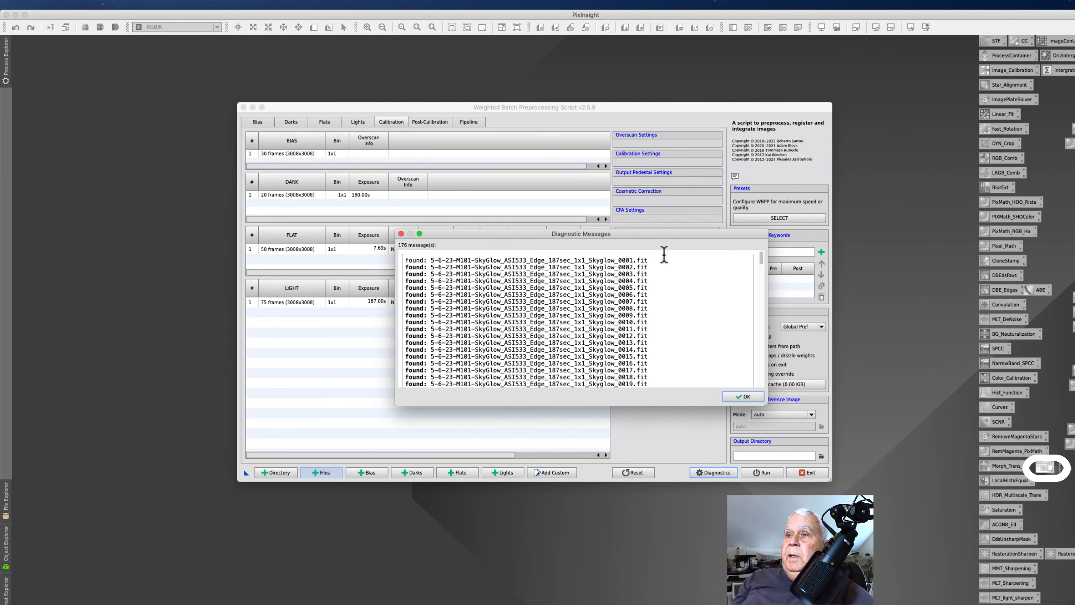
Read through the diagnostic messages to the end, close them, and check the light and flat groups' calibration settings
{"action": "left_click_drag", "start_coordinate": [762, 254], "coordinate": [758, 391]}
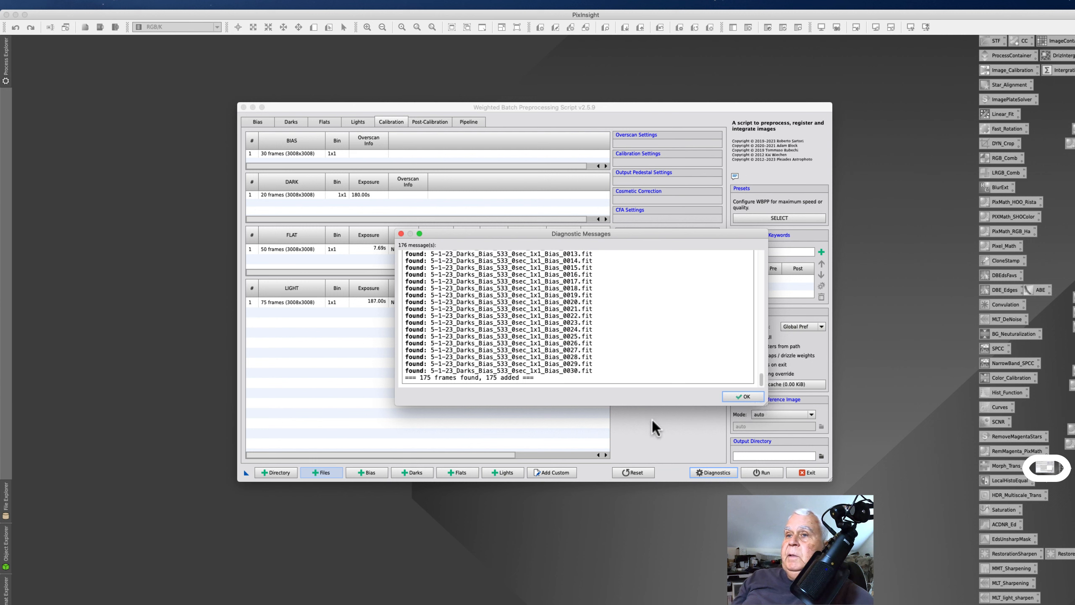
{"action": "left_click", "coordinate": [745, 397]}
{"action": "left_click", "coordinate": [298, 304]}
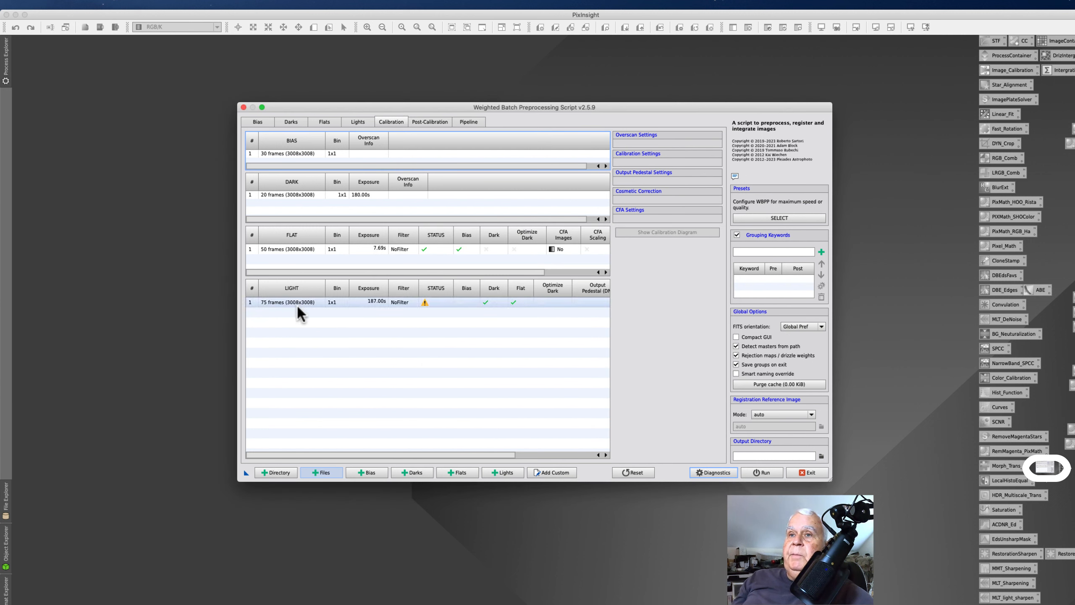
{"action": "left_click", "coordinate": [297, 304]}
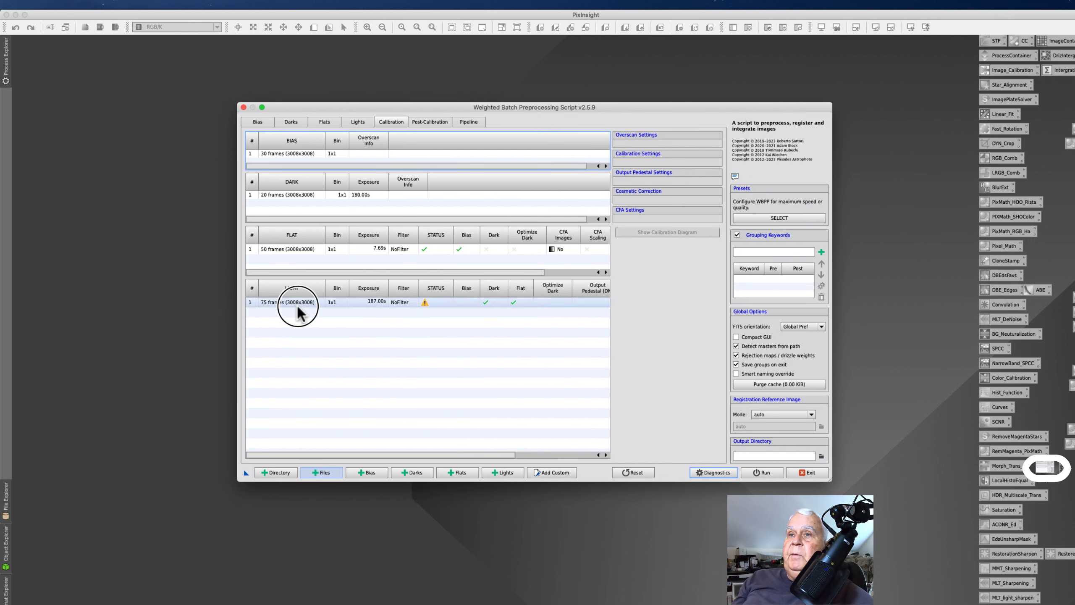
{"action": "left_click", "coordinate": [286, 249]}
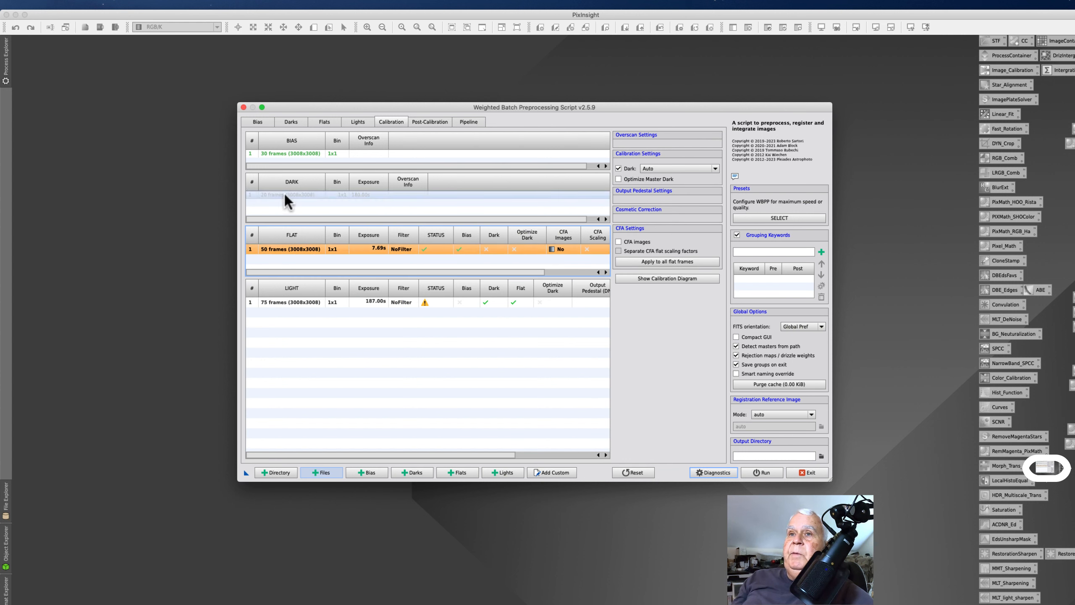
Remove flat frames FlatSkyGlow_0031 through FlatSkyGlow_0049 from the flats list
{"action": "left_click", "coordinate": [325, 121]}
{"action": "left_click_drag", "start_coordinate": [524, 190], "coordinate": [524, 276]}
{"action": "left_click", "coordinate": [416, 309]}
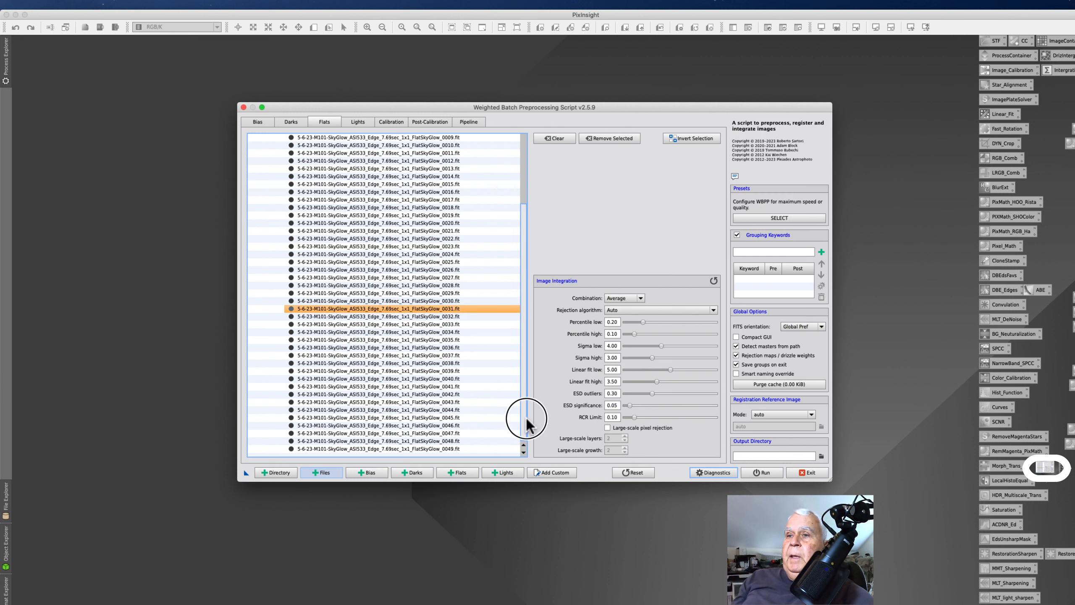
{"action": "left_click", "coordinate": [395, 449], "text": "shift"}
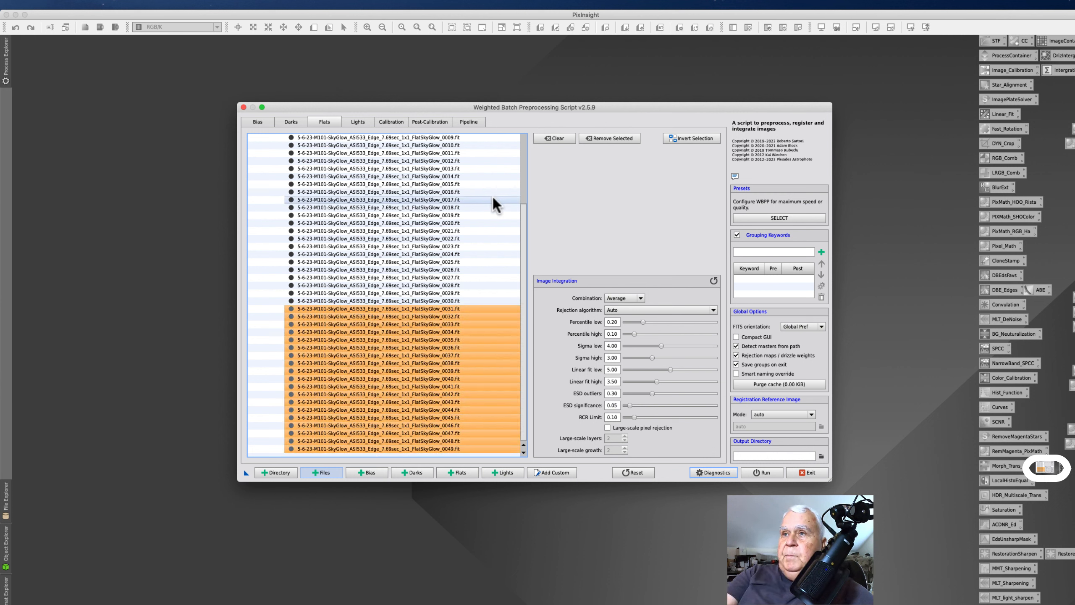
{"action": "left_click", "coordinate": [609, 136]}
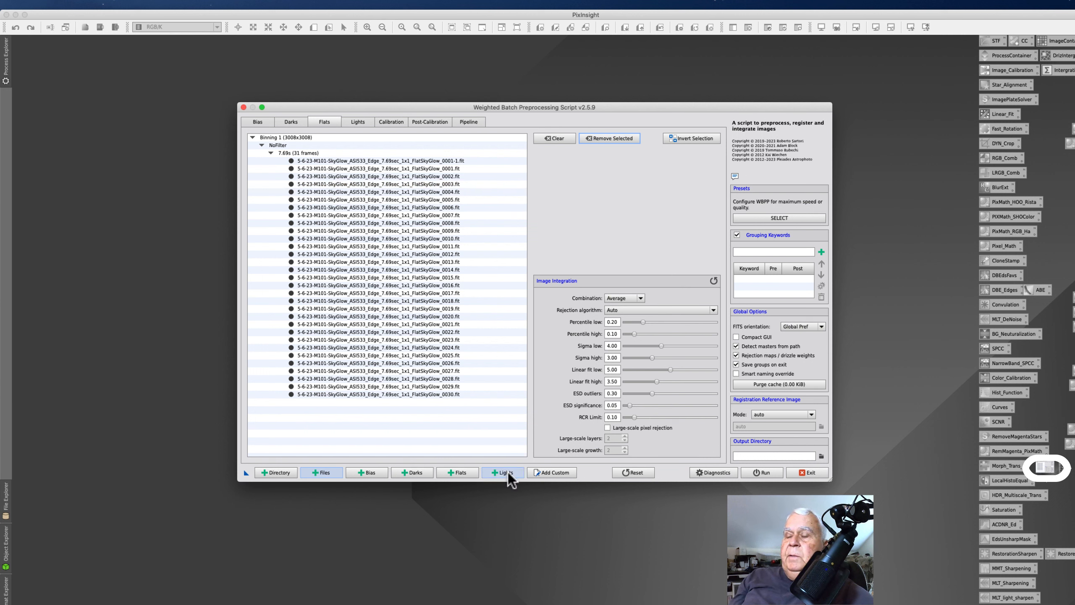
Turn off the interactive-in-case-of-failure option for the light frames' astrometric solution
{"action": "left_click", "coordinate": [280, 124]}
{"action": "left_click", "coordinate": [259, 123]}
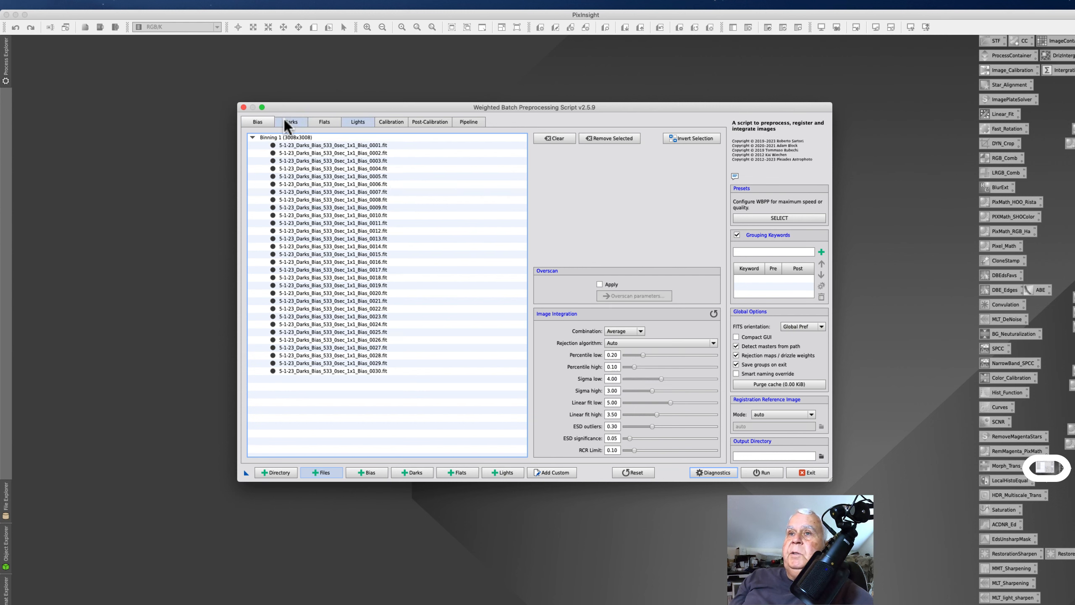
{"action": "left_click", "coordinate": [366, 123]}
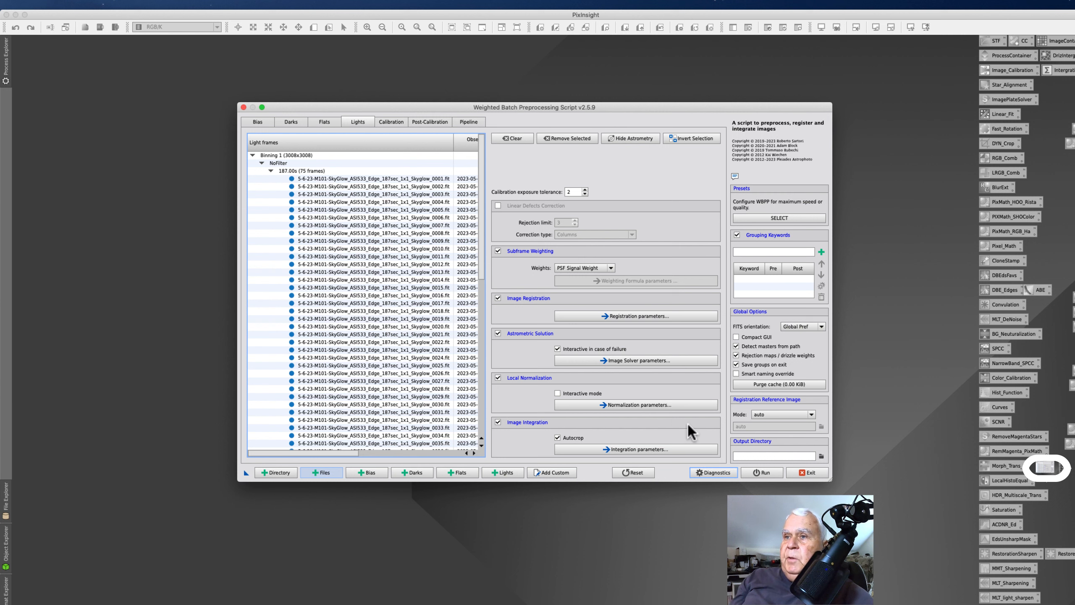
{"action": "left_click", "coordinate": [557, 348]}
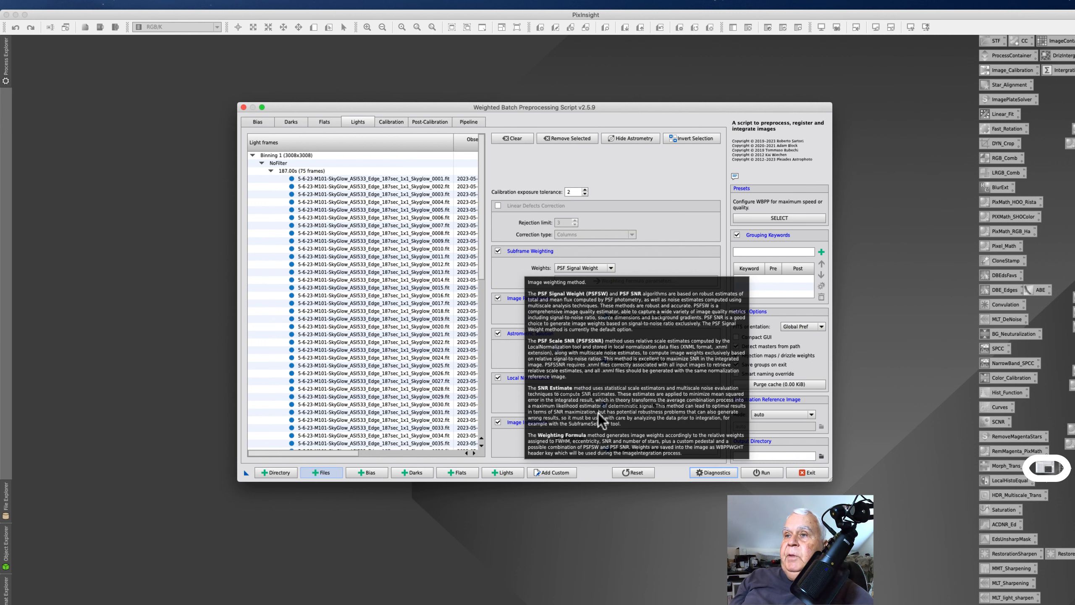
Review the loaded flat, dark and bias frame lists, then return to the light frame settings
{"action": "left_click", "coordinate": [324, 122]}
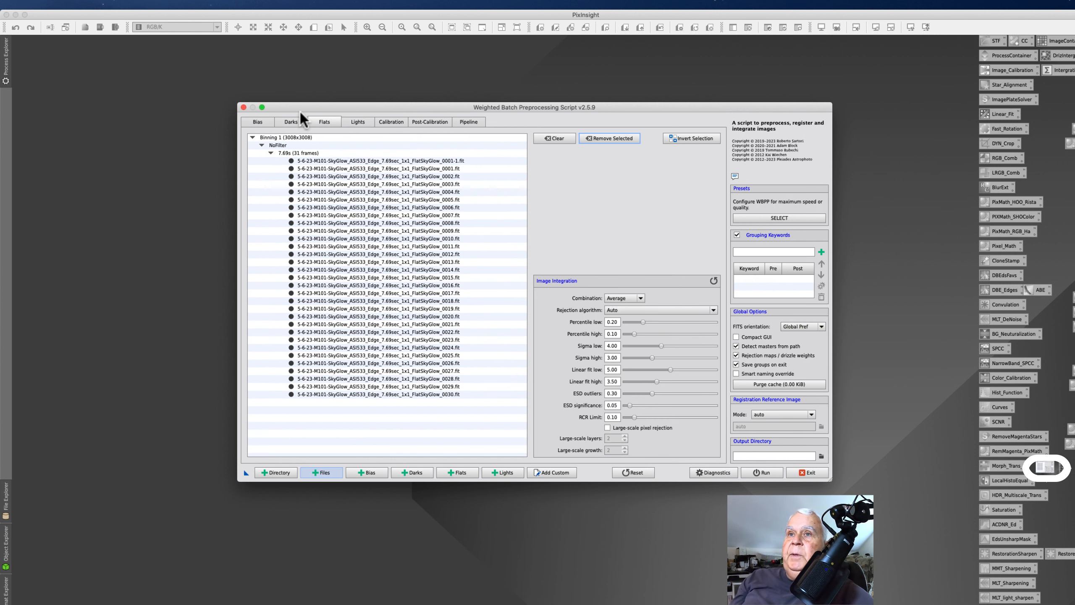
{"action": "left_click", "coordinate": [291, 122]}
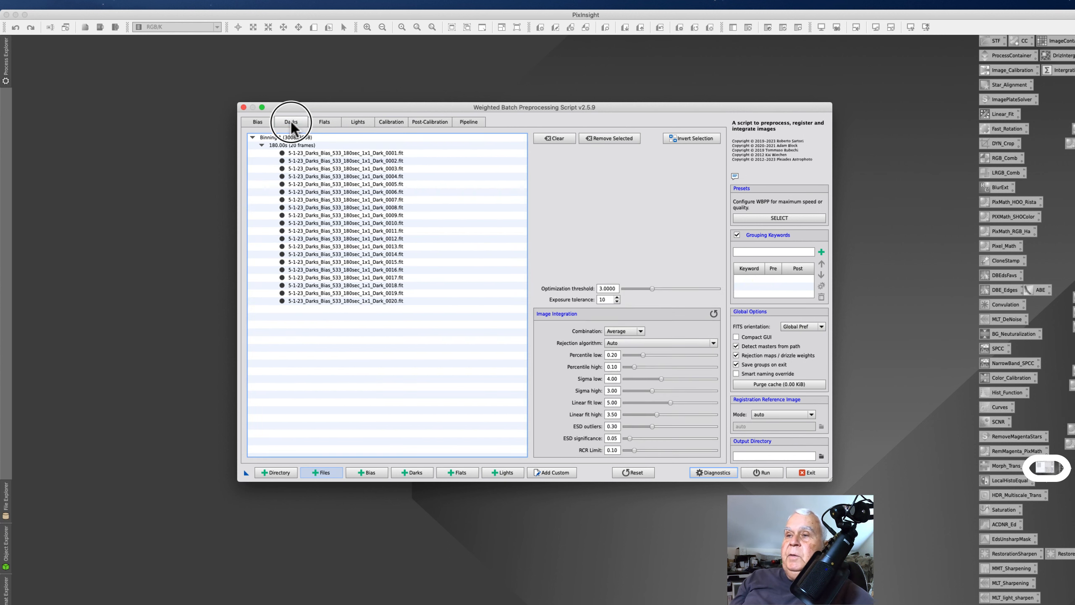
{"action": "left_click", "coordinate": [263, 124]}
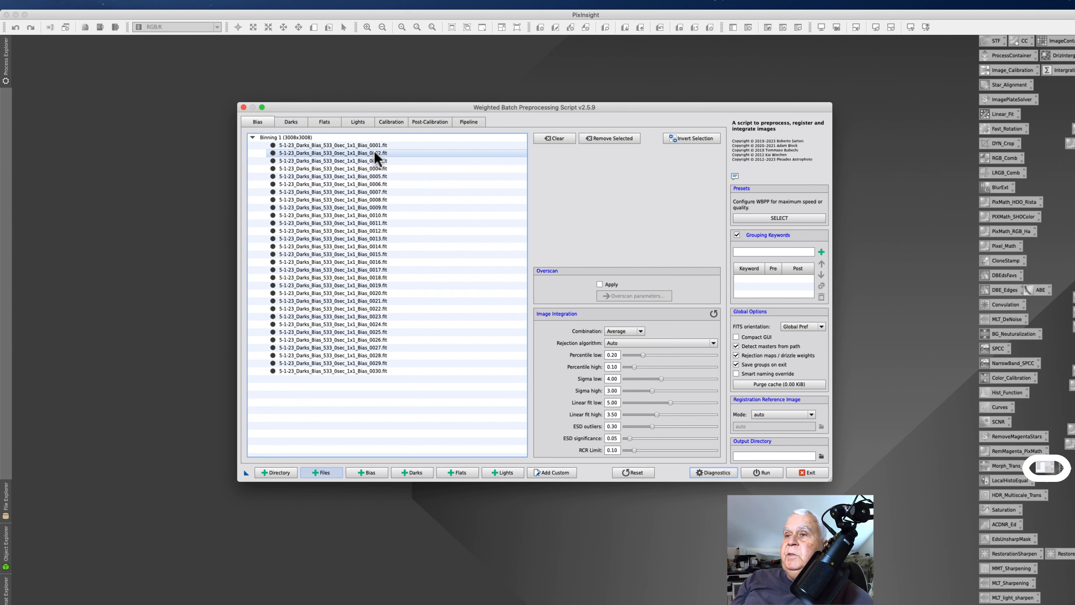
{"action": "left_click", "coordinate": [355, 122]}
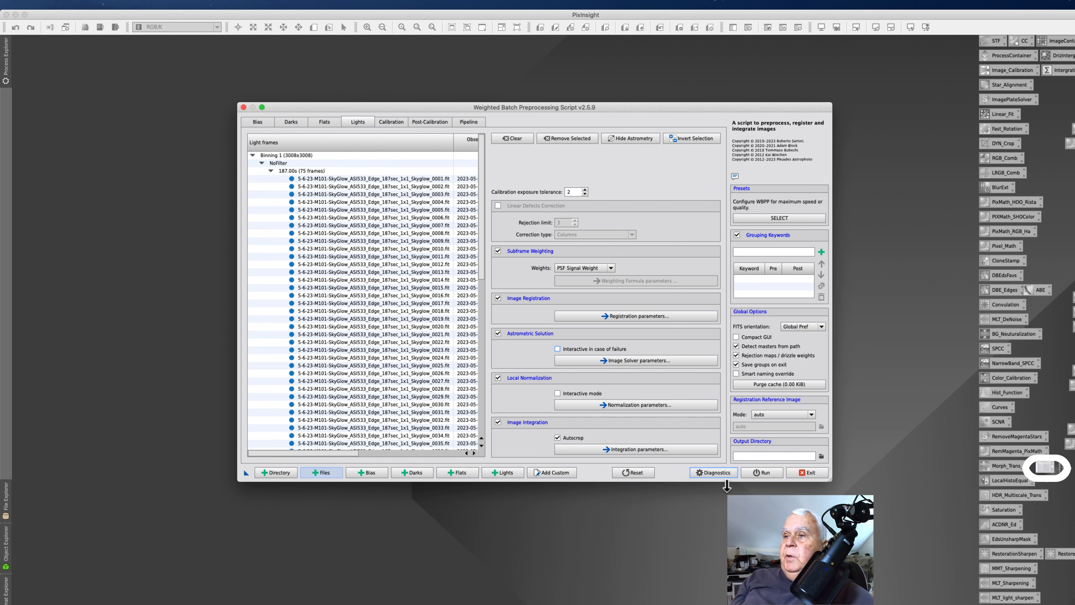
Create a folder named 1-WBPP inside 5-7-23_M101_SkyGlow_533_Edge and set it as the output directory
{"action": "left_click", "coordinate": [821, 456]}
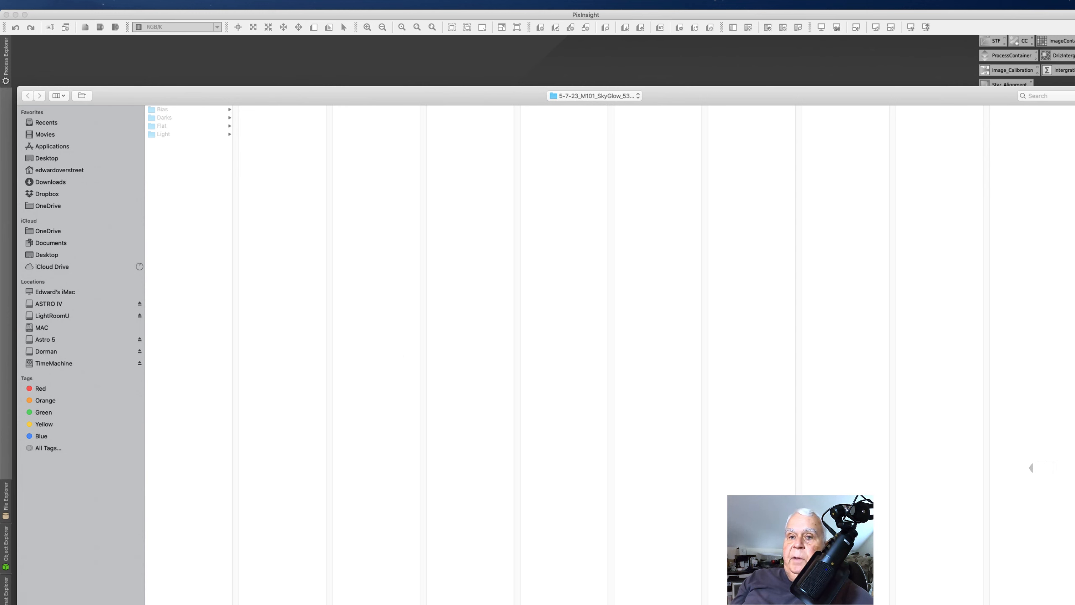
{"action": "key", "text": "super+shift+n"}
{"action": "type", "text": "1-W"}
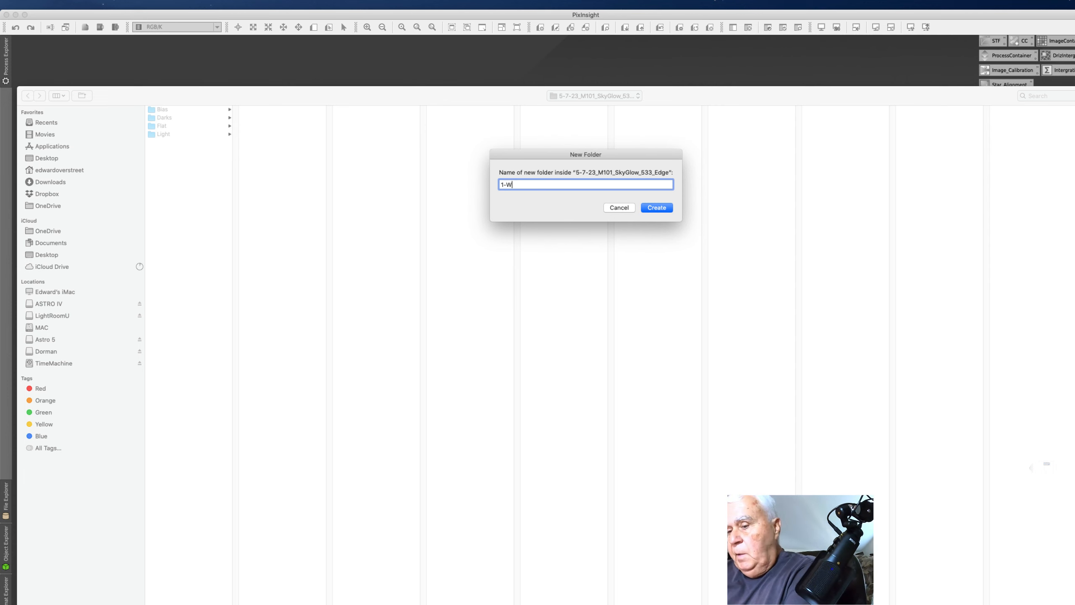
{"action": "type", "text": "BPP"}
{"action": "key", "text": "Return"}
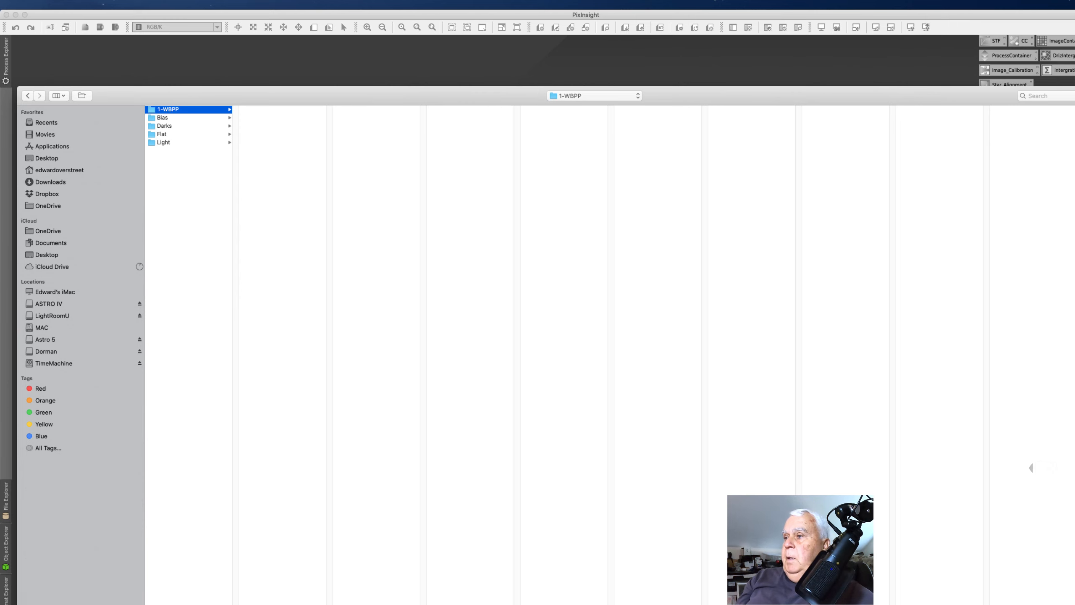
{"action": "key", "text": "Return"}
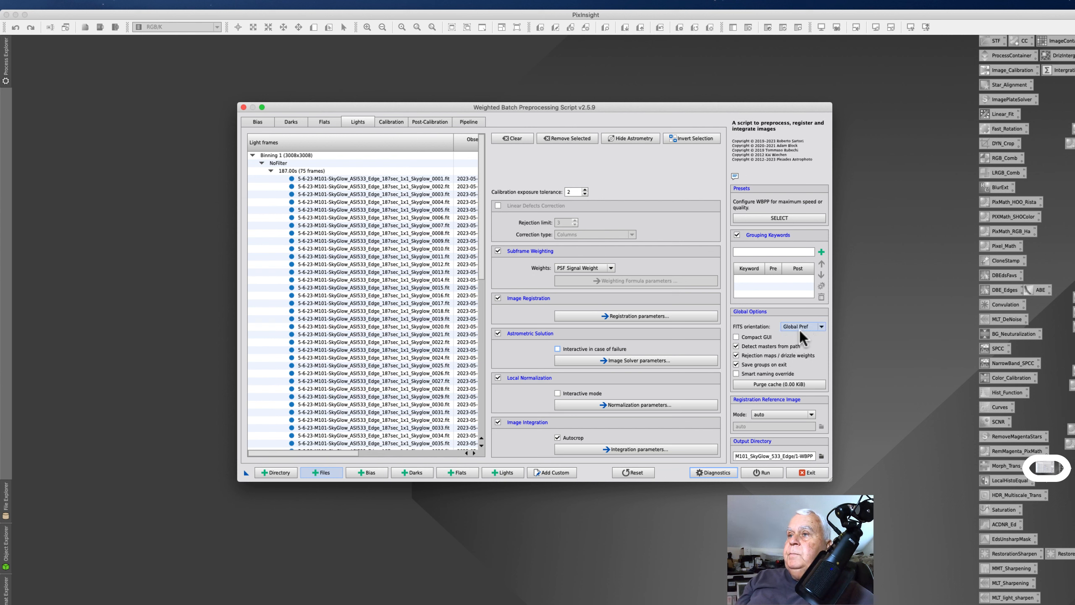
Purge the script's cache and apply the Maximum quality preset
{"action": "left_click", "coordinate": [781, 384]}
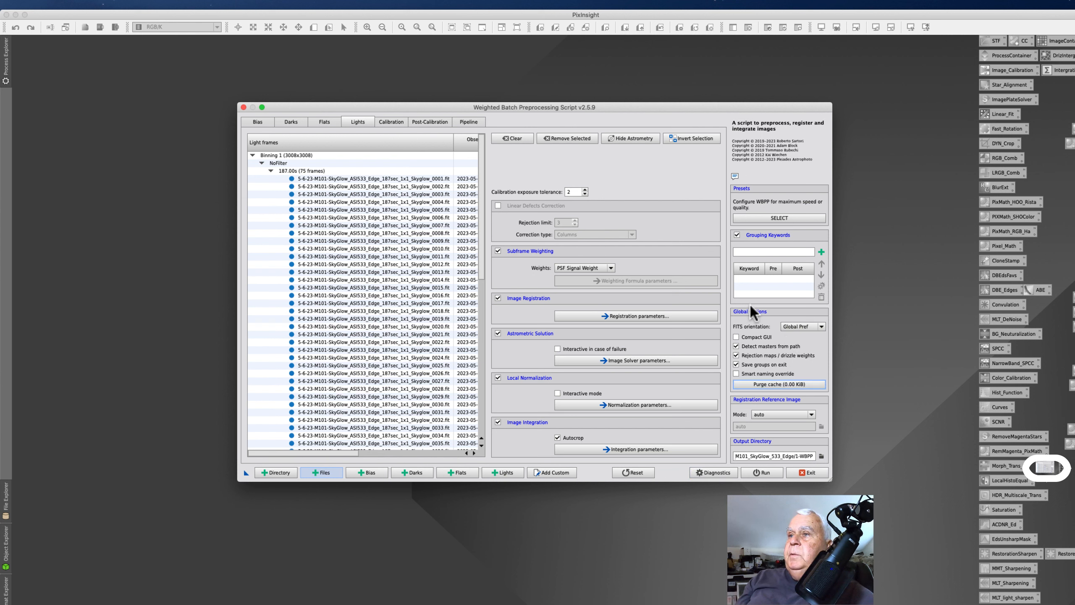
{"action": "left_click", "coordinate": [736, 234]}
{"action": "left_click", "coordinate": [774, 216]}
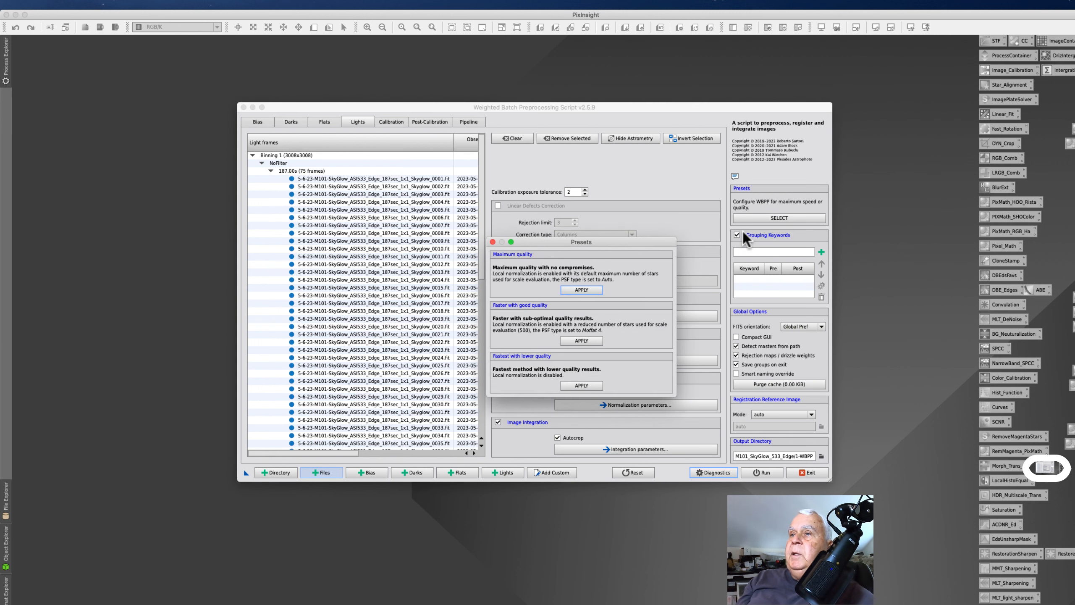
{"action": "left_click", "coordinate": [587, 288]}
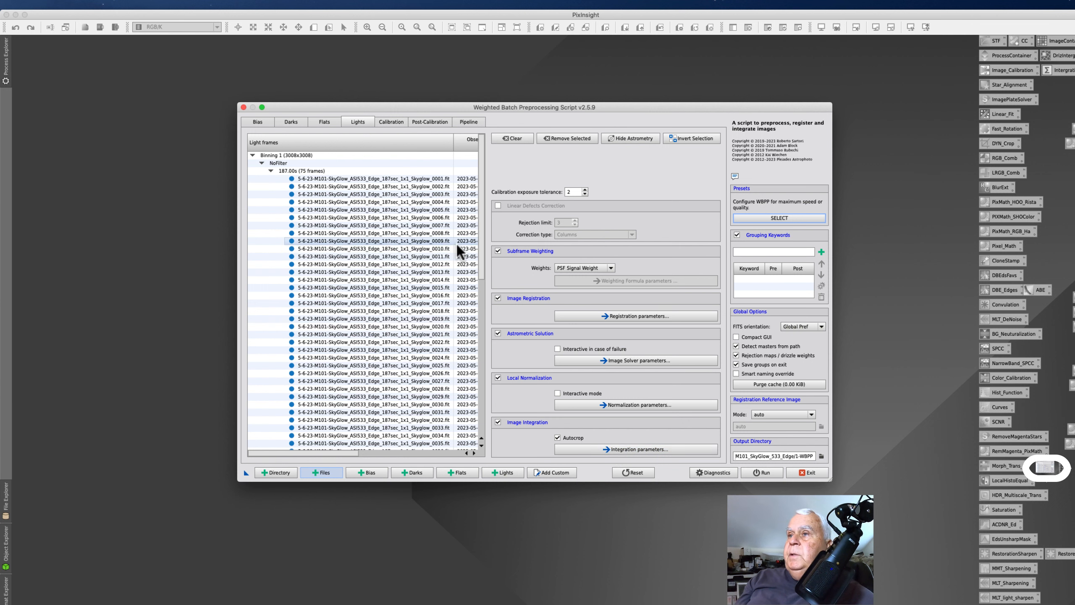
Check the flat, dark and light calibration groups and enable Optimize Master Dark for the light frames
{"action": "left_click", "coordinate": [396, 122]}
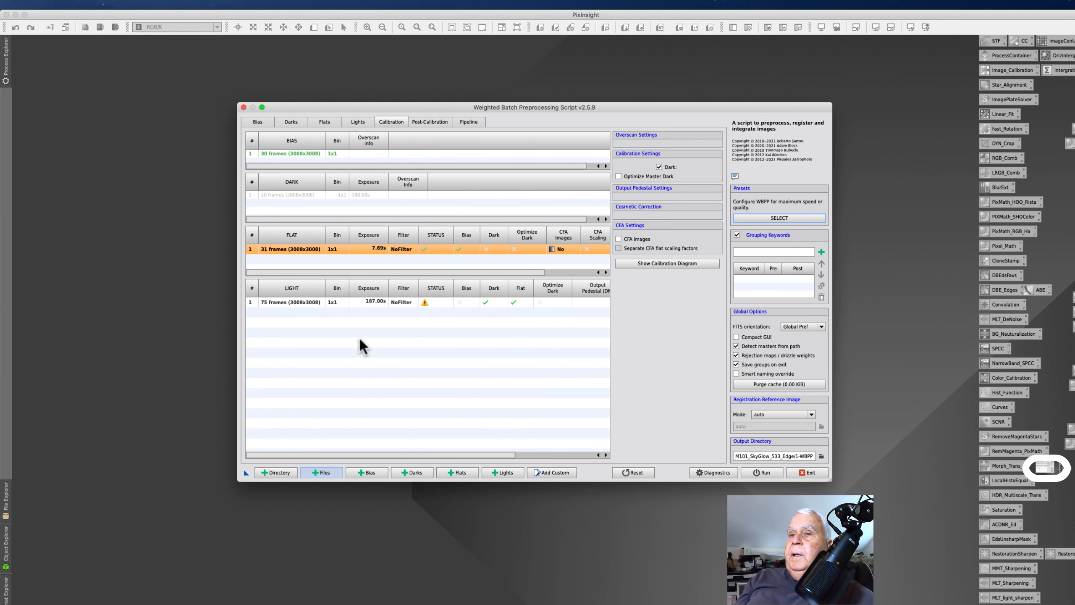
{"action": "left_click", "coordinate": [373, 298]}
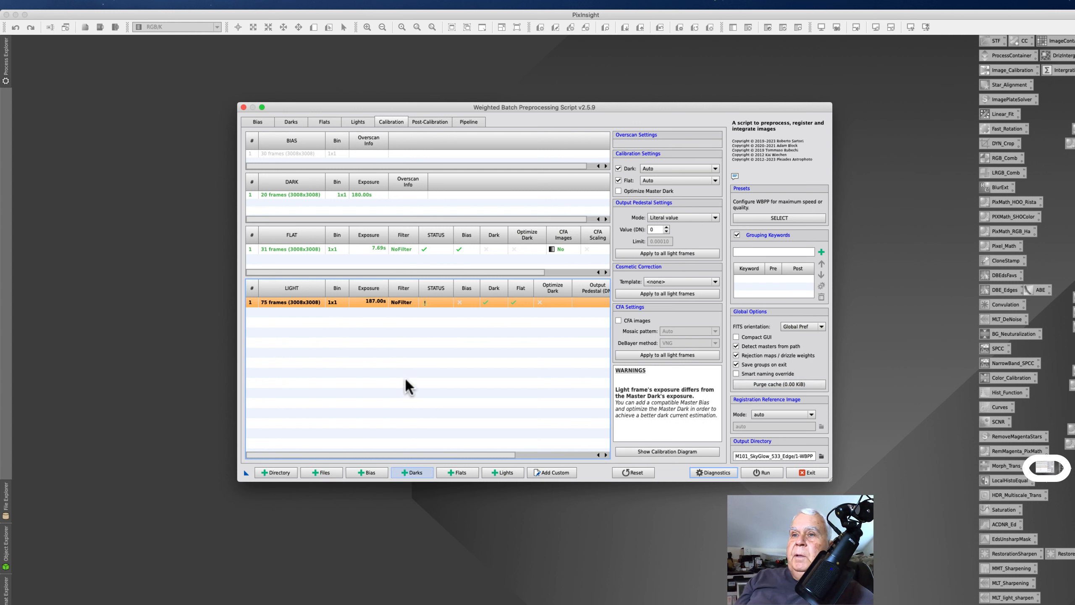
{"action": "left_click", "coordinate": [419, 250]}
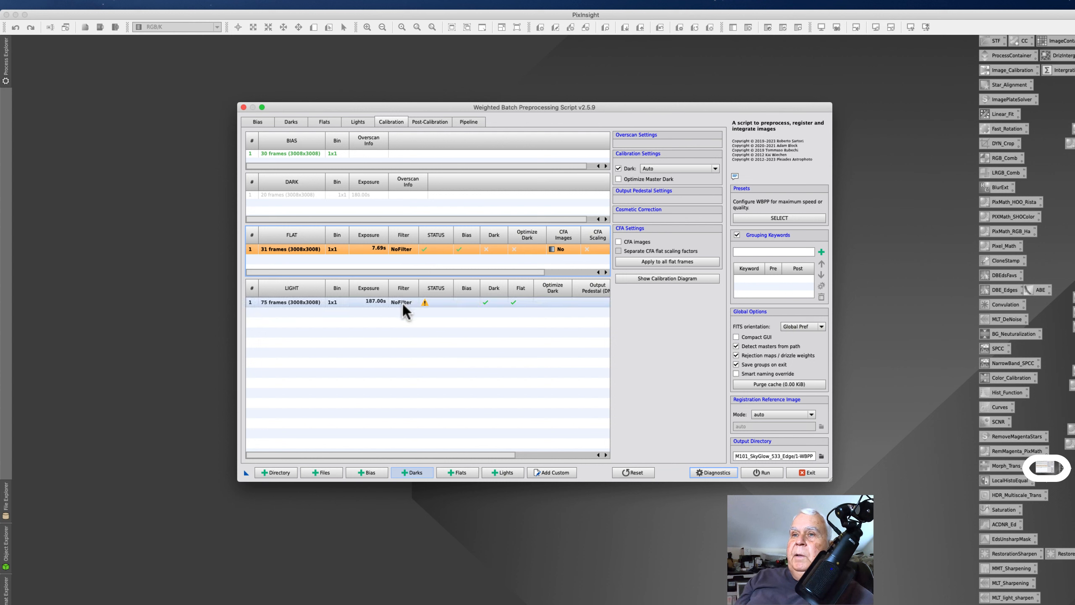
{"action": "left_click", "coordinate": [381, 195]}
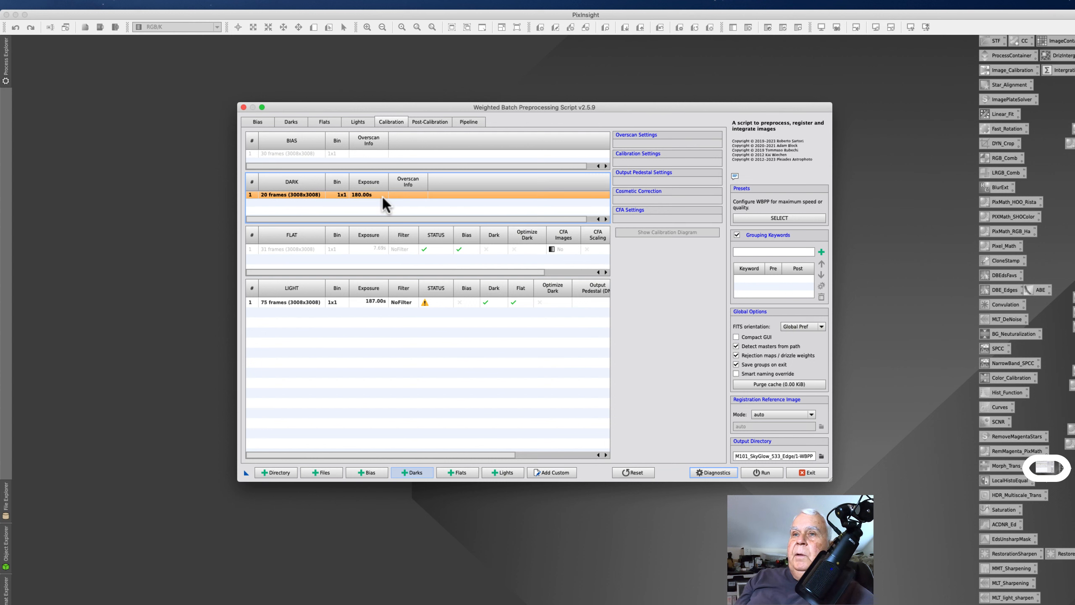
{"action": "left_click", "coordinate": [387, 301]}
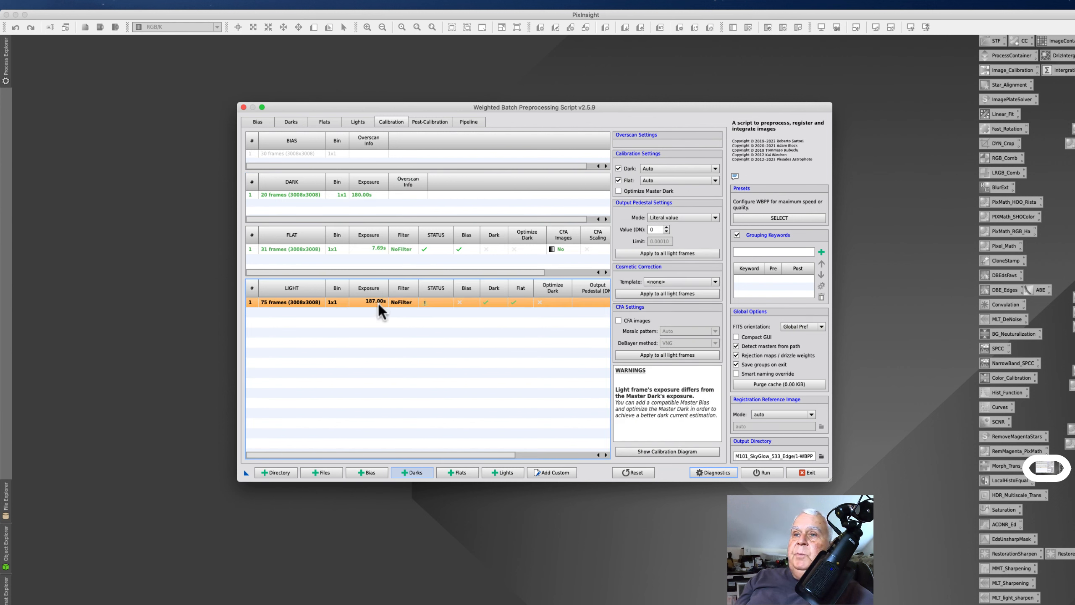
{"action": "left_click", "coordinate": [357, 121]}
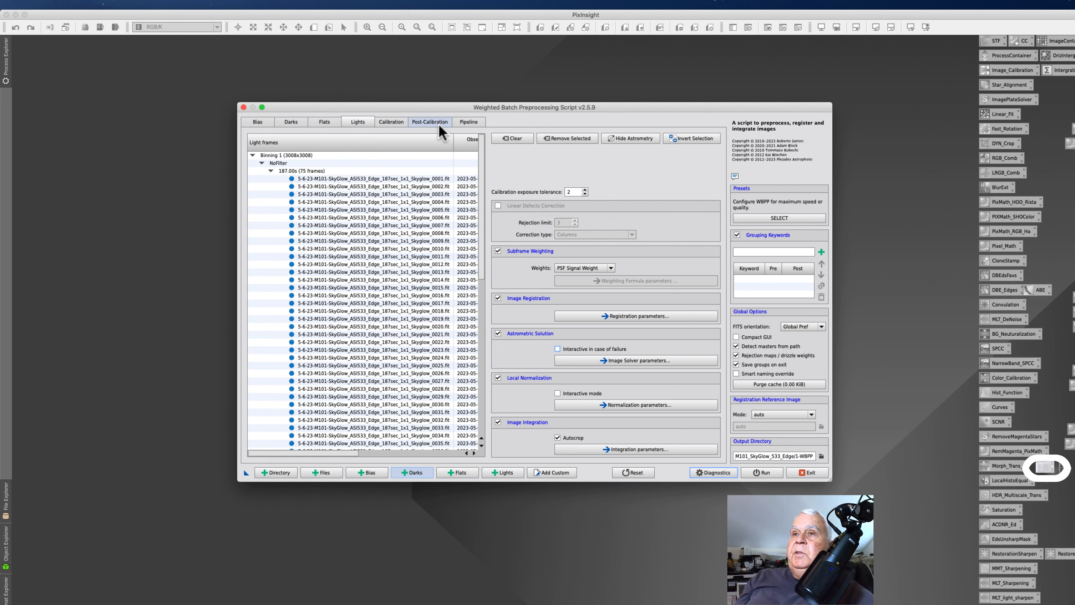
{"action": "left_click", "coordinate": [392, 122]}
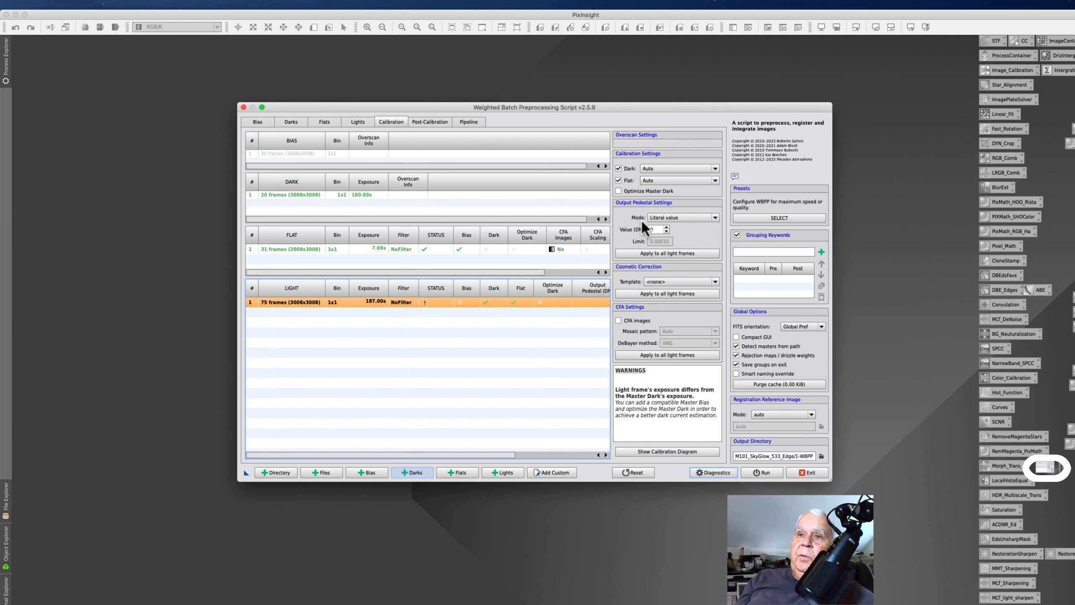
{"action": "left_click", "coordinate": [618, 190]}
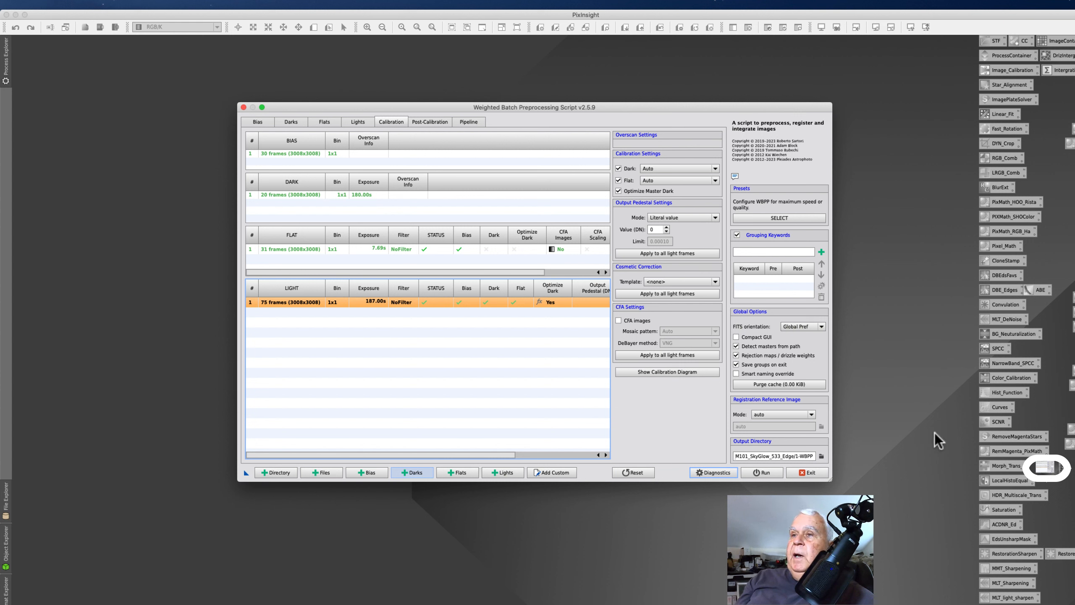
Exit the Weighted Batch Preprocessing script and open the CosmeticCorrection process over the empty workspace
{"action": "left_click", "coordinate": [800, 474]}
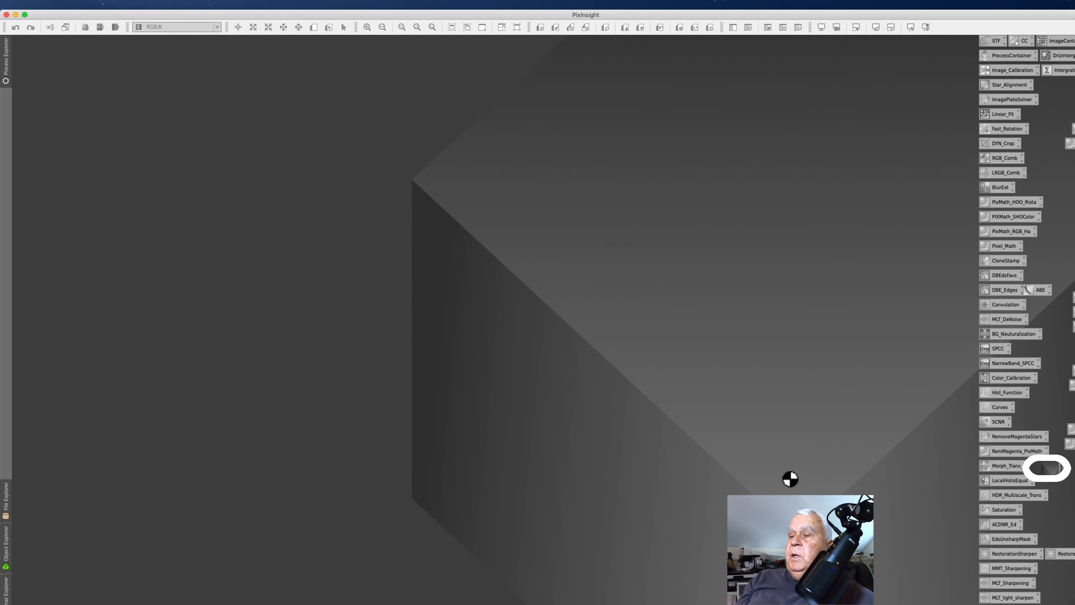
{"action": "double_click", "coordinate": [1021, 46]}
{"action": "left_click", "coordinate": [798, 99]}
{"action": "left_click_drag", "start_coordinate": [799, 99], "coordinate": [688, 90]}
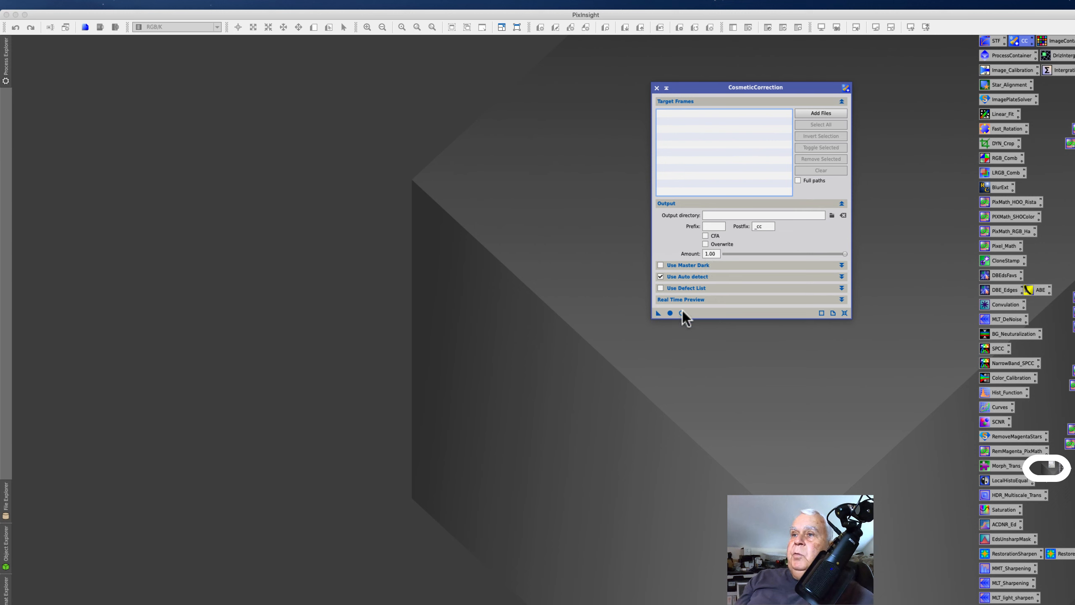
Show the auto-detect settings, save the CosmeticCorrection configuration as a process icon on the workspace, and close its dialog
{"action": "left_click", "coordinate": [842, 276]}
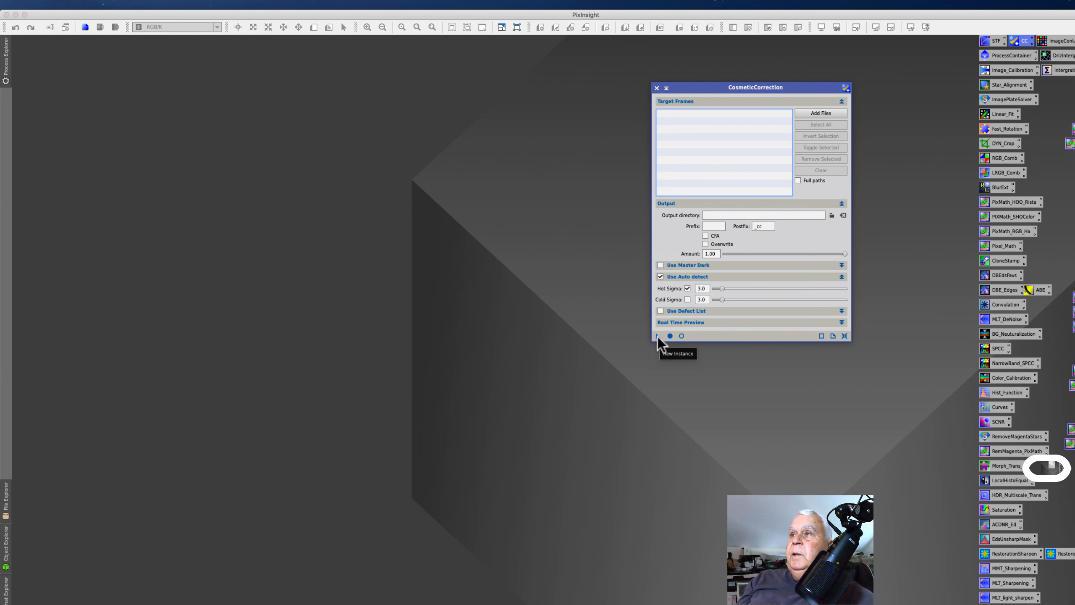
{"action": "left_click_drag", "start_coordinate": [657, 337], "coordinate": [440, 387]}
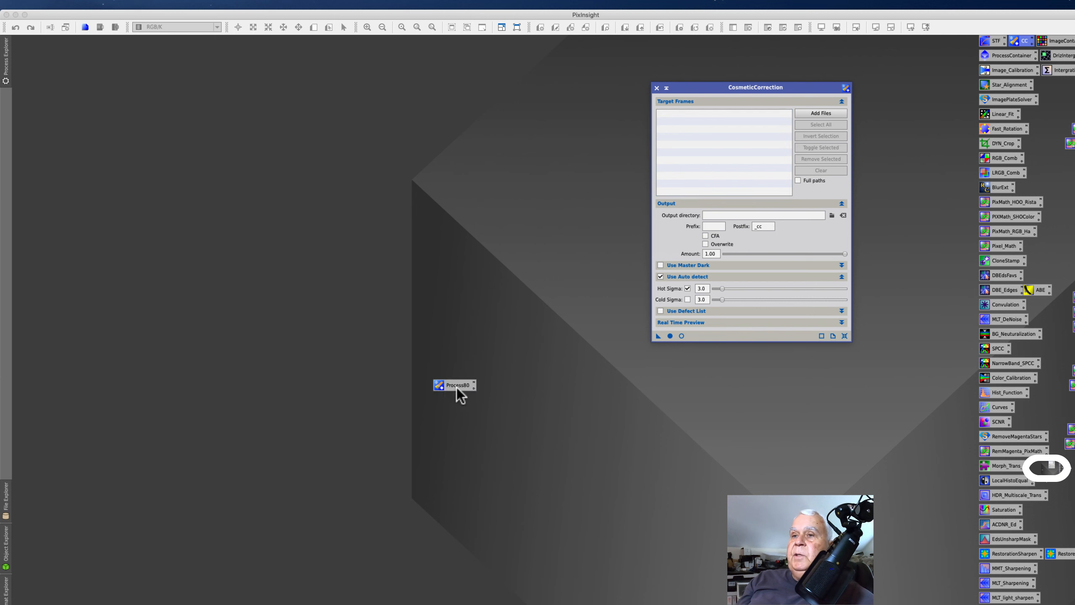
{"action": "right_click", "coordinate": [457, 388]}
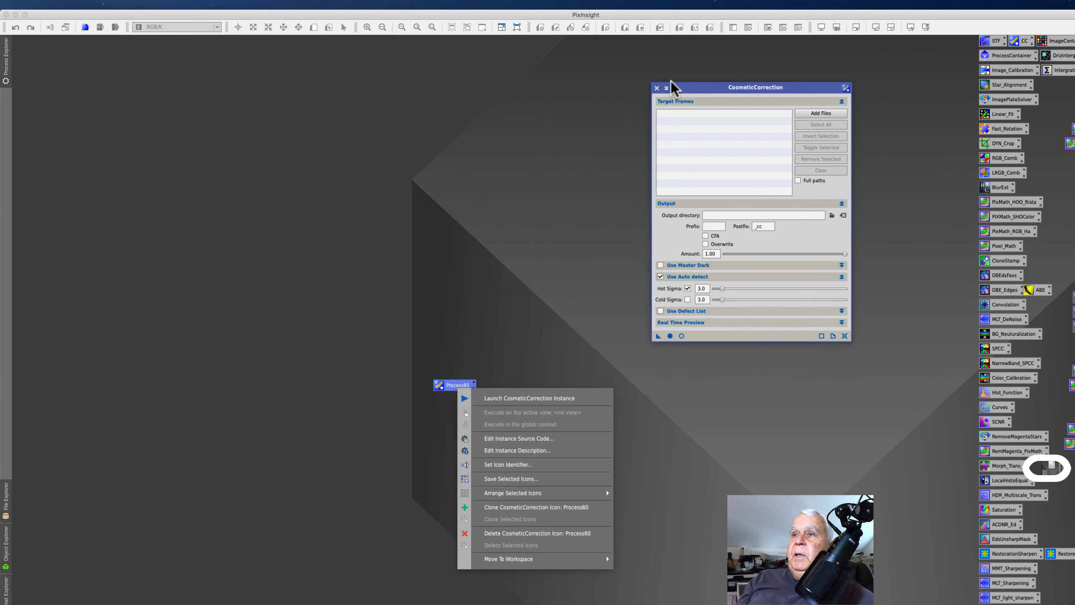
{"action": "left_click", "coordinate": [657, 88]}
{"action": "left_click", "coordinate": [657, 88]}
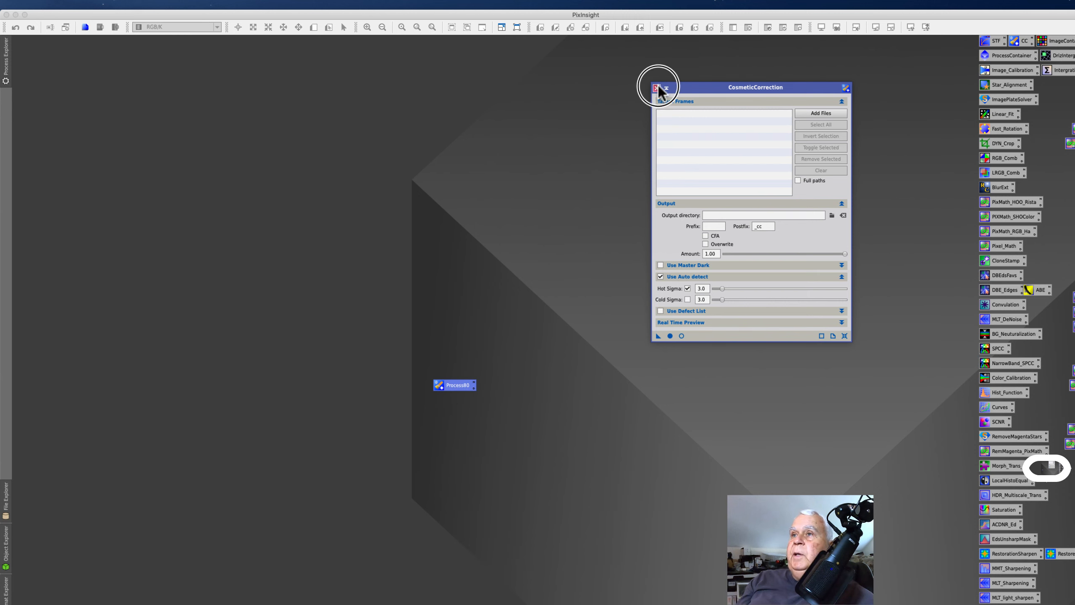
Delete the newly saved CosmeticCorrection process icon from the workspace
{"action": "right_click", "coordinate": [467, 386]}
{"action": "left_click", "coordinate": [503, 531]}
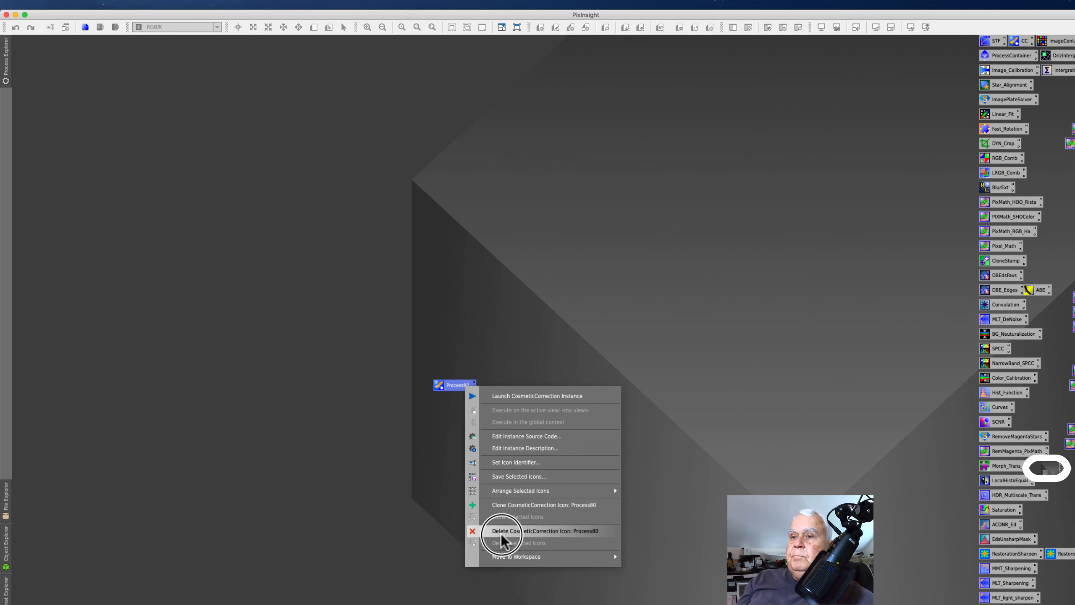
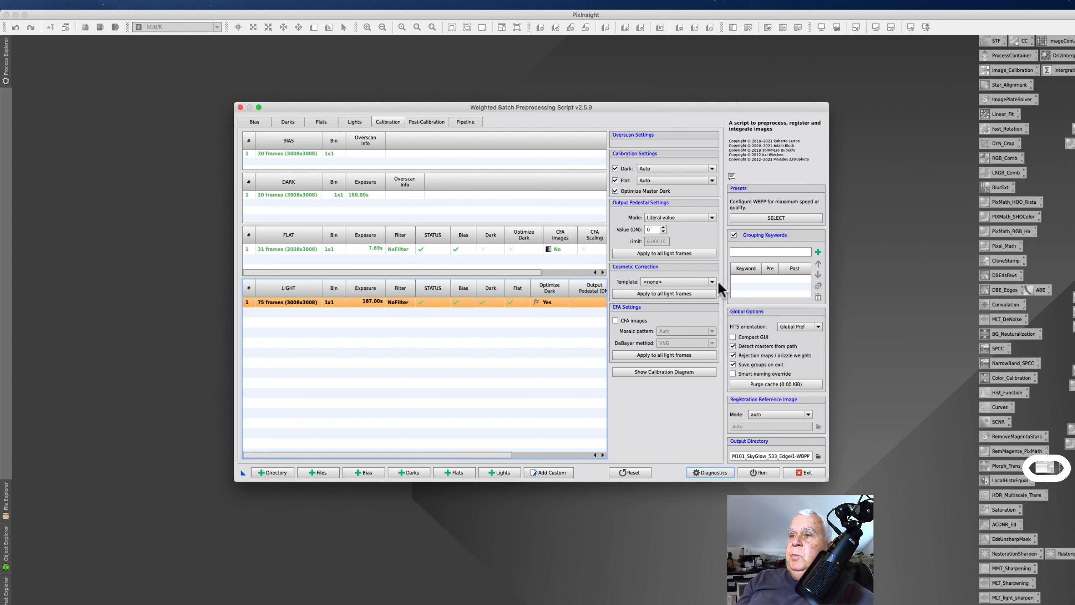
Choose CC as the cosmetic correction template and apply it to all light frames
{"action": "left_click", "coordinate": [716, 280]}
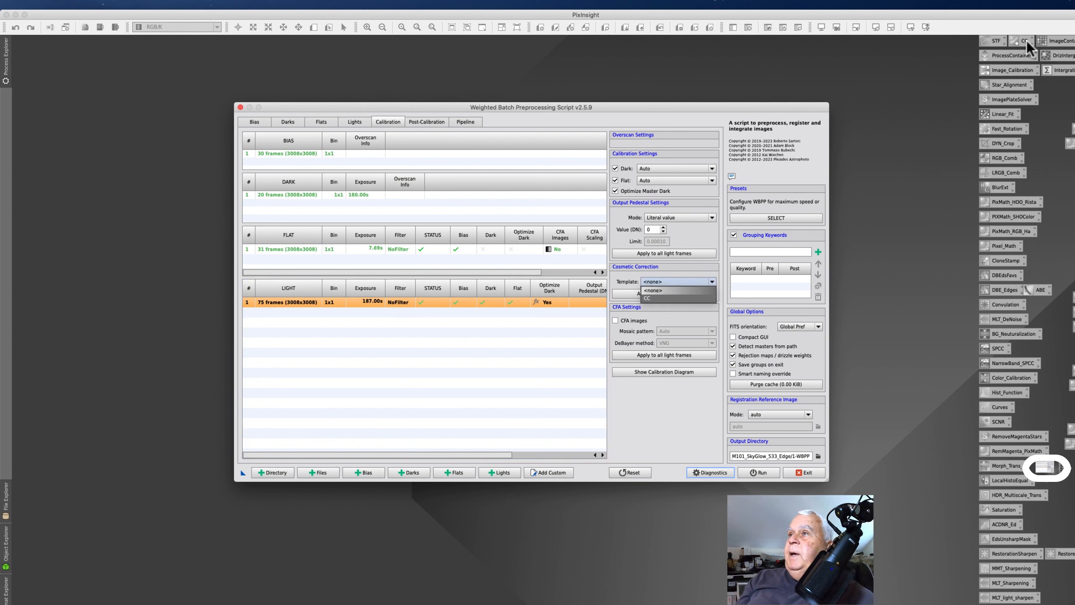
{"action": "left_click", "coordinate": [648, 298]}
{"action": "left_click", "coordinate": [640, 293]}
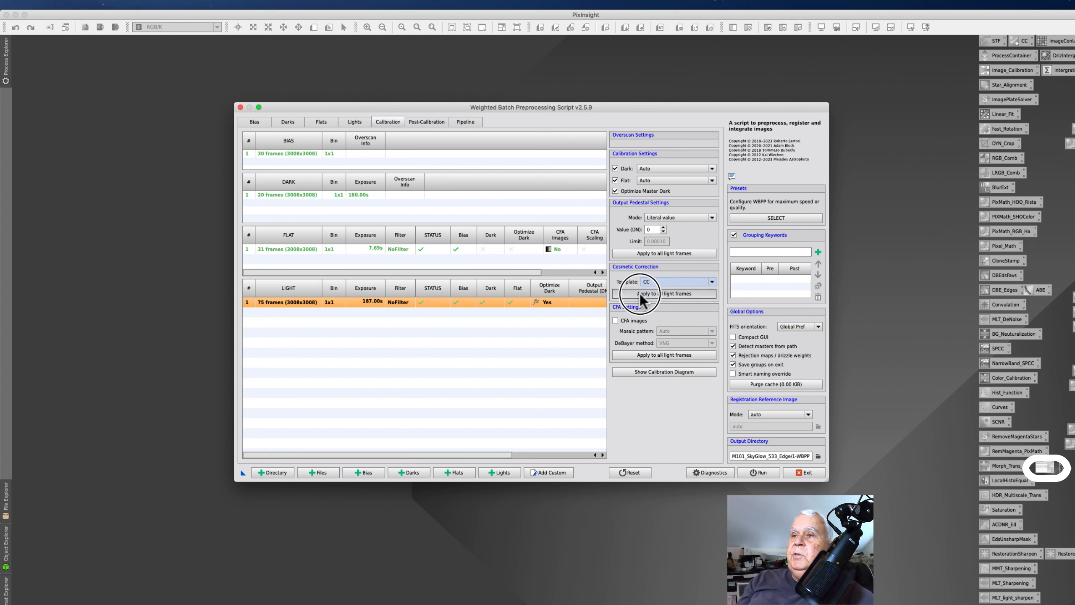
Mark the light frames as CFA images with the RGGB mosaic pattern and Bilinear debayering, and apply this to all light frames
{"action": "left_click", "coordinate": [615, 320]}
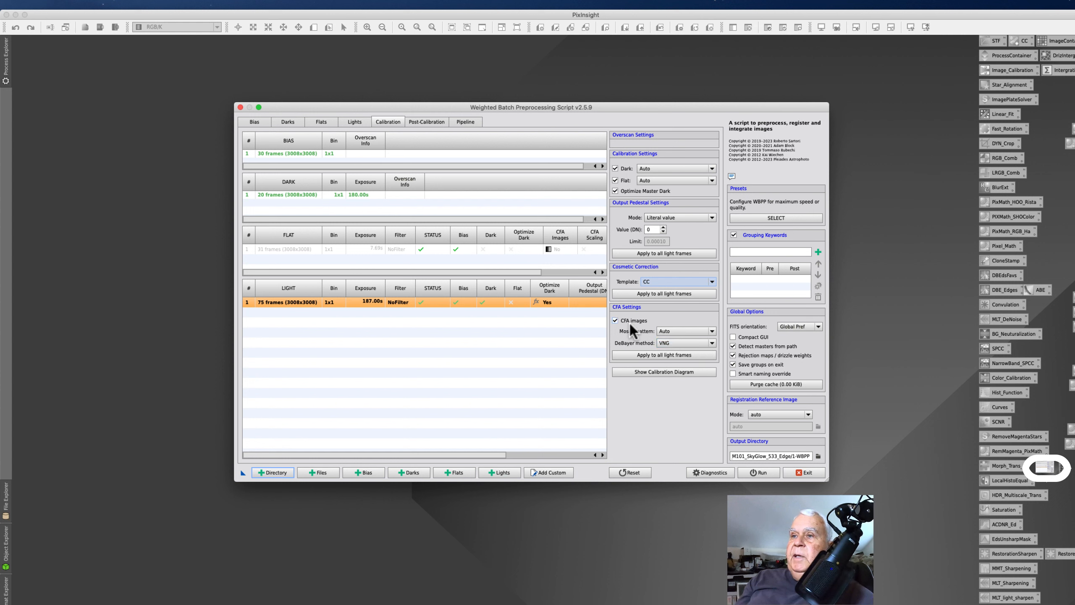
{"action": "left_click", "coordinate": [712, 331]}
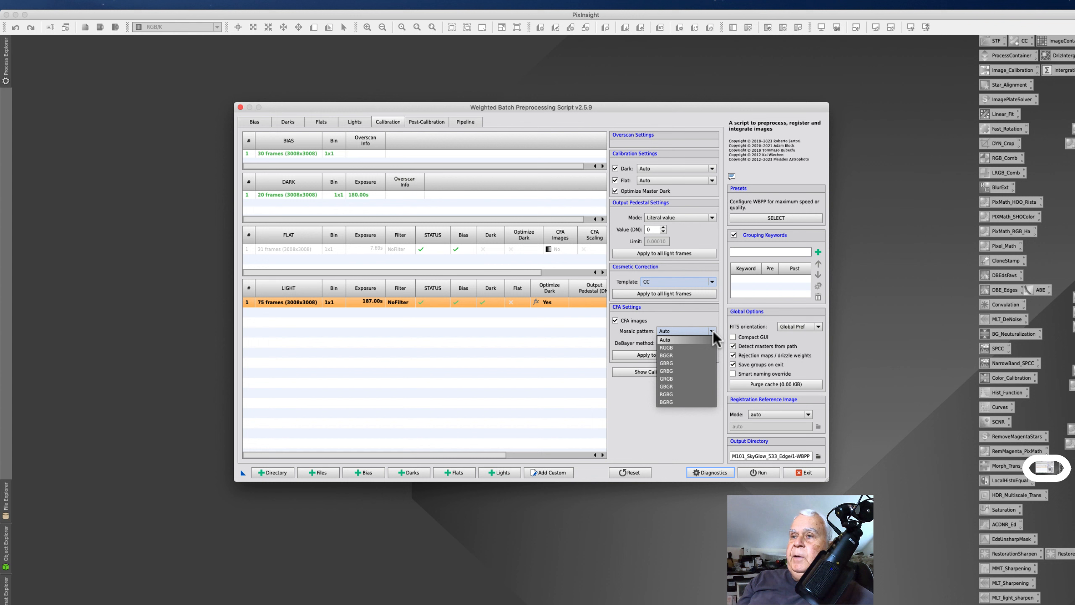
{"action": "left_click", "coordinate": [672, 347]}
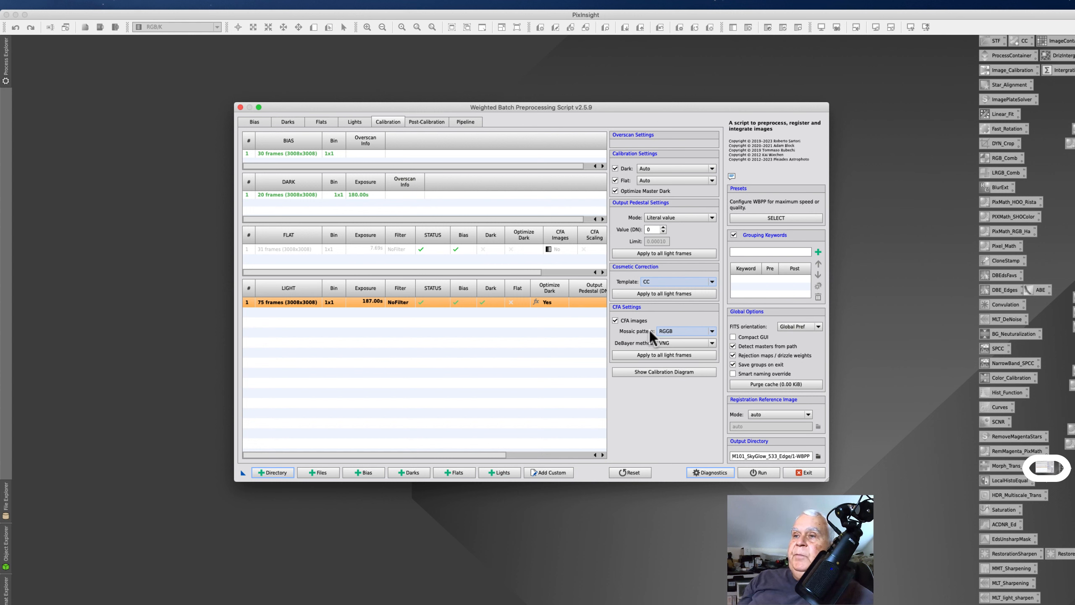
{"action": "left_click", "coordinate": [712, 341]}
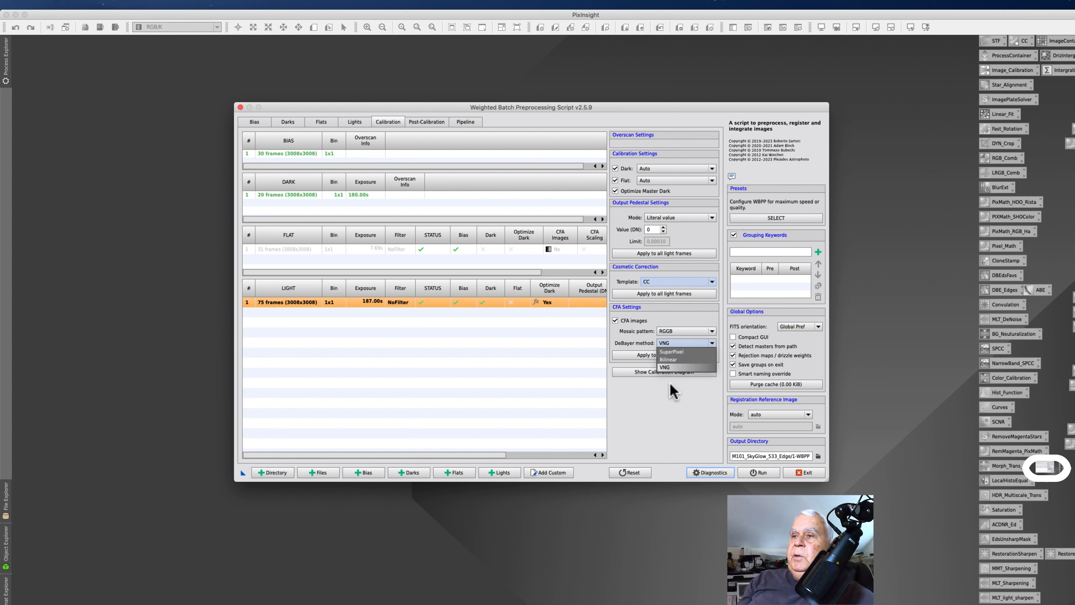
{"action": "left_click", "coordinate": [669, 358]}
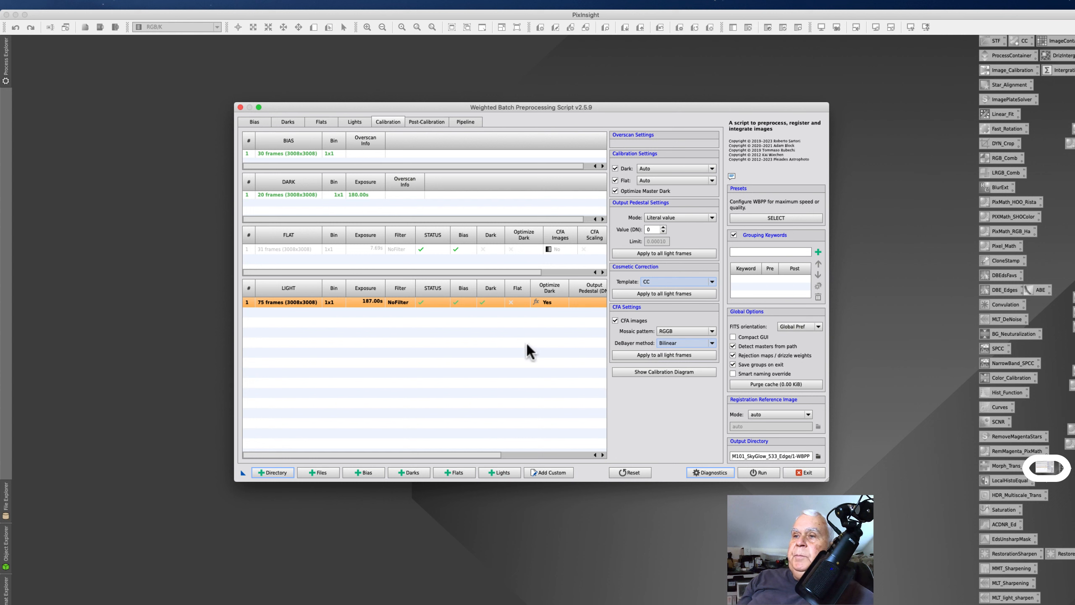
{"action": "left_click", "coordinate": [627, 355]}
{"action": "left_click", "coordinate": [617, 333]}
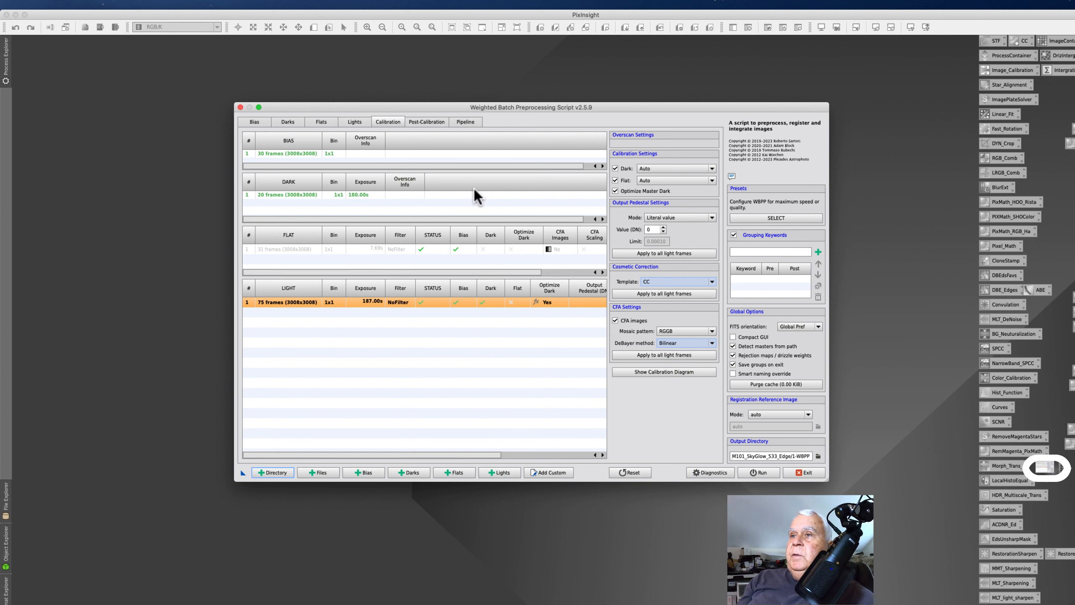
Enable CFA images and separate CFA flat scaling factors for the flat group, and apply these settings to all flat frames
{"action": "left_click", "coordinate": [314, 249]}
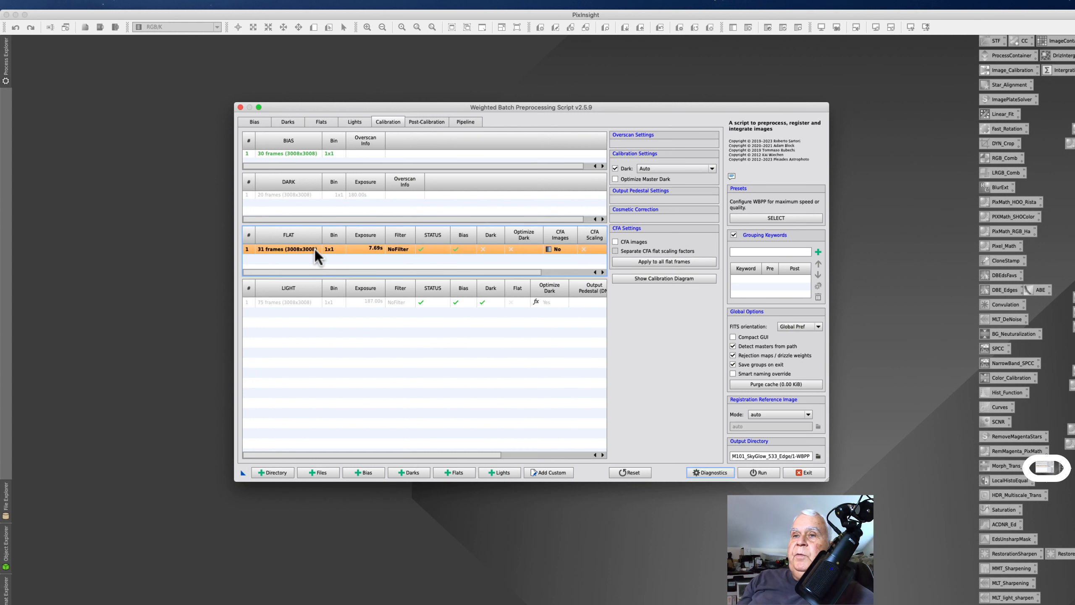
{"action": "left_click", "coordinate": [616, 241]}
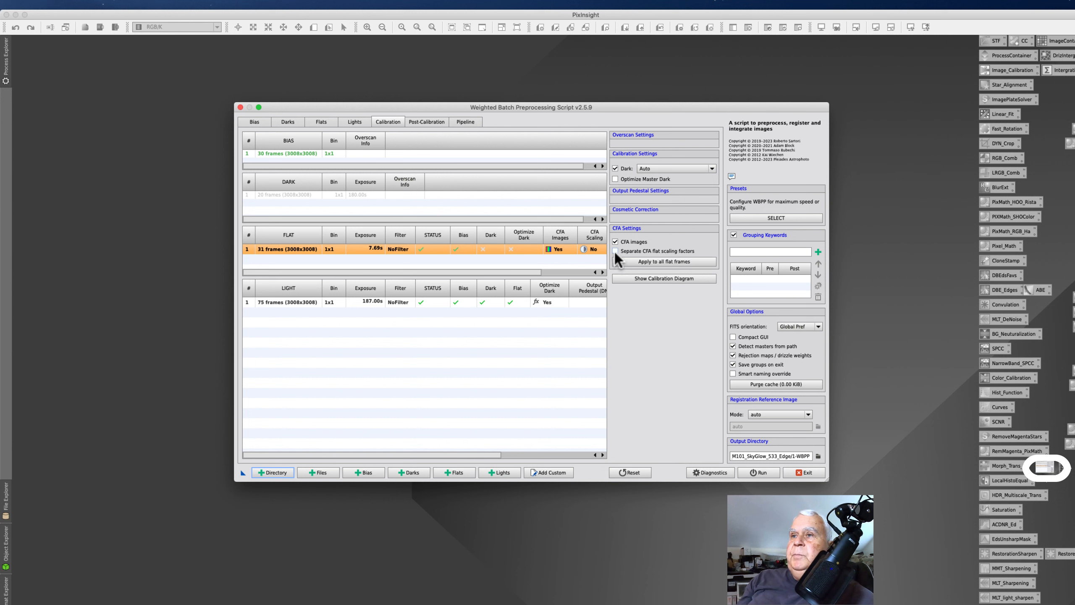
{"action": "left_click", "coordinate": [615, 250]}
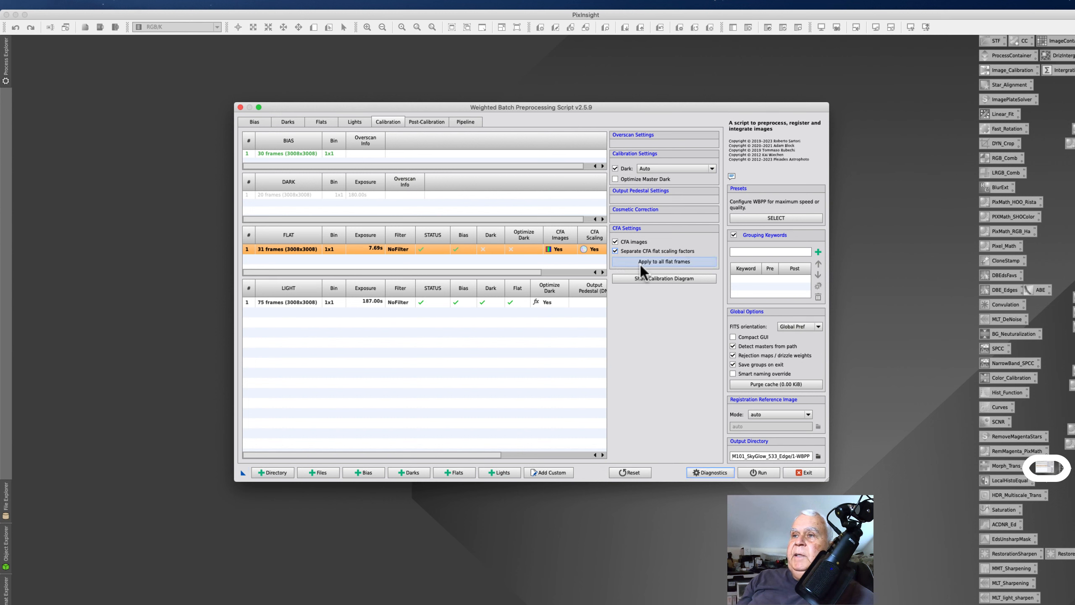
{"action": "left_click", "coordinate": [646, 262]}
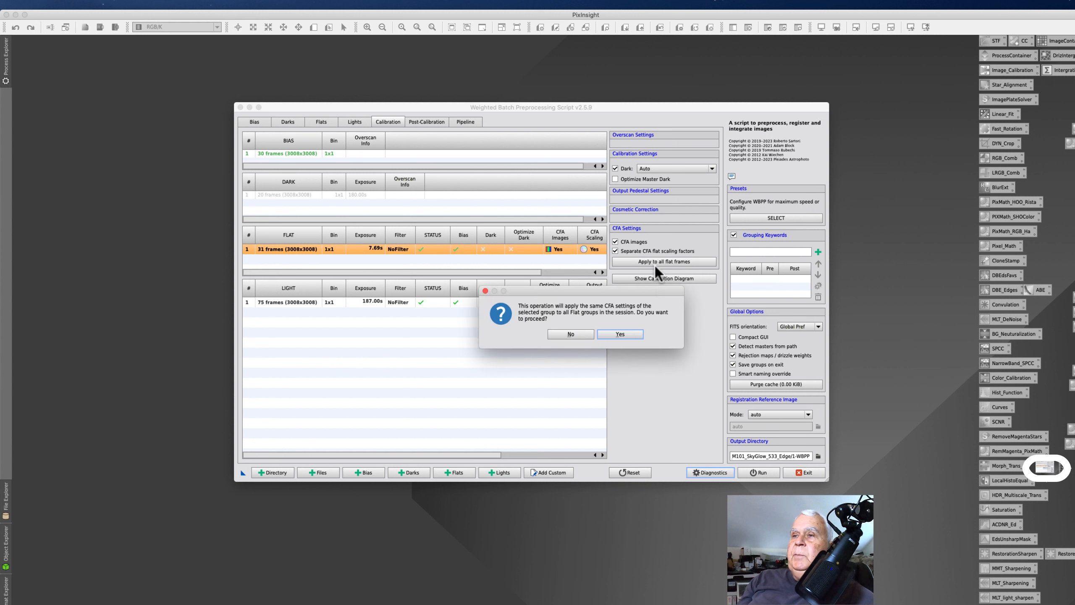
{"action": "left_click", "coordinate": [619, 334]}
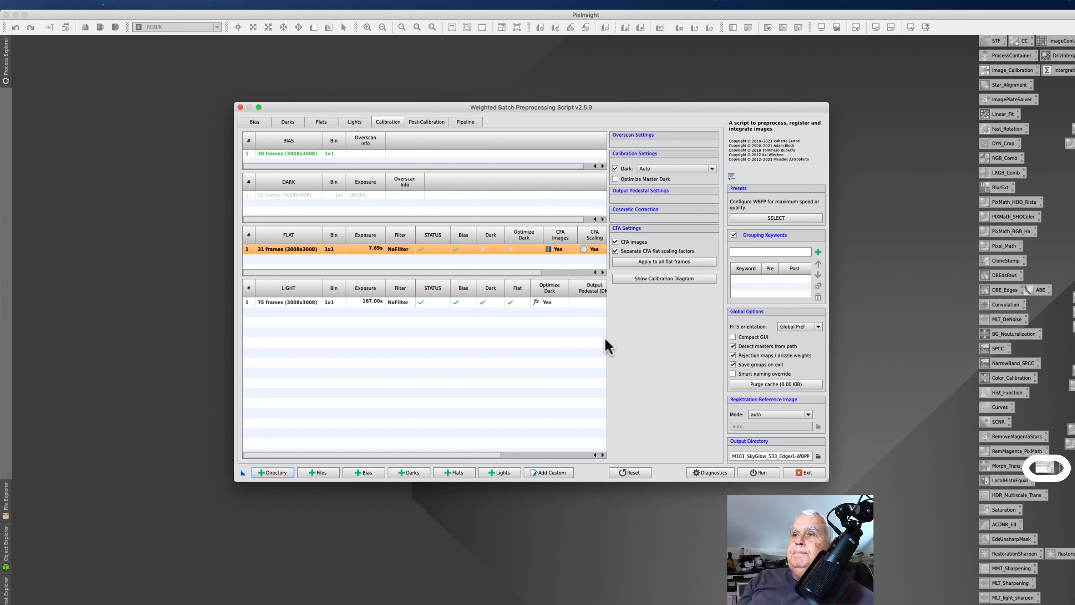
Check the light group's calibration settings and enable Optimize Master Dark for the flat frames
{"action": "left_click", "coordinate": [408, 302]}
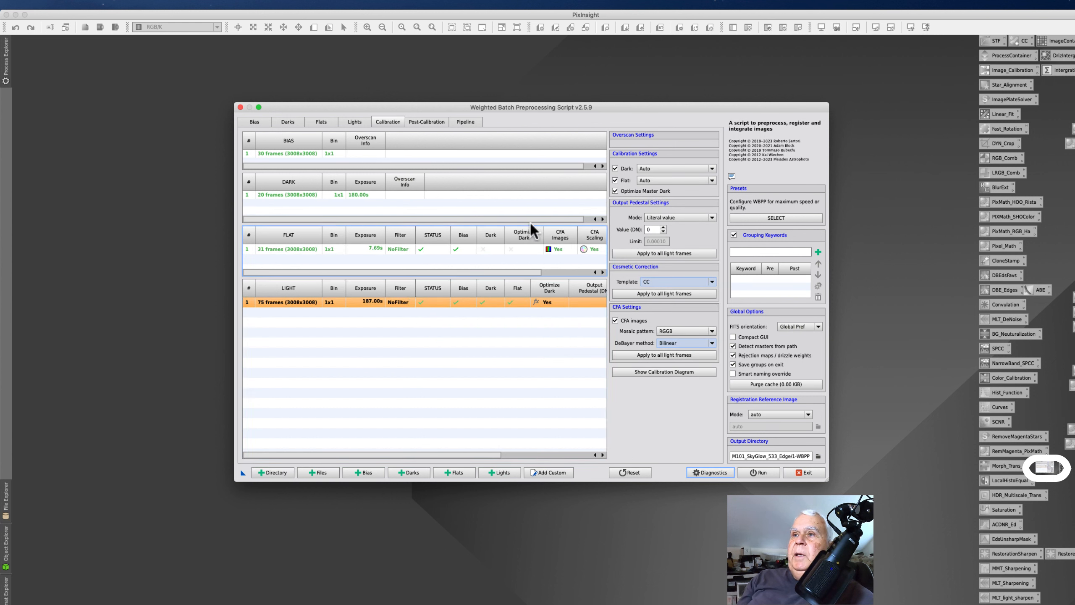
{"action": "left_click", "coordinate": [438, 249]}
{"action": "left_click", "coordinate": [615, 179]}
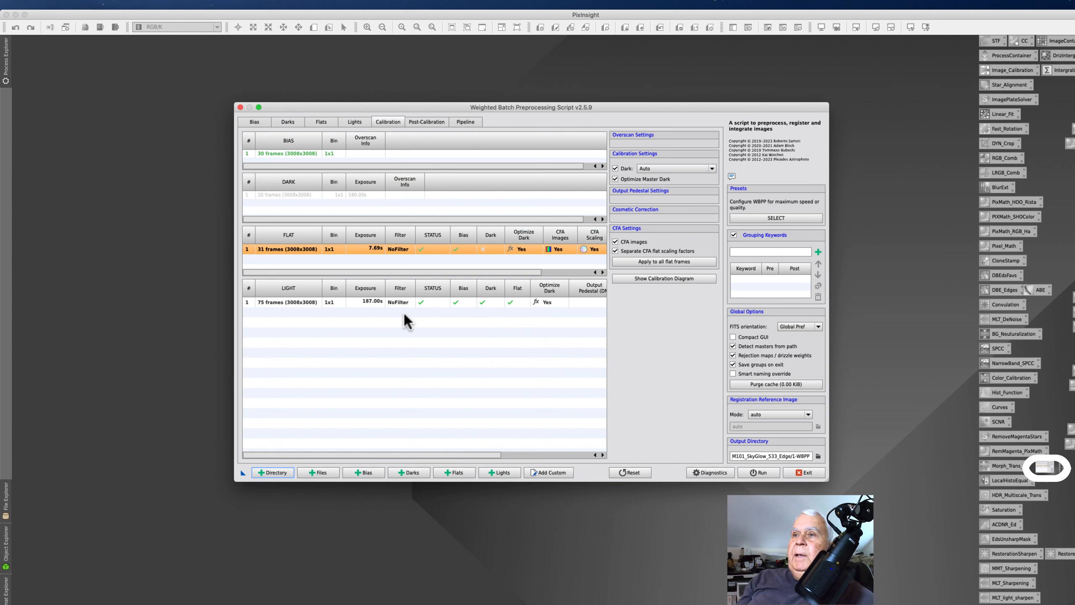
Select the light group, then move and widen the script window to show all its calibration columns
{"action": "left_click", "coordinate": [410, 302]}
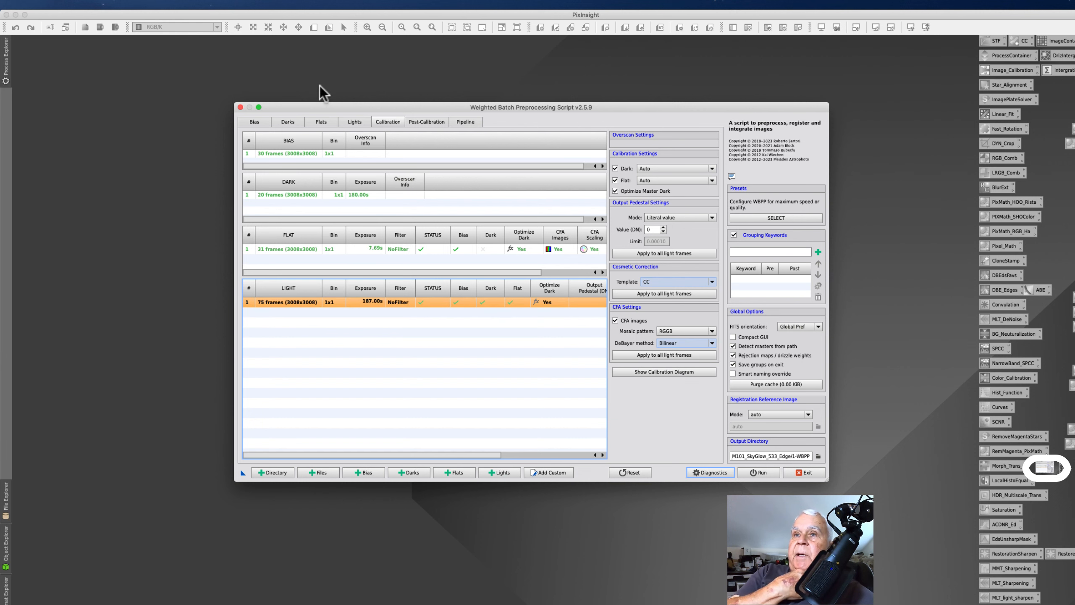
{"action": "left_click_drag", "start_coordinate": [324, 107], "coordinate": [198, 87]}
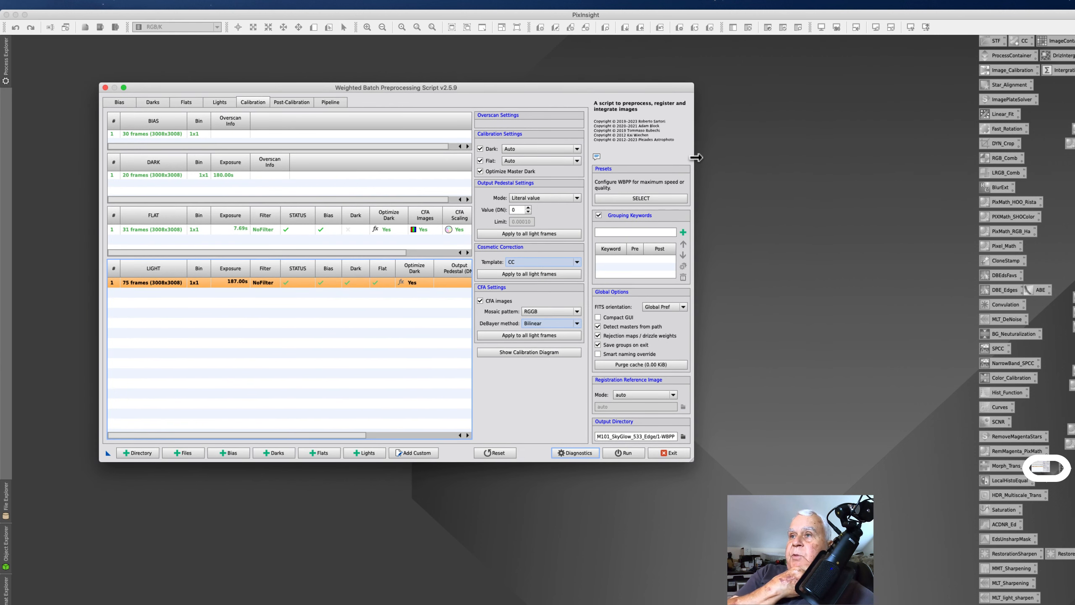
{"action": "left_click_drag", "start_coordinate": [696, 157], "coordinate": [832, 173]}
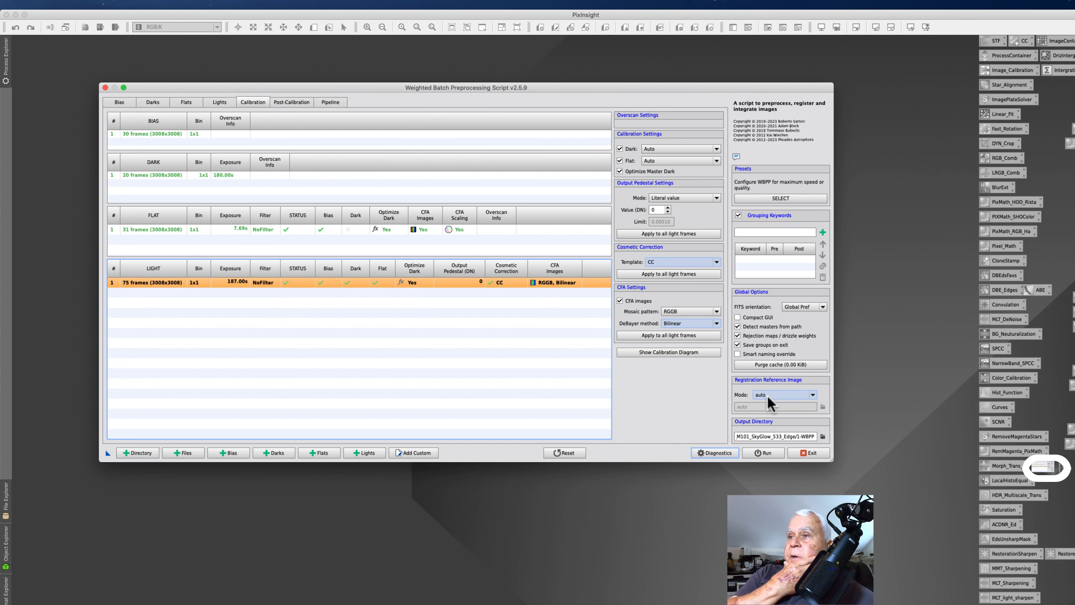
Enable drizzle in the post-calibration settings for the light group and apply the drizzle configuration to all groups
{"action": "left_click", "coordinate": [287, 104]}
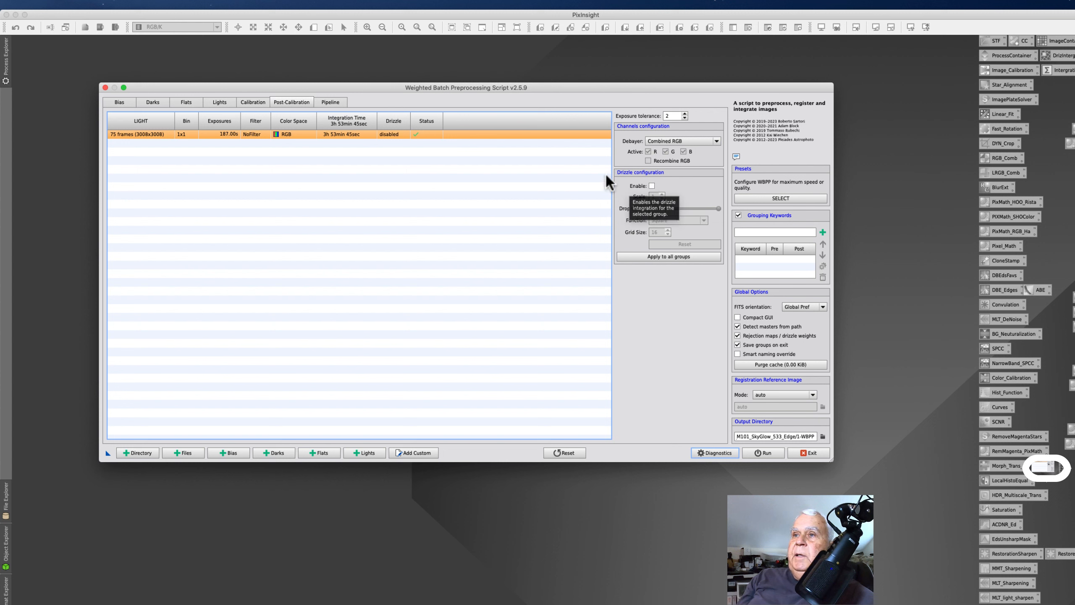
{"action": "left_click", "coordinate": [652, 186]}
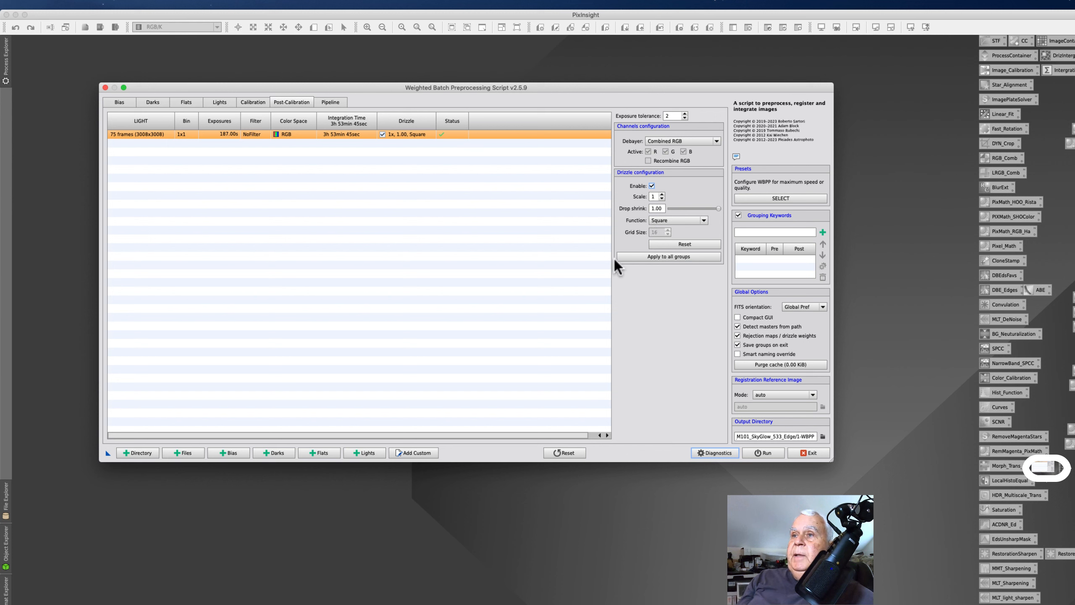
{"action": "left_click", "coordinate": [657, 256]}
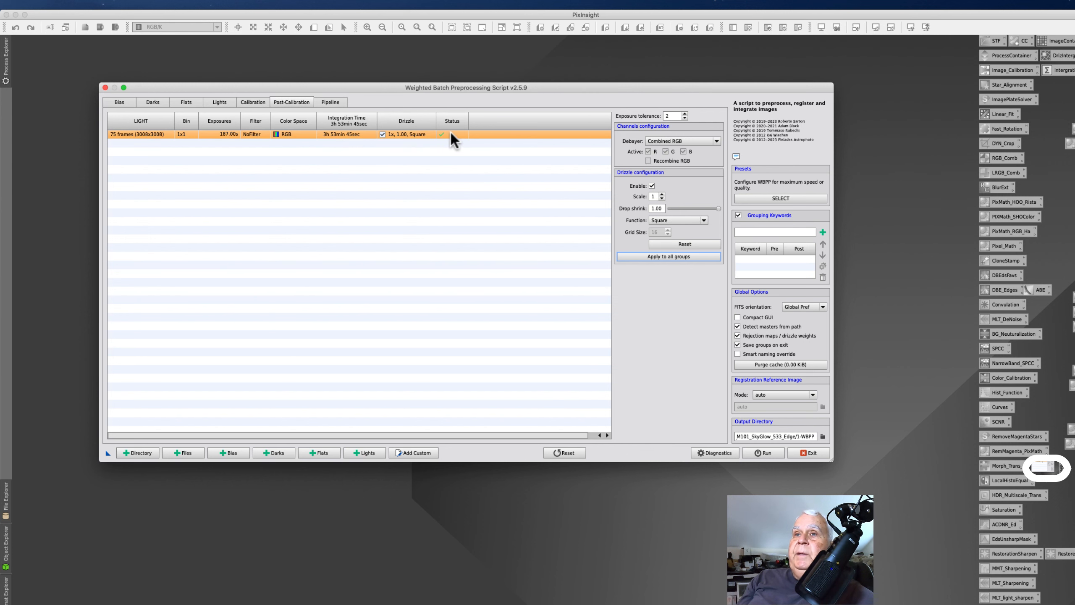
Check the processing pipeline with the diagnostics and start the Weighted Batch Preprocessing run
{"action": "left_click", "coordinate": [324, 102]}
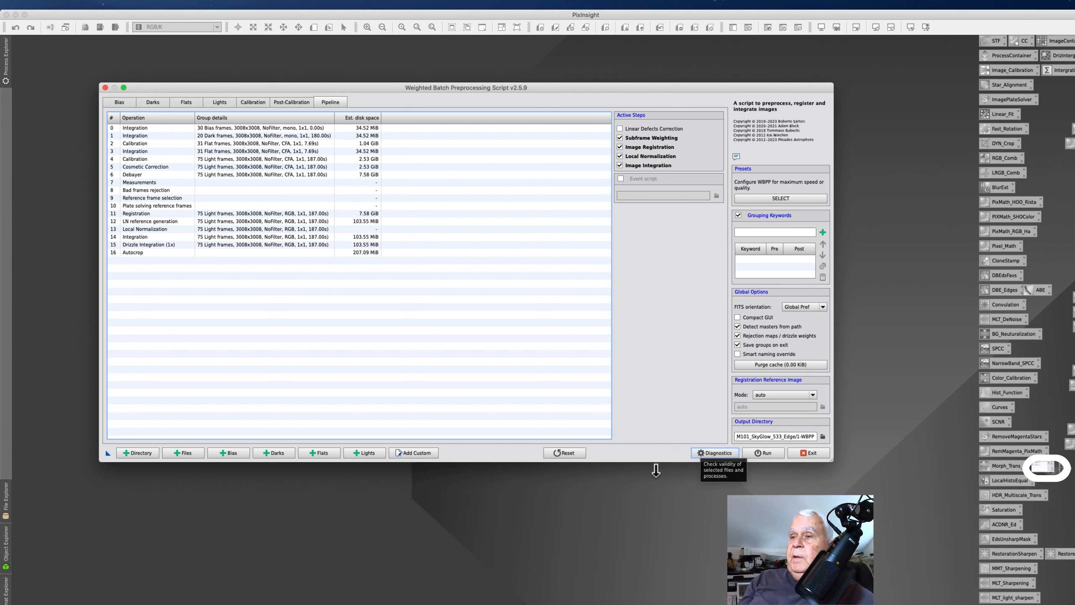
{"action": "left_click", "coordinate": [710, 452]}
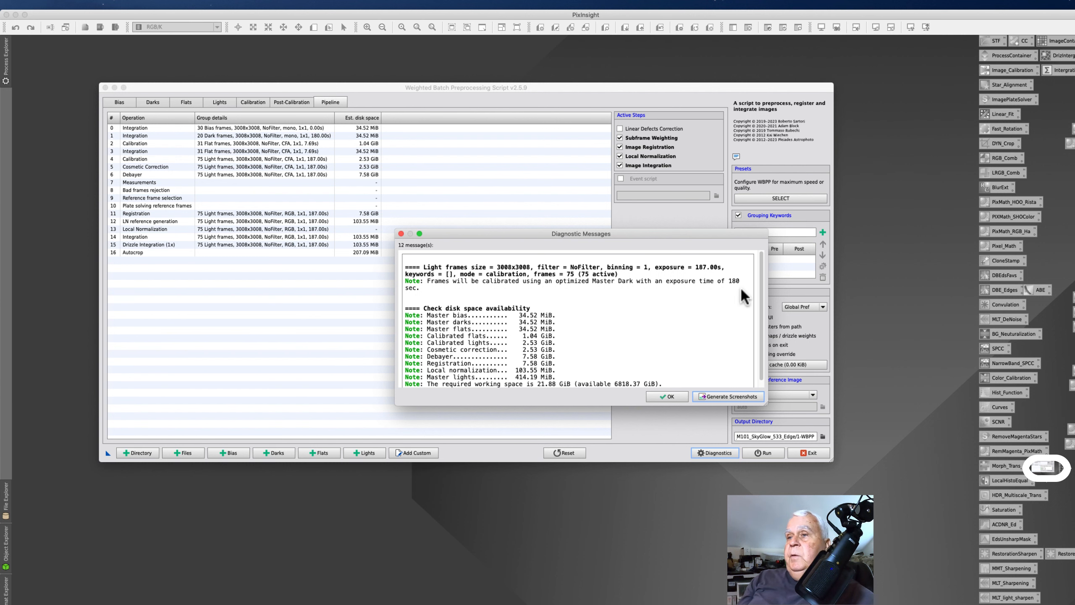
{"action": "left_click", "coordinate": [672, 397]}
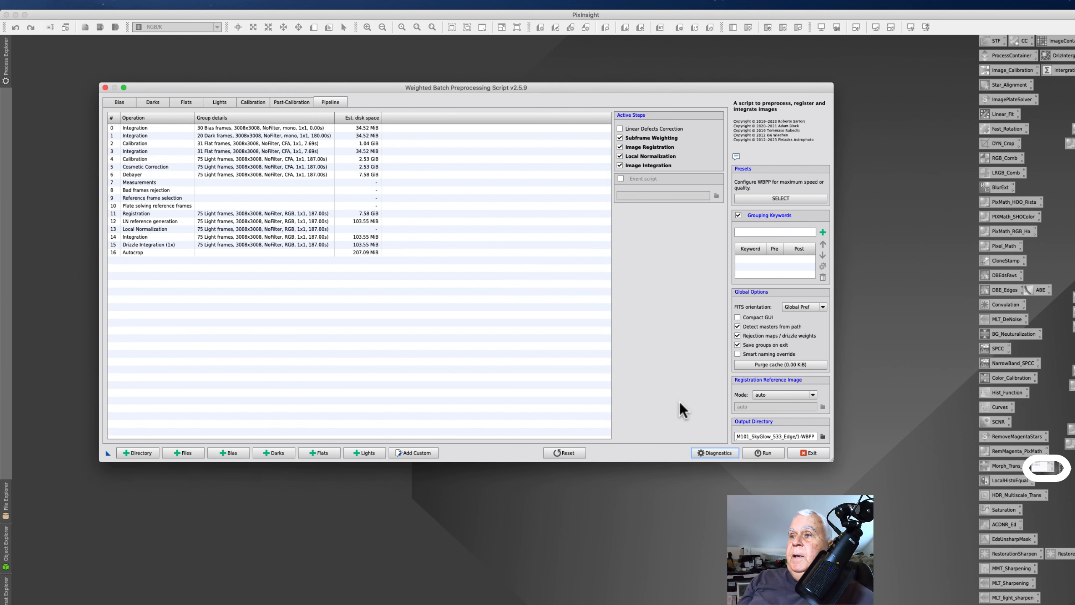
{"action": "left_click", "coordinate": [760, 453]}
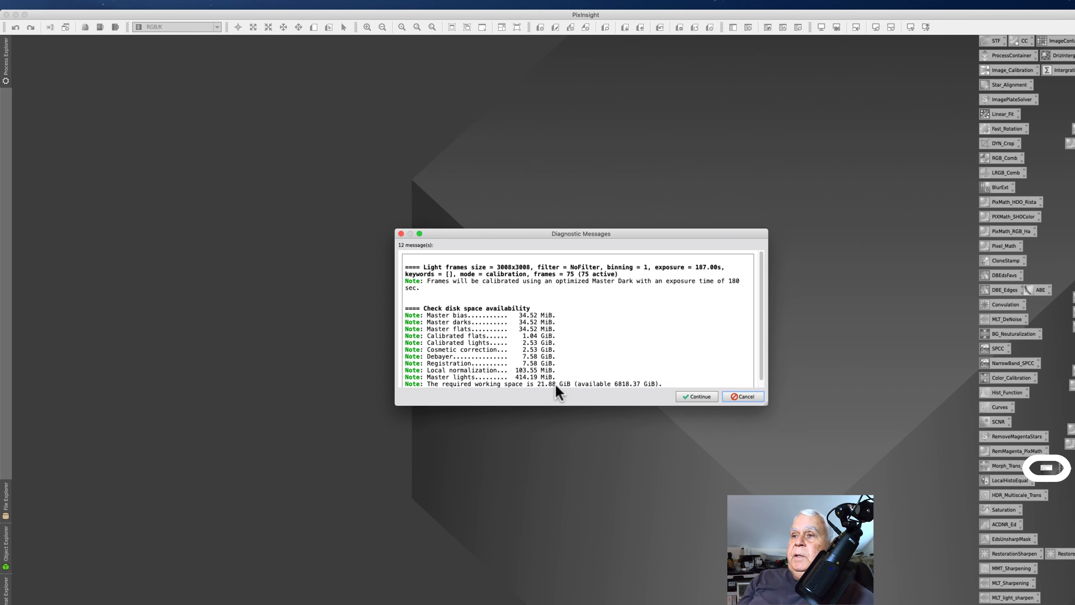
{"action": "left_click", "coordinate": [698, 396]}
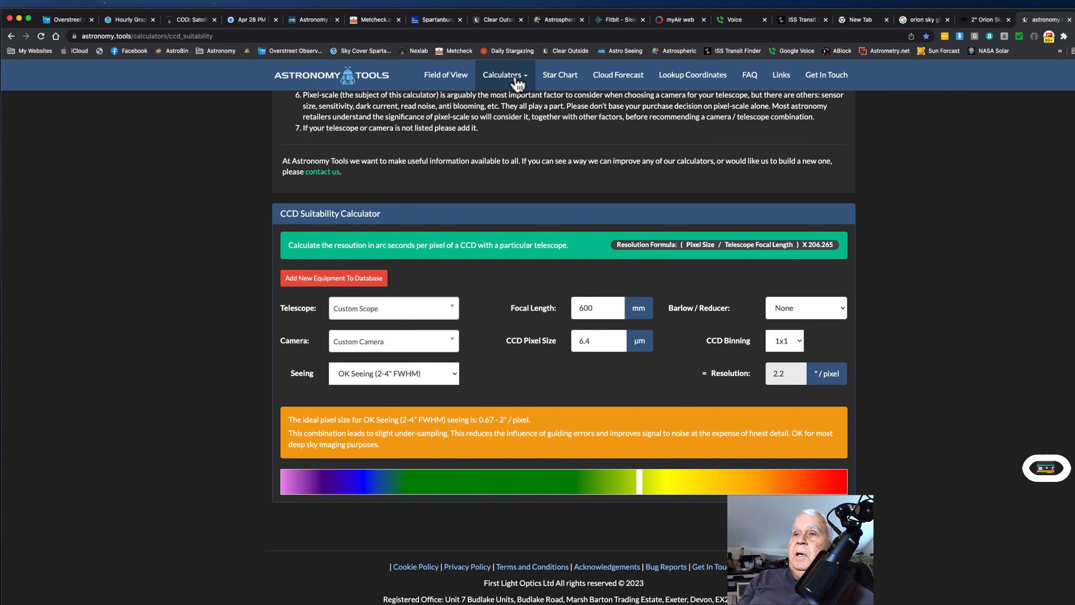
Choose the Celestron - C8 EDGE HD telescope with a 0.7x Reducer in the CCD suitability calculator
{"action": "left_click", "coordinate": [528, 82]}
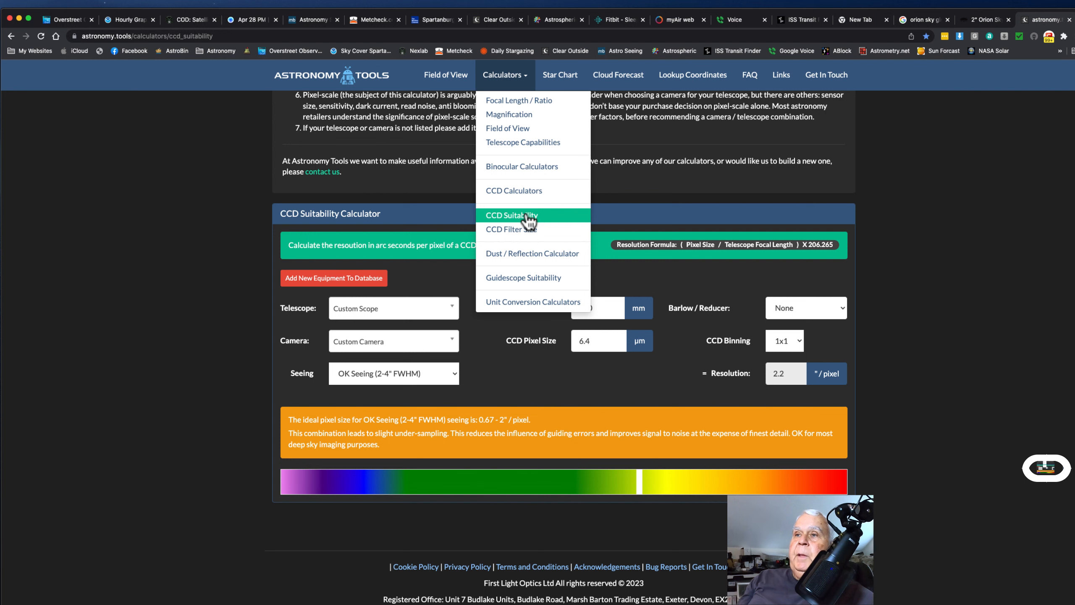
{"action": "left_click", "coordinate": [948, 203]}
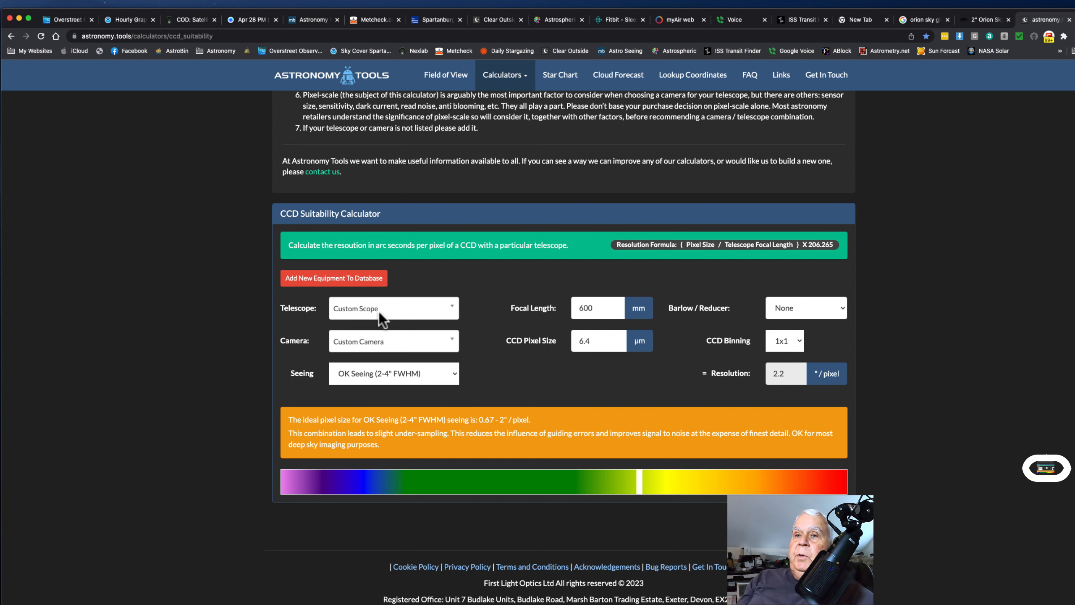
{"action": "left_click", "coordinate": [451, 306]}
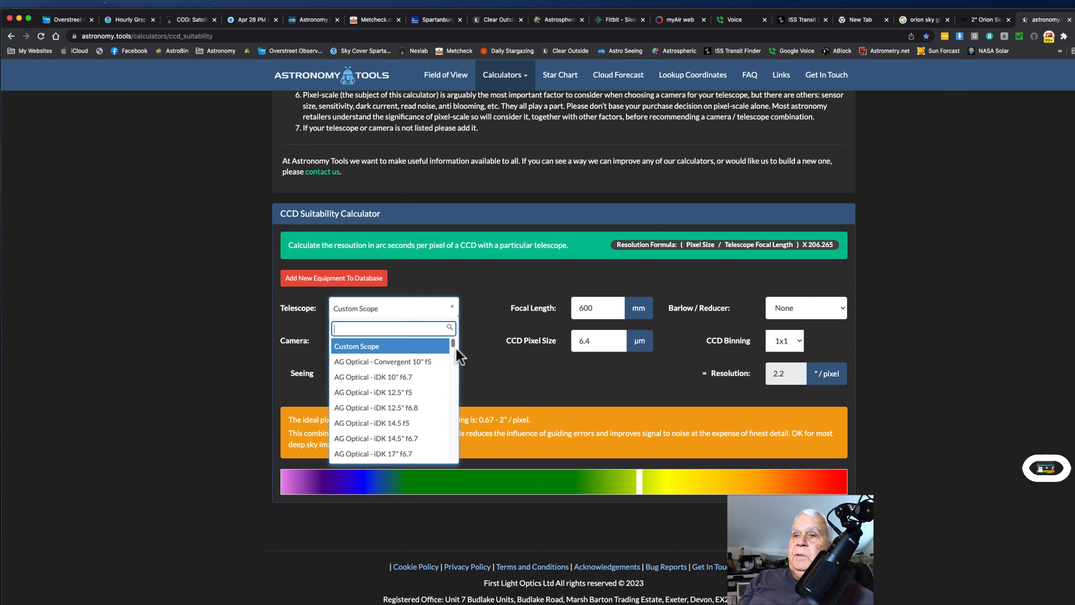
{"action": "left_click_drag", "start_coordinate": [453, 344], "coordinate": [455, 384]}
{"action": "scroll", "coordinate": [390, 410], "scroll_direction": "up", "scroll_amount": 1}
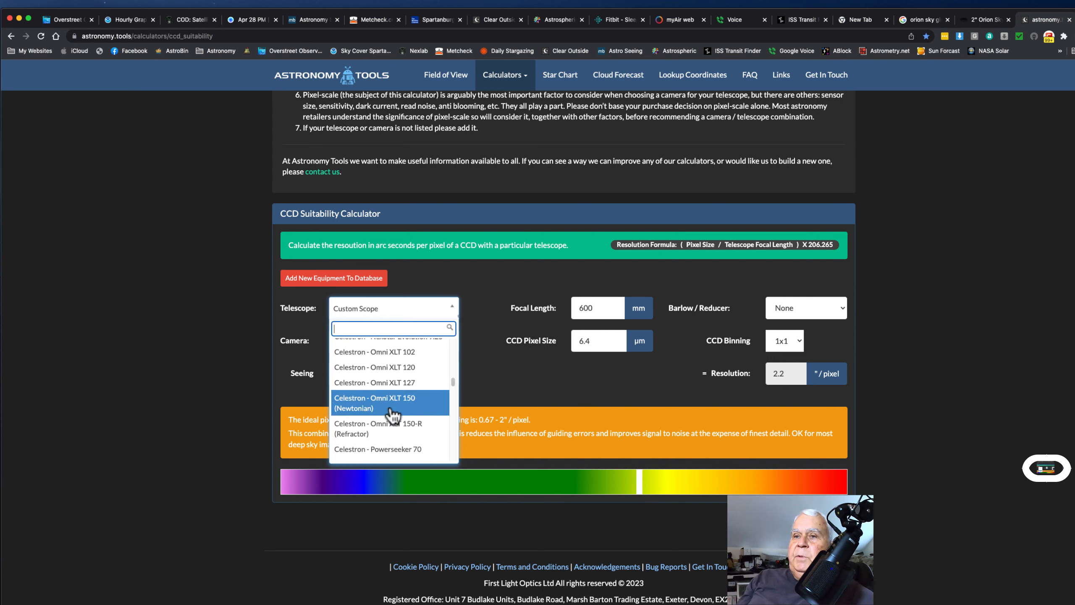
{"action": "scroll", "coordinate": [392, 415], "scroll_direction": "up", "scroll_amount": 5}
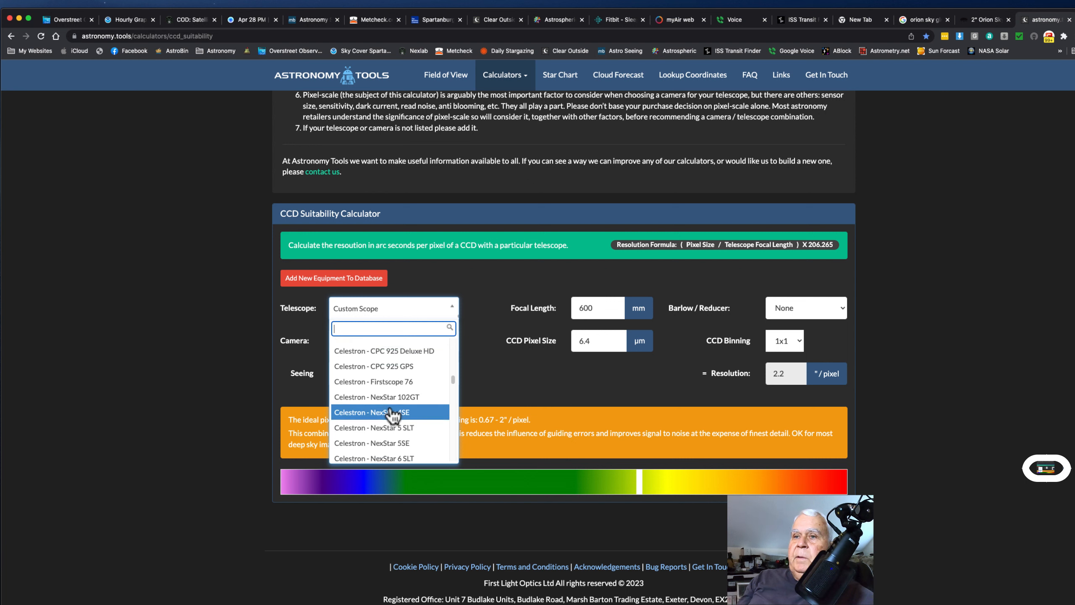
{"action": "scroll", "coordinate": [393, 415], "scroll_direction": "up", "scroll_amount": 5}
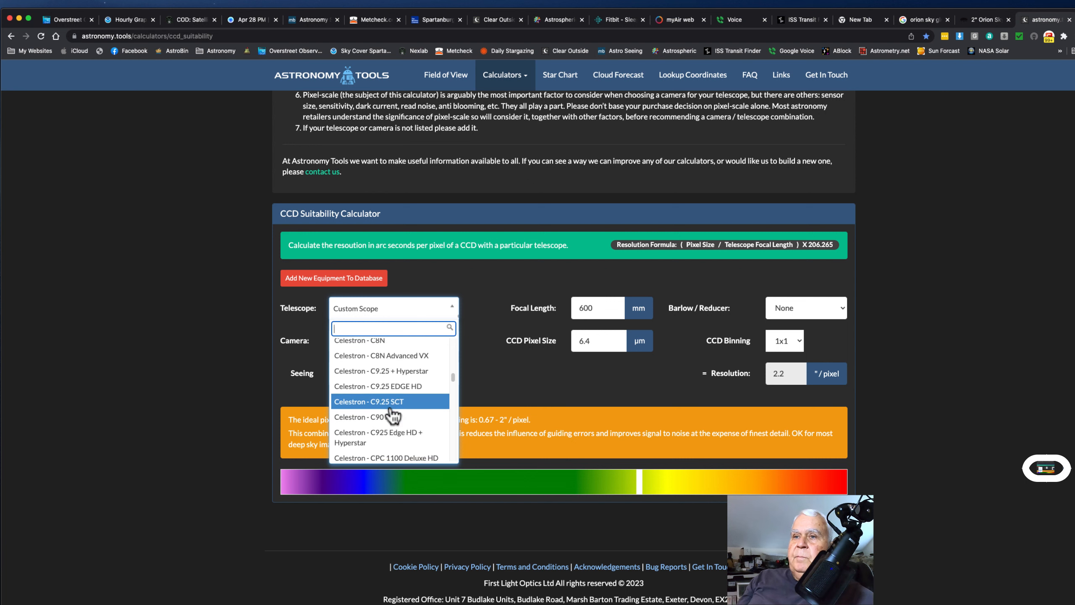
{"action": "scroll", "coordinate": [393, 414], "scroll_direction": "up", "scroll_amount": 3}
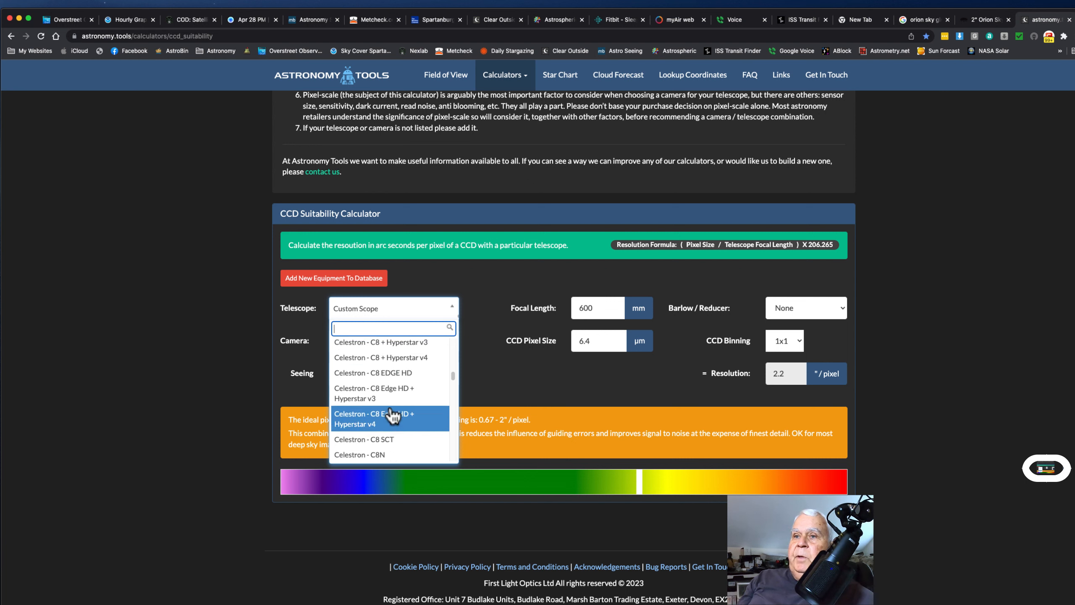
{"action": "left_click", "coordinate": [366, 372]}
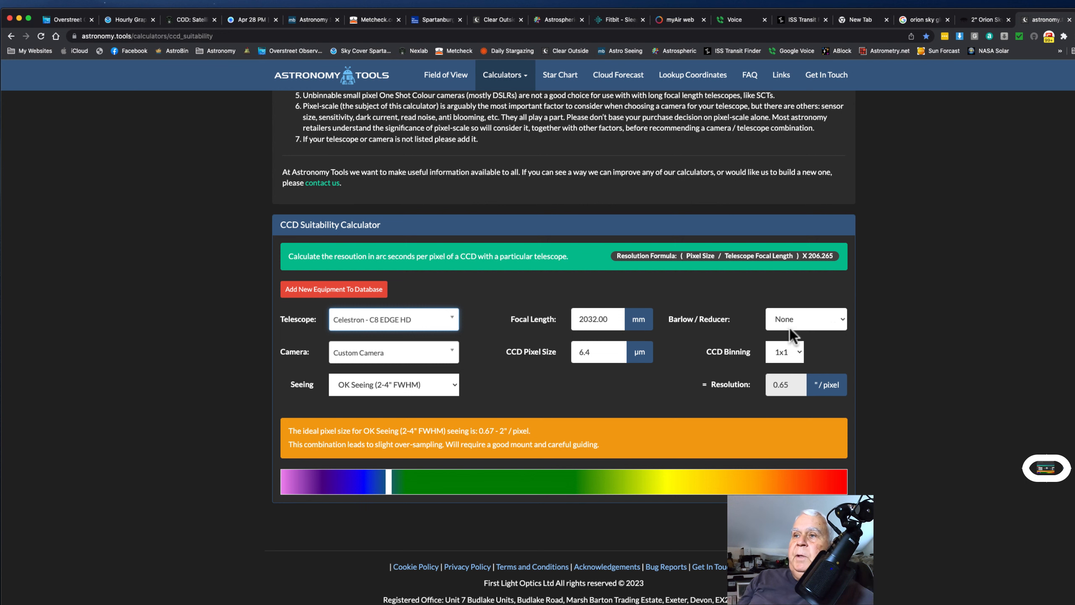
{"action": "left_click", "coordinate": [843, 318]}
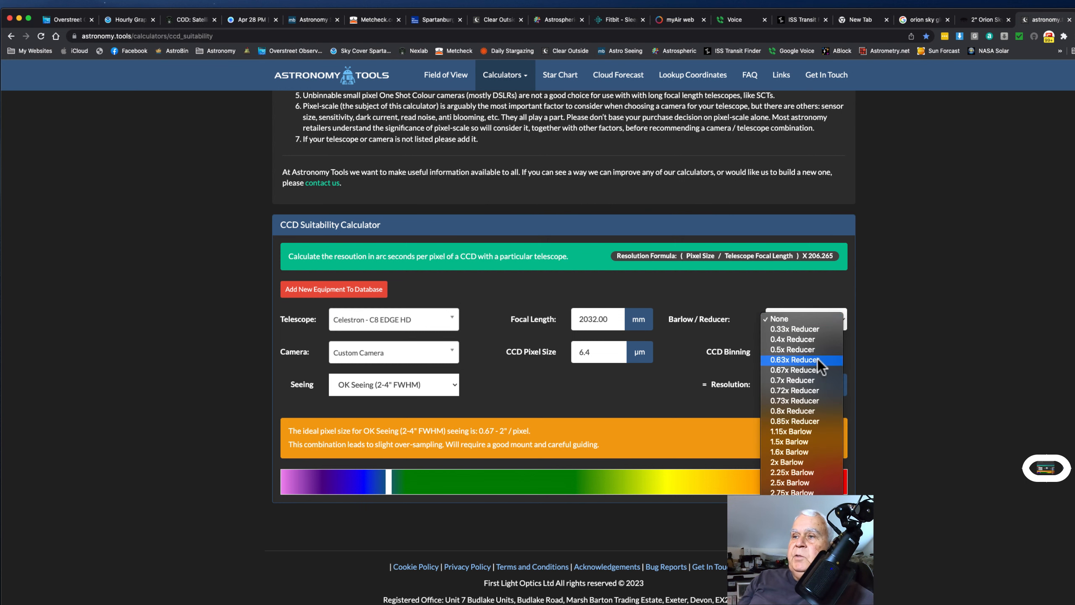
{"action": "left_click", "coordinate": [795, 382]}
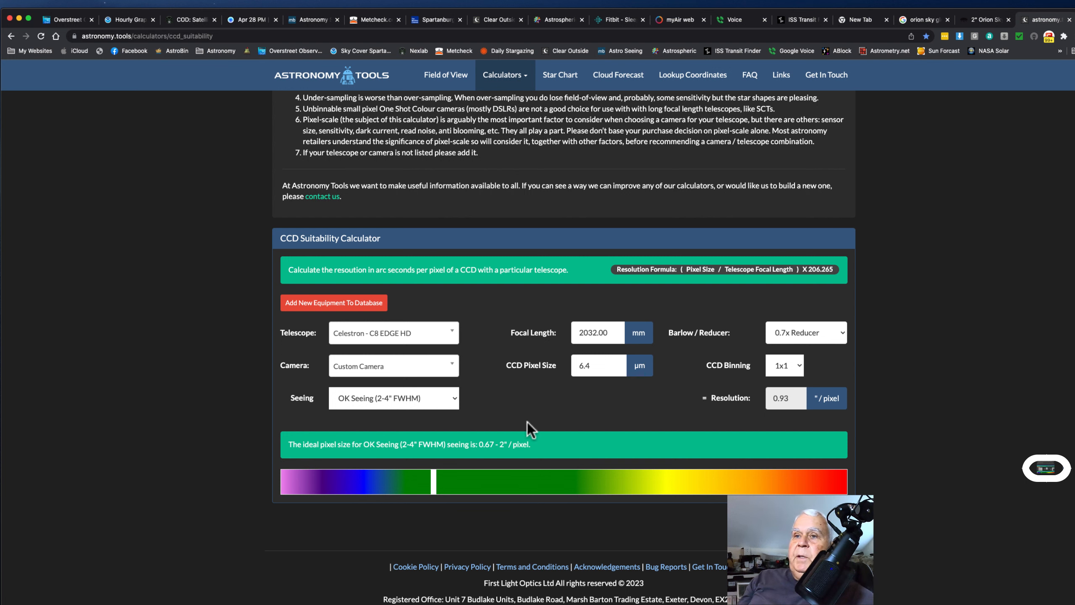
Select the ZWO - ASI533MC-Pro as the camera and keep the seeing at OK Seeing (2-4" FWHM)
{"action": "left_click", "coordinate": [451, 365]}
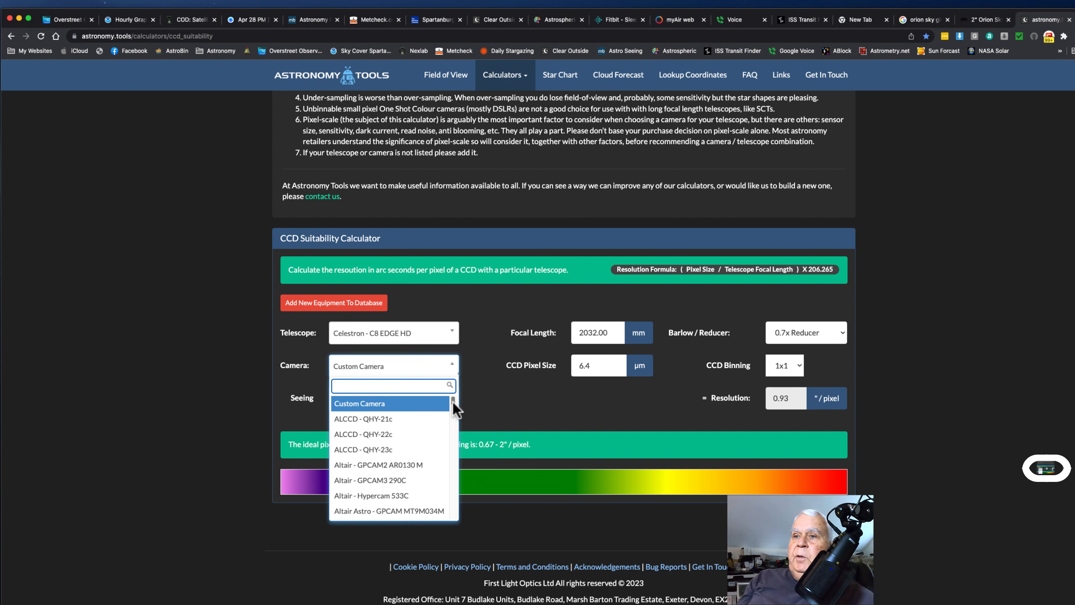
{"action": "left_click_drag", "start_coordinate": [452, 402], "coordinate": [442, 529]}
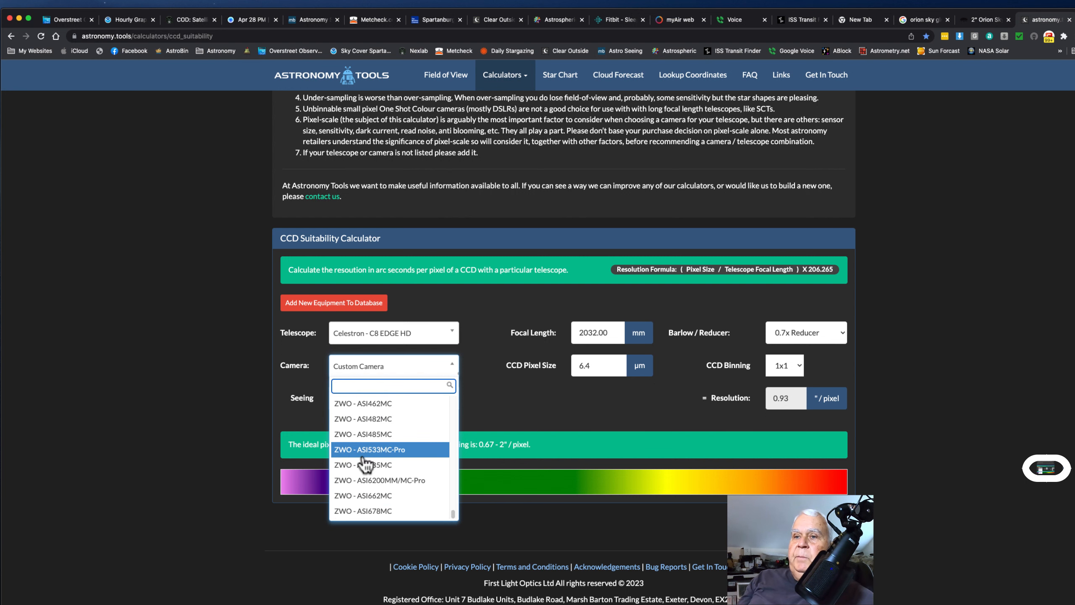
{"action": "left_click", "coordinate": [362, 450]}
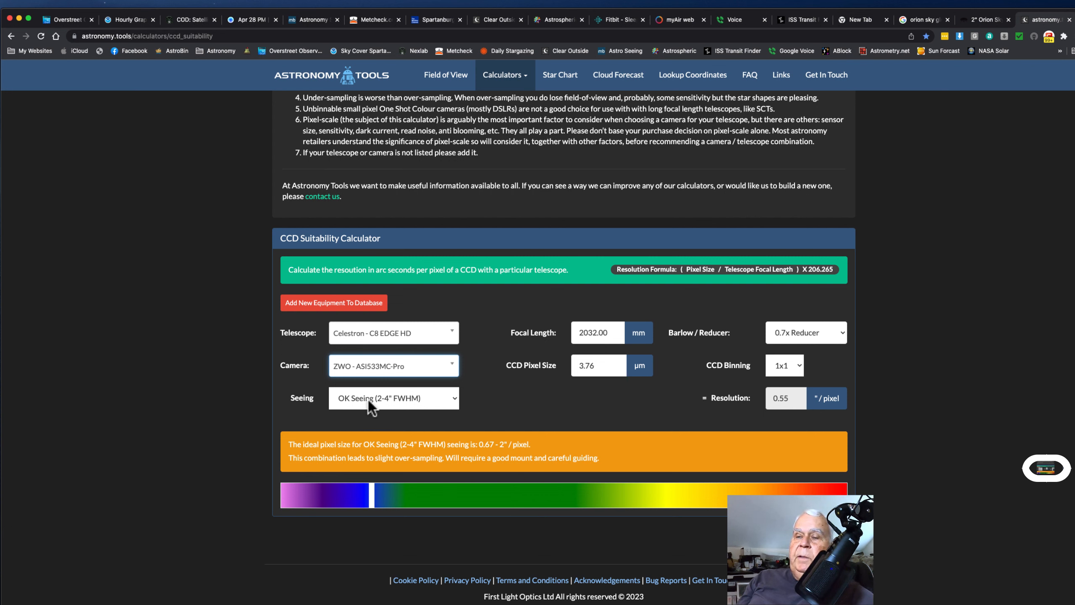
{"action": "left_click", "coordinate": [452, 398]}
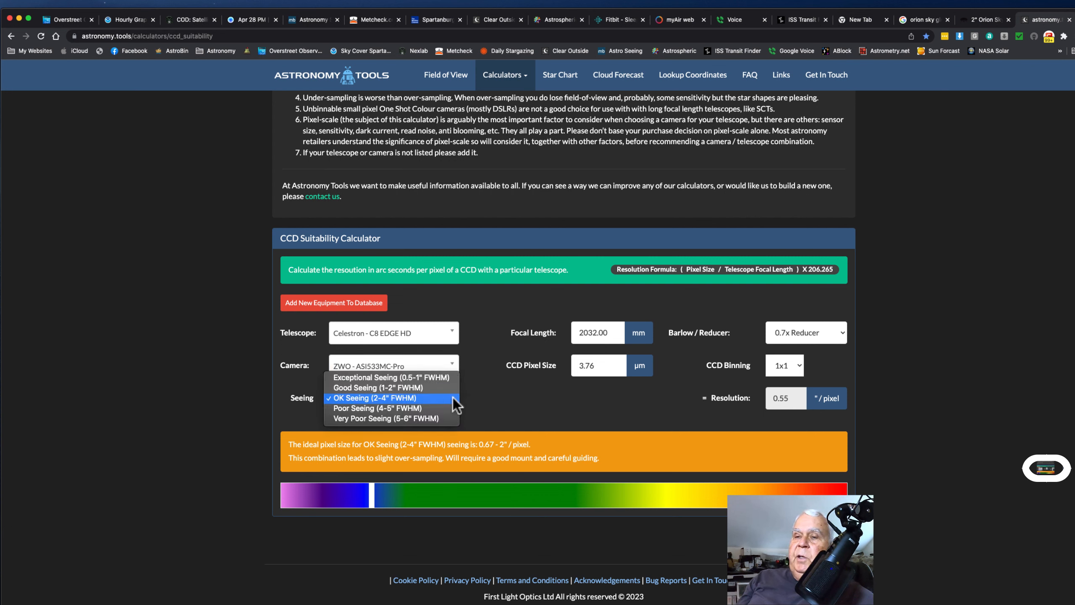
{"action": "left_click", "coordinate": [453, 398]}
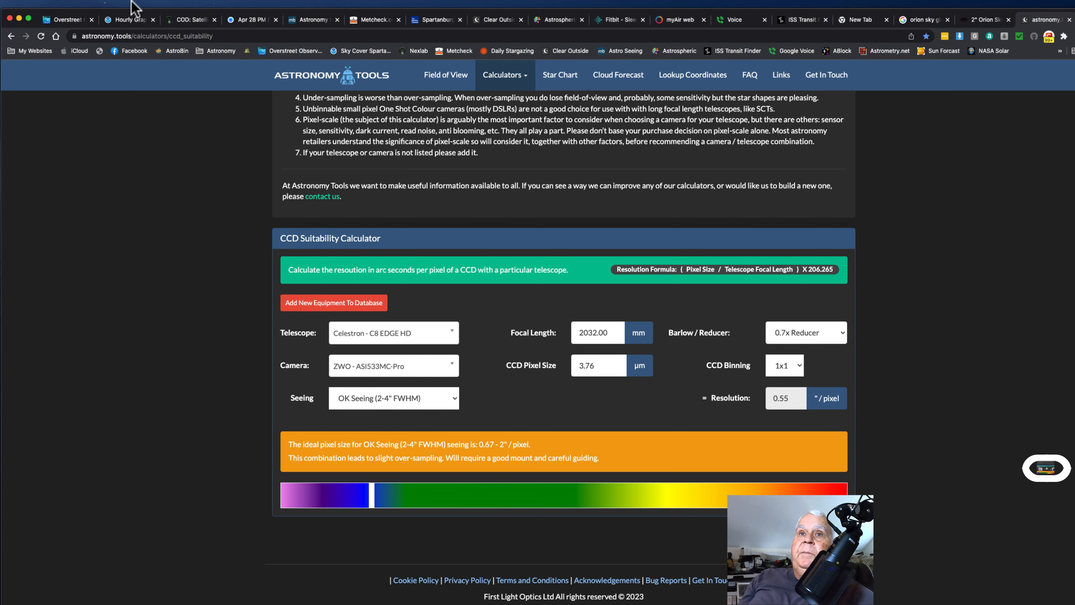
Check the seeing forecast on the Overstreet Observatory Clear Sky Chart and look through the Astrospheric and other weather pages
{"action": "left_click", "coordinate": [67, 18]}
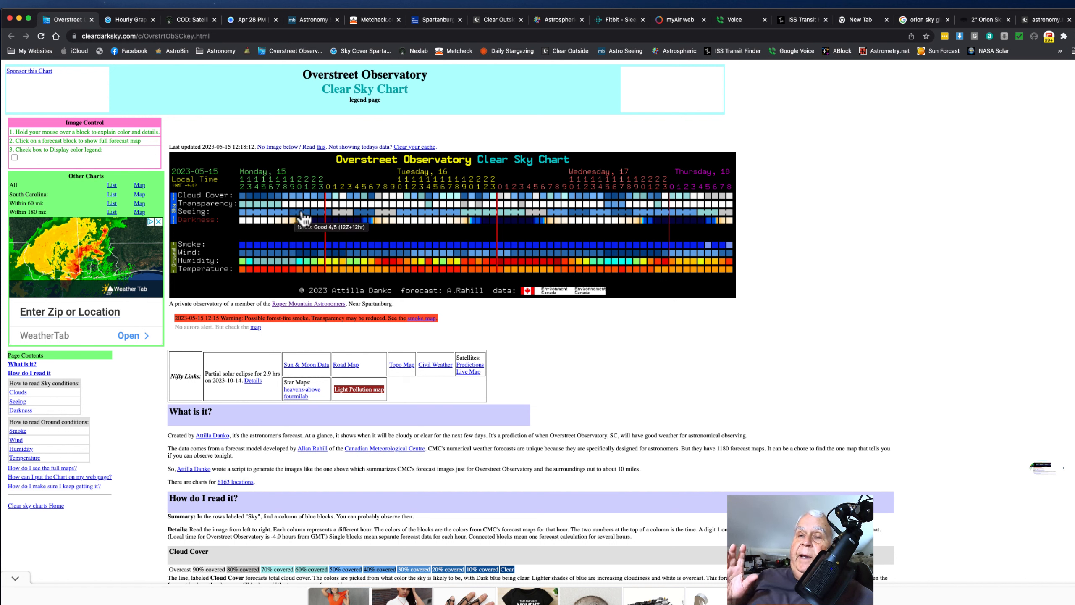
{"action": "mouse_move", "coordinate": [306, 220]}
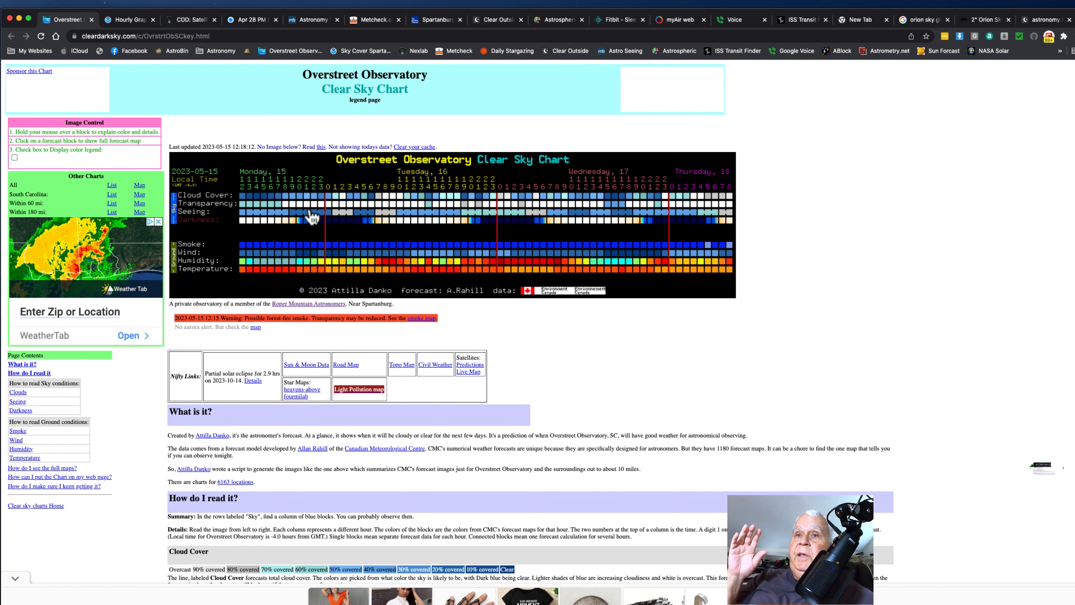
{"action": "mouse_move", "coordinate": [317, 220]}
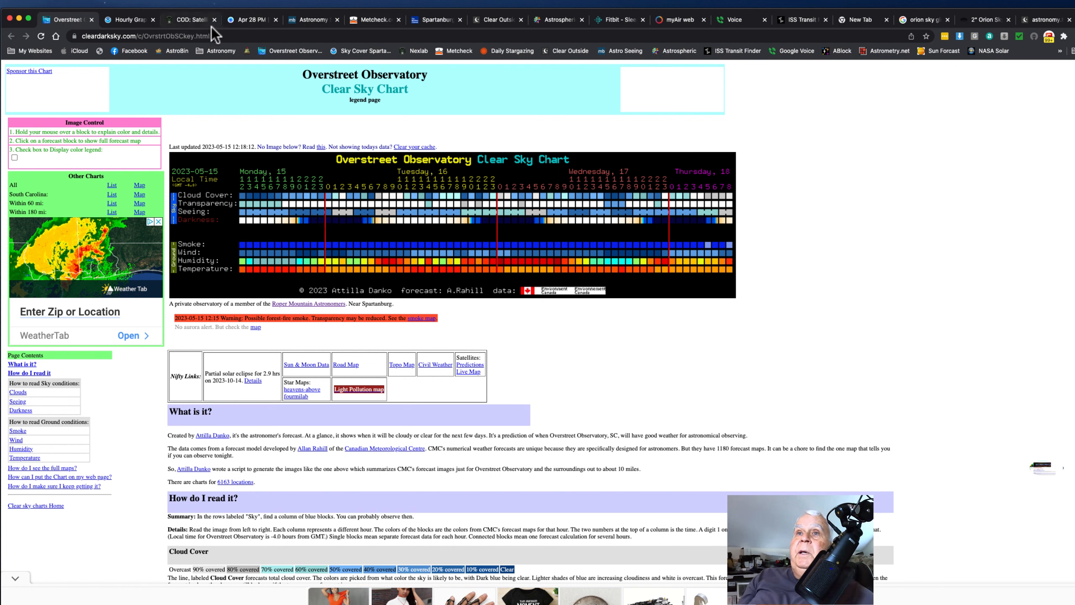
{"action": "left_click", "coordinate": [559, 18]}
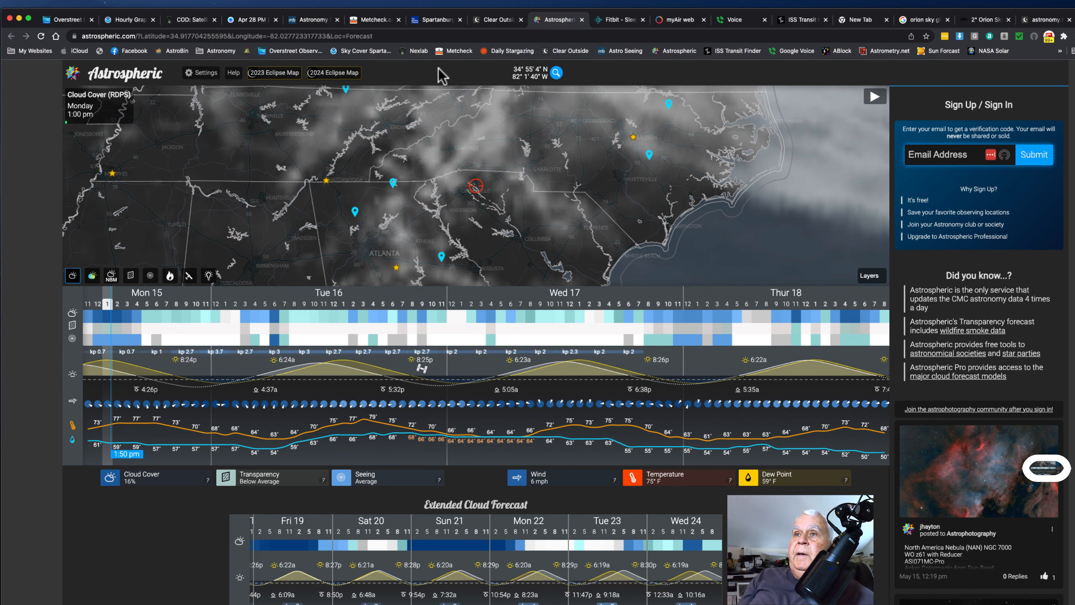
{"action": "left_click", "coordinate": [500, 22]}
{"action": "left_click", "coordinate": [431, 20]}
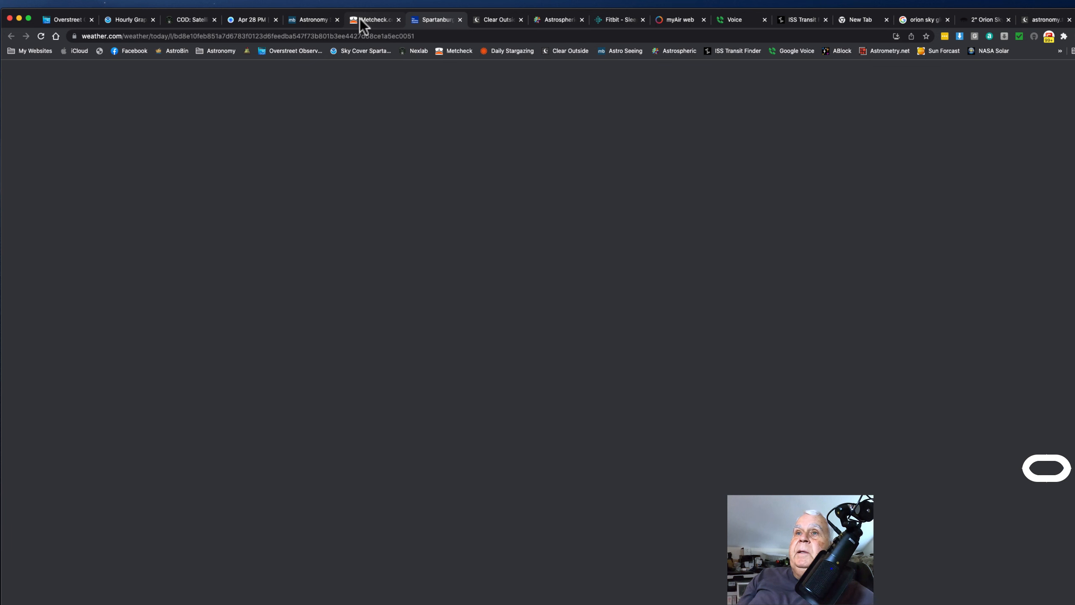
Open meteoblue's Astronomy Seeing page, accept its cookies, and examine the hourly arc-second and seeing index values for Monday night
{"action": "left_click", "coordinate": [301, 19]}
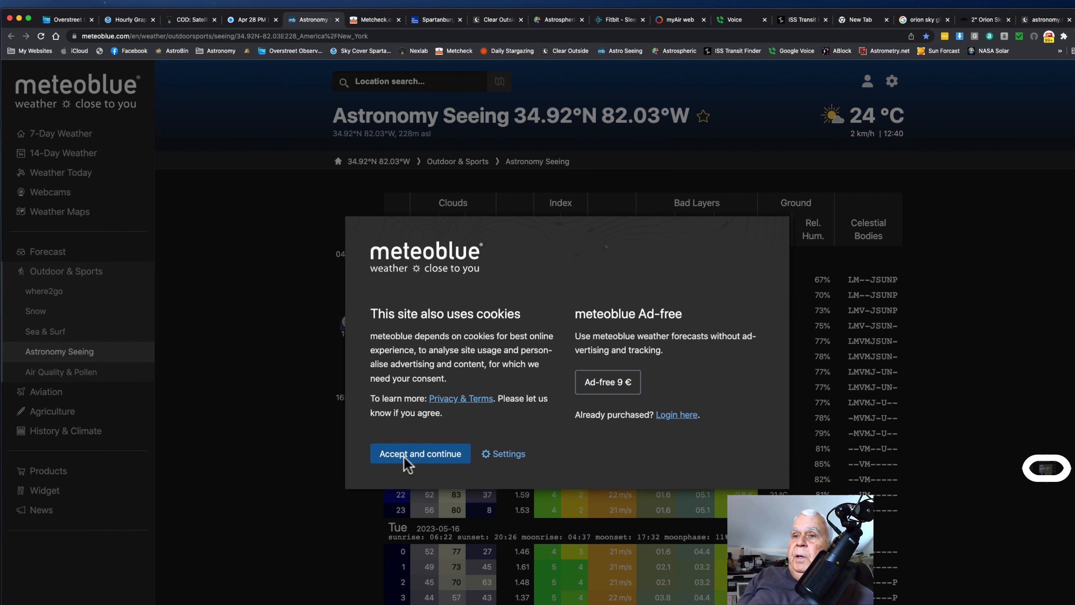
{"action": "left_click", "coordinate": [420, 453]}
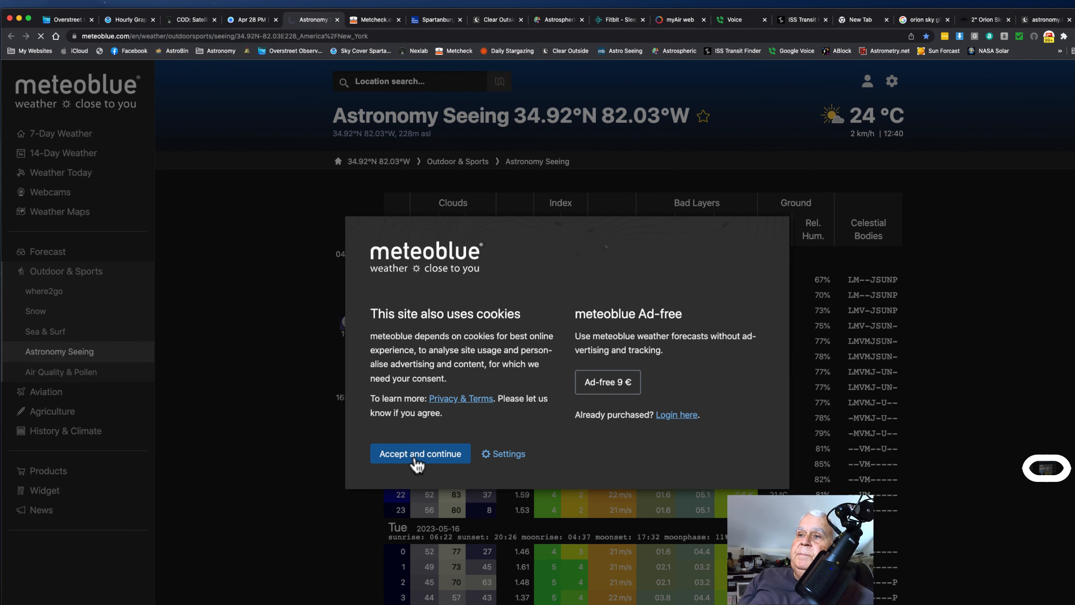
{"action": "scroll", "coordinate": [362, 458], "scroll_direction": "down", "scroll_amount": 1}
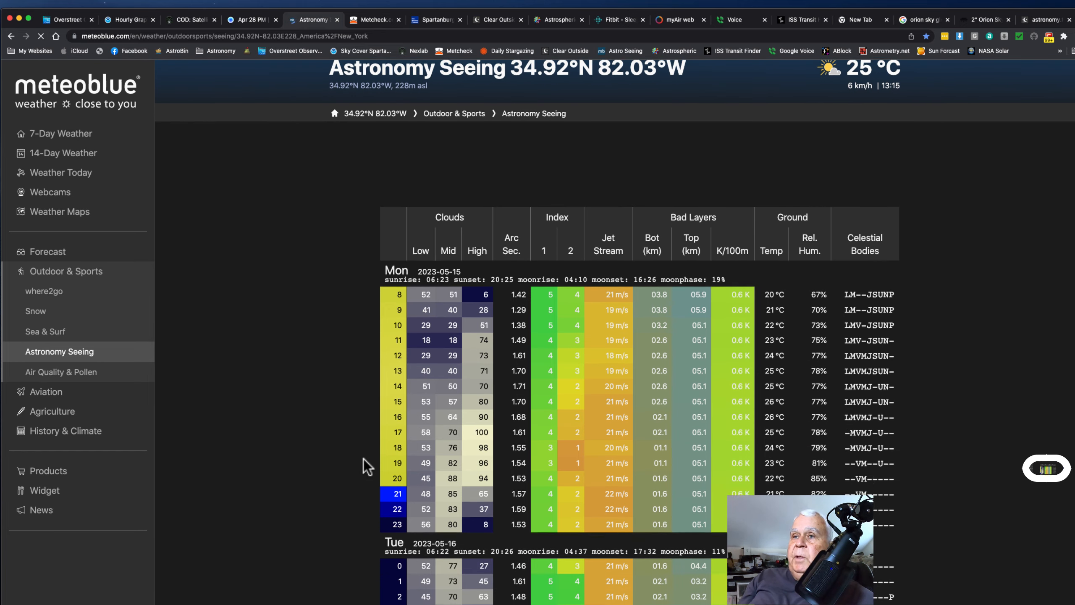
{"action": "scroll", "coordinate": [363, 459], "scroll_direction": "down", "scroll_amount": 1}
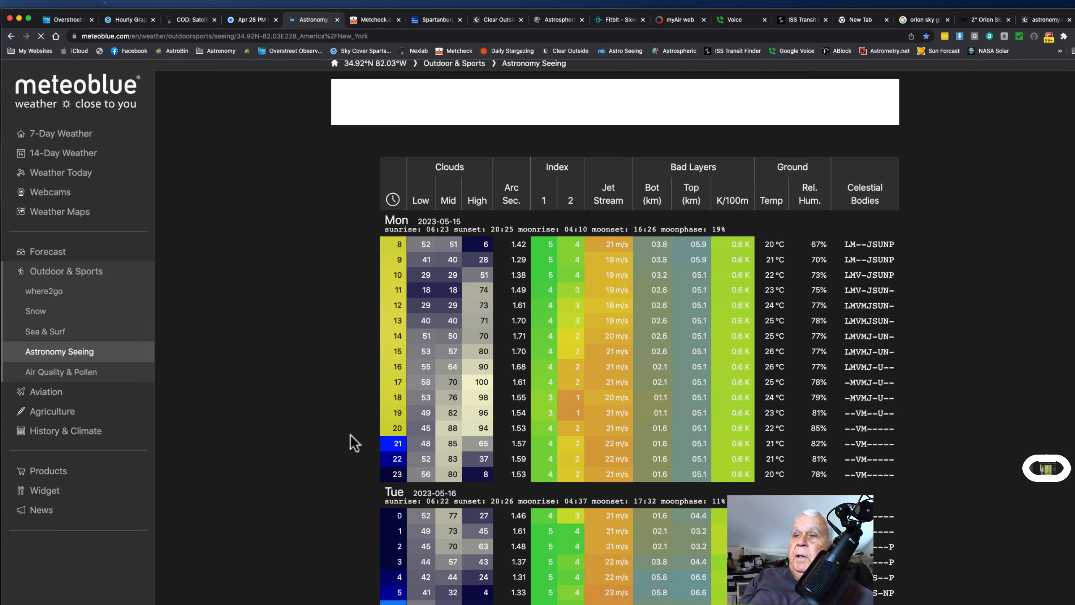
{"action": "scroll", "coordinate": [351, 436], "scroll_direction": "down", "scroll_amount": 1}
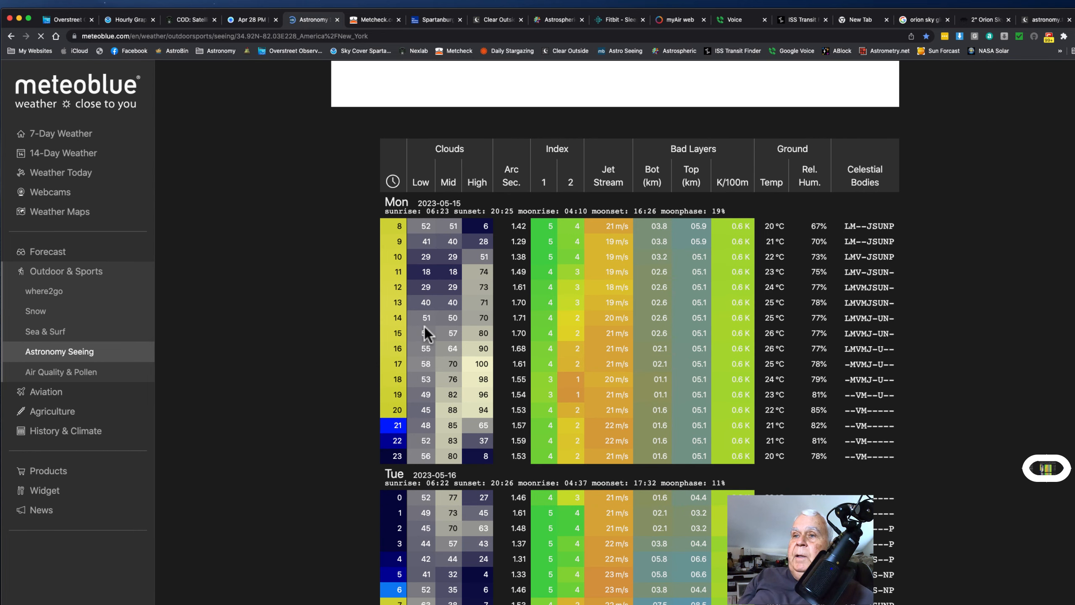
{"action": "scroll", "coordinate": [534, 350], "scroll_direction": "down", "scroll_amount": 1}
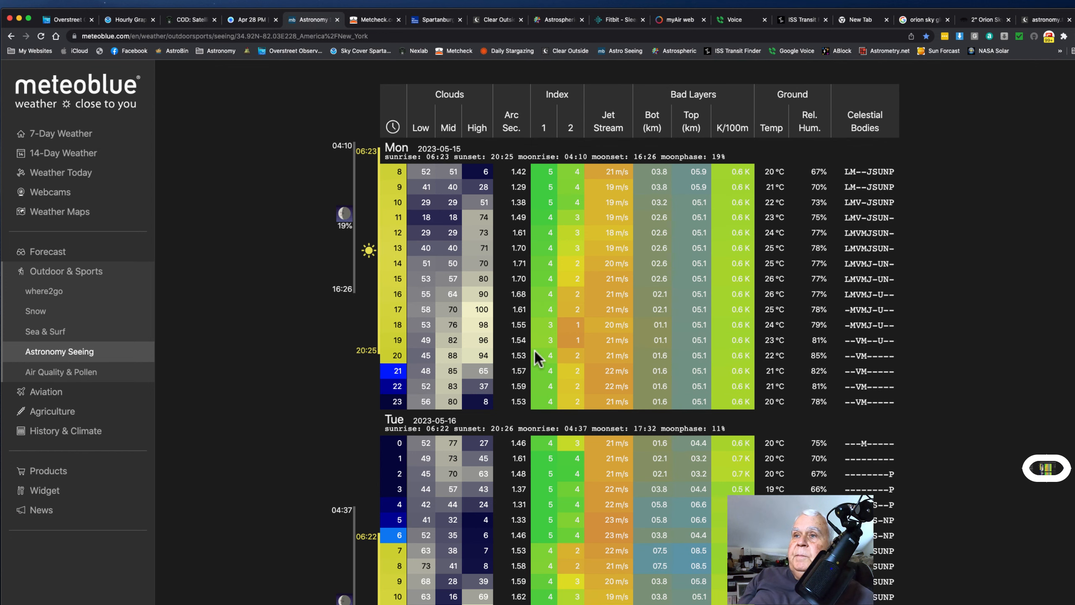
{"action": "scroll", "coordinate": [543, 348], "scroll_direction": "down", "scroll_amount": 1}
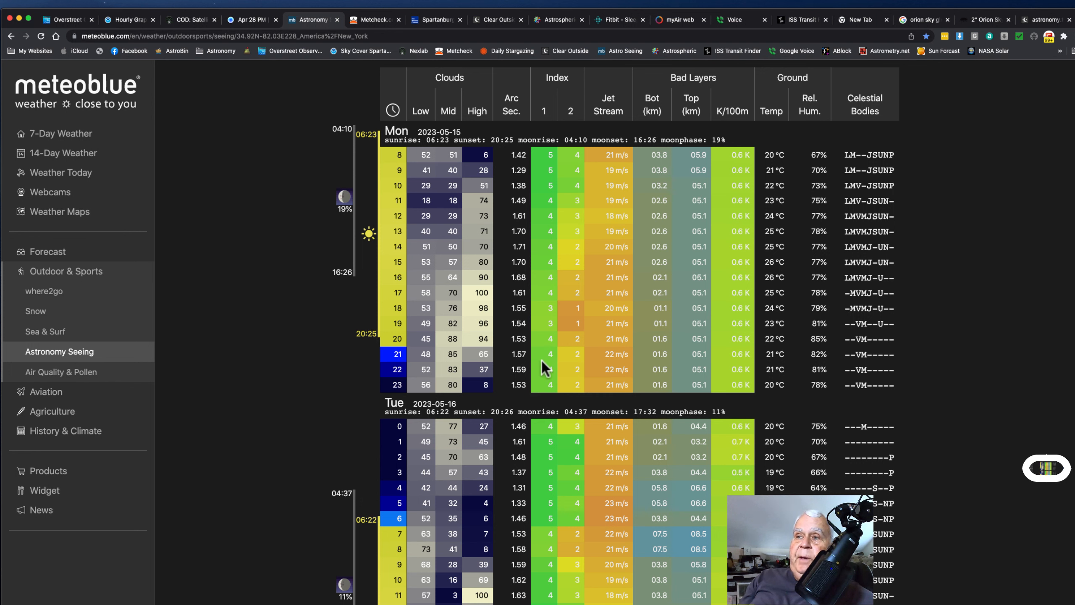
{"action": "mouse_move", "coordinate": [859, 339]}
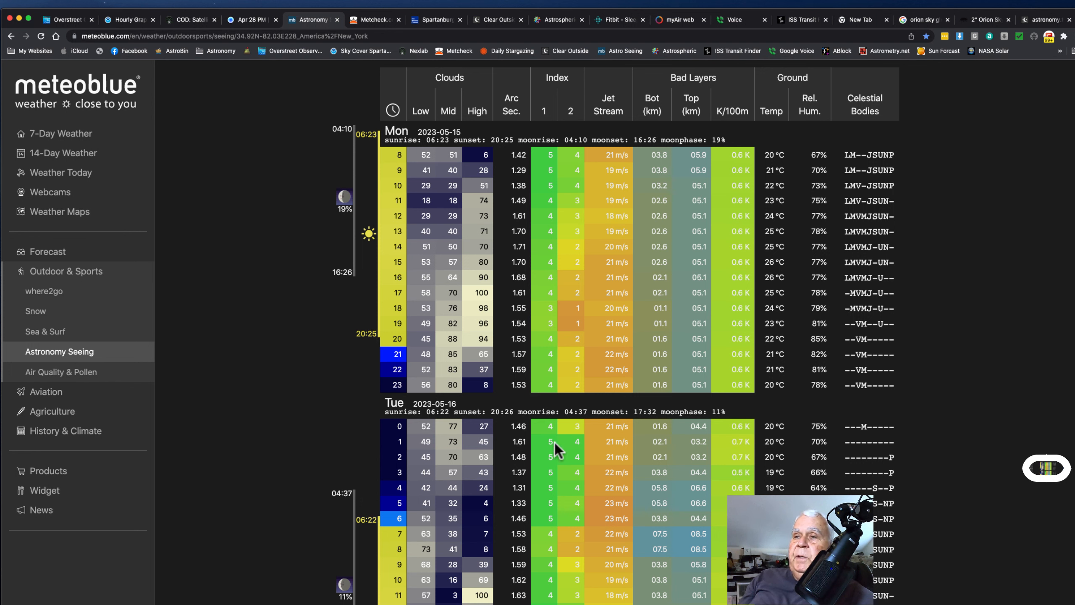
Return to the CCD suitability calculator and try the pairing under Poor Seeing (4-5" FWHM)
{"action": "left_click", "coordinate": [1045, 19]}
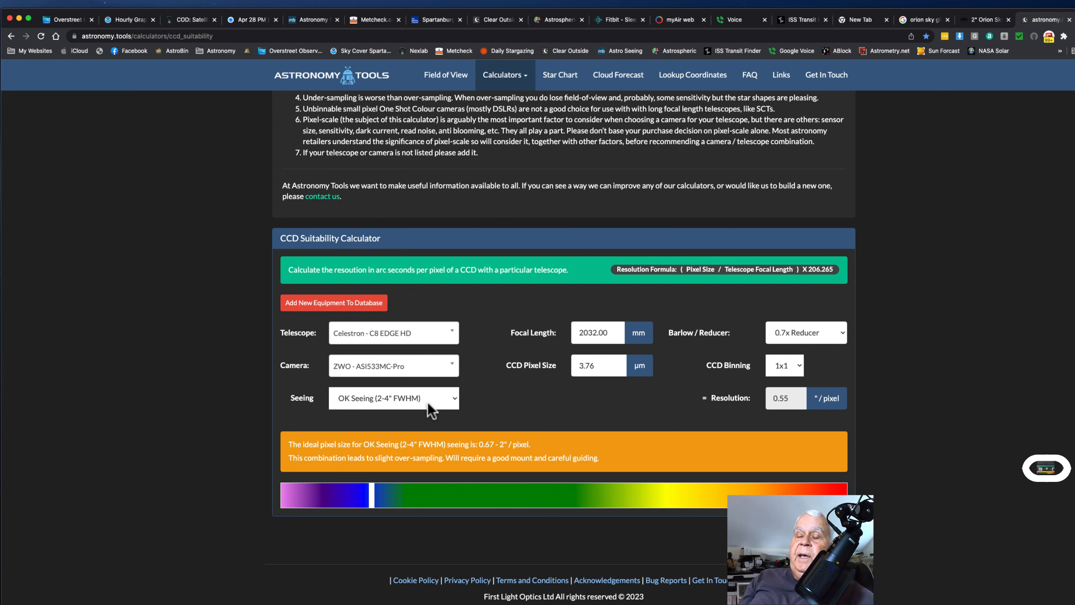
{"action": "left_click", "coordinate": [452, 398]}
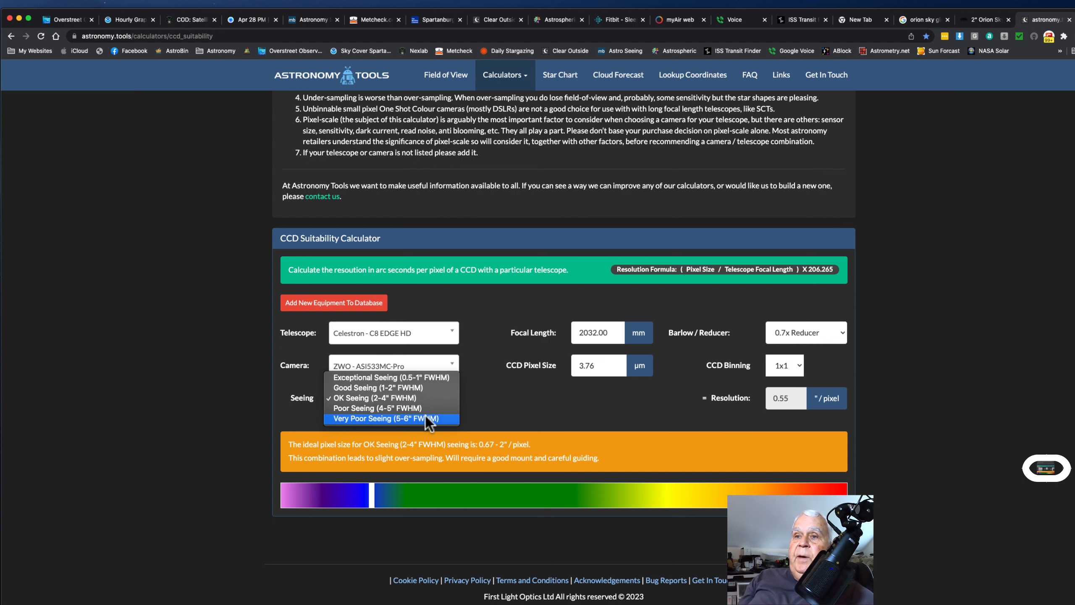
{"action": "left_click", "coordinate": [391, 408]}
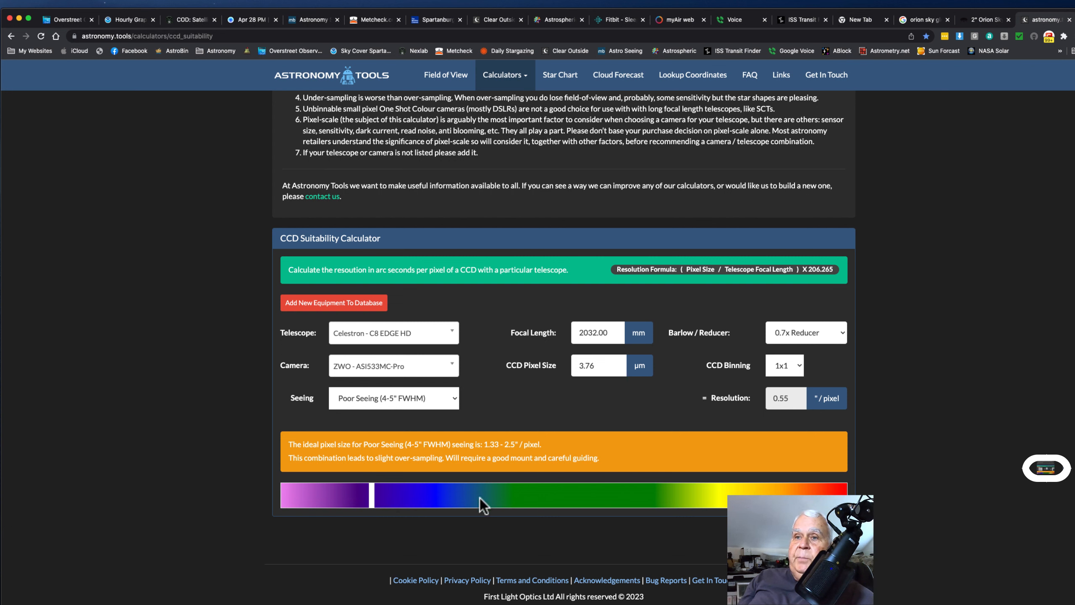
Set the calculator's seeing to Good Seeing (1-2" FWHM) and review the available seeing ranges
{"action": "left_click", "coordinate": [454, 400]}
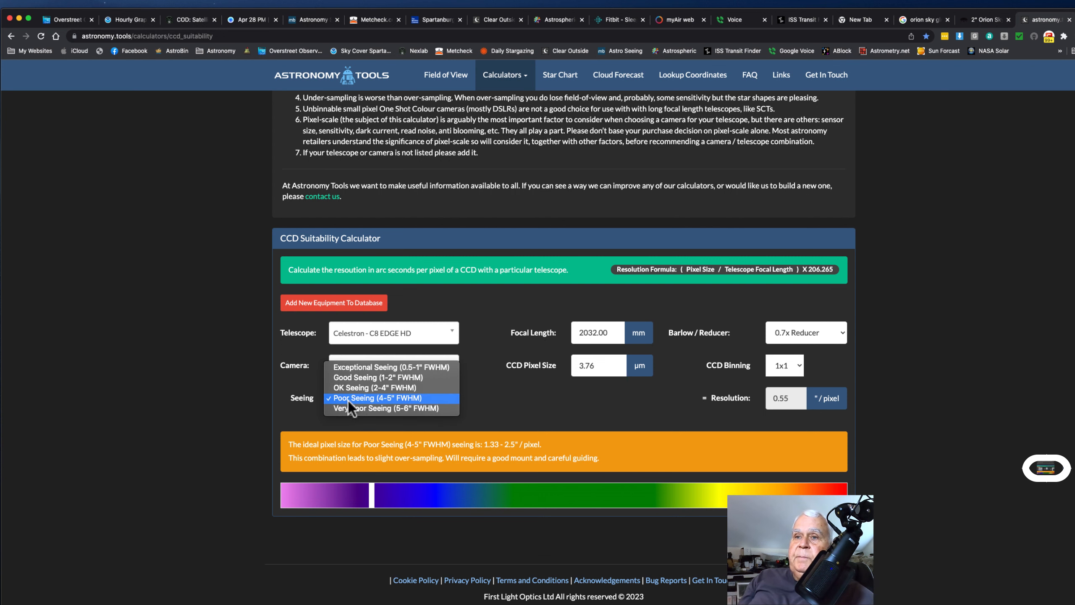
{"action": "left_click", "coordinate": [358, 377]}
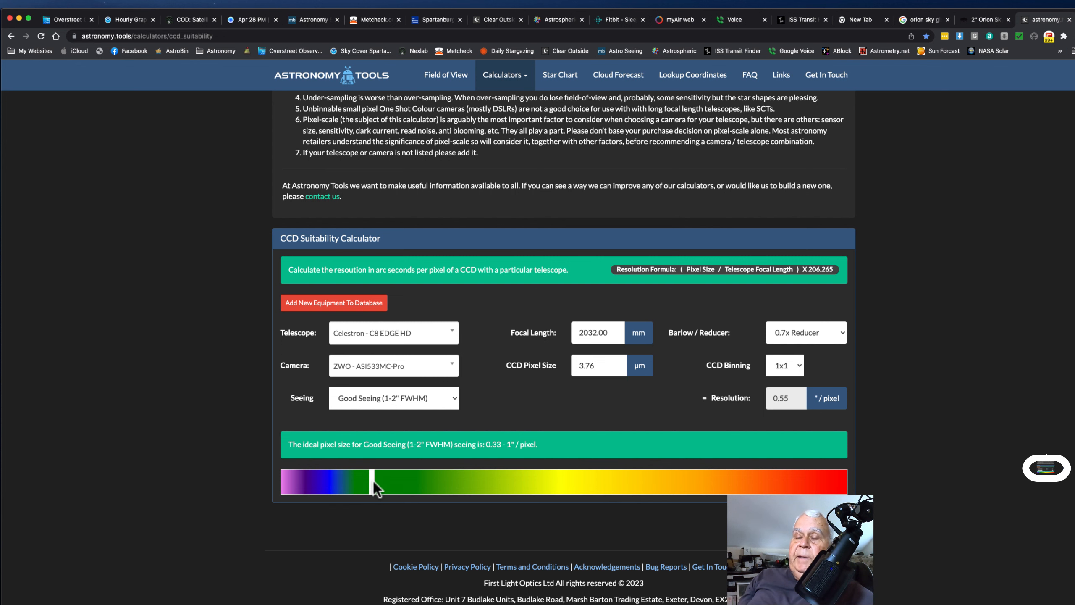
{"action": "left_click", "coordinate": [452, 400]}
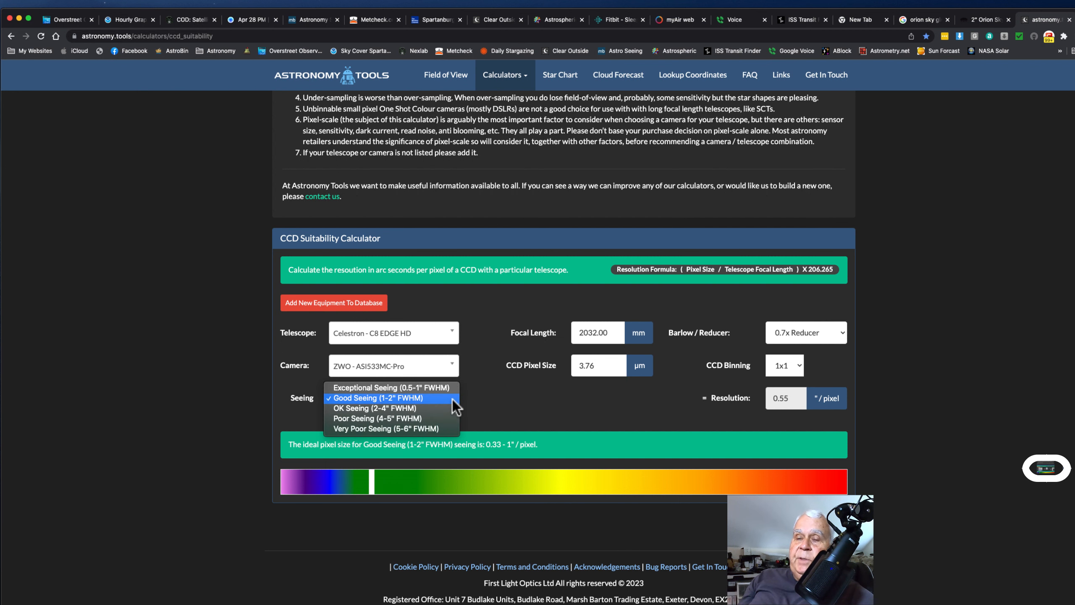
{"action": "left_click", "coordinate": [524, 415]}
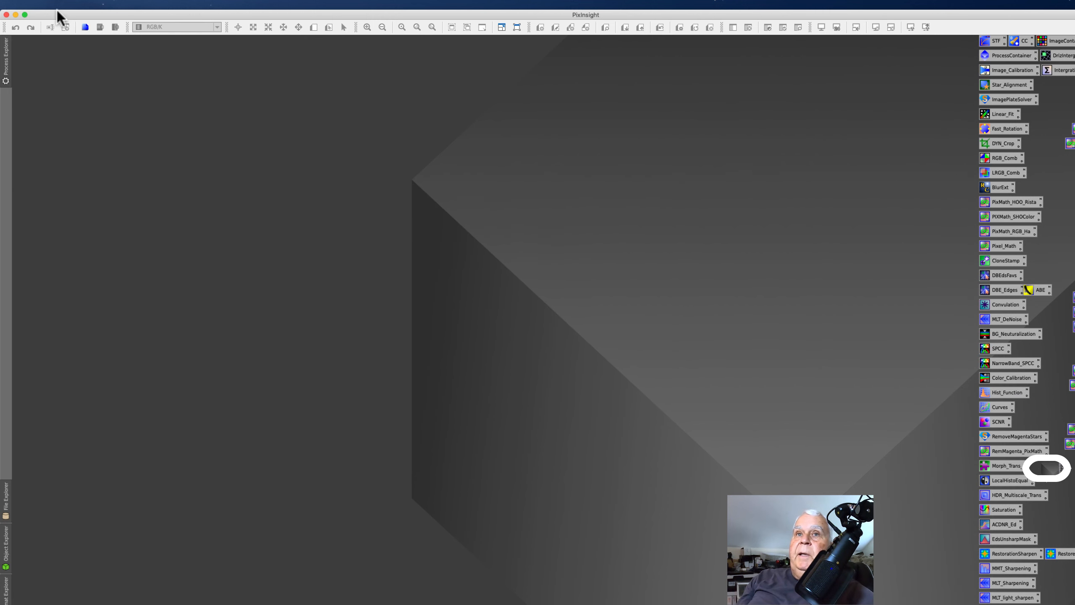
In the open-image dialog, browse Astro 5 through 2023, 5-MAY, the 5-7-23_M101_SkyGlow folder and 1-WBPP to the master folder
{"action": "left_click", "coordinate": [70, 4]}
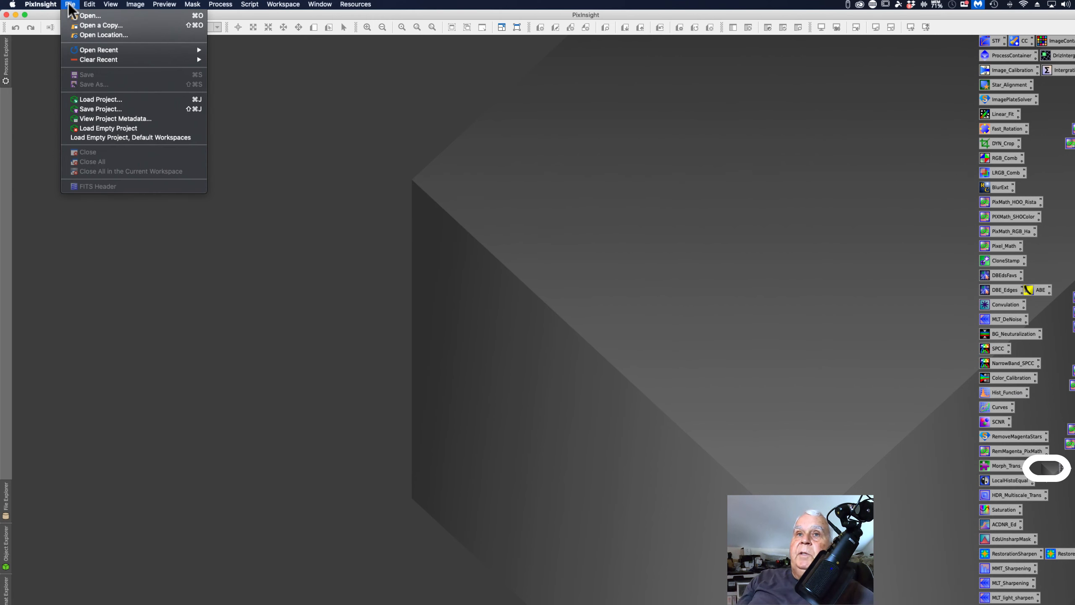
{"action": "left_click", "coordinate": [89, 17]}
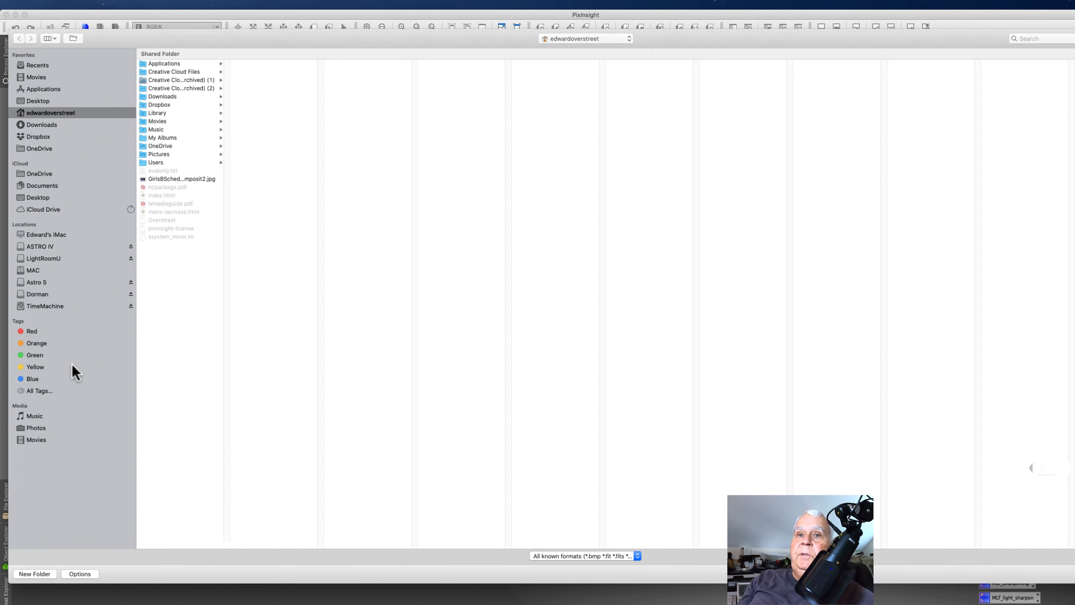
{"action": "left_click", "coordinate": [39, 282]}
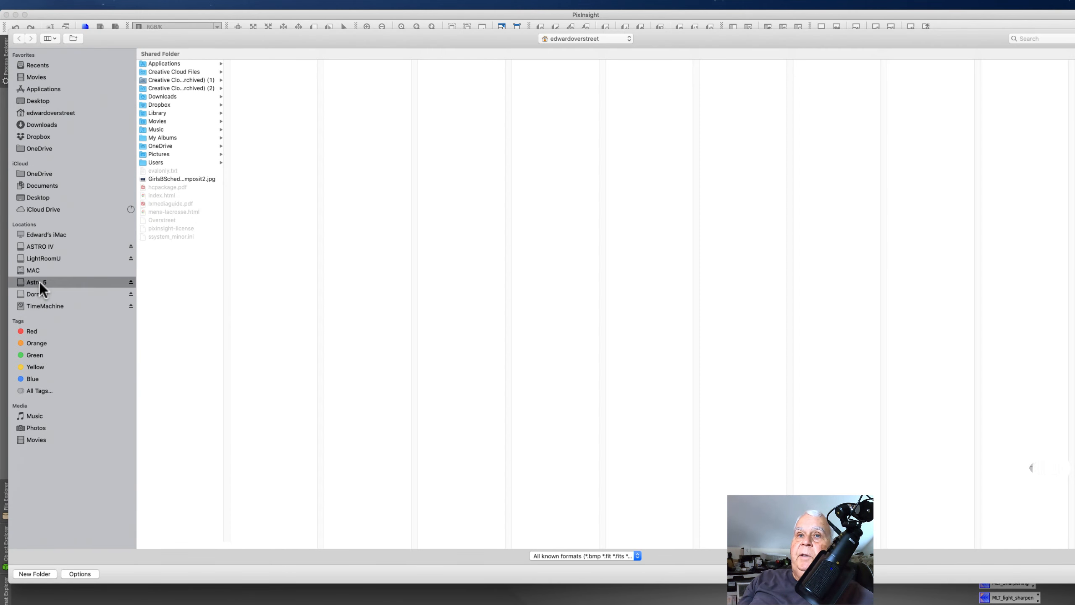
{"action": "left_click", "coordinate": [188, 52]}
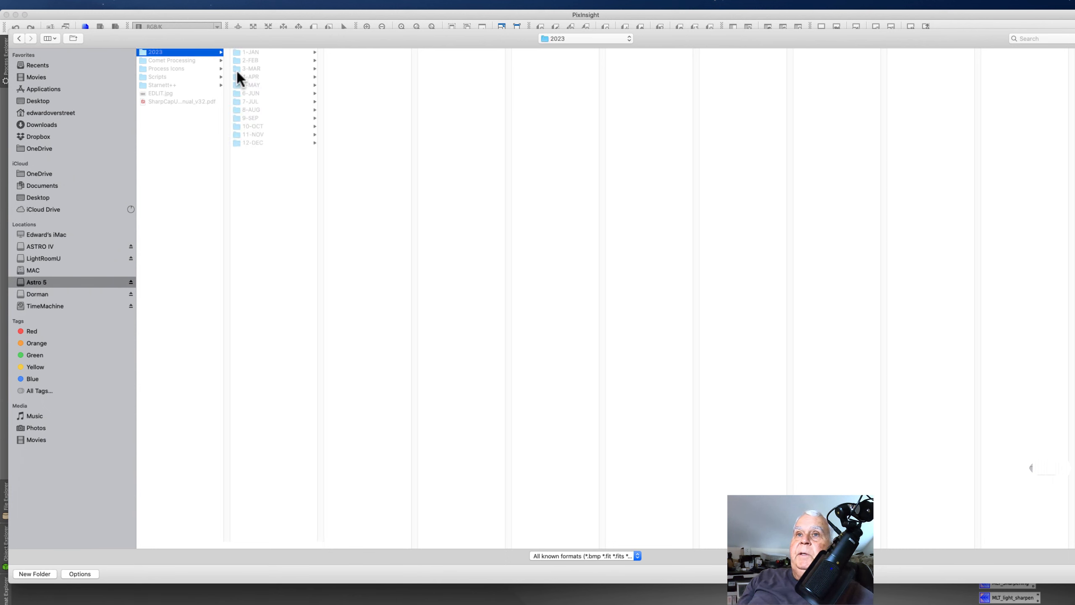
{"action": "left_click", "coordinate": [251, 85]}
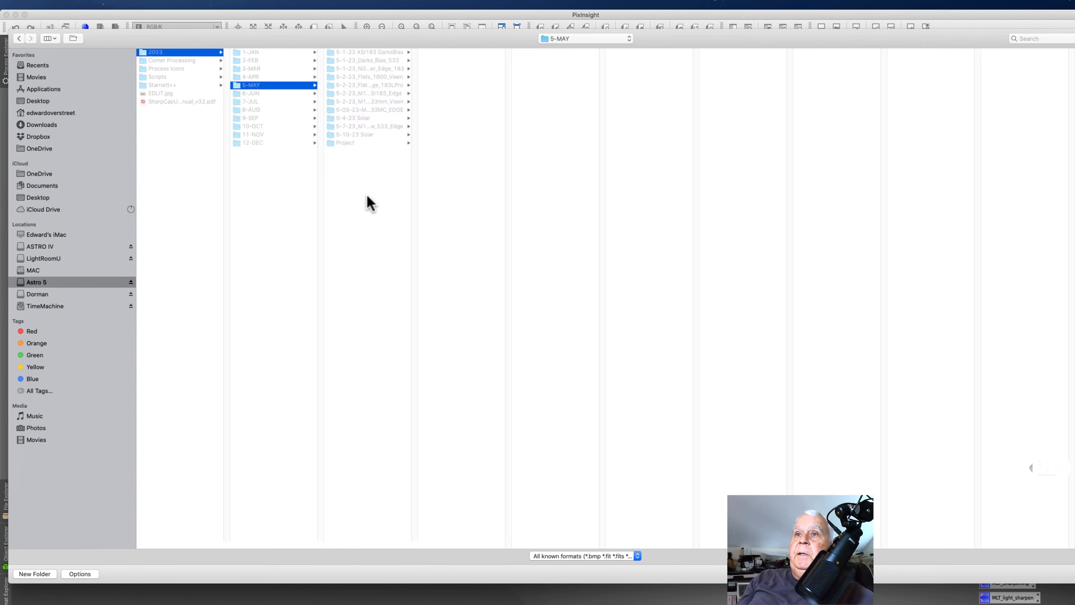
{"action": "left_click", "coordinate": [381, 127]}
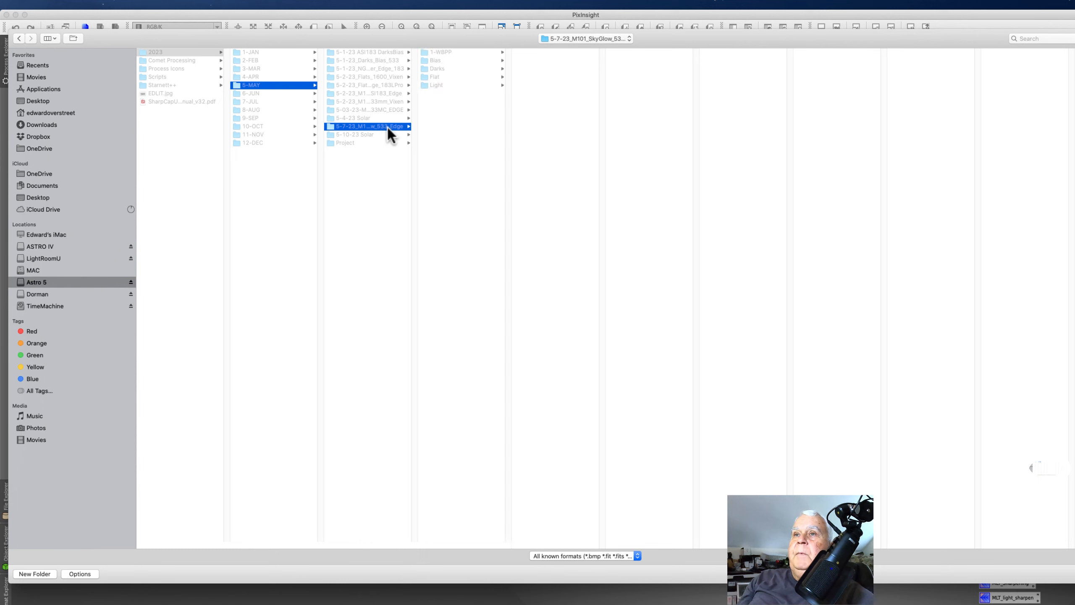
{"action": "left_click", "coordinate": [436, 53]}
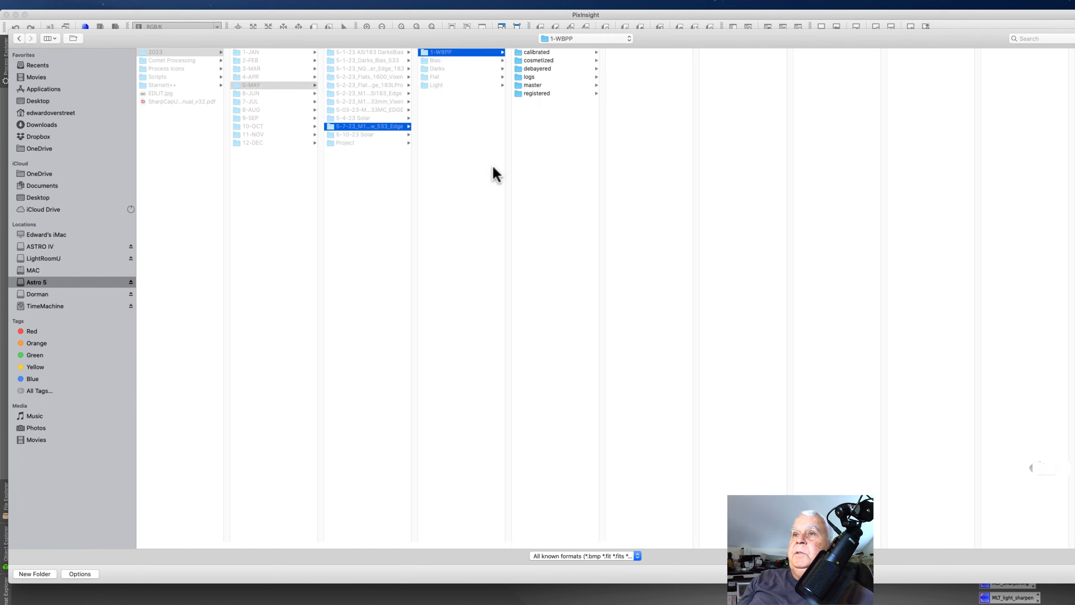
{"action": "left_click", "coordinate": [548, 86]}
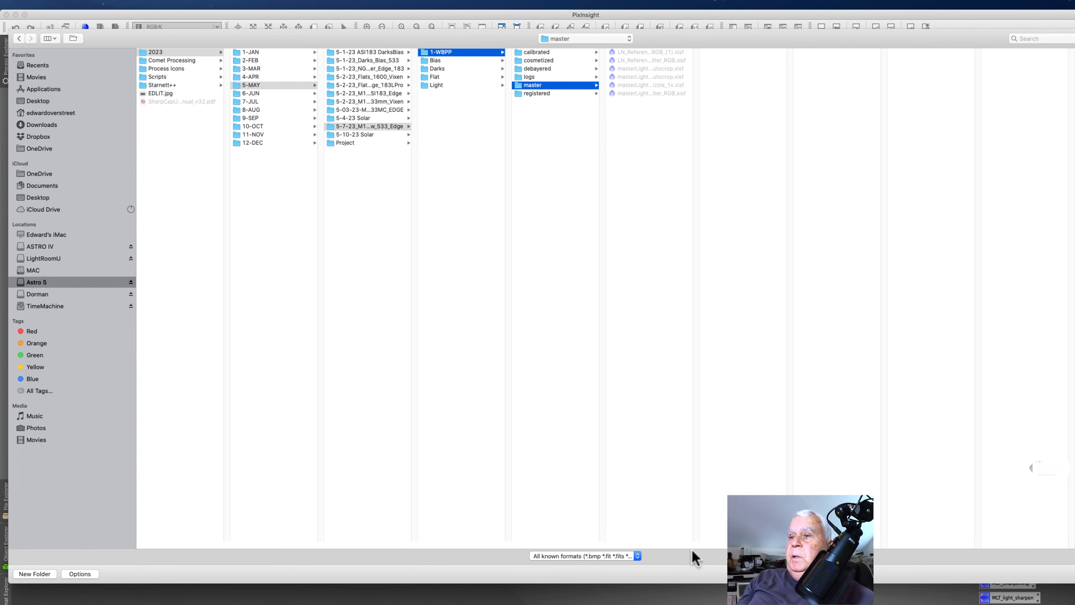
Open masterLight_BIN-1_3008x3008_EXPOSURE-187.00s_FILTER-NoFilter_RGB_drizzle_1x_autocrop.xisf, widening the file list enough to read the full names
{"action": "left_click_drag", "start_coordinate": [695, 547], "coordinate": [867, 529]}
{"action": "left_click_drag", "start_coordinate": [952, 512], "coordinate": [977, 506]}
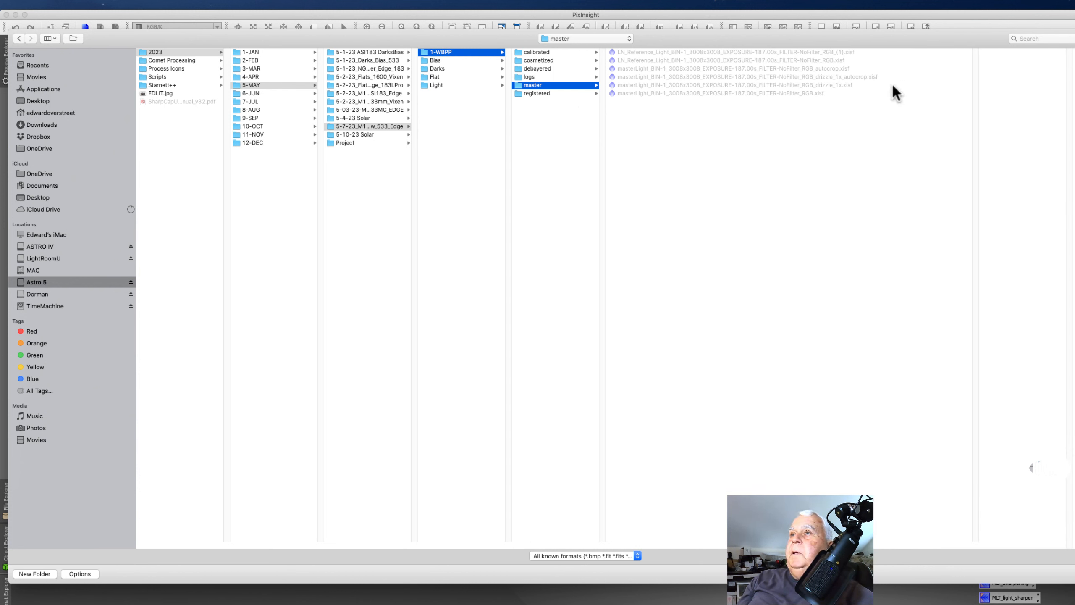
{"action": "left_click", "coordinate": [851, 78]}
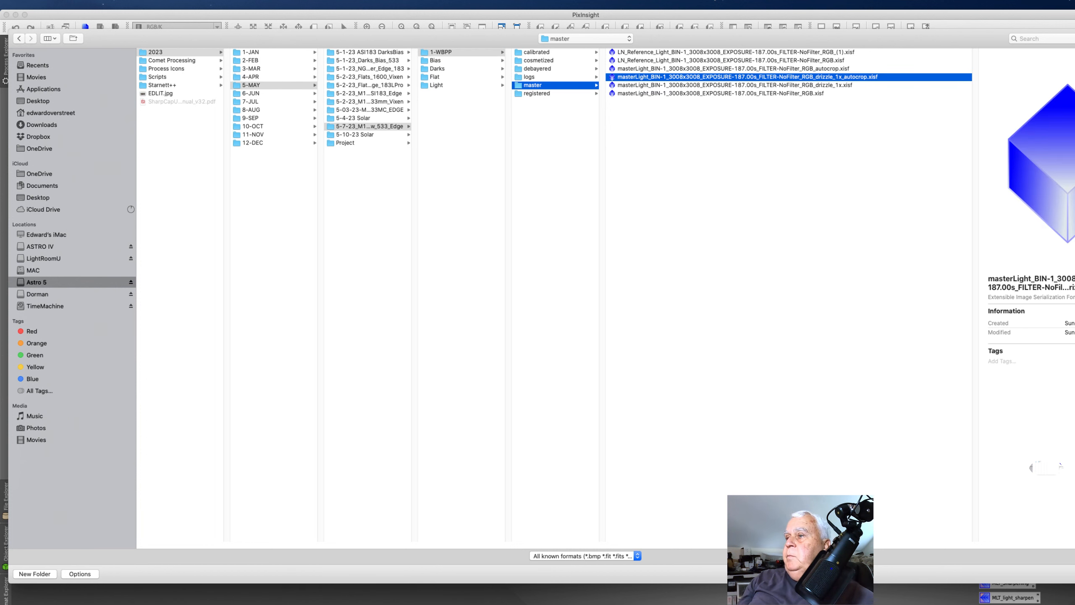
{"action": "double_click", "coordinate": [611, 78]}
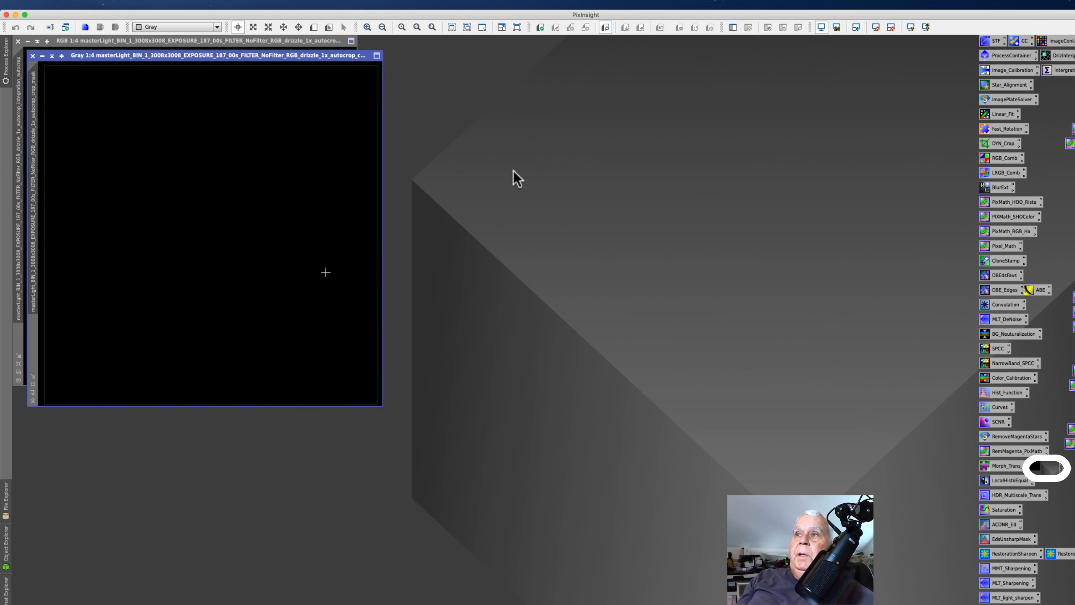
Open a widened ScreenTransferFunction, move the crop mask image off the RGB image, and apply the screen stretch to the mask
{"action": "double_click", "coordinate": [993, 41]}
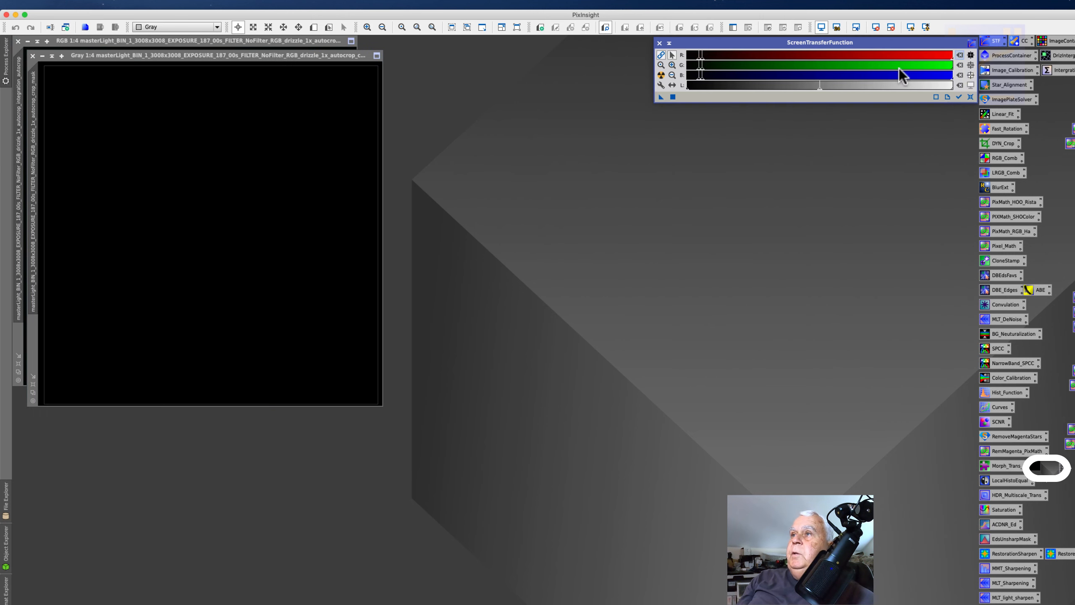
{"action": "left_click_drag", "start_coordinate": [691, 41], "coordinate": [669, 50]}
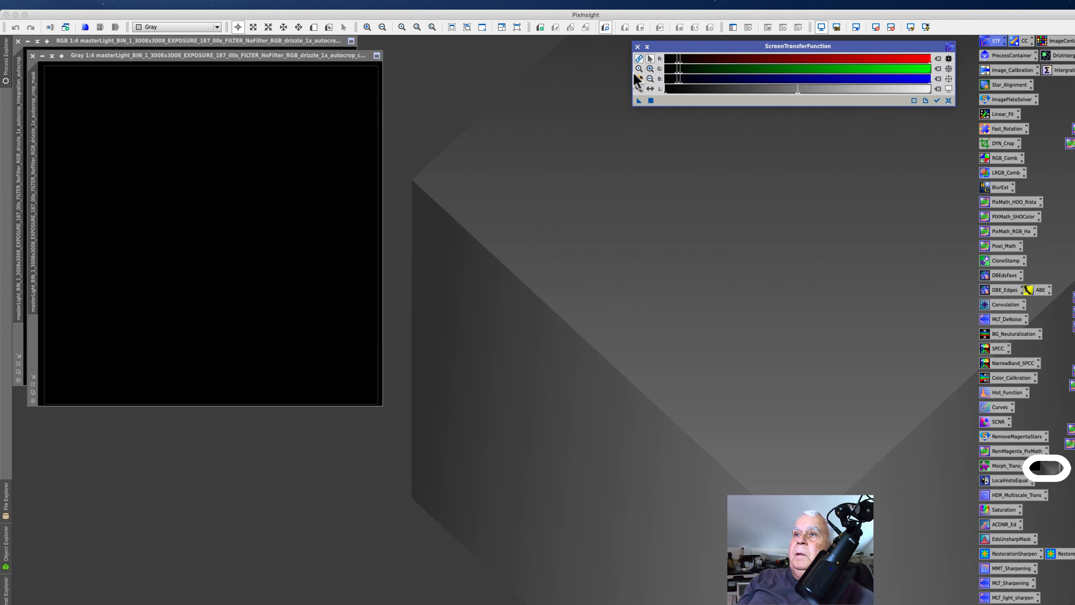
{"action": "left_click_drag", "start_coordinate": [635, 79], "coordinate": [520, 80]}
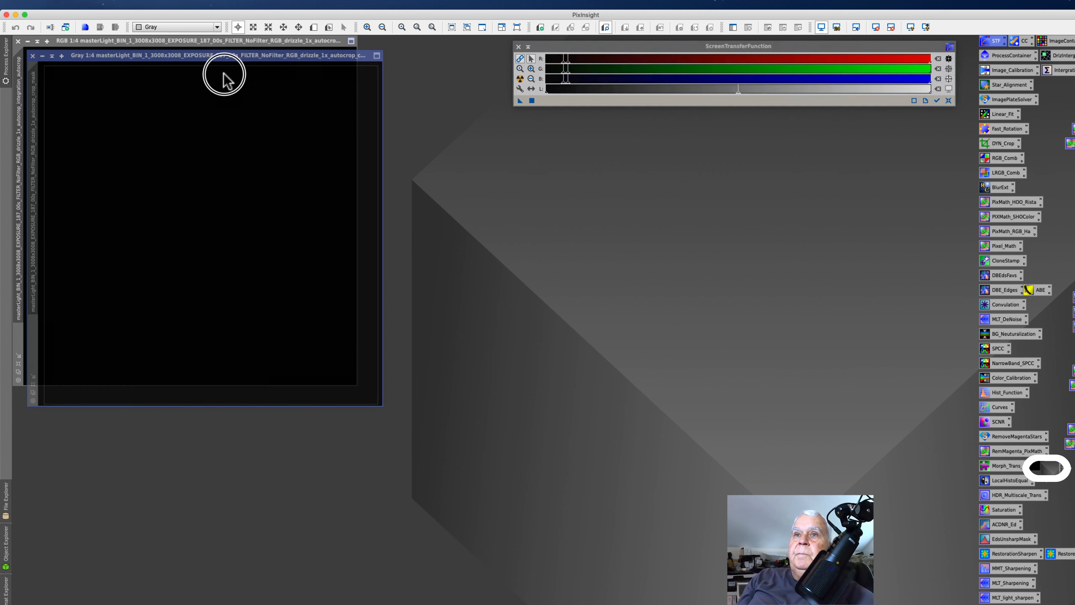
{"action": "left_click_drag", "start_coordinate": [223, 55], "coordinate": [317, 74]}
{"action": "left_click", "coordinate": [519, 100]}
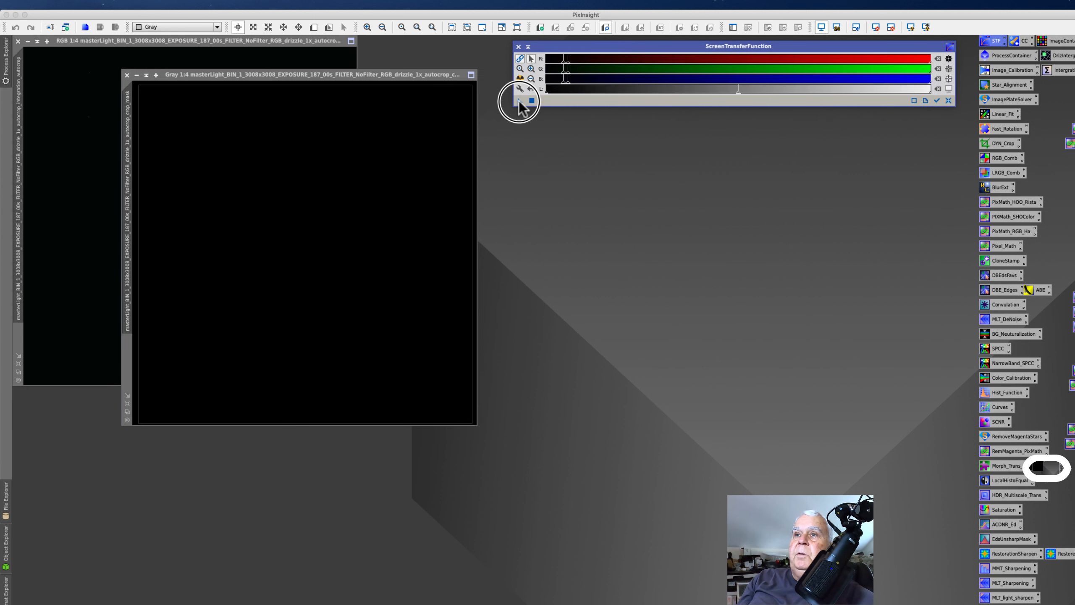
{"action": "left_click", "coordinate": [531, 100]}
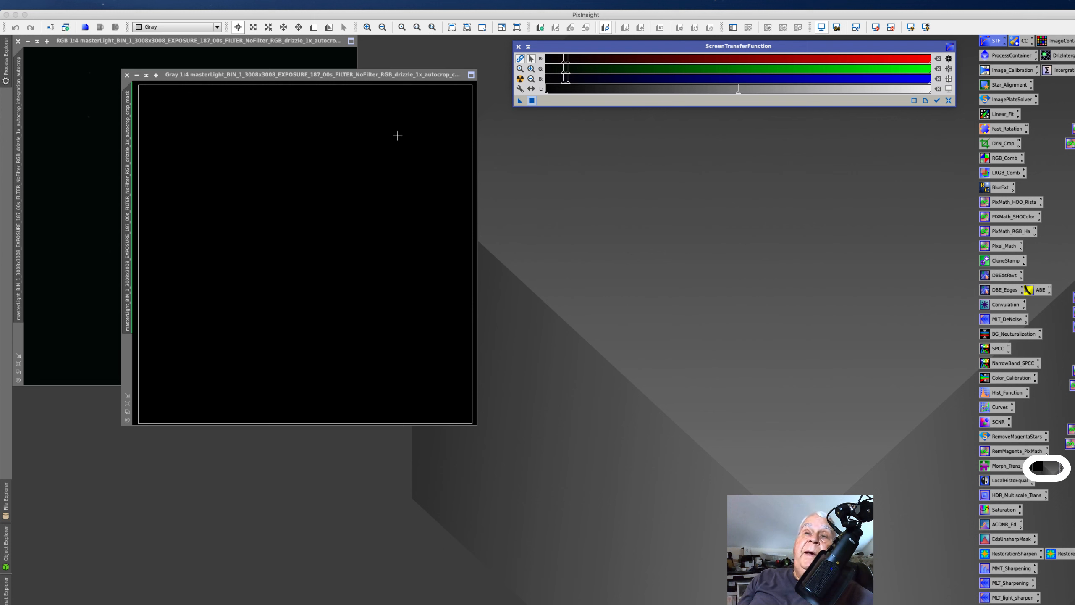
Open the uncropped masterLight_BIN-1_3008x3008_EXPOSURE-187.00s_FILTER-NoFilter_RGB_drizzle_1x.xisf from the same master folder for comparison
{"action": "left_click", "coordinate": [69, 4]}
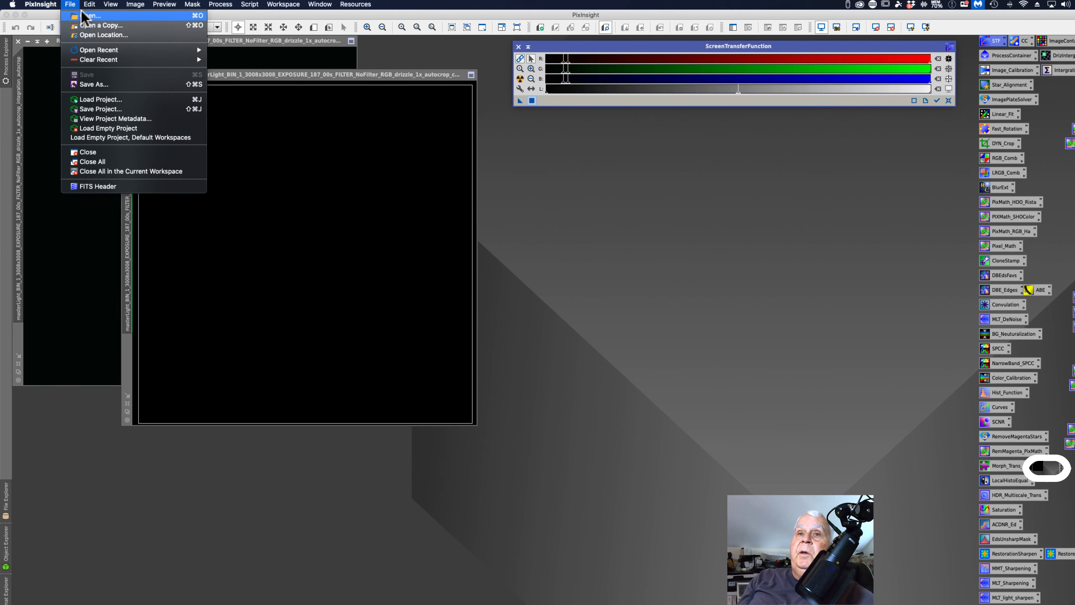
{"action": "left_click", "coordinate": [85, 16]}
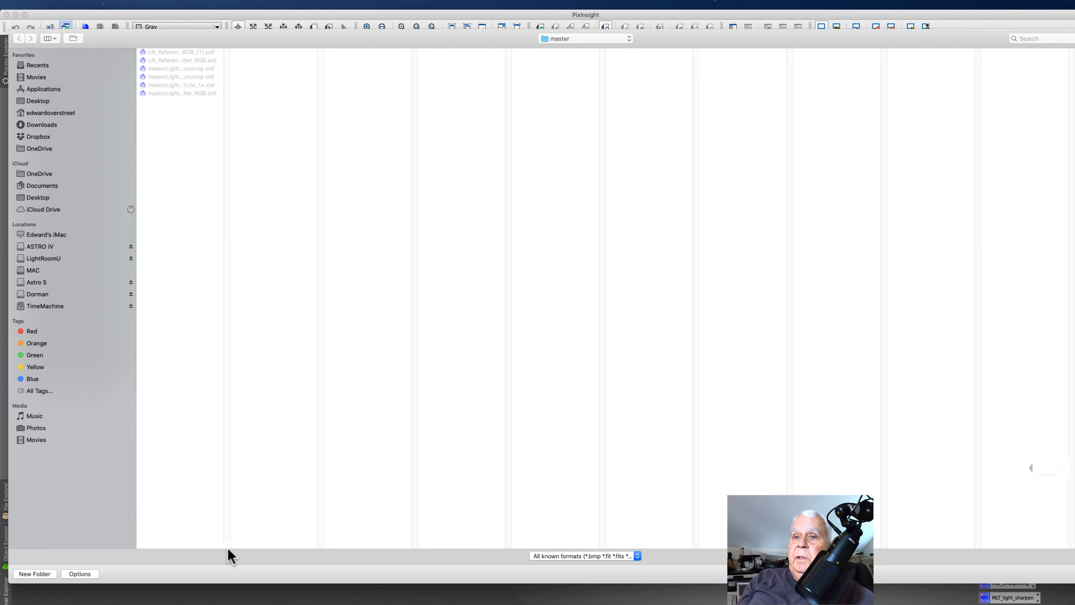
{"action": "left_click_drag", "start_coordinate": [225, 546], "coordinate": [532, 534]}
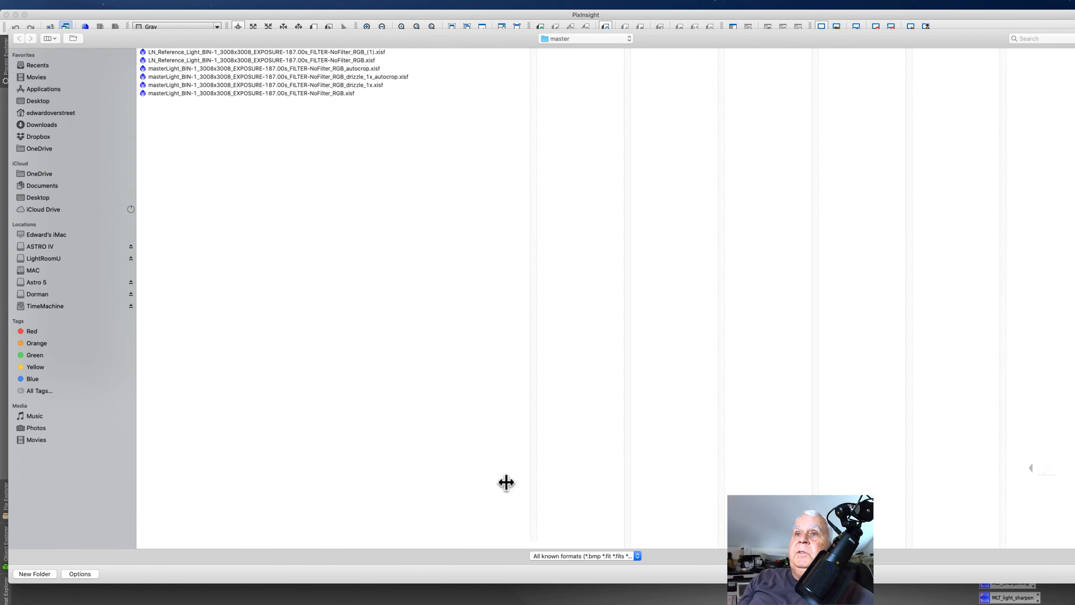
{"action": "left_click", "coordinate": [356, 85]}
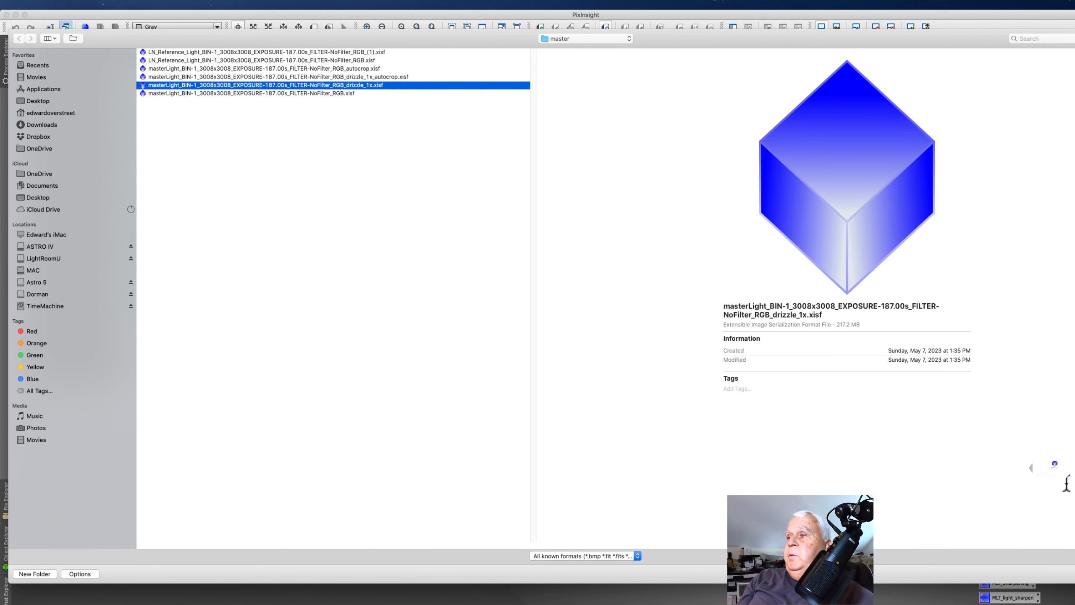
{"action": "key", "text": "Return"}
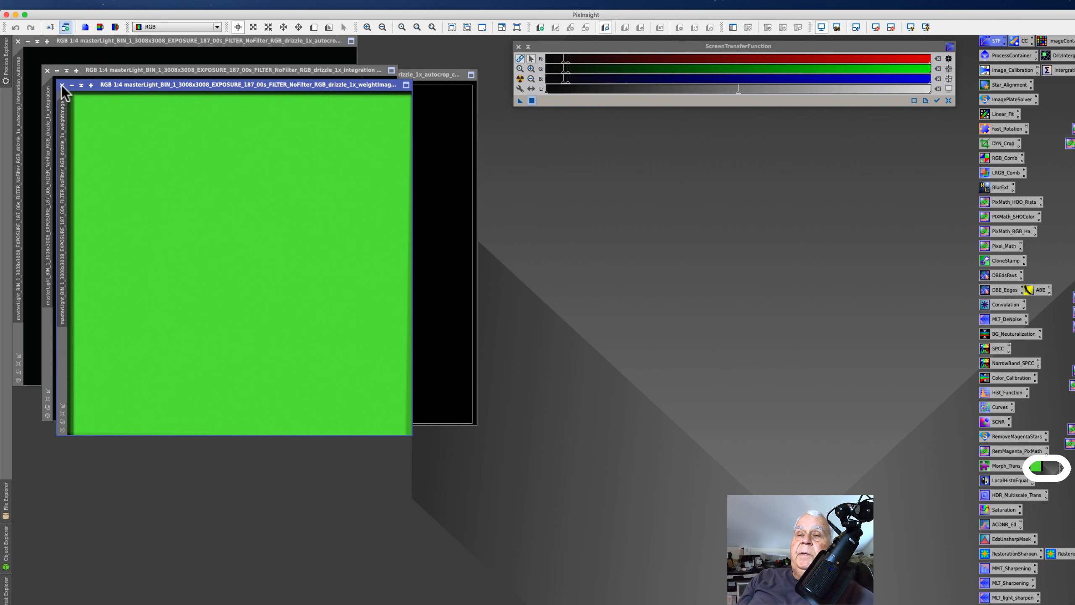
Close the green weight image, then auto-stretch the uncropped drizzle integration in an enlarged window to inspect its edges
{"action": "left_click", "coordinate": [62, 85]}
{"action": "left_click_drag", "start_coordinate": [79, 69], "coordinate": [508, 118]}
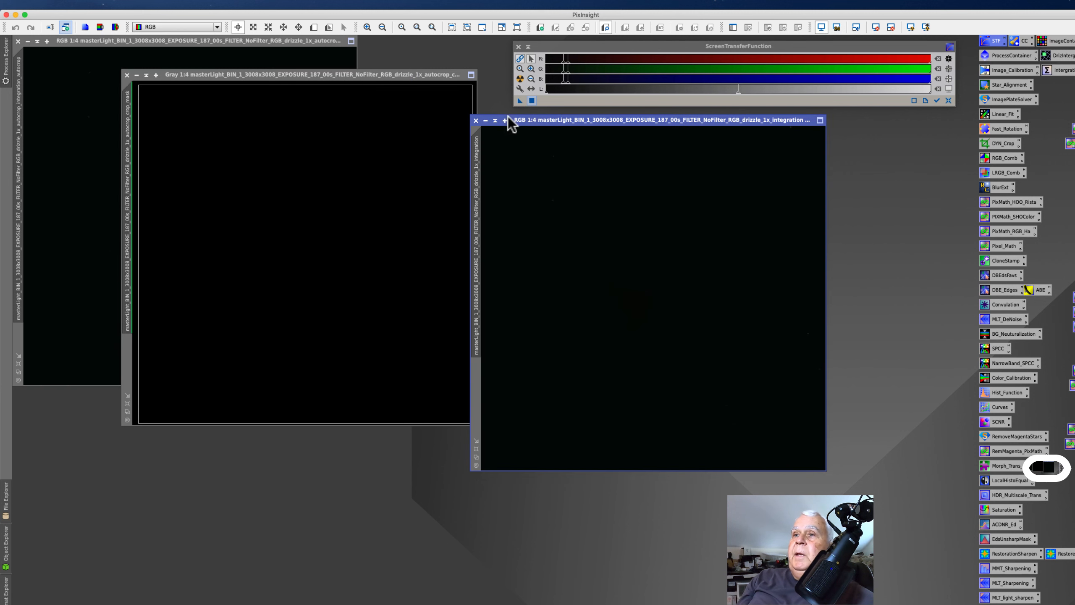
{"action": "left_click", "coordinate": [520, 79]}
{"action": "left_click", "coordinate": [520, 79]}
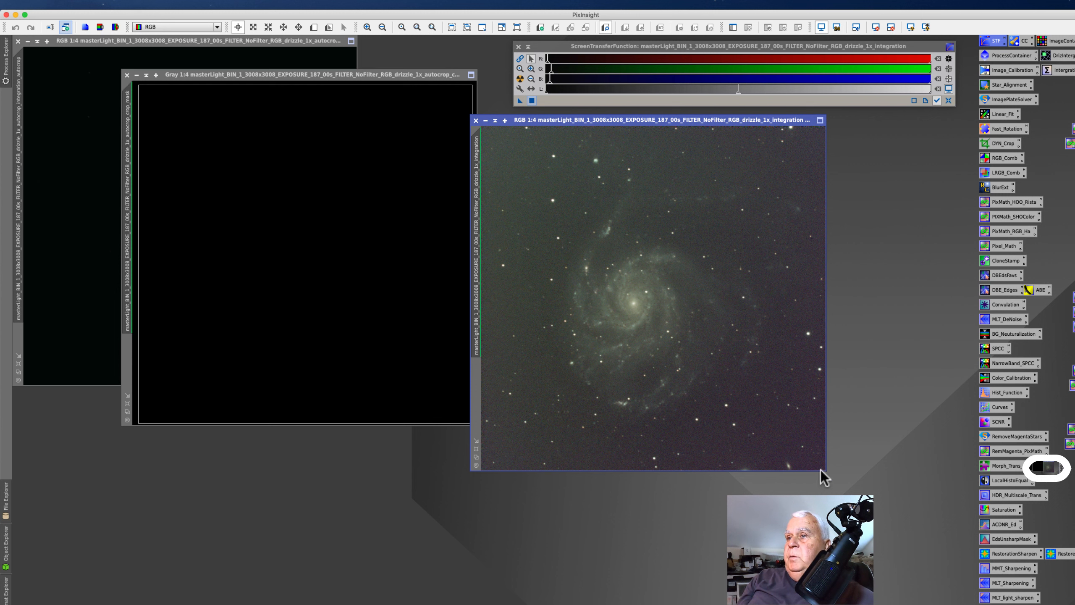
{"action": "left_click_drag", "start_coordinate": [826, 469], "coordinate": [904, 532]}
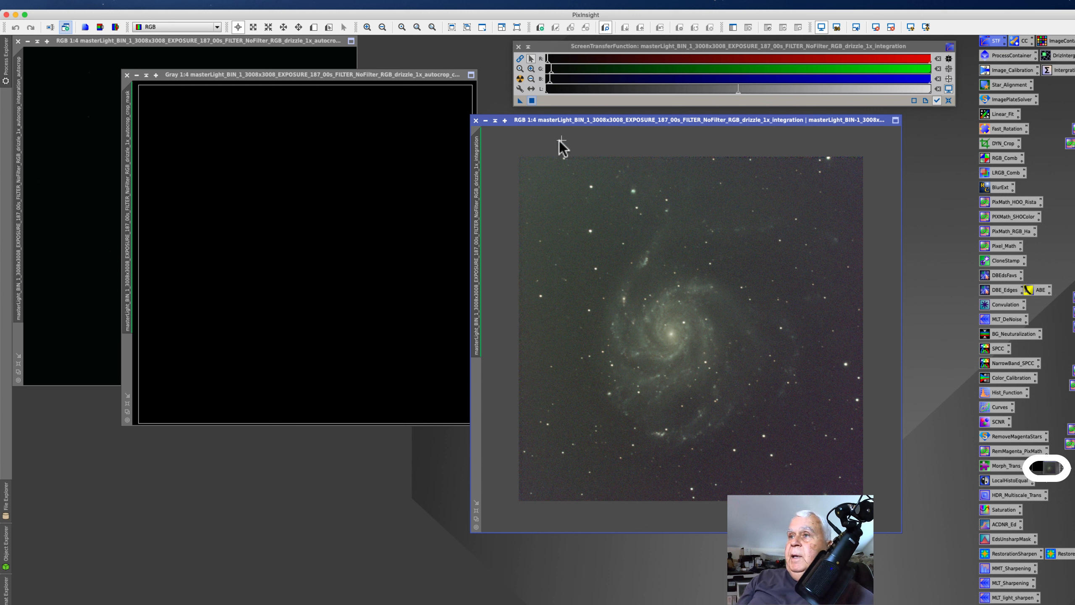
Close the uncropped integration and the crop mask, and auto-stretch the remaining autocropped RGB image at 1:3 zoom
{"action": "left_click", "coordinate": [476, 120]}
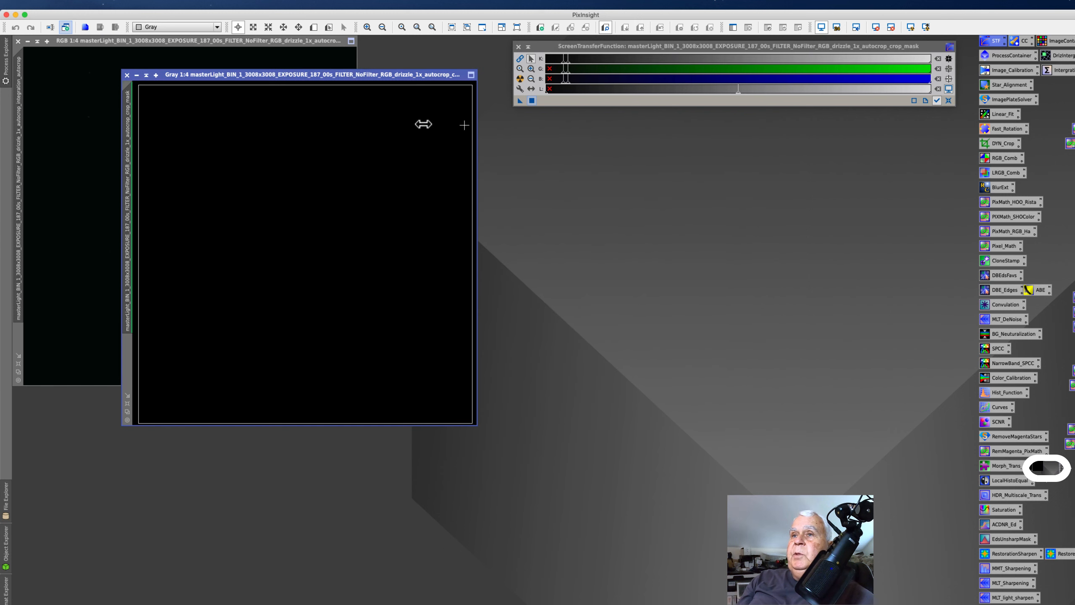
{"action": "left_click", "coordinate": [127, 74]}
{"action": "left_click_drag", "start_coordinate": [158, 41], "coordinate": [327, 87]}
{"action": "left_click", "coordinate": [521, 80]}
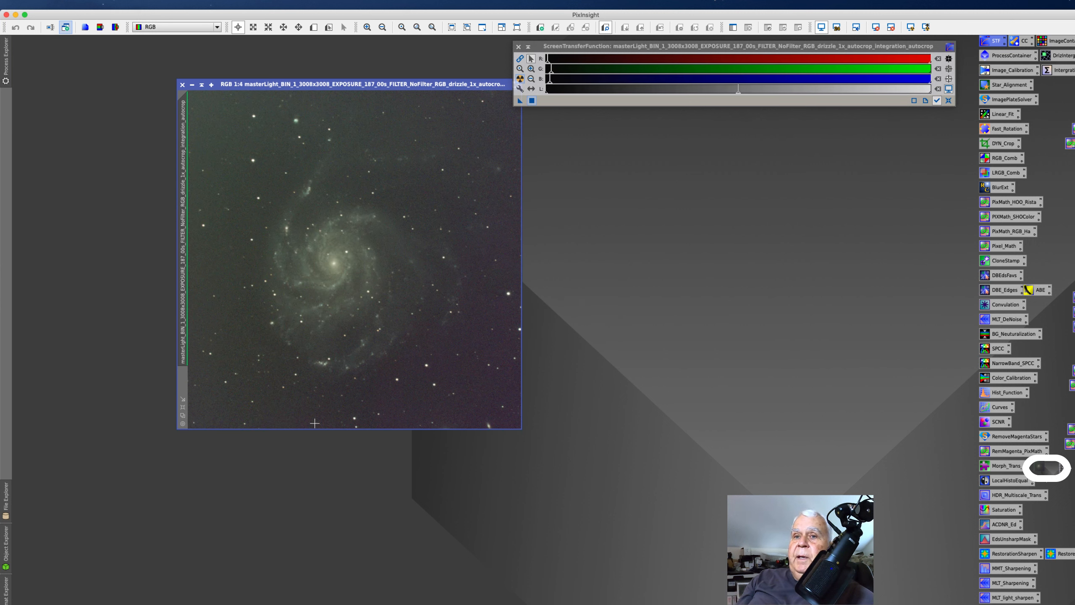
{"action": "left_click", "coordinate": [183, 406]}
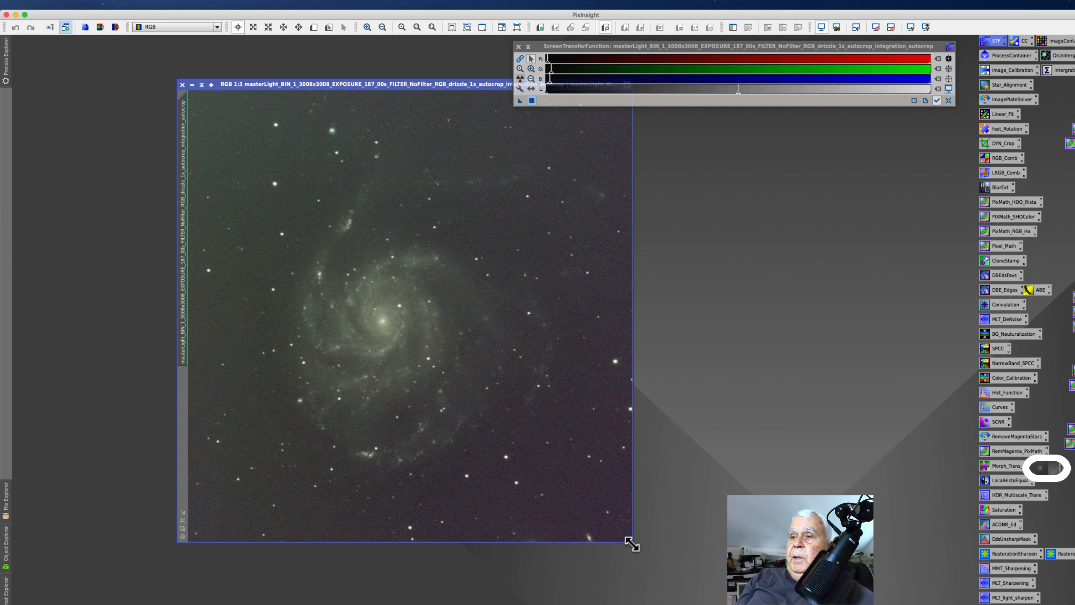
{"action": "left_click_drag", "start_coordinate": [631, 544], "coordinate": [694, 589]}
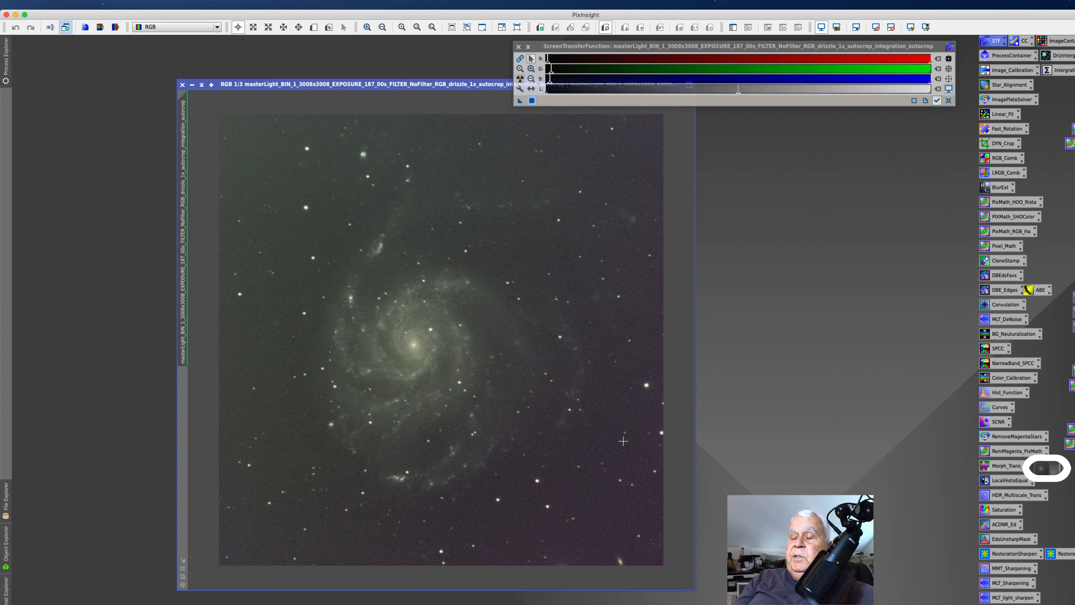
Change the autocropped image's identifier to RGB
{"action": "right_click", "coordinate": [179, 237]}
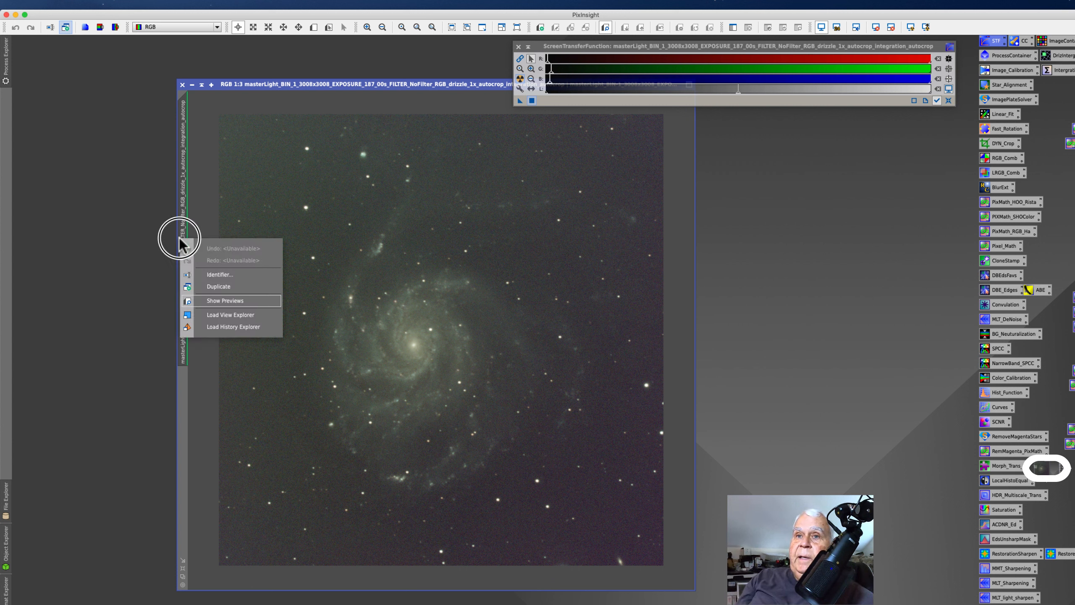
{"action": "left_click", "coordinate": [207, 275]}
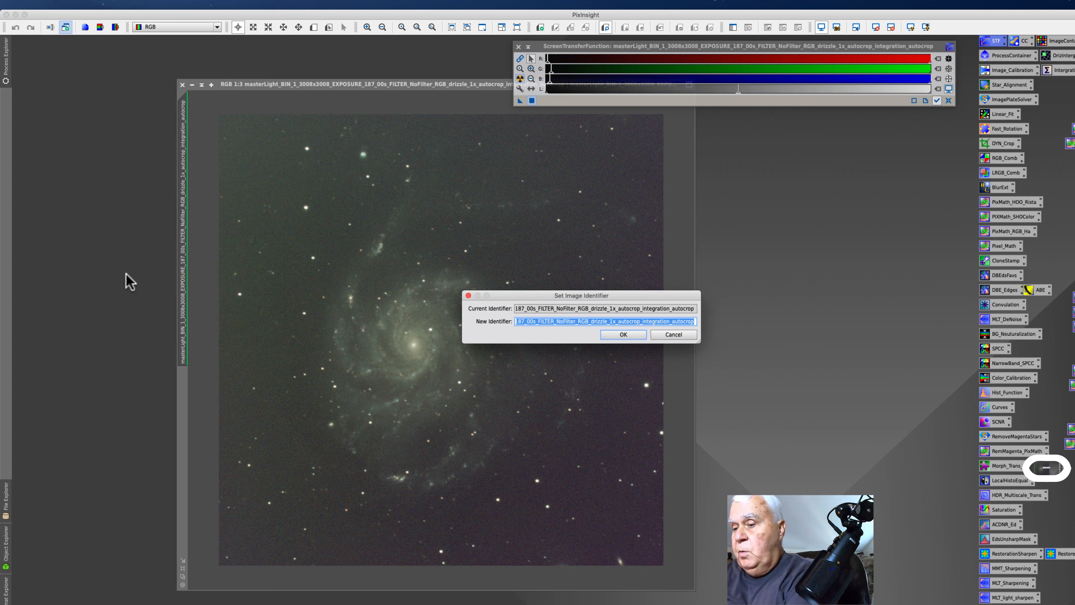
{"action": "type", "text": "RGB"}
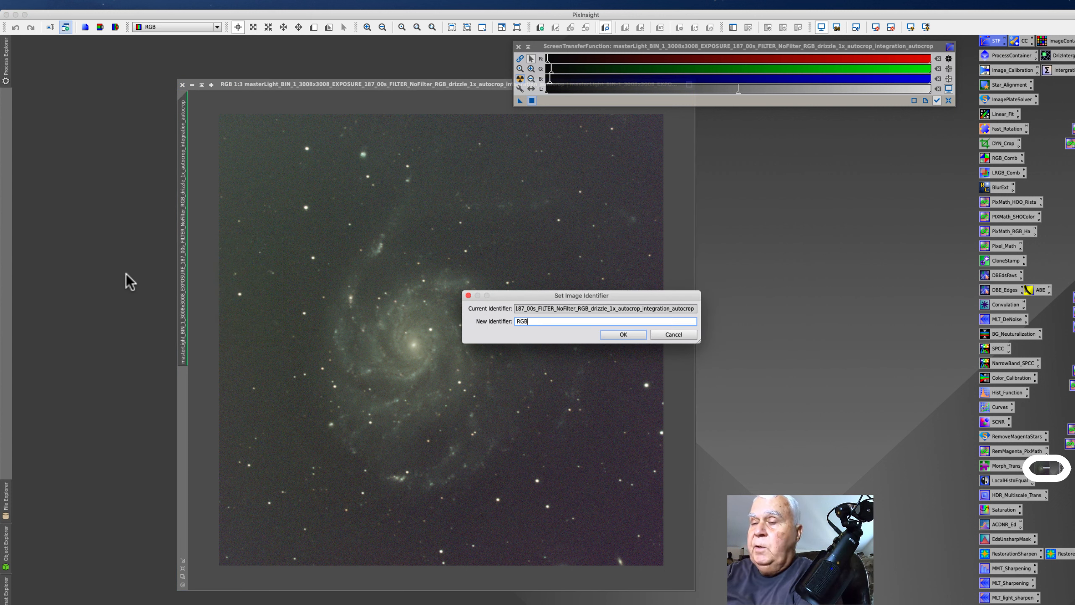
{"action": "key", "text": "Return"}
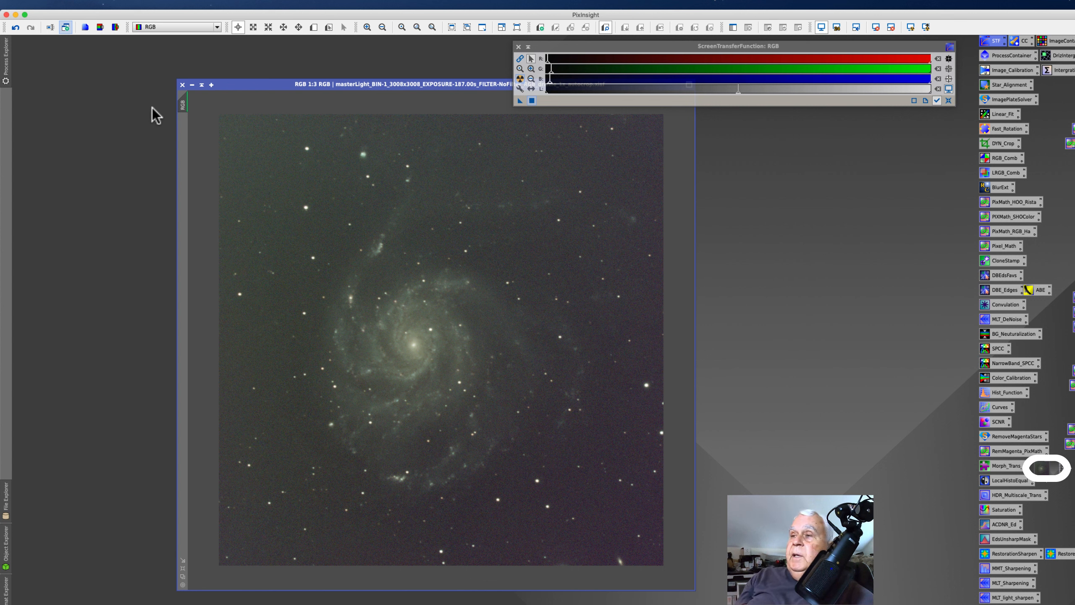
Make room beside the RGB image and create a clone of it on the workspace
{"action": "left_click_drag", "start_coordinate": [240, 85], "coordinate": [155, 73]}
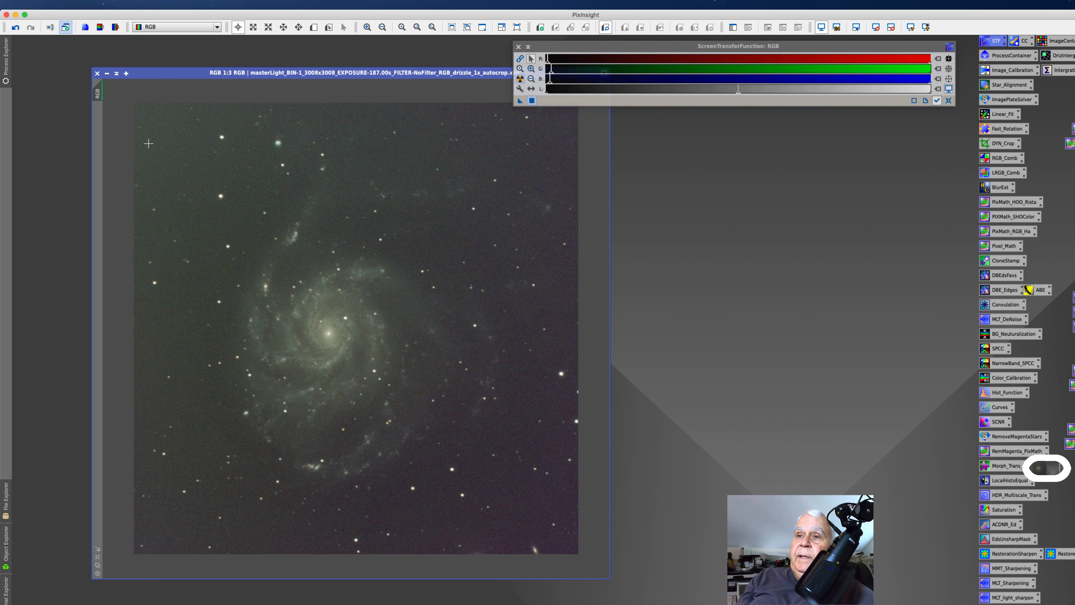
{"action": "mouse_move", "coordinate": [147, 73]}
{"action": "left_mouse_down"}
{"action": "mouse_move", "coordinate": [137, 74]}
{"action": "mouse_move", "coordinate": [146, 73]}
{"action": "left_mouse_up"}
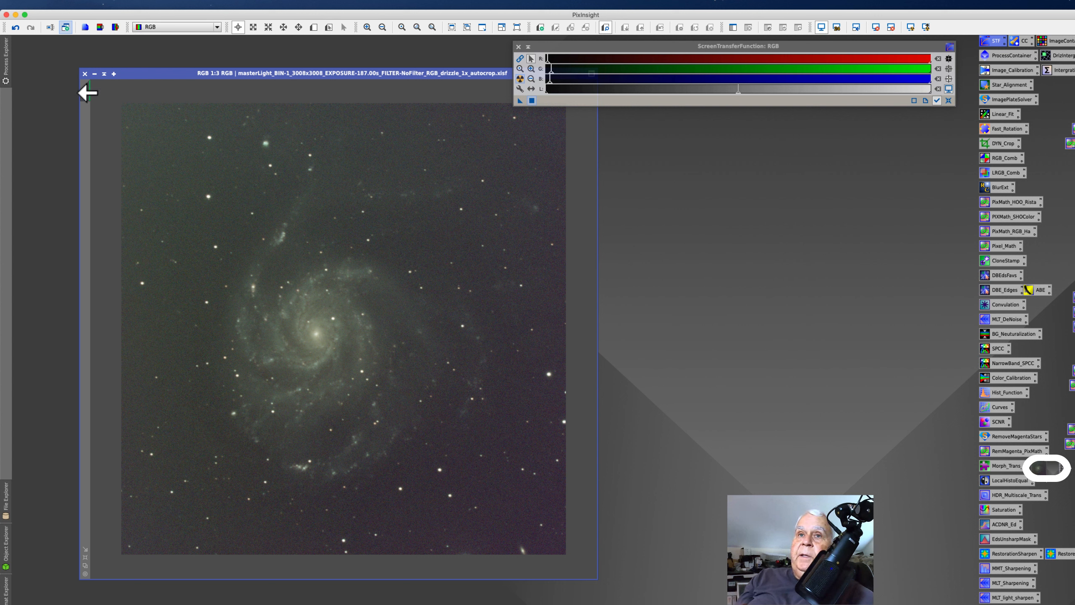
{"action": "left_click_drag", "start_coordinate": [85, 101], "coordinate": [48, 111]}
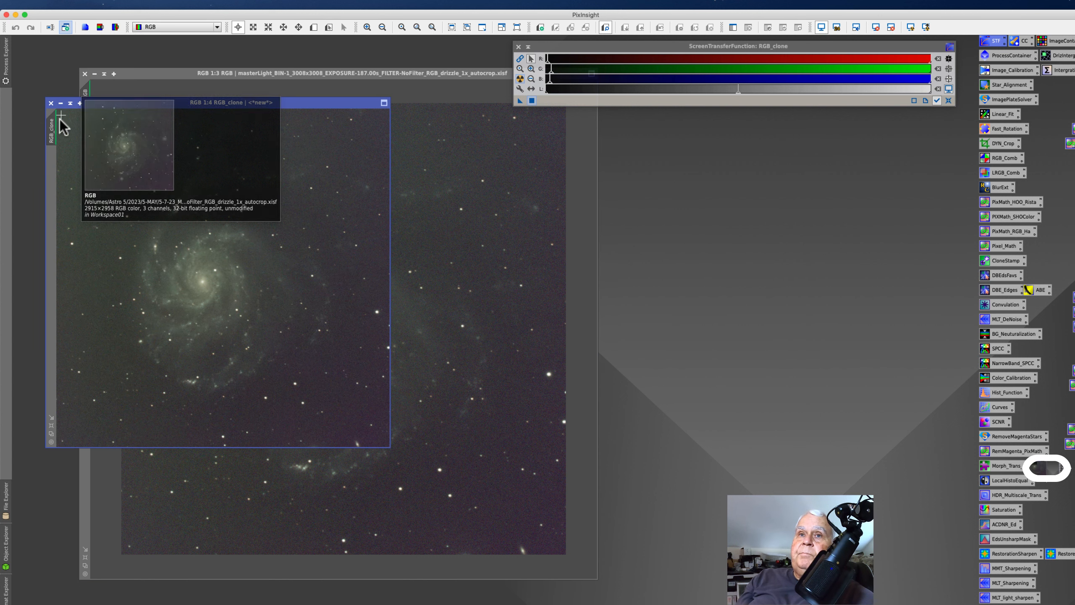
Iconize the original RGB image out of the way and show RGB_clone at 1:3 zoom in a fitted window
{"action": "left_click", "coordinate": [95, 73]}
{"action": "left_click_drag", "start_coordinate": [356, 330], "coordinate": [529, 122]}
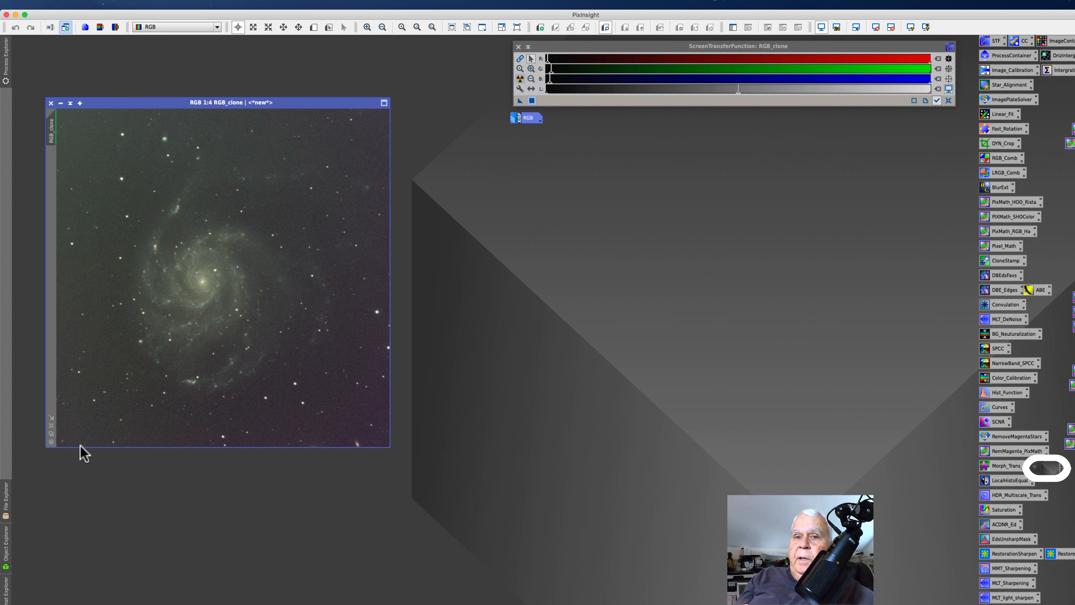
{"action": "left_click", "coordinate": [51, 425]}
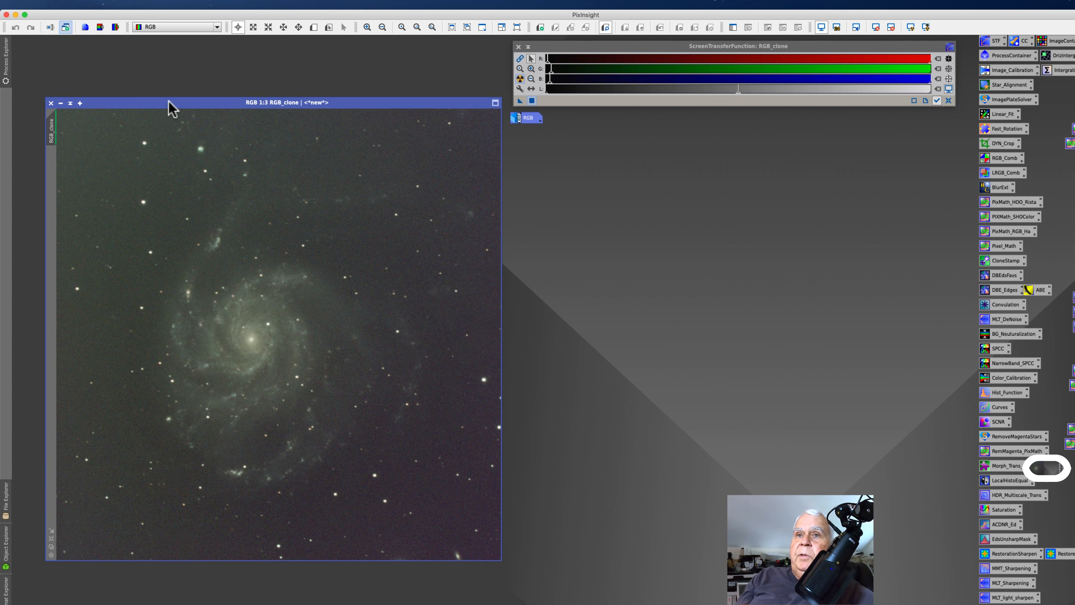
{"action": "left_click_drag", "start_coordinate": [172, 104], "coordinate": [285, 125]}
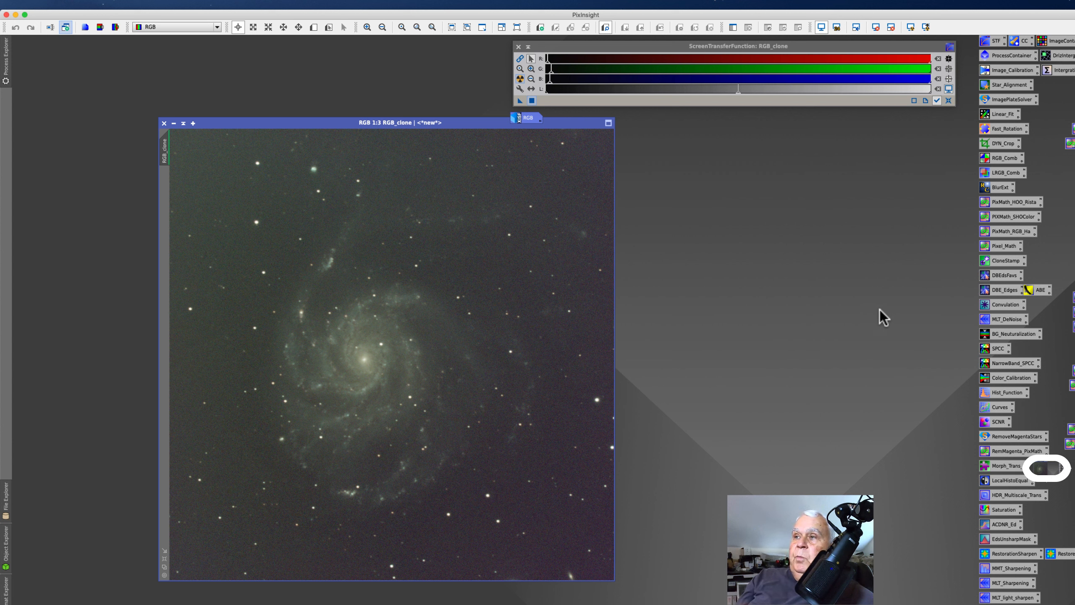
Open BlurXTerminator beside the clone and set Sharpen Stars to 0.45
{"action": "mouse_move", "coordinate": [1010, 190]}
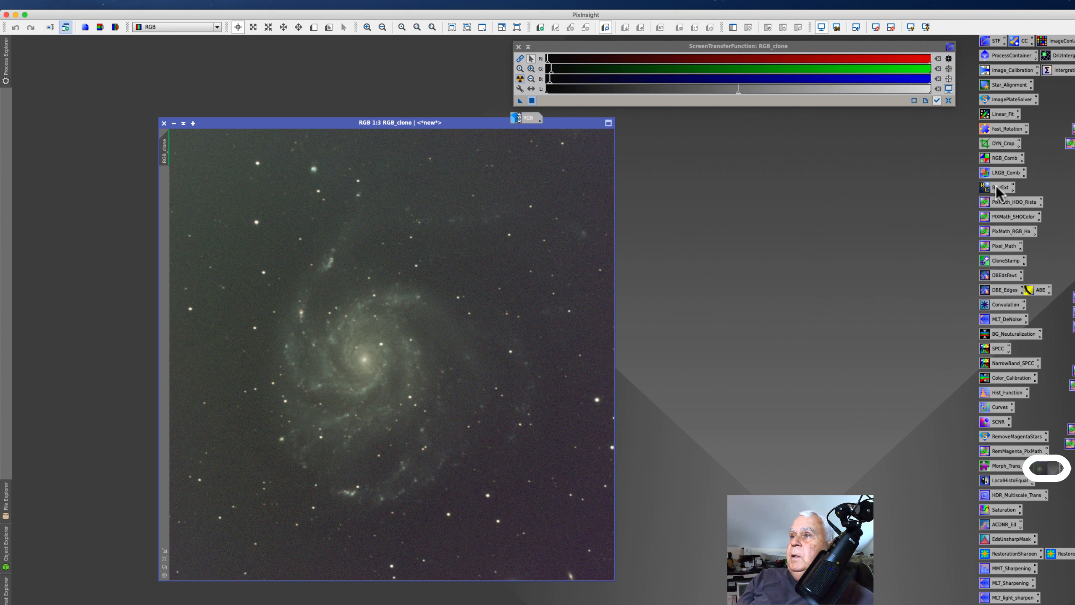
{"action": "left_click", "coordinate": [998, 189]}
{"action": "double_click", "coordinate": [998, 190]}
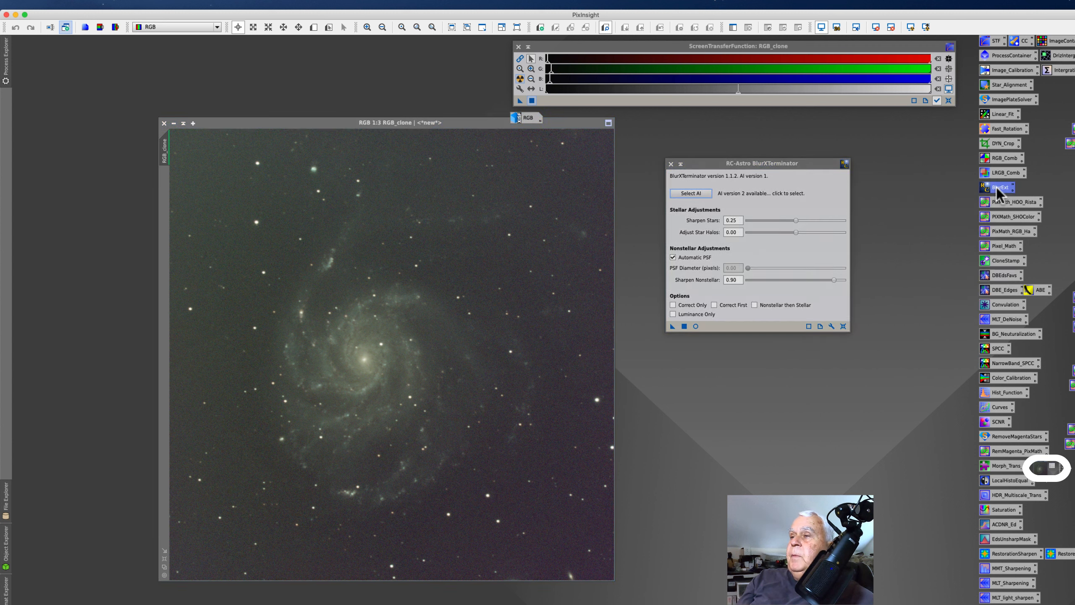
{"action": "left_click_drag", "start_coordinate": [706, 165], "coordinate": [690, 165]}
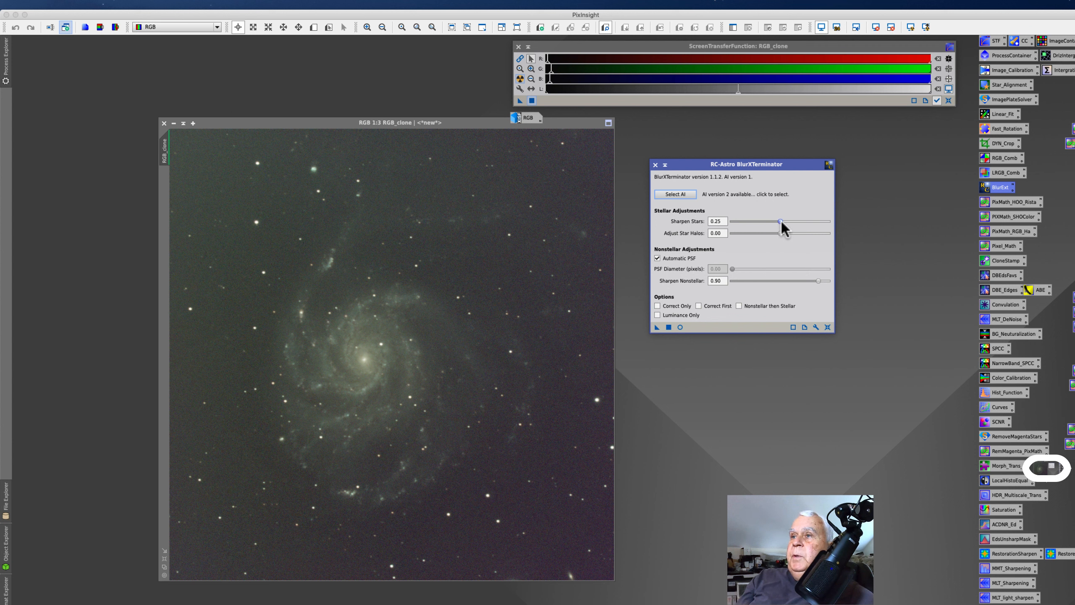
{"action": "left_click_drag", "start_coordinate": [781, 220], "coordinate": [786, 221]}
{"action": "left_click_drag", "start_coordinate": [802, 221], "coordinate": [811, 221]}
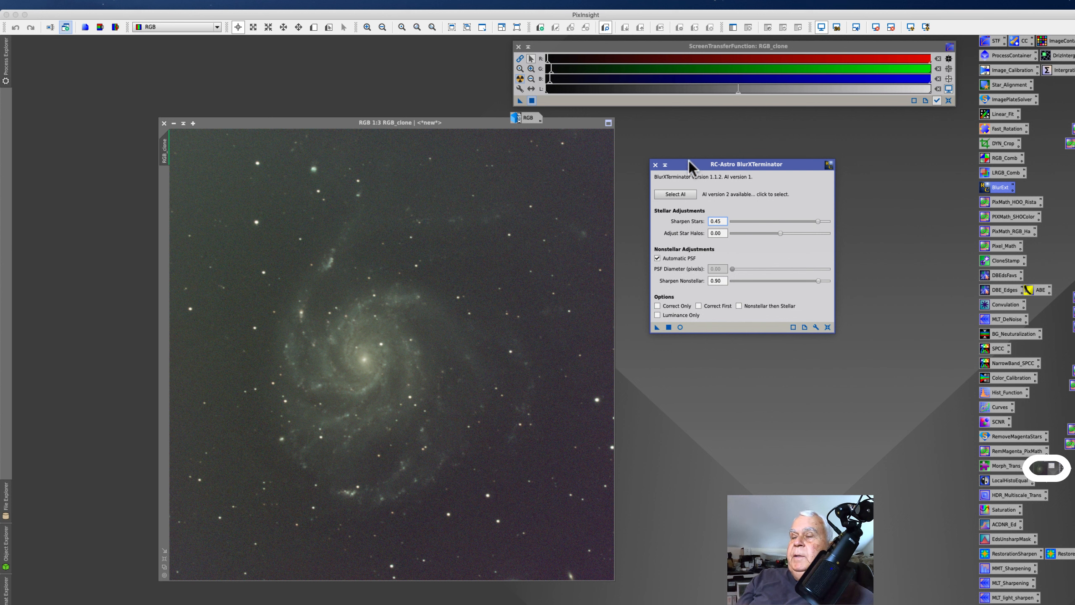
Apply BlurXTerminator with these settings to RGB_clone and close the process window
{"action": "left_click_drag", "start_coordinate": [693, 164], "coordinate": [715, 161]}
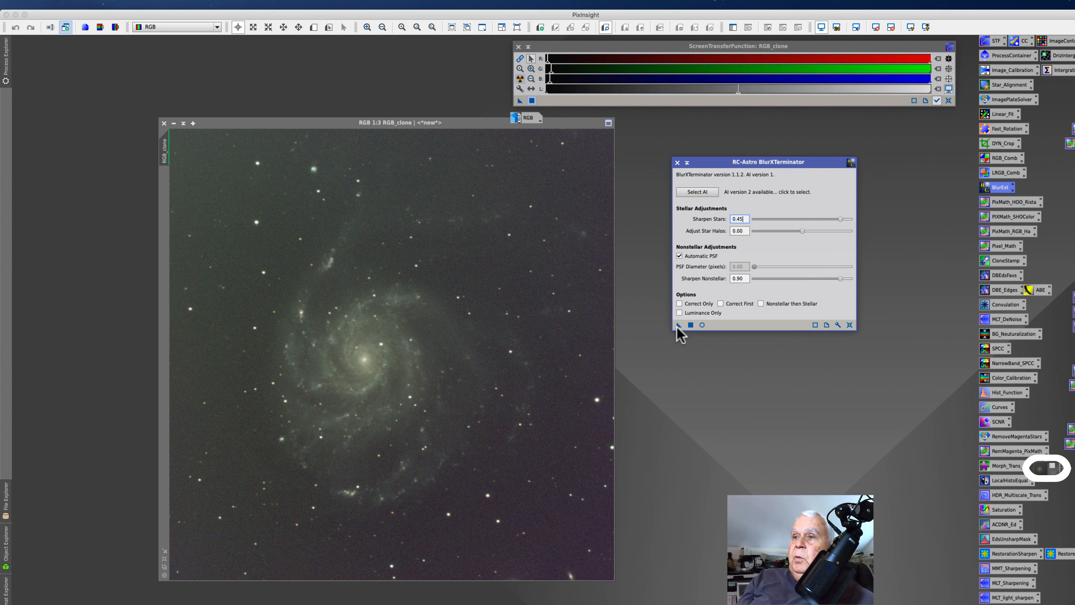
{"action": "left_click_drag", "start_coordinate": [678, 325], "coordinate": [349, 359]}
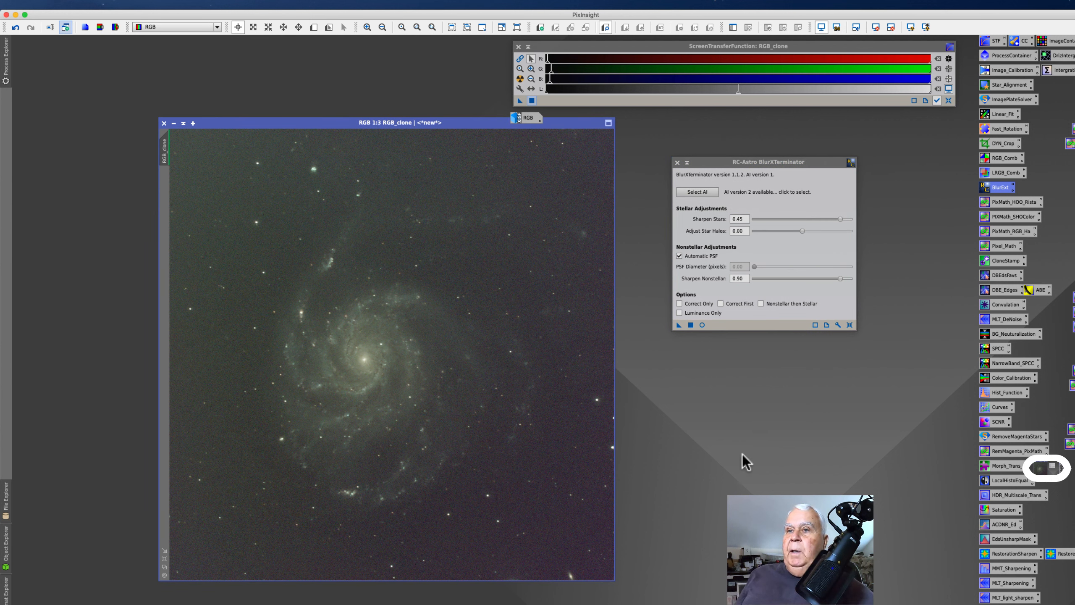
{"action": "left_click_drag", "start_coordinate": [258, 122], "coordinate": [217, 121]}
{"action": "left_click", "coordinate": [678, 162]}
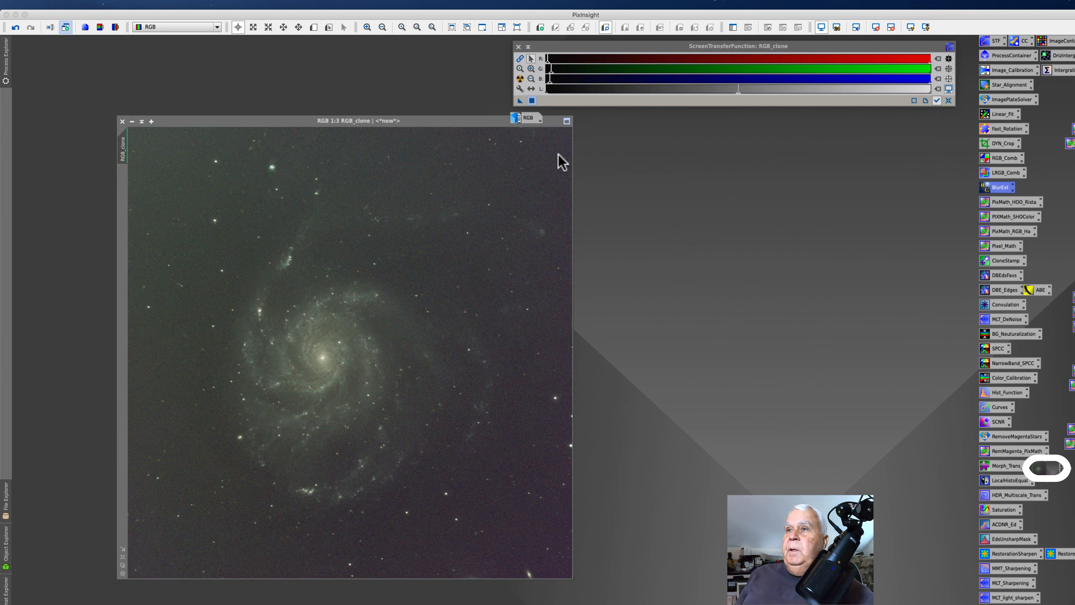
Restore the original RGB image, fit its window to the picture, and stack it exactly over RGB_clone
{"action": "double_click", "coordinate": [526, 118]}
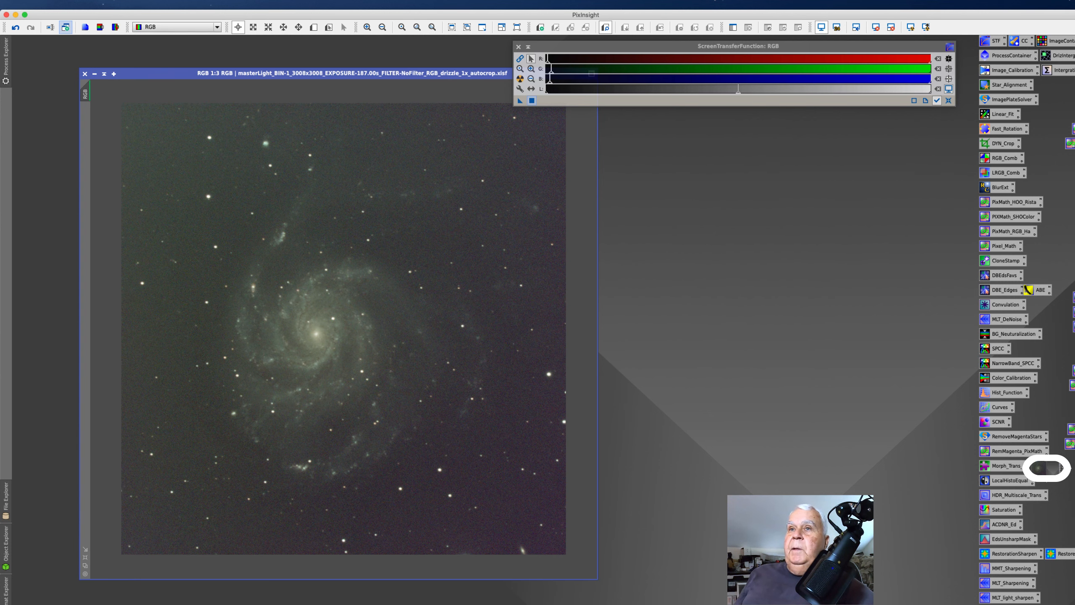
{"action": "left_click_drag", "start_coordinate": [131, 73], "coordinate": [432, 111]}
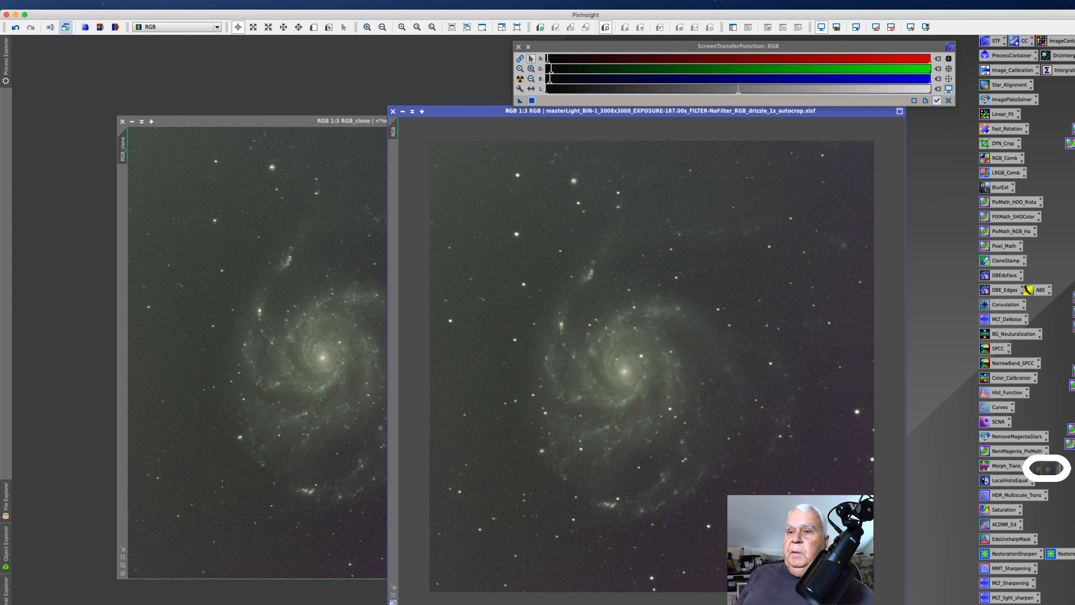
{"action": "left_click", "coordinate": [393, 595]}
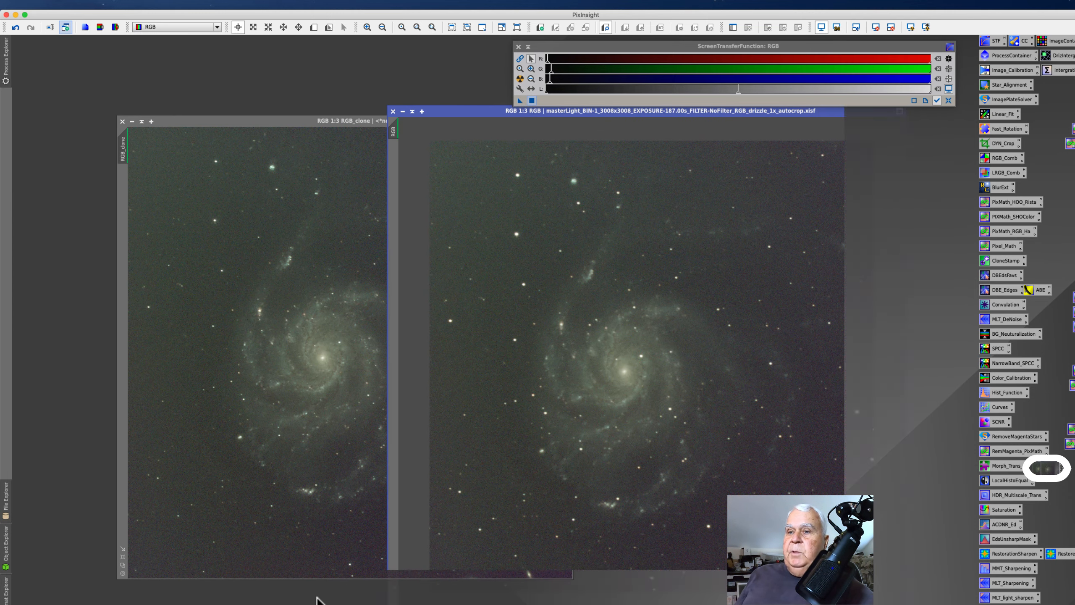
{"action": "left_click", "coordinate": [123, 564]}
{"action": "left_click", "coordinate": [617, 112]}
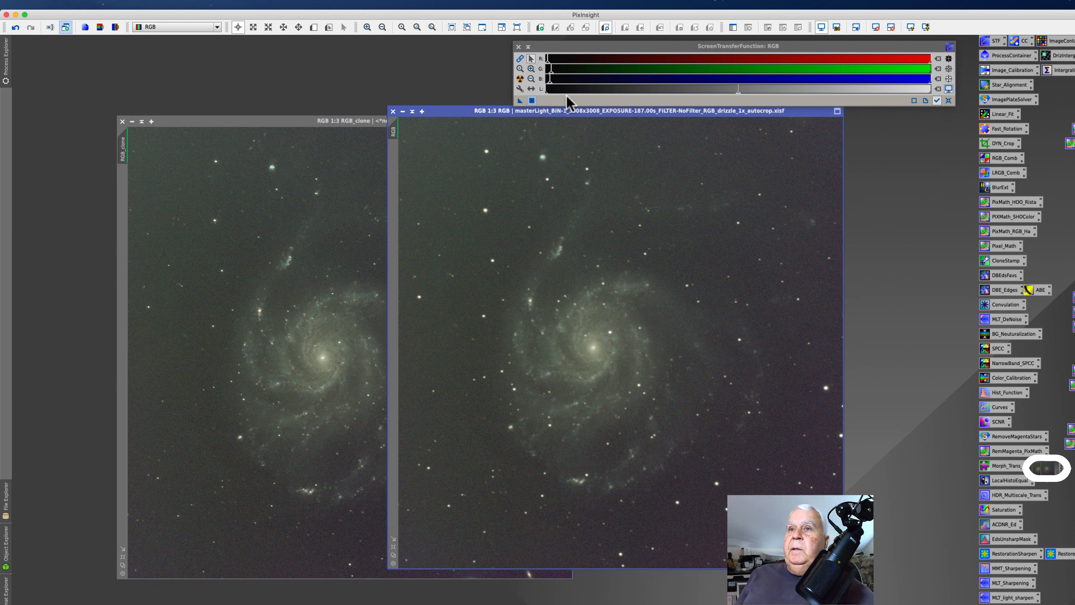
{"action": "left_click_drag", "start_coordinate": [437, 115], "coordinate": [166, 126]}
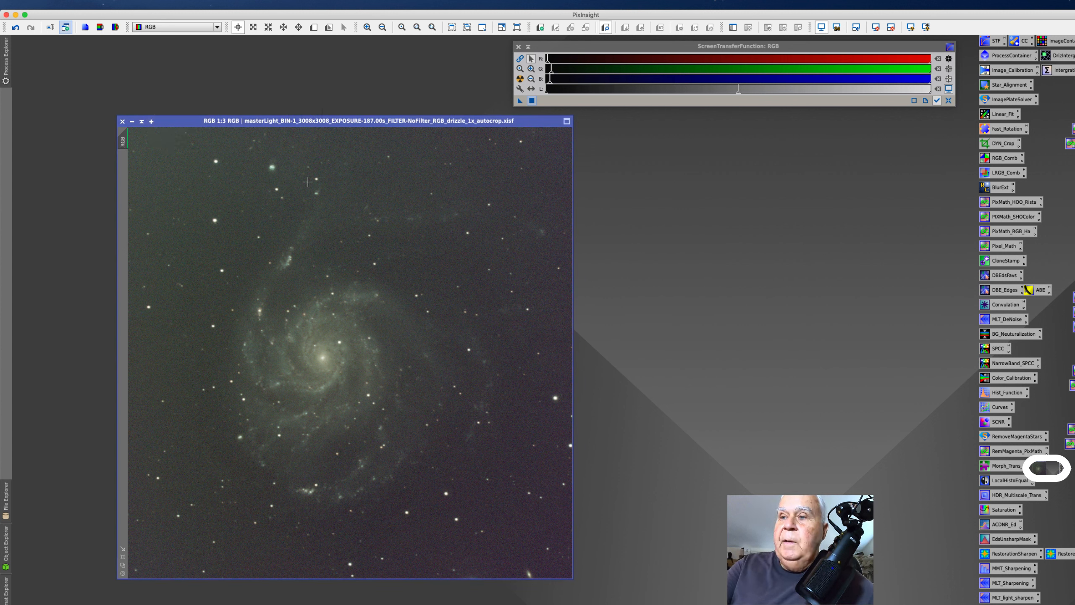
Alternate repeatedly between the stacked RGB and RGB_clone images to compare the stars and galaxy detail before and after sharpening
{"action": "key", "text": "super+Page_Down"}
{"action": "key", "text": "super+Page_Down"}
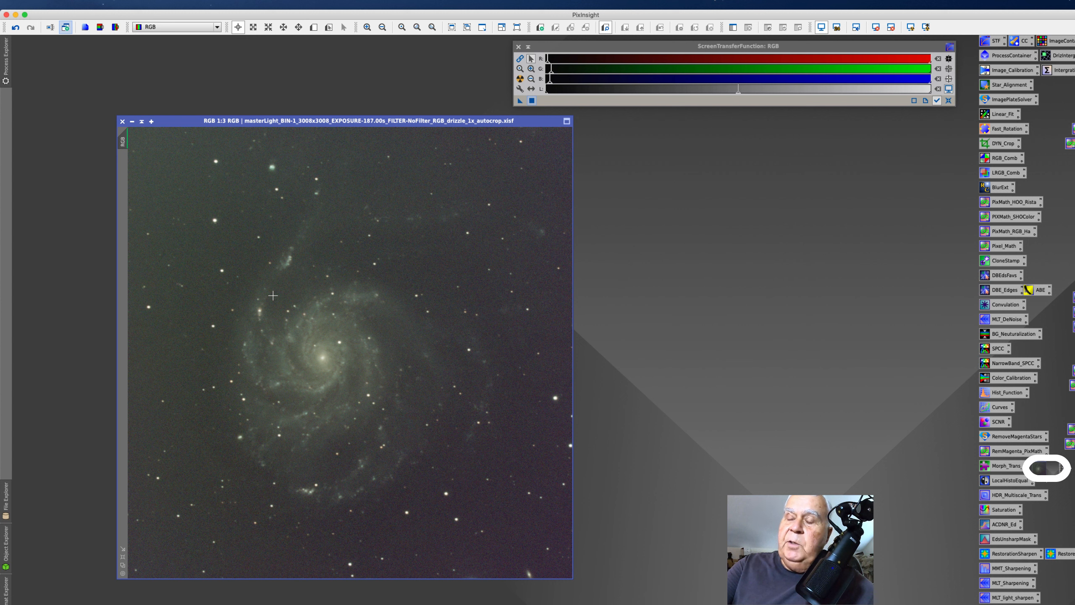
{"action": "key", "text": "super+Page_Down"}
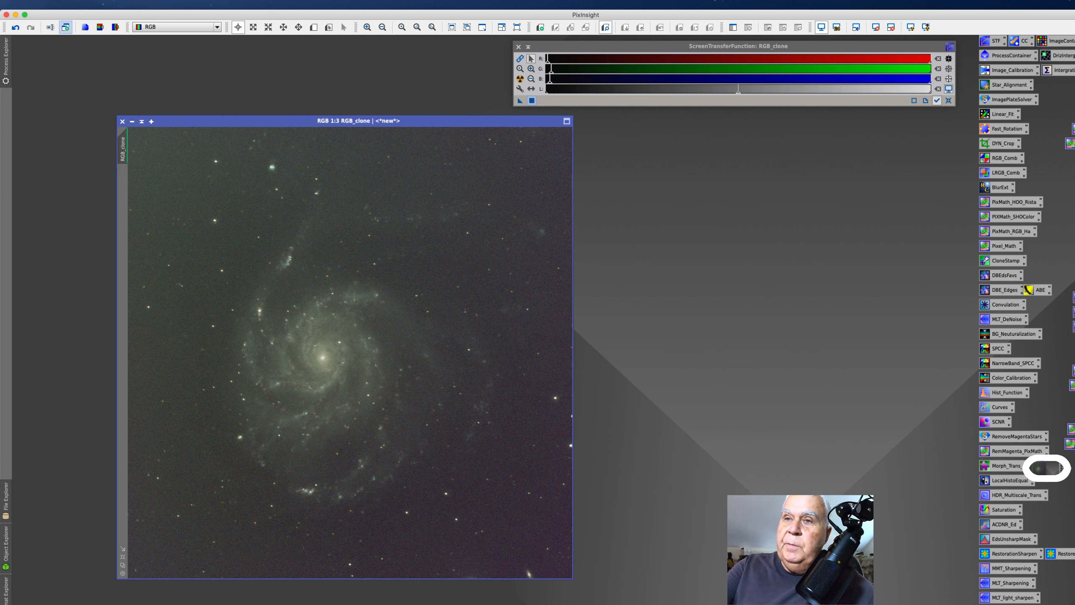
{"action": "key", "text": "super+Page_Down"}
{"action": "key", "text": "super+Page_Down"}
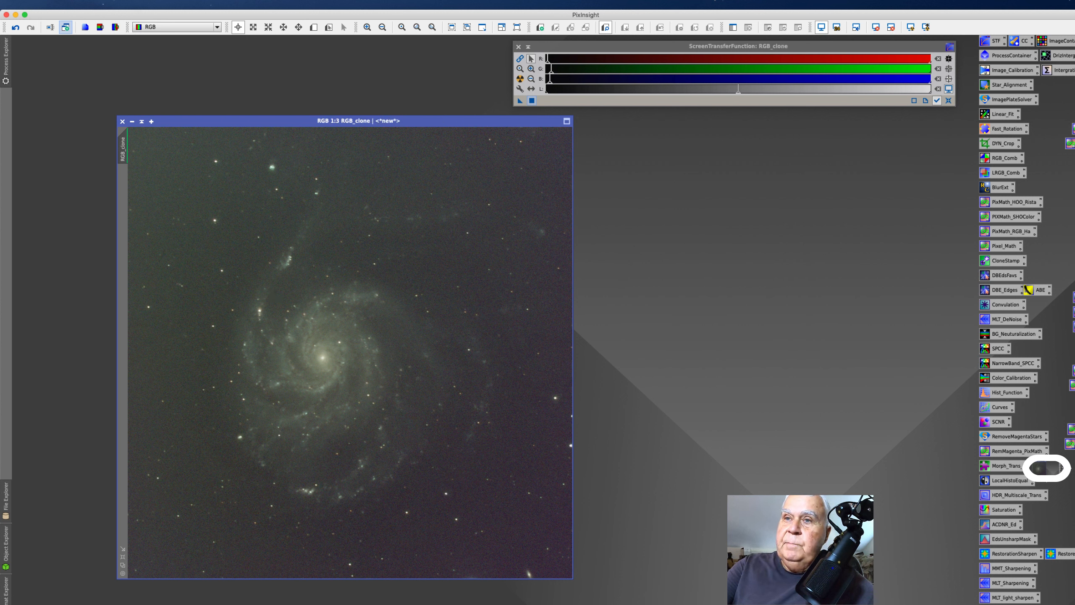
{"action": "key", "text": "super+Page_Down"}
{"action": "key", "text": "super+Page_Down"}
{"action": "key", "text": "super+Page_Down"}
{"action": "key", "text": "super+Page_Down"}
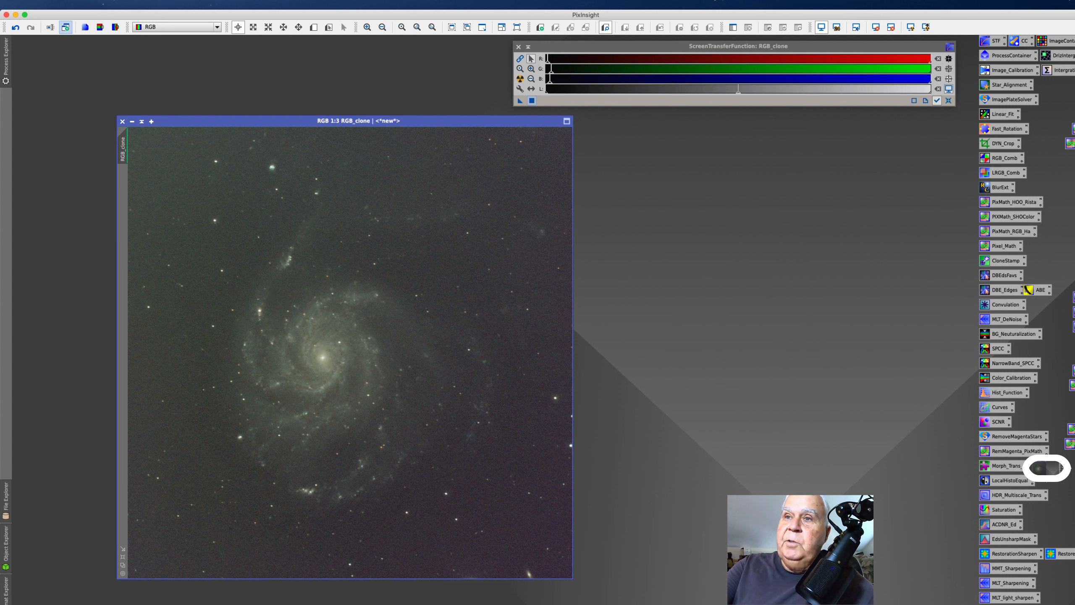
{"action": "key", "text": "super+Page_Down"}
{"action": "key", "text": "super+Page_Down"}
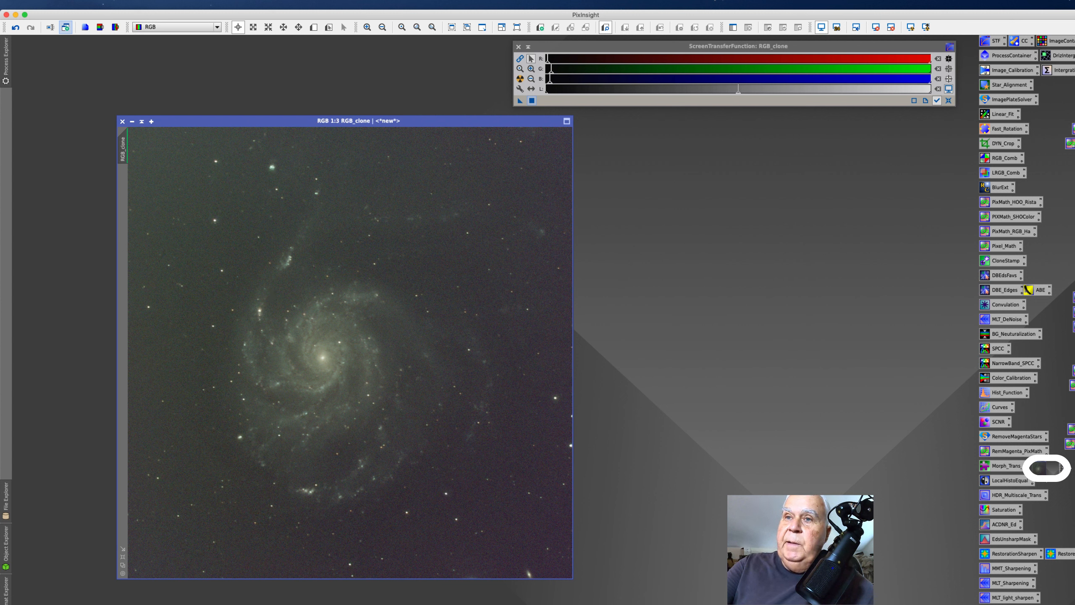
{"action": "key", "text": "super+Page_Down"}
{"action": "key", "text": "super+Page_Down"}
{"action": "key", "text": "super+Page_Down"}
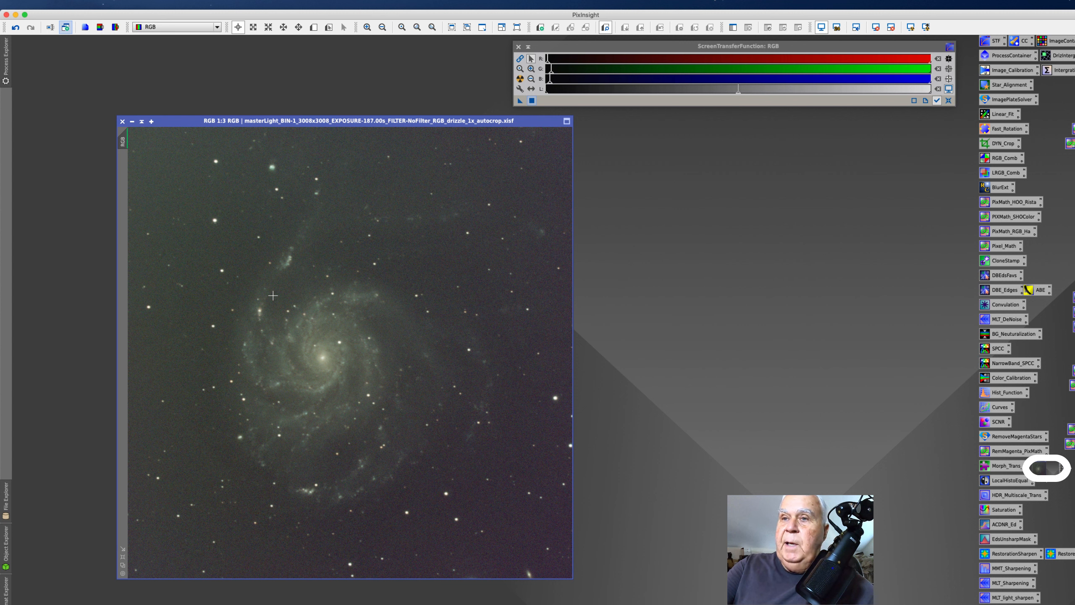
{"action": "key", "text": "super+Page_Down"}
{"action": "key", "text": "super+Page_Down"}
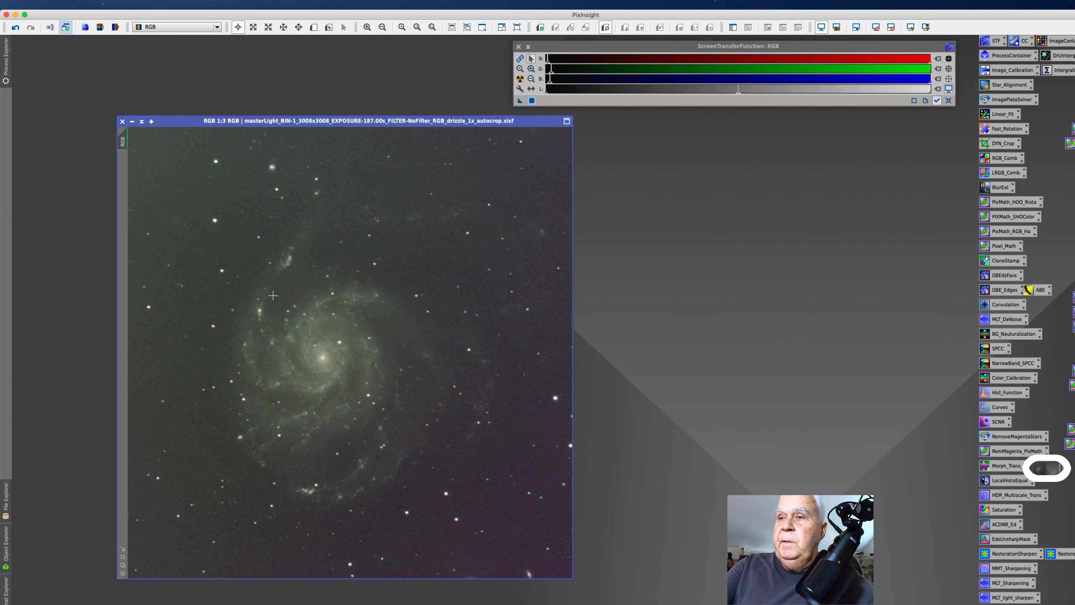
{"action": "key", "text": "super+Page_Down"}
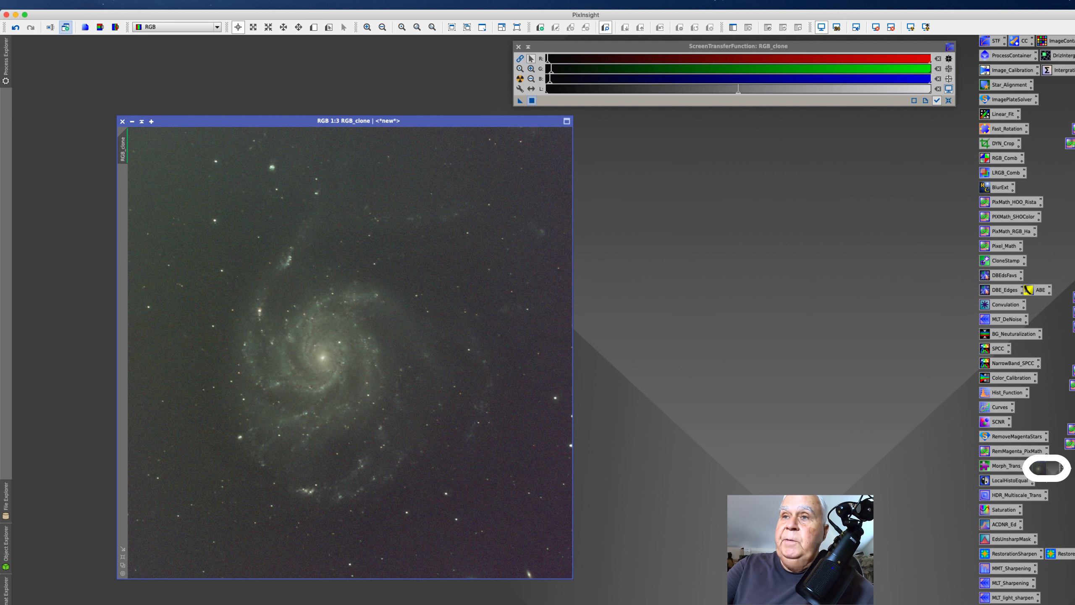
{"action": "key", "text": "super+Page_Down"}
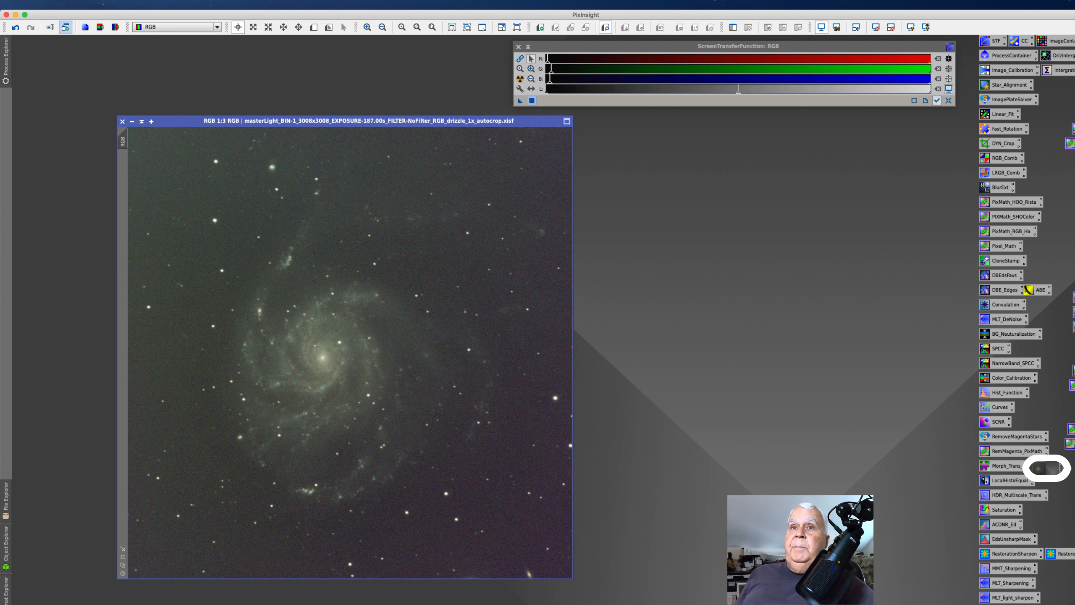
Iconize the original RGB image and change the sharpened clone's identifier to RGB_BlurX
{"action": "left_click", "coordinate": [132, 121]}
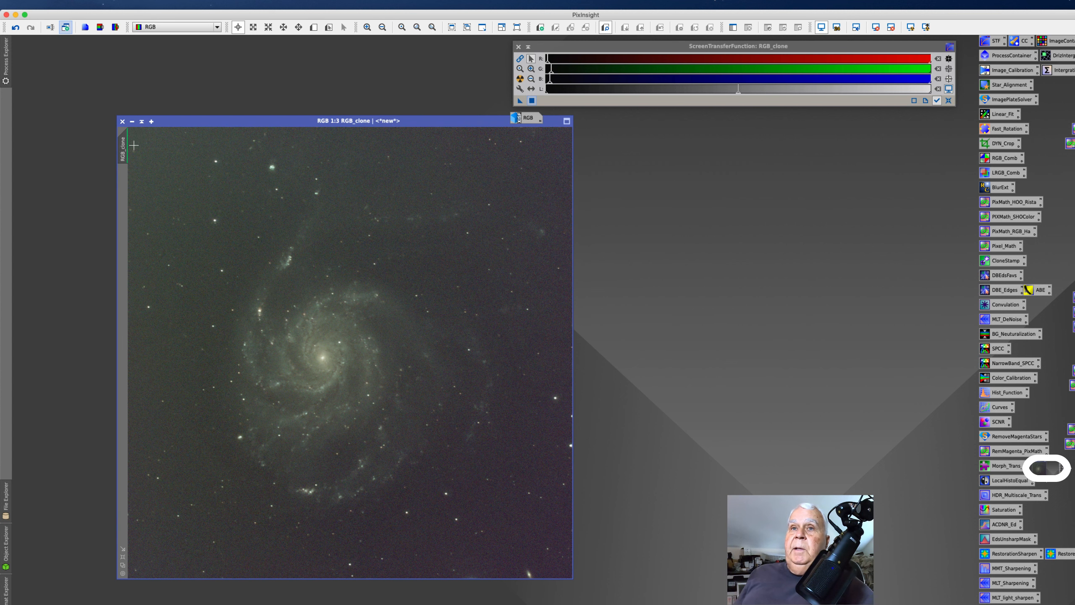
{"action": "mouse_move", "coordinate": [132, 152]}
{"action": "right_click", "coordinate": [121, 152]}
{"action": "left_click", "coordinate": [149, 188]}
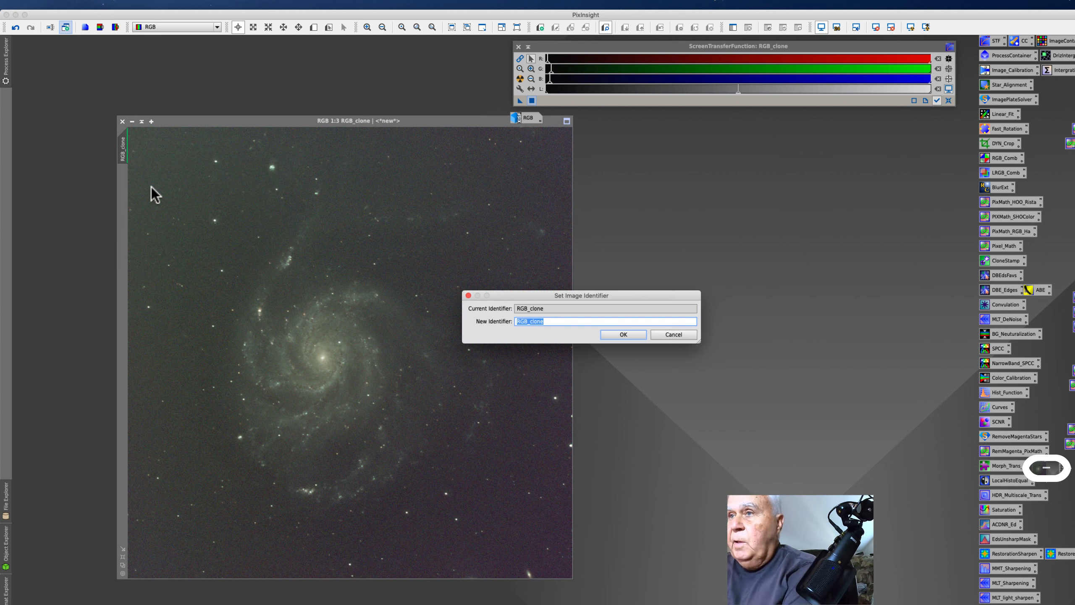
{"action": "key", "text": "Right"}
{"action": "key", "text": "BackSpace"}
{"action": "key", "text": "BackSpace"}
{"action": "key", "text": "BackSpace"}
{"action": "key", "text": "BackSpace"}
{"action": "key", "text": "BackSpace"}
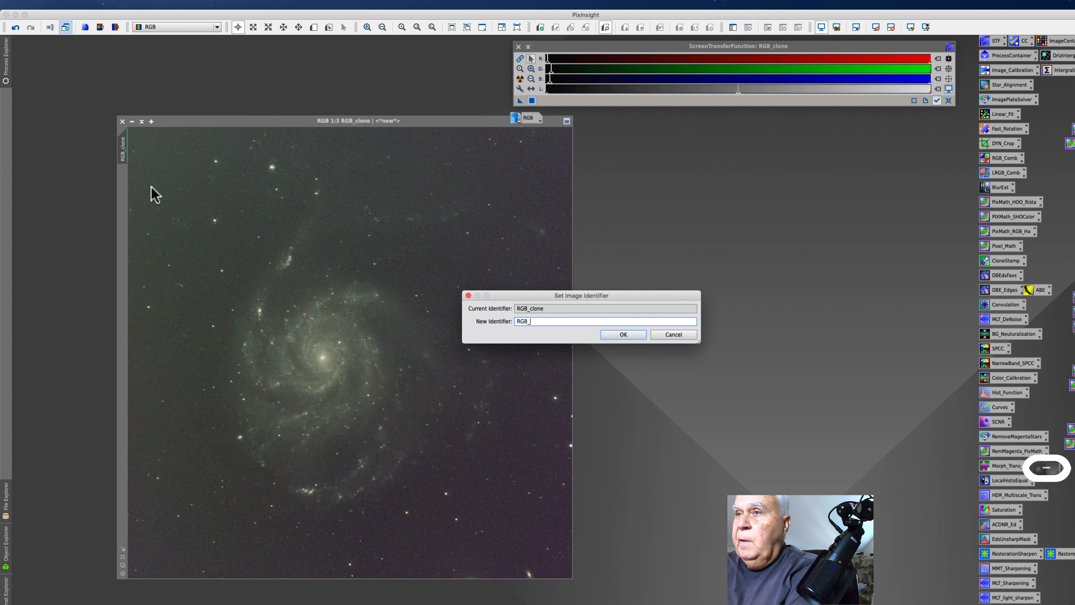
{"action": "type", "text": "BlurX"}
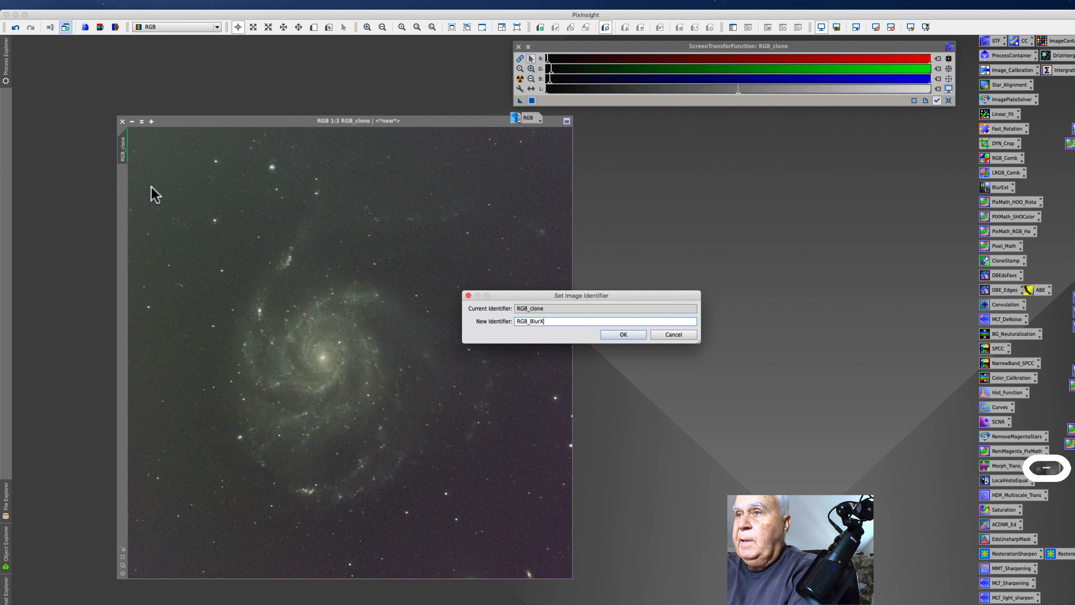
{"action": "key", "text": "Return"}
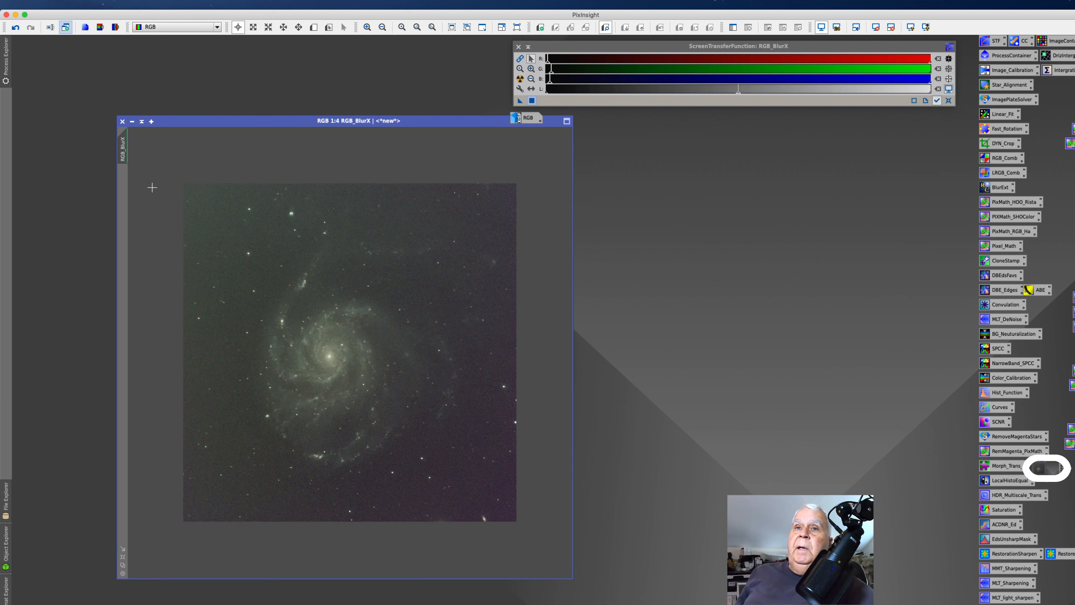
Create a clone of RGB_BlurX, then iconize the RGB_BlurX original and park it below the RGB icon
{"action": "scroll", "coordinate": [153, 187], "scroll_direction": "down", "scroll_amount": 1}
{"action": "left_click_drag", "start_coordinate": [125, 157], "coordinate": [77, 153]}
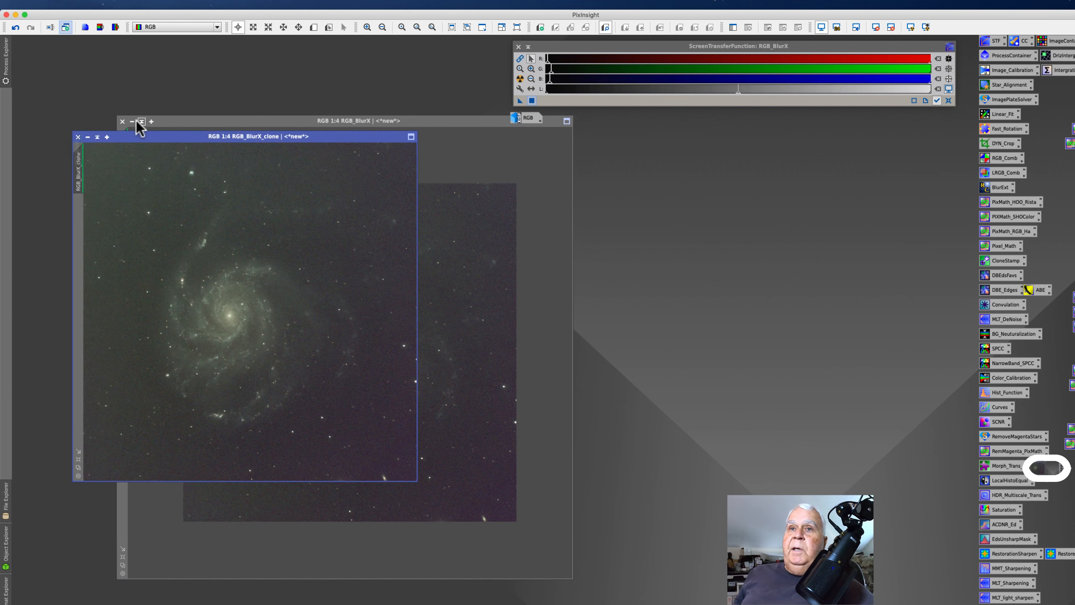
{"action": "left_click", "coordinate": [132, 121]}
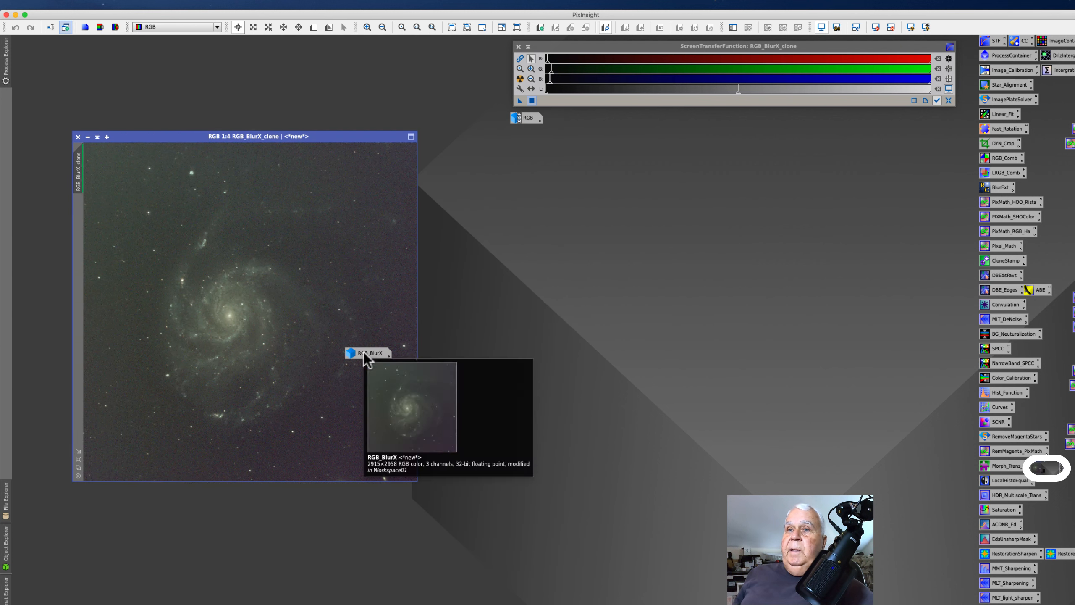
{"action": "left_click_drag", "start_coordinate": [358, 354], "coordinate": [532, 141]}
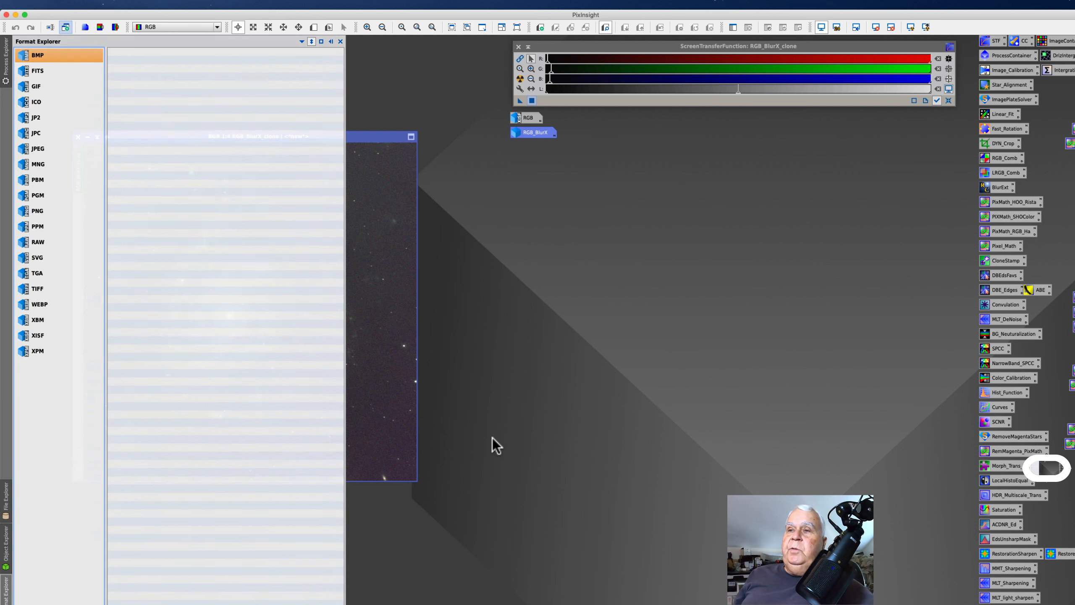
Save the current work as a bundled project named M101.pxiproject in the 5-7-23 M101 SkyGlow 533 Edge folder
{"action": "left_click", "coordinate": [611, 332]}
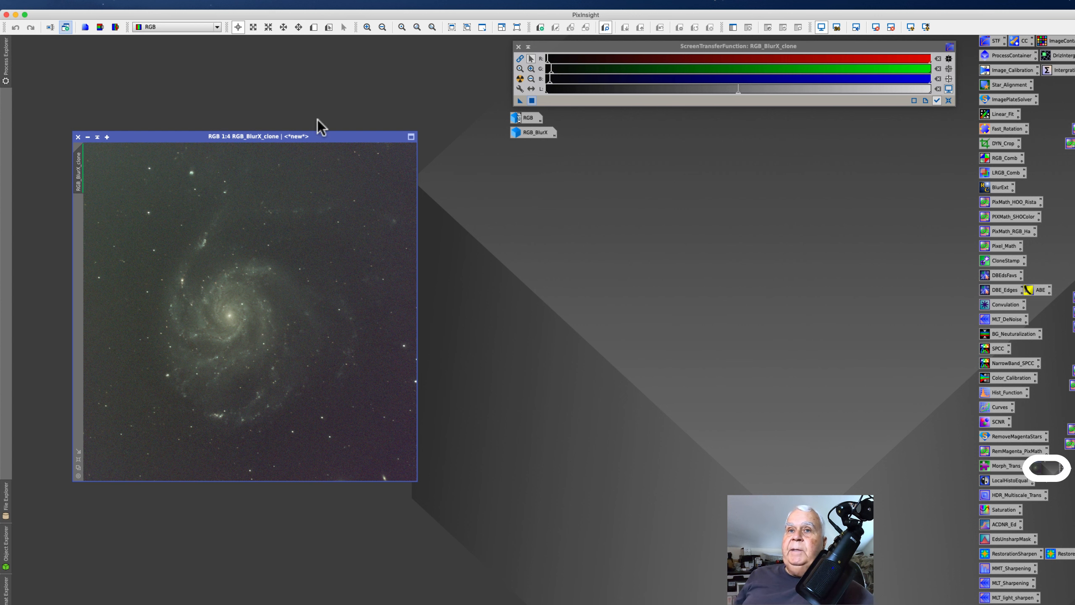
{"action": "left_click_drag", "start_coordinate": [188, 136], "coordinate": [214, 90]}
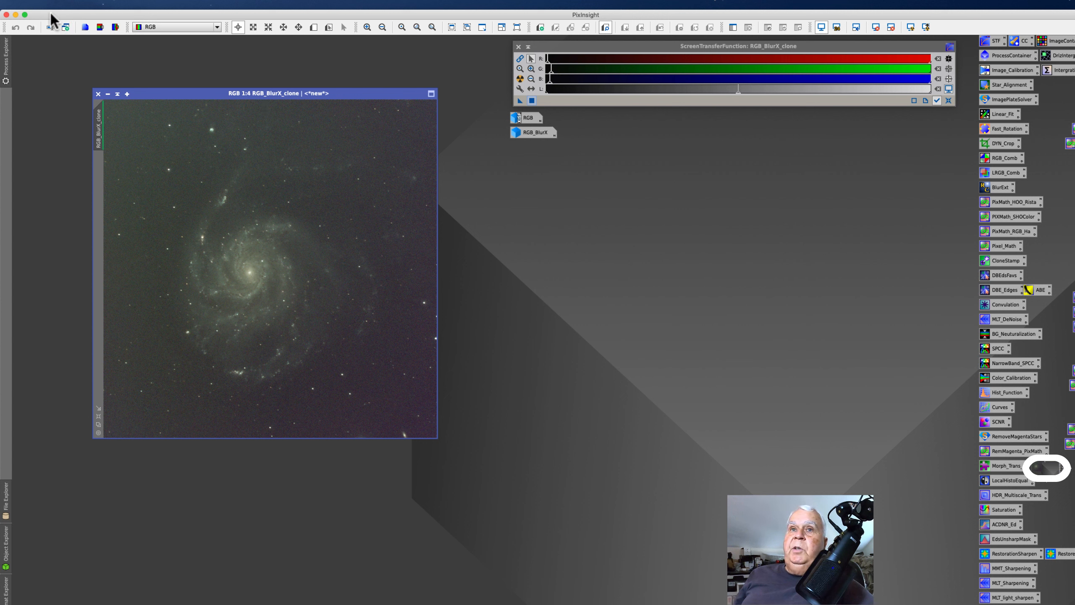
{"action": "left_click", "coordinate": [68, 4]}
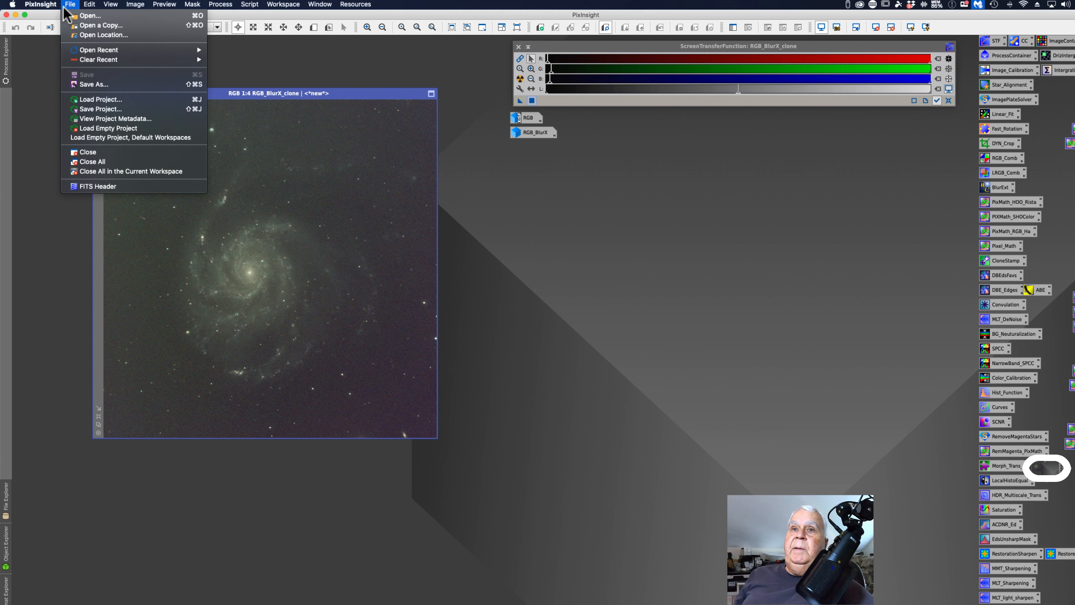
{"action": "left_click", "coordinate": [86, 109]}
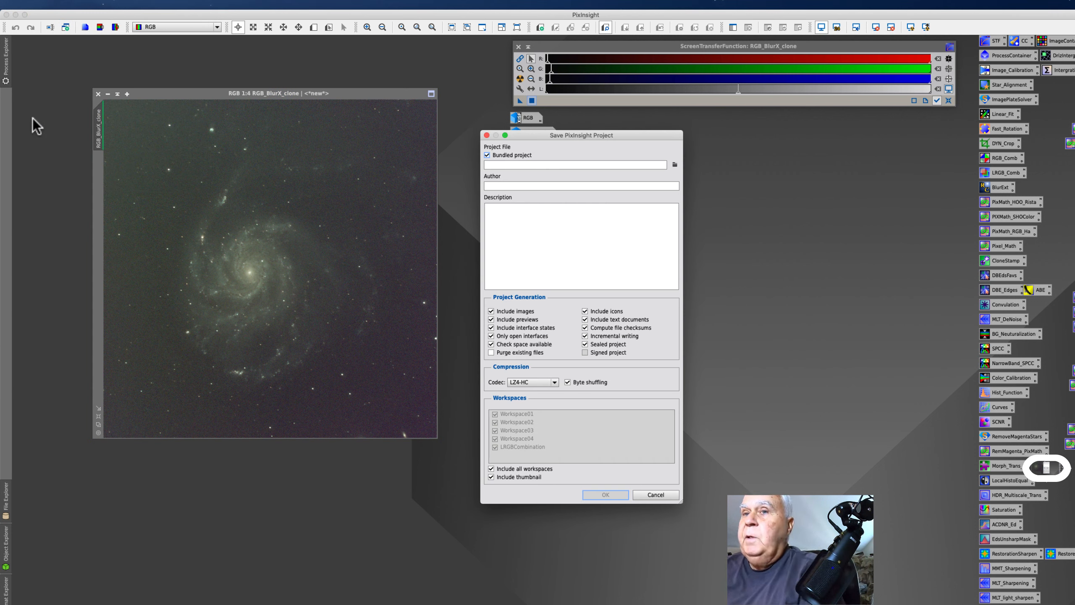
{"action": "left_click", "coordinate": [502, 164]}
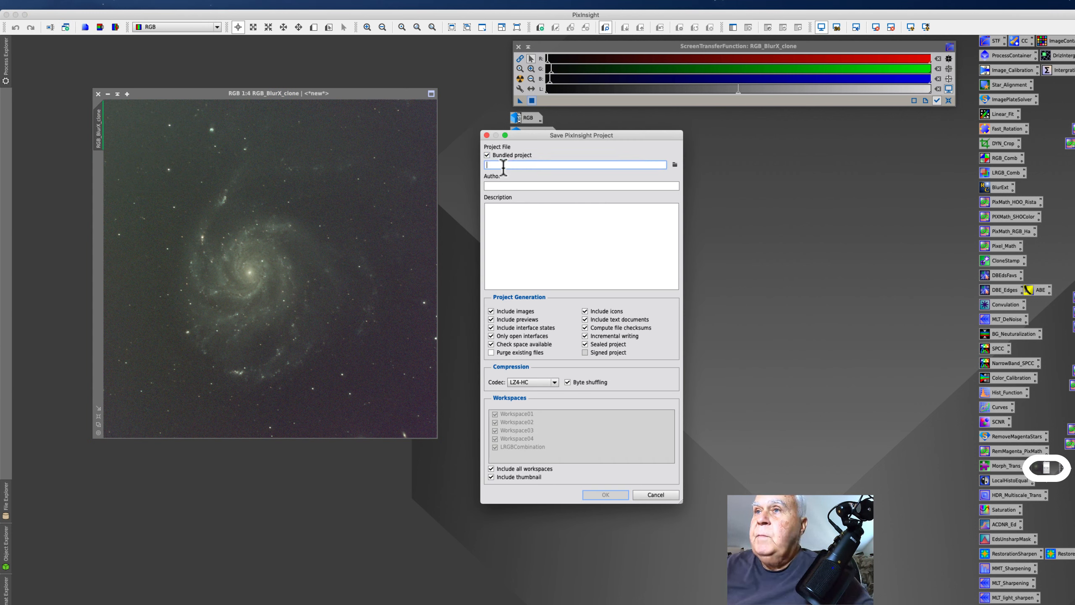
{"action": "type", "text": "M101"}
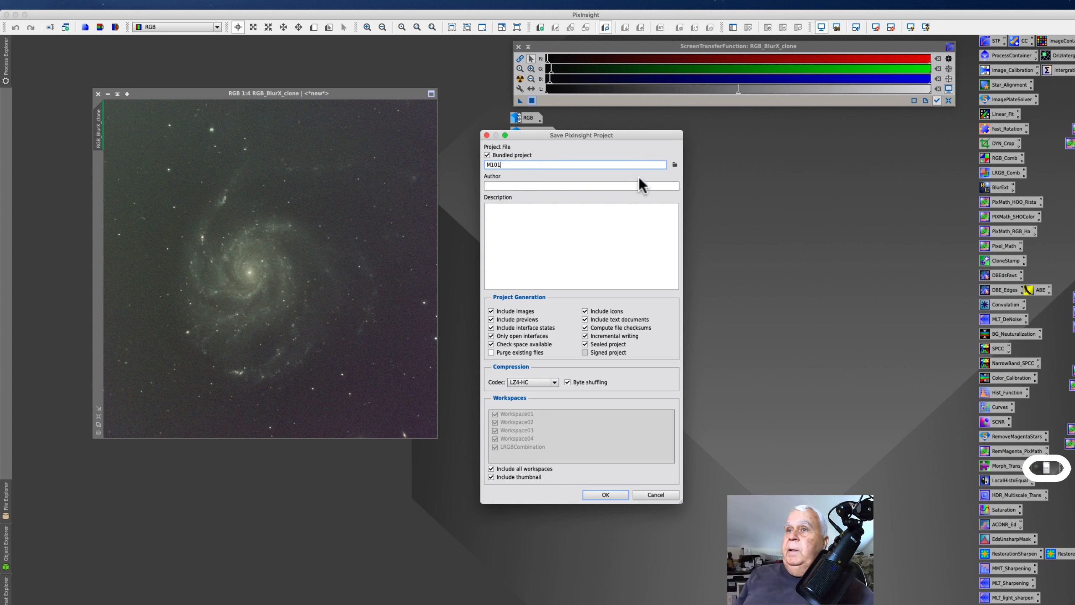
{"action": "left_click", "coordinate": [673, 165]}
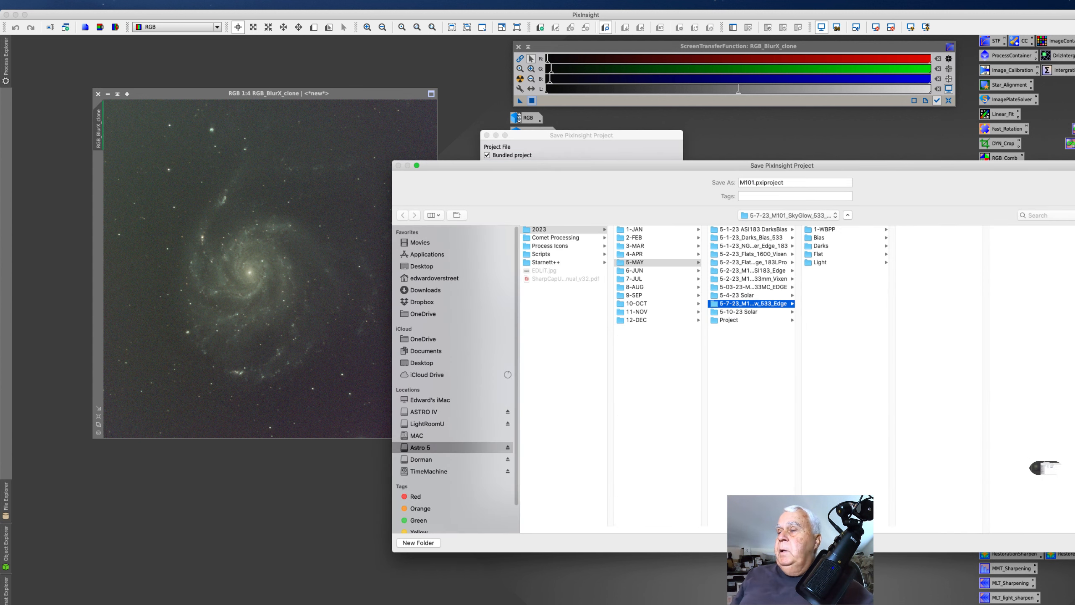
{"action": "key", "text": "Return"}
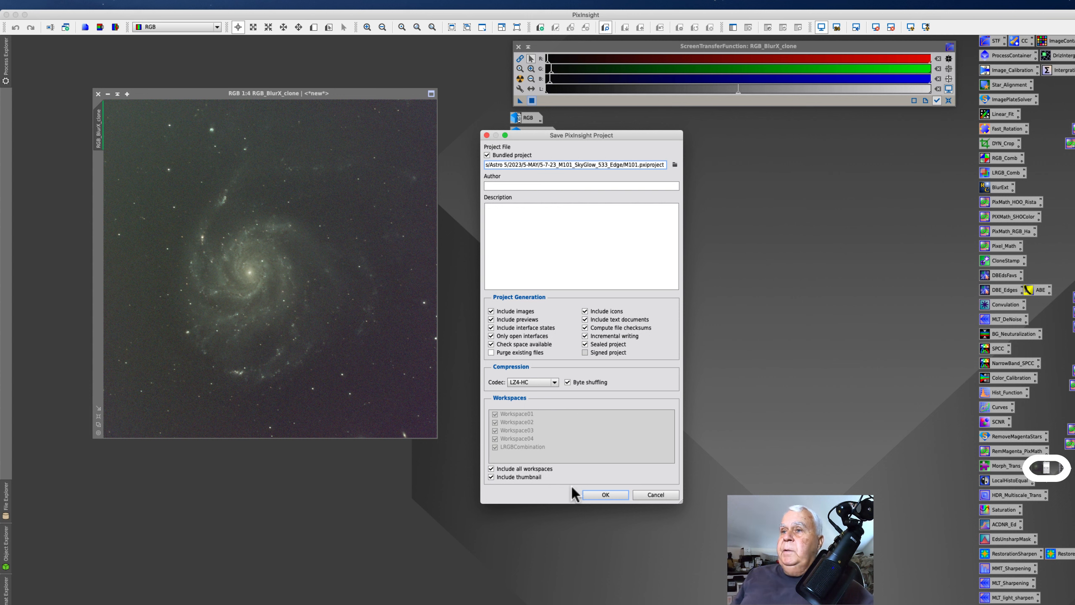
{"action": "left_click", "coordinate": [608, 495]}
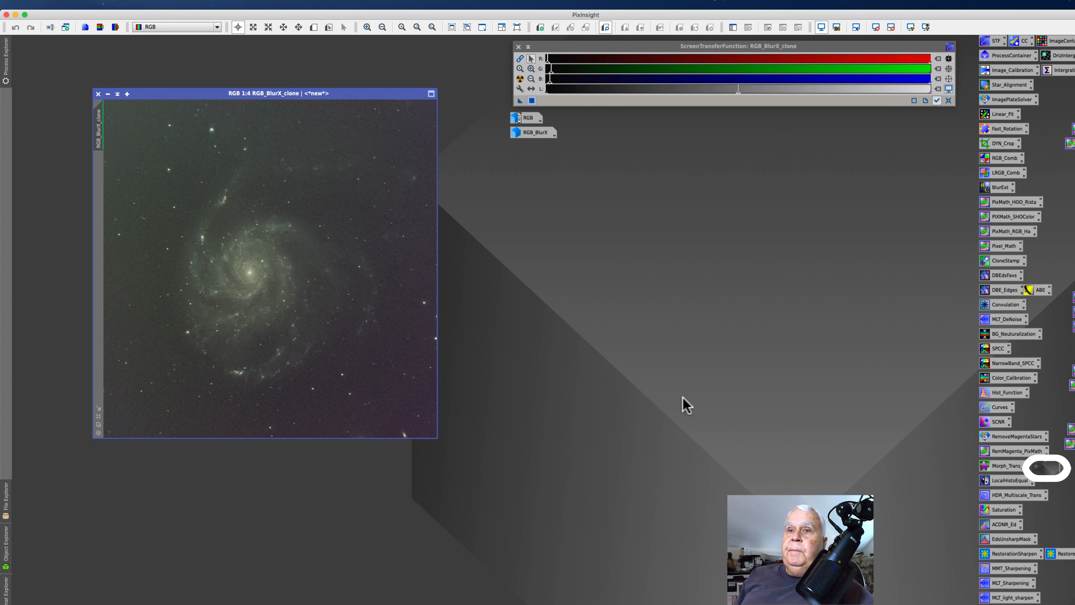
Fit the RGB_BlurX_clone image at 1:3 zoom and open the saved DBE process instance beside it
{"action": "left_click", "coordinate": [99, 415]}
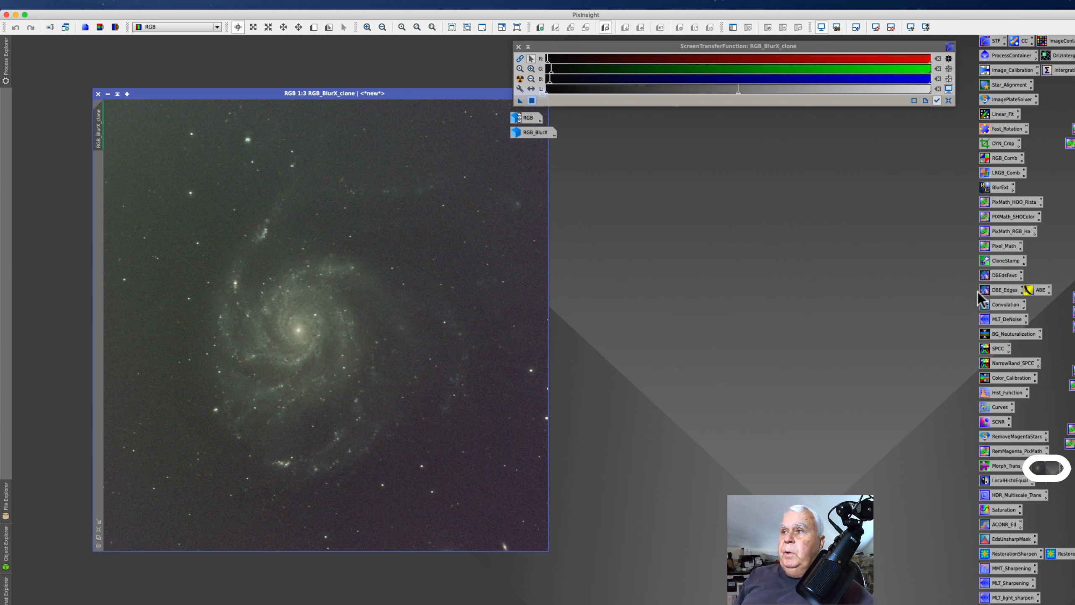
{"action": "left_click", "coordinate": [1003, 275]}
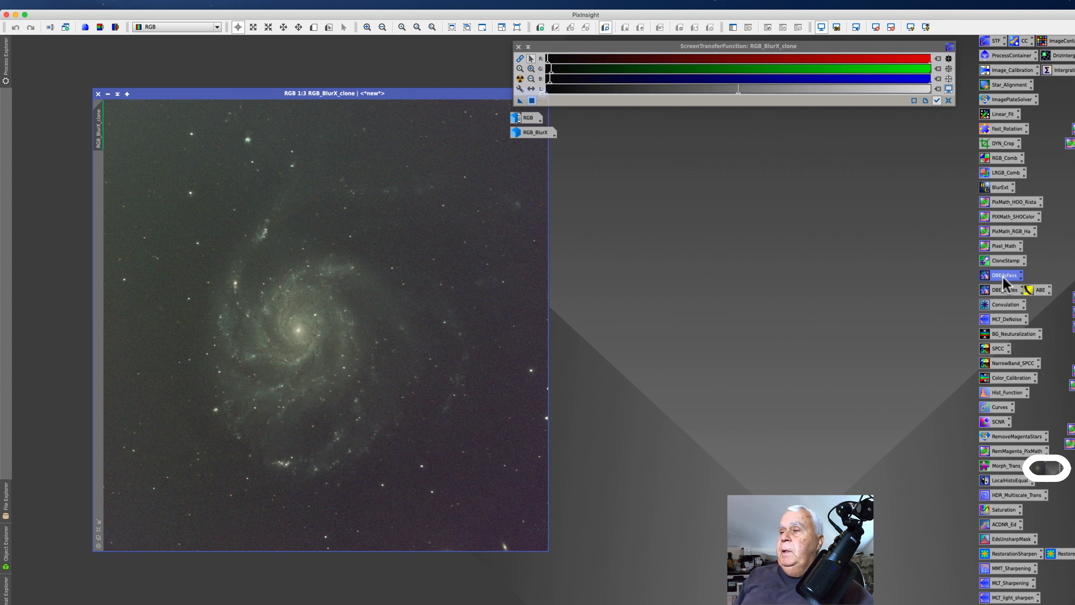
{"action": "double_click", "coordinate": [1003, 276]}
{"action": "left_click_drag", "start_coordinate": [728, 144], "coordinate": [708, 145]}
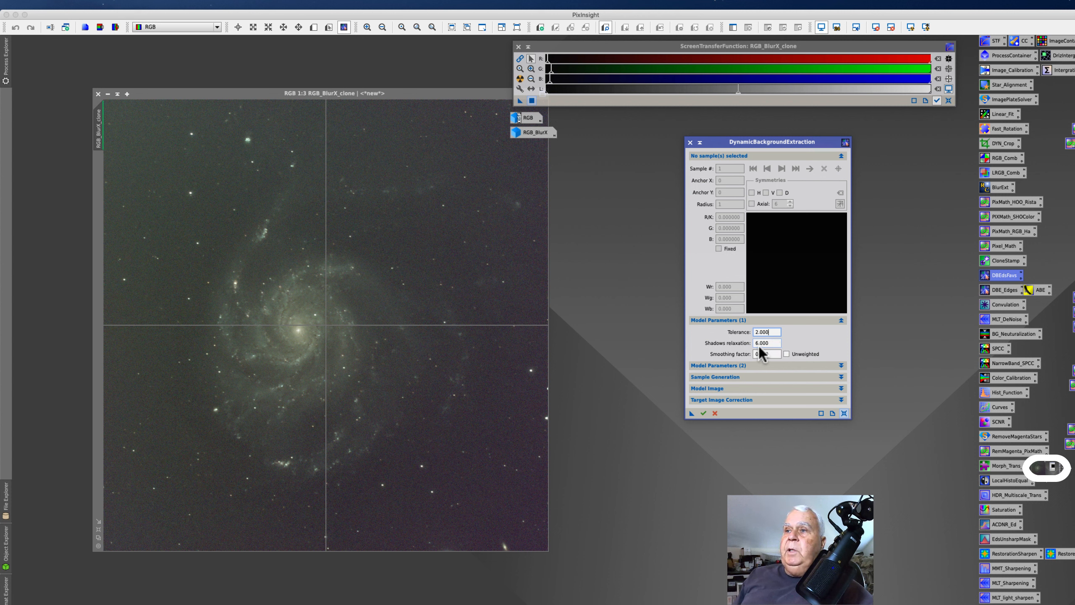
Set the background extraction's smoothing factor to 0.300 and its default sample radius to 30
{"action": "left_click", "coordinate": [760, 354]}
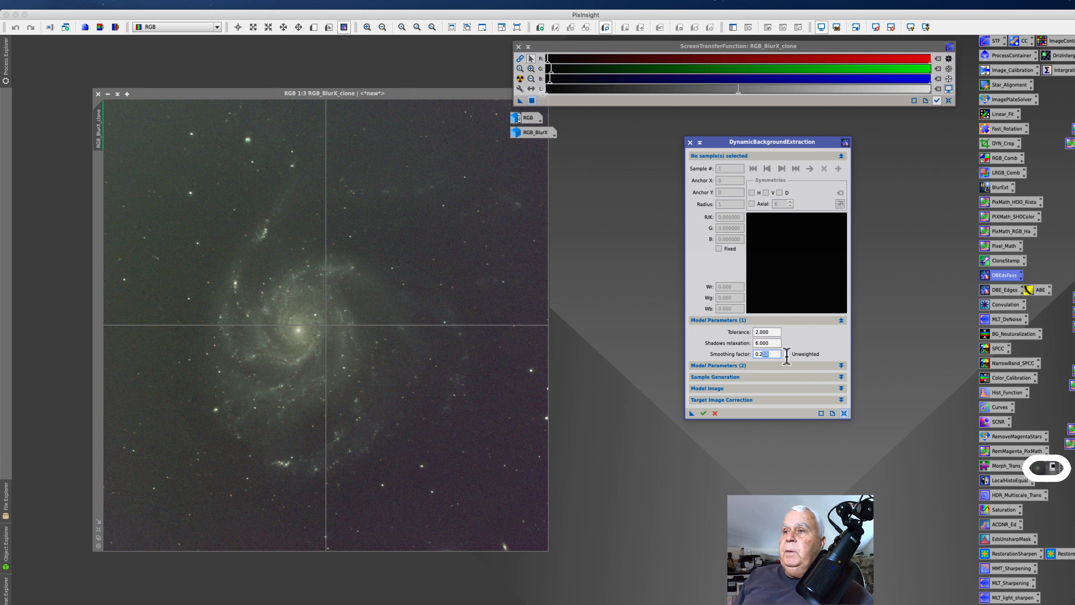
{"action": "key", "text": "BackSpace"}
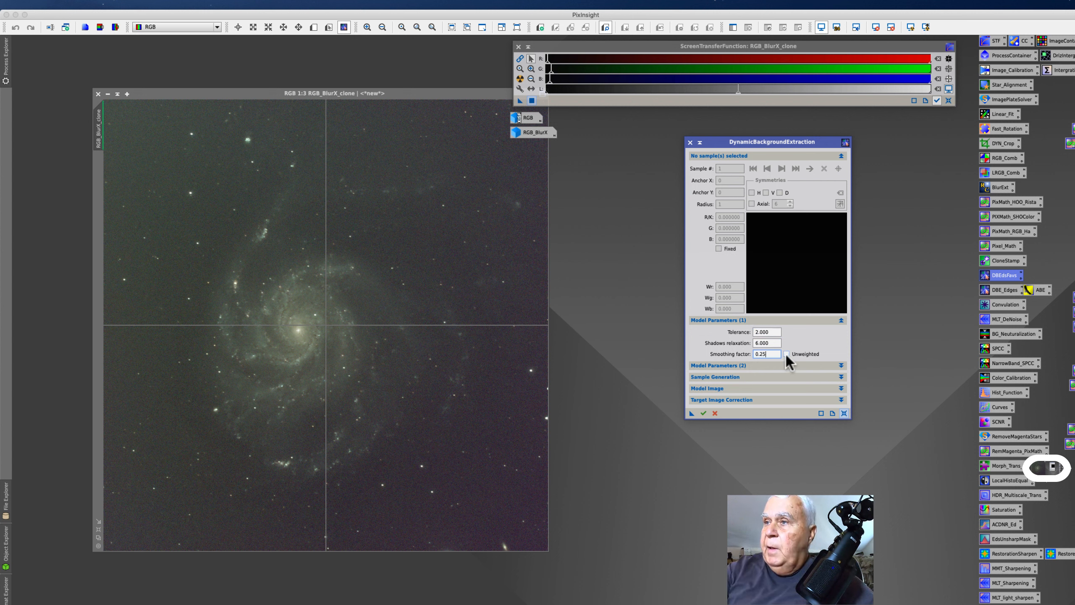
{"action": "type", "text": "3"}
{"action": "key", "text": "Return"}
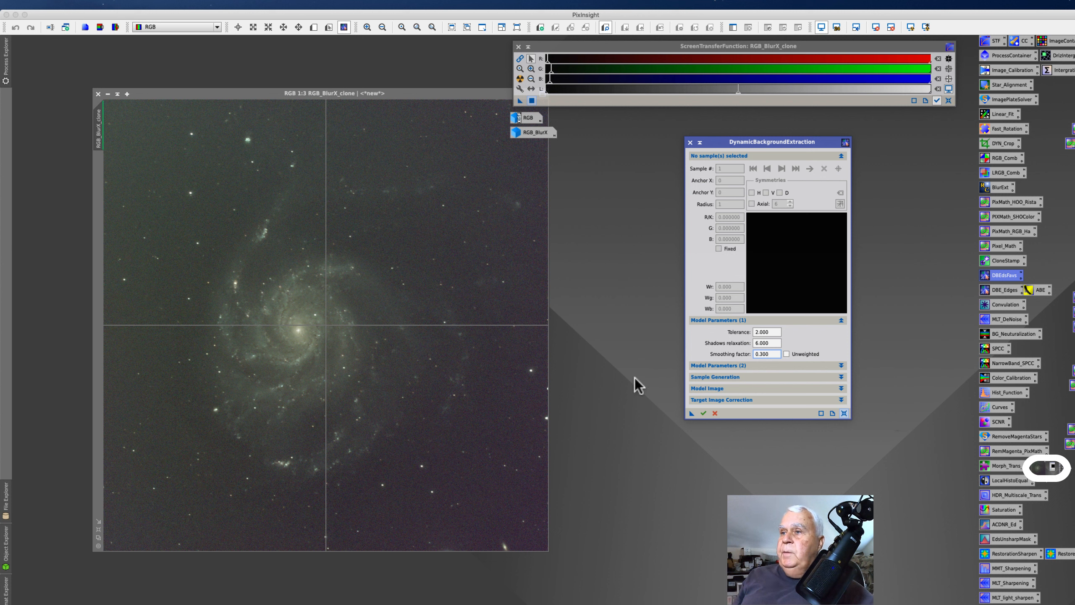
{"action": "left_click", "coordinate": [841, 376]}
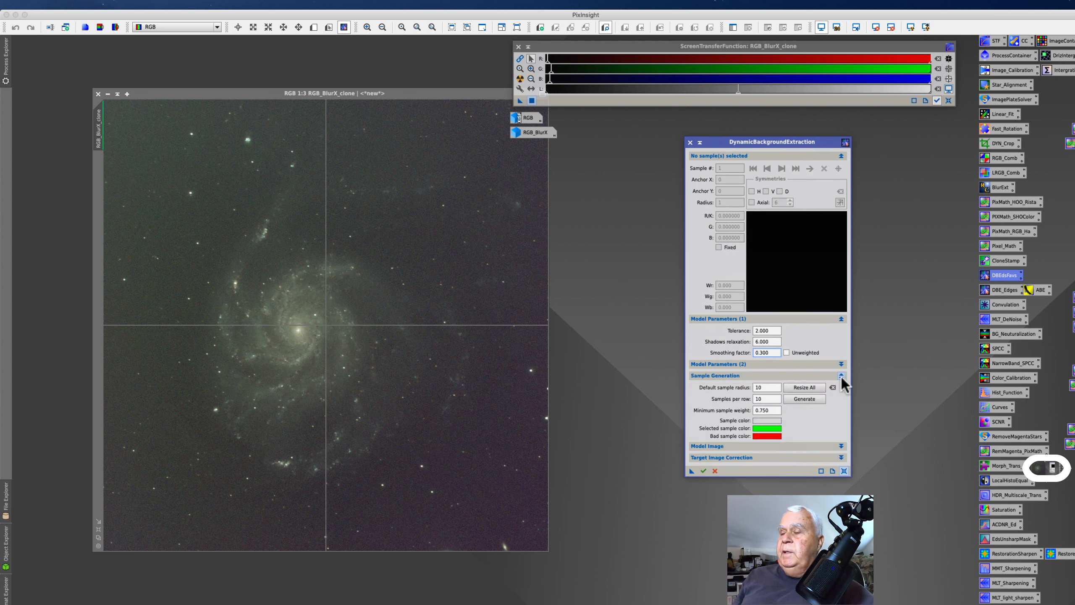
{"action": "double_click", "coordinate": [766, 387]}
{"action": "type", "text": "30"}
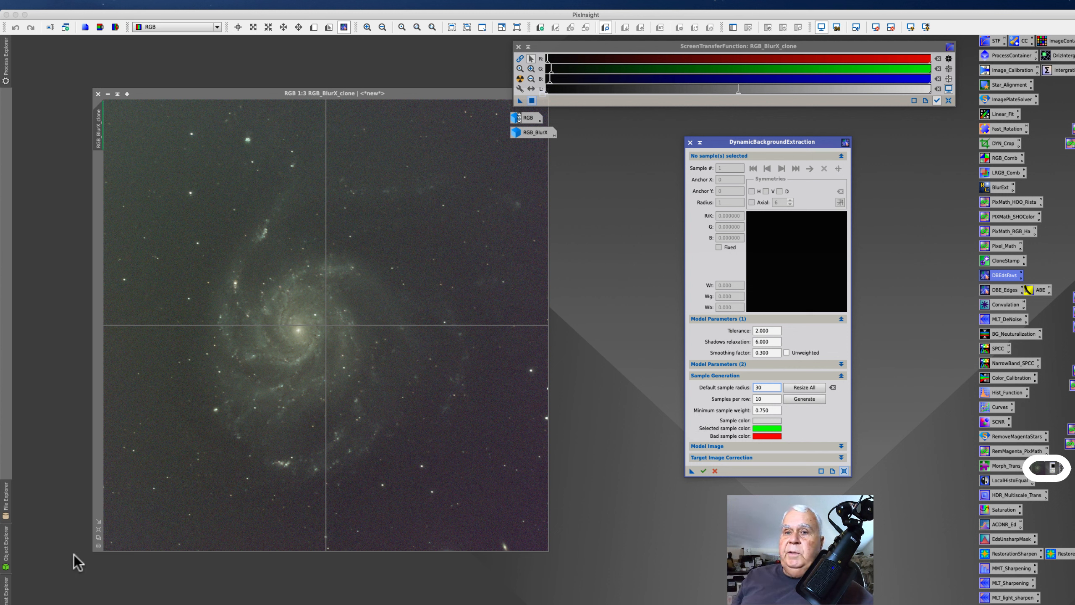
Place six background samples: one on the image's lower left edge, one lower left of the galaxy, and four along the bottom edge including both corners
{"action": "left_click", "coordinate": [119, 546]}
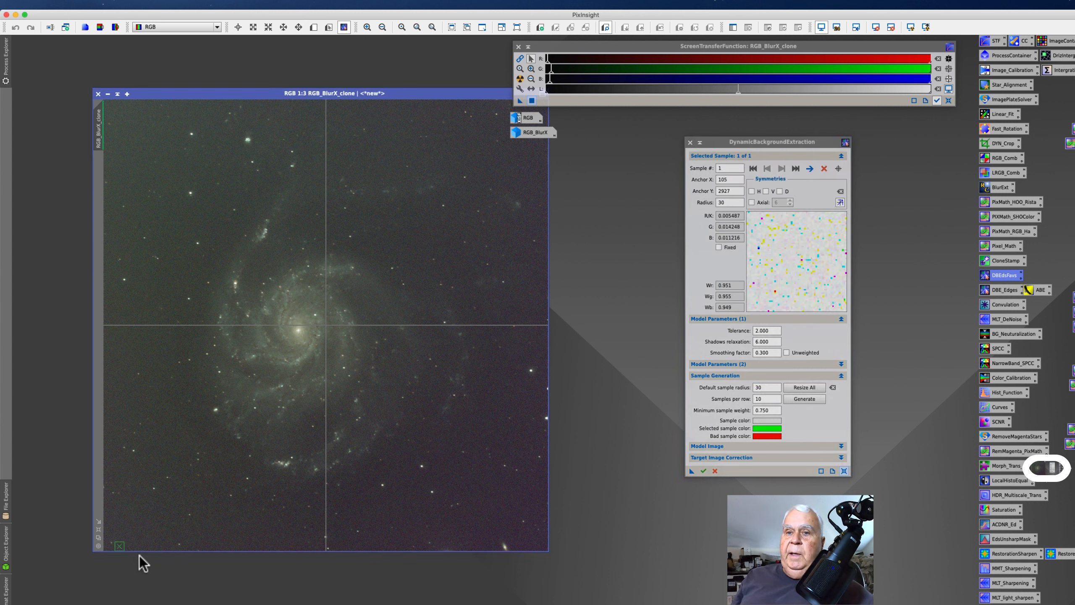
{"action": "left_click", "coordinate": [111, 413]}
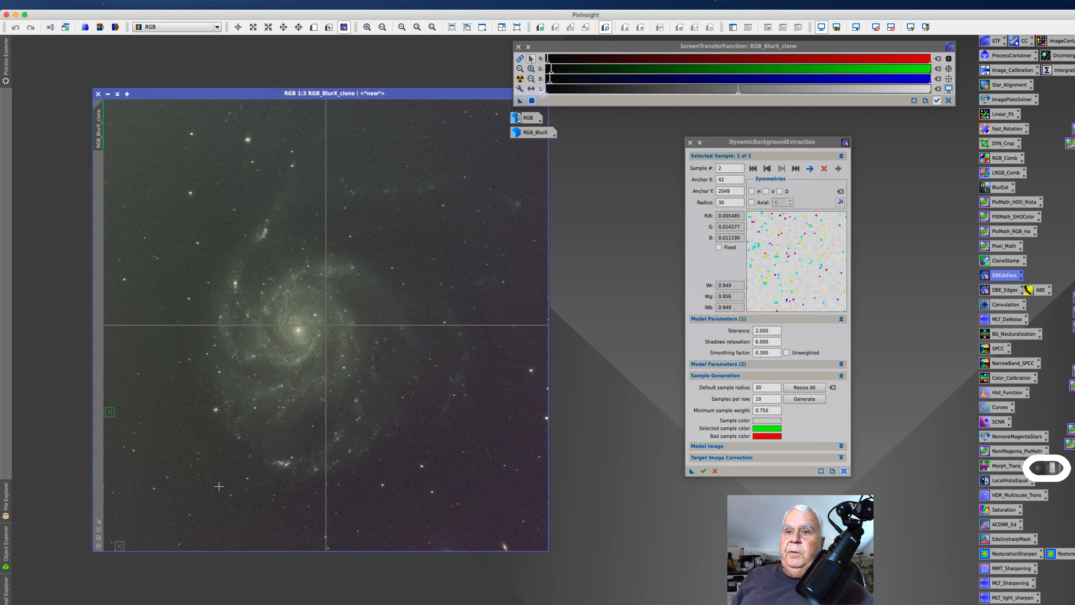
{"action": "left_click", "coordinate": [200, 431]}
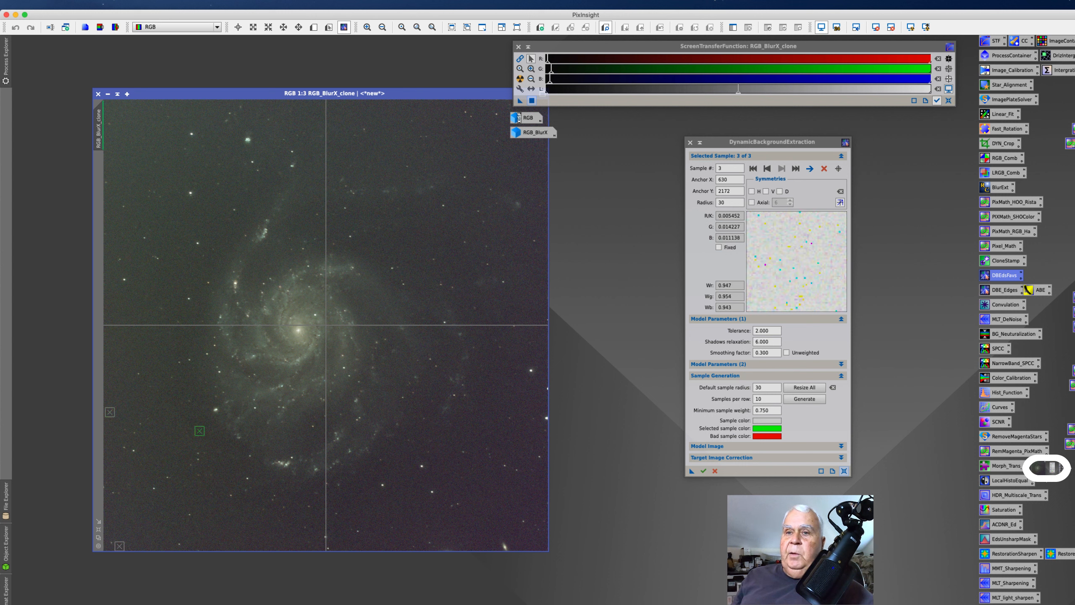
{"action": "left_click", "coordinate": [301, 544]}
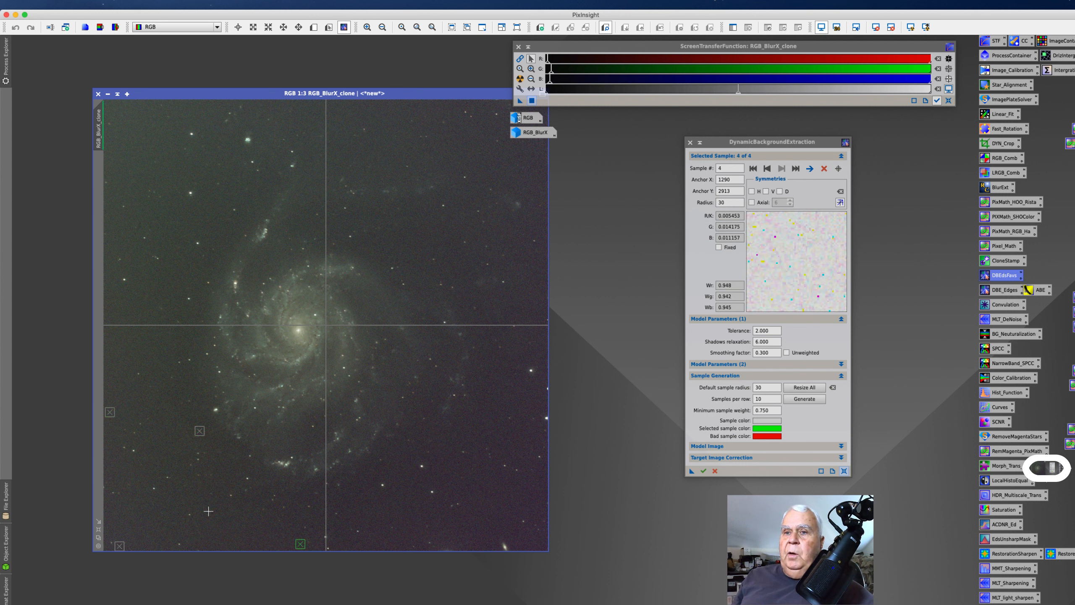
{"action": "left_click", "coordinate": [407, 546]}
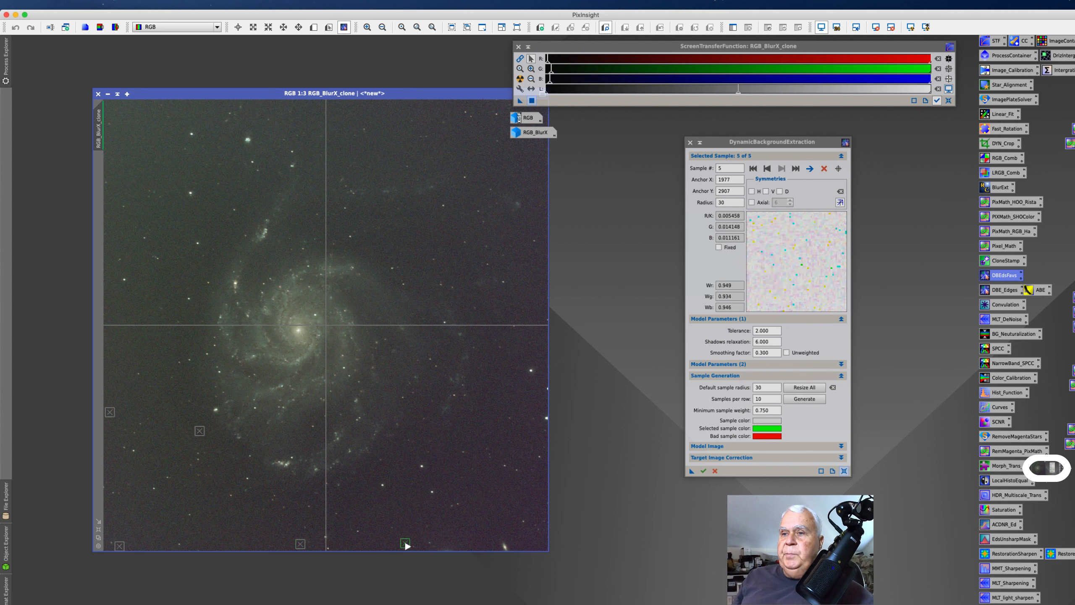
{"action": "left_click", "coordinate": [535, 542]}
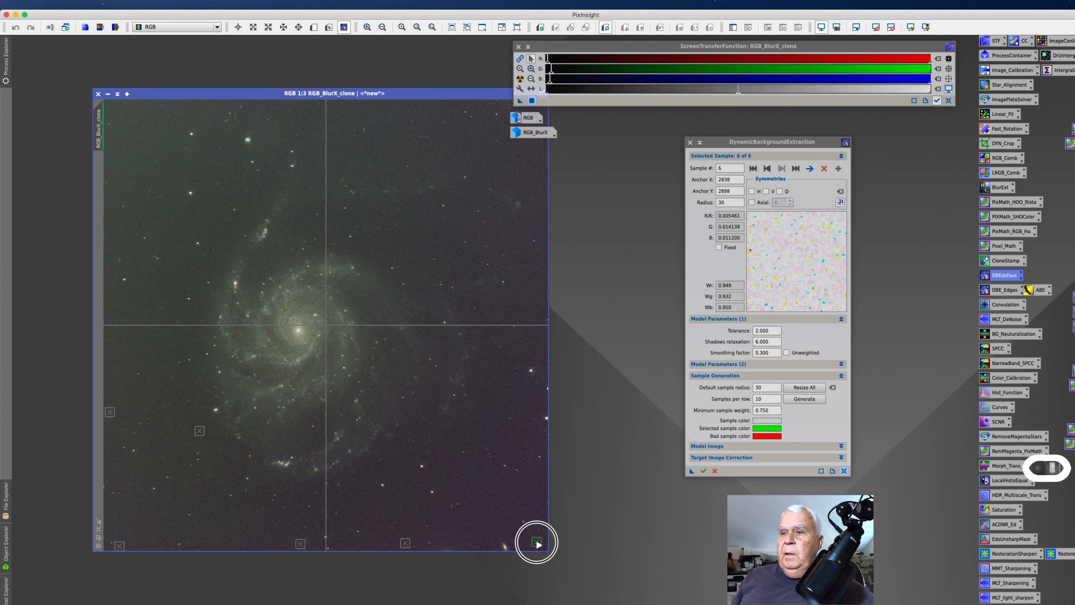
Place six background samples on dark sky: three lower right of the galaxy, one midway on the image's right edge, and two upper right of the galaxy
{"action": "left_click", "coordinate": [486, 501]}
{"action": "left_click", "coordinate": [437, 450]}
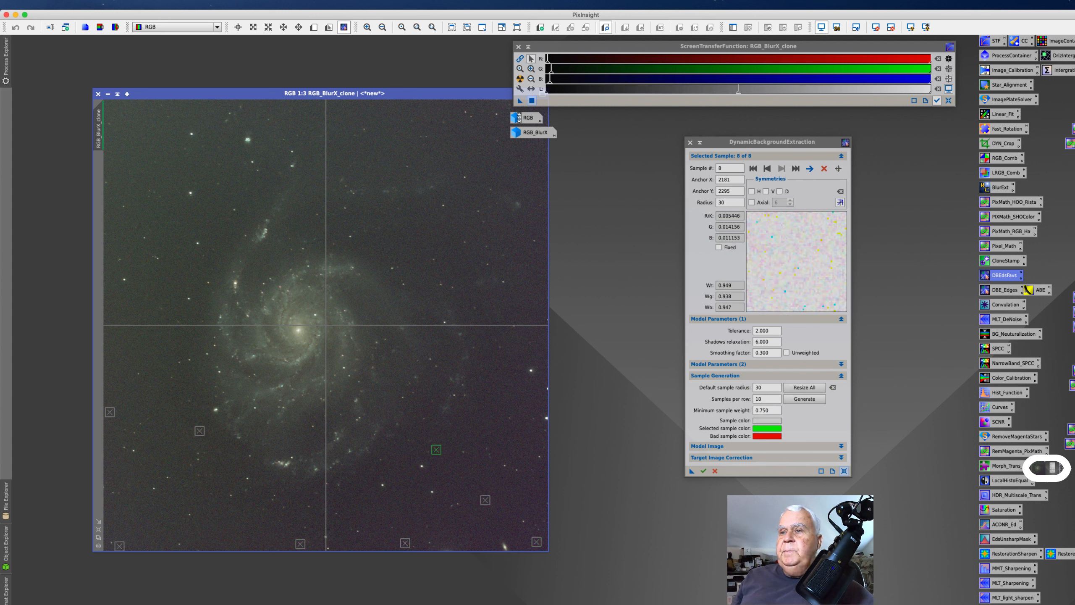
{"action": "left_click", "coordinate": [542, 334]}
{"action": "left_click", "coordinate": [508, 421]}
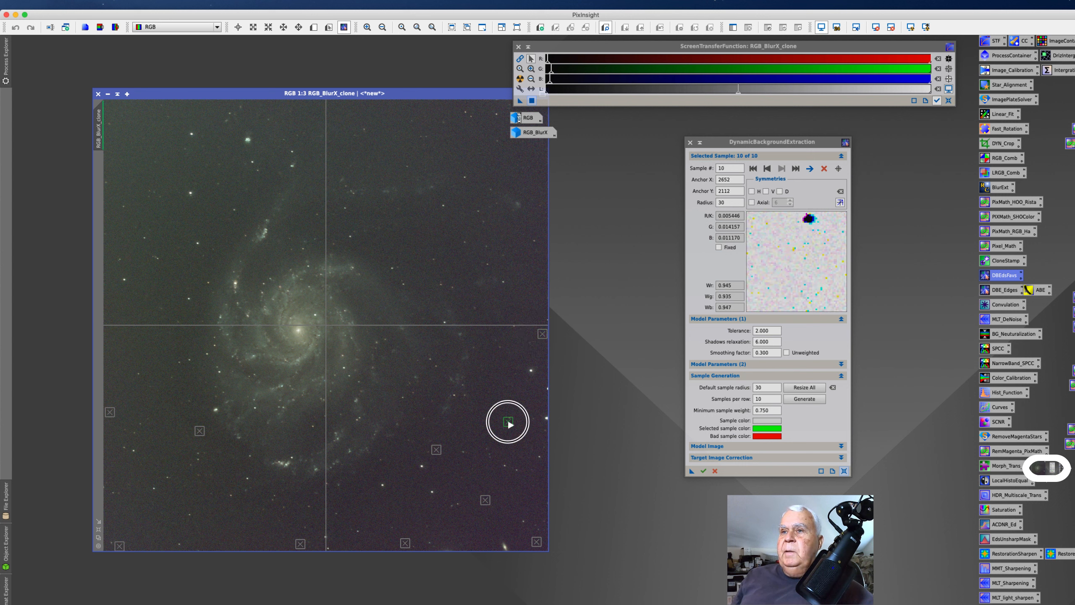
{"action": "left_click", "coordinate": [409, 241]}
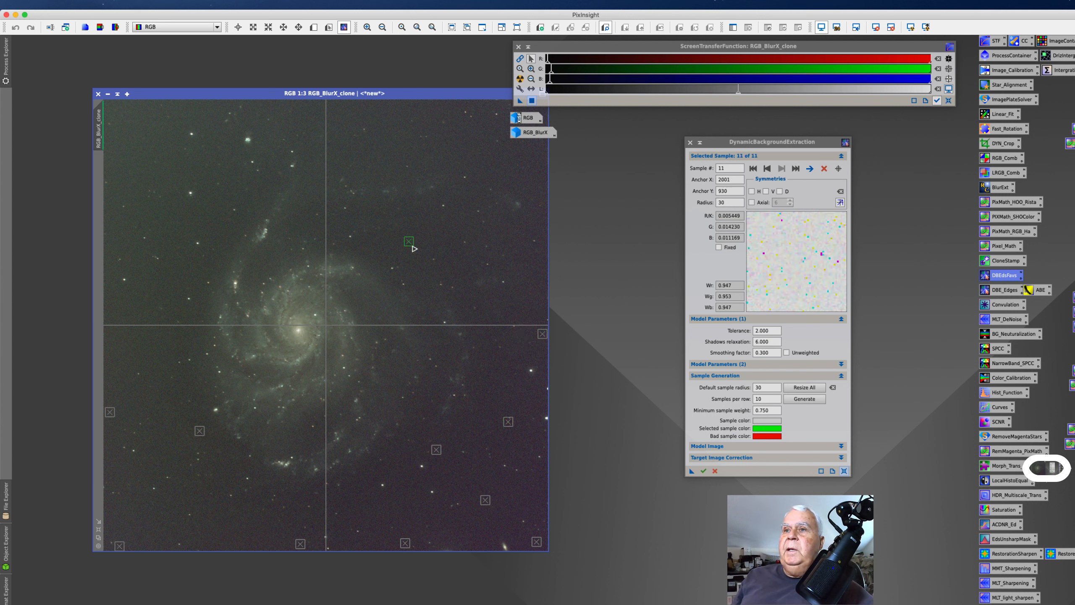
{"action": "left_click", "coordinate": [462, 275]}
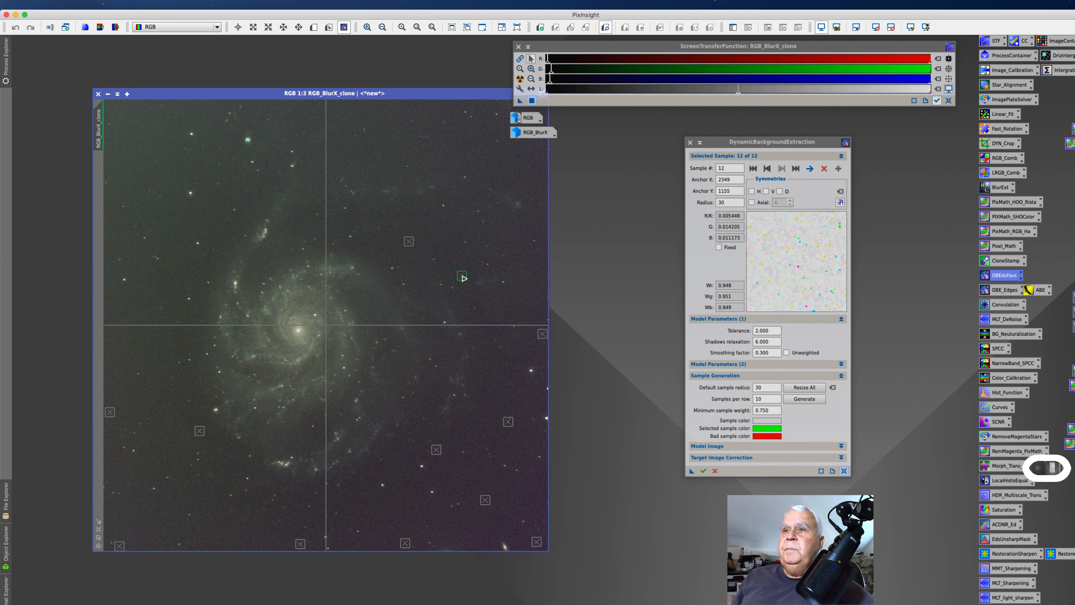
Place four background samples around the image's upper right: one on the top edge, one in the corner, and two down the right edge
{"action": "left_click", "coordinate": [479, 108]}
{"action": "left_click_drag", "start_coordinate": [403, 94], "coordinate": [341, 85]}
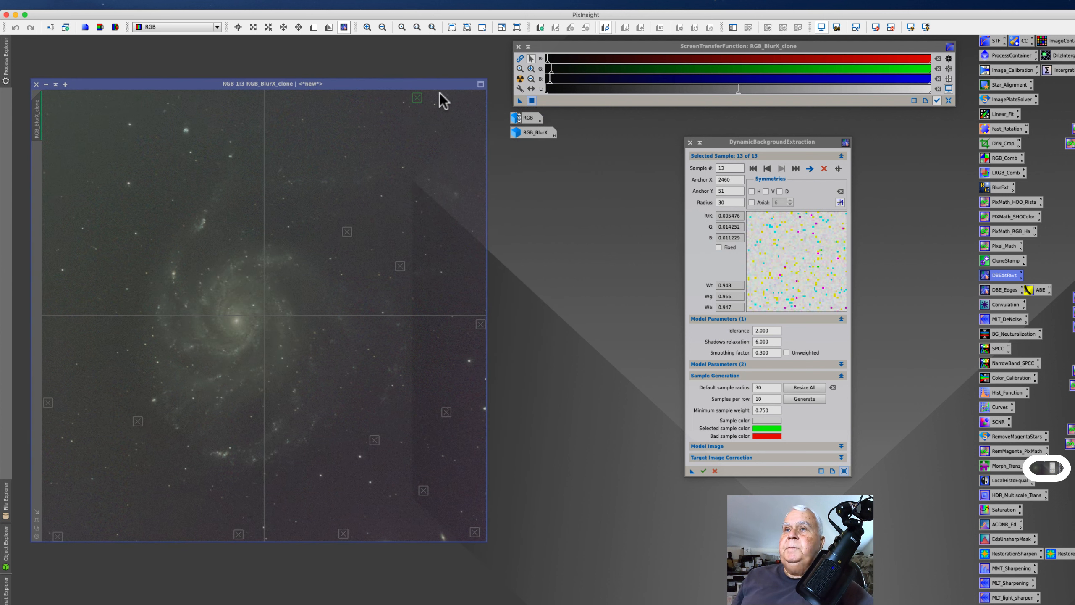
{"action": "left_click", "coordinate": [480, 97]}
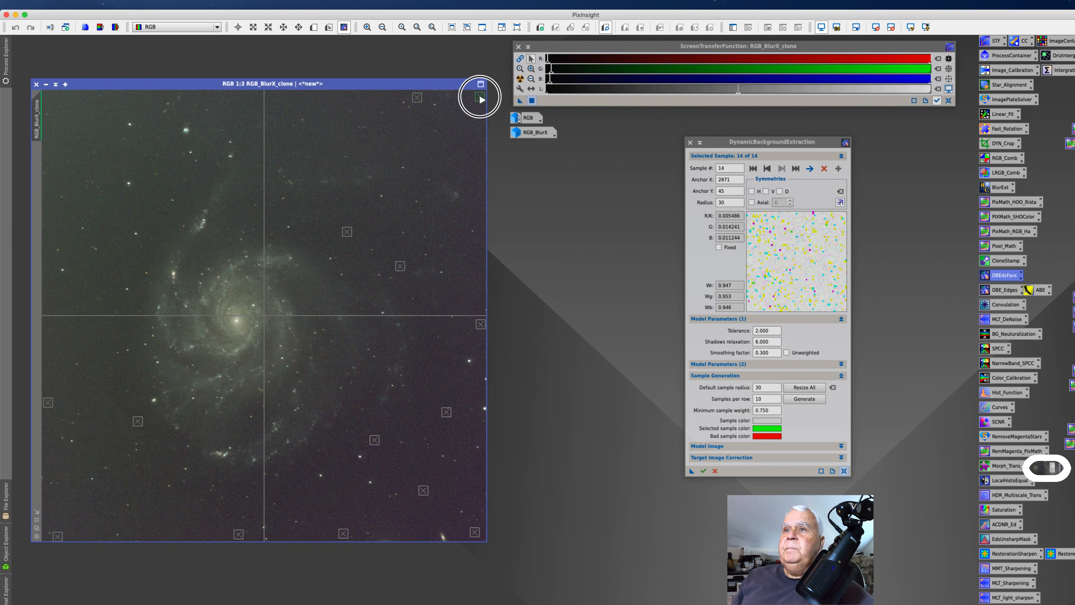
{"action": "left_click", "coordinate": [479, 174]}
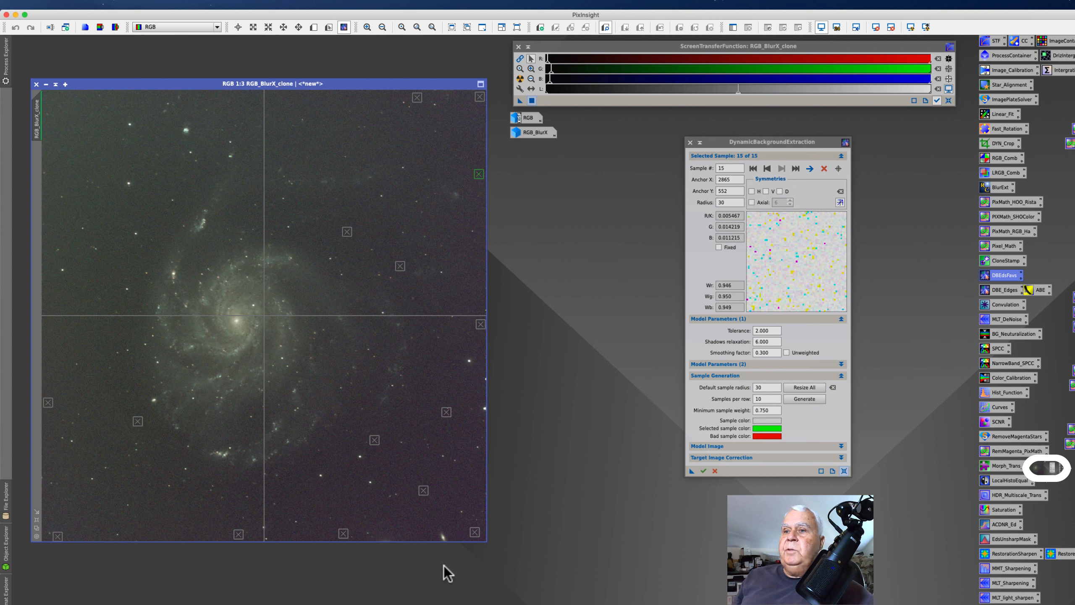
{"action": "left_click", "coordinate": [476, 252]}
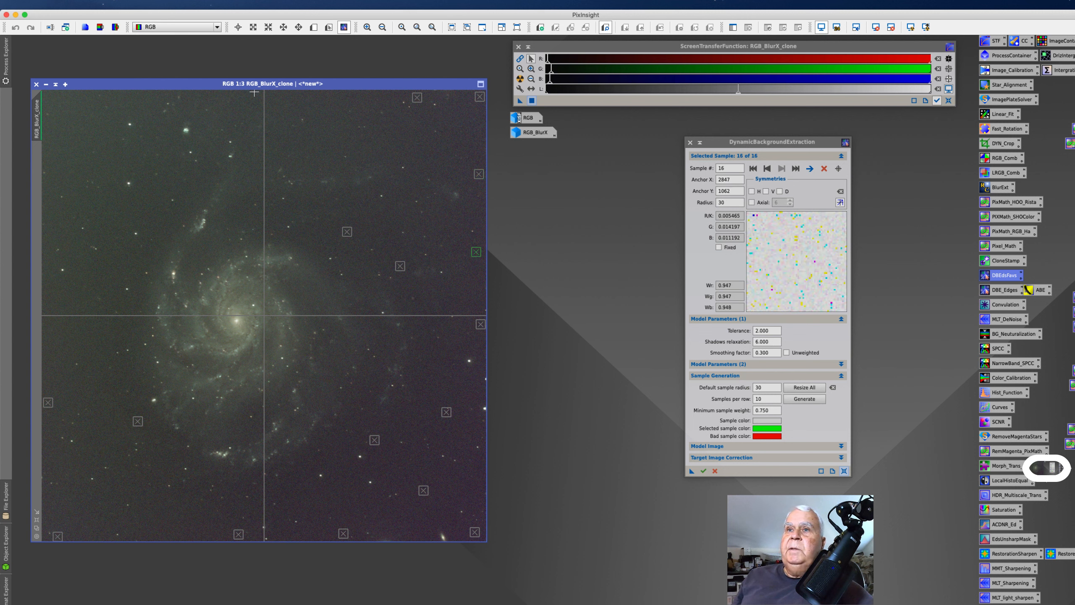
Place four background samples at the image's top centre, top-left corner, upper left edge, and in the dark sky upper left of the galaxy
{"action": "left_click", "coordinate": [280, 97]}
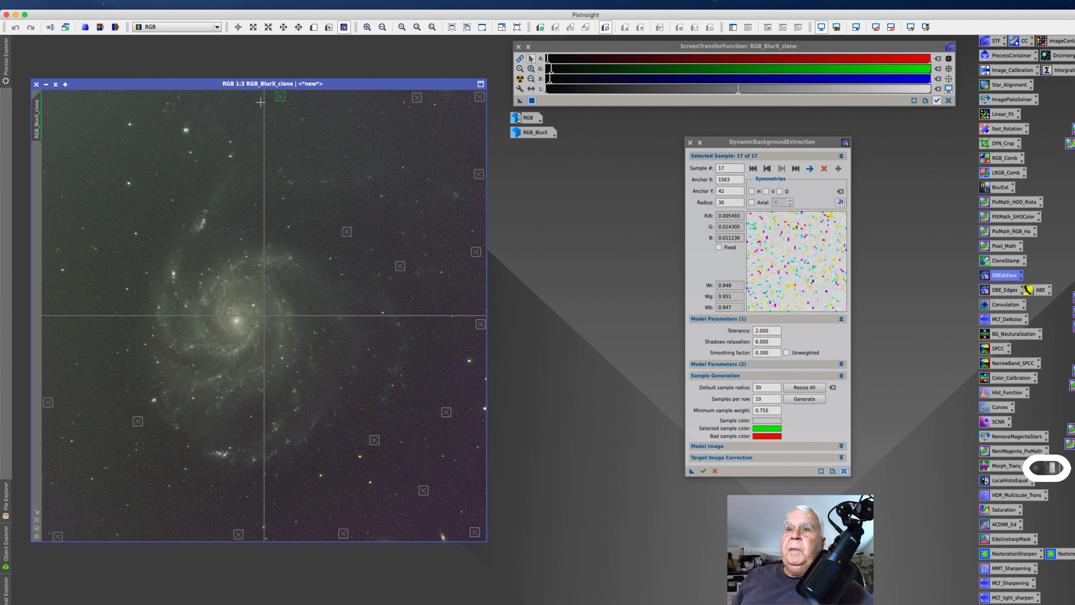
{"action": "left_click", "coordinate": [59, 98]}
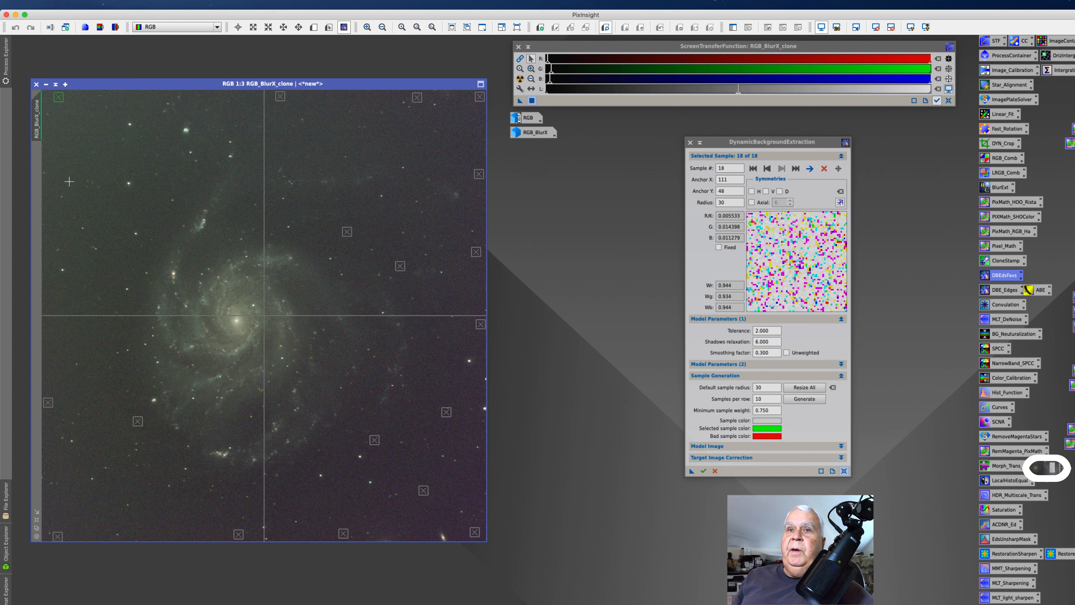
{"action": "left_click", "coordinate": [52, 212]}
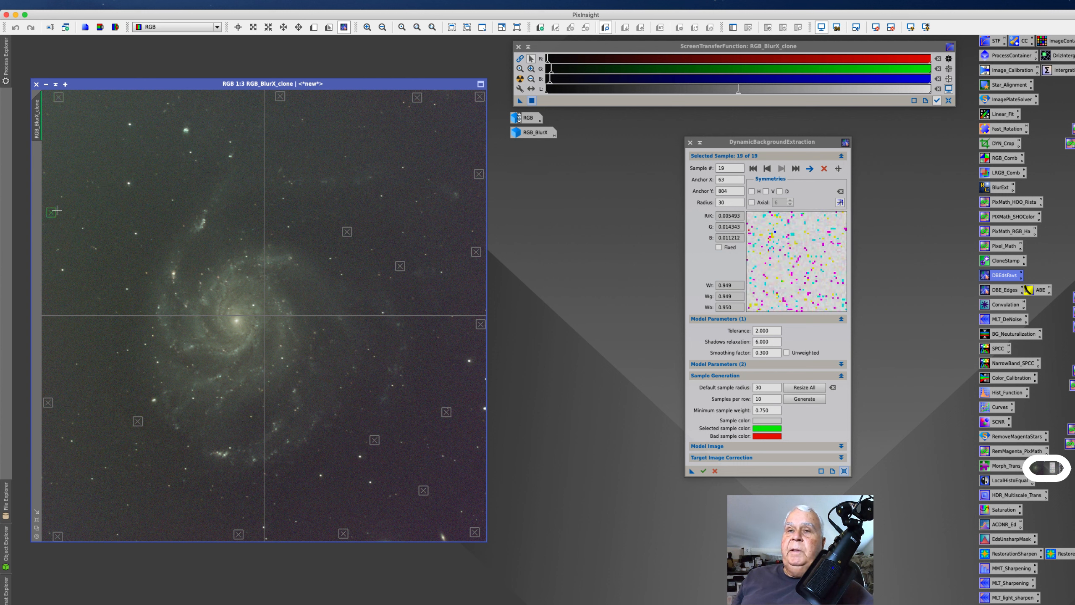
{"action": "left_click", "coordinate": [107, 167]}
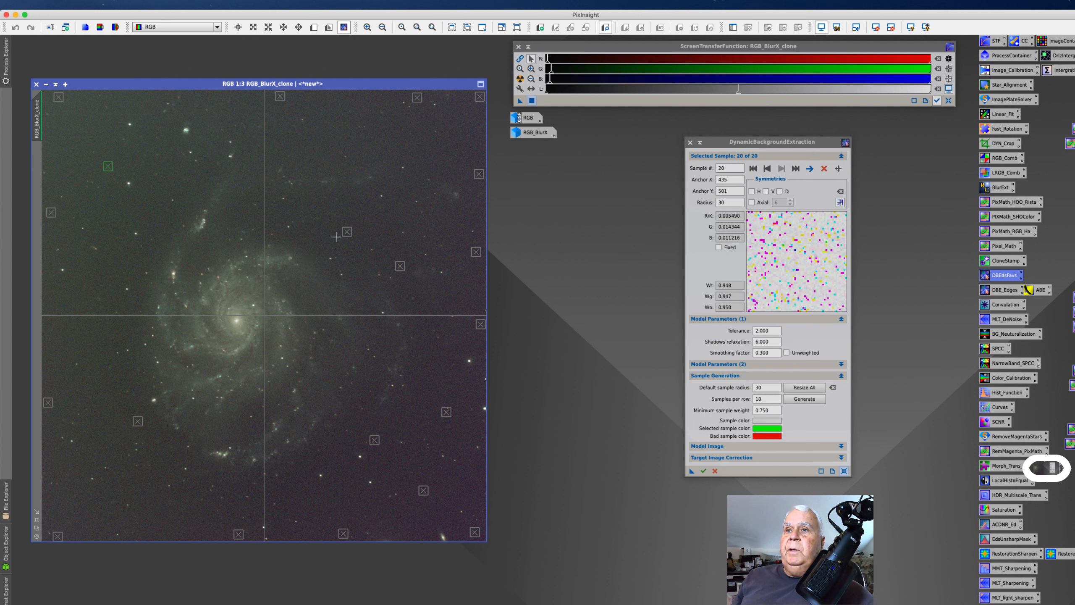
Move the background sample nearest the galaxy's upper right further up into dark sky, and add one near the image's lower left
{"action": "left_click", "coordinate": [347, 232]}
{"action": "left_click_drag", "start_coordinate": [347, 232], "coordinate": [356, 144]}
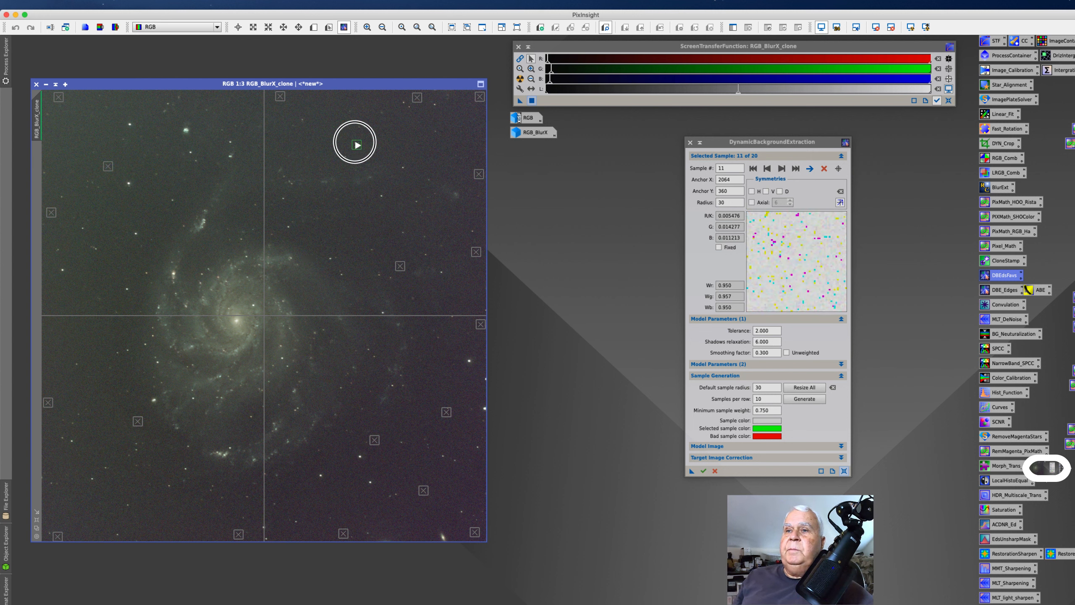
{"action": "mouse_move", "coordinate": [9, 591]}
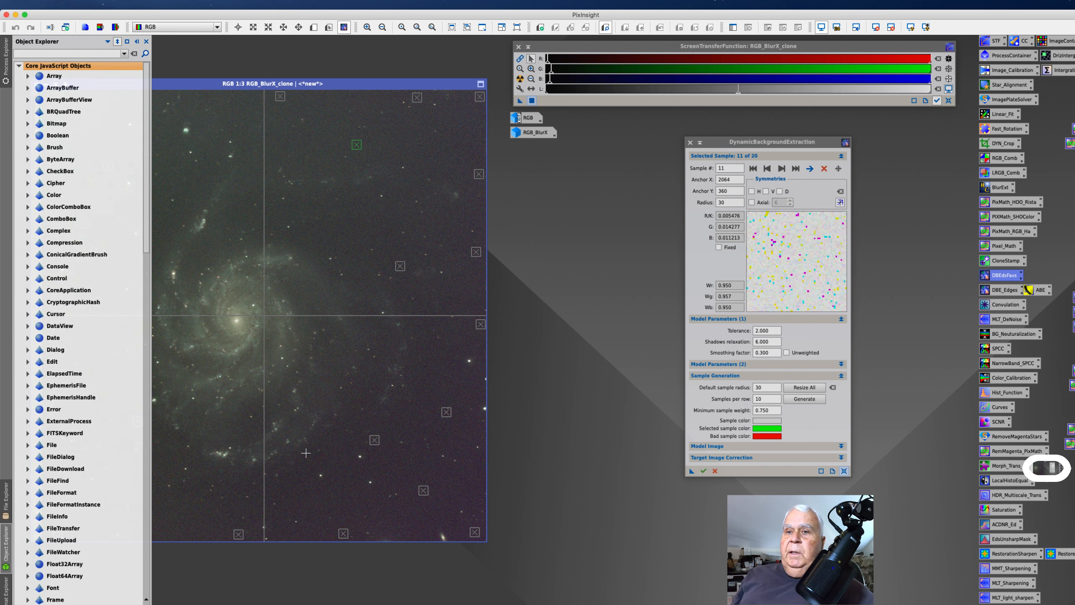
{"action": "left_click", "coordinate": [163, 519]}
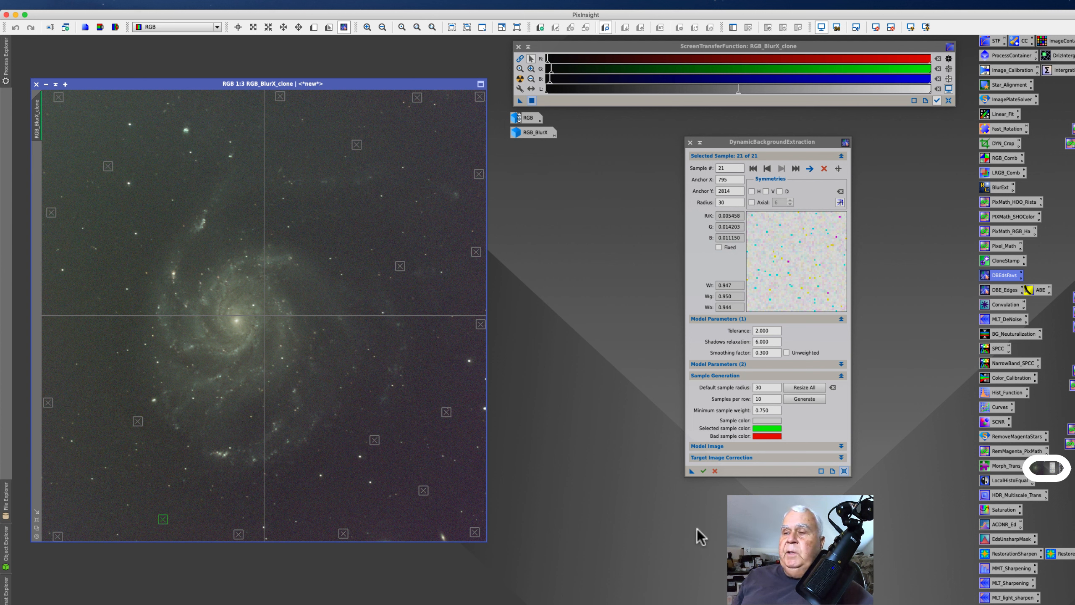
Set the target image correction to Division with Normalize enabled
{"action": "left_click", "coordinate": [842, 457]}
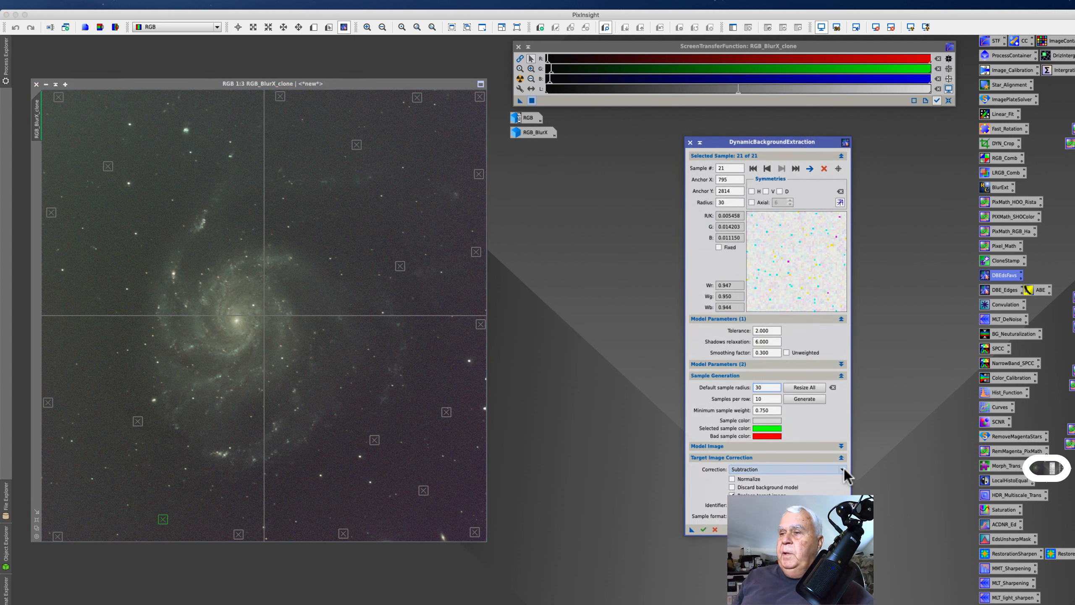
{"action": "left_click", "coordinate": [840, 469]}
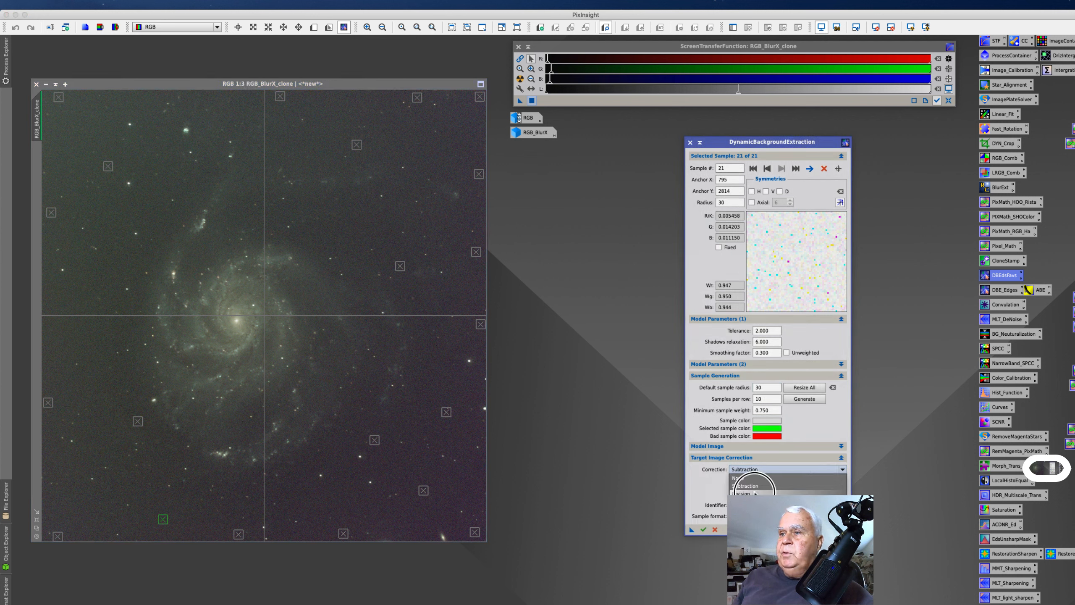
{"action": "left_click", "coordinate": [757, 493]}
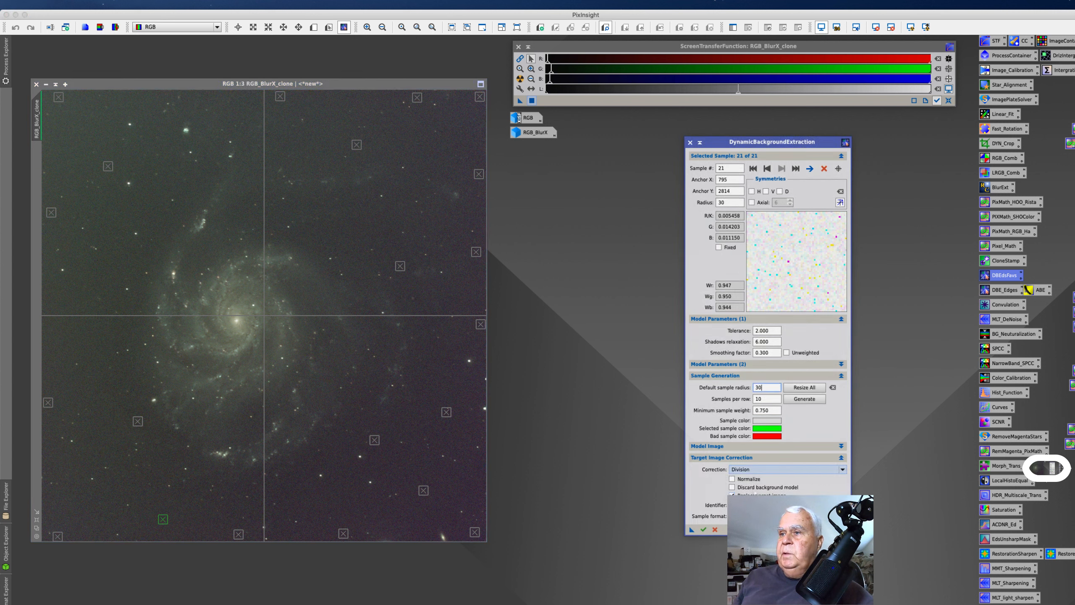
{"action": "left_click", "coordinate": [732, 478]}
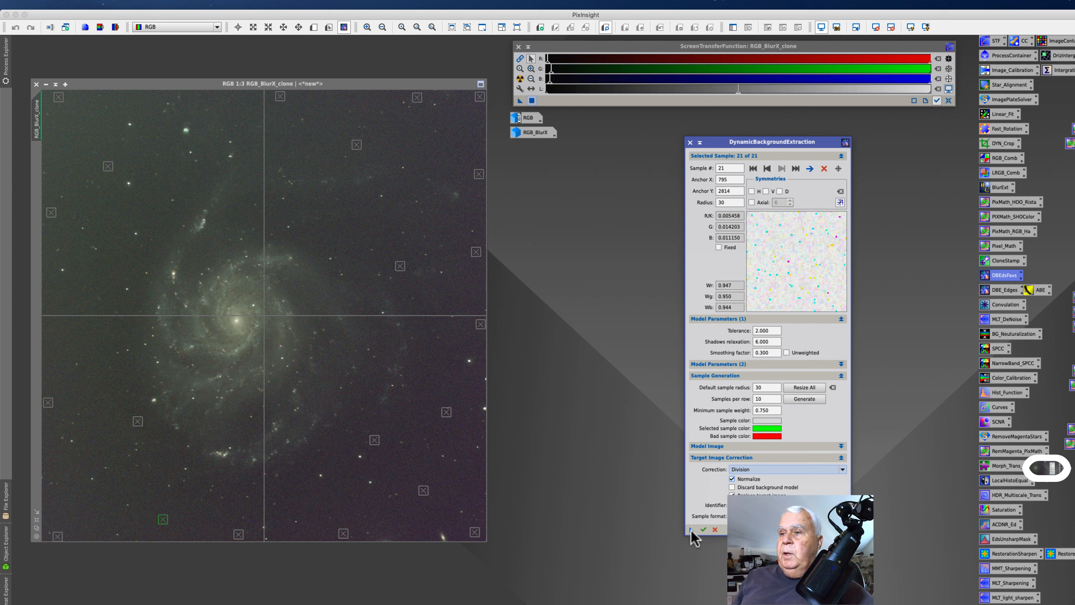
Save the DynamicBackgroundExtraction instance as a workspace process icon and rename it DBEM101
{"action": "left_click_drag", "start_coordinate": [691, 530], "coordinate": [549, 542]}
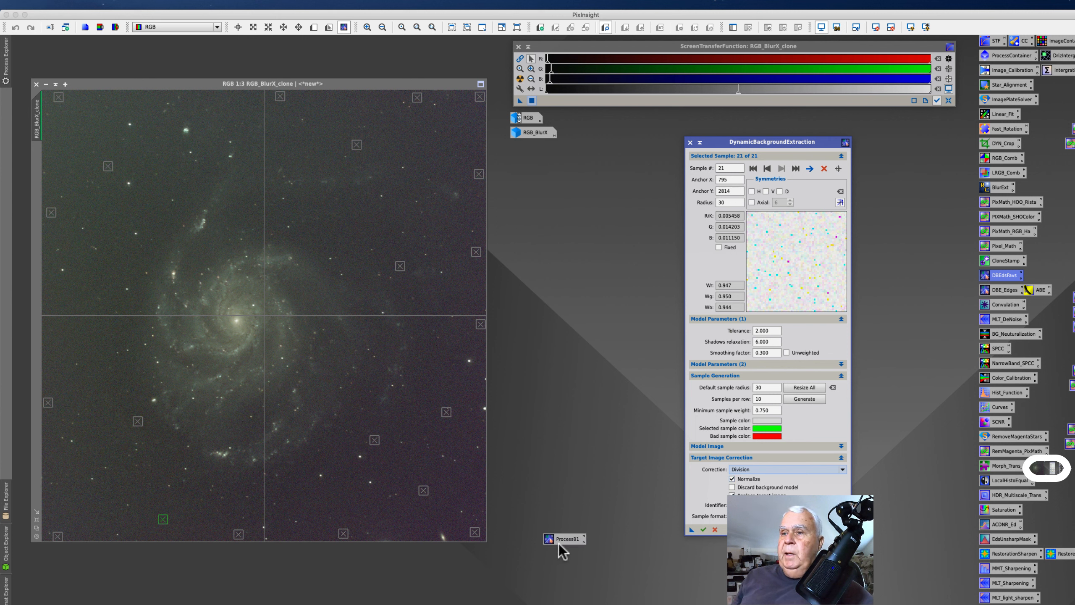
{"action": "right_click", "coordinate": [558, 543]}
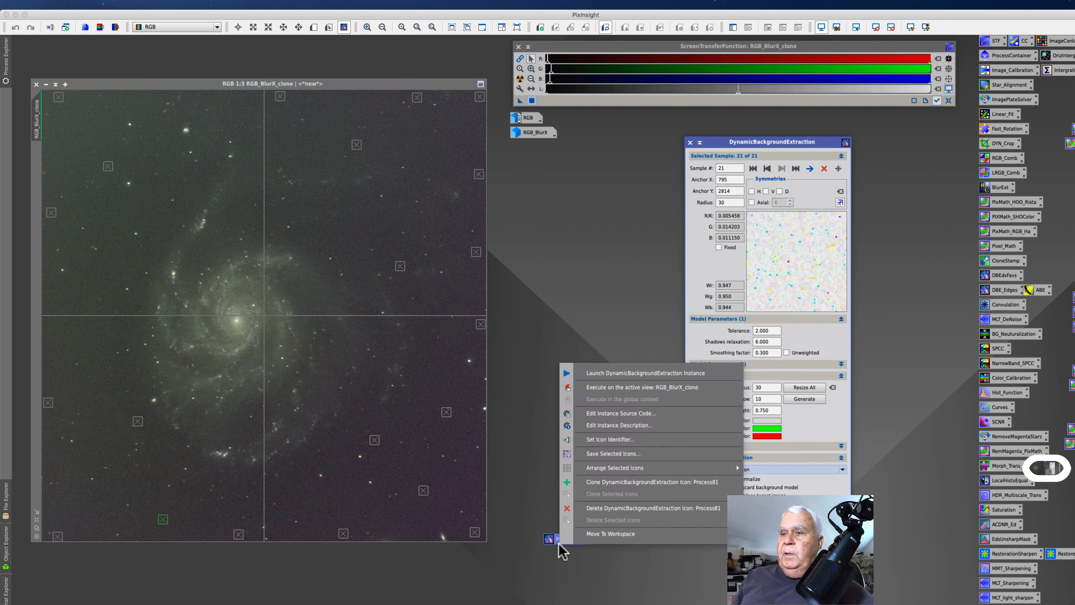
{"action": "left_click", "coordinate": [603, 440]}
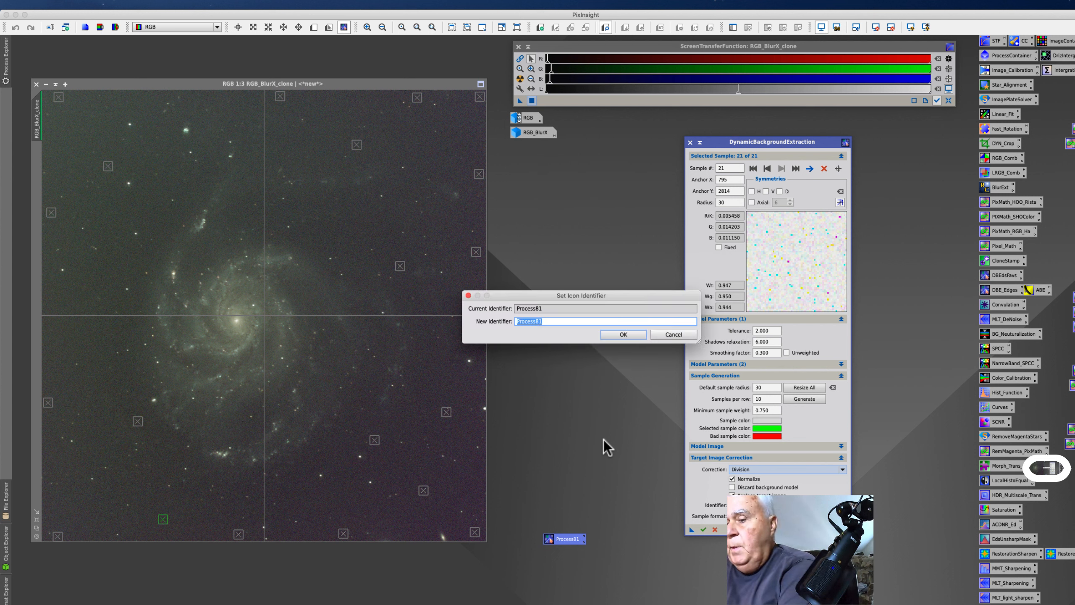
{"action": "type", "text": "DBEM"}
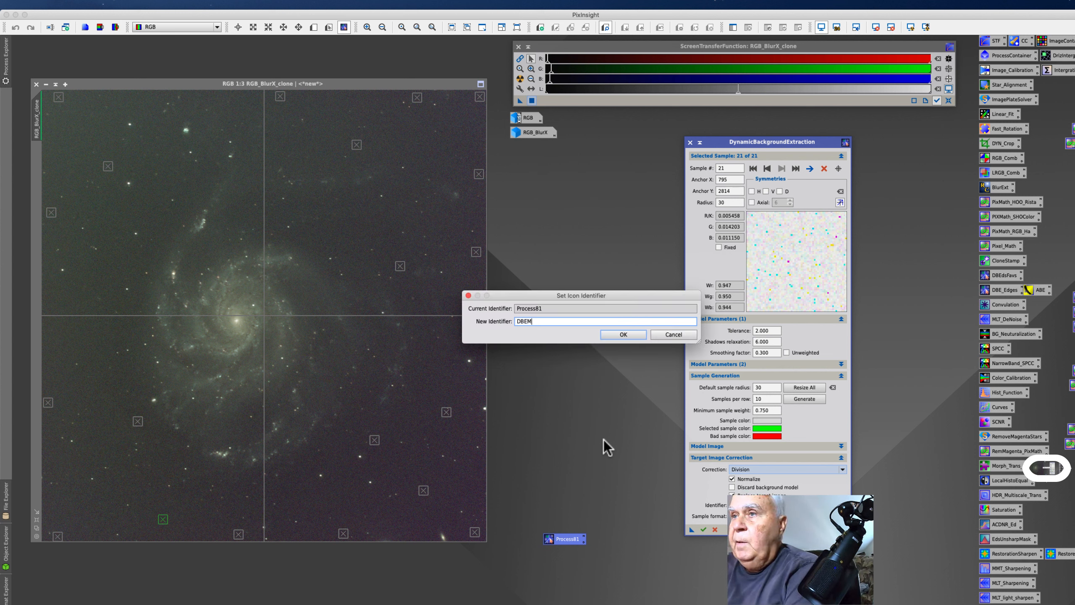
{"action": "type", "text": "101"}
{"action": "key", "text": "Return"}
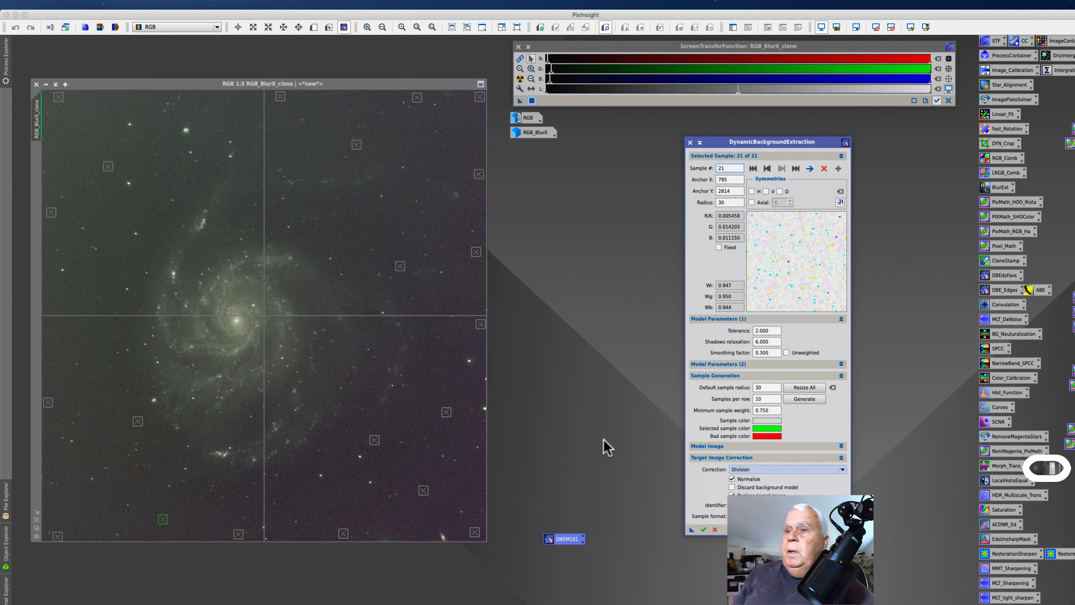
Apply the extraction to RGB_BlurX_clone, auto-stretch the generated background model for inspection, and close the model
{"action": "left_click_drag", "start_coordinate": [693, 530], "coordinate": [423, 339]}
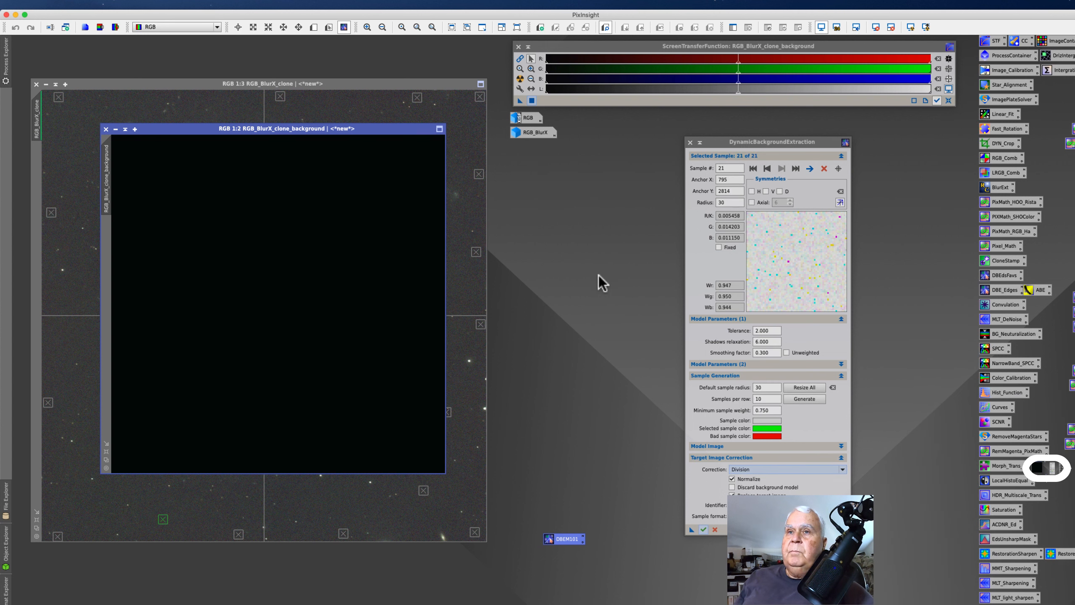
{"action": "left_click", "coordinate": [520, 80]}
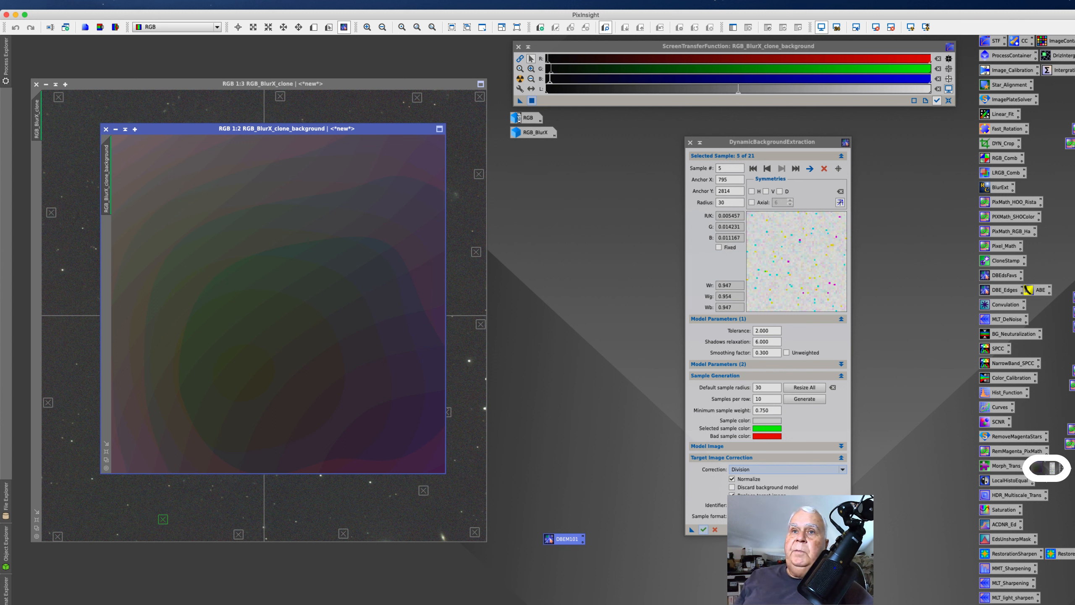
{"action": "left_click", "coordinate": [106, 129]}
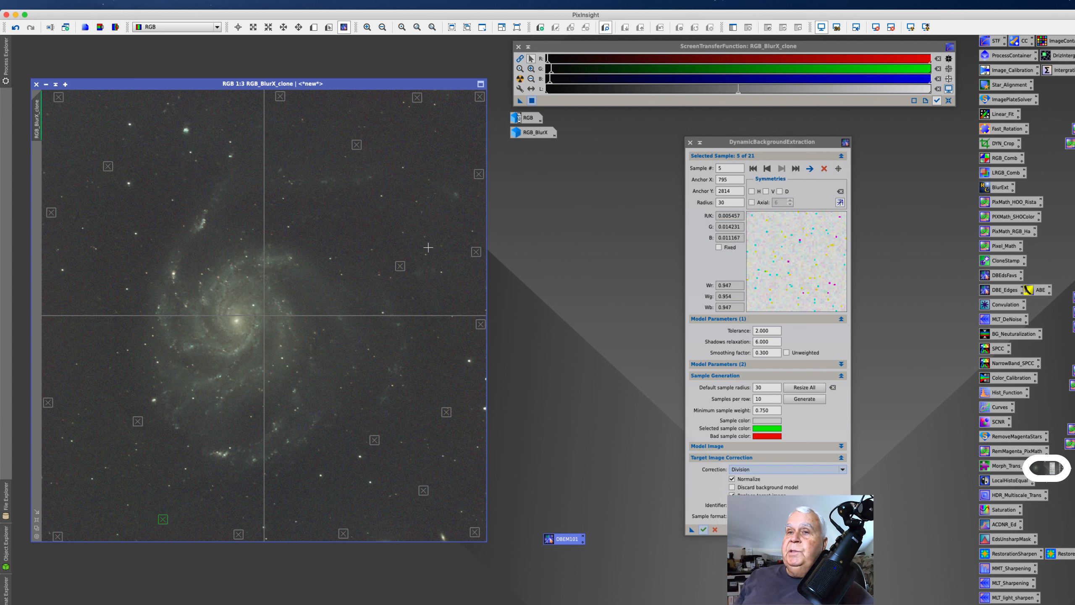
Close DynamicBackgroundExtraction and place the DBEM101 process icon beside DBEdsFavs
{"action": "left_click", "coordinate": [693, 146]}
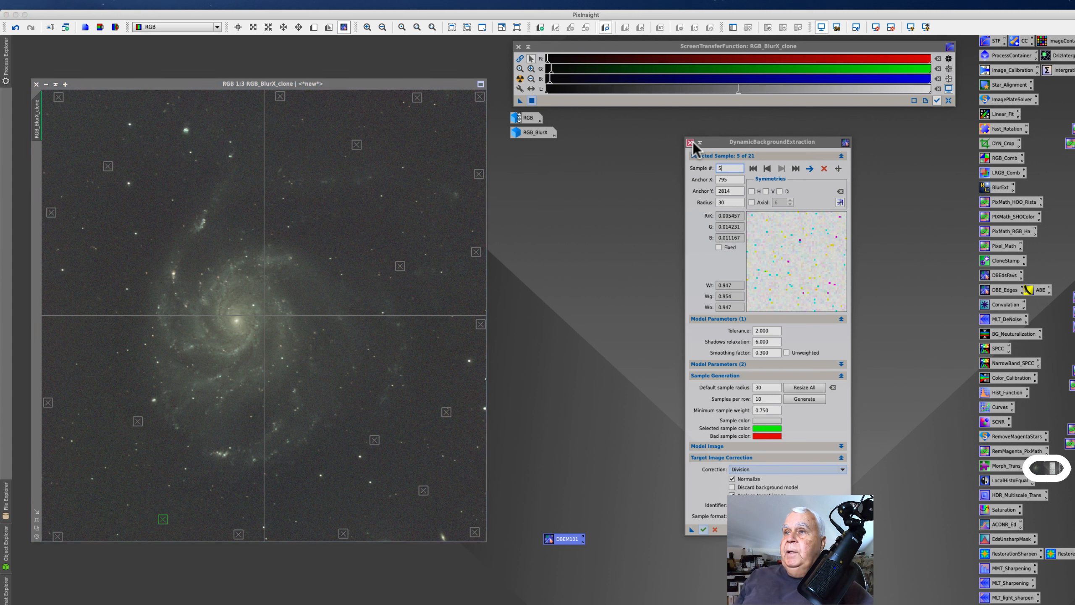
{"action": "left_click", "coordinate": [691, 143]}
{"action": "left_click", "coordinate": [623, 330]}
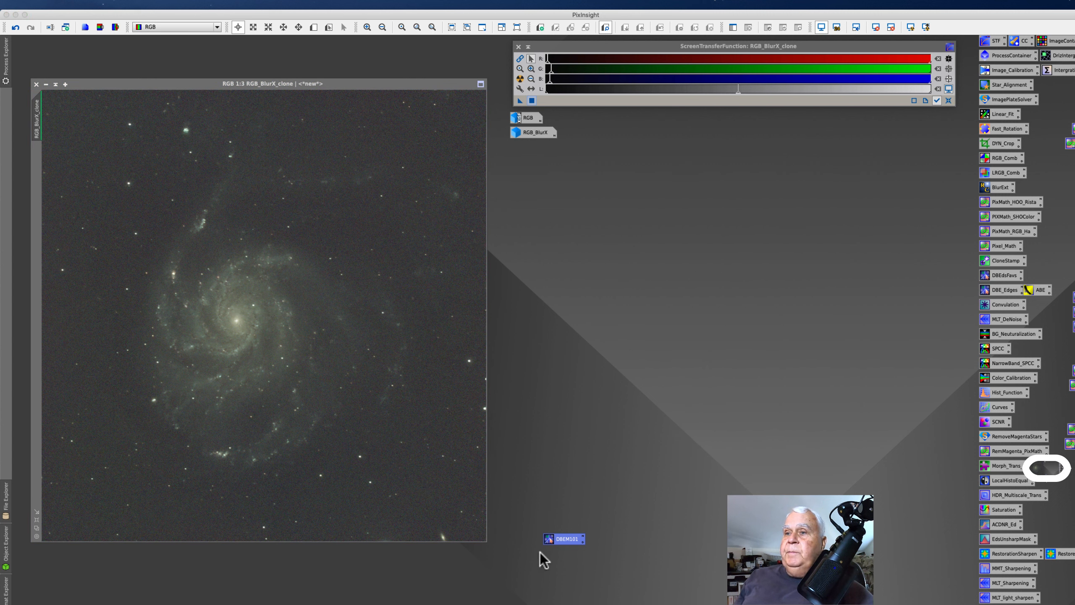
{"action": "left_click_drag", "start_coordinate": [556, 539], "coordinate": [950, 282]}
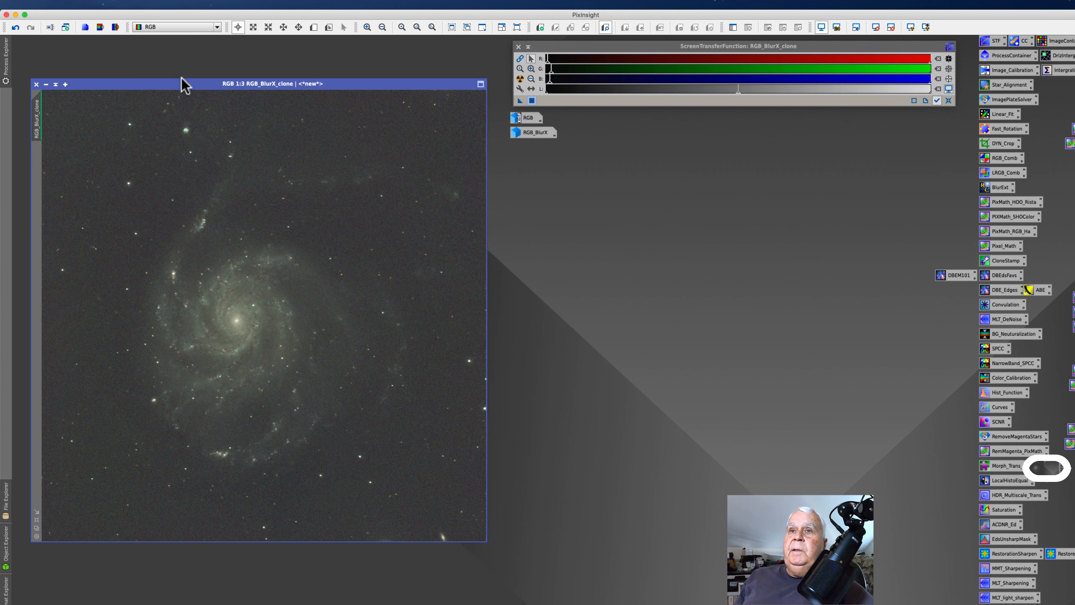
Shift the background-corrected image window and clone the RGB_BlurX_clone image
{"action": "left_click_drag", "start_coordinate": [189, 86], "coordinate": [241, 96]}
{"action": "left_click_drag", "start_coordinate": [99, 145], "coordinate": [52, 153]}
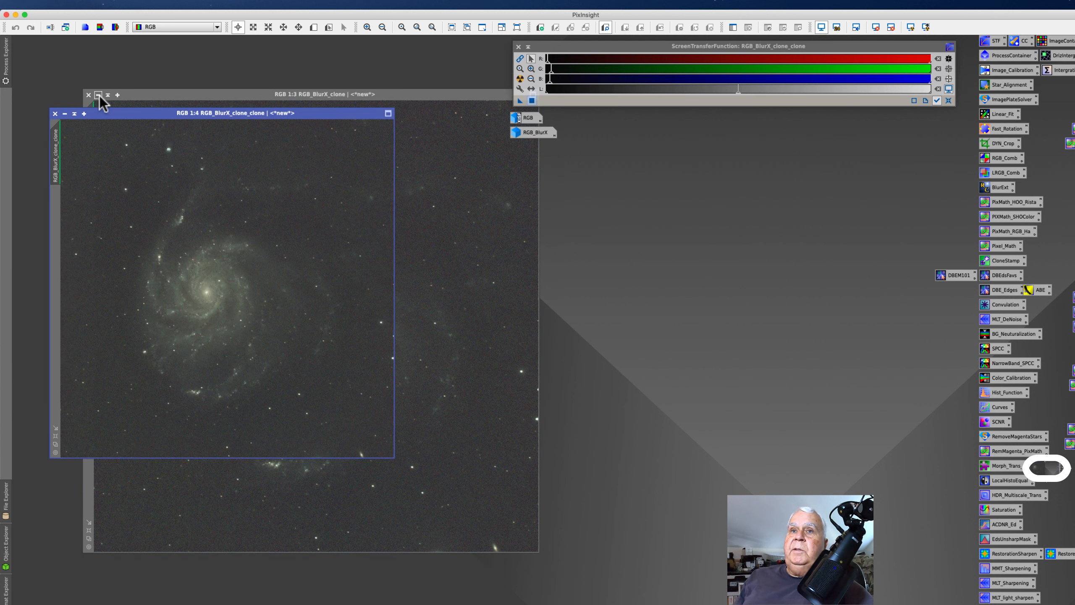
Rename RGB_BlurX_clone as RGB_BlurX_DBE, then minimise it and place its icon beneath RGB_BlurX
{"action": "left_click", "coordinate": [129, 94]}
{"action": "right_click", "coordinate": [87, 143]}
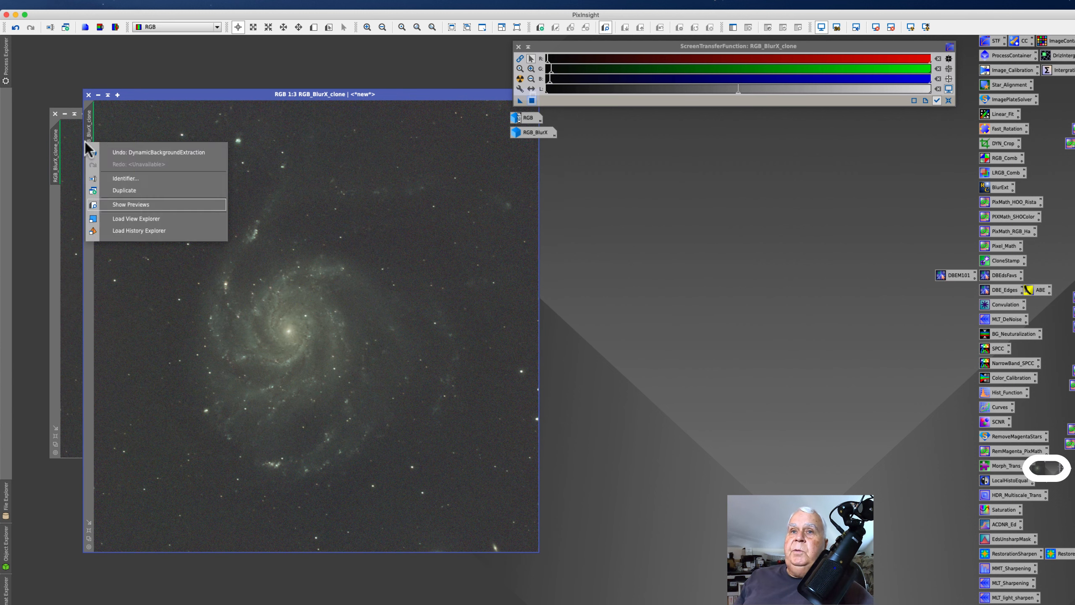
{"action": "left_click", "coordinate": [115, 179]}
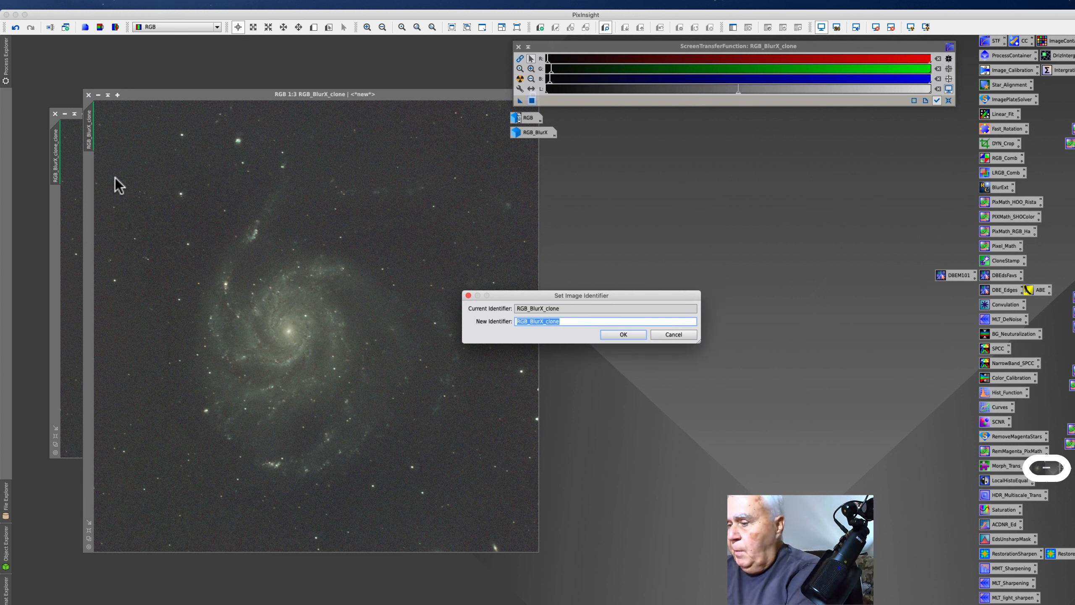
{"action": "key", "text": "Right"}
{"action": "key", "text": "BackSpace"}
{"action": "key", "text": "BackSpace"}
{"action": "key", "text": "BackSpace"}
{"action": "key", "text": "BackSpace"}
{"action": "key", "text": "BackSpace"}
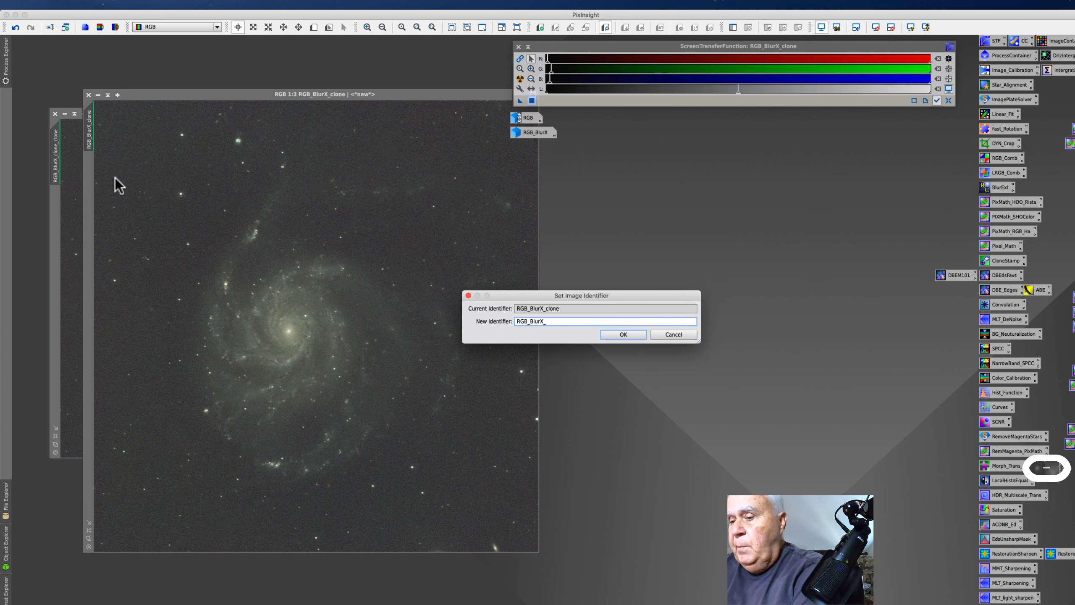
{"action": "type", "text": "DBE"}
{"action": "key", "text": "Return"}
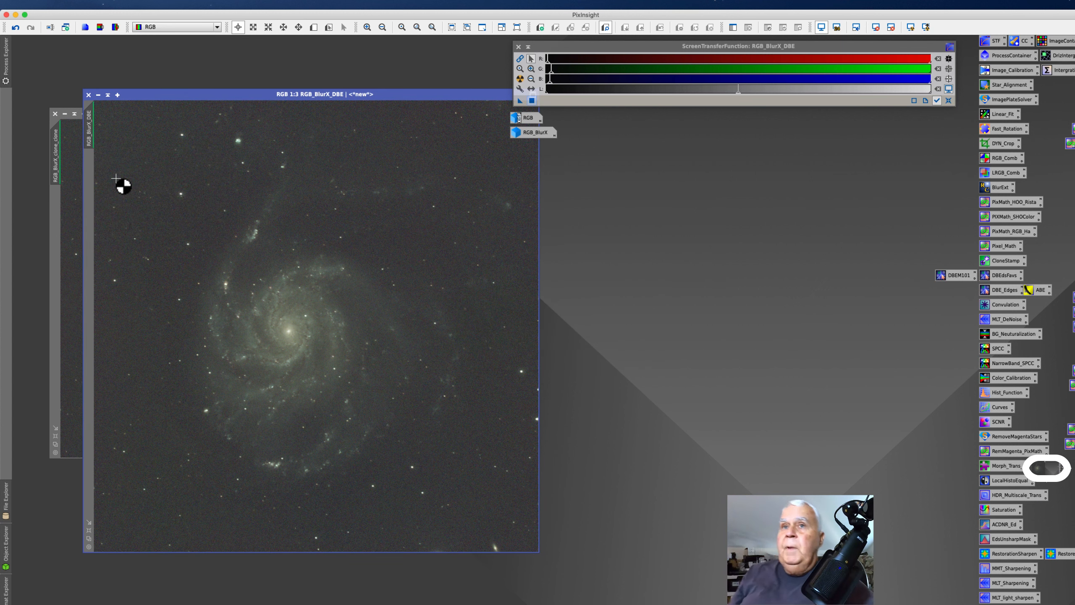
{"action": "left_click", "coordinate": [98, 96]}
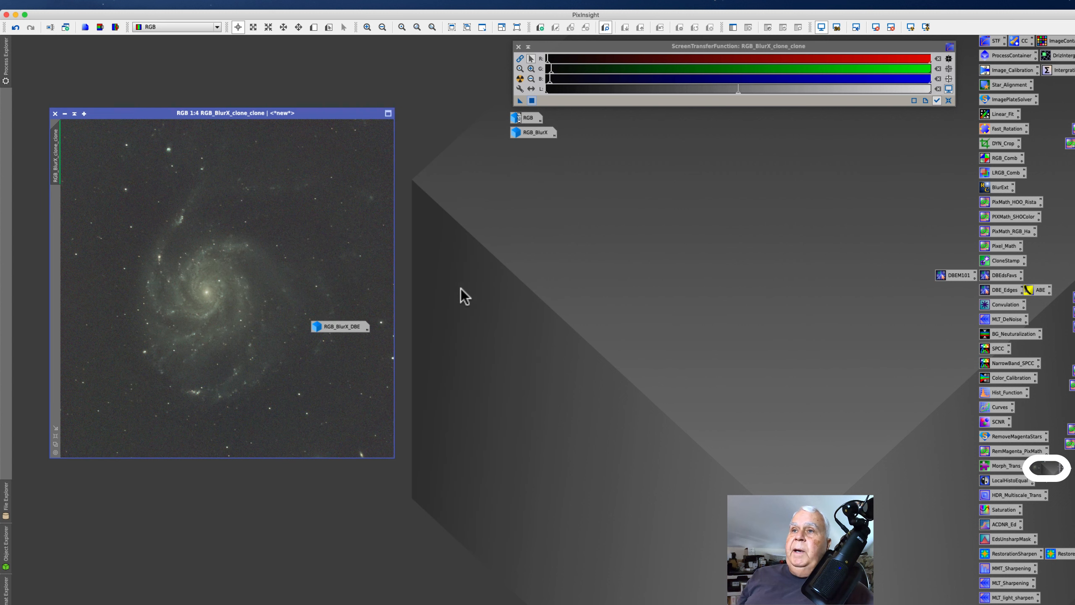
{"action": "left_click_drag", "start_coordinate": [341, 326], "coordinate": [541, 151]}
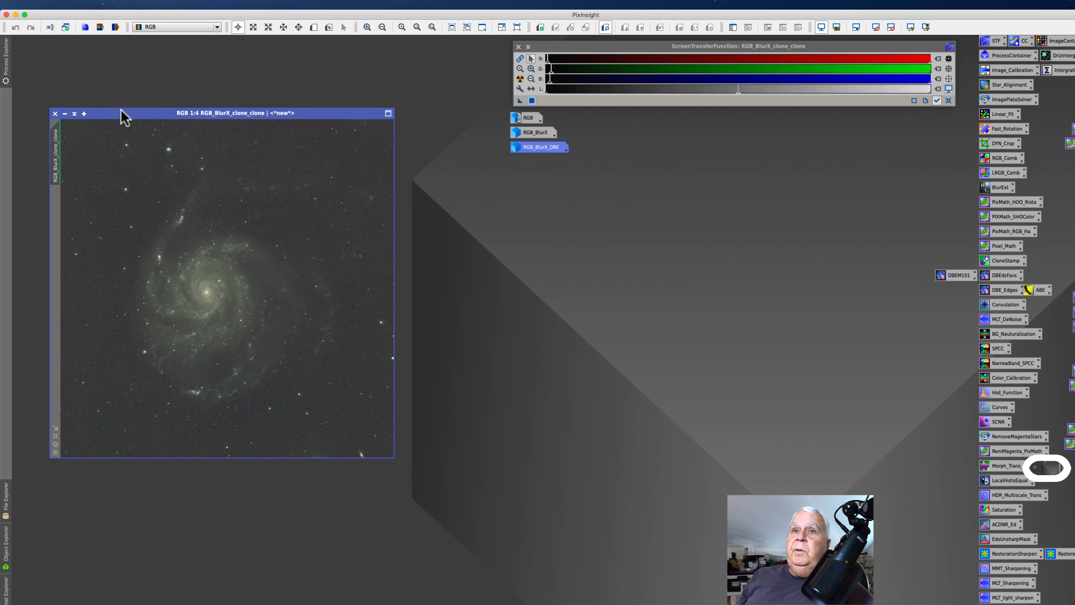
Enlarge the RGB_BlurX_clone_clone view and close that image without renaming it
{"action": "left_click_drag", "start_coordinate": [121, 110], "coordinate": [142, 96]}
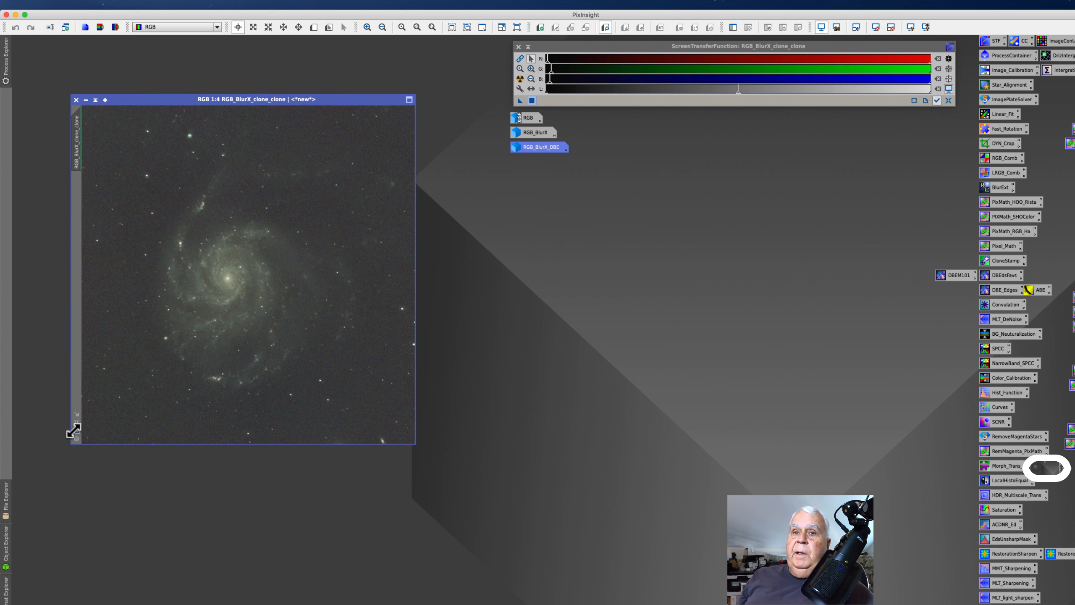
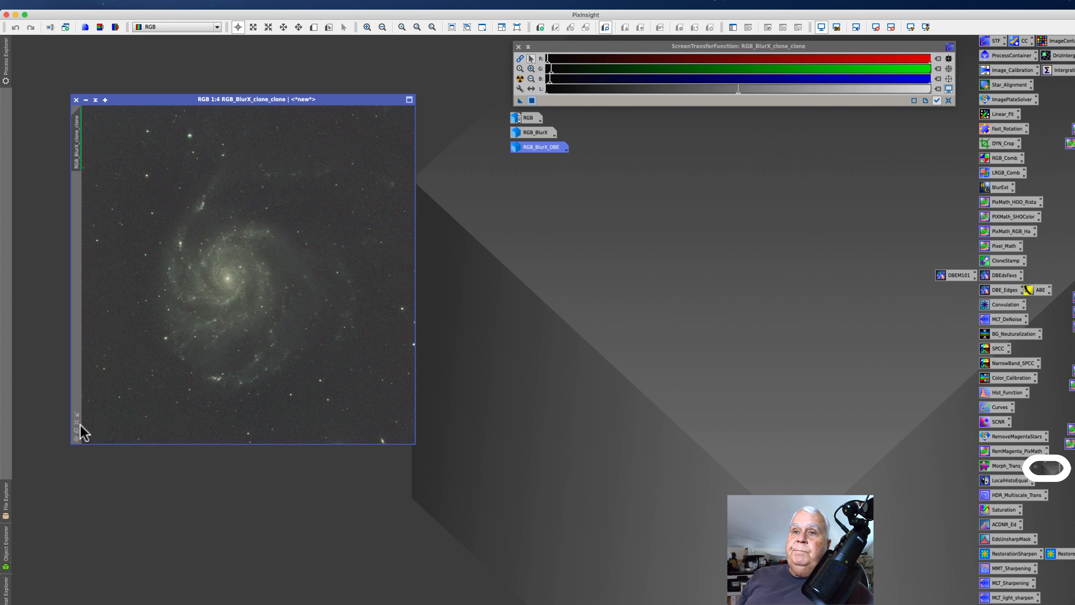
{"action": "left_click", "coordinate": [75, 424]}
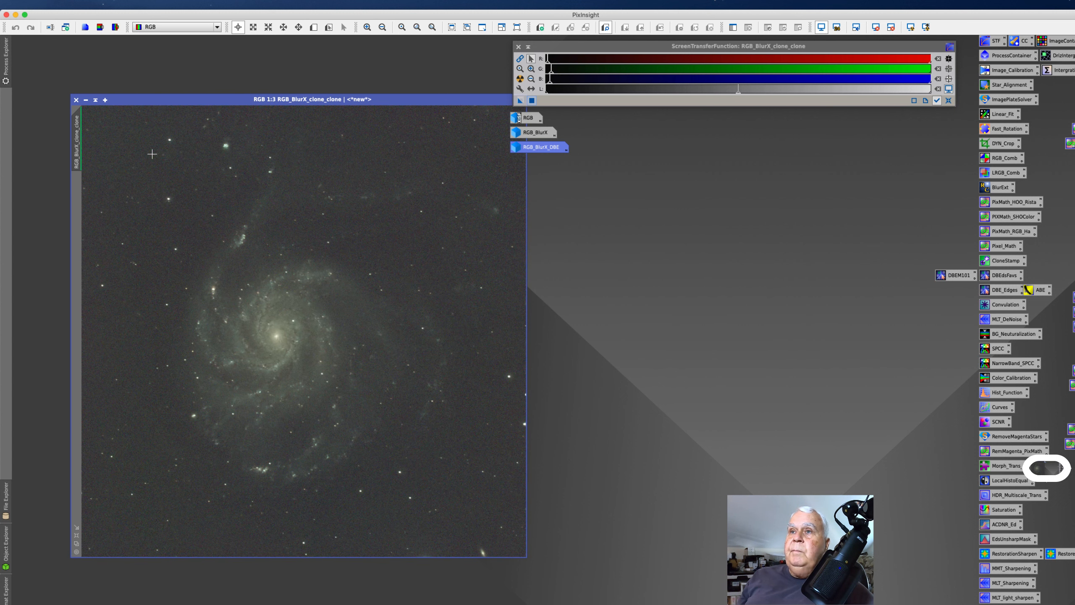
{"action": "right_click", "coordinate": [78, 158]}
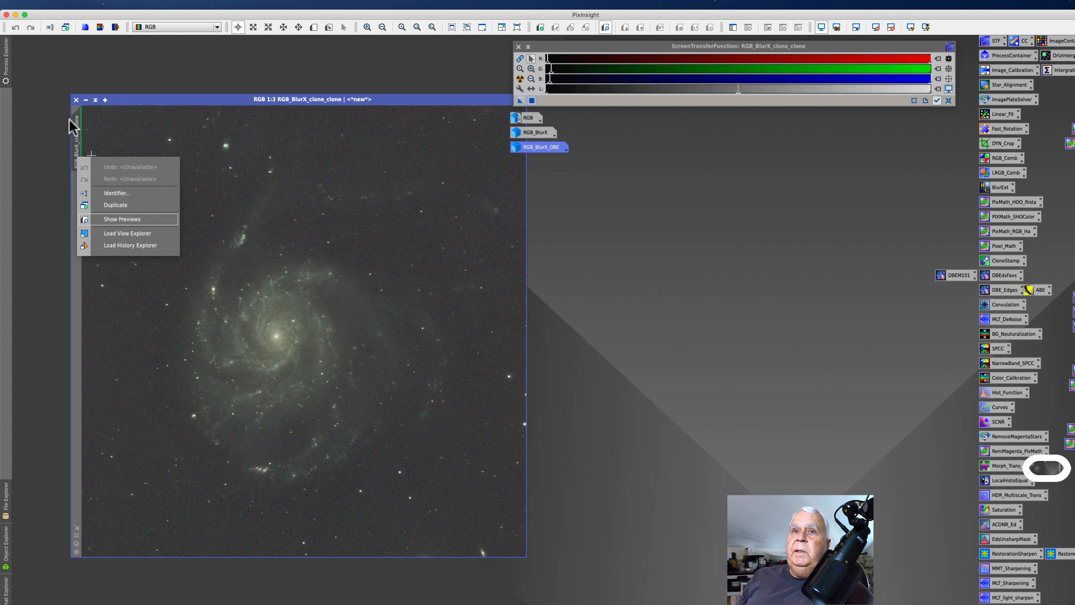
{"action": "left_click", "coordinate": [76, 104]}
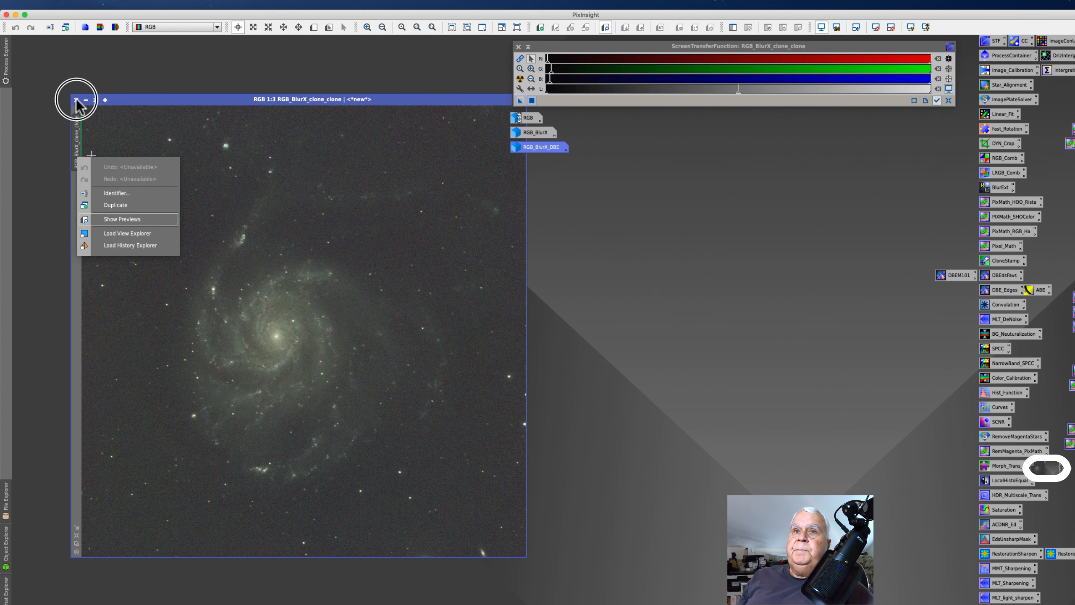
{"action": "left_click", "coordinate": [76, 101]}
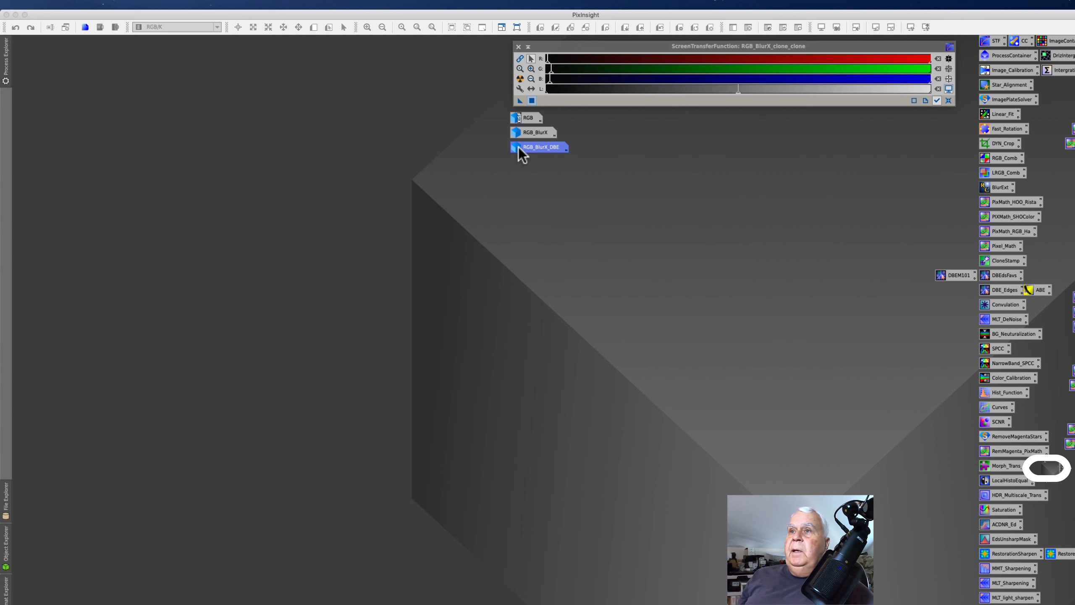
Restore RGB_BlurX_DBE, clone it onto the workspace, and minimise the original again
{"action": "double_click", "coordinate": [522, 147]}
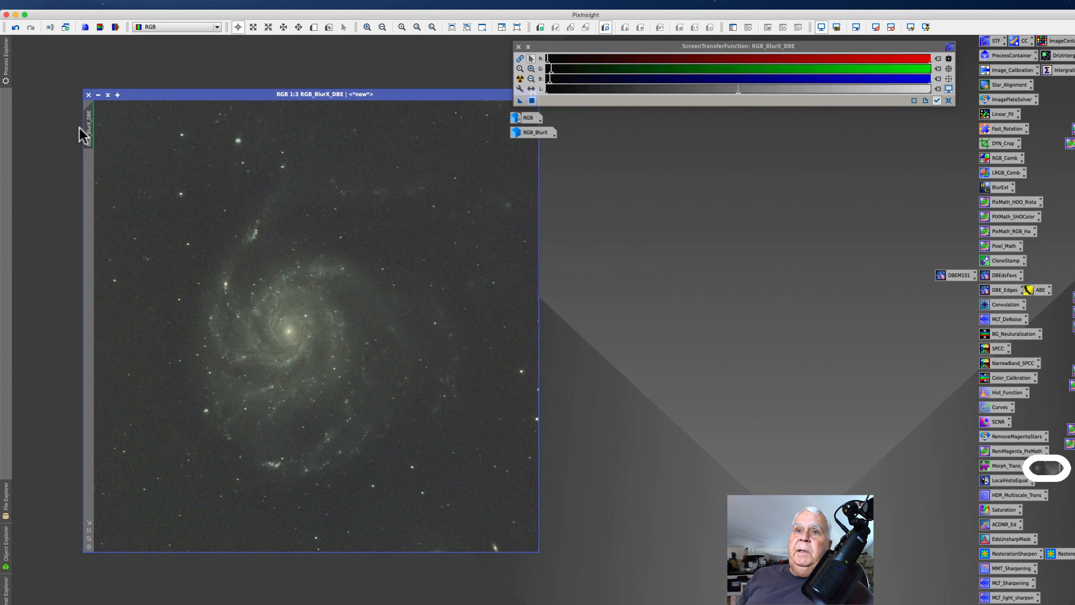
{"action": "left_click_drag", "start_coordinate": [86, 125], "coordinate": [142, 106]}
{"action": "left_click", "coordinate": [98, 95]}
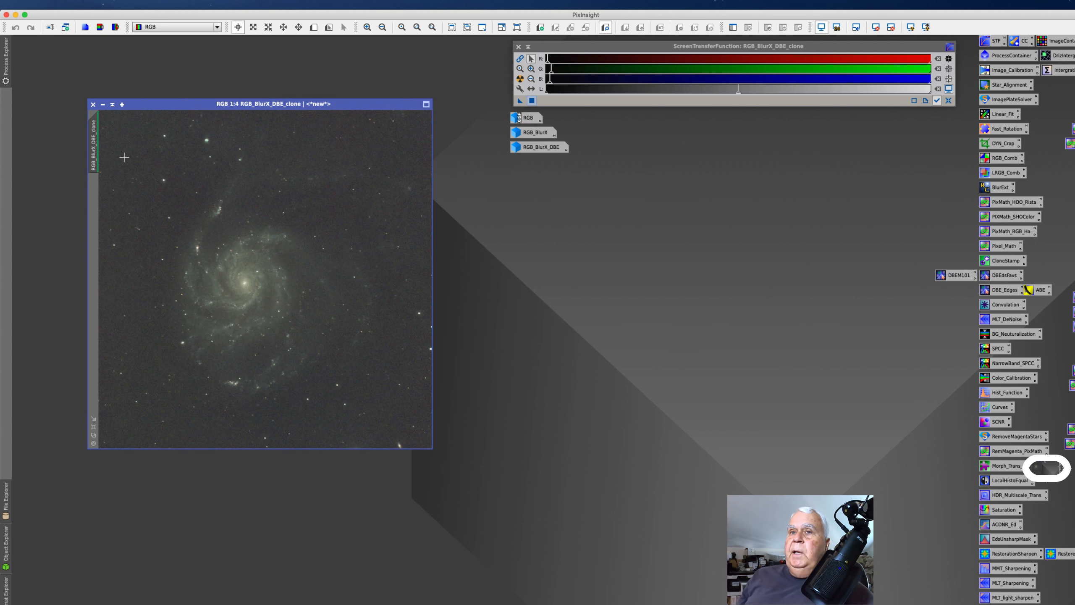
Inspect the RGB pixel values of the dark sky upper right of the galaxy in the clone
{"action": "left_click", "coordinate": [318, 179]}
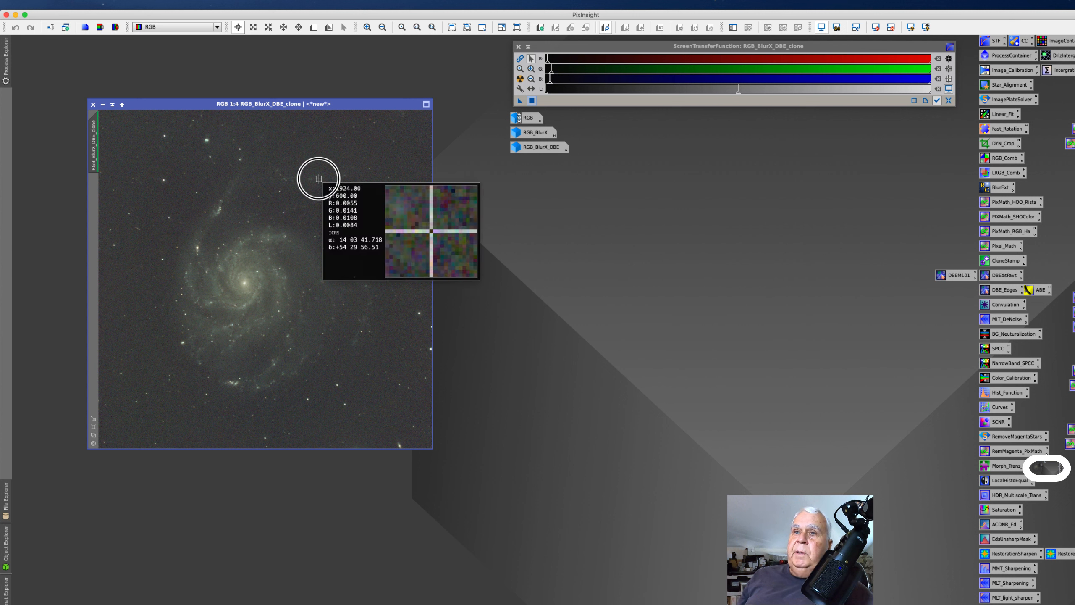
{"action": "left_click_drag", "start_coordinate": [318, 179], "coordinate": [315, 168]}
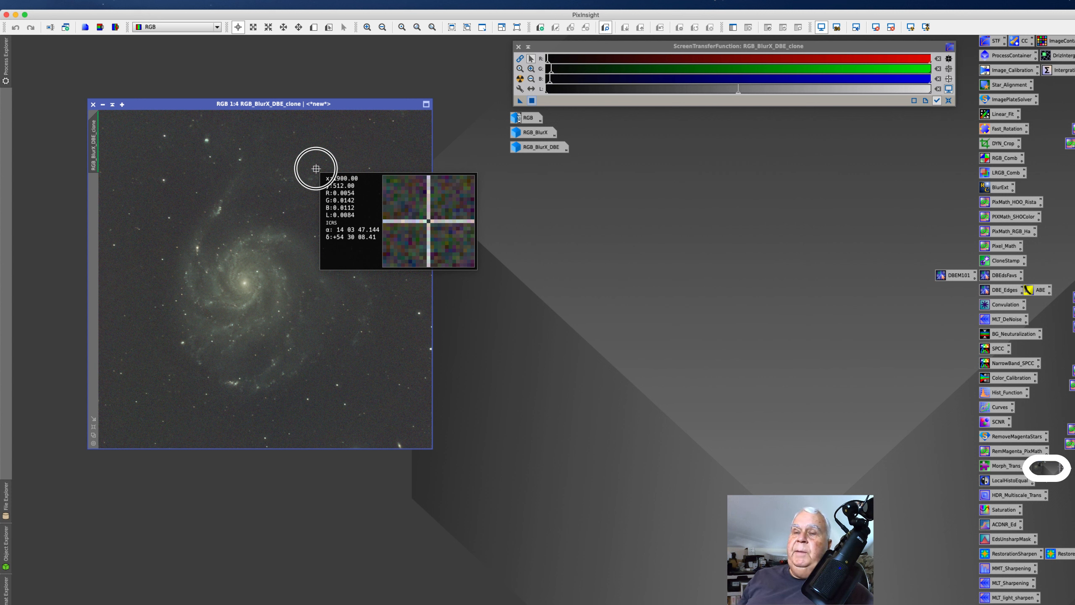
Examine the sky and galaxy core pixel values and the galaxy's colour cast in the clone at several magnifications
{"action": "left_click_drag", "start_coordinate": [316, 168], "coordinate": [318, 155]}
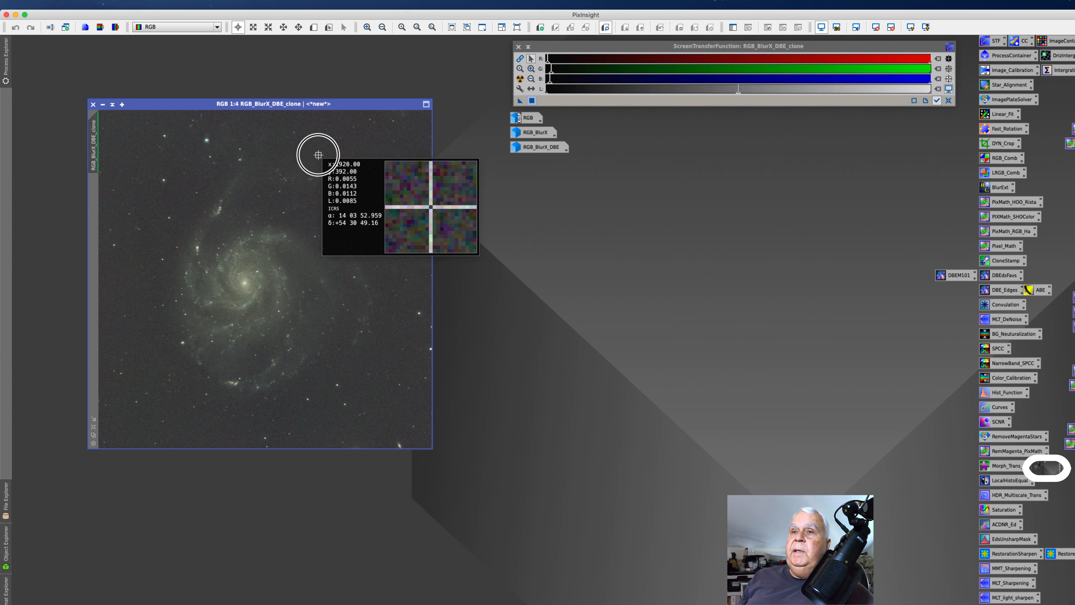
{"action": "left_click_drag", "start_coordinate": [318, 155], "coordinate": [244, 283]}
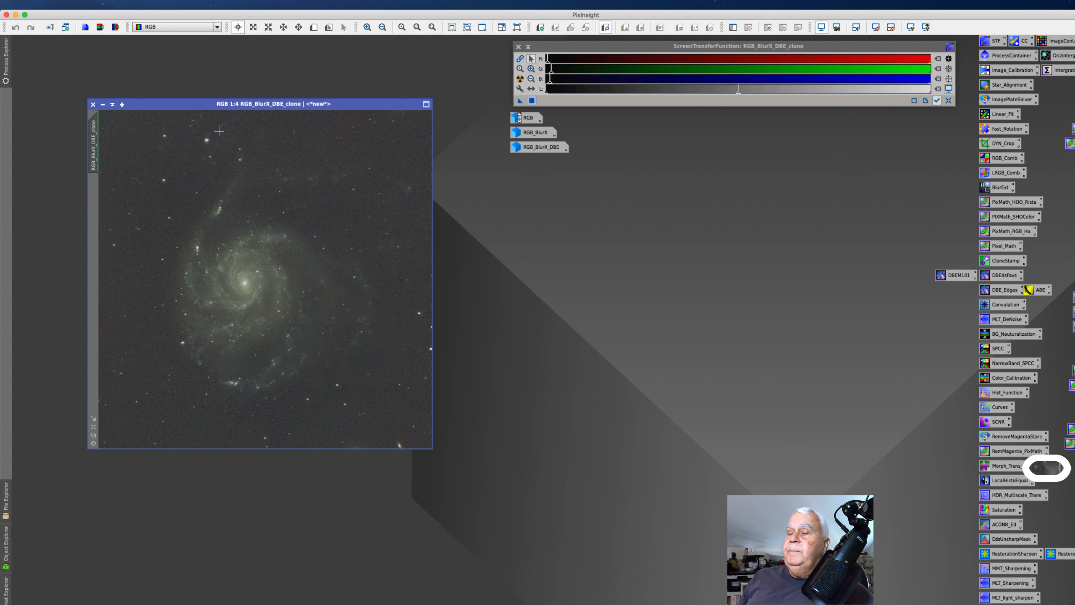
{"action": "left_click", "coordinate": [93, 427]}
{"action": "left_click_drag", "start_coordinate": [185, 106], "coordinate": [181, 68]}
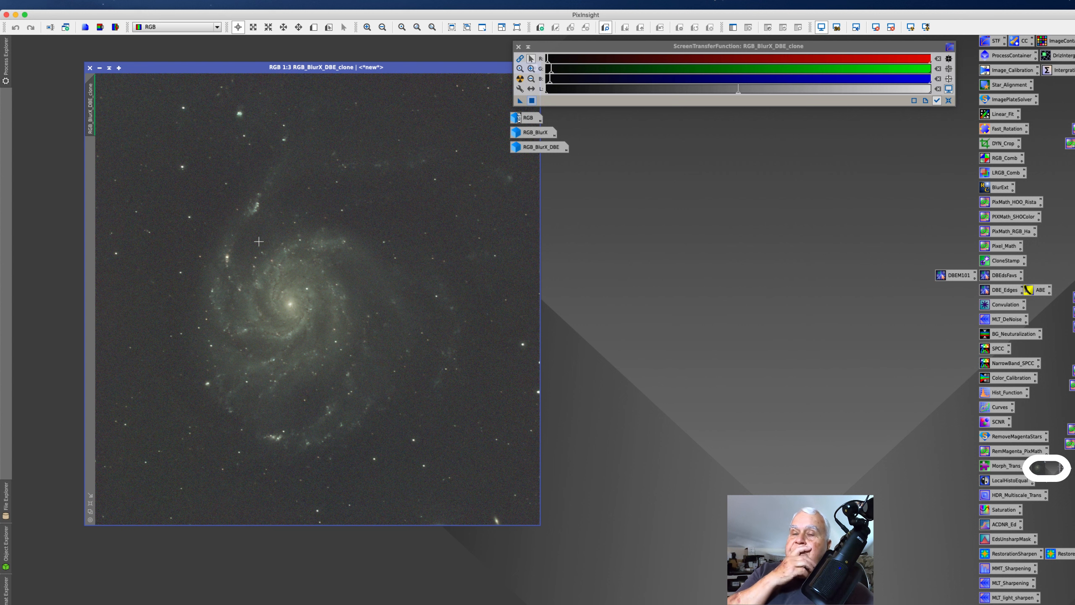
{"action": "scroll", "coordinate": [252, 327], "scroll_direction": "up", "scroll_amount": 2}
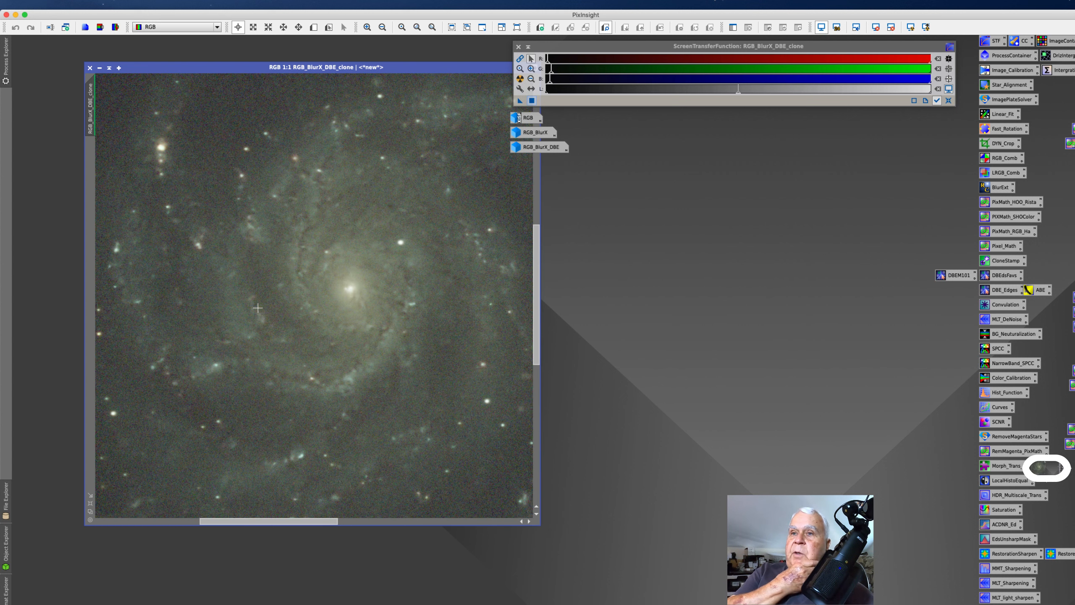
{"action": "scroll", "coordinate": [257, 307], "scroll_direction": "up", "scroll_amount": 1}
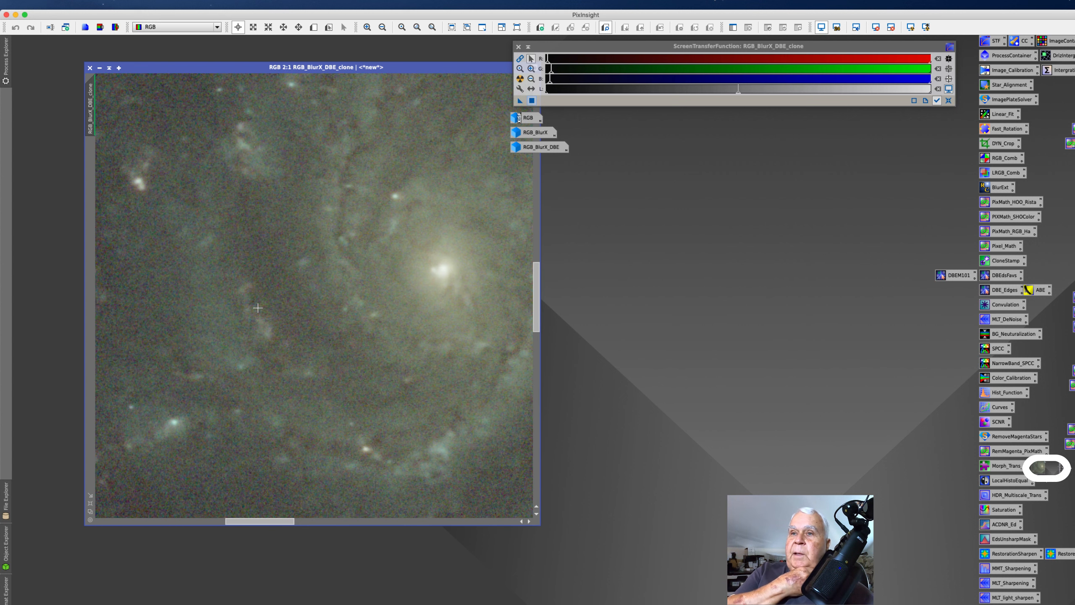
{"action": "scroll", "coordinate": [258, 307], "scroll_direction": "down", "scroll_amount": 2}
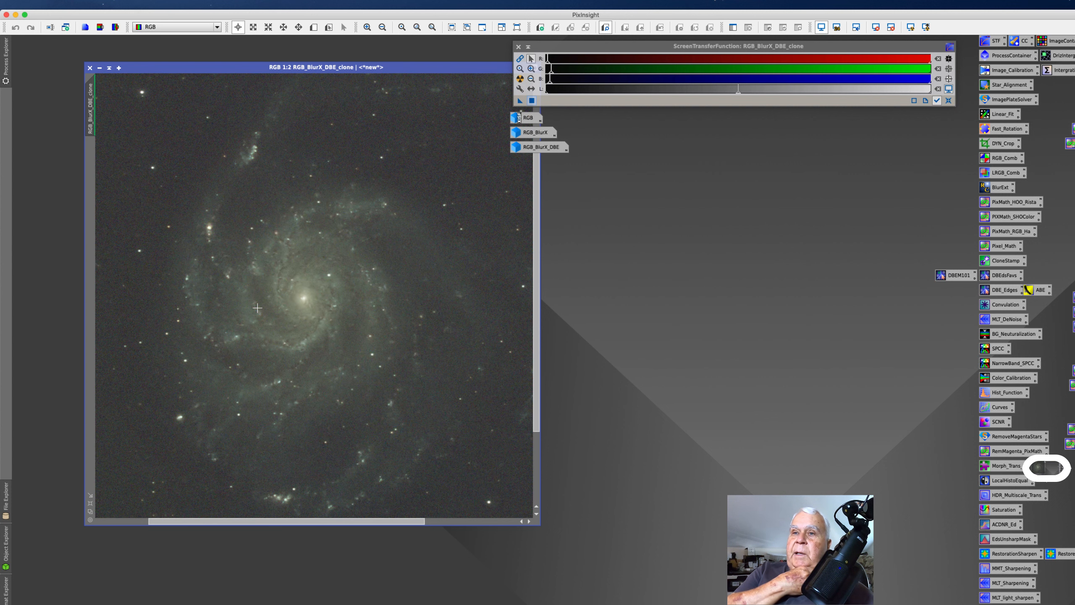
{"action": "scroll", "coordinate": [258, 308], "scroll_direction": "down", "scroll_amount": 2}
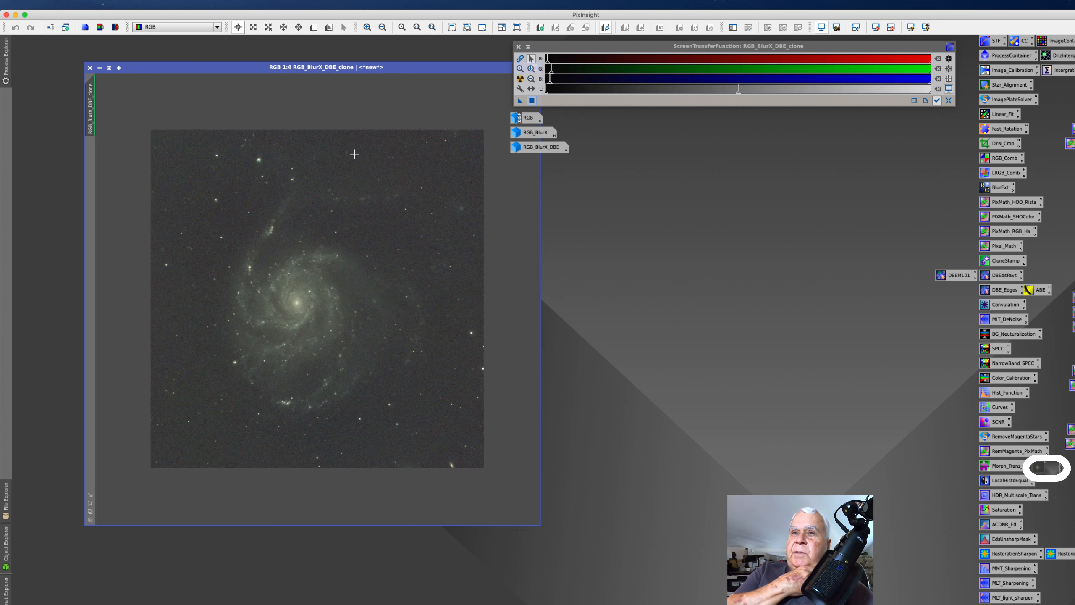
{"action": "left_click", "coordinate": [195, 182]}
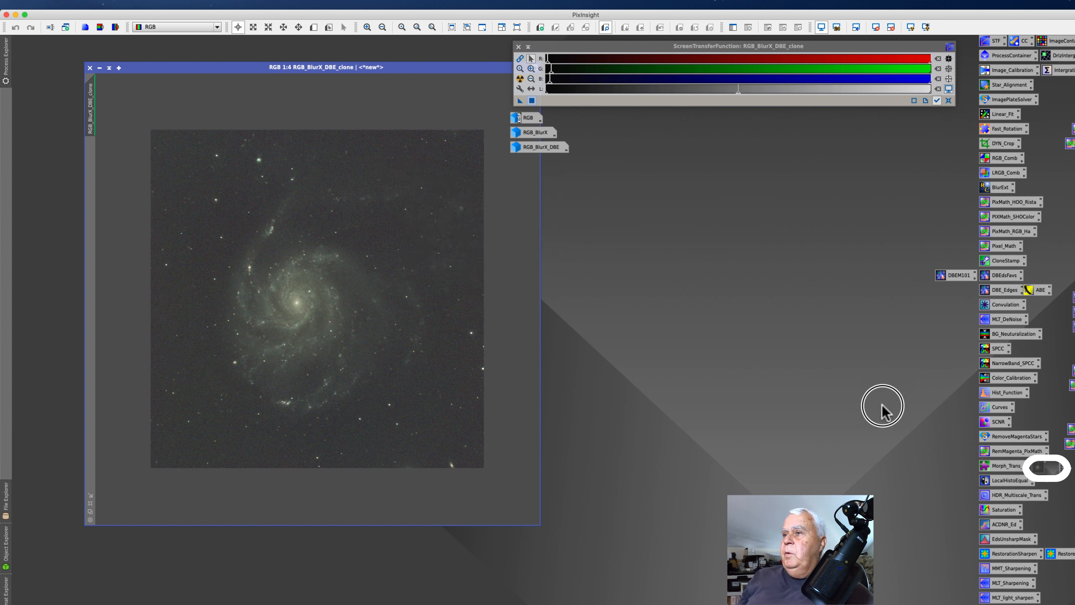
Apply SCNR to RGB_BlurX_DBE_clone, removing green at amount 0.45 with Average Neutral protection, auto-stretch the view again and close SCNR
{"action": "double_click", "coordinate": [999, 423]}
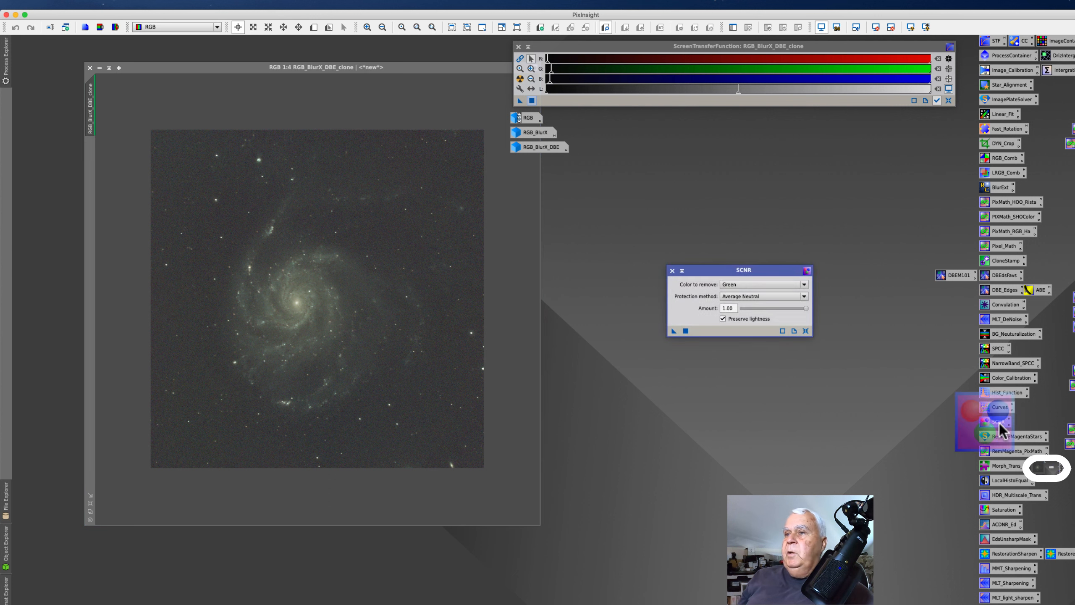
{"action": "left_click", "coordinate": [697, 270]}
{"action": "left_click_drag", "start_coordinate": [697, 269], "coordinate": [642, 246]}
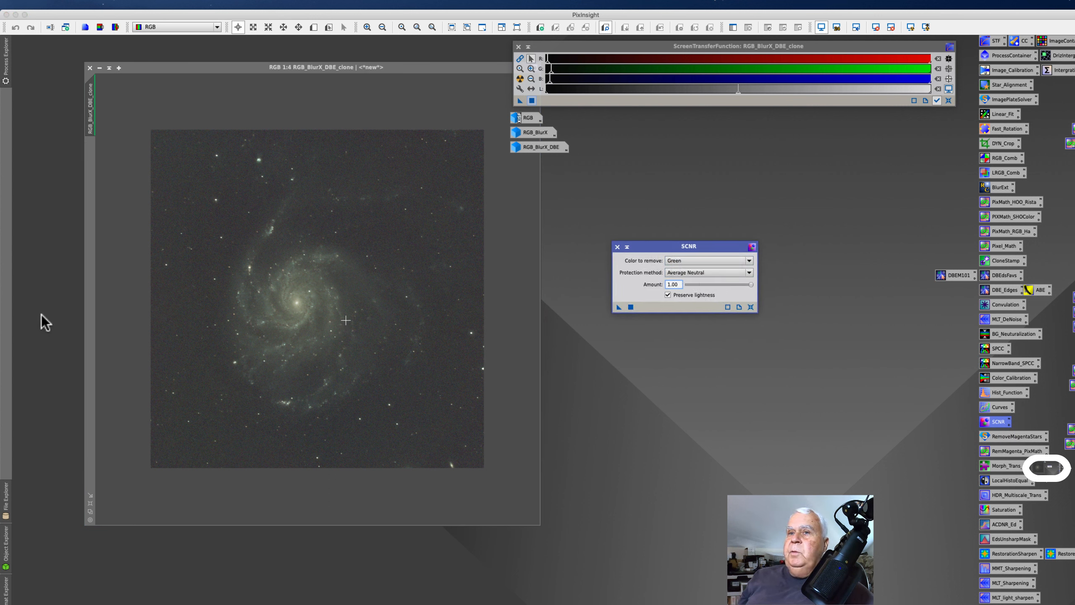
{"action": "left_click_drag", "start_coordinate": [750, 287], "coordinate": [716, 287]}
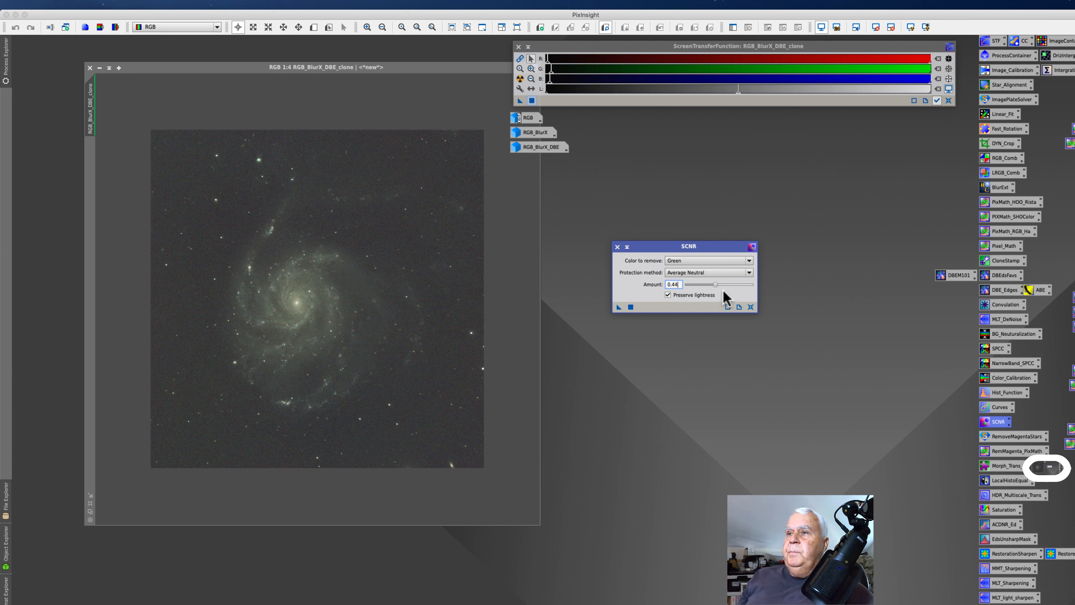
{"action": "left_click_drag", "start_coordinate": [715, 284], "coordinate": [716, 284]}
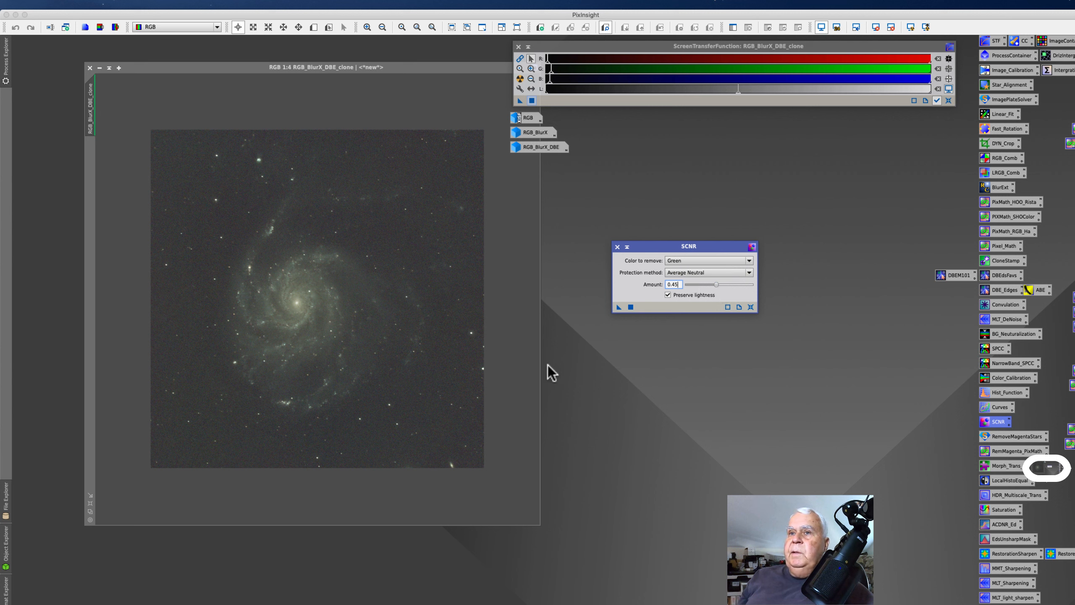
{"action": "left_click_drag", "start_coordinate": [618, 309], "coordinate": [359, 360]}
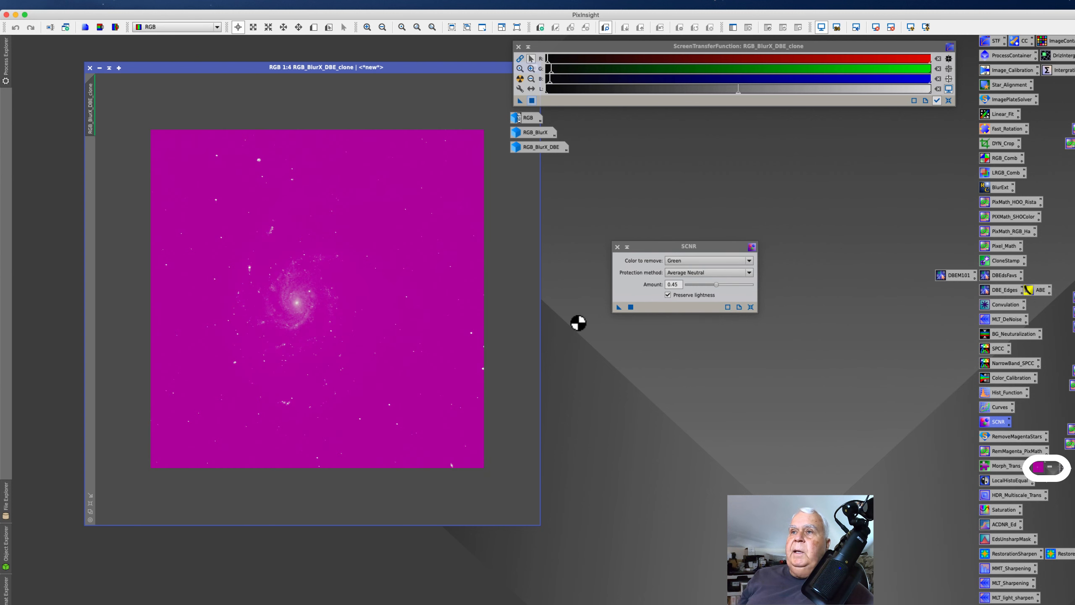
{"action": "left_click", "coordinate": [519, 79]}
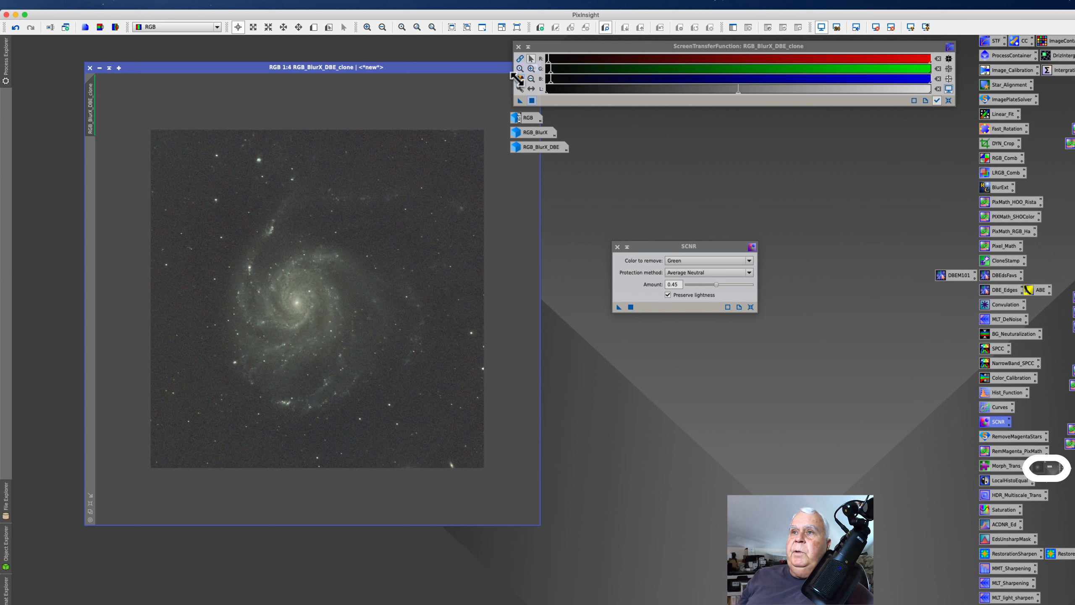
{"action": "left_click", "coordinate": [616, 246]}
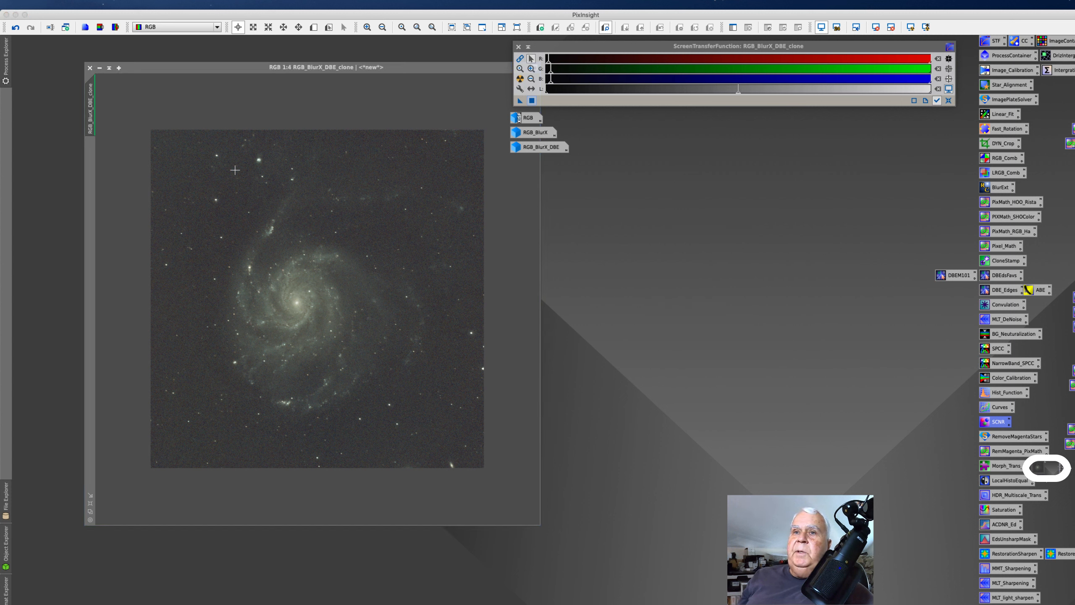
Inspect the RGB pixel values of the dark sky upper left of the galaxy in the clone
{"action": "left_click", "coordinate": [189, 180]}
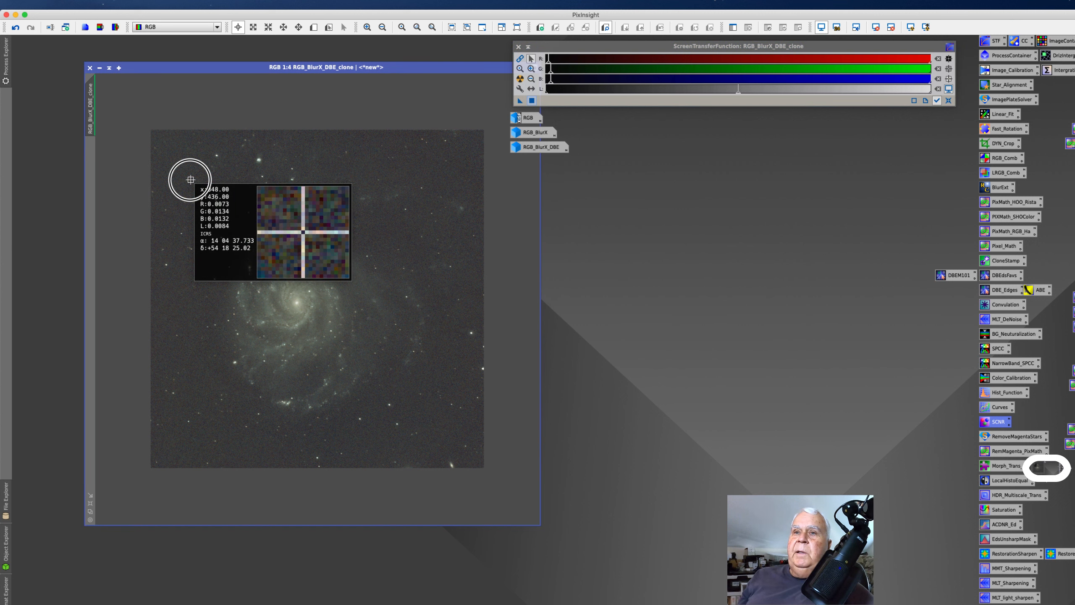
{"action": "left_click_drag", "start_coordinate": [190, 180], "coordinate": [201, 179]}
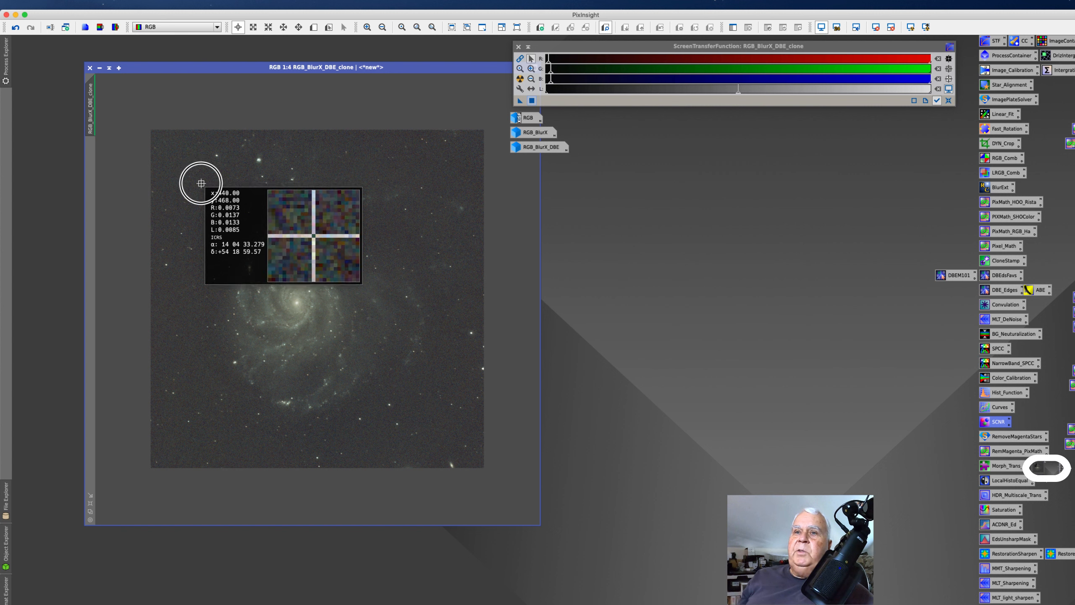
{"action": "left_click_drag", "start_coordinate": [200, 180], "coordinate": [218, 169]}
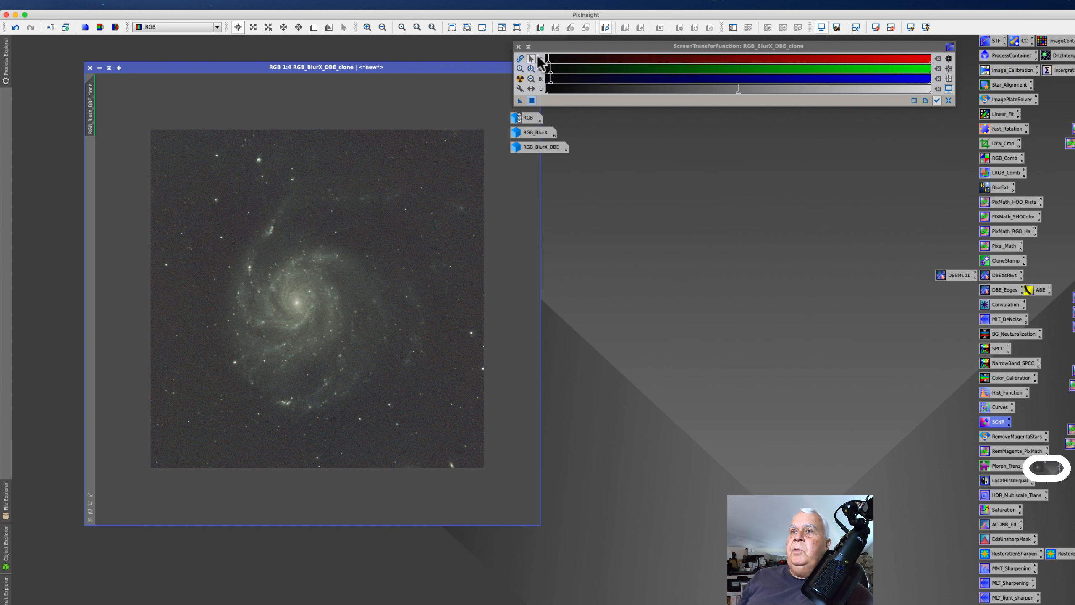
Try a linked-channel auto-stretch on the clone, and return it to an unlinked auto-stretch
{"action": "left_click", "coordinate": [525, 82]}
{"action": "left_click", "coordinate": [520, 79]}
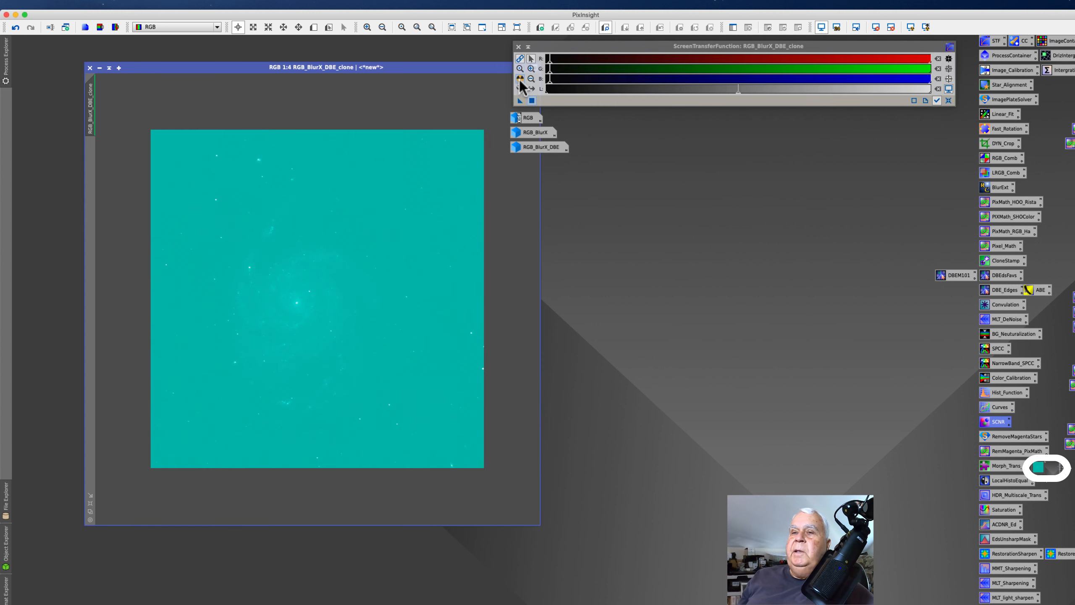
{"action": "left_click", "coordinate": [520, 59]}
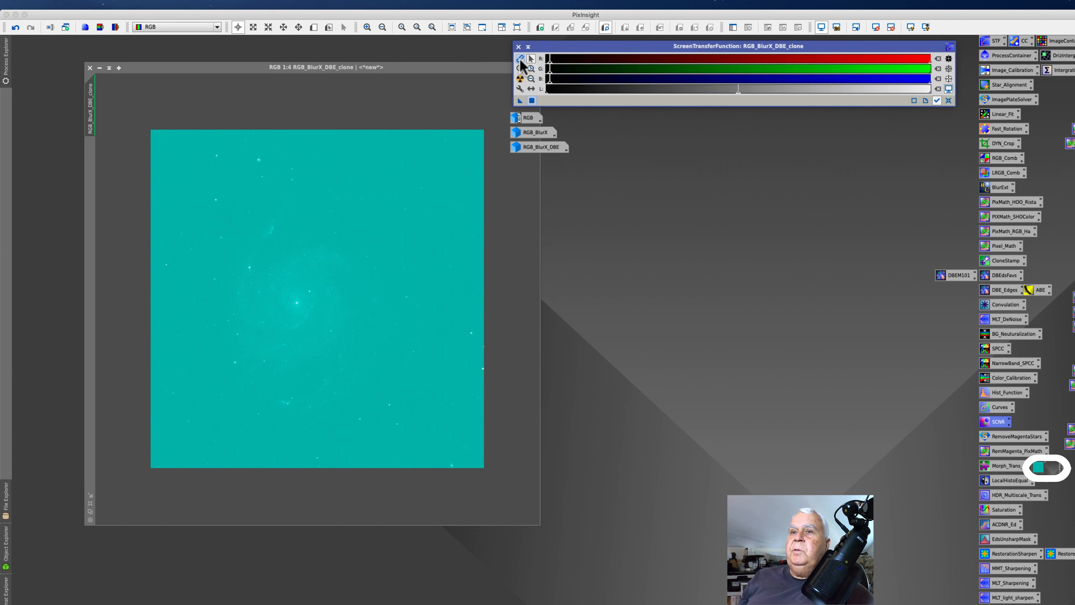
{"action": "left_click", "coordinate": [519, 79]}
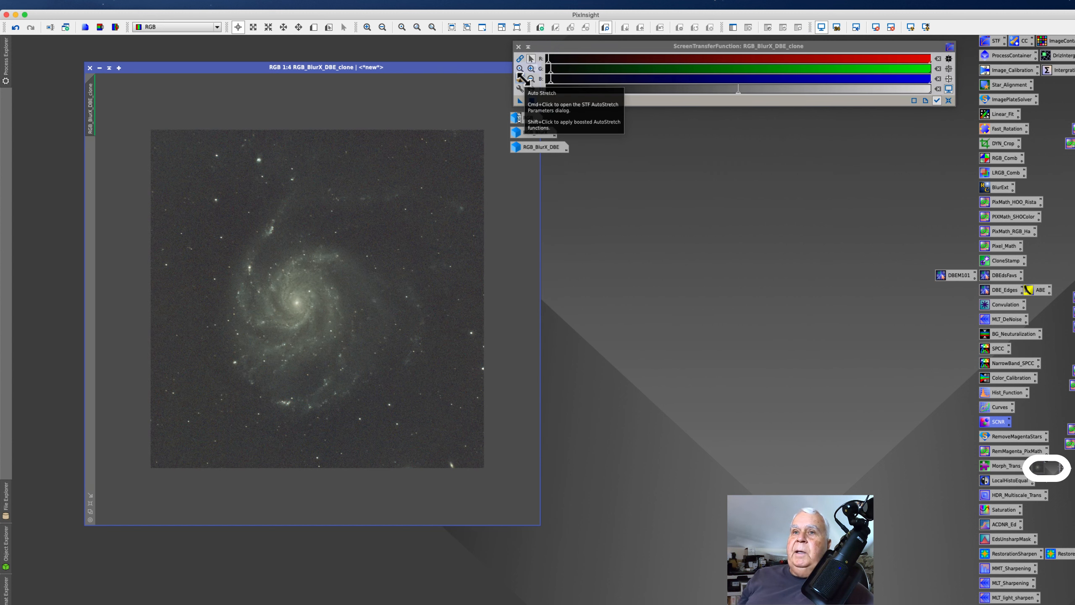
Open BackgroundNeutralization, enlarge the clone's window and define a tall rectangular preview over the dark sky upper left of the galaxy
{"action": "double_click", "coordinate": [1002, 333]}
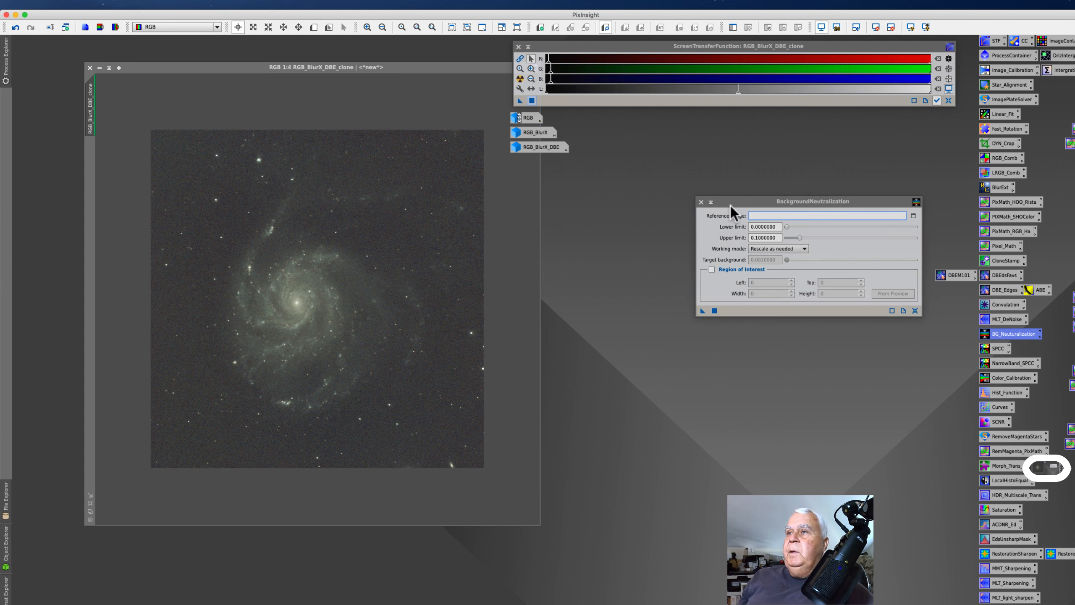
{"action": "left_click_drag", "start_coordinate": [731, 205], "coordinate": [714, 204]}
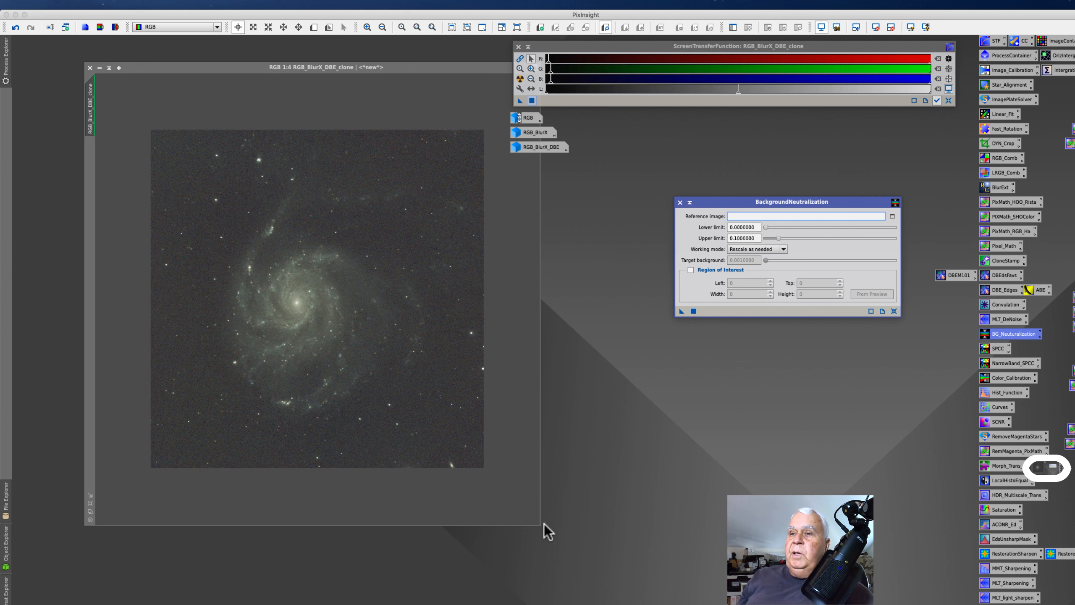
{"action": "left_click_drag", "start_coordinate": [540, 526], "coordinate": [644, 600]}
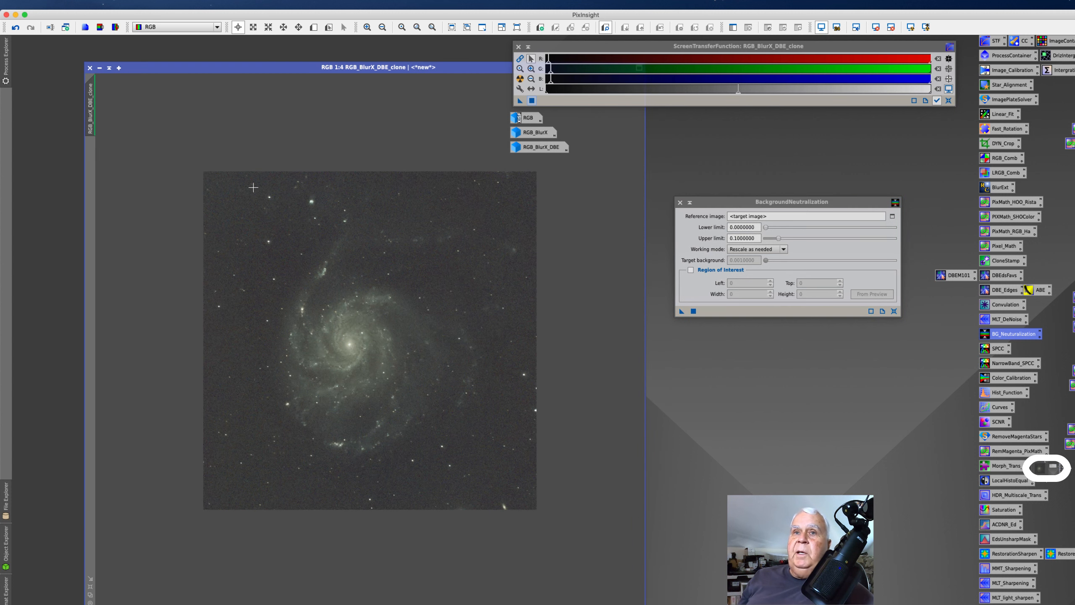
{"action": "left_click", "coordinate": [313, 27]}
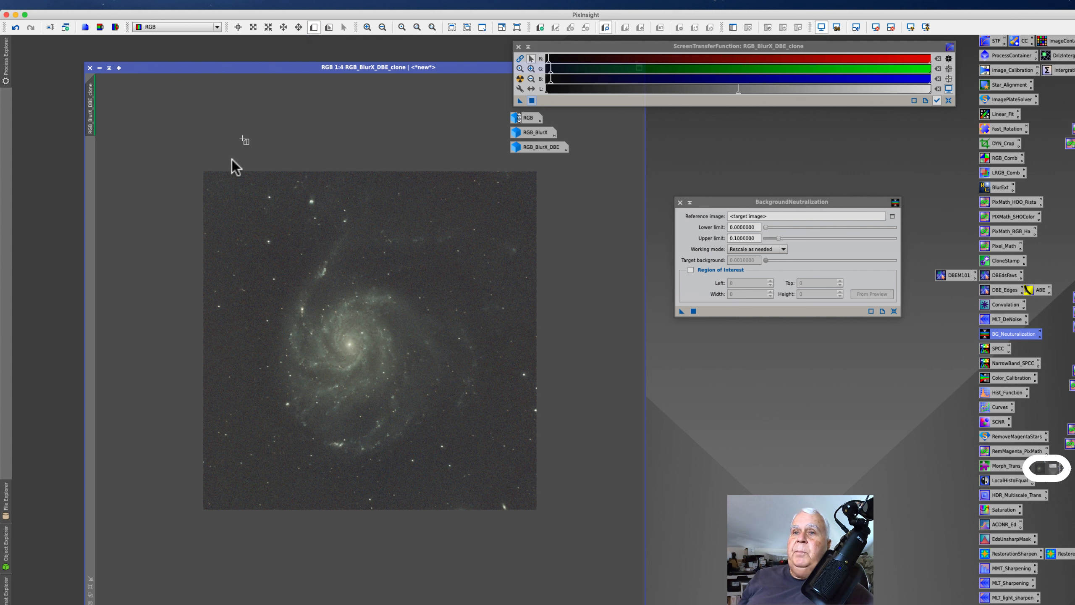
{"action": "left_click_drag", "start_coordinate": [218, 187], "coordinate": [263, 271]}
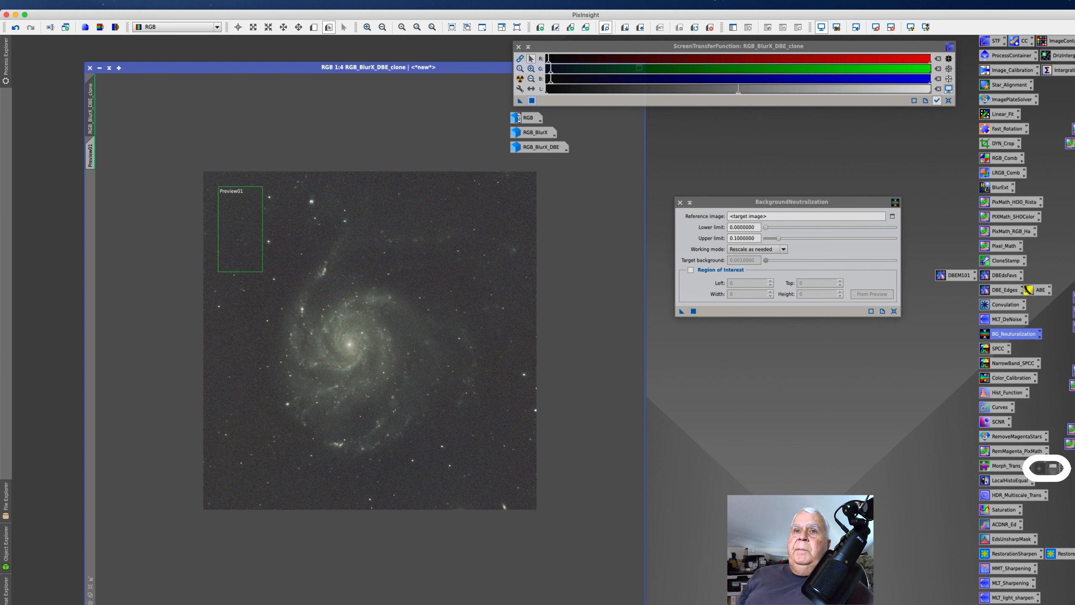
Rename RGB_BlurX_DBE_clone as RGB_BlurX_DBE_SCNR45
{"action": "right_click", "coordinate": [91, 111]}
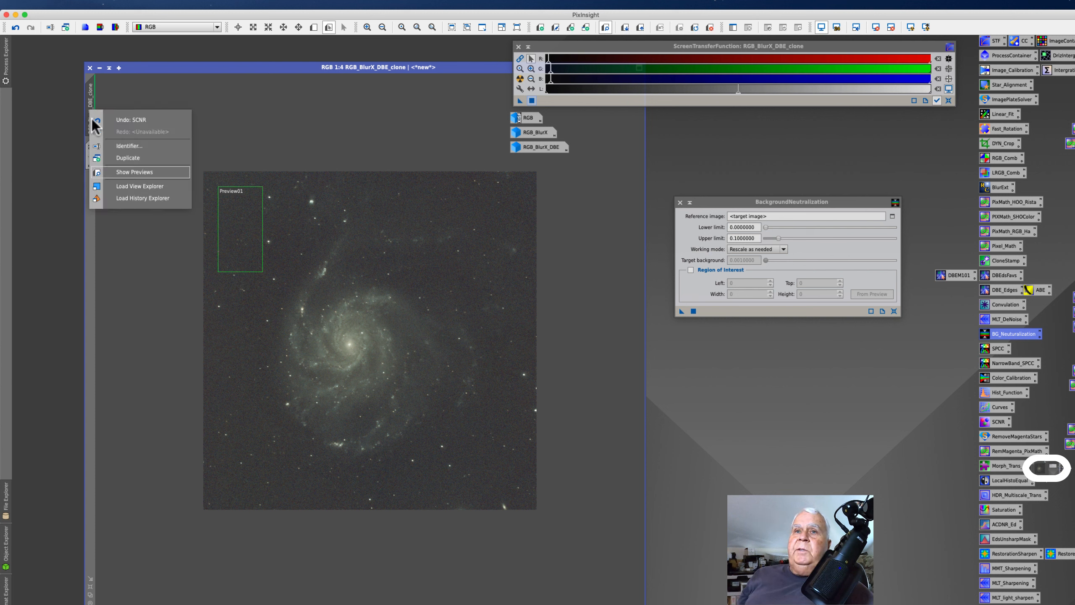
{"action": "left_click", "coordinate": [130, 146]}
{"action": "key", "text": "BackSpace"}
{"action": "key", "text": "BackSpace"}
{"action": "key", "text": "BackSpace"}
{"action": "key", "text": "BackSpace"}
{"action": "key", "text": "BackSpace"}
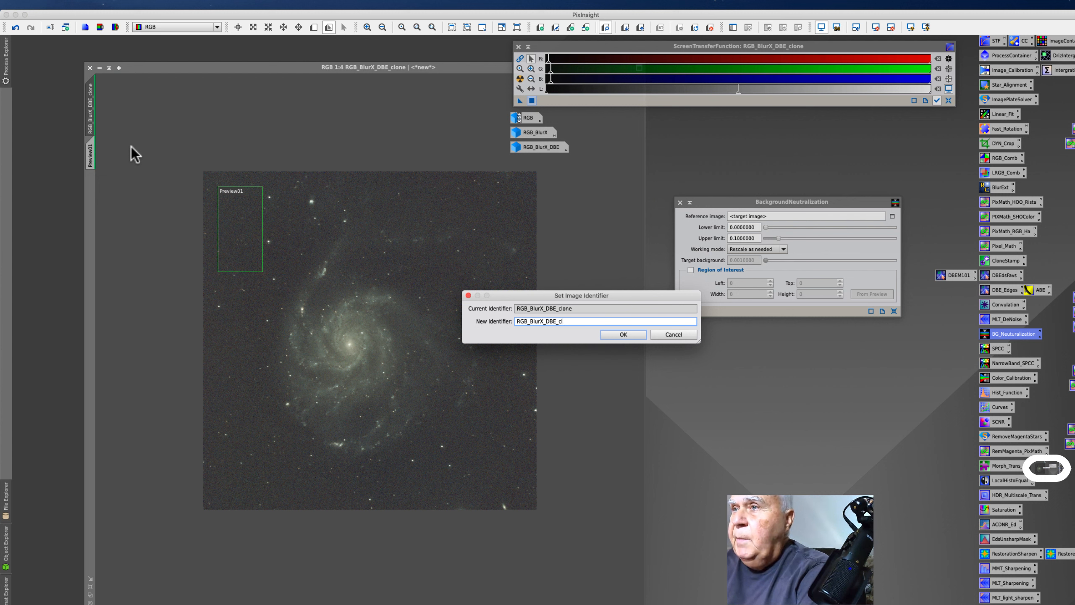
{"action": "type", "text": "D"}
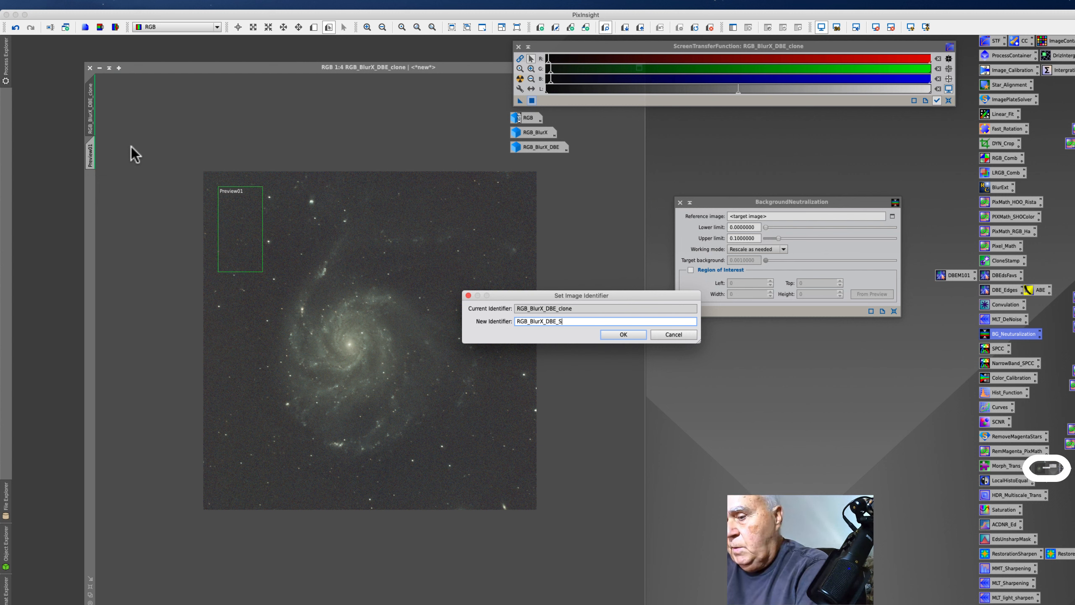
{"action": "key", "text": "BackSpace"}
{"action": "type", "text": "SCNR"}
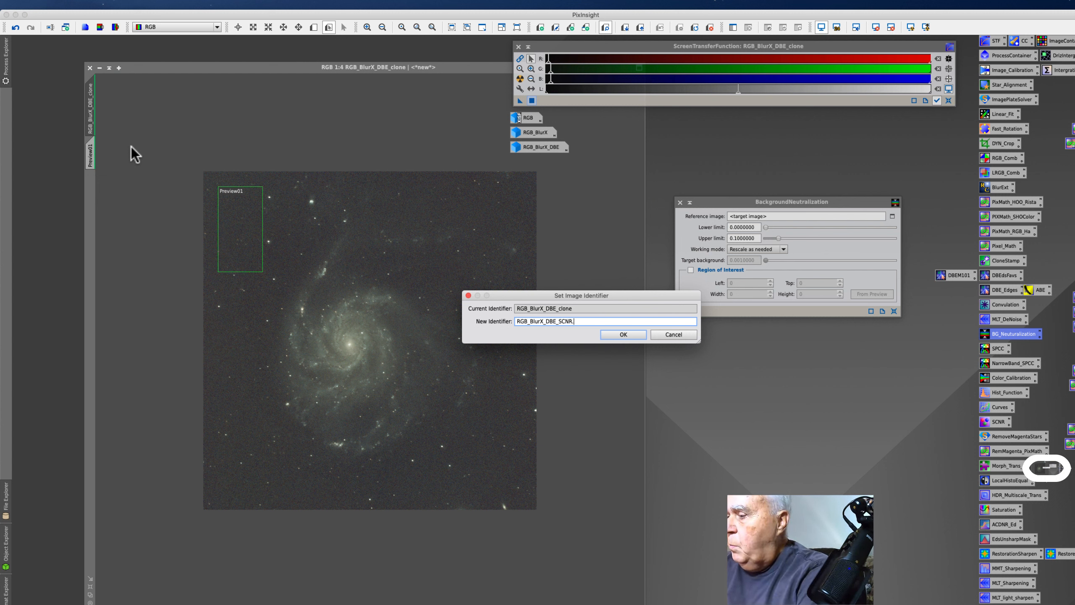
{"action": "type", "text": "."}
{"action": "key", "text": "BackSpace"}
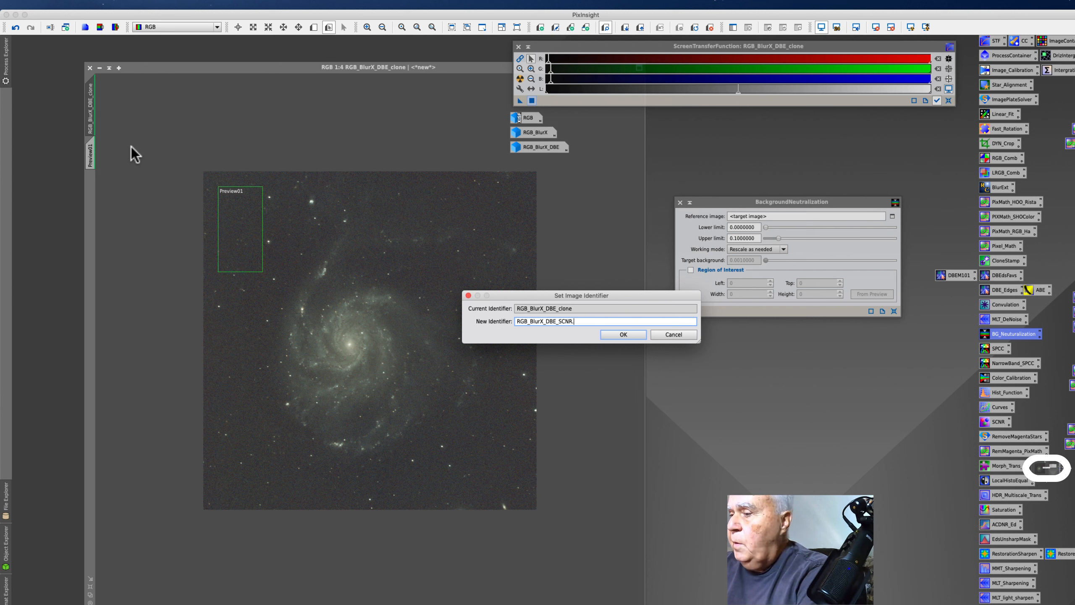
{"action": "type", "text": "45"}
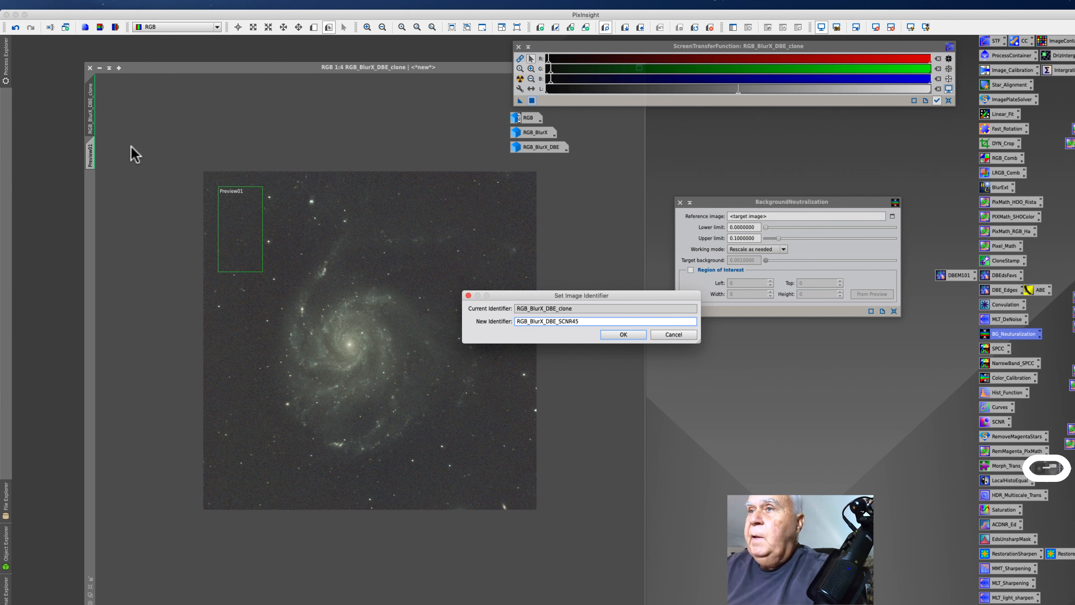
{"action": "key", "text": "Return"}
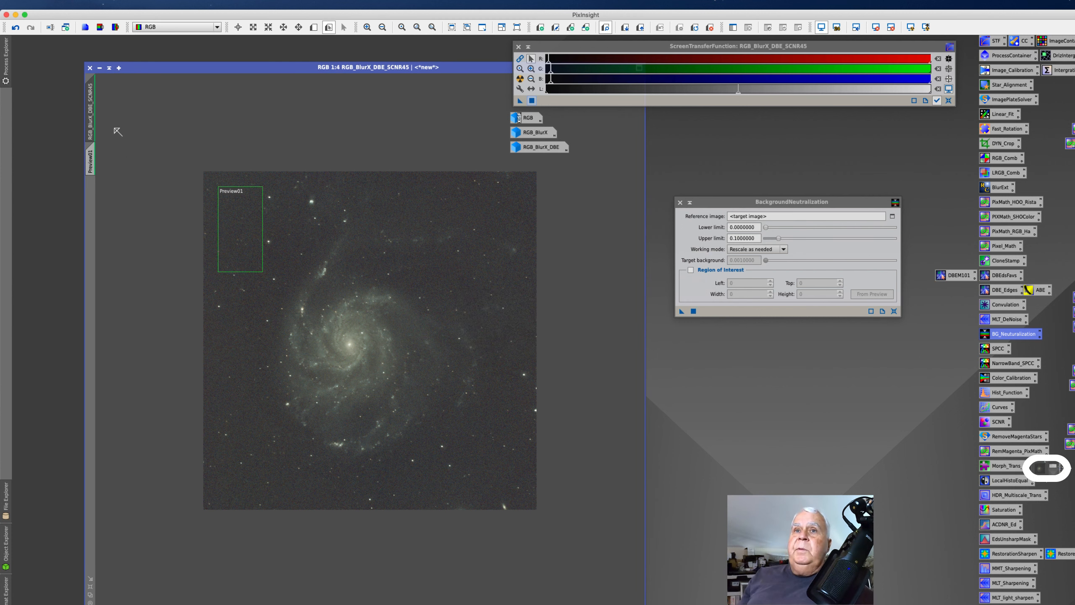
Duplicate the RGB_BlurX_DBE_SCNR45 image, iconize the original and stack its icon below the other image icons
{"action": "left_click_drag", "start_coordinate": [88, 113], "coordinate": [47, 127]}
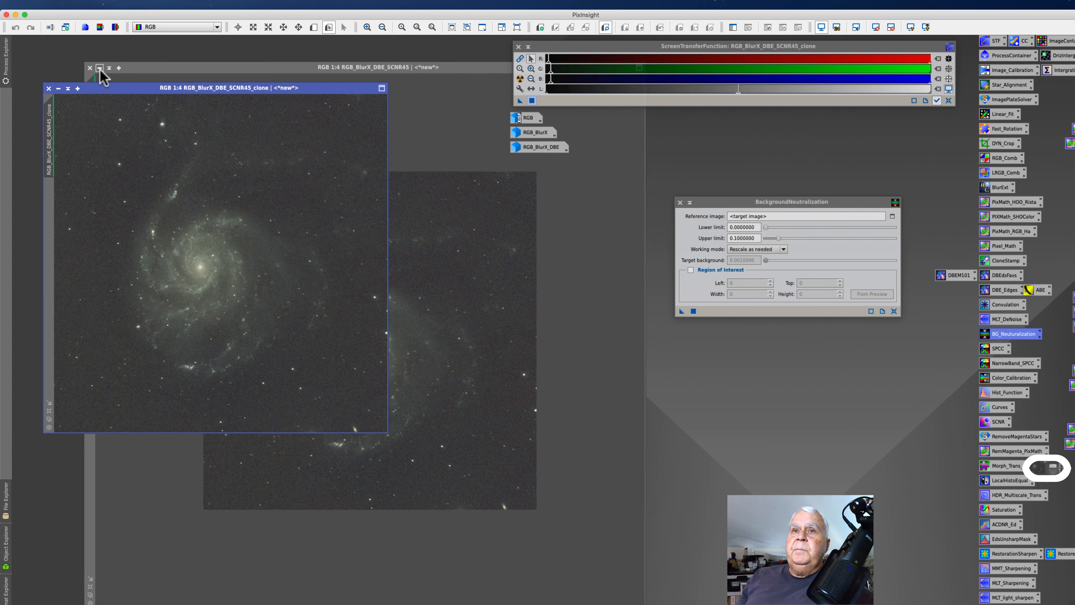
{"action": "left_click", "coordinate": [99, 68]}
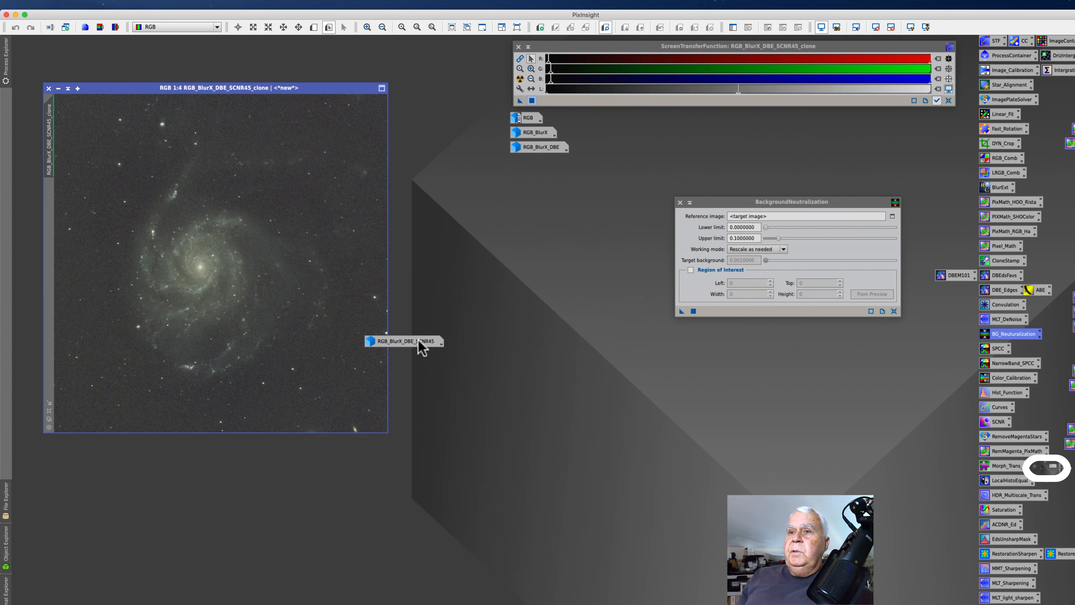
{"action": "left_click_drag", "start_coordinate": [418, 340], "coordinate": [575, 171]}
{"action": "left_click_drag", "start_coordinate": [159, 88], "coordinate": [223, 85]}
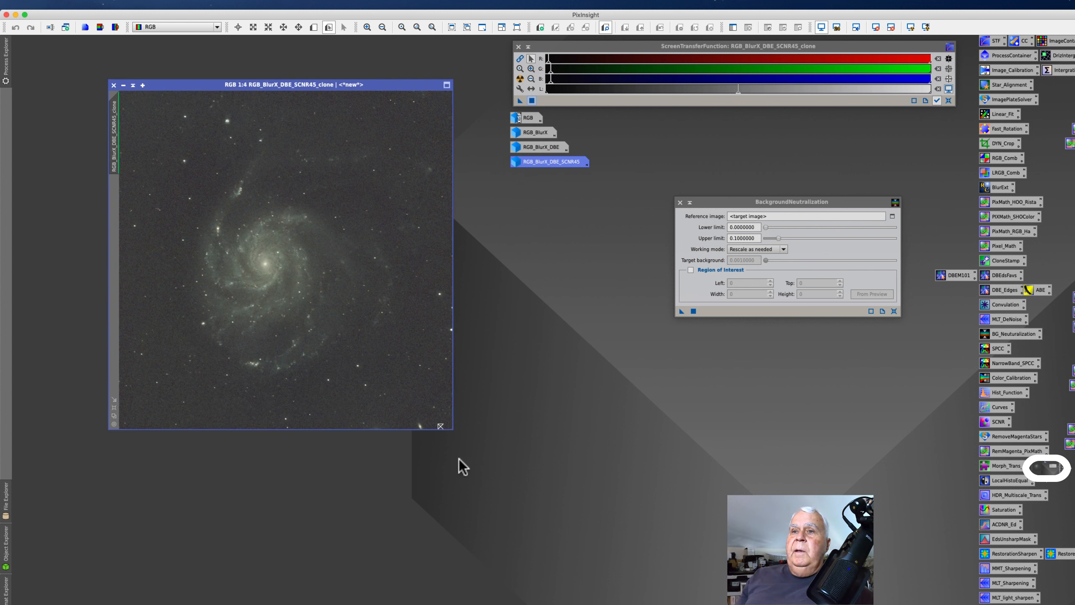
Enlarge the cloned image and draw a preview over the empty sky in its upper-left corner
{"action": "left_click", "coordinate": [114, 414]}
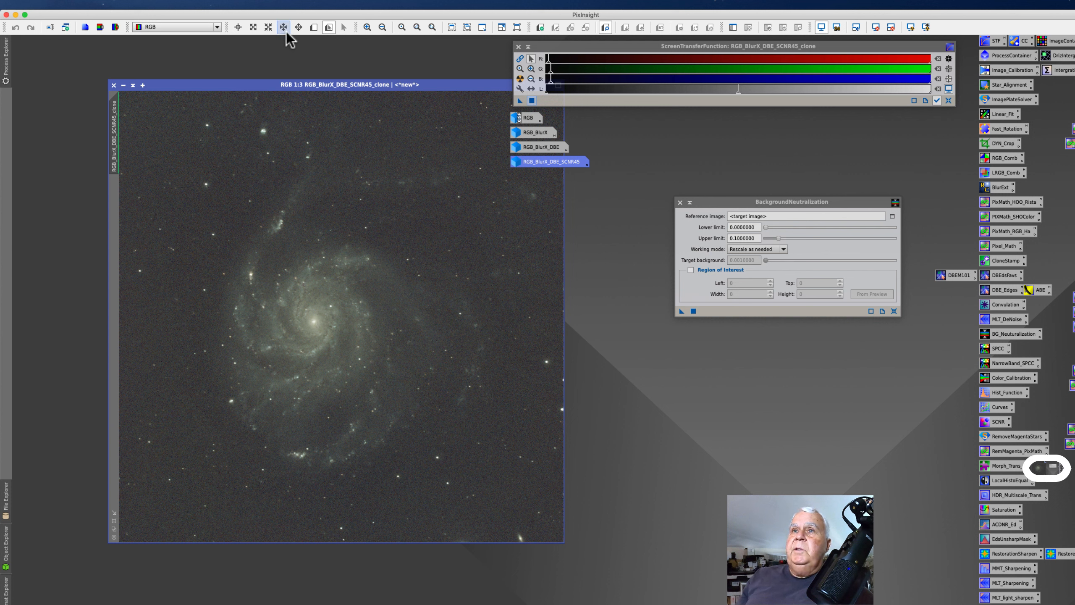
{"action": "left_click", "coordinate": [313, 28]}
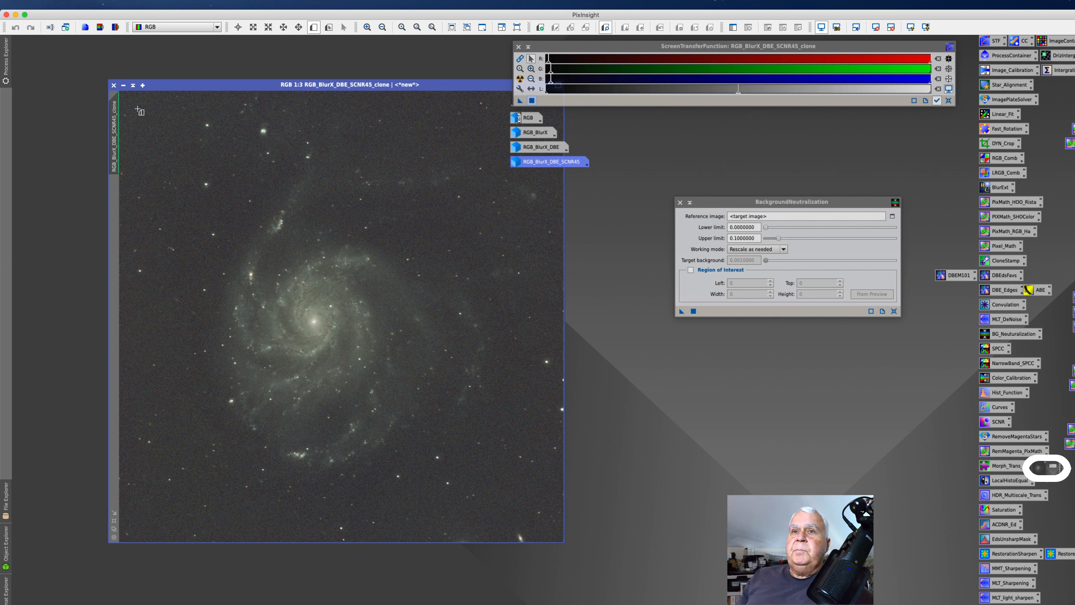
{"action": "left_click_drag", "start_coordinate": [136, 102], "coordinate": [195, 185]}
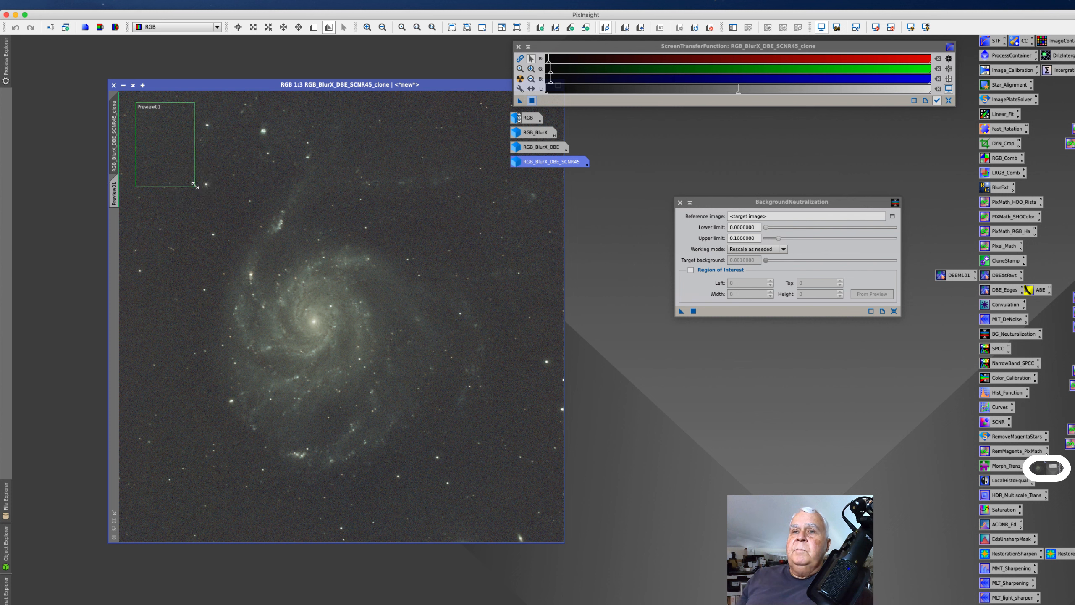
Apply BackgroundNeutralization to the clone with RGB_BlurX_DBE_SCNR45_clone->Preview01 as the reference image
{"action": "left_click", "coordinate": [891, 216]}
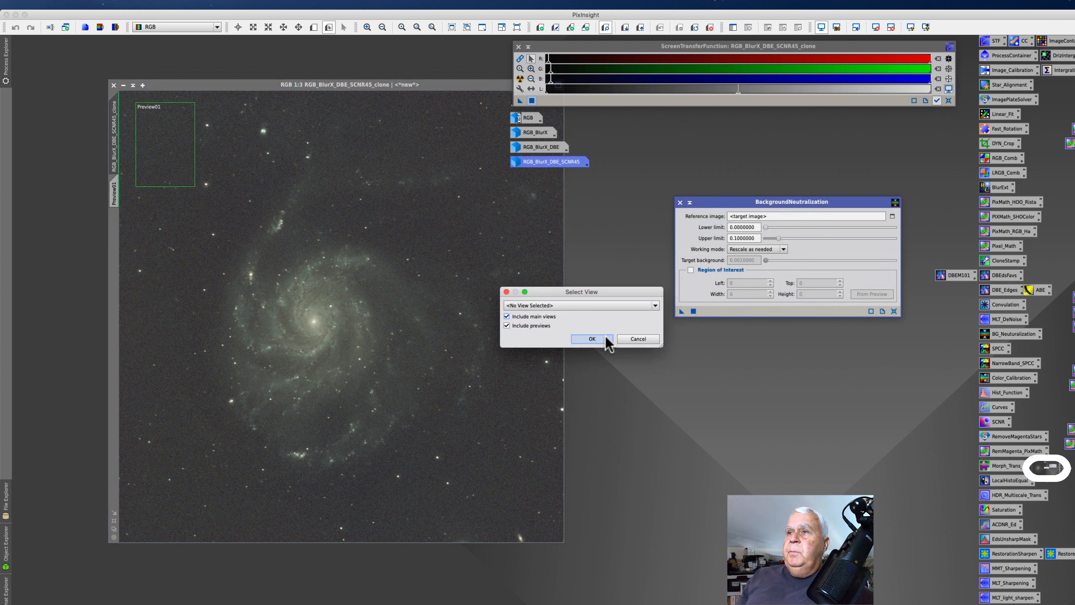
{"action": "left_click", "coordinate": [654, 305]}
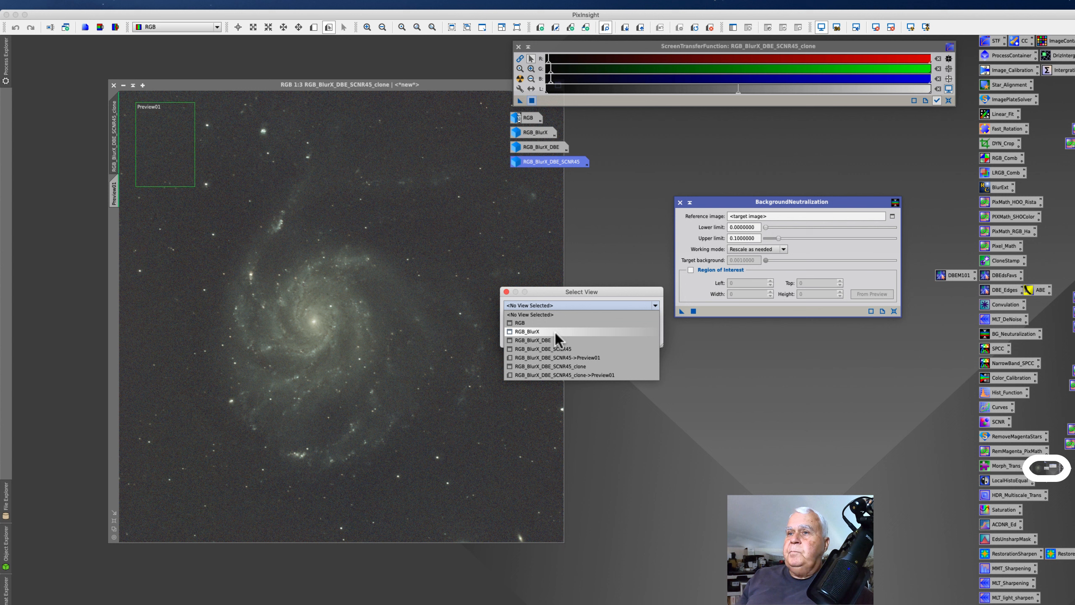
{"action": "left_click", "coordinate": [561, 375]}
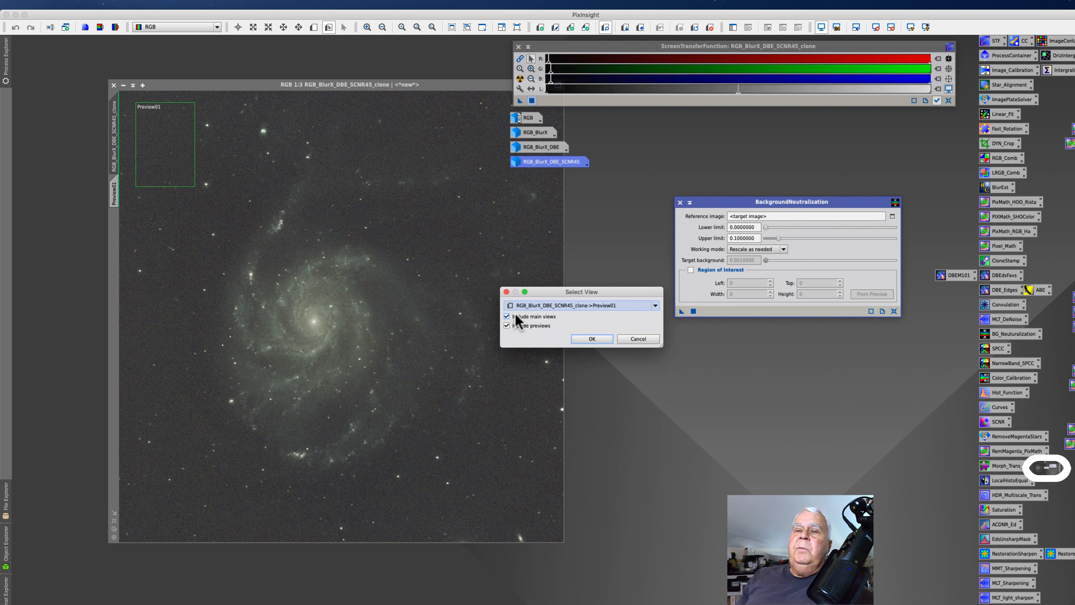
{"action": "left_click", "coordinate": [589, 340]}
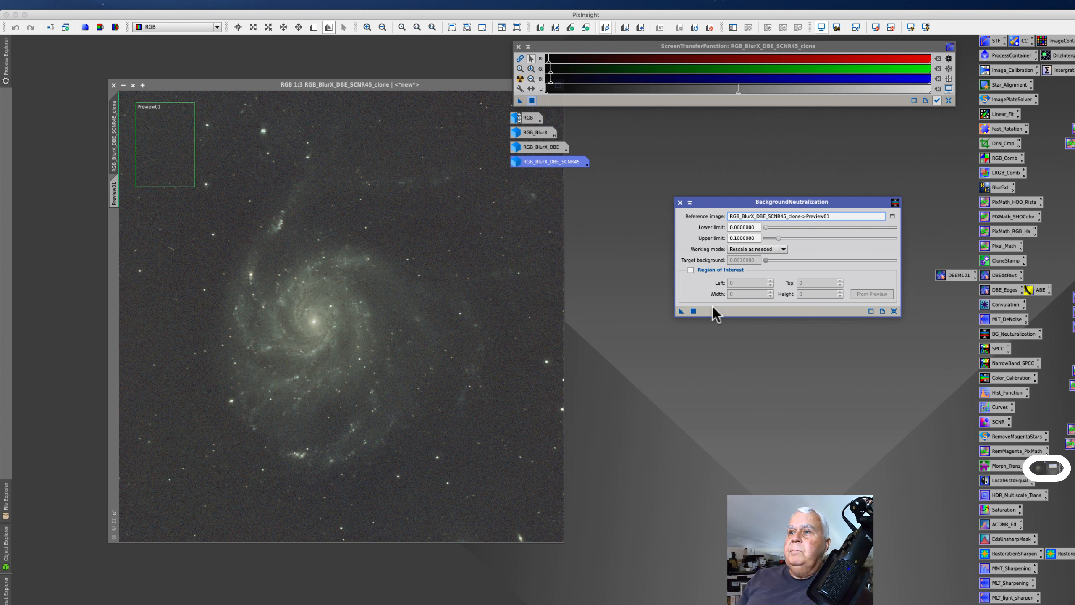
{"action": "left_click", "coordinate": [693, 311]}
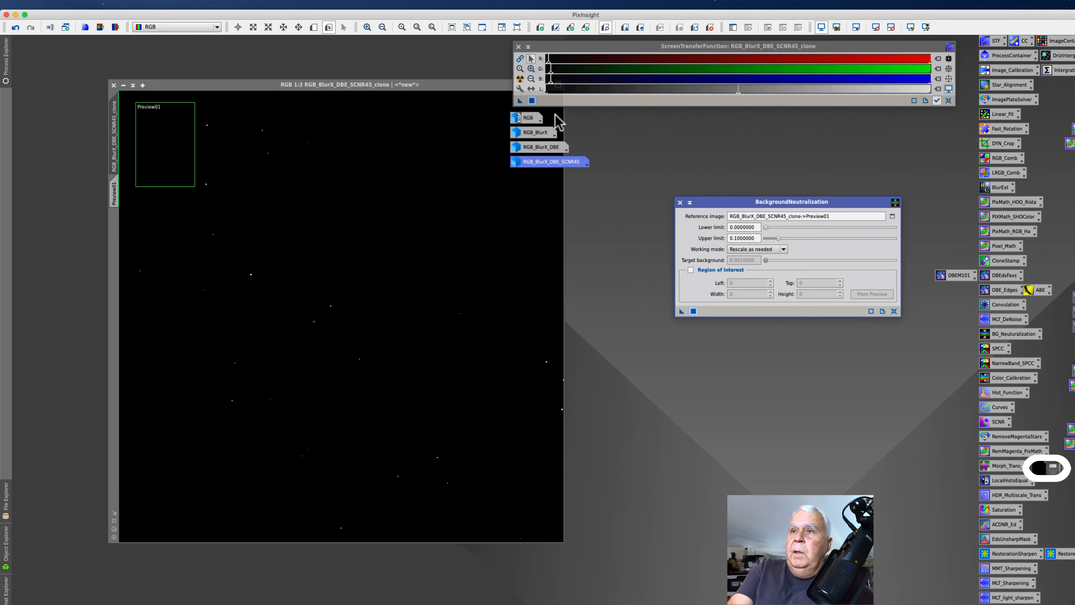
Auto-stretch the neutralized clone's screen display with the RGB channels linked
{"action": "left_click", "coordinate": [520, 78]}
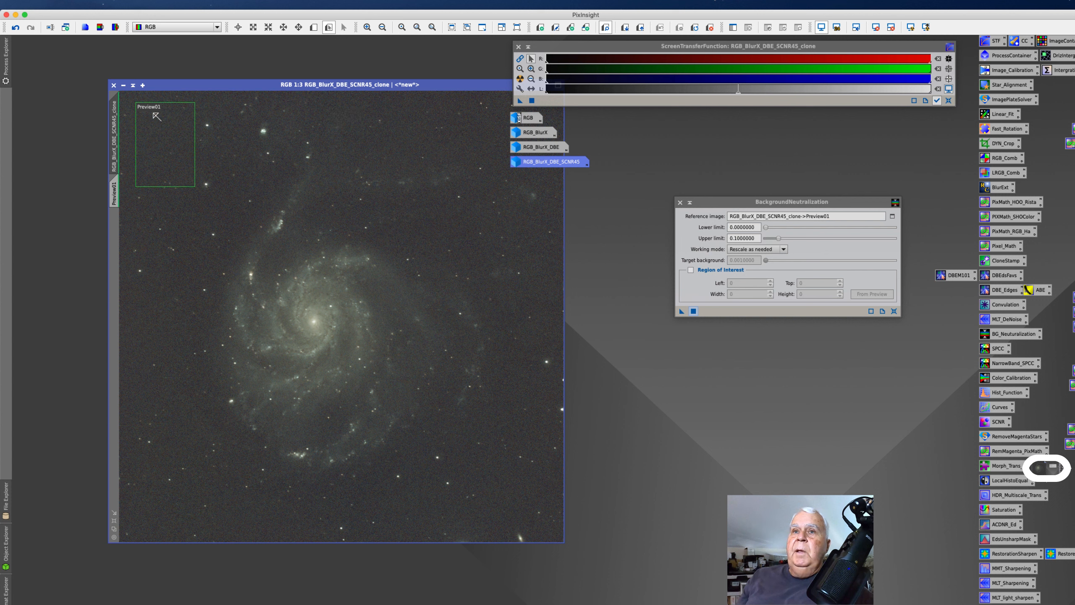
{"action": "left_click", "coordinate": [519, 59]}
{"action": "left_click", "coordinate": [521, 79]}
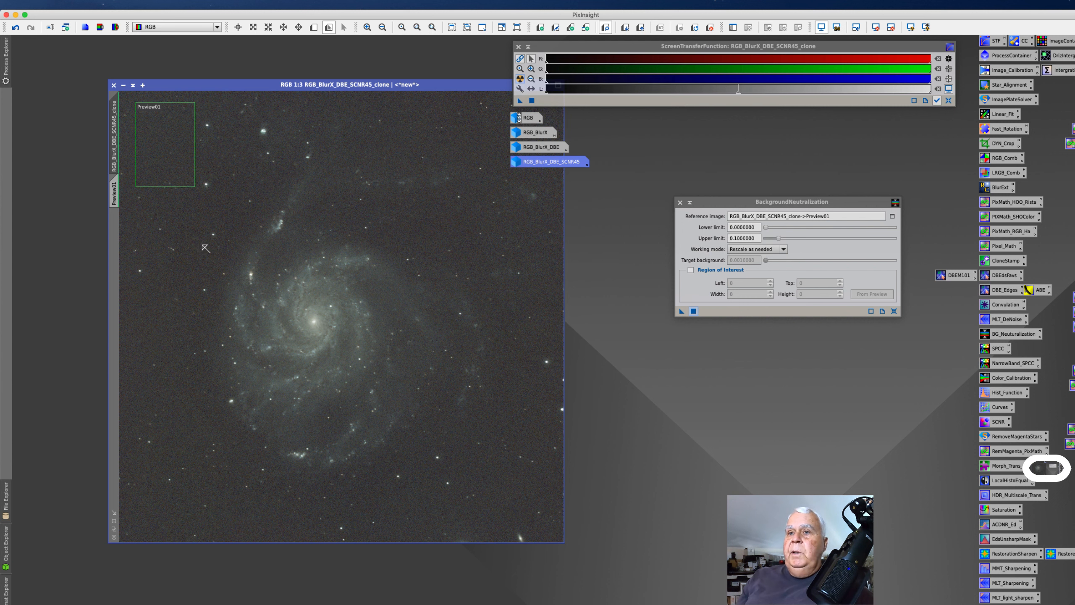
Delete the preview from the neutralized clone
{"action": "left_click_drag", "start_coordinate": [232, 89], "coordinate": [227, 87]}
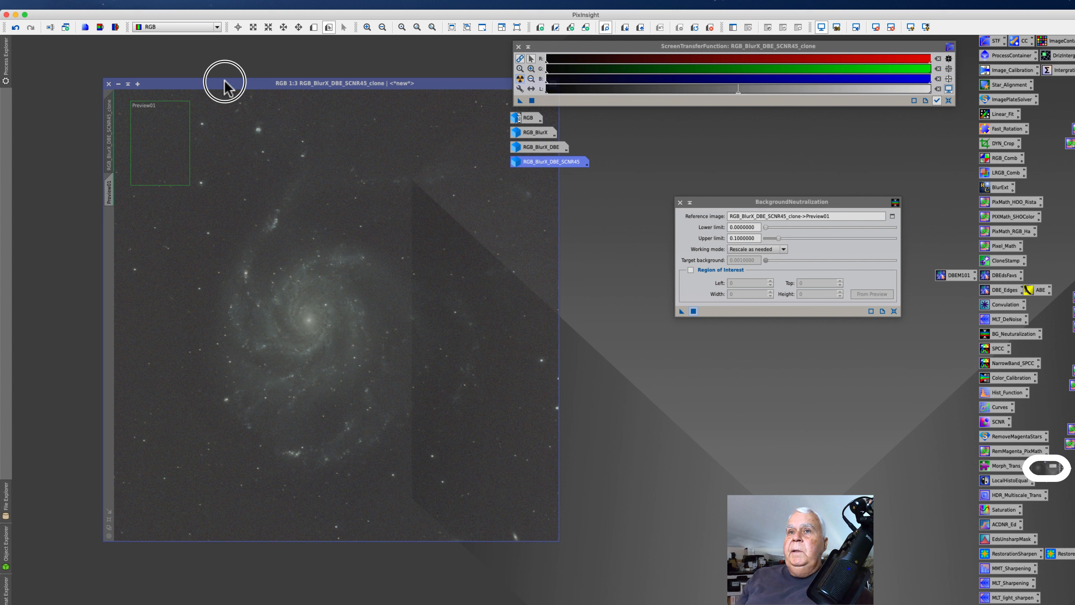
{"action": "left_click", "coordinate": [348, 138]}
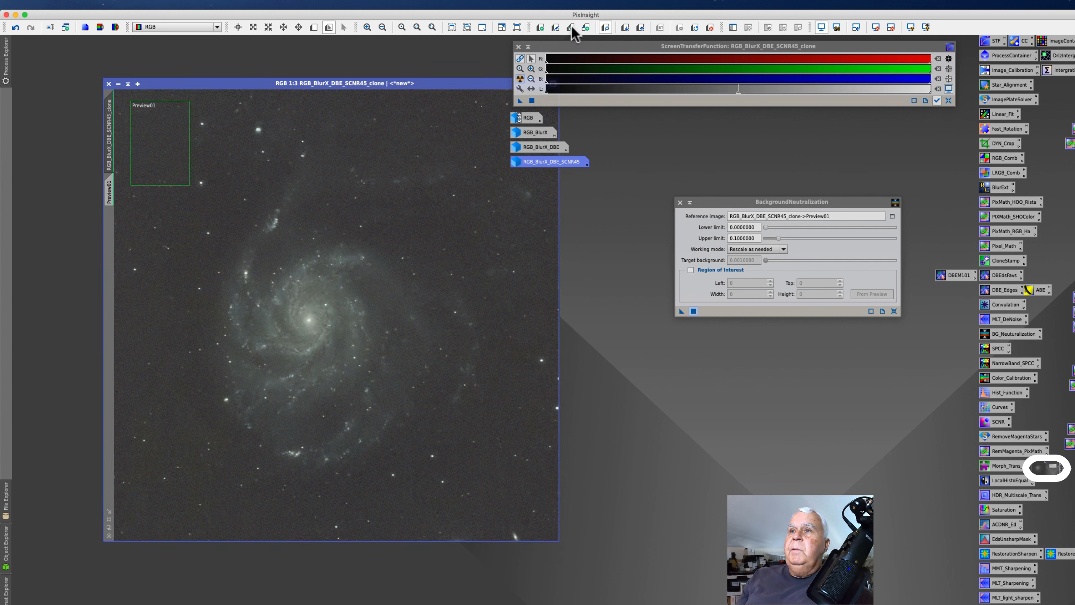
{"action": "left_click", "coordinate": [710, 27]}
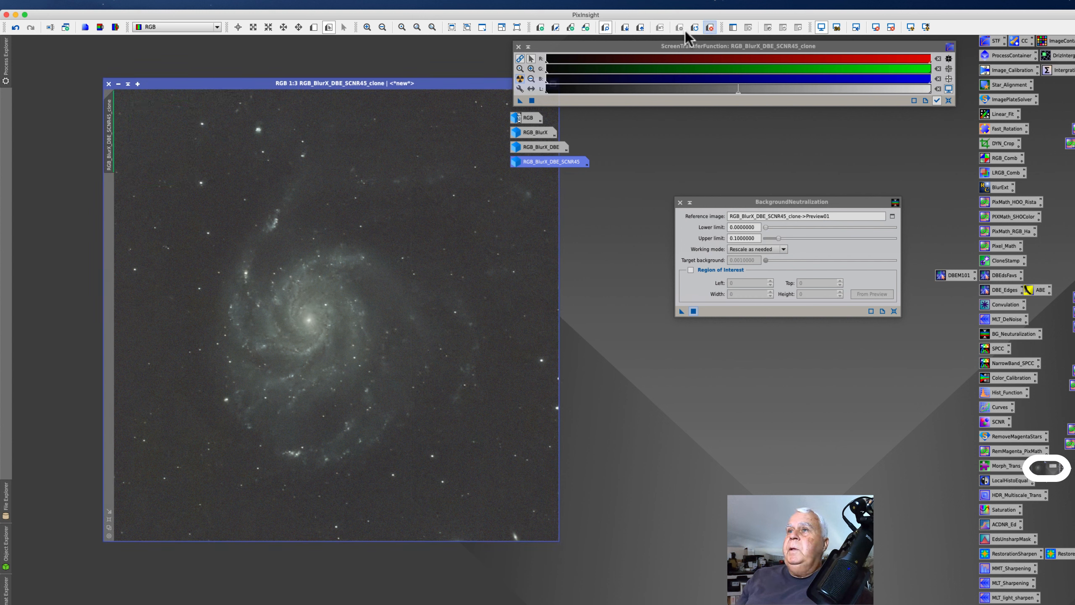
Inspect the RGB pixel values of the background at several spots around the upper part of the clone
{"action": "left_click", "coordinate": [195, 161]}
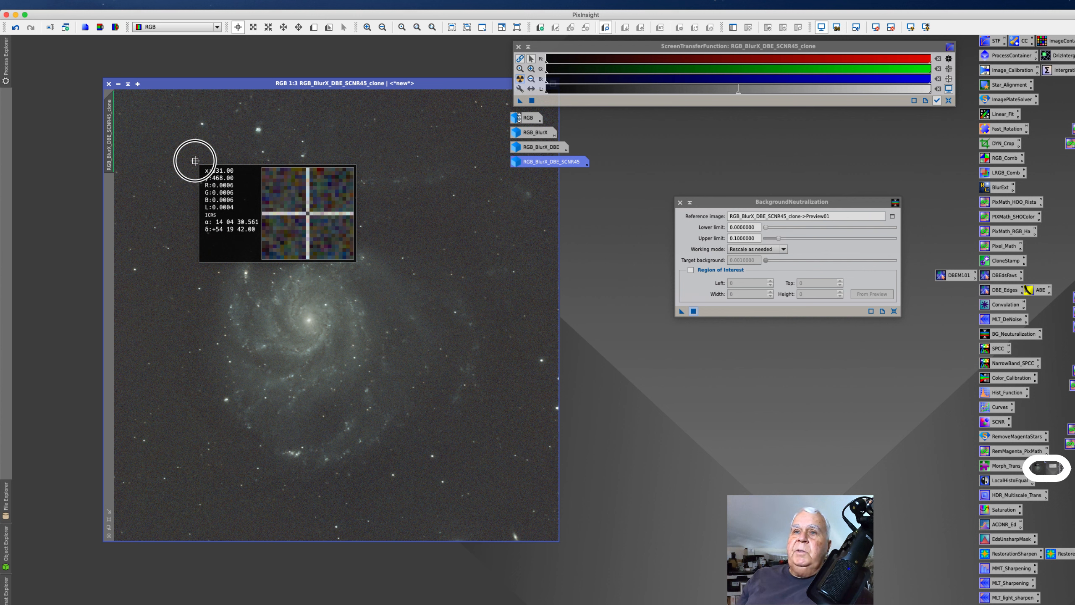
{"action": "left_click_drag", "start_coordinate": [195, 160], "coordinate": [440, 135]}
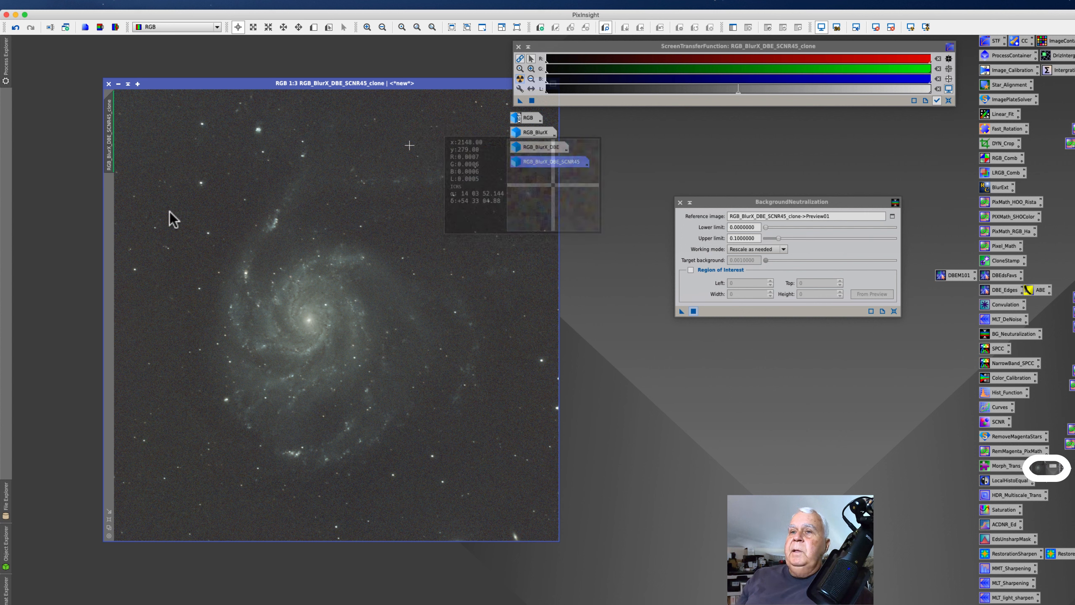
Close BackgroundNeutralization and open the SPCC process
{"action": "left_click", "coordinate": [680, 204]}
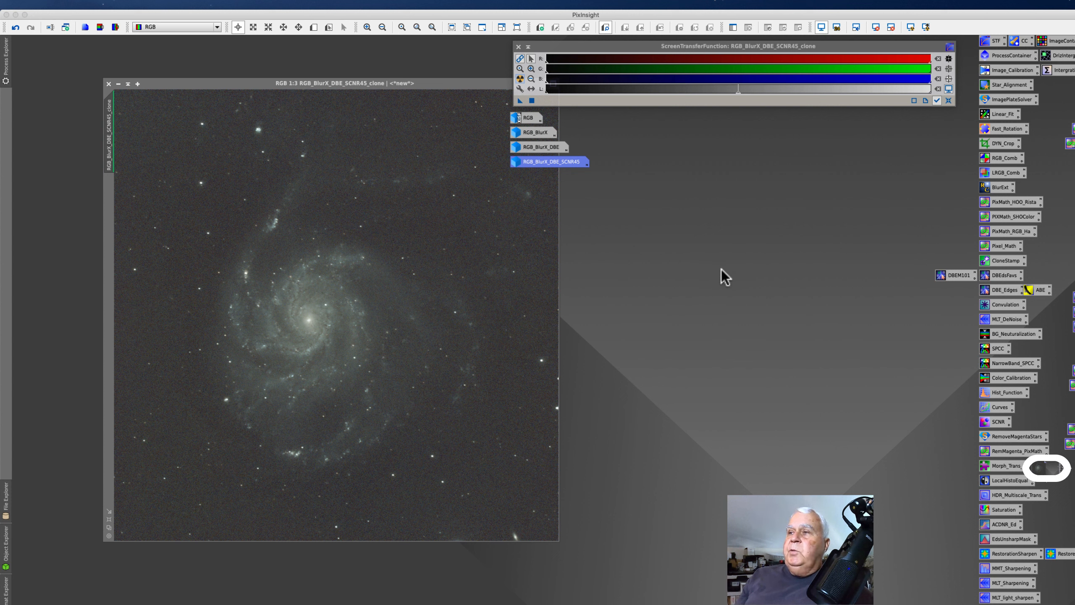
{"action": "double_click", "coordinate": [995, 352]}
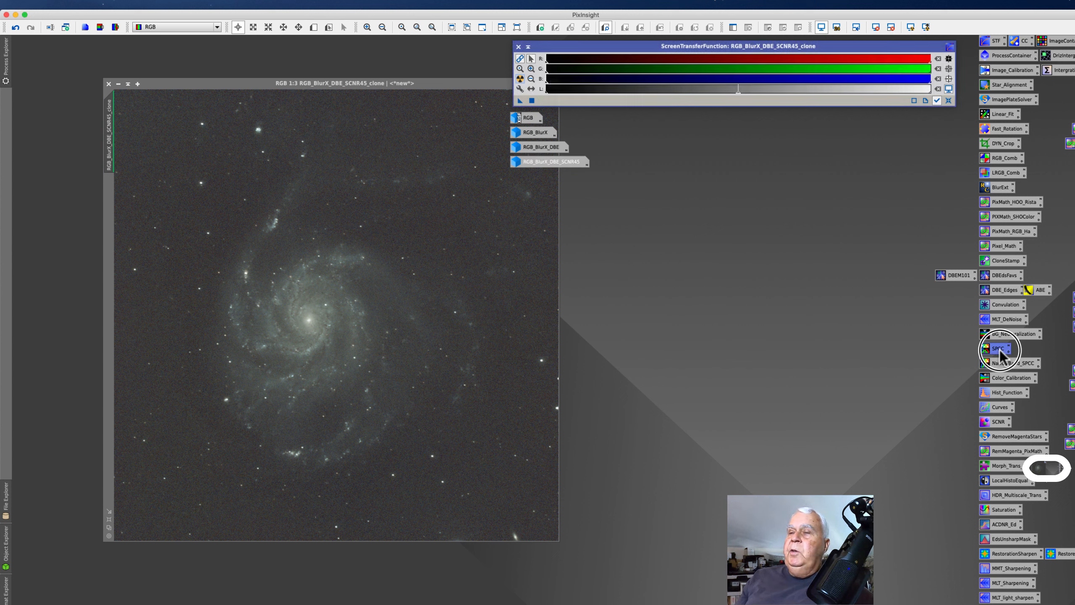
{"action": "left_click_drag", "start_coordinate": [752, 251], "coordinate": [59, 170]}
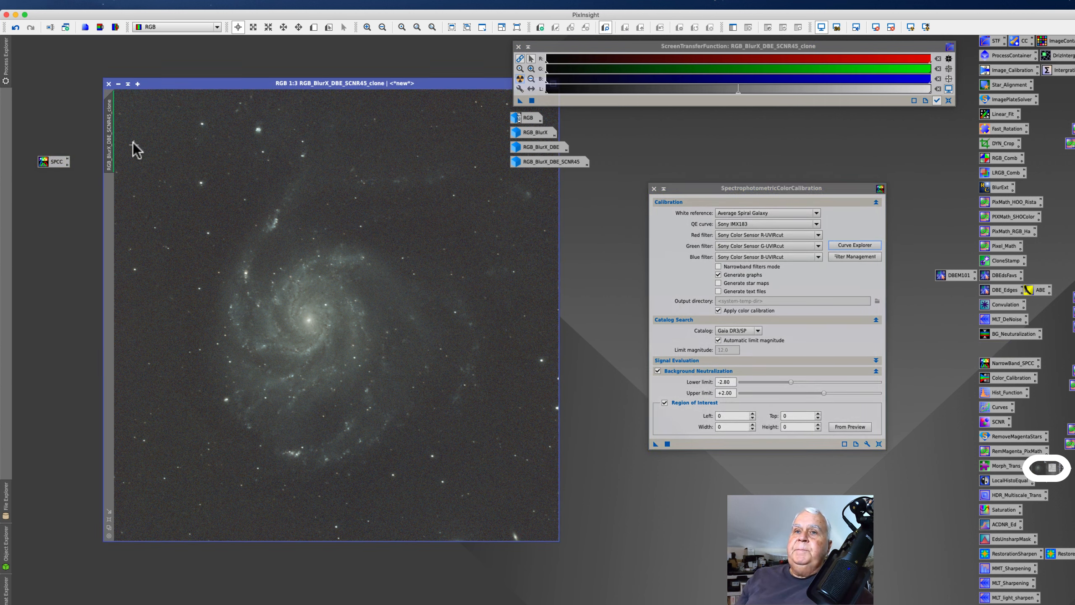
Rename the clone's image identifier to RGB_BlurX_DBE_SCNR45_BN
{"action": "right_click", "coordinate": [109, 147]}
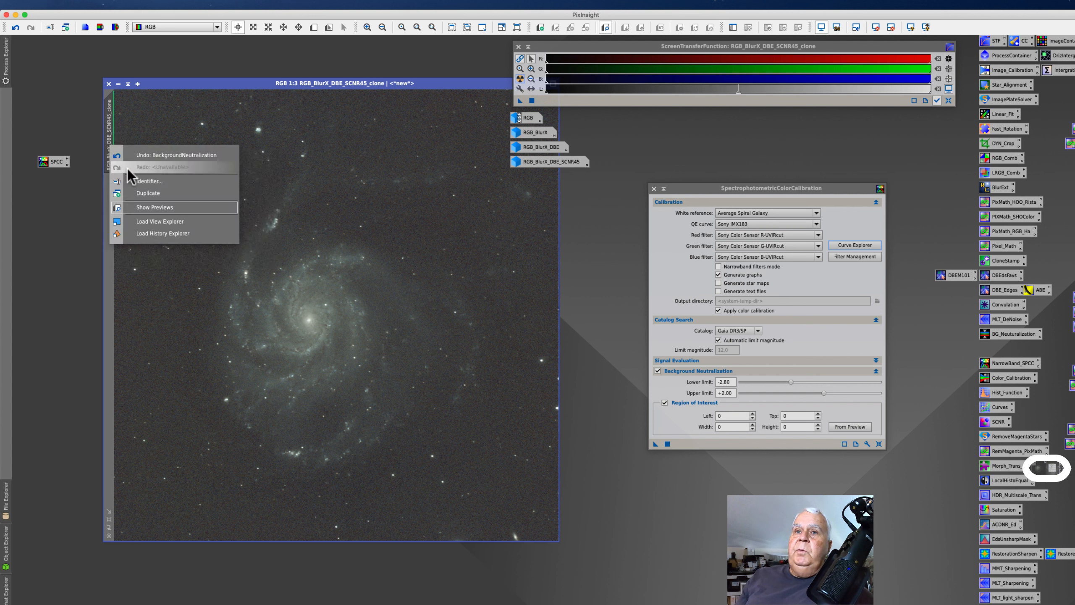
{"action": "left_click", "coordinate": [139, 179]}
{"action": "key", "text": "Right"}
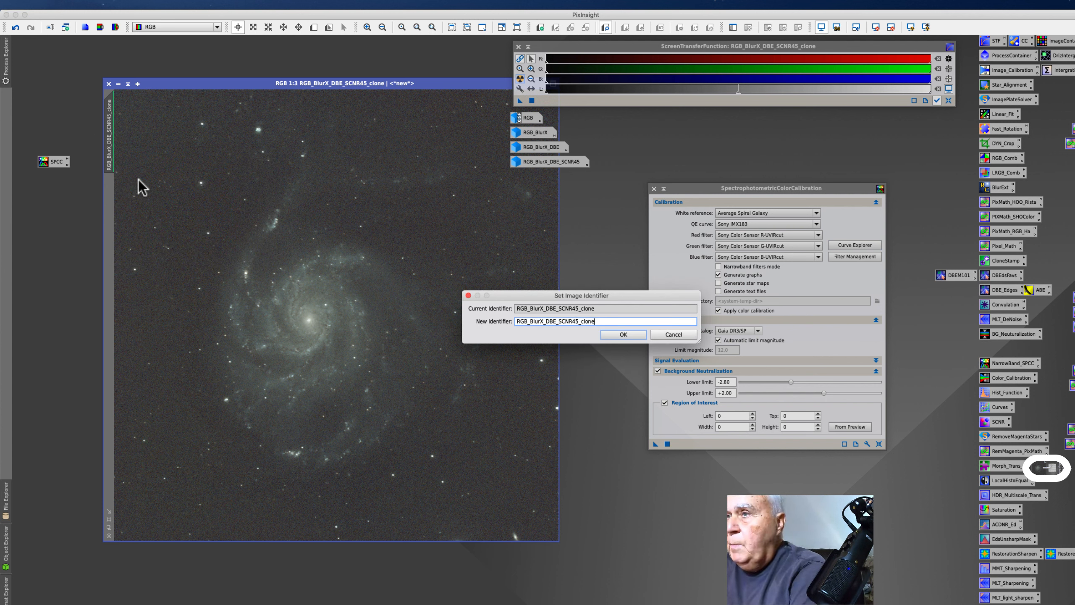
{"action": "key", "text": "BackSpace"}
{"action": "key", "text": "BackSpace"}
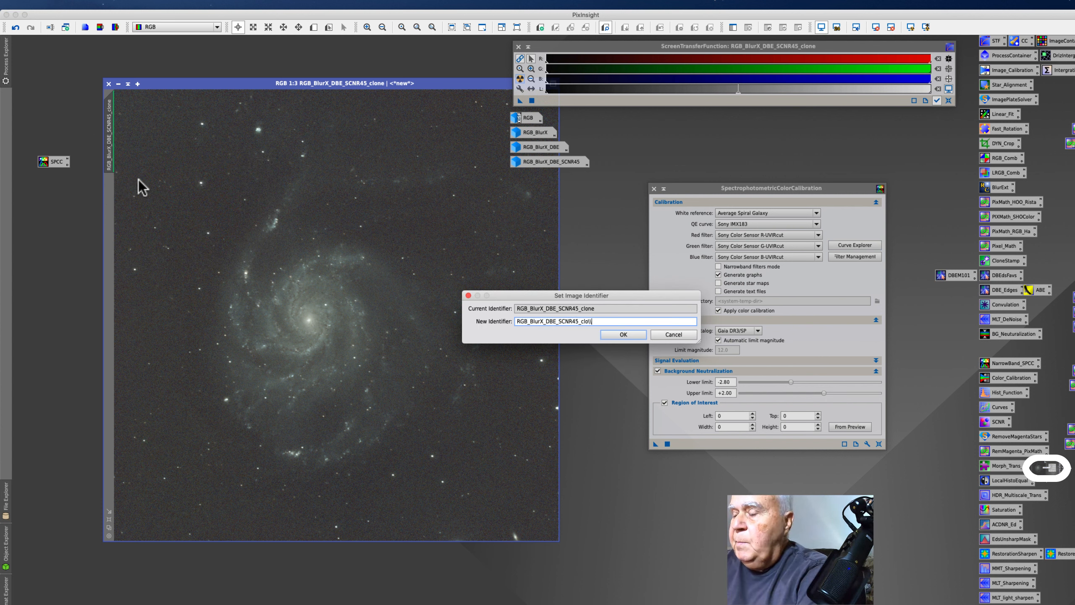
{"action": "key", "text": "BackSpace"}
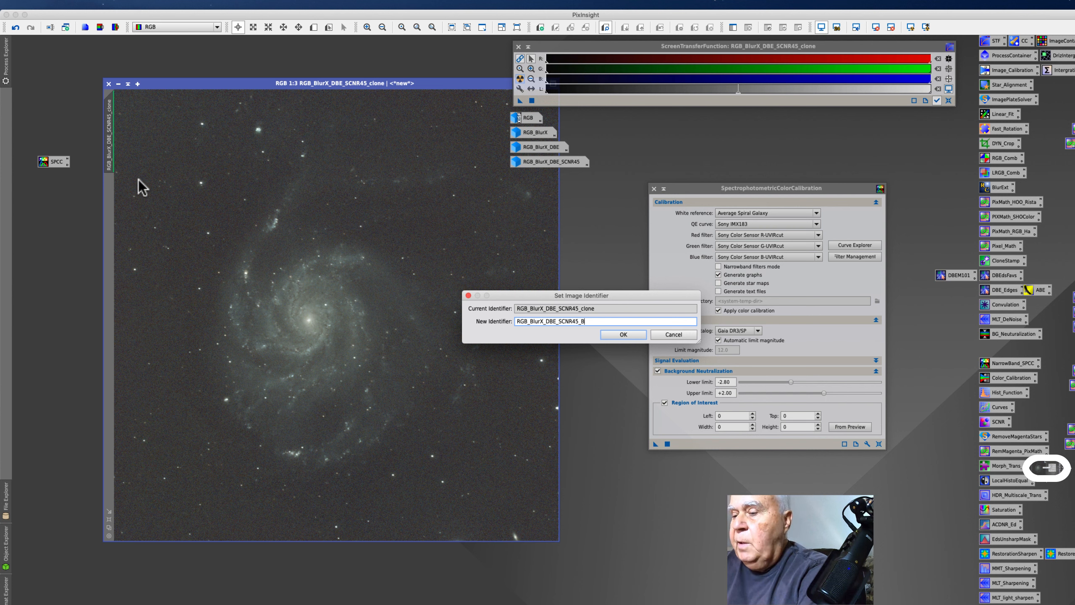
{"action": "key", "text": "Return"}
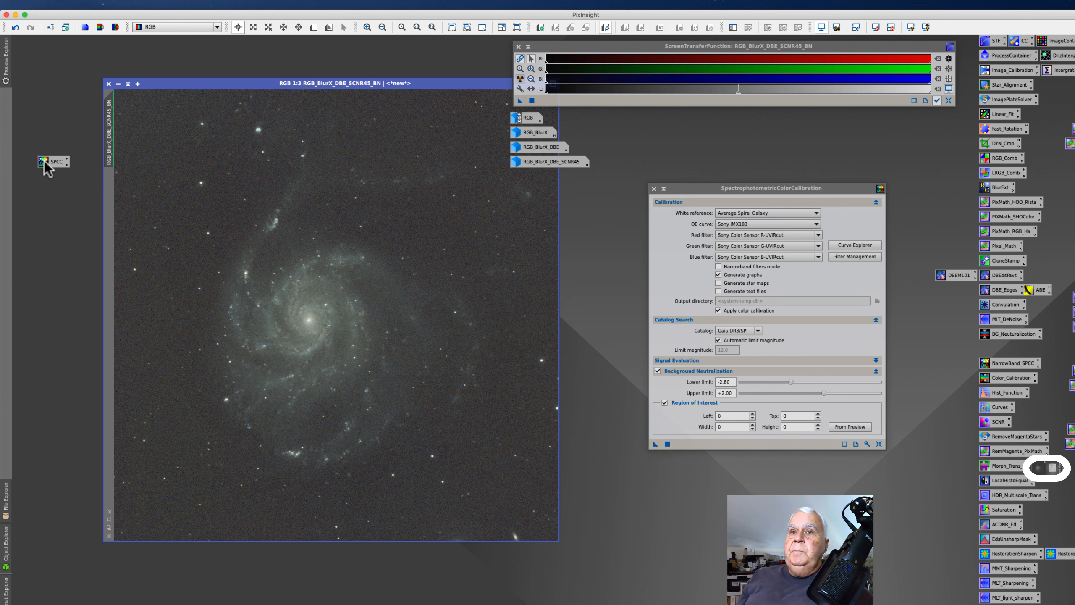
Return the SPCC icon to its slot below BG_Neutralization and move the SpectrophotometricColorCalibration window nearer the image
{"action": "left_click_drag", "start_coordinate": [47, 168], "coordinate": [986, 350]}
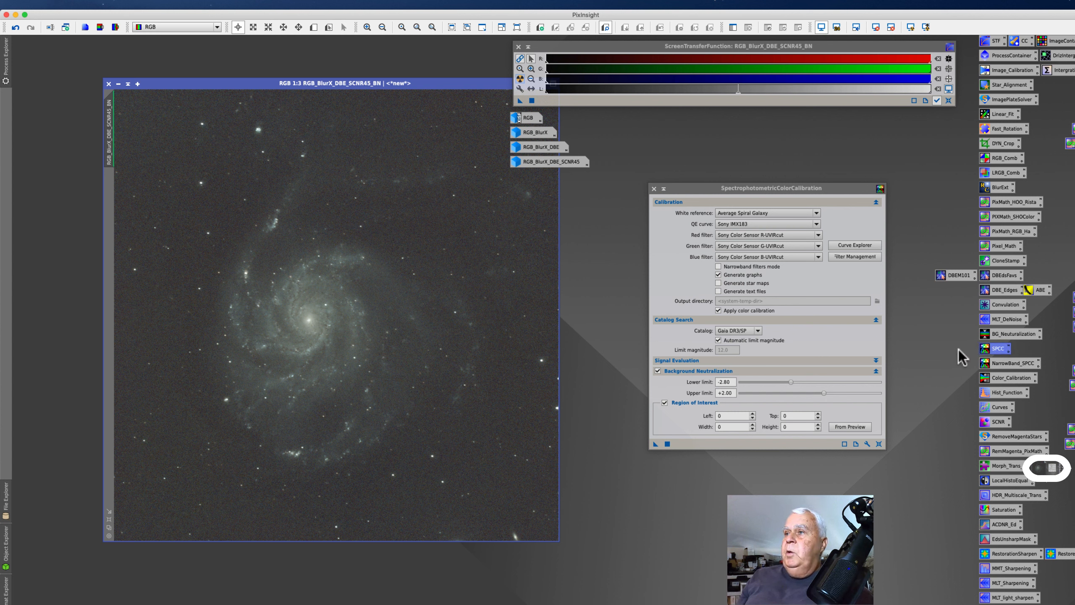
{"action": "left_click", "coordinate": [926, 374]}
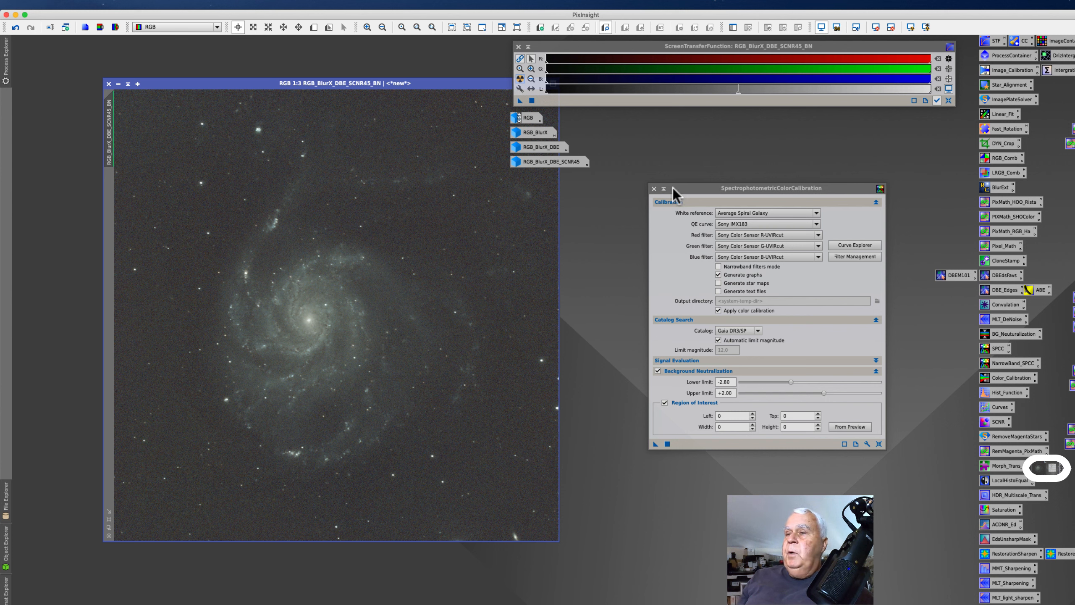
{"action": "left_click_drag", "start_coordinate": [682, 189], "coordinate": [661, 168]}
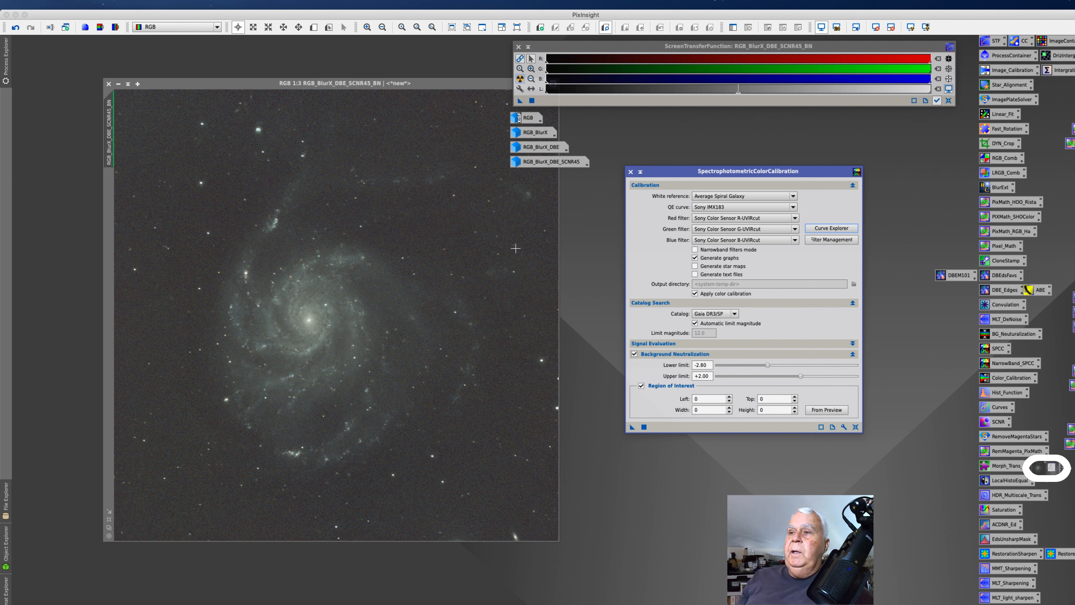
{"action": "left_click_drag", "start_coordinate": [666, 172], "coordinate": [653, 146]}
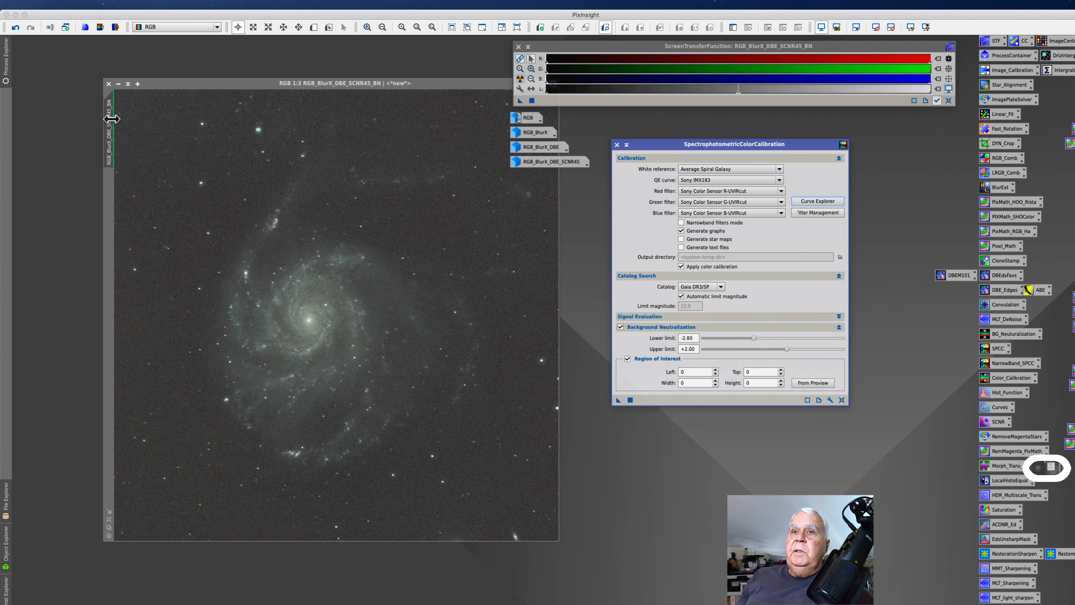
Draw a 210 by 375 px preview on empty background above the galaxy and load it as SPCC's background neutralization region of interest
{"action": "left_click", "coordinate": [313, 27]}
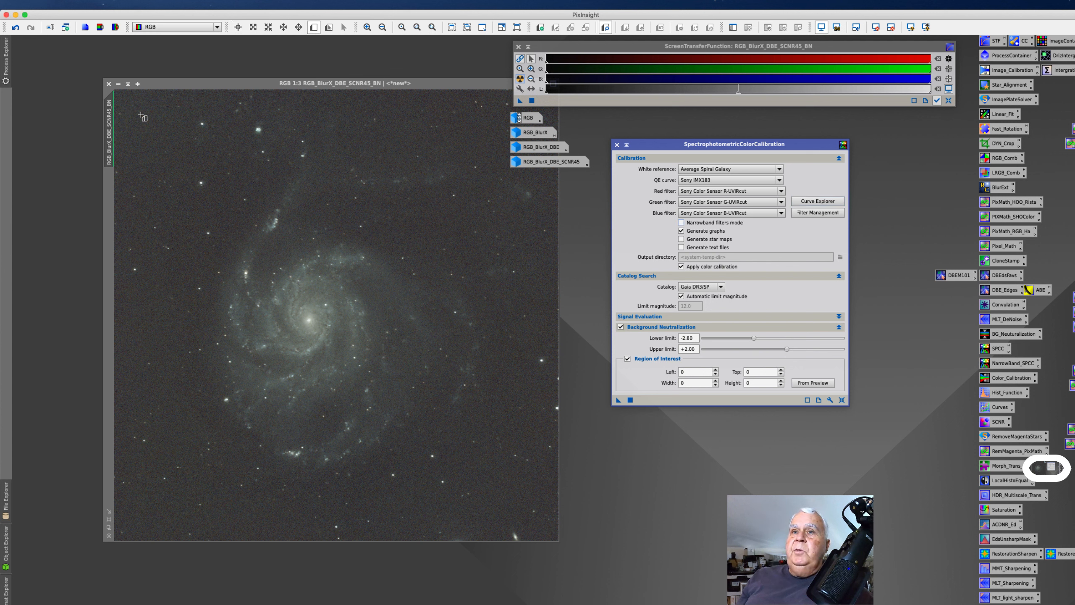
{"action": "left_click_drag", "start_coordinate": [379, 105], "coordinate": [410, 161]}
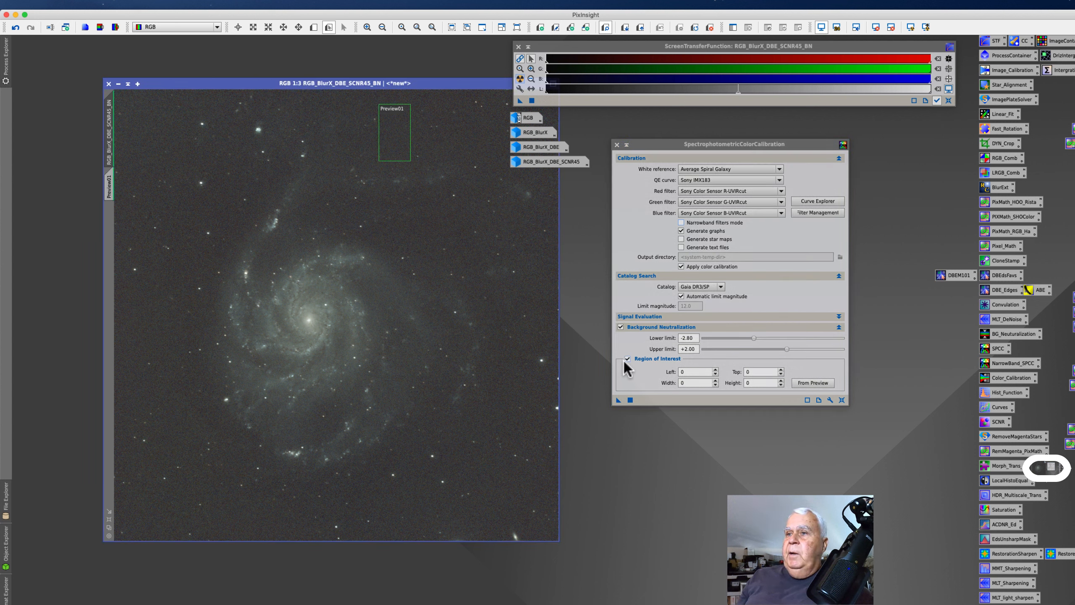
{"action": "left_click", "coordinate": [813, 383]}
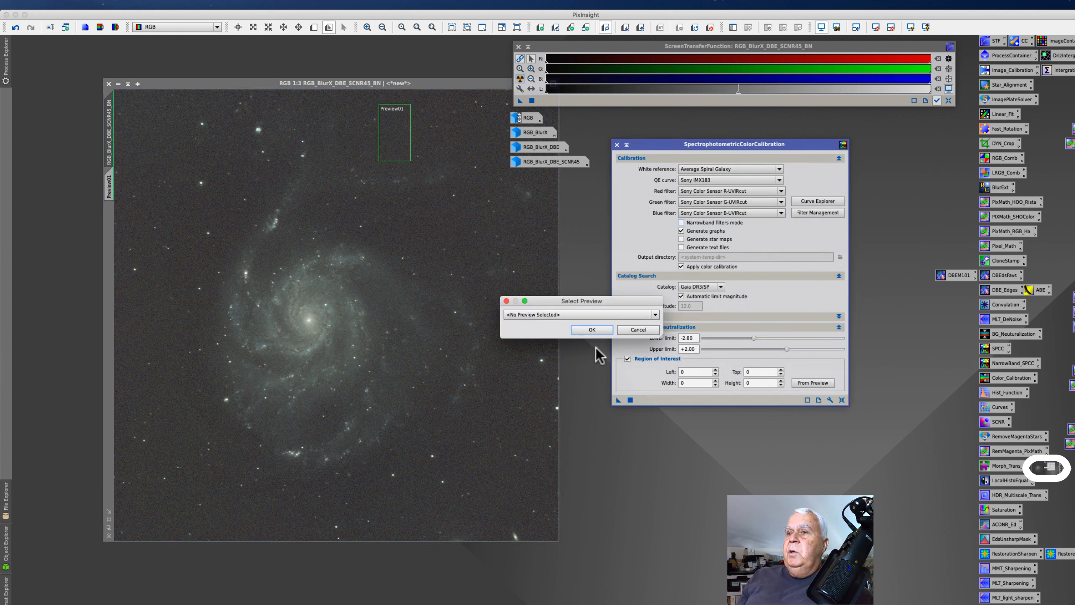
{"action": "left_click", "coordinate": [654, 314]}
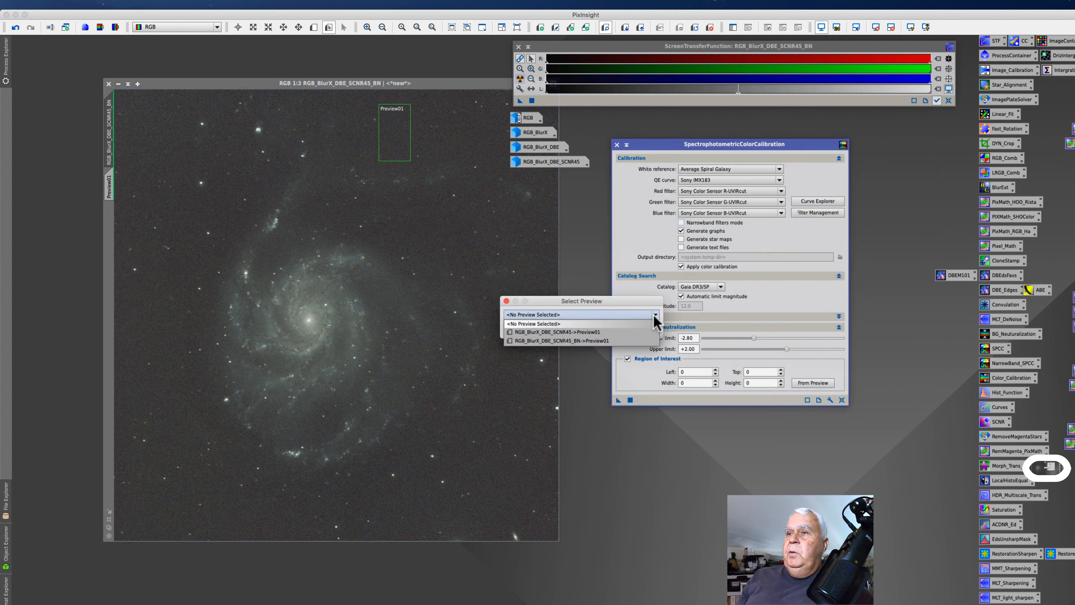
{"action": "left_click", "coordinate": [581, 341]}
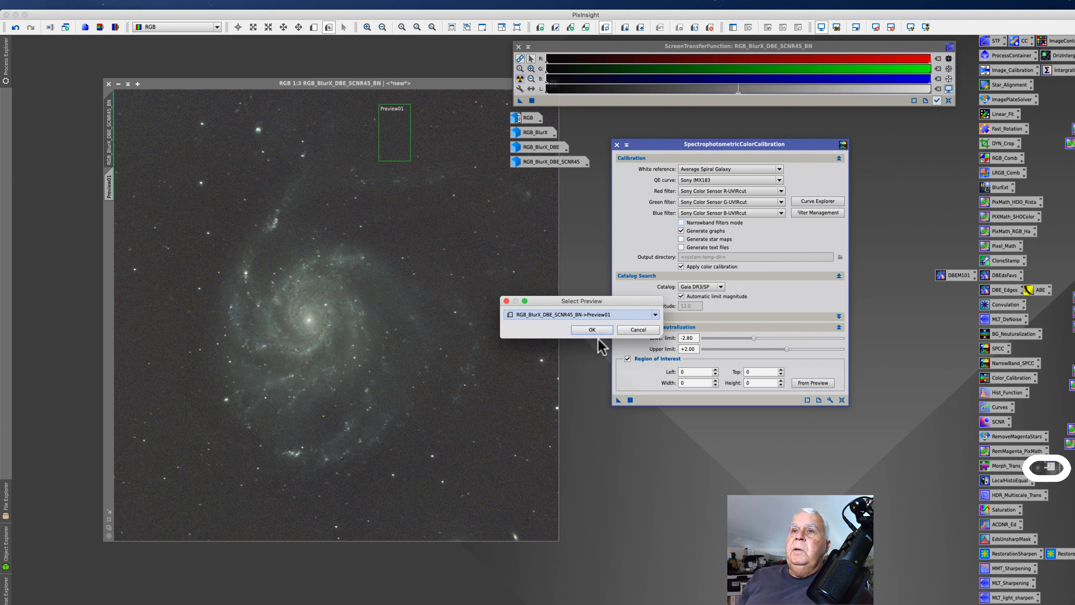
{"action": "left_click", "coordinate": [592, 330]}
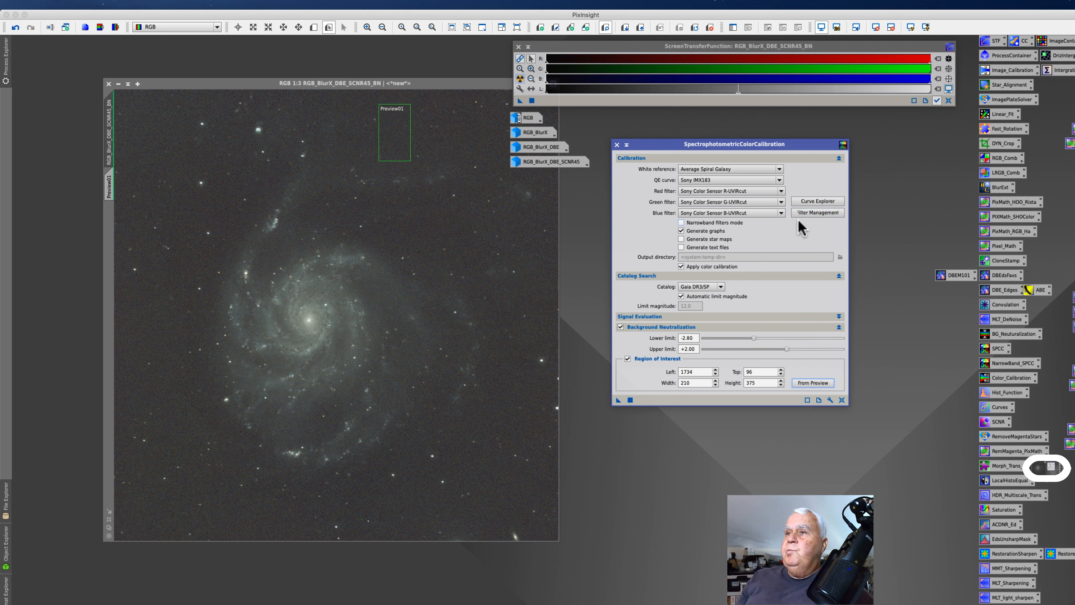
Set the QE curve to Sony IMX411/455/461/533/571 and the red, green and blue filters to Sony Color Sensor R, G and B
{"action": "left_click", "coordinate": [778, 180]}
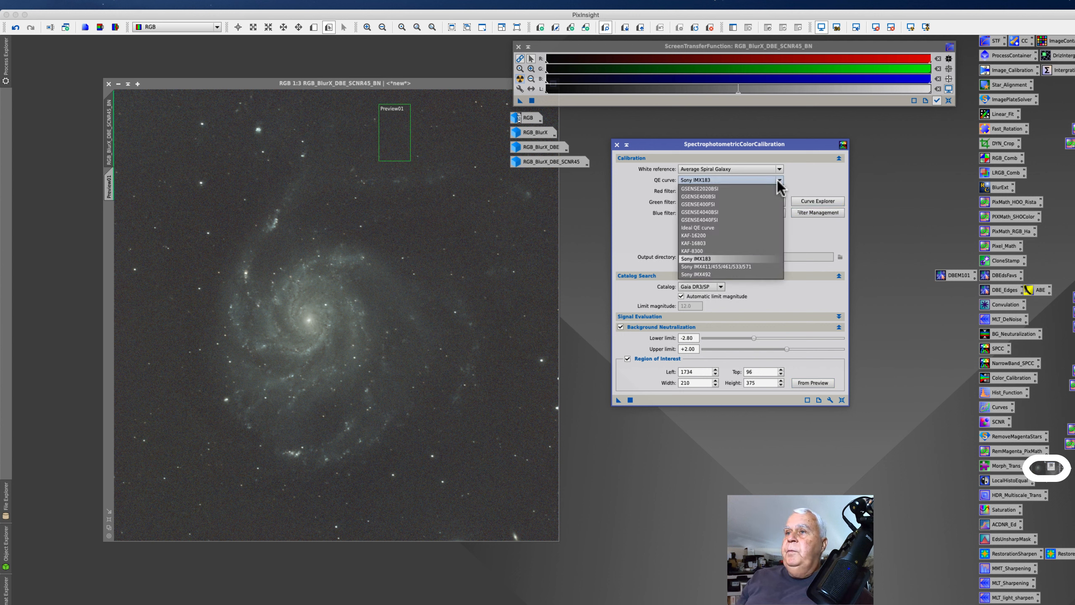
{"action": "left_click", "coordinate": [738, 266]}
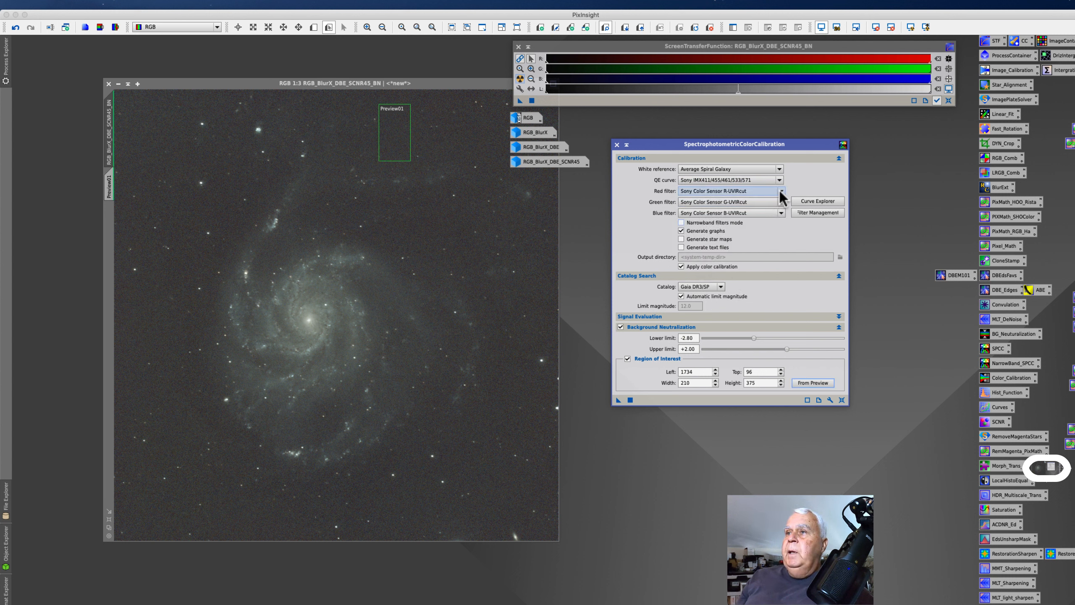
{"action": "left_click", "coordinate": [780, 191]}
{"action": "left_click_drag", "start_coordinate": [780, 281], "coordinate": [782, 303]}
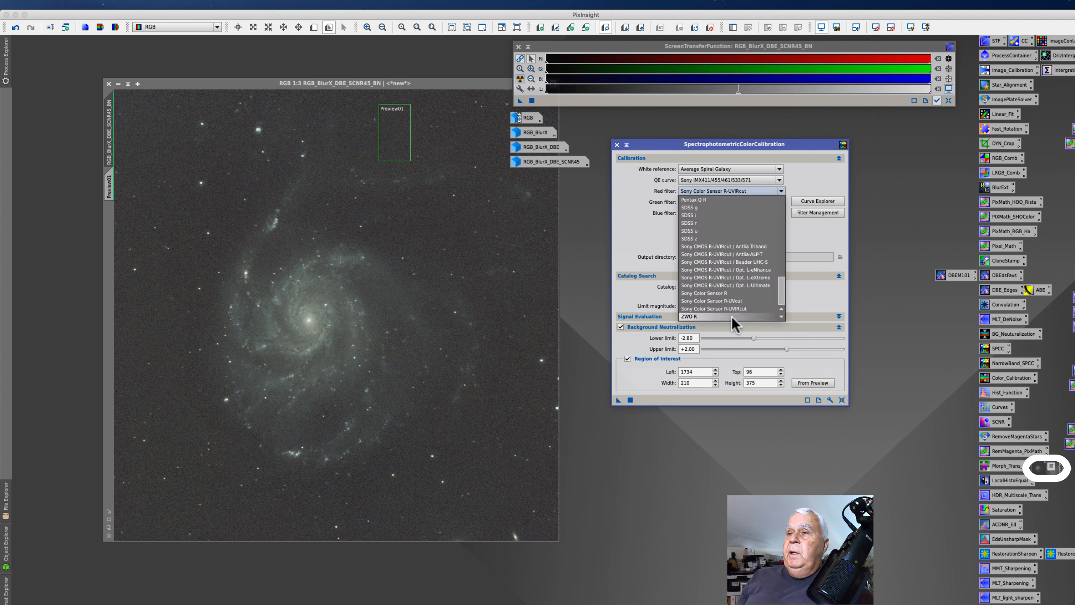
{"action": "left_click", "coordinate": [711, 293]}
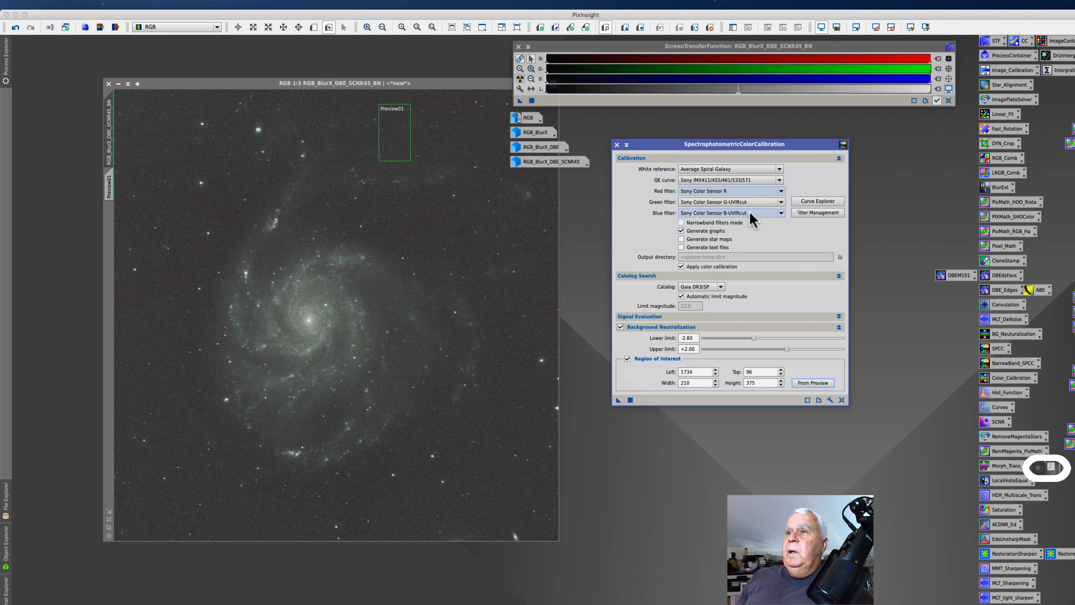
{"action": "left_click", "coordinate": [780, 202]}
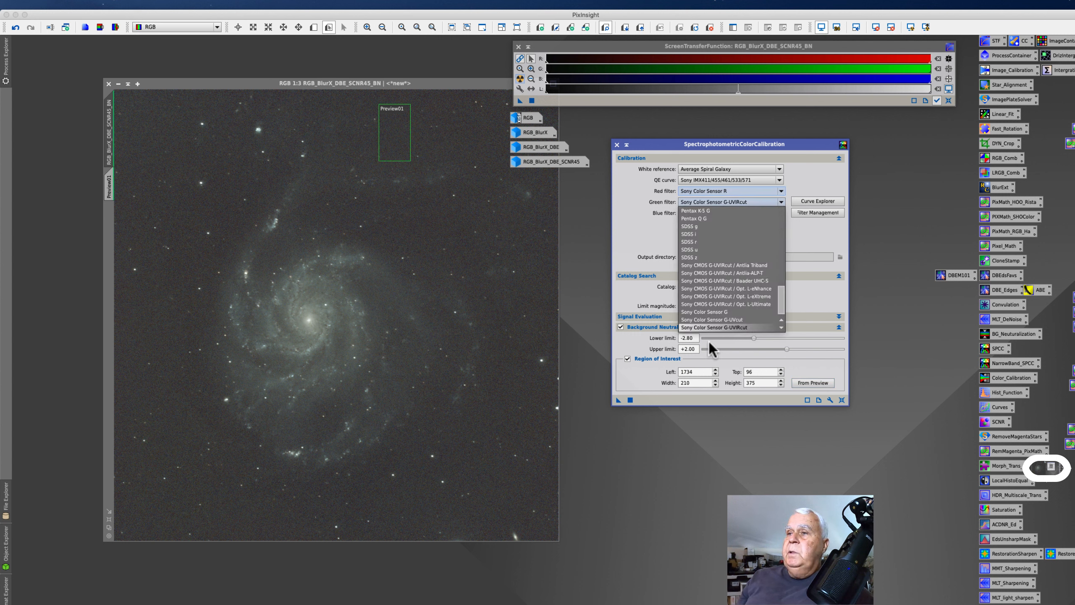
{"action": "left_click", "coordinate": [721, 304]}
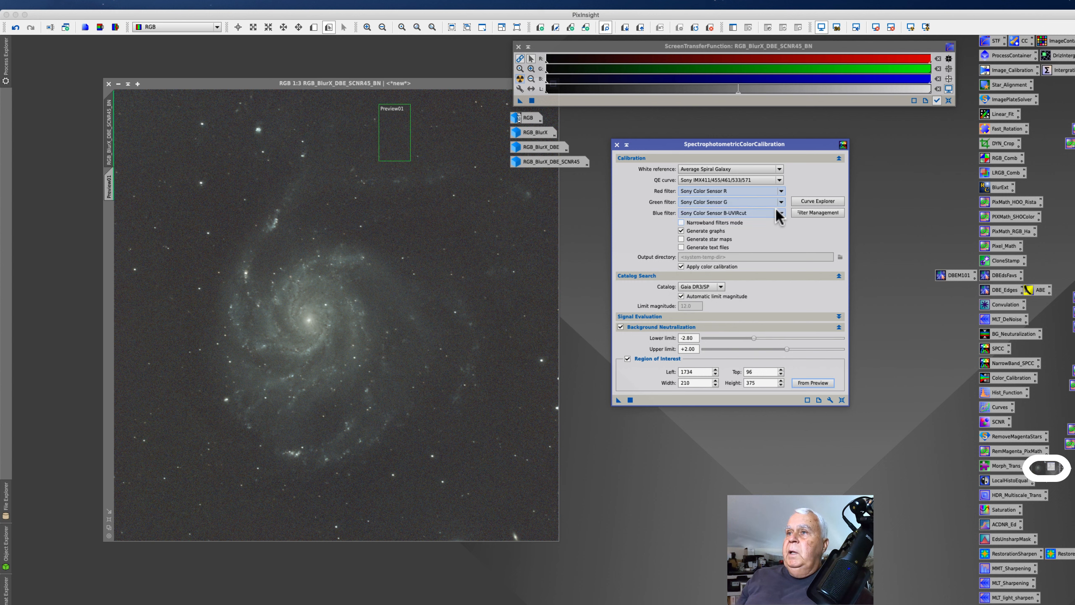
{"action": "left_click", "coordinate": [780, 212]}
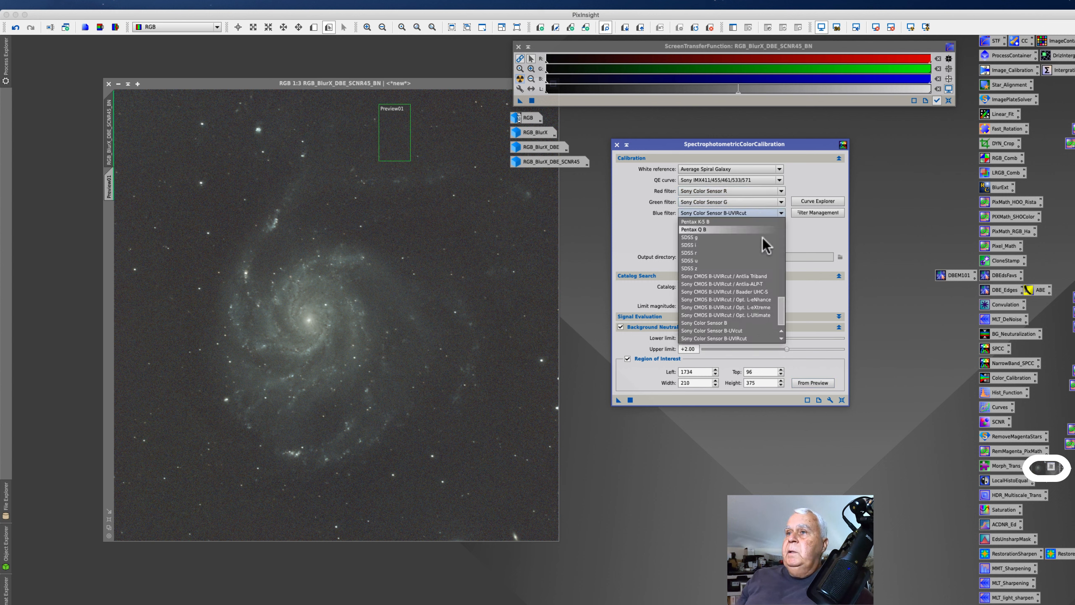
{"action": "left_click", "coordinate": [721, 323]}
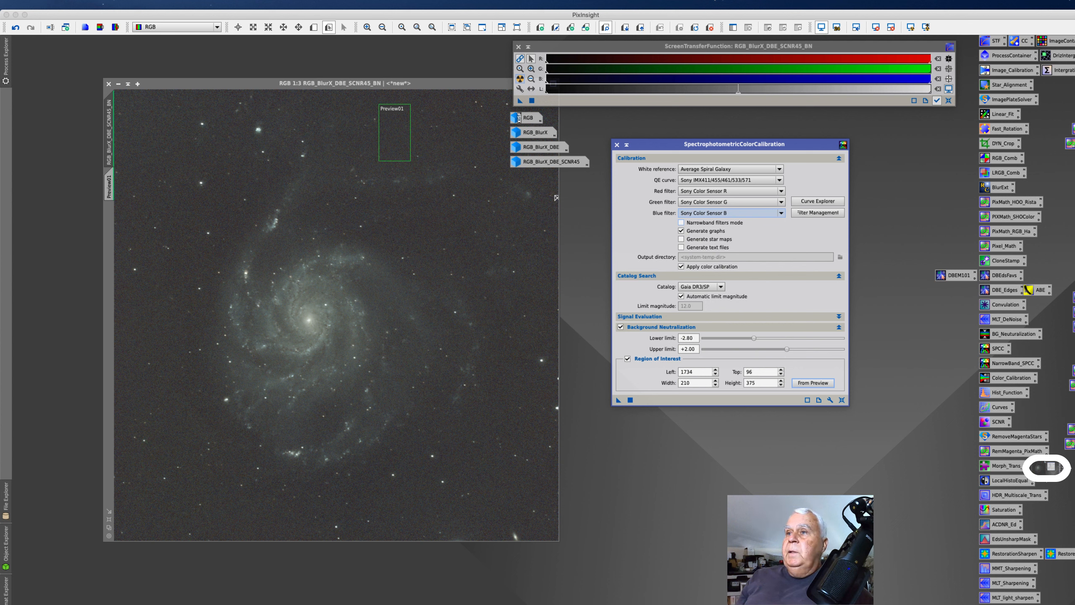
{"action": "scroll", "coordinate": [716, 213], "scroll_direction": "up", "scroll_amount": 1}
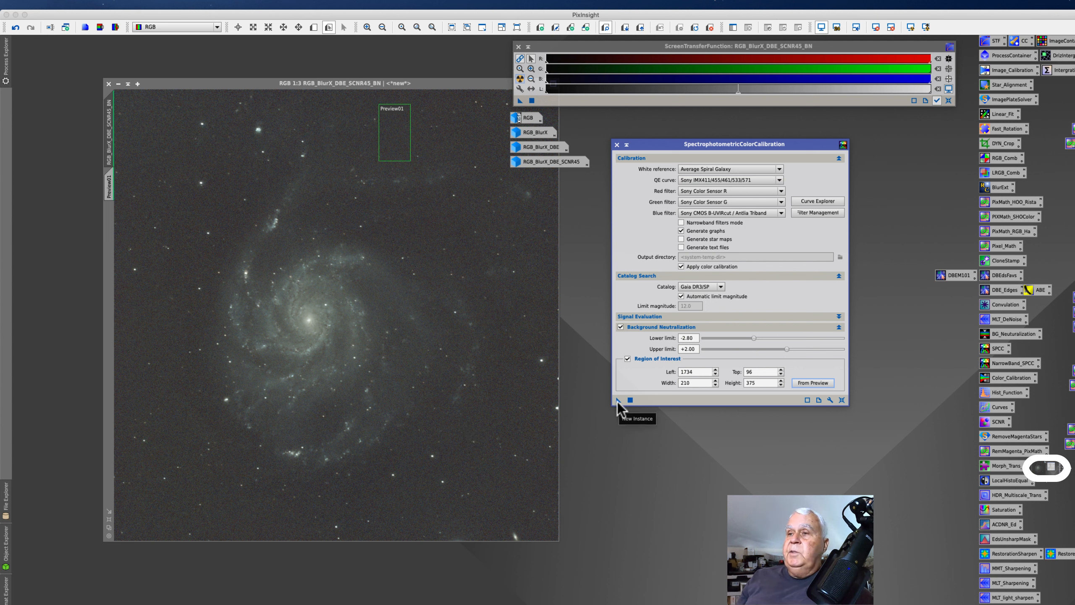
Apply SpectrophotometricColorCalibration to the galaxy image and close the White Balance Functions graph
{"action": "left_click_drag", "start_coordinate": [618, 402], "coordinate": [271, 456]}
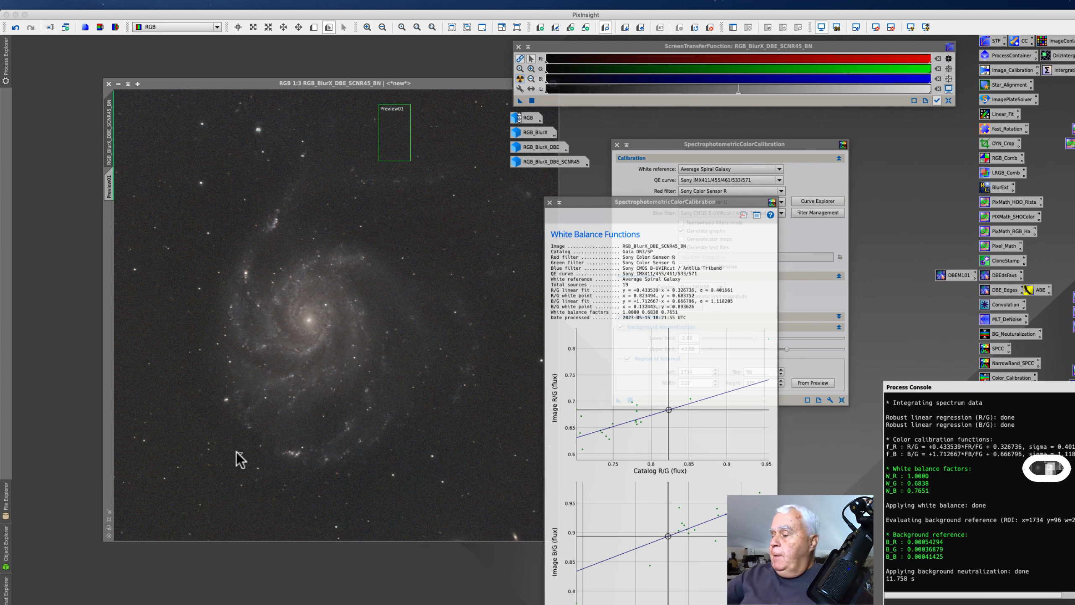
{"action": "left_click", "coordinate": [549, 202]}
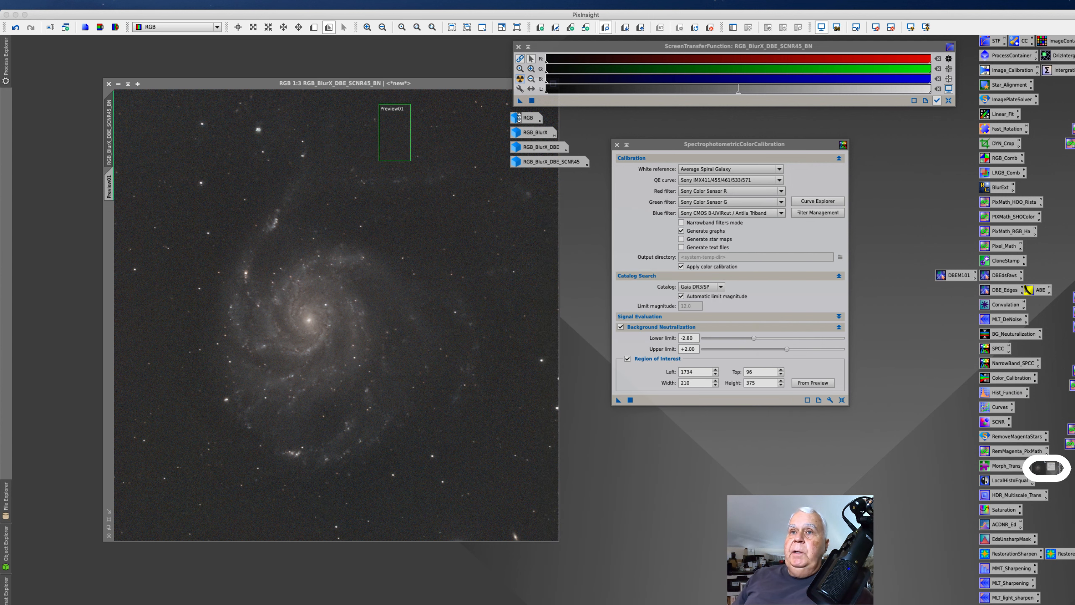
Duplicate the calibrated image, iconize the original below the RGB_BlurX_DBE_SCNR45 icon and close SpectrophotometricColorCalibration
{"action": "left_click_drag", "start_coordinate": [158, 84], "coordinate": [267, 98]}
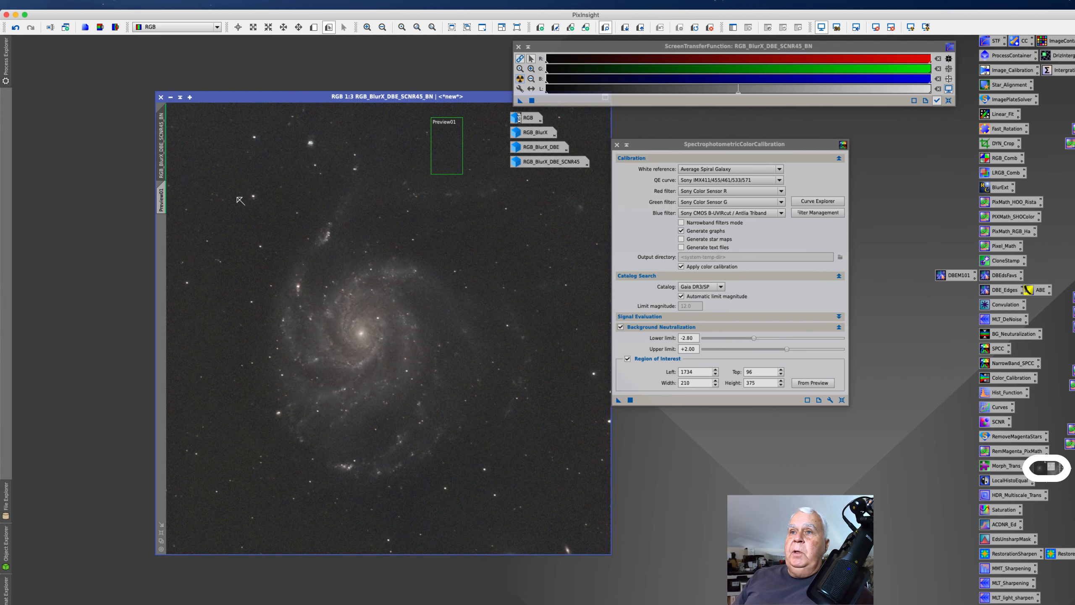
{"action": "mouse_move", "coordinate": [160, 151]}
{"action": "left_mouse_down"}
{"action": "mouse_move", "coordinate": [67, 187]}
{"action": "mouse_move", "coordinate": [67, 206]}
{"action": "left_mouse_up"}
{"action": "left_click", "coordinate": [170, 97]}
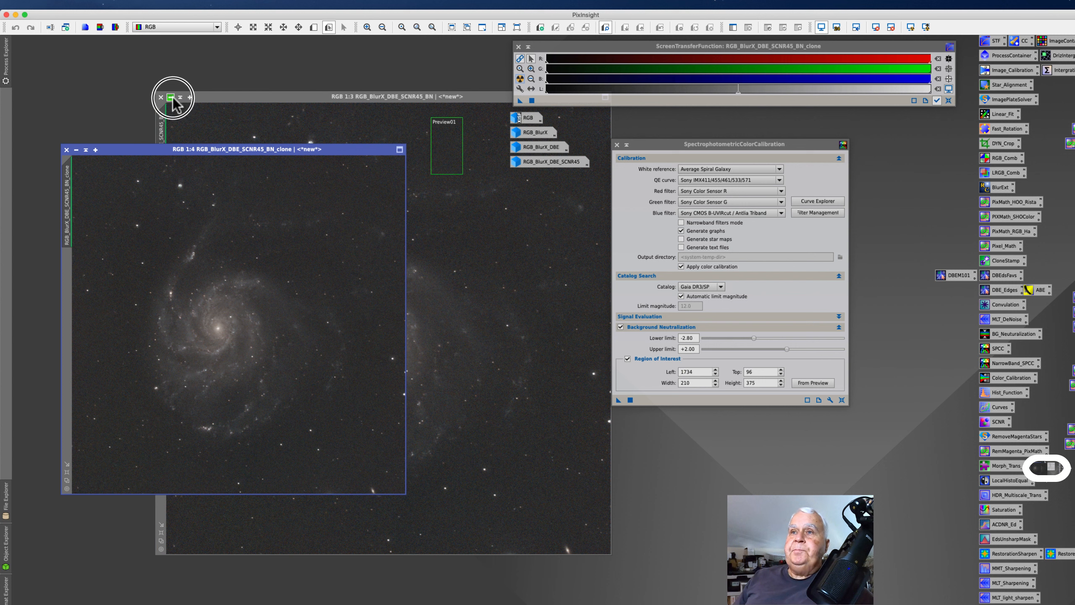
{"action": "left_click_drag", "start_coordinate": [431, 328], "coordinate": [553, 181]}
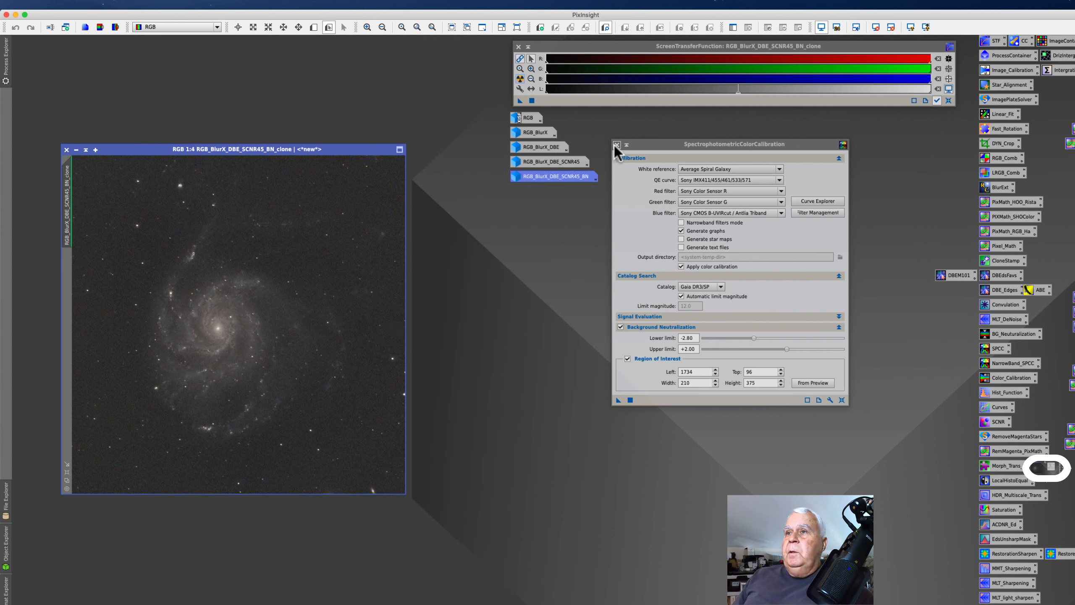
{"action": "left_click", "coordinate": [616, 144]}
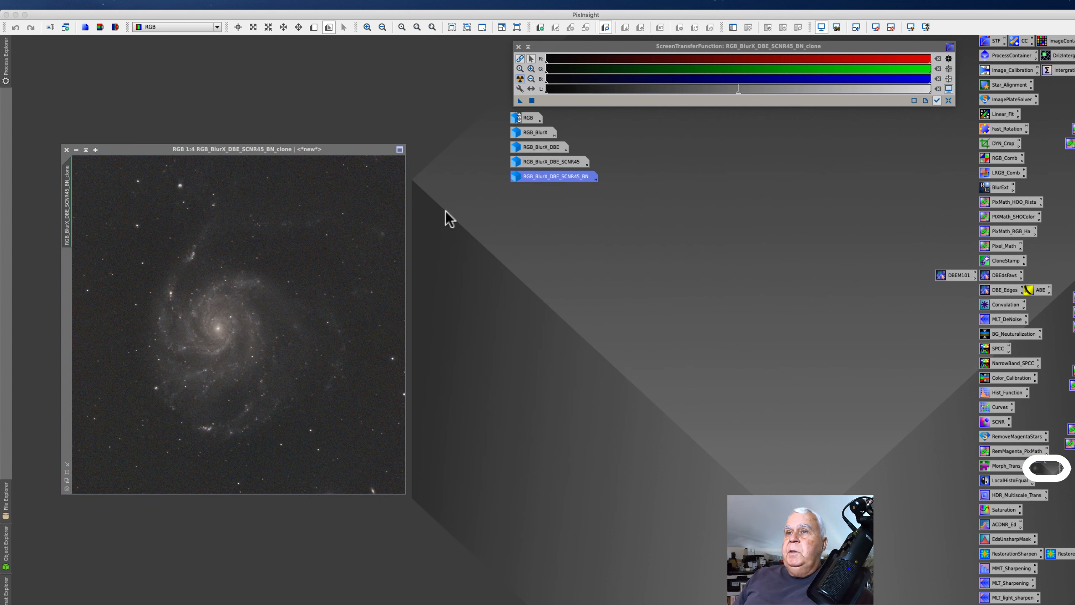
Restore the iconized calibrated image and rename its identifier to RGB_BlurX_DBE_SCNR45_BN_SPCC
{"action": "right_click", "coordinate": [66, 205]}
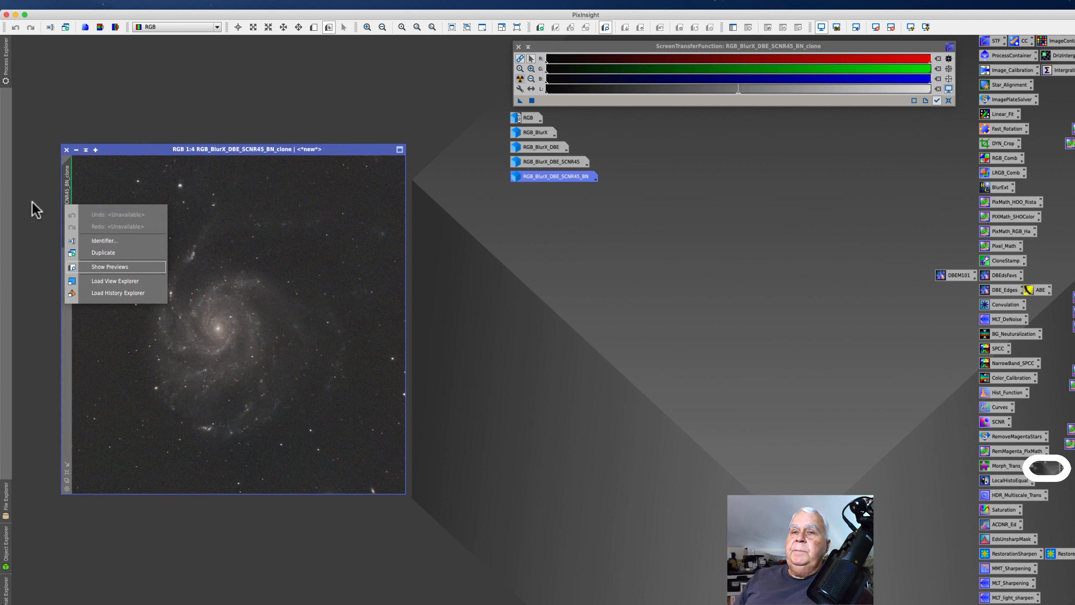
{"action": "left_click", "coordinate": [68, 152]}
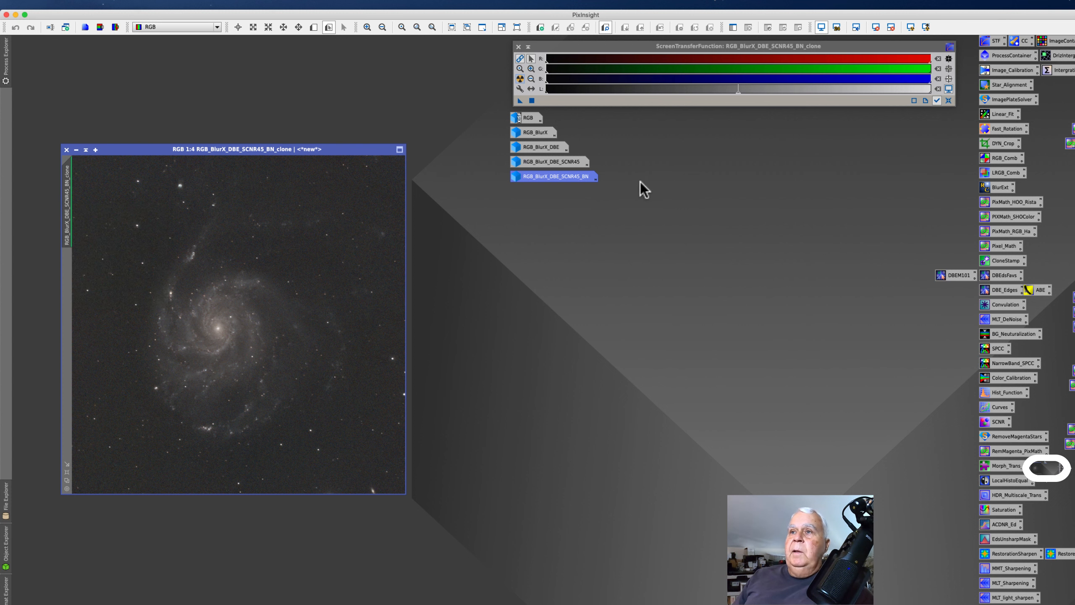
{"action": "double_click", "coordinate": [564, 179]}
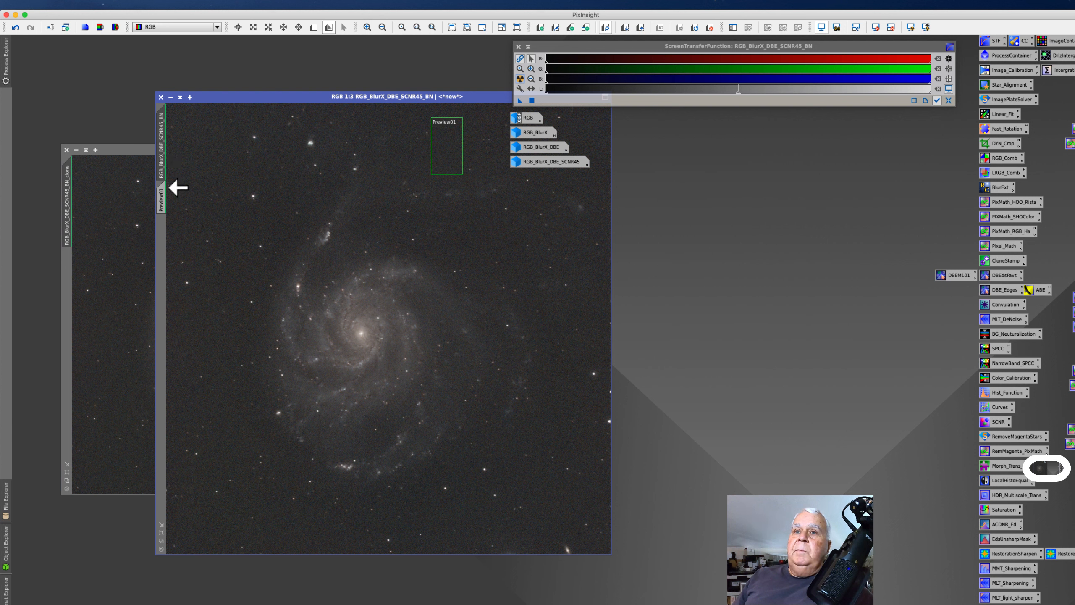
{"action": "right_click", "coordinate": [162, 173]}
{"action": "left_click", "coordinate": [201, 207]}
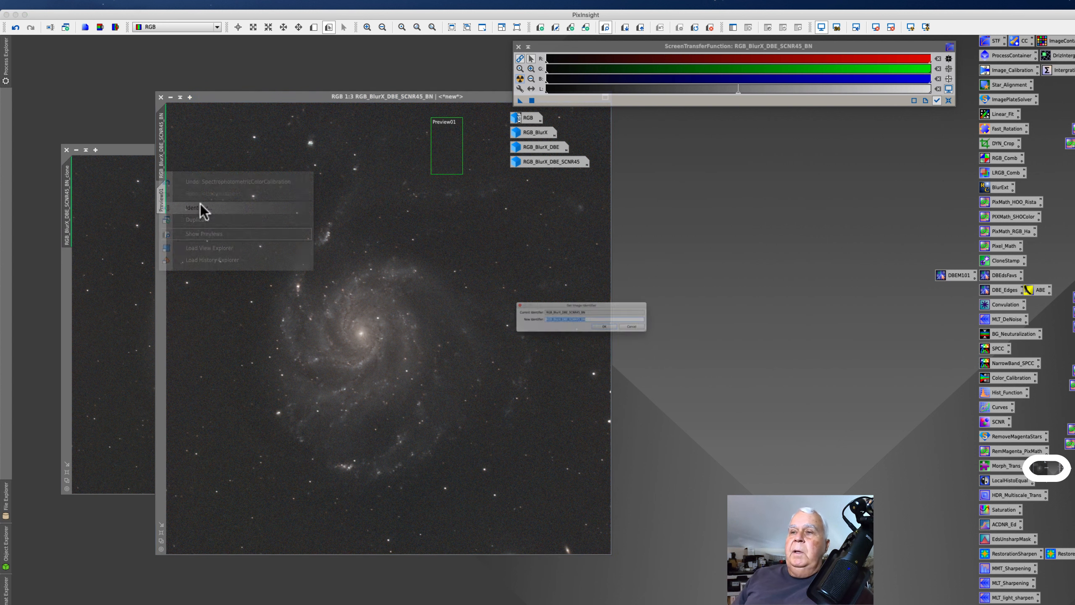
{"action": "key", "text": "Right"}
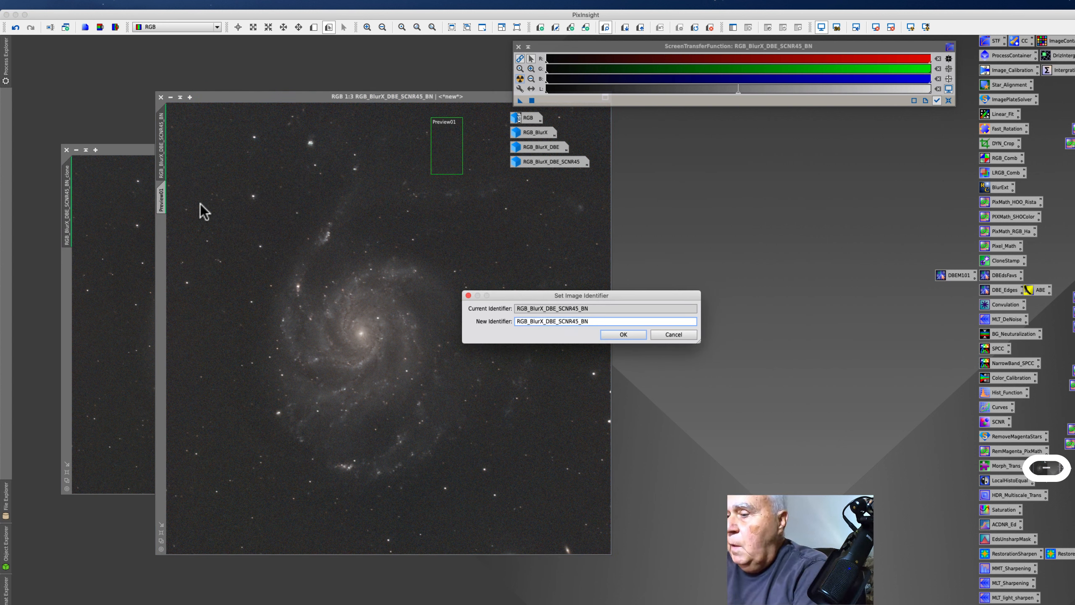
{"action": "type", "text": "_S"}
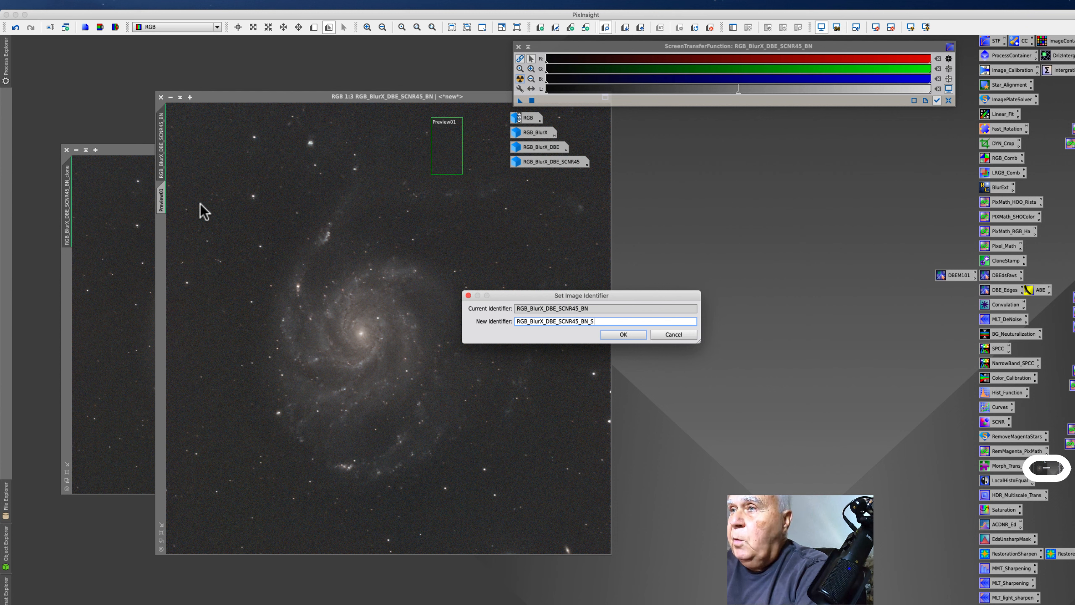
{"action": "type", "text": "PC"}
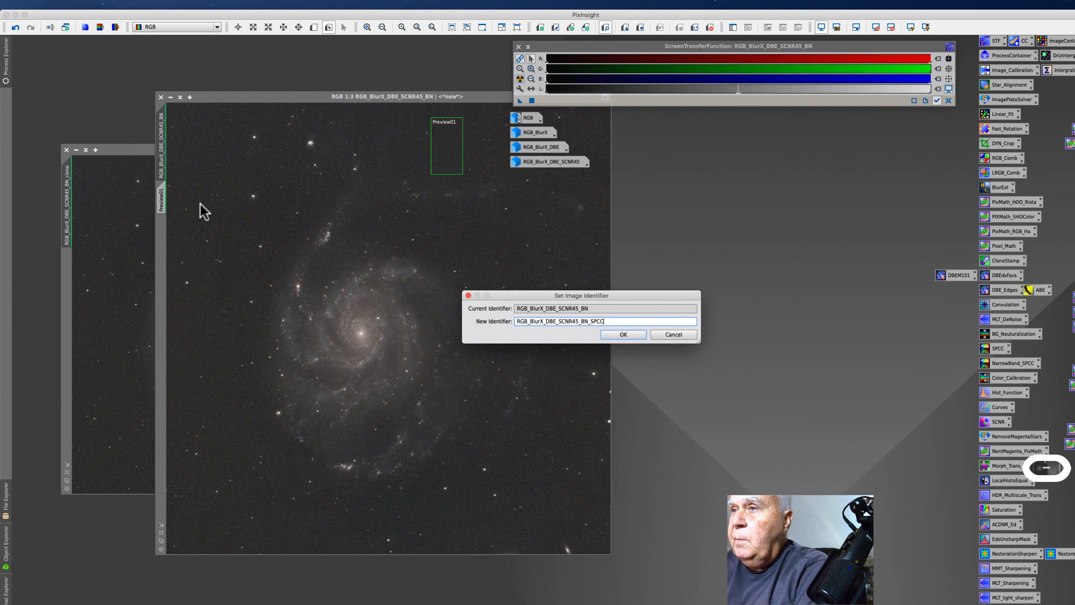
{"action": "type", "text": "C"}
{"action": "key", "text": "Return"}
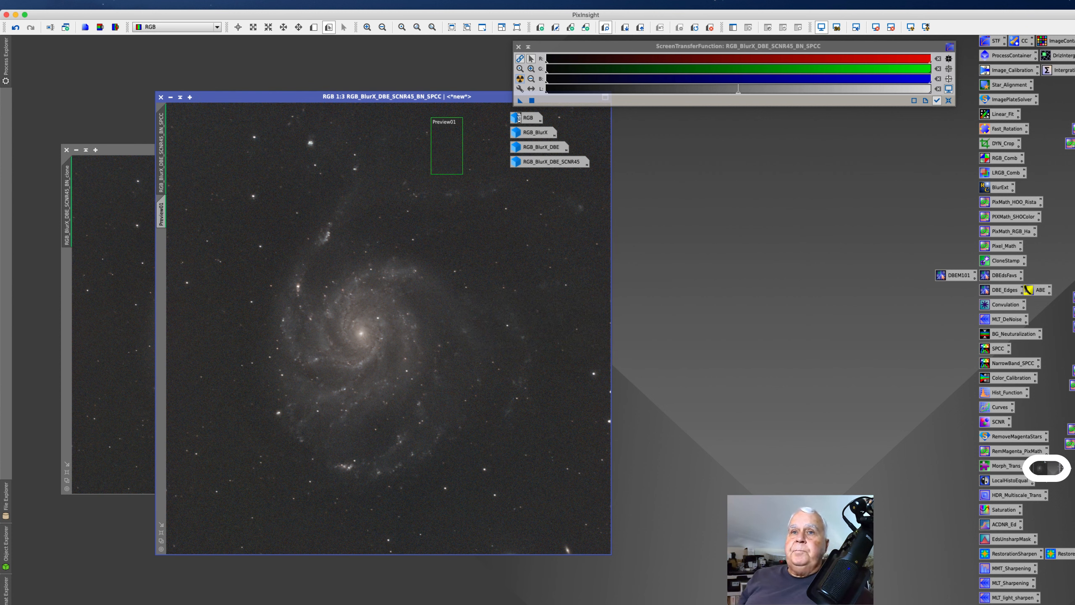
Replace the old clone with a fresh duplicate of the renamed SPCC image and iconize the original
{"action": "left_click", "coordinate": [67, 150]}
{"action": "left_click_drag", "start_coordinate": [160, 160], "coordinate": [32, 155]}
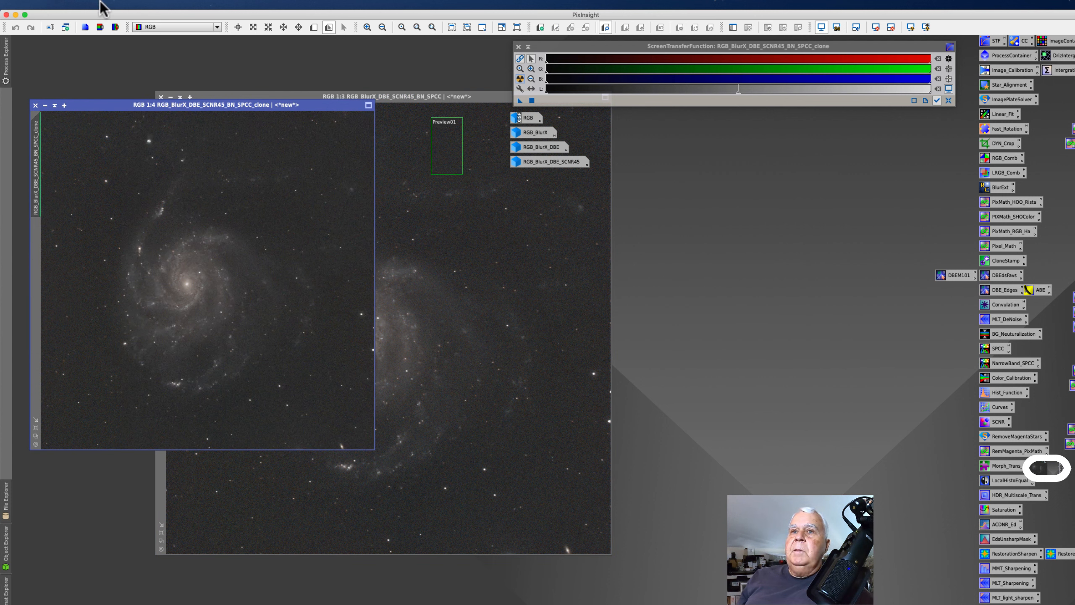
{"action": "left_click", "coordinate": [170, 96]}
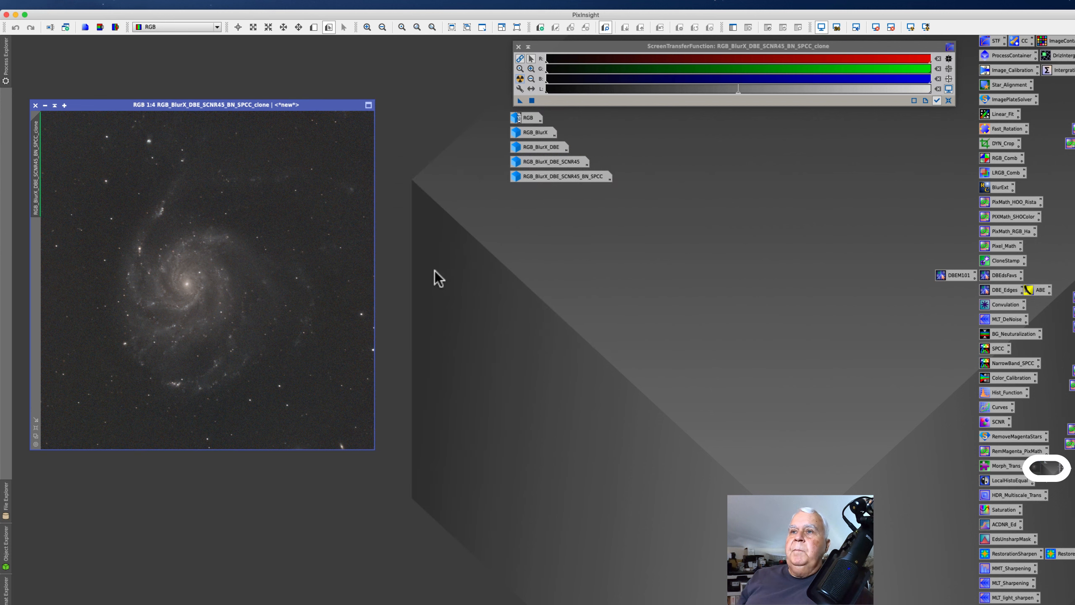
Enlarge the window of the new SPCC clone and move it to the upper part of the workspace beside the image icons
{"action": "left_click_drag", "start_coordinate": [108, 105], "coordinate": [246, 76]}
{"action": "left_click_drag", "start_coordinate": [512, 418], "coordinate": [670, 558]}
{"action": "mouse_move", "coordinate": [273, 73]}
{"action": "left_mouse_down"}
{"action": "mouse_move", "coordinate": [187, 74]}
{"action": "mouse_move", "coordinate": [161, 62]}
{"action": "left_mouse_up"}
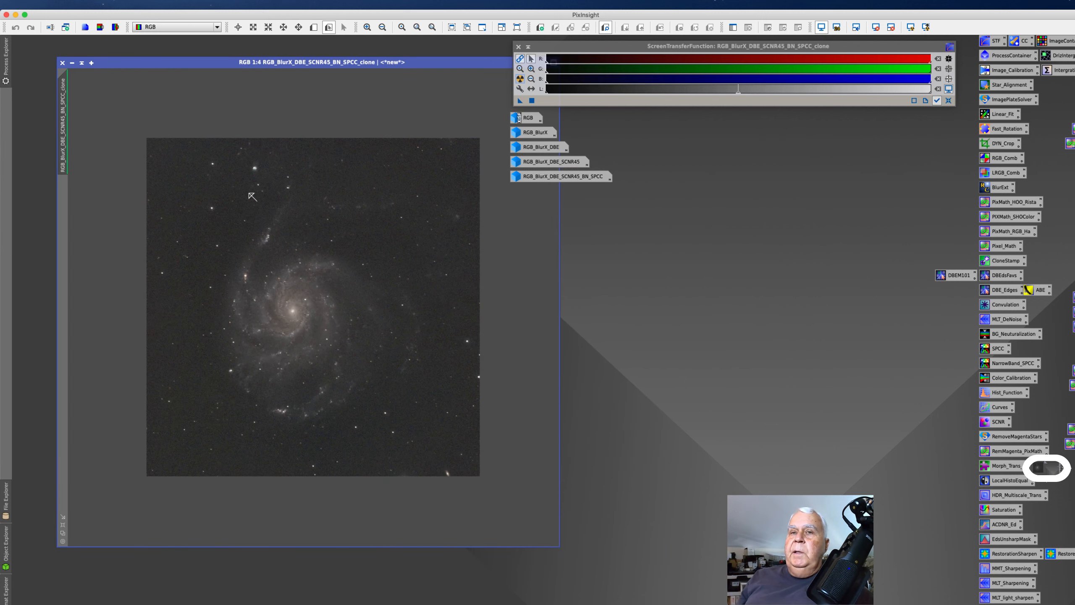
{"action": "mouse_move", "coordinate": [73, 137]}
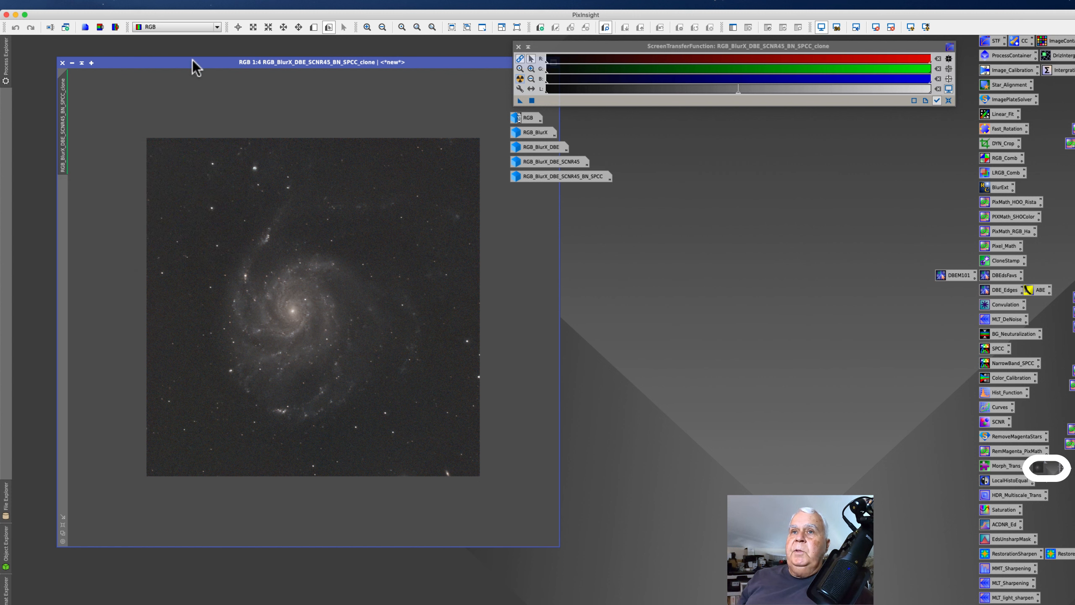
{"action": "left_click_drag", "start_coordinate": [193, 60], "coordinate": [173, 55]}
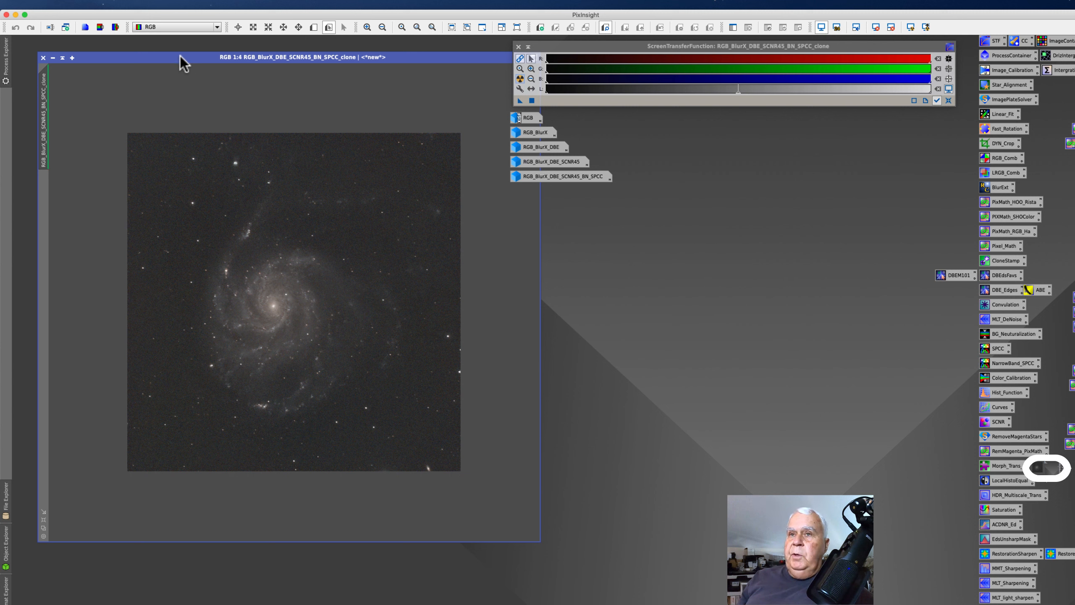
{"action": "left_click", "coordinate": [250, 4]}
{"action": "mouse_move", "coordinate": [275, 119]}
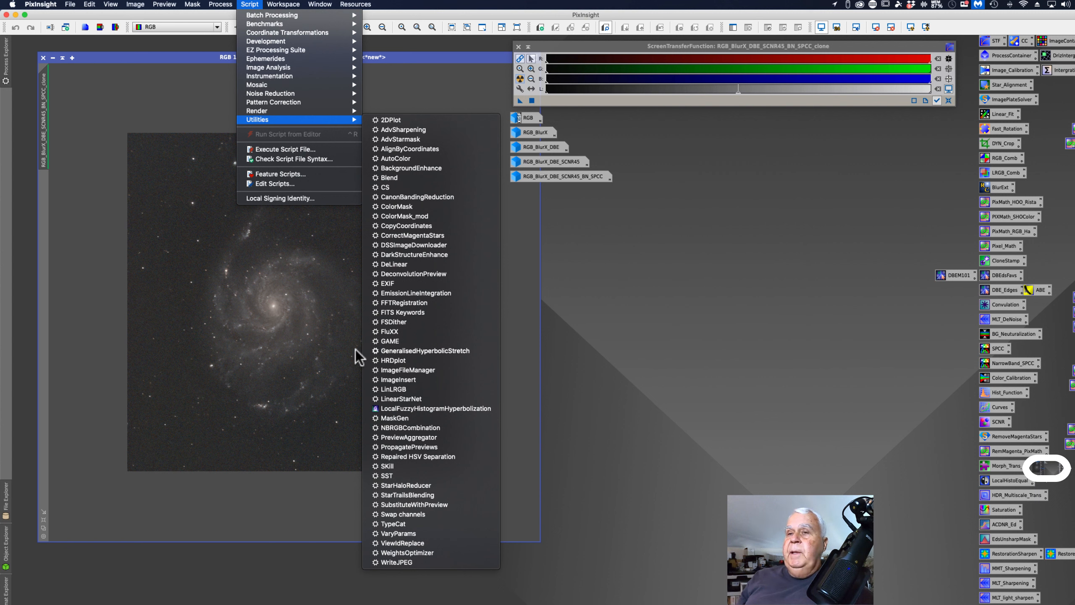
{"action": "left_click", "coordinate": [677, 288]}
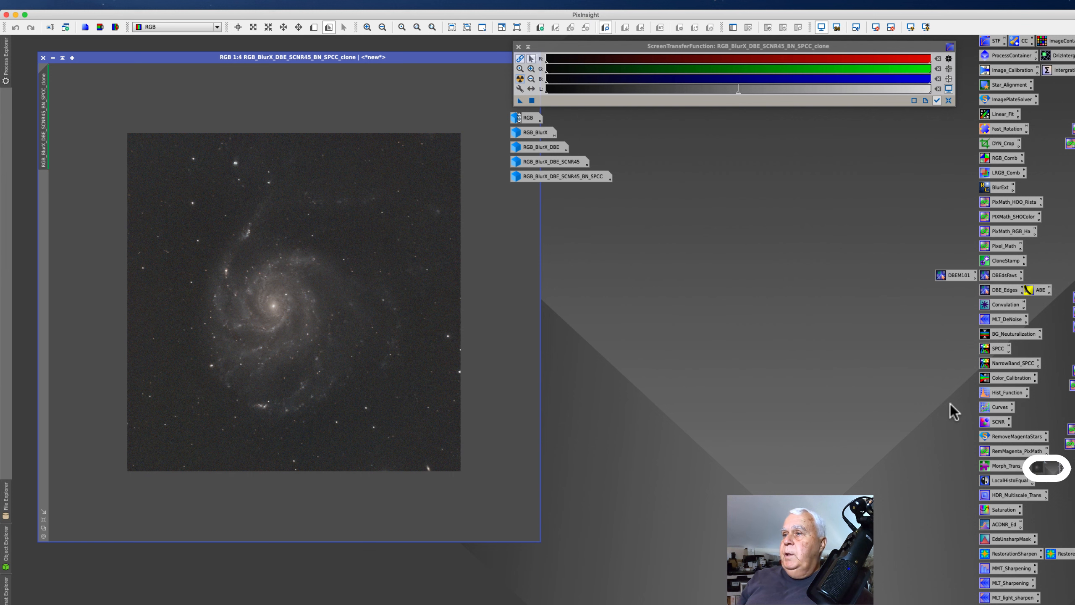
Open the saved Hist_Function HistogramTransformation process, have it track the SPCC clone, and place its window below ScreenTransferFunction
{"action": "double_click", "coordinate": [1000, 392]}
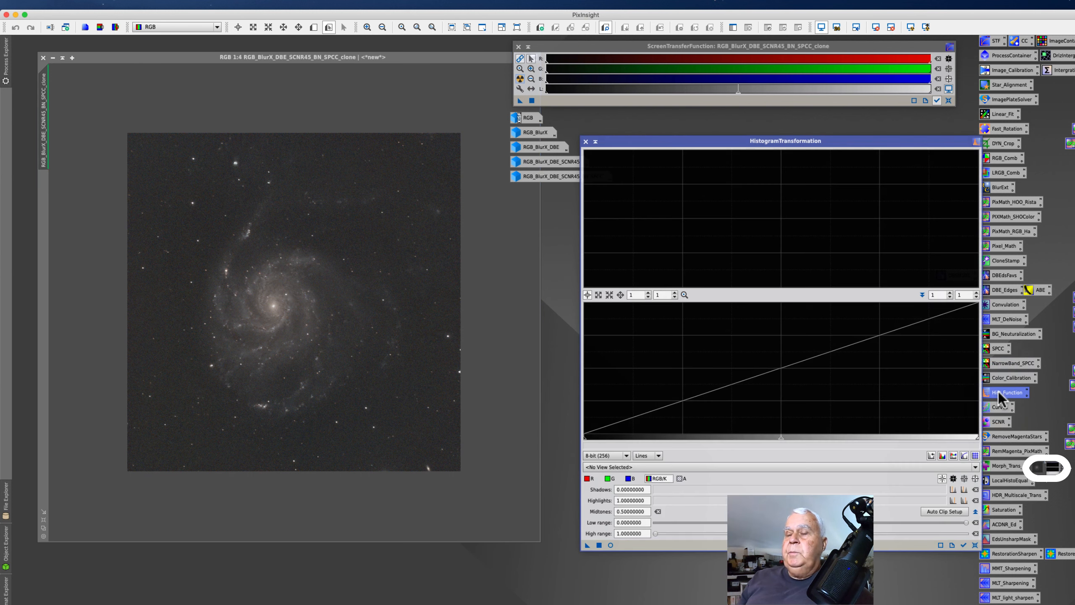
{"action": "left_click_drag", "start_coordinate": [647, 141], "coordinate": [545, 142]}
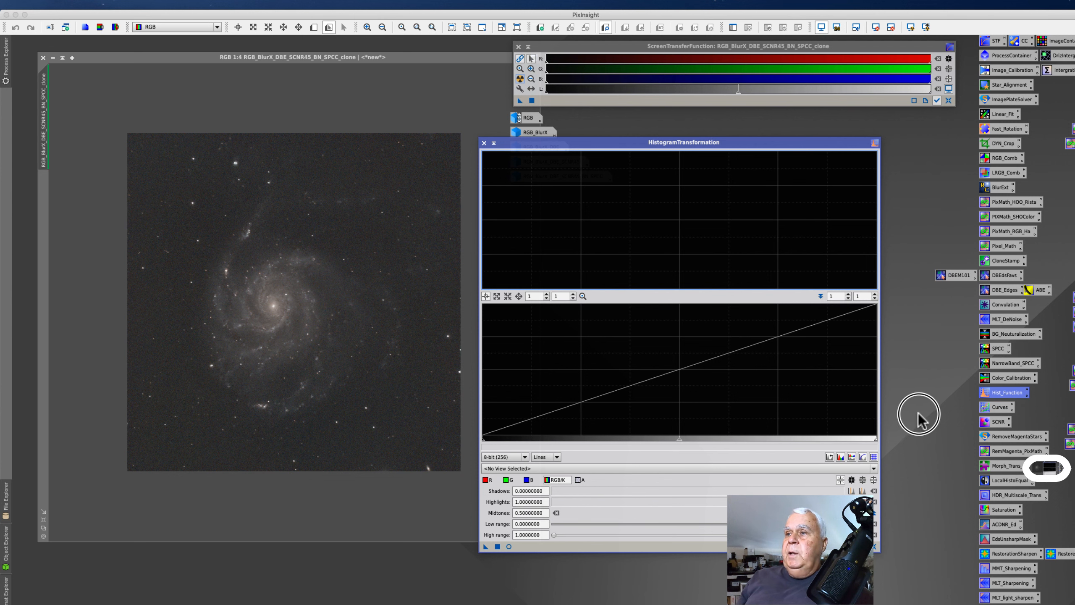
{"action": "left_click", "coordinate": [534, 132]}
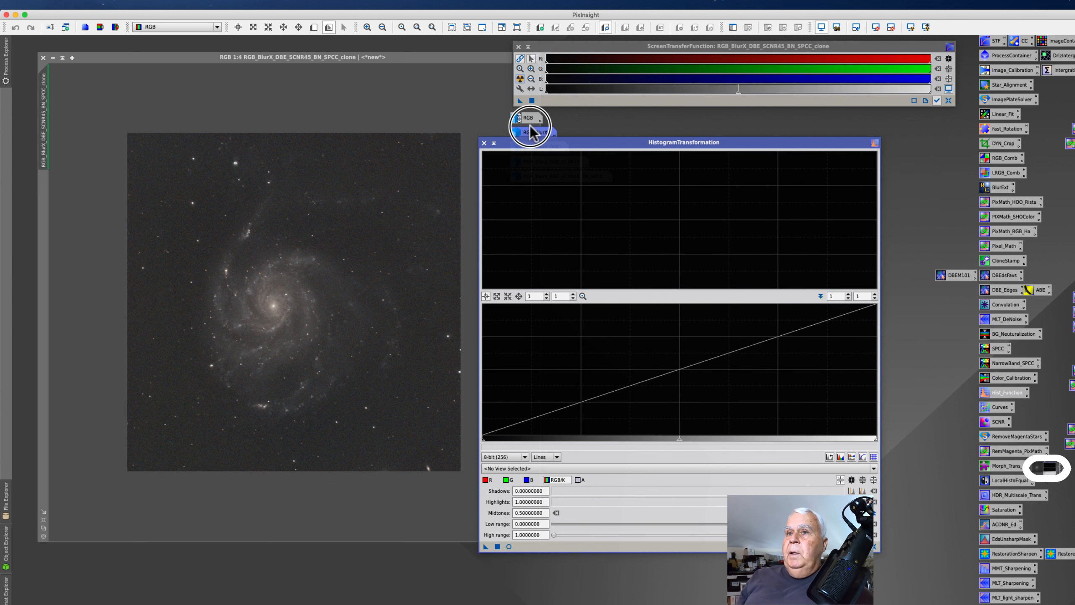
{"action": "left_click_drag", "start_coordinate": [541, 143], "coordinate": [505, 107]}
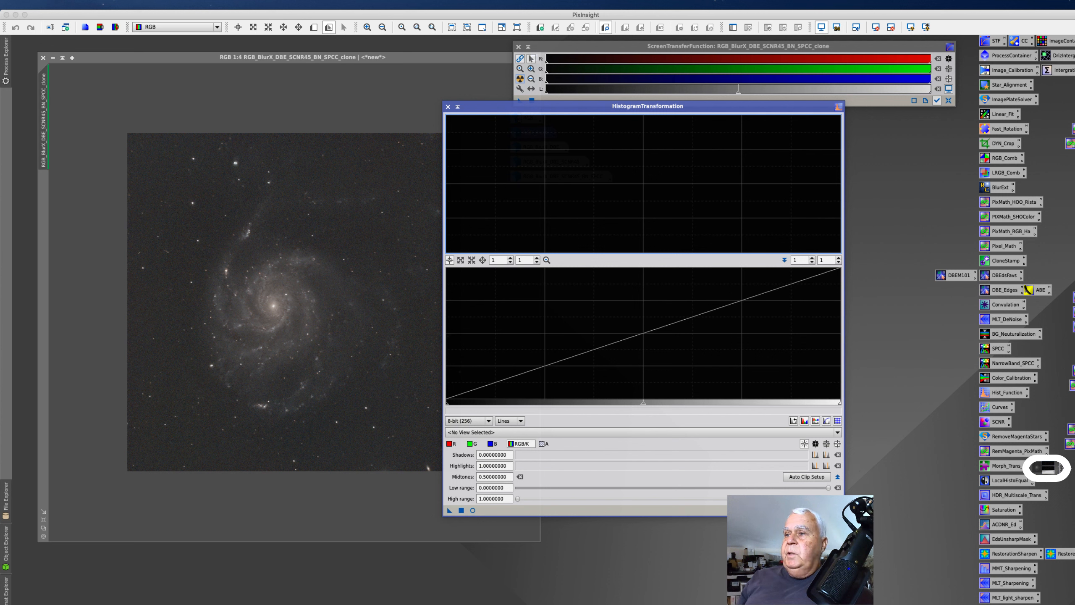
{"action": "left_click", "coordinate": [826, 510]}
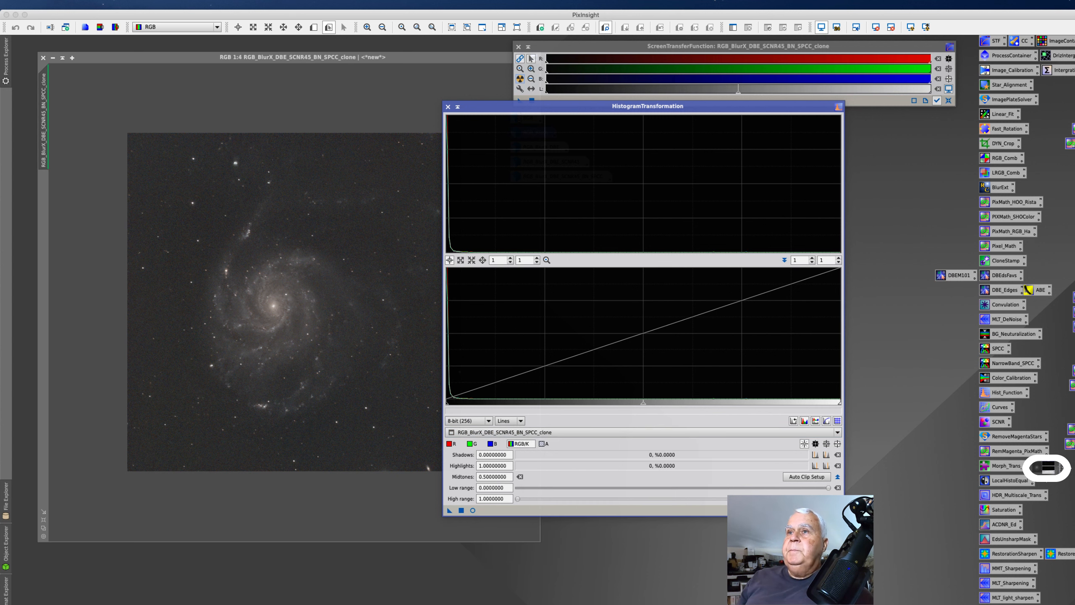
{"action": "left_click_drag", "start_coordinate": [506, 106], "coordinate": [552, 143]}
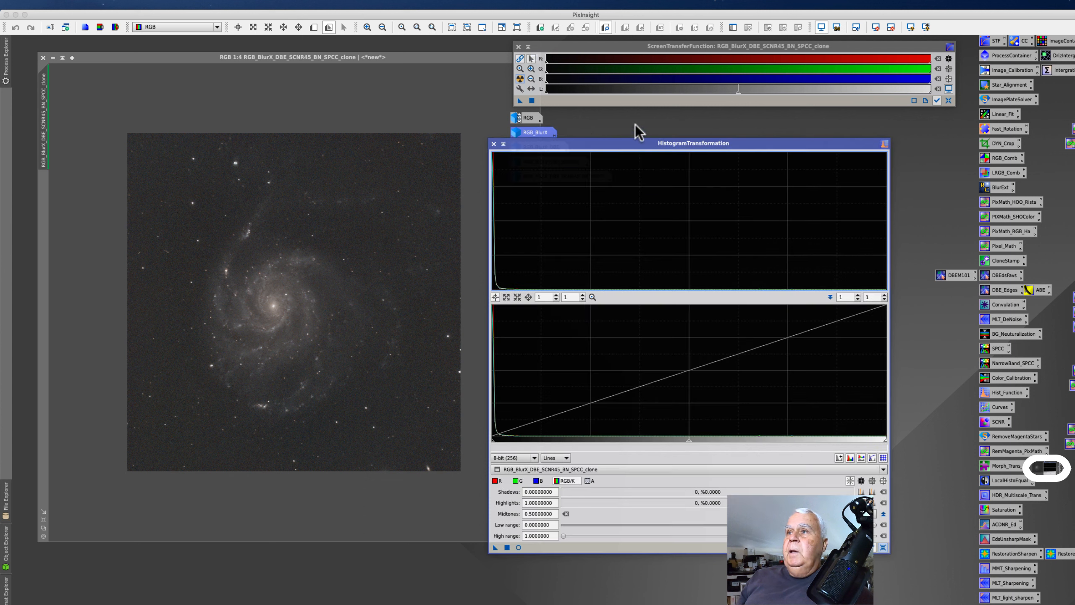
Reset and reapply a linked auto stretch to the SPCC clone's screen display and transfer that stretch into HistogramTransformation
{"action": "left_click", "coordinate": [521, 79]}
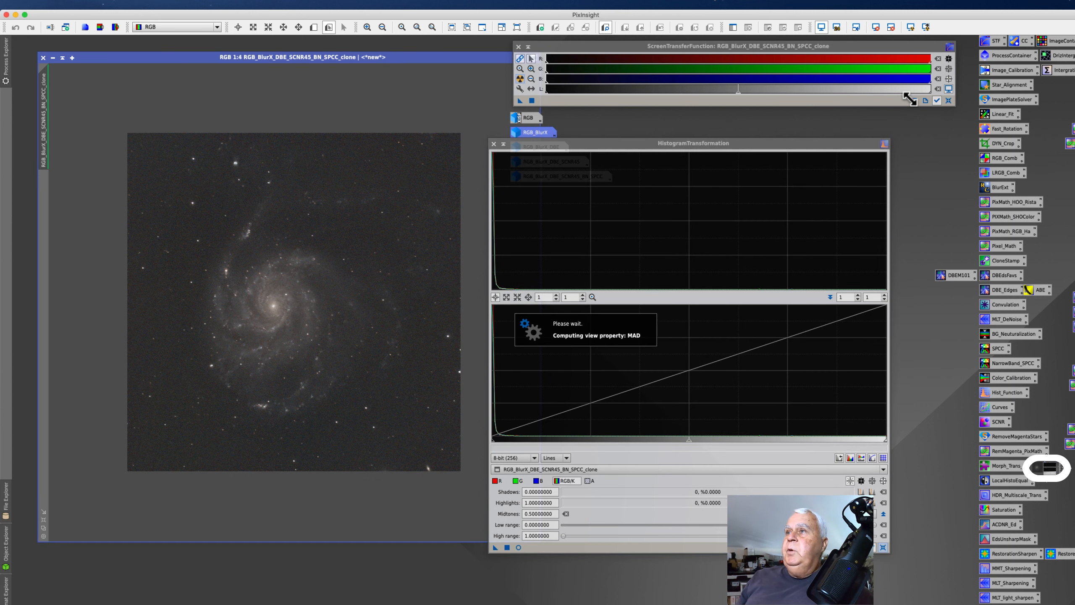
{"action": "left_click", "coordinate": [948, 101]}
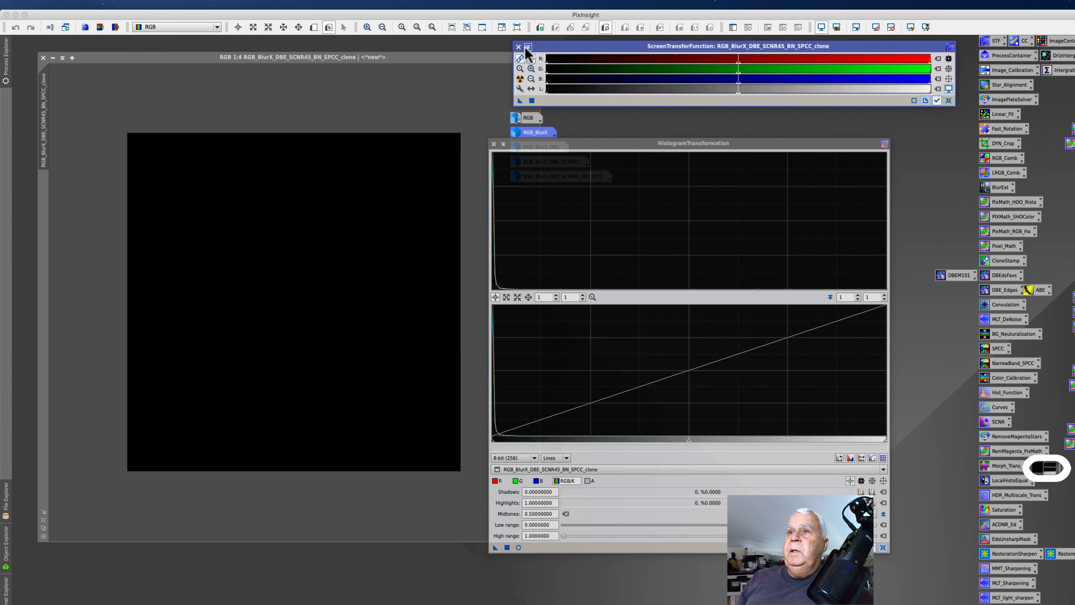
{"action": "left_click", "coordinate": [520, 79]}
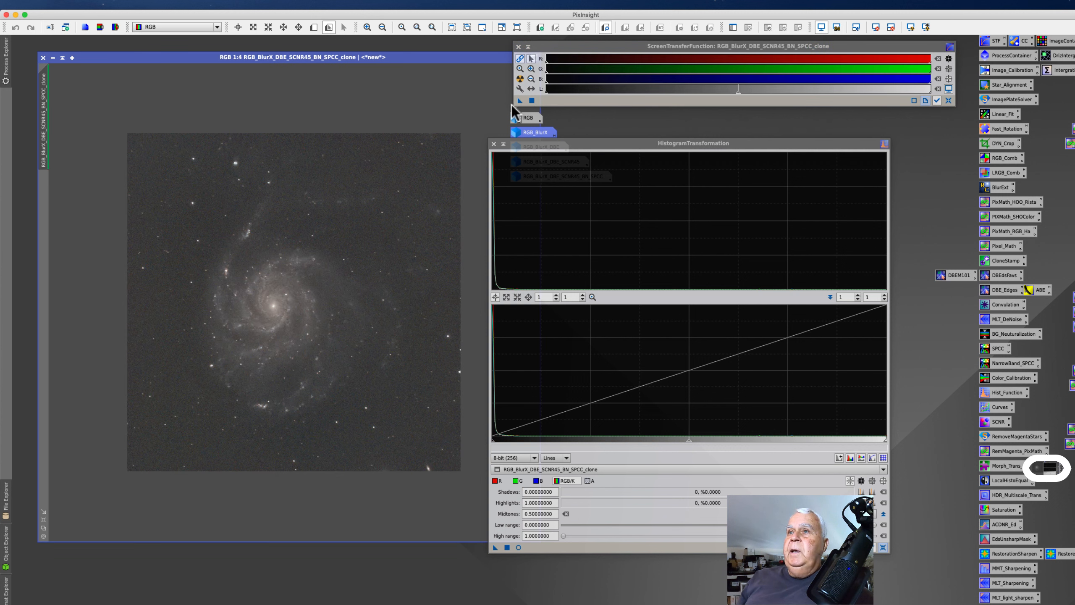
{"action": "left_click_drag", "start_coordinate": [520, 100], "coordinate": [616, 547]}
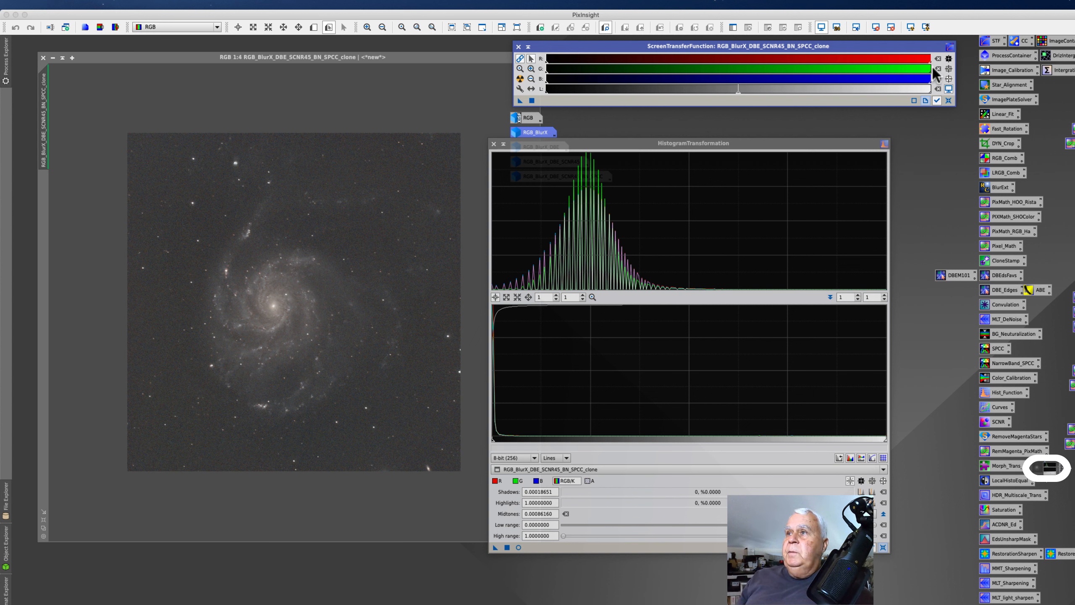
Reset the clone's screen stretch, then apply the histogram transformation to the clone and close HistogramTransformation
{"action": "left_click", "coordinate": [948, 100]}
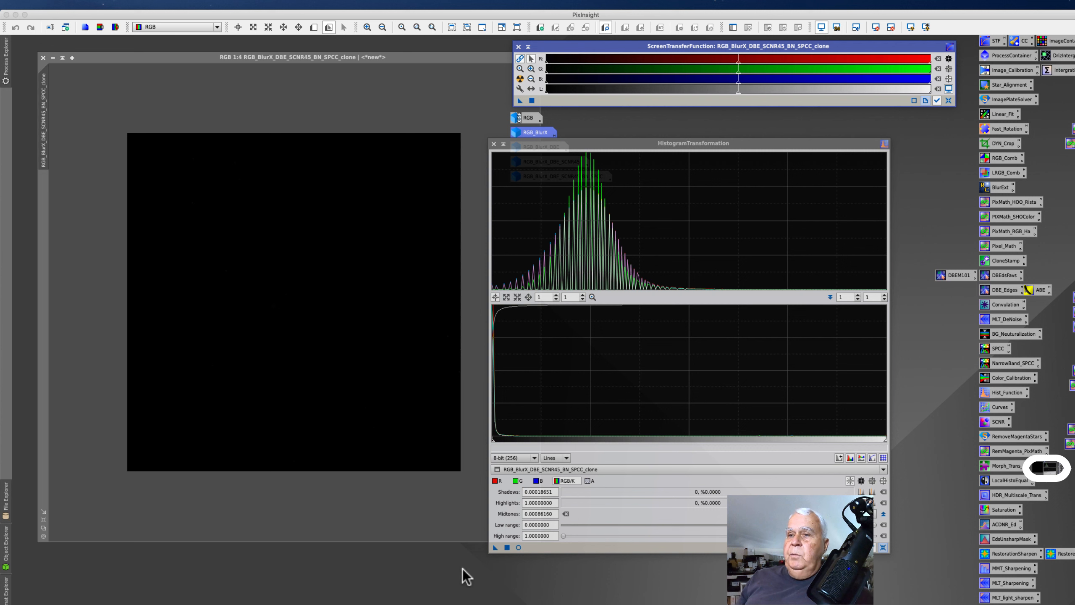
{"action": "left_click_drag", "start_coordinate": [495, 547], "coordinate": [234, 294]}
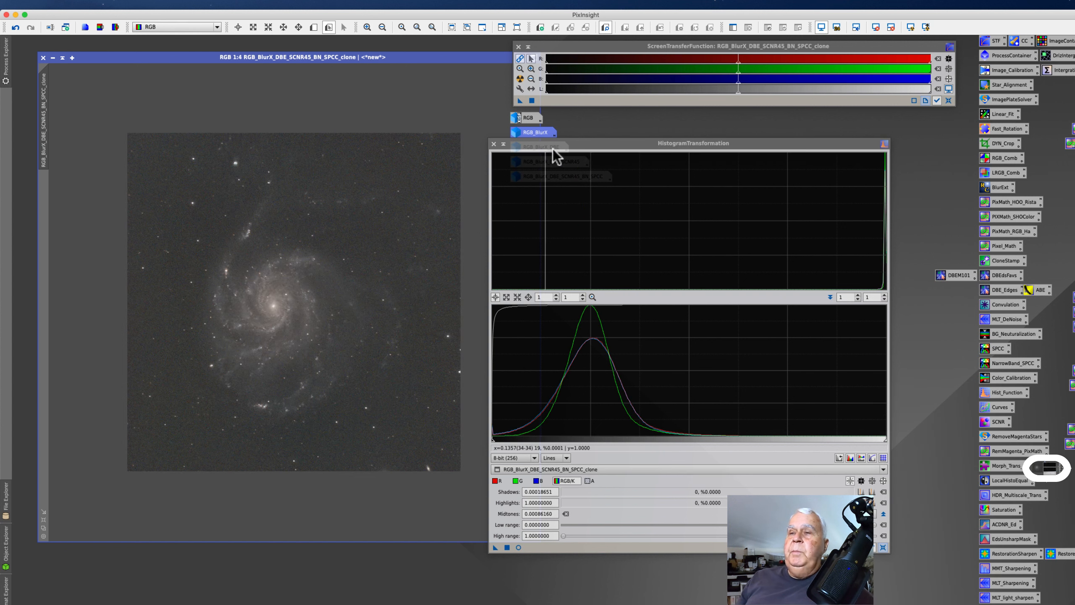
{"action": "left_click_drag", "start_coordinate": [602, 143], "coordinate": [688, 128]}
{"action": "left_click", "coordinate": [581, 131]}
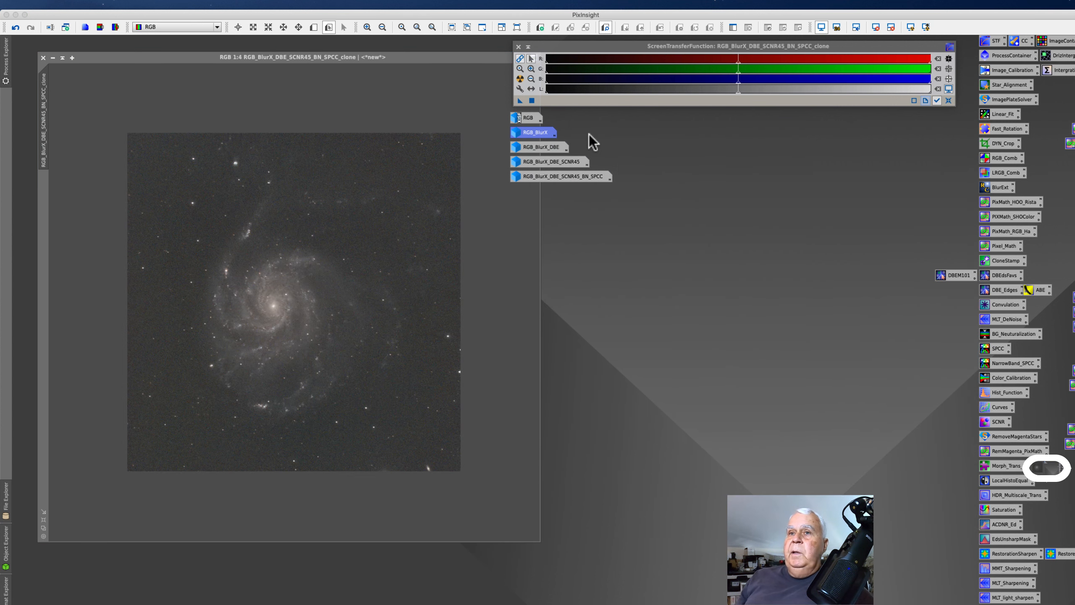
Rename the stretched clone's identifier to RGB_BlurX_DBE_SCNR45_BN_SPCC_HistoTrans
{"action": "right_click", "coordinate": [48, 105]}
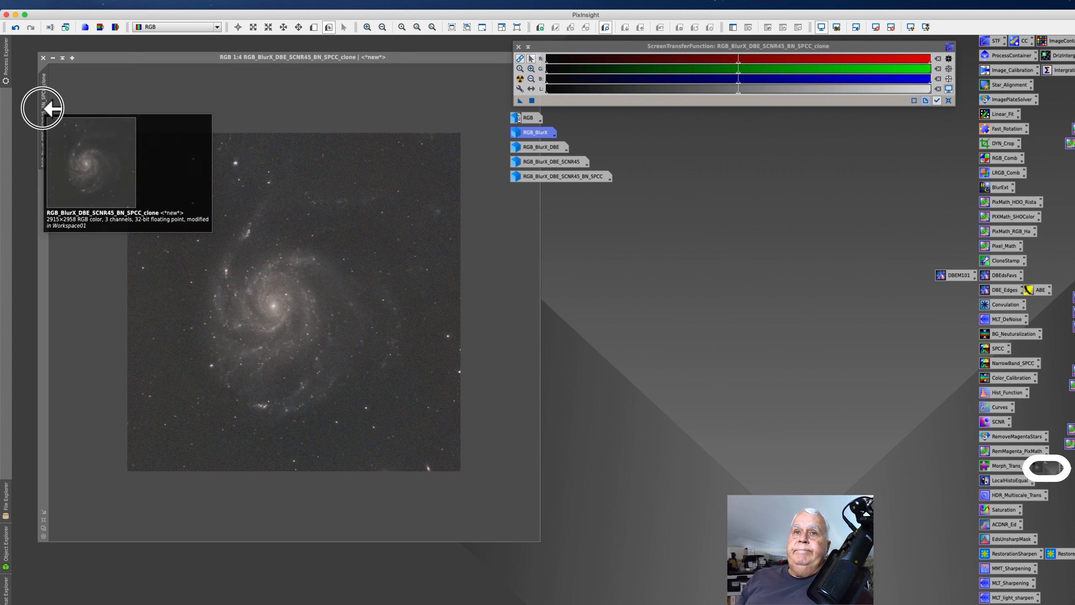
{"action": "left_click", "coordinate": [72, 146]}
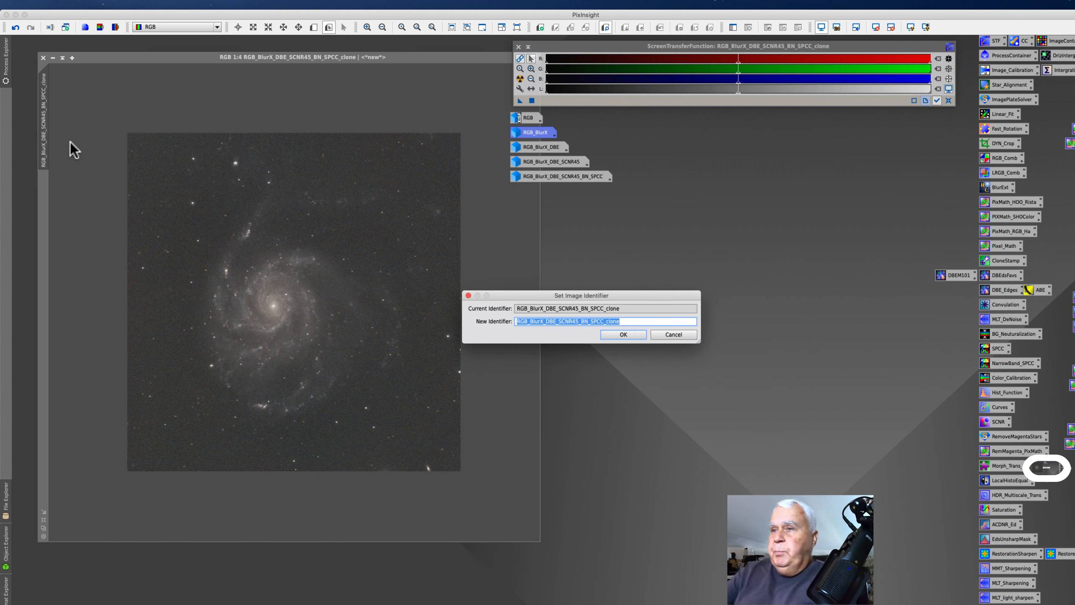
{"action": "key", "text": "Right"}
{"action": "key", "text": "BackSpace"}
{"action": "key", "text": "BackSpace"}
{"action": "key", "text": "BackSpace"}
{"action": "key", "text": "BackSpace"}
{"action": "key", "text": "BackSpace"}
{"action": "type", "text": "Histo"}
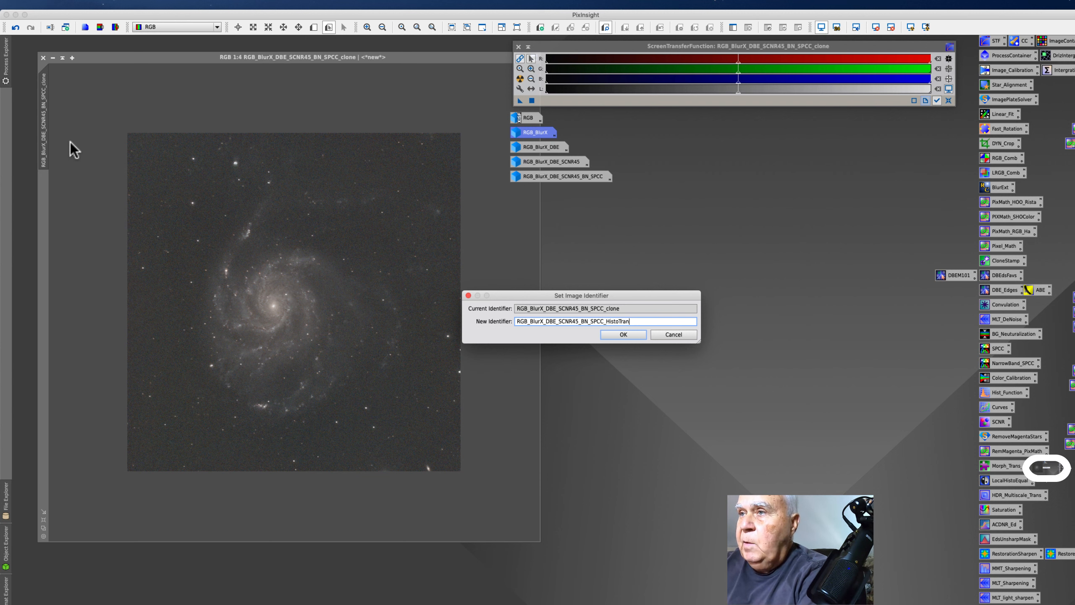
{"action": "type", "text": "Trans"}
{"action": "key", "text": "Return"}
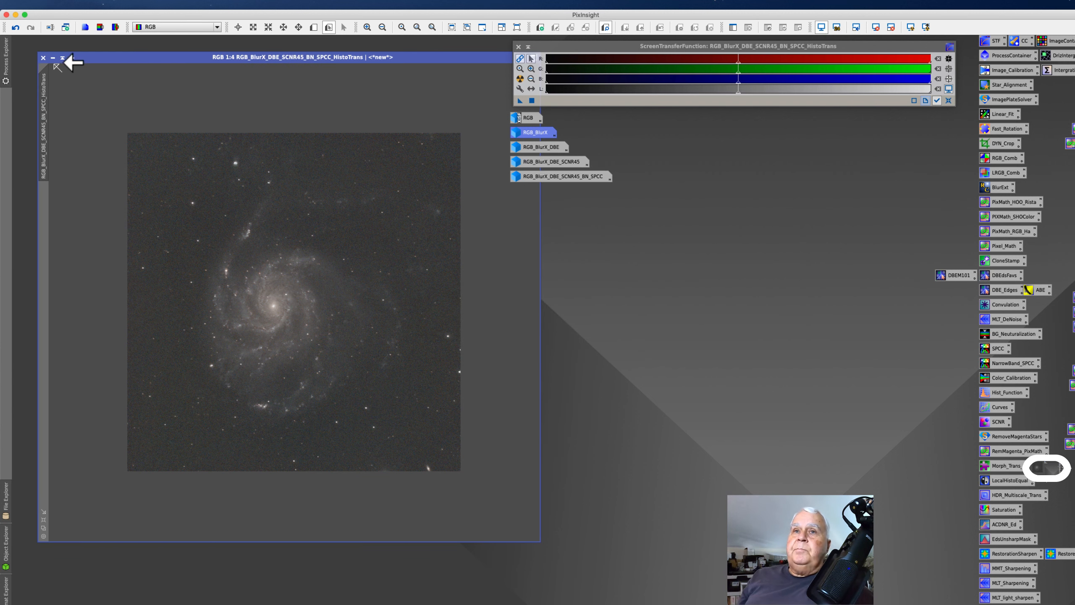
Duplicate the HistoTrans image, iconize the original and place its icon below the RGB_BlurX_DBE_SCNR45_BN_SPCC icon
{"action": "left_click_drag", "start_coordinate": [96, 57], "coordinate": [156, 94]}
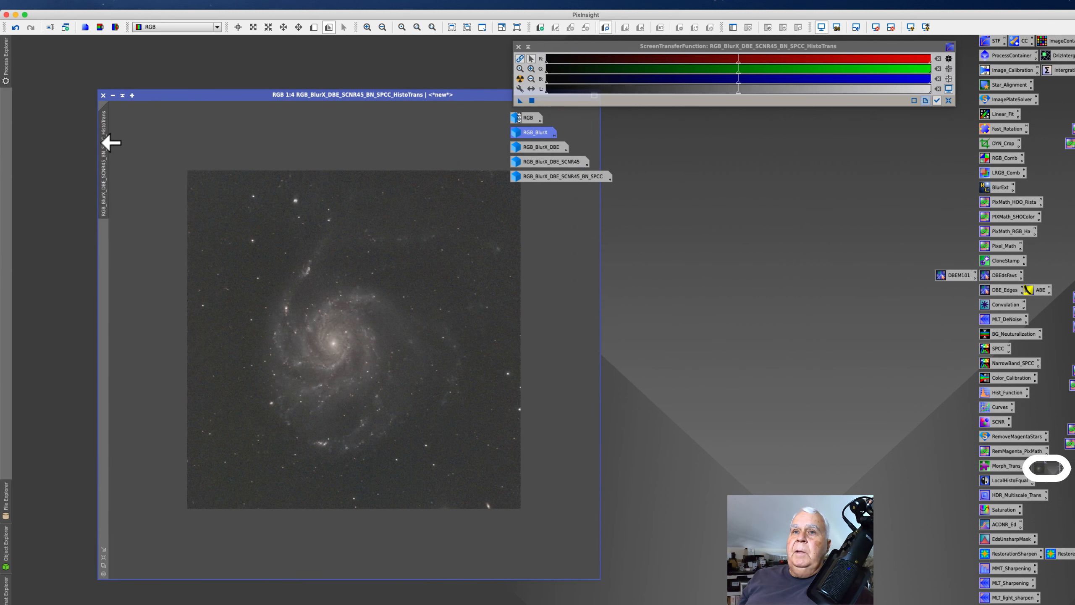
{"action": "mouse_move", "coordinate": [106, 142]}
{"action": "left_mouse_down"}
{"action": "mouse_move", "coordinate": [100, 110]}
{"action": "mouse_move", "coordinate": [126, 106]}
{"action": "mouse_move", "coordinate": [111, 142]}
{"action": "left_mouse_up"}
{"action": "left_click", "coordinate": [112, 95]}
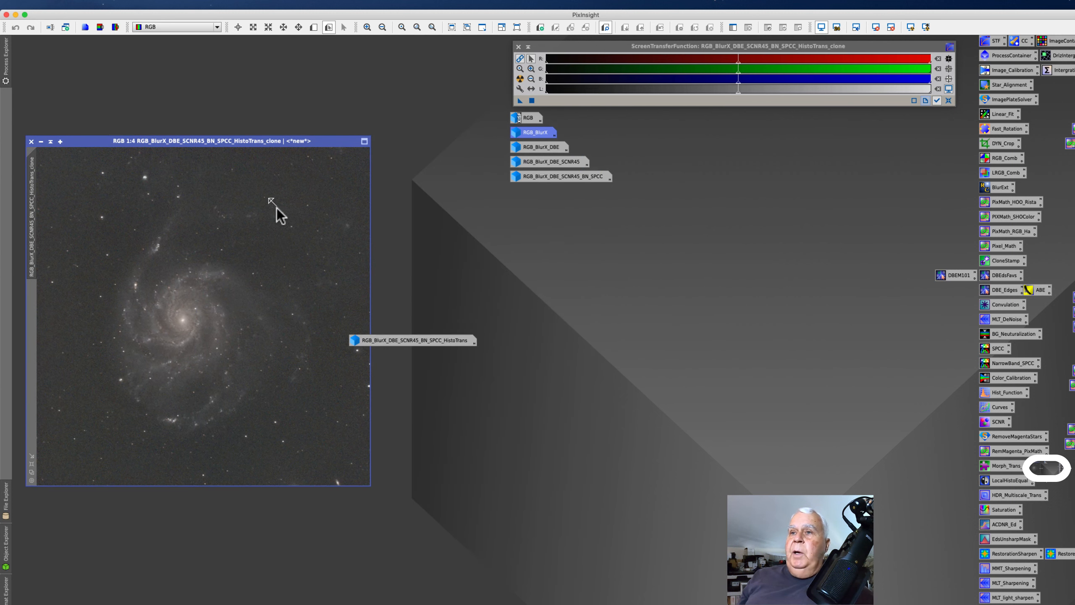
{"action": "left_click_drag", "start_coordinate": [385, 339], "coordinate": [547, 191]}
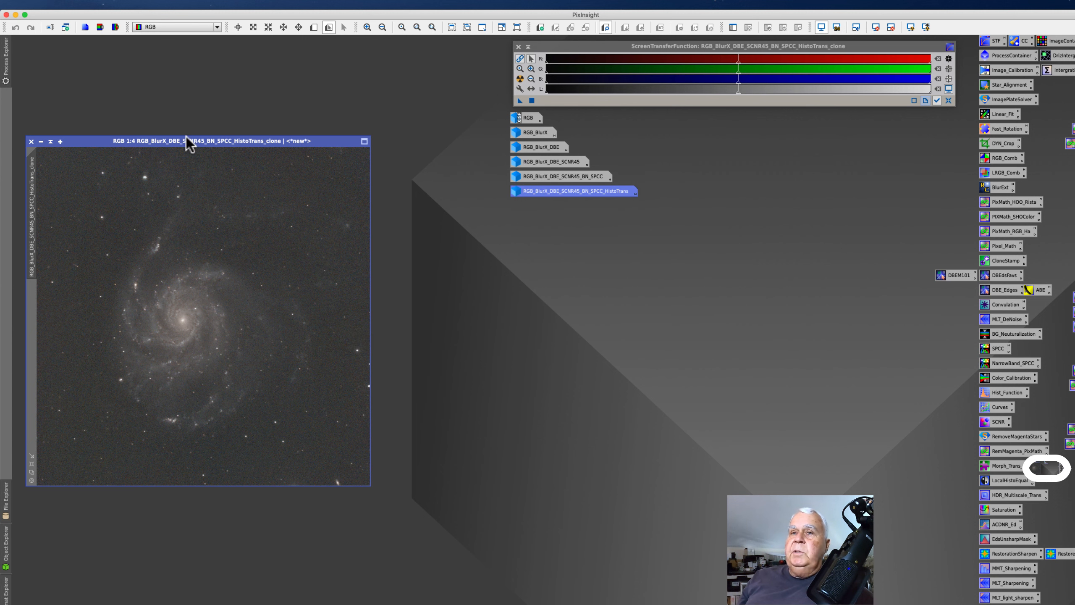
Move the whole stack of image icons over beside the saved process icons and close ScreenTransferFunction
{"action": "left_click_drag", "start_coordinate": [80, 144], "coordinate": [94, 141]}
{"action": "left_click_drag", "start_coordinate": [496, 106], "coordinate": [544, 225]}
{"action": "left_click_drag", "start_coordinate": [526, 117], "coordinate": [859, 120]}
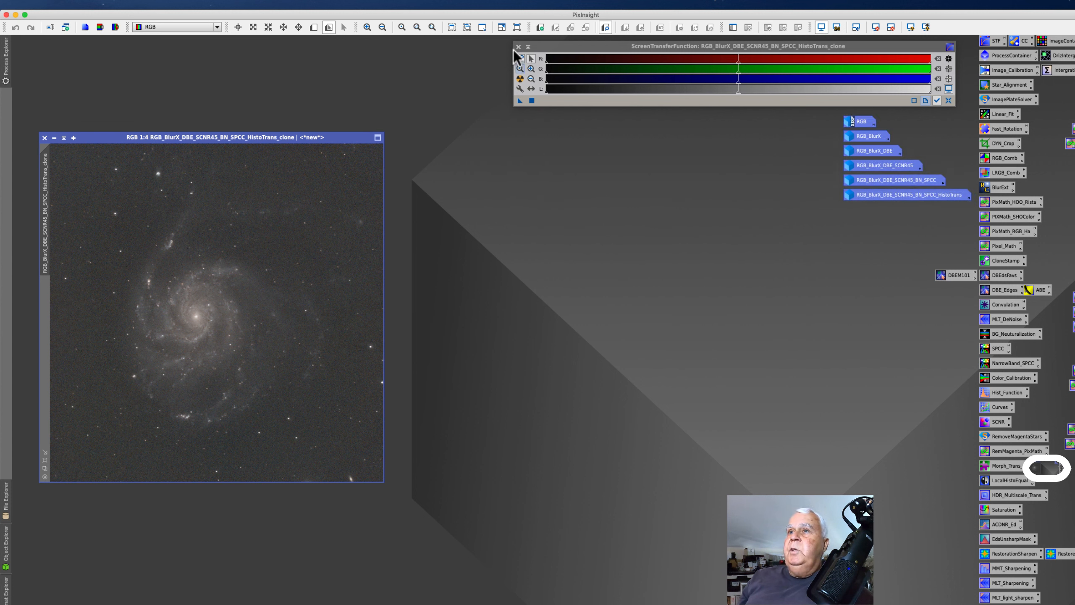
{"action": "left_click", "coordinate": [518, 46]}
Move the HistoTrans clone up and enlarge its window at 1:3 zoom, examining the galaxy's core and arms close up
{"action": "left_click", "coordinate": [97, 138]}
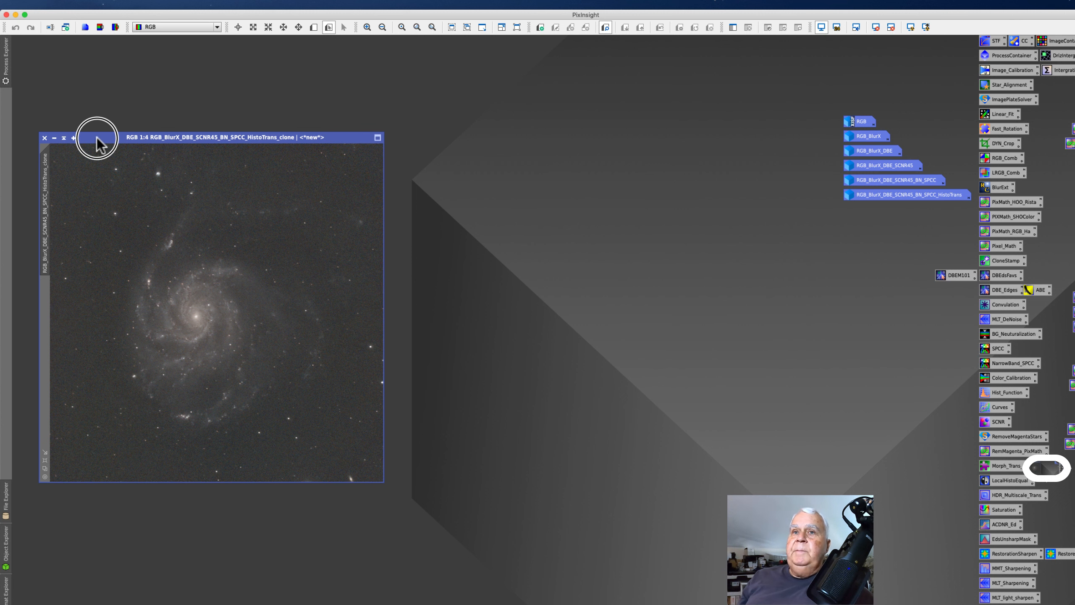
{"action": "left_click_drag", "start_coordinate": [96, 138], "coordinate": [121, 69]}
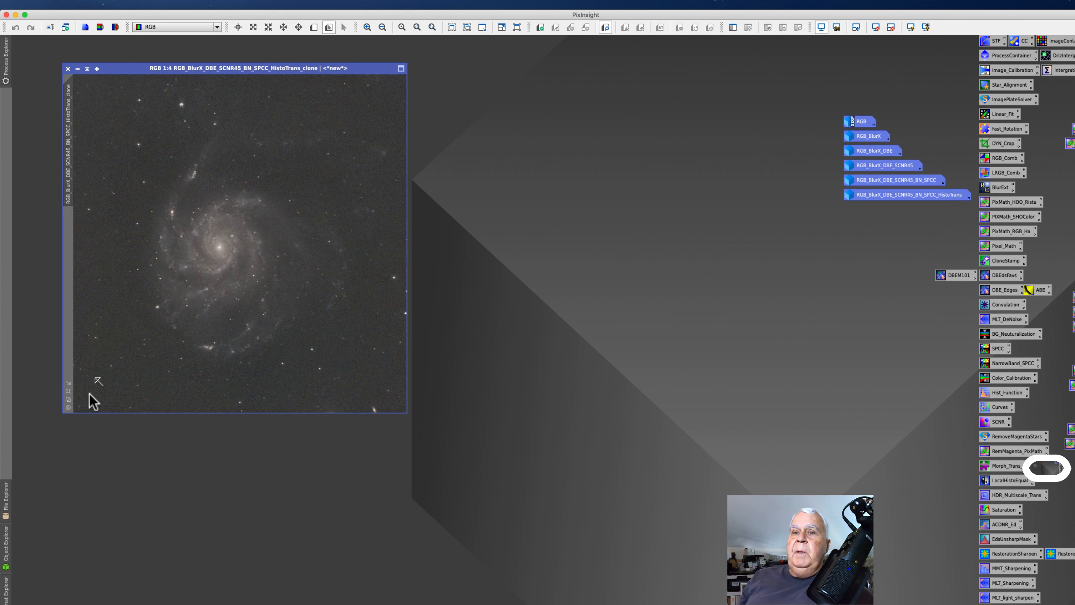
{"action": "left_click", "coordinate": [67, 390]}
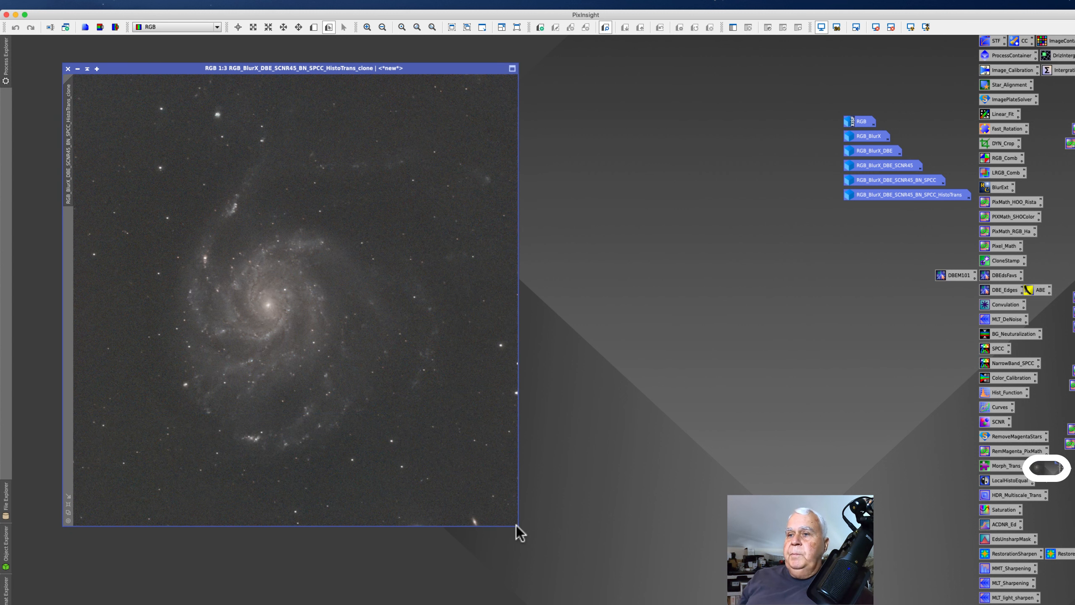
{"action": "left_click_drag", "start_coordinate": [515, 526], "coordinate": [739, 601]}
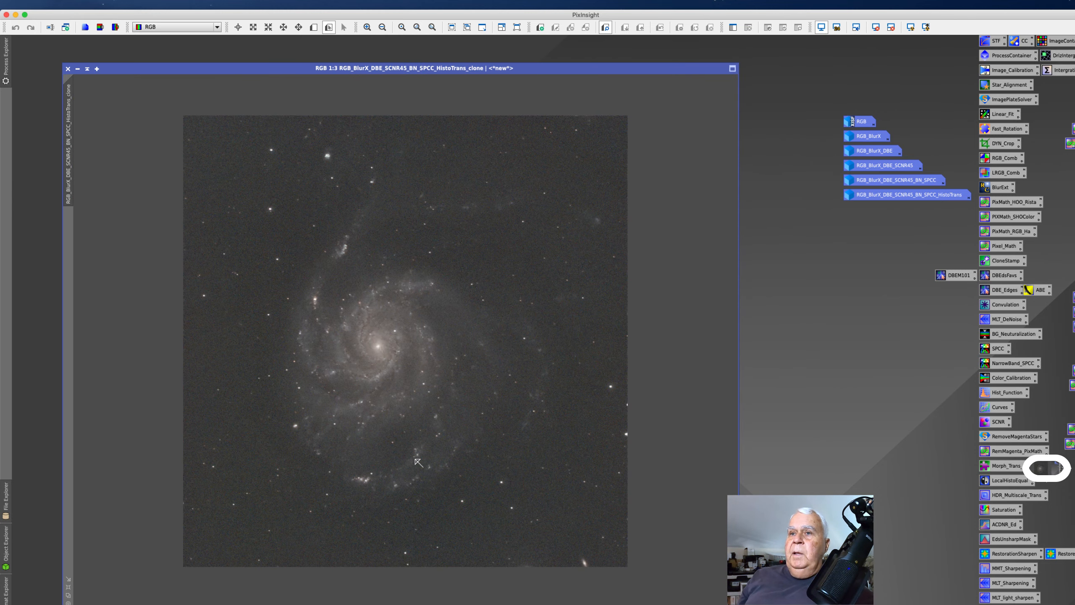
{"action": "scroll", "coordinate": [385, 395], "scroll_direction": "up", "scroll_amount": 2}
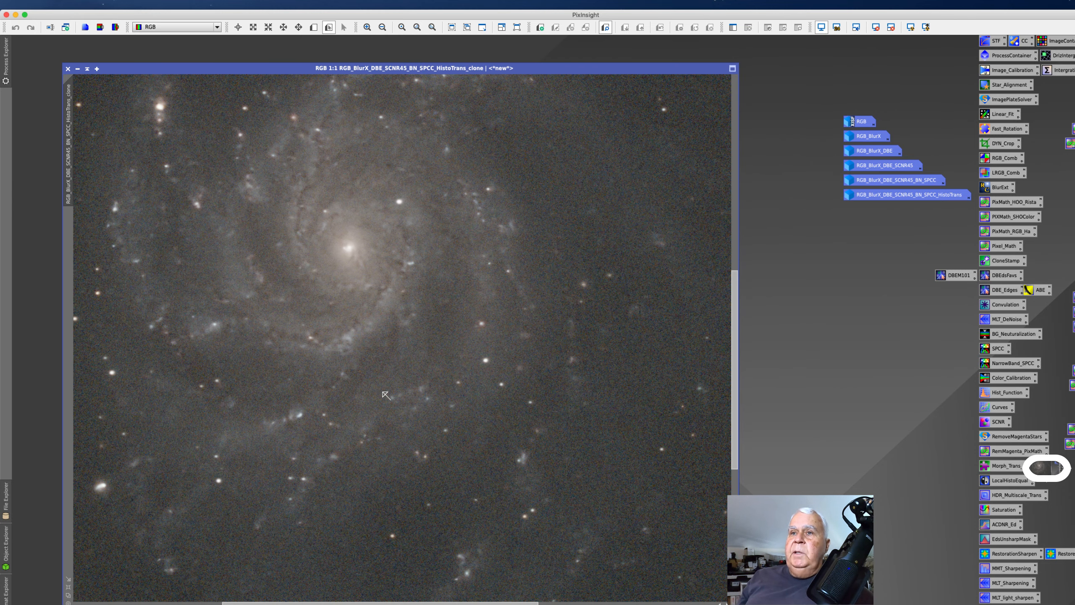
{"action": "scroll", "coordinate": [385, 394], "scroll_direction": "up", "scroll_amount": 1}
{"action": "scroll", "coordinate": [385, 395], "scroll_direction": "down", "scroll_amount": 1}
{"action": "scroll", "coordinate": [385, 394], "scroll_direction": "down", "scroll_amount": 1}
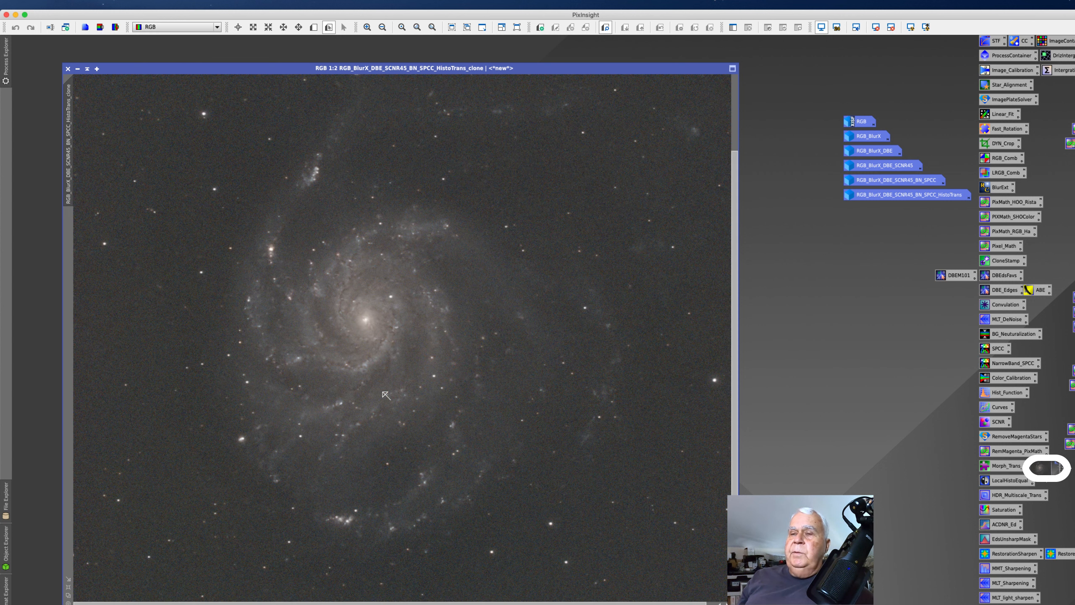
{"action": "scroll", "coordinate": [385, 394], "scroll_direction": "down", "scroll_amount": 1}
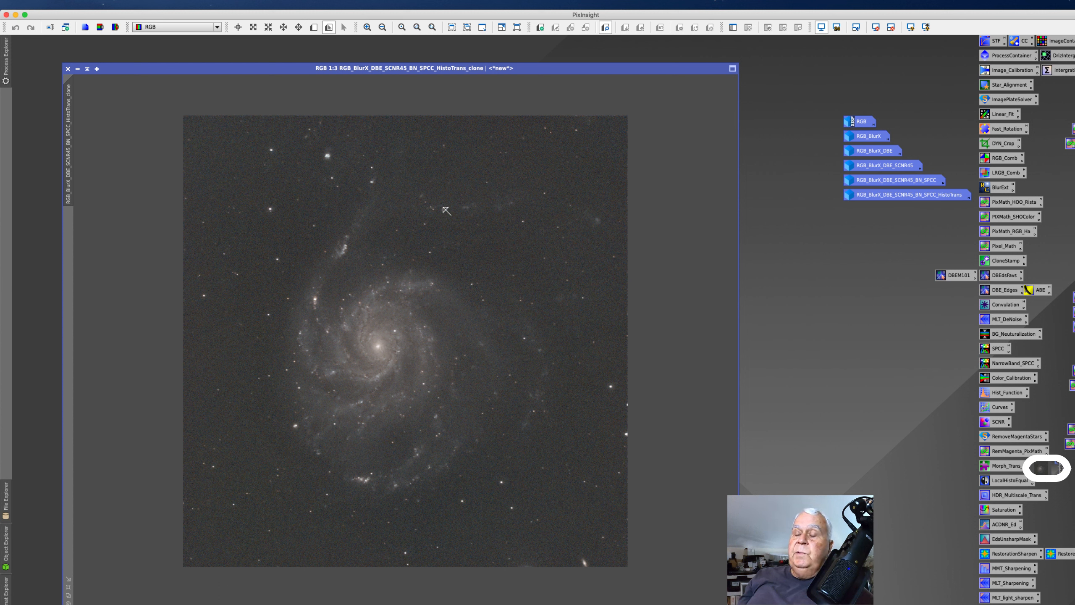
Save the project as the bundled M101.pxiproject with all workspaces and a thumbnail included
{"action": "left_click", "coordinate": [70, 5]}
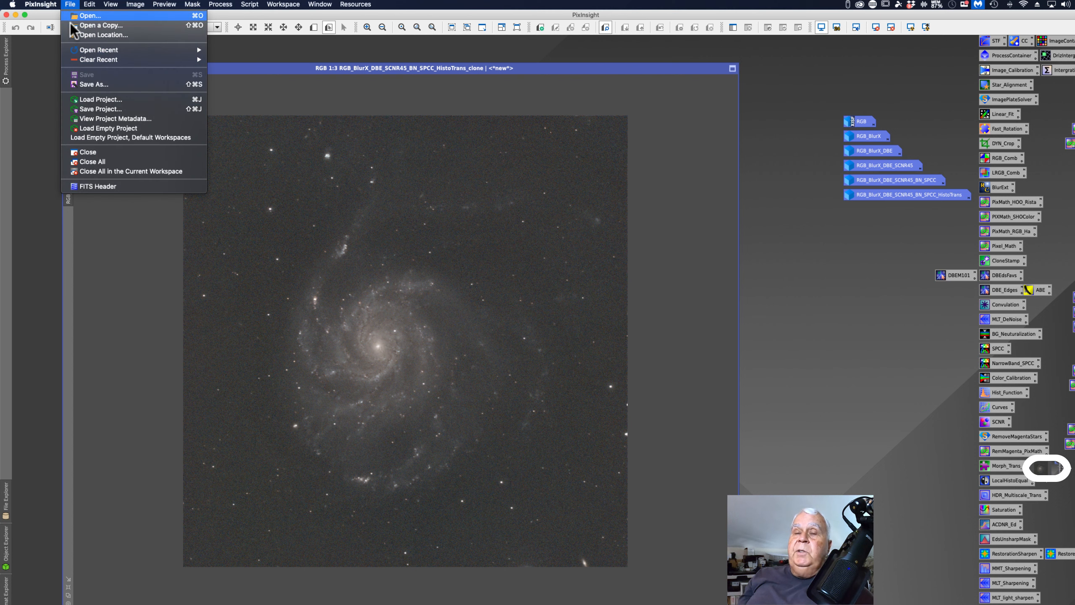
{"action": "left_click", "coordinate": [101, 110]}
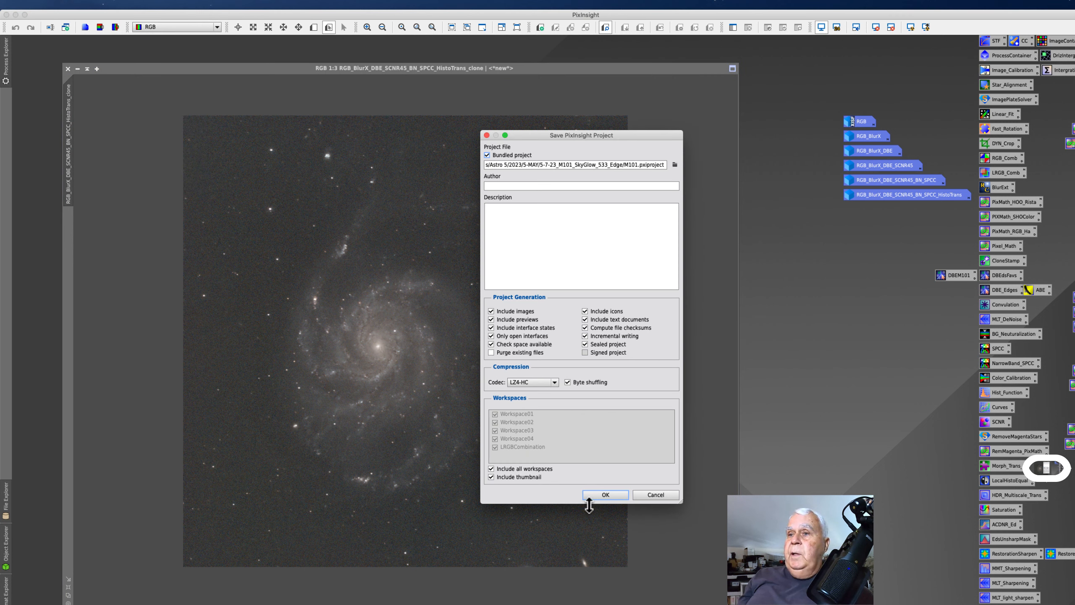
{"action": "left_click", "coordinate": [593, 495]}
{"action": "left_click", "coordinate": [621, 343]}
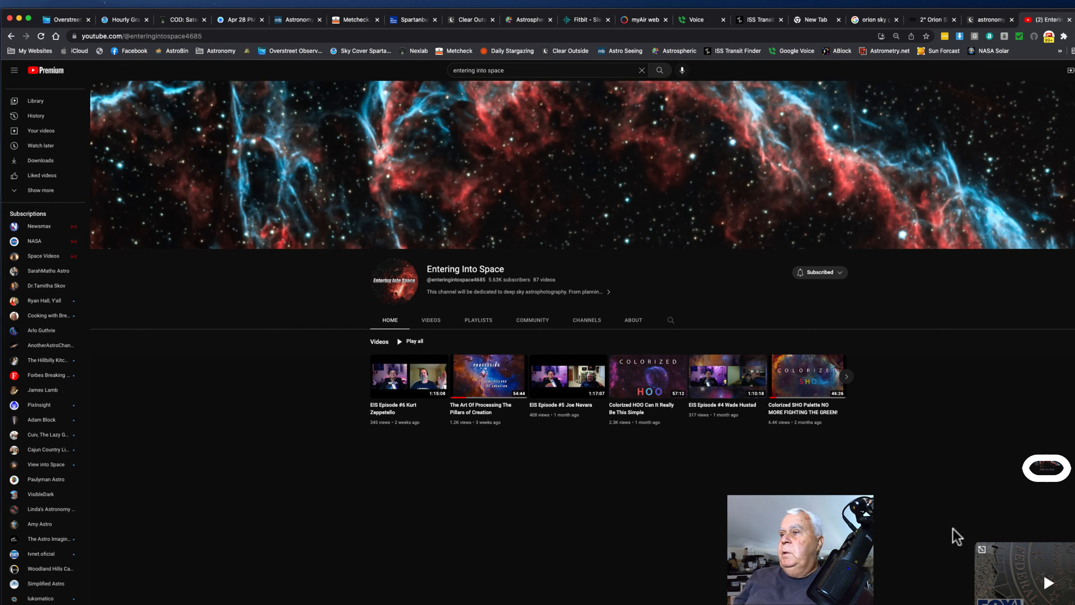
Browse the Entering Into Space YouTube channel's video list, looking through its PixInsight tutorials and galaxy processing videos
{"action": "key", "text": "Escape"}
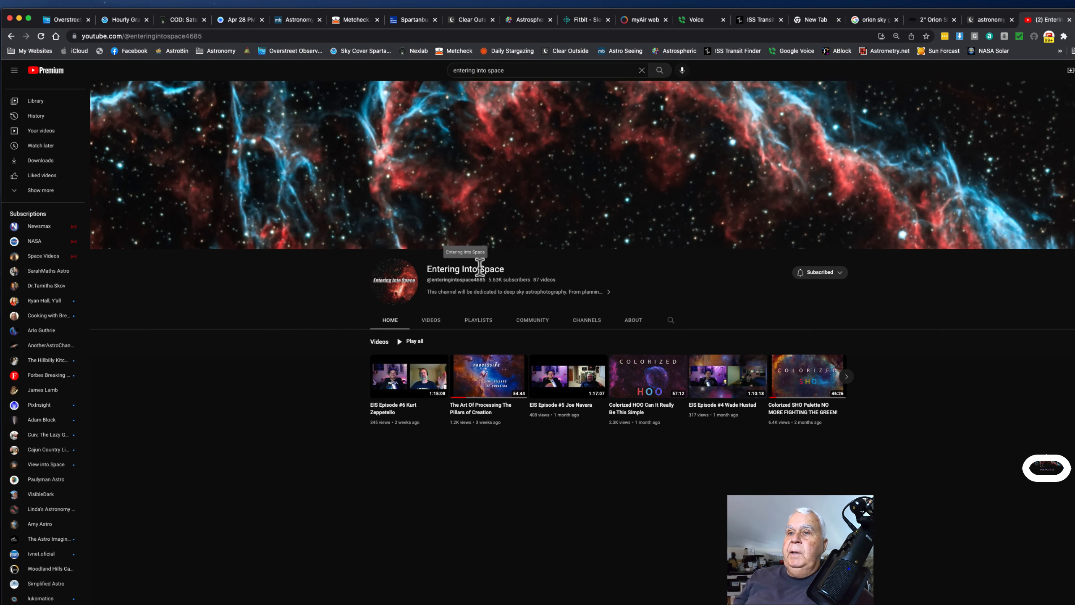
{"action": "left_click", "coordinate": [431, 322]}
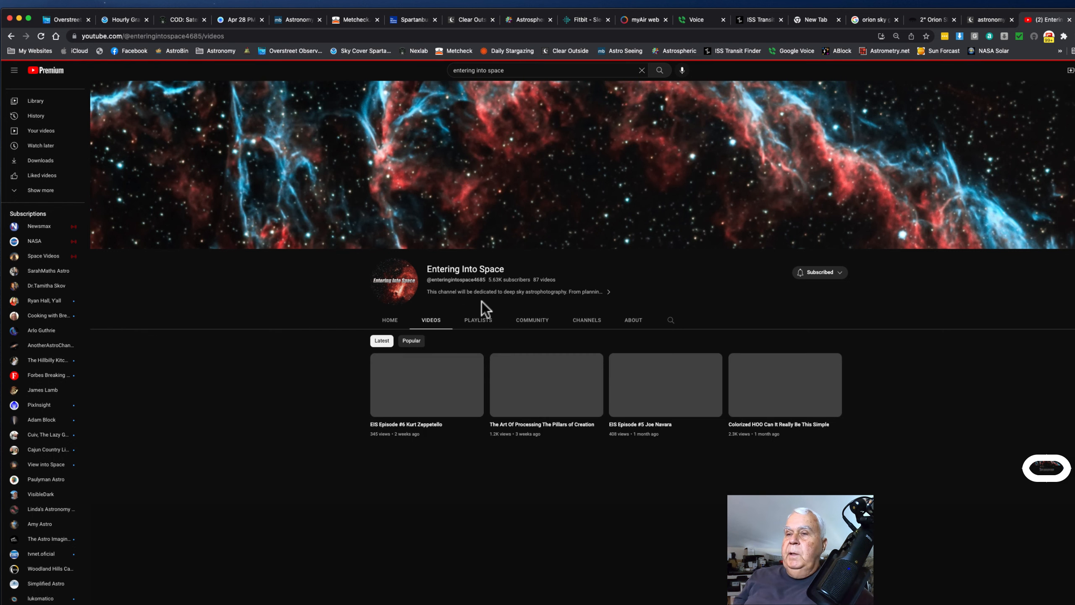
{"action": "scroll", "coordinate": [482, 301], "scroll_direction": "down", "scroll_amount": 2}
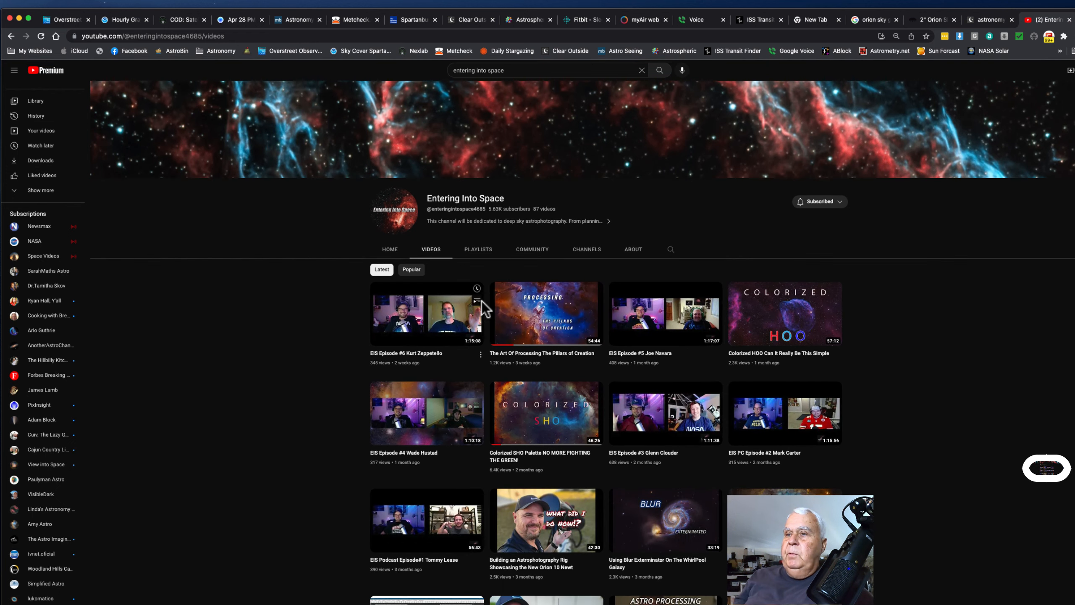
{"action": "scroll", "coordinate": [482, 301], "scroll_direction": "down", "scroll_amount": 5}
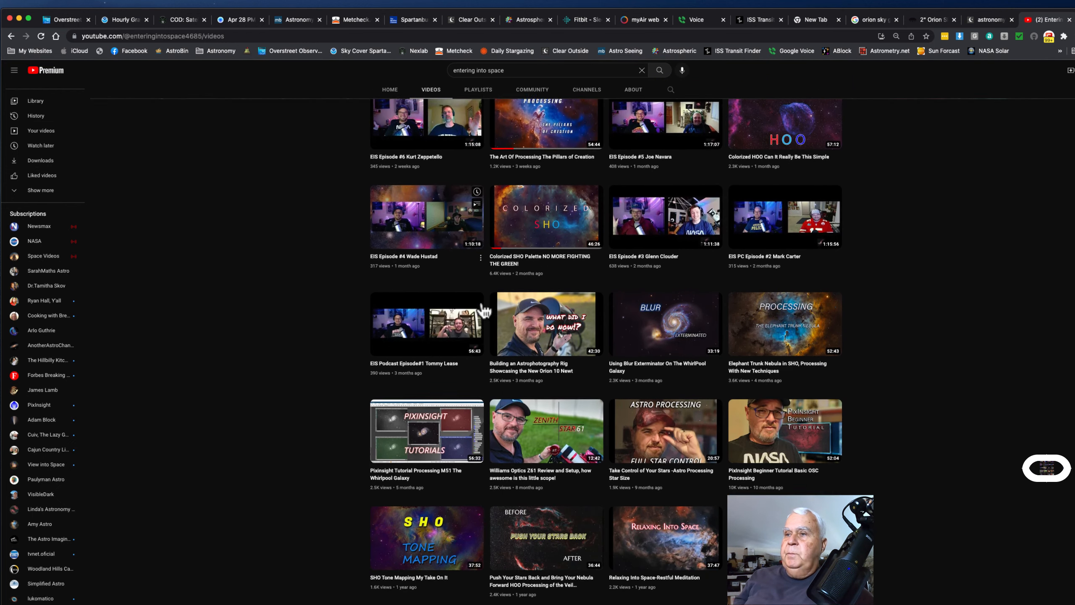
{"action": "scroll", "coordinate": [484, 309], "scroll_direction": "down", "scroll_amount": 4}
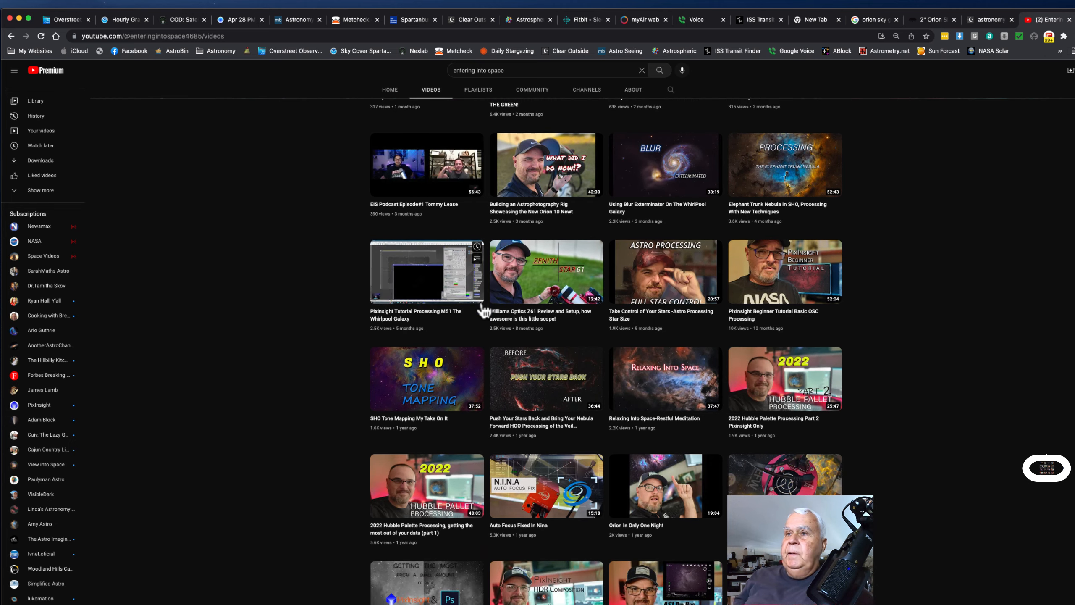
{"action": "scroll", "coordinate": [483, 311], "scroll_direction": "down", "scroll_amount": 3}
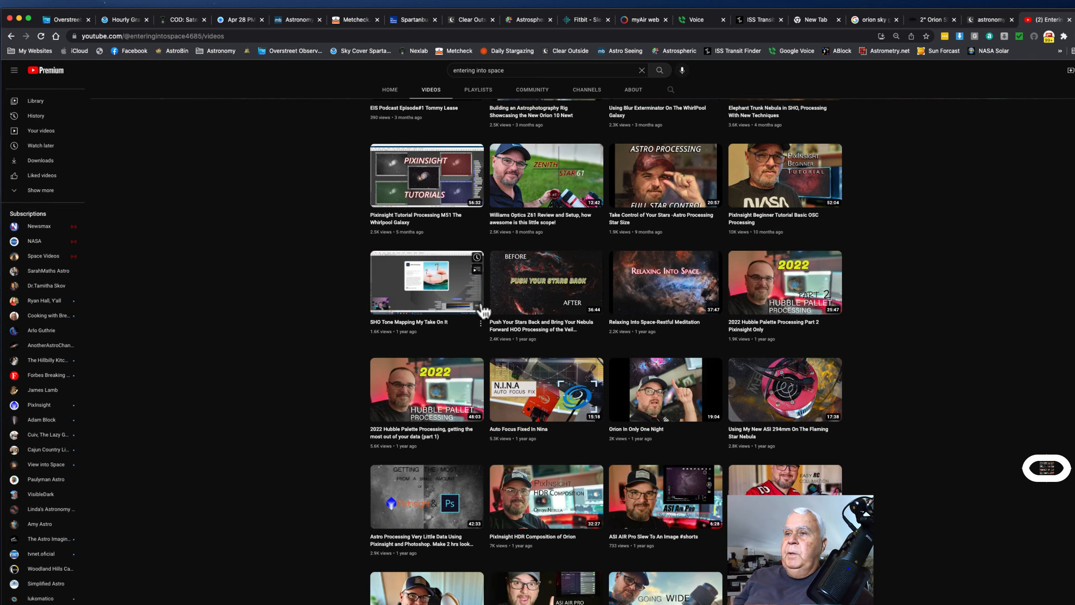
{"action": "scroll", "coordinate": [484, 311], "scroll_direction": "down", "scroll_amount": 3}
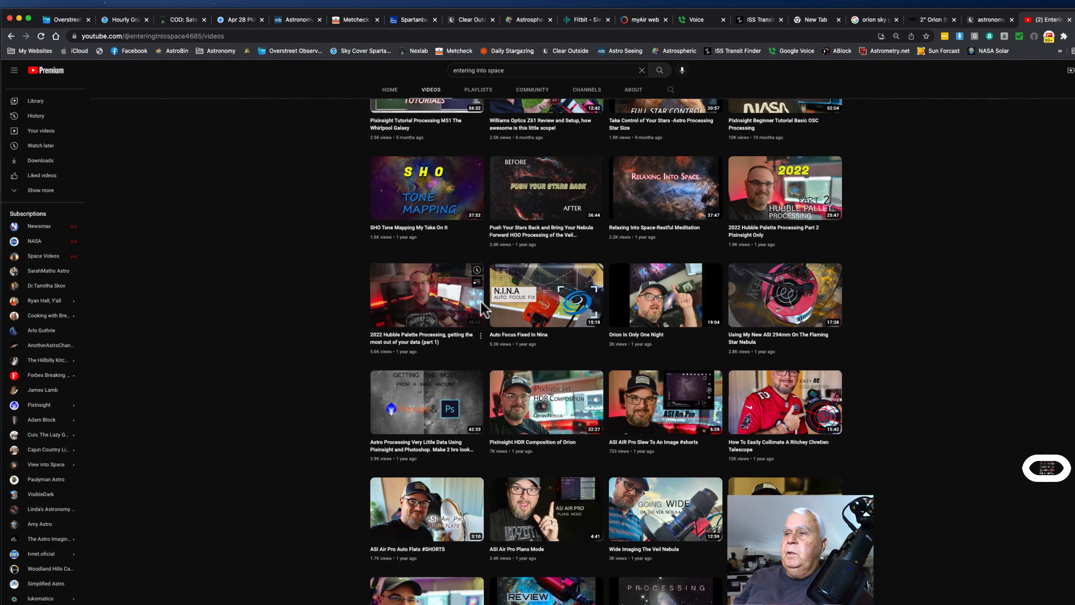
{"action": "scroll", "coordinate": [483, 300], "scroll_direction": "down", "scroll_amount": 2}
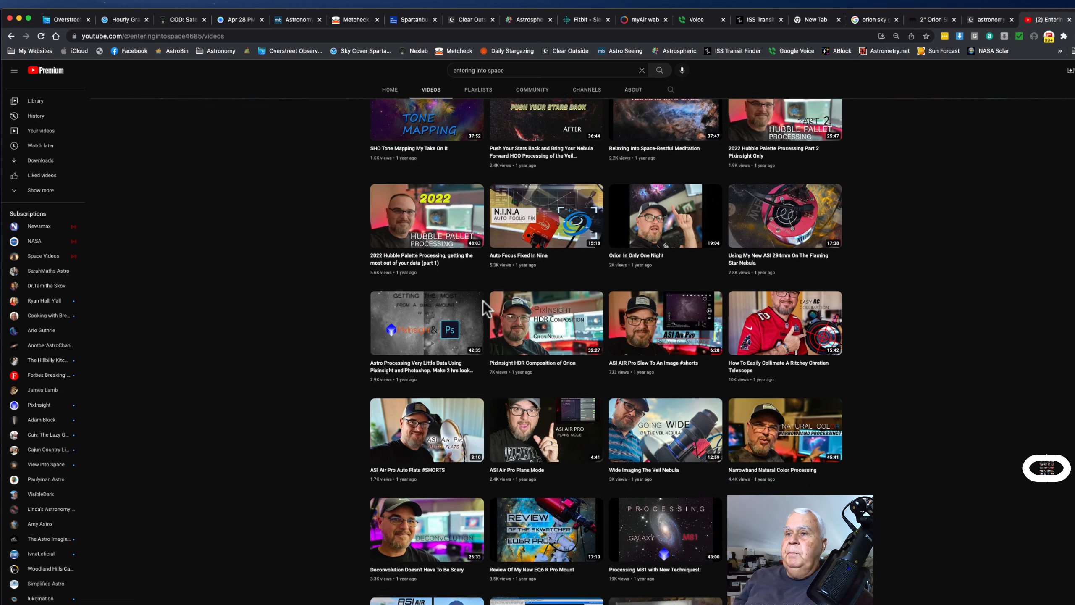
{"action": "scroll", "coordinate": [483, 301], "scroll_direction": "down", "scroll_amount": 3}
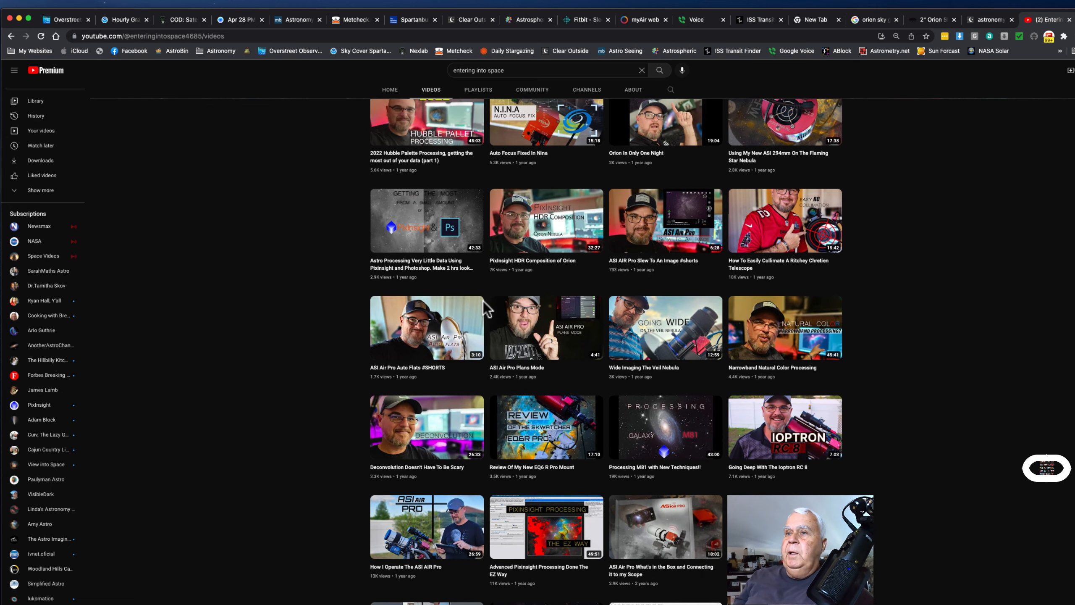
{"action": "scroll", "coordinate": [482, 300], "scroll_direction": "down", "scroll_amount": 2}
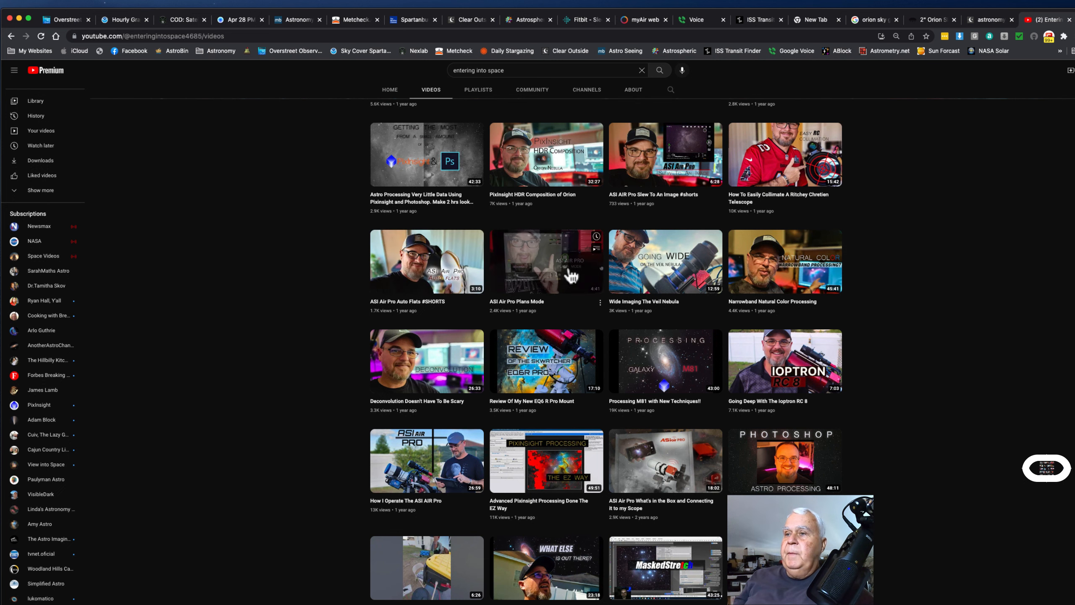
{"action": "scroll", "coordinate": [572, 276], "scroll_direction": "down", "scroll_amount": 2}
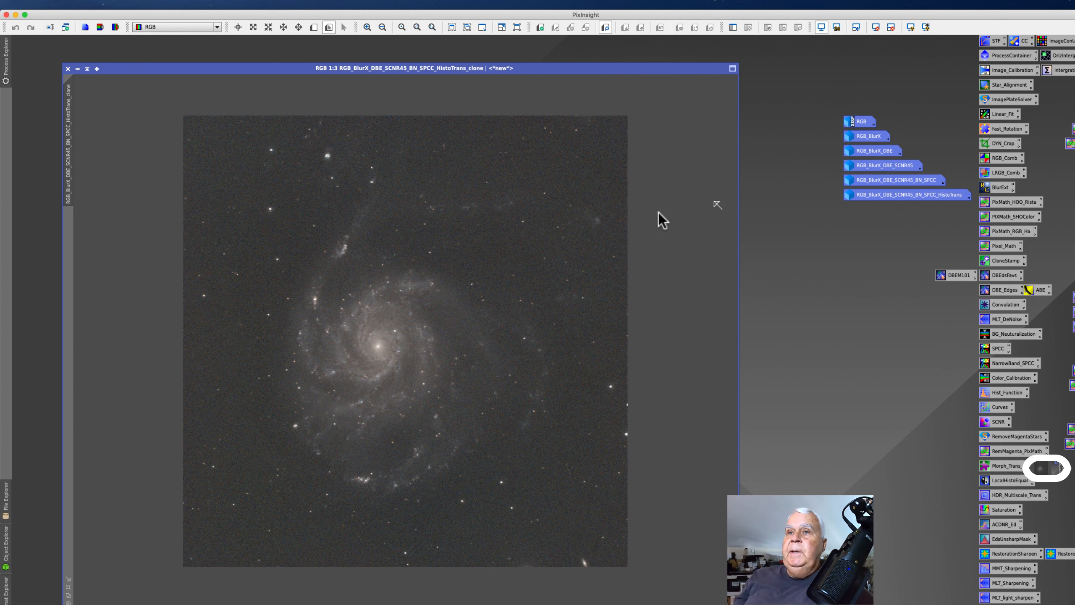
Switch to PixInsight, extract the HistoTrans clone's lightness component as a grayscale image and set its identifier to Lum
{"action": "mouse_move", "coordinate": [202, 66]}
{"action": "left_mouse_down"}
{"action": "mouse_move", "coordinate": [216, 70]}
{"action": "mouse_move", "coordinate": [206, 68]}
{"action": "left_mouse_up"}
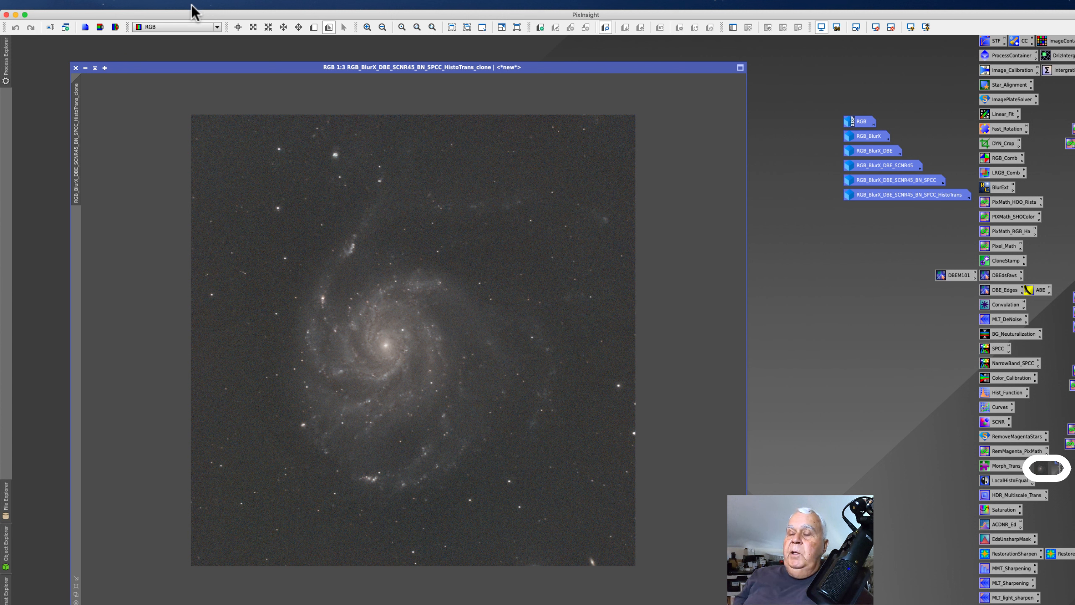
{"action": "left_click", "coordinate": [100, 28]}
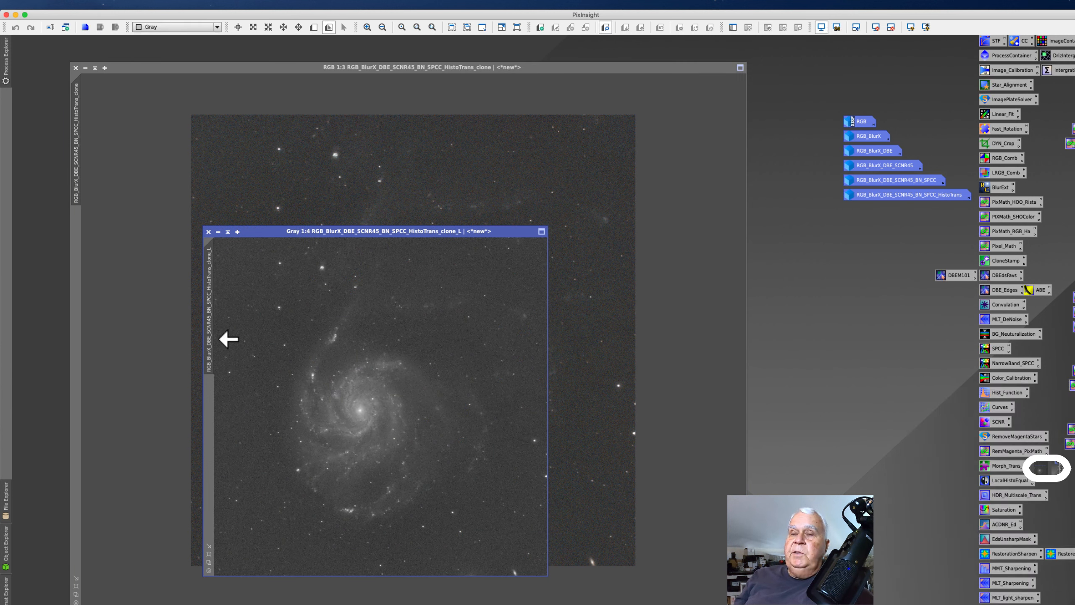
{"action": "right_click", "coordinate": [209, 321]}
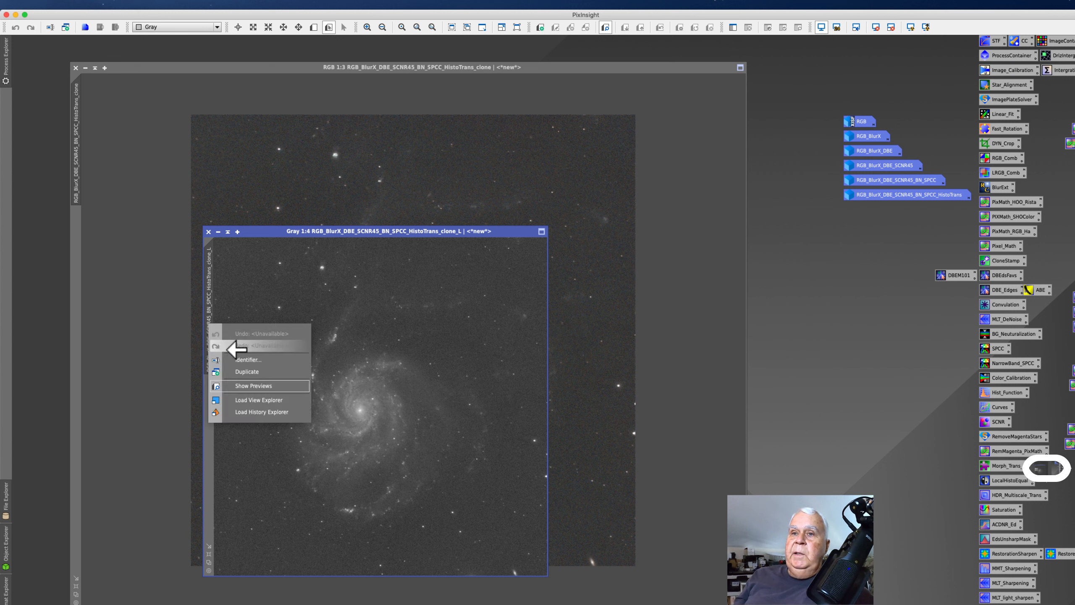
{"action": "left_click", "coordinate": [237, 363]}
{"action": "type", "text": "Lku"}
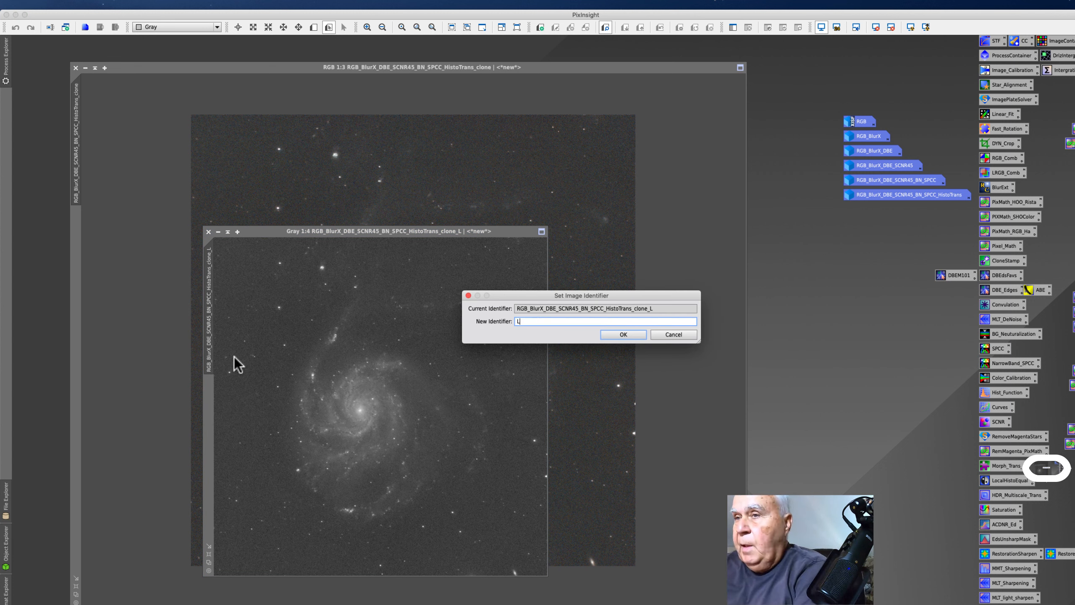
{"action": "key", "text": "BackSpace"}
{"action": "key", "text": "BackSpace"}
{"action": "type", "text": "u"}
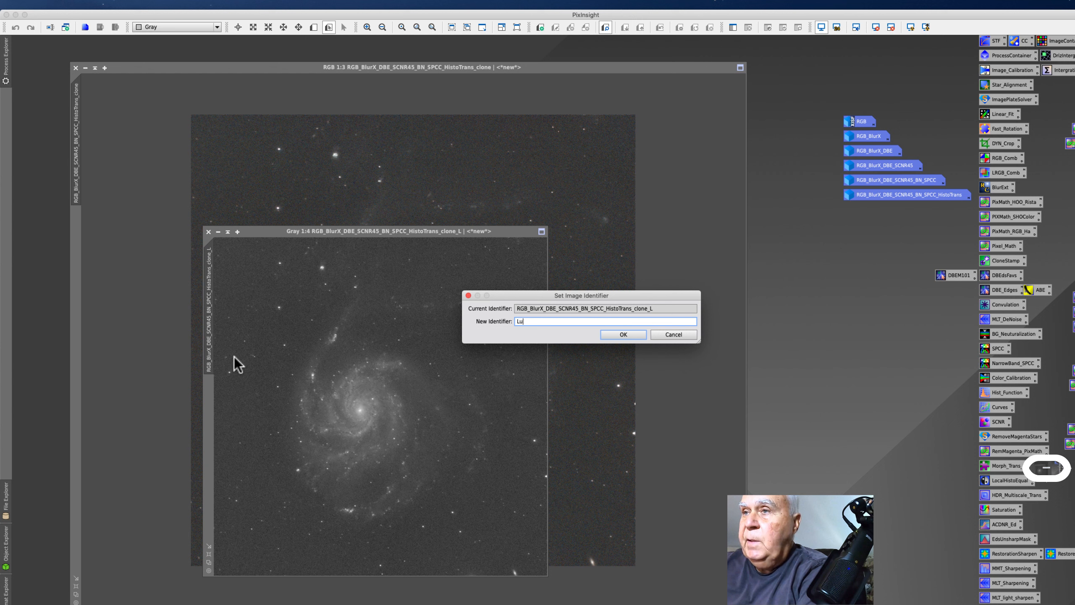
{"action": "type", "text": "m"}
{"action": "key", "text": "Return"}
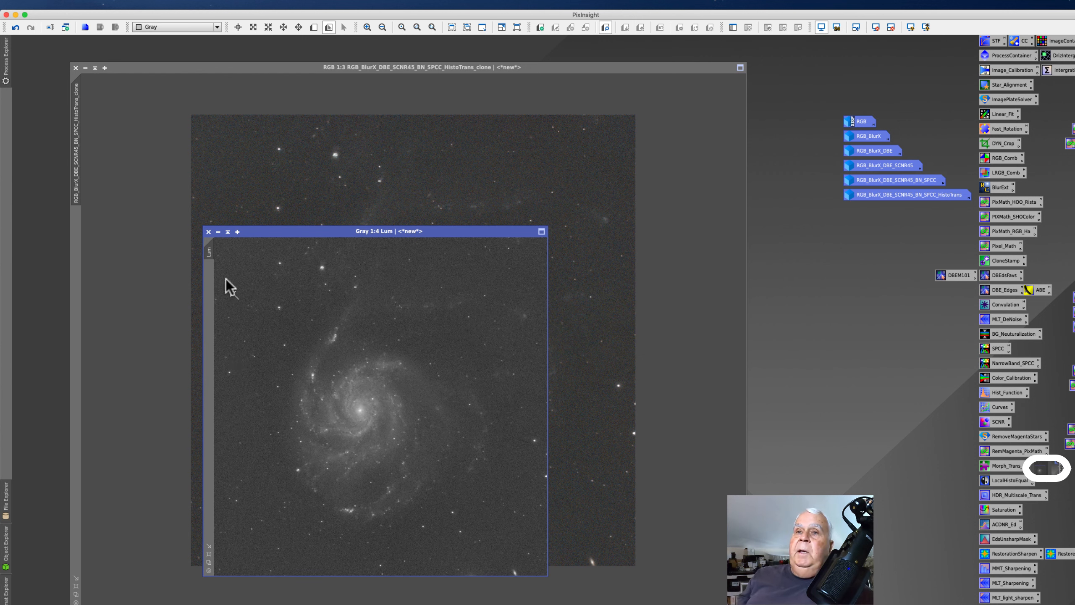
Iconize the Lum image, place its icon above the stack of image icons, and move the HistoTrans clone window slightly up
{"action": "left_click", "coordinate": [218, 232]}
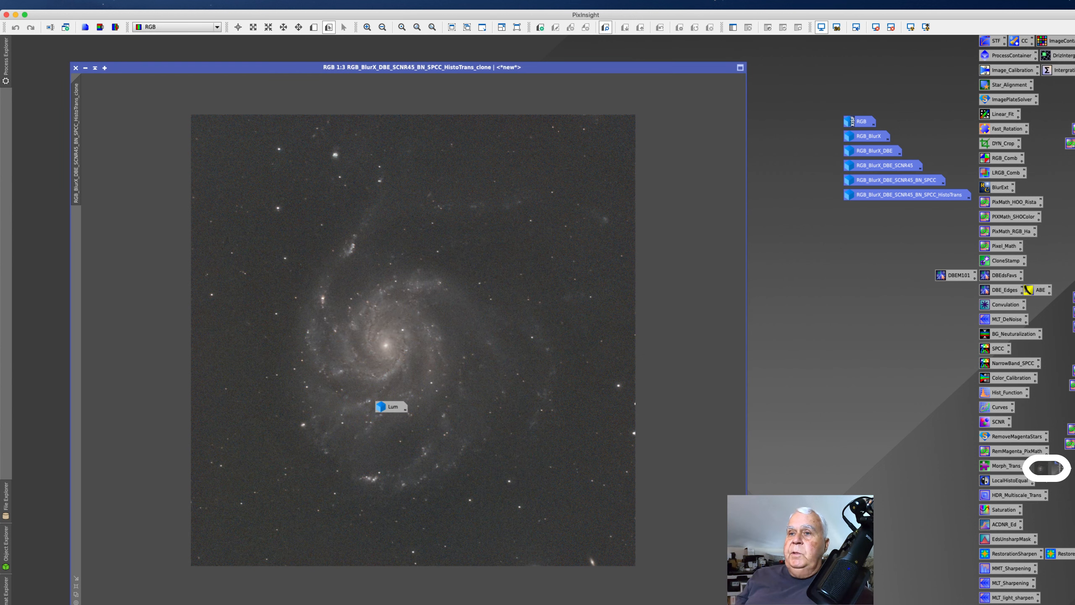
{"action": "left_click_drag", "start_coordinate": [393, 407], "coordinate": [807, 46]}
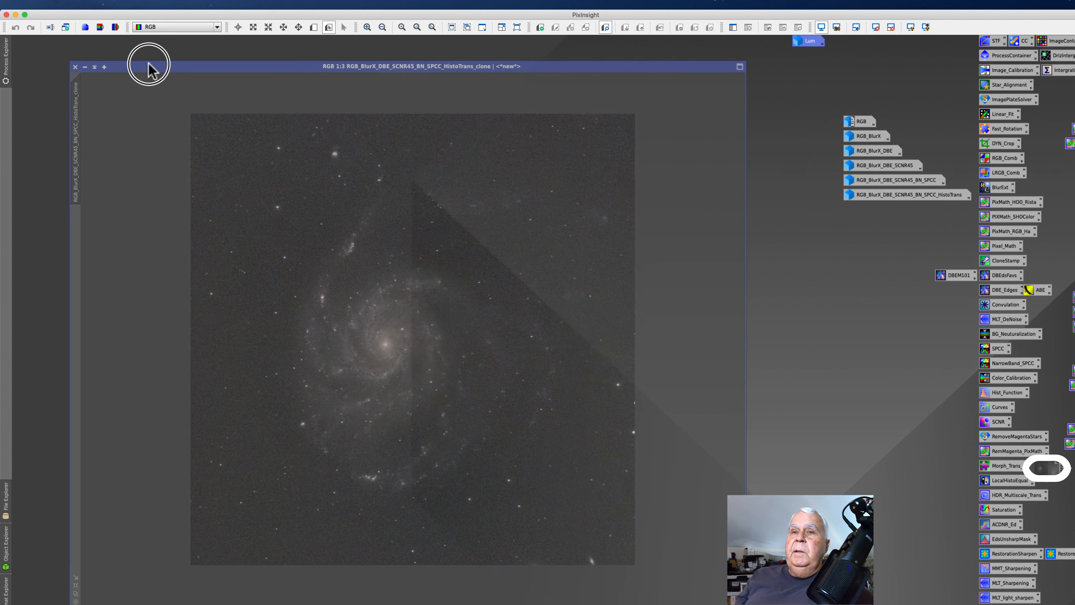
{"action": "left_click_drag", "start_coordinate": [149, 66], "coordinate": [146, 53]}
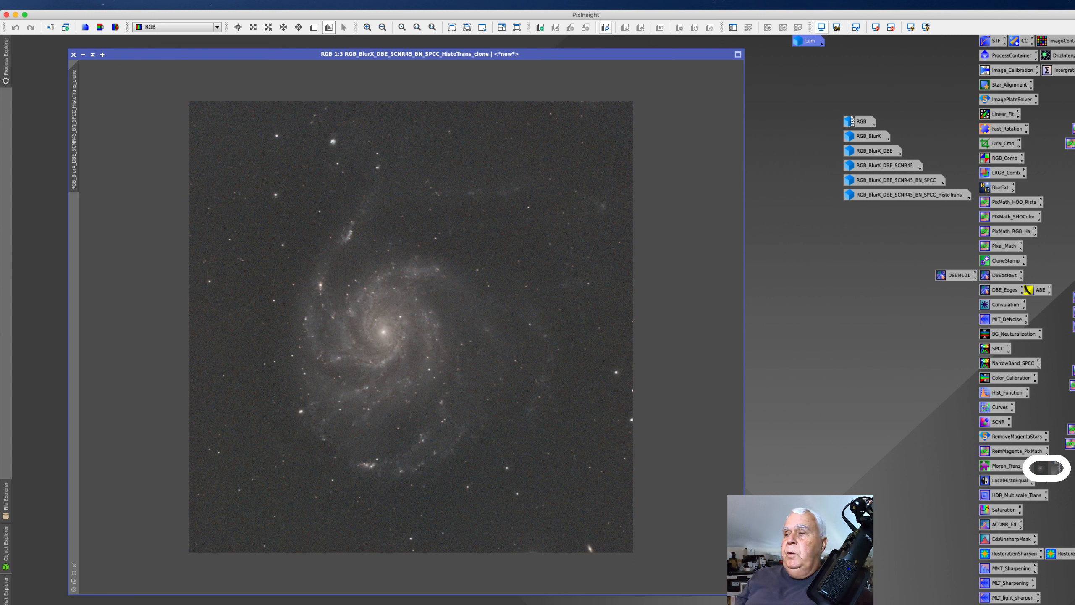
Apply StarXTerminator to the HistoTrans clone with Generate Star Image and Unscreen Stars enabled and Large Overlap off
{"action": "double_click", "coordinate": [1071, 554]}
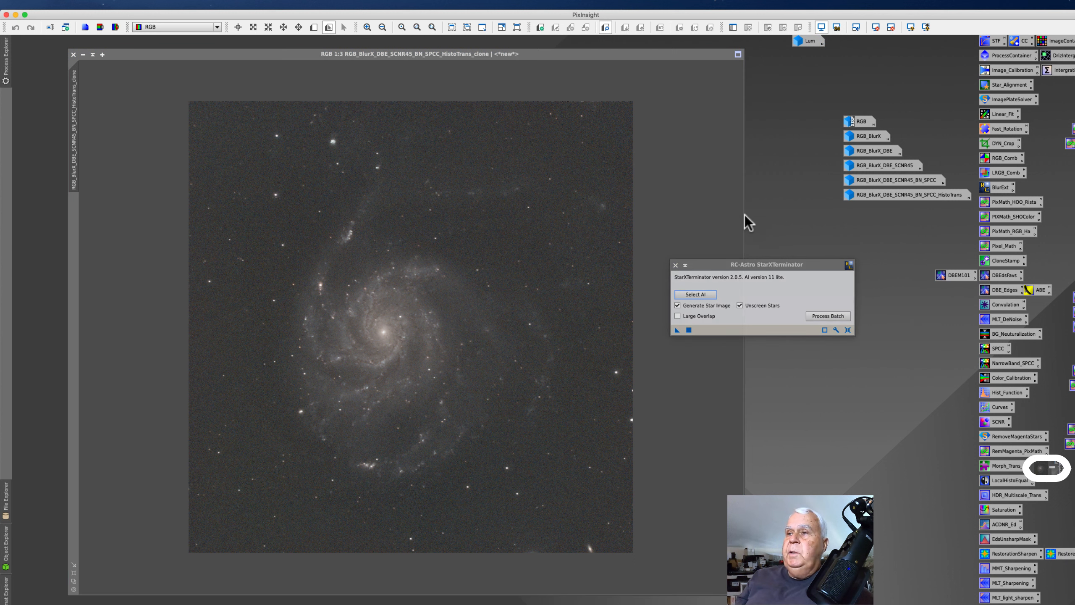
{"action": "left_click_drag", "start_coordinate": [700, 266], "coordinate": [734, 251]}
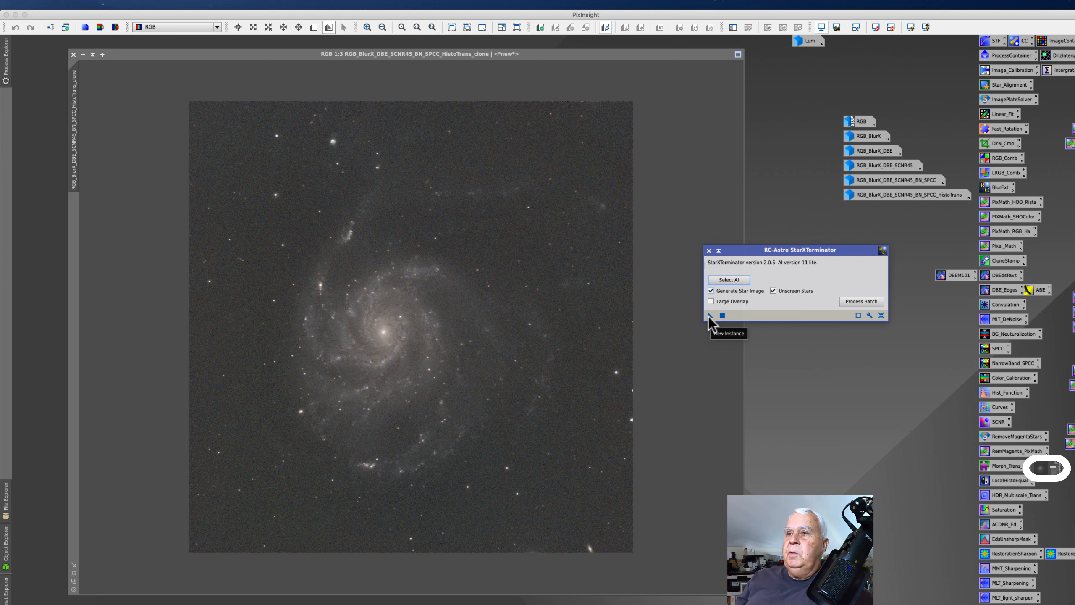
{"action": "left_click_drag", "start_coordinate": [710, 315], "coordinate": [335, 408]}
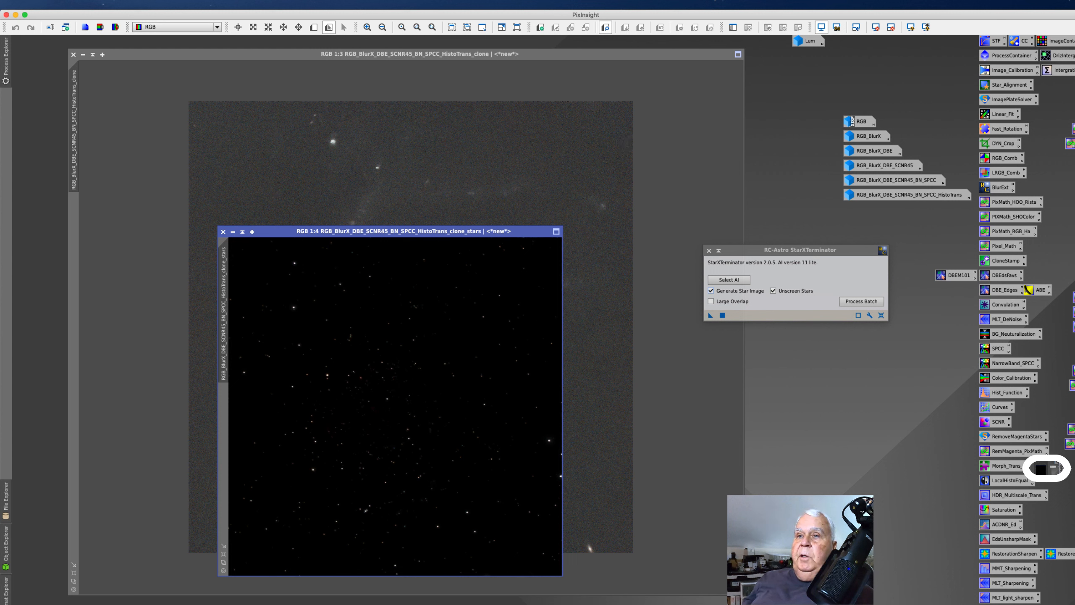
Rename the generated star image as Stars, iconize it and place its icon below the HistoTrans icon
{"action": "right_click", "coordinate": [223, 337]}
{"action": "left_click", "coordinate": [245, 373]}
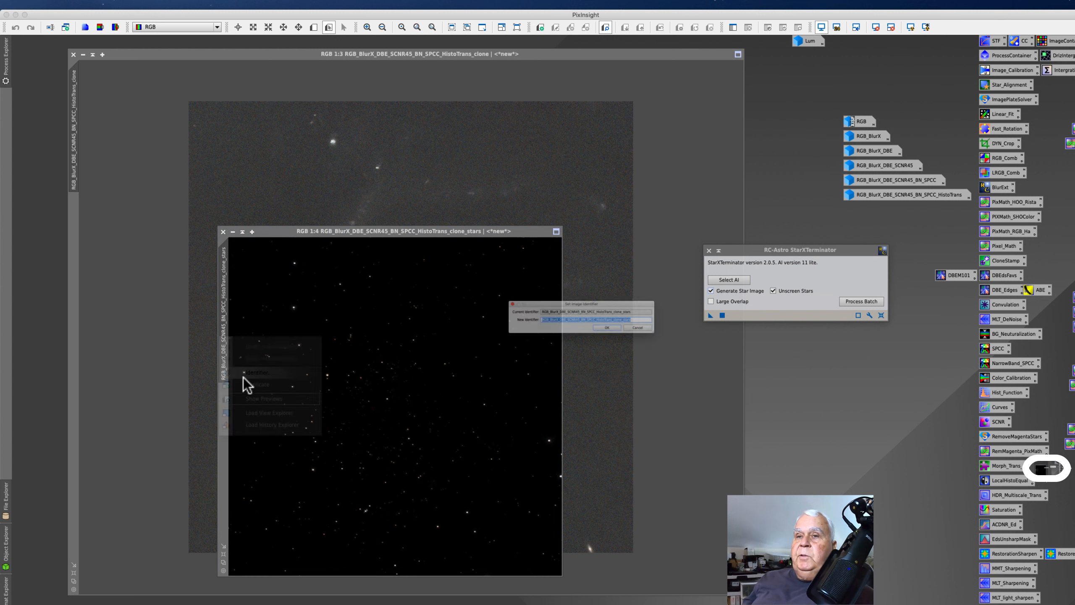
{"action": "type", "text": "St"}
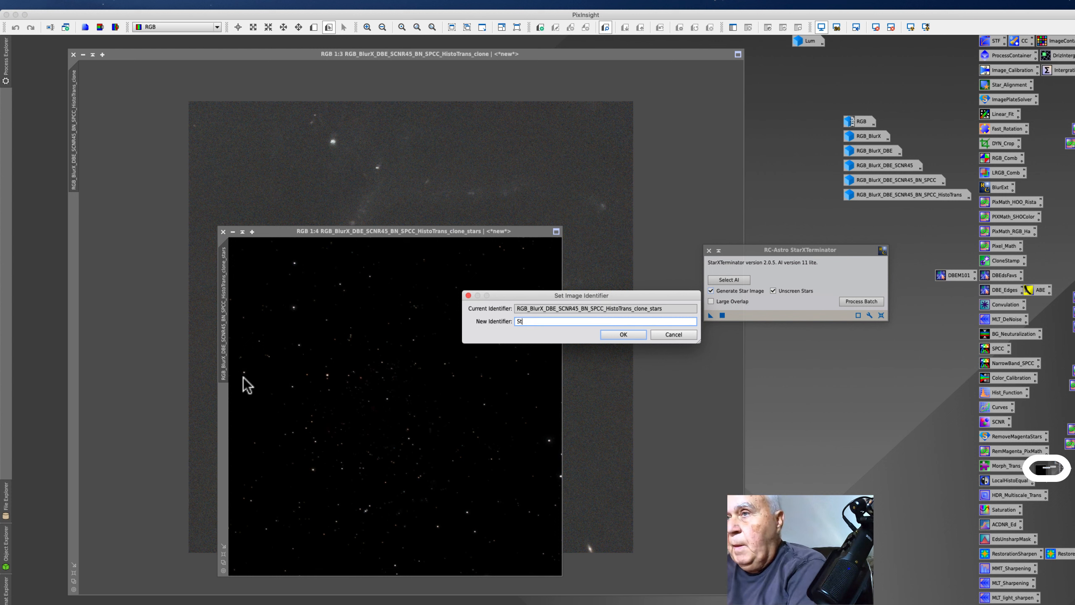
{"action": "type", "text": "ars"}
{"action": "key", "text": "Return"}
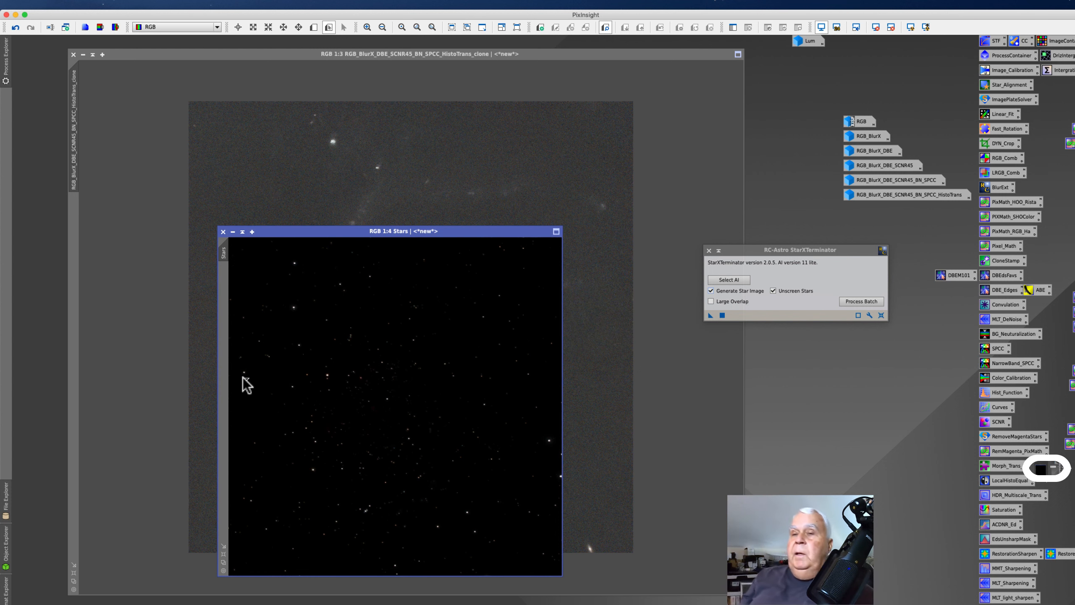
{"action": "left_click", "coordinate": [232, 232]}
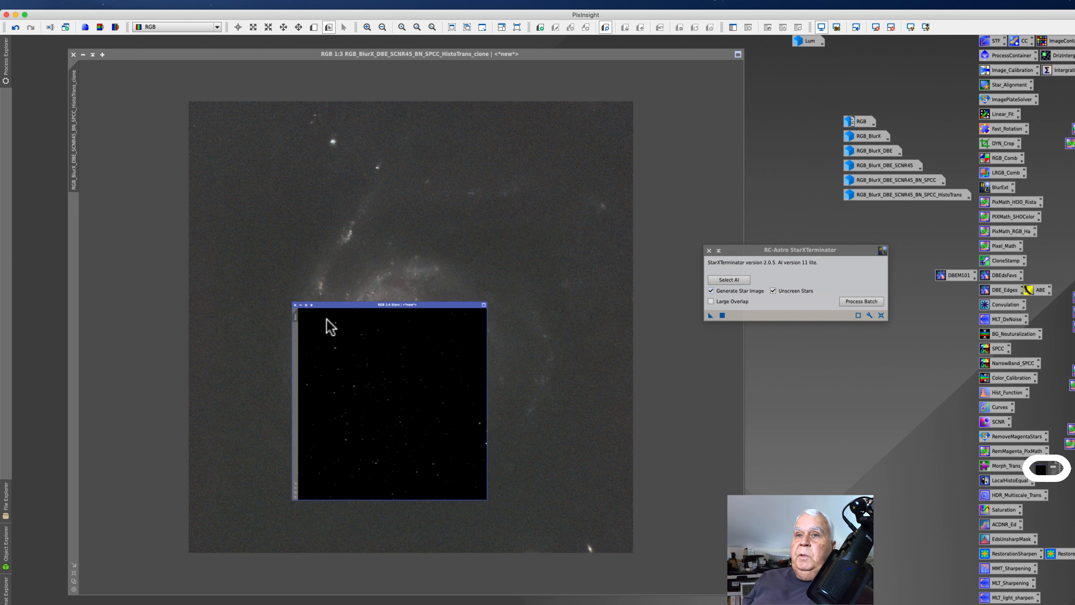
{"action": "left_click_drag", "start_coordinate": [404, 406], "coordinate": [860, 216]}
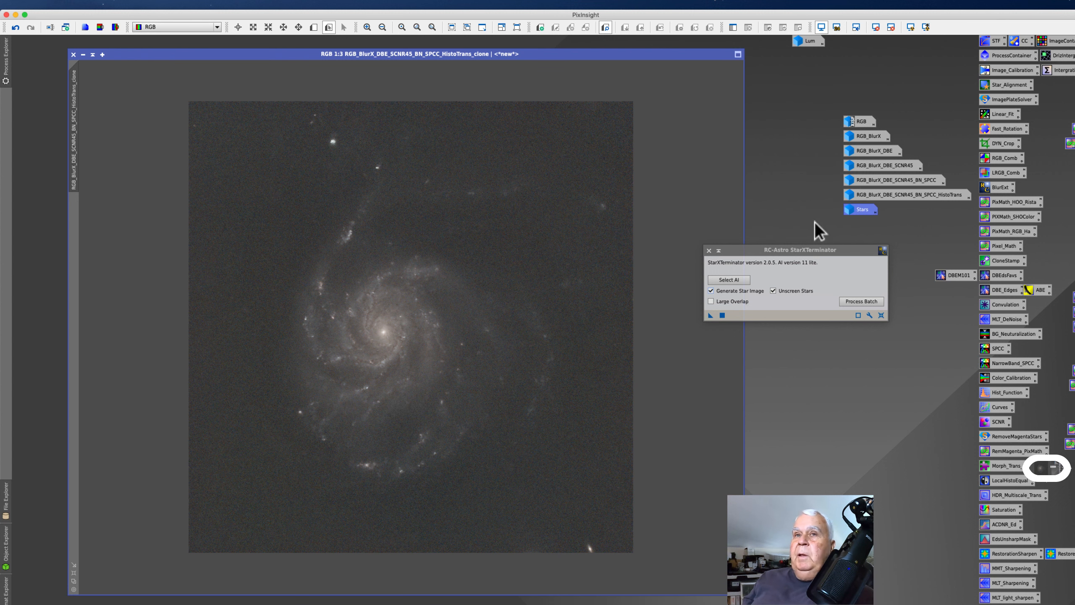
Rename the star-removed HistoTrans clone as RGB_BlurX_DBE_SCNR45_BN_SPCC_HistoTrans_Starless
{"action": "left_click_drag", "start_coordinate": [159, 54], "coordinate": [186, 59]}
{"action": "right_click", "coordinate": [101, 139]}
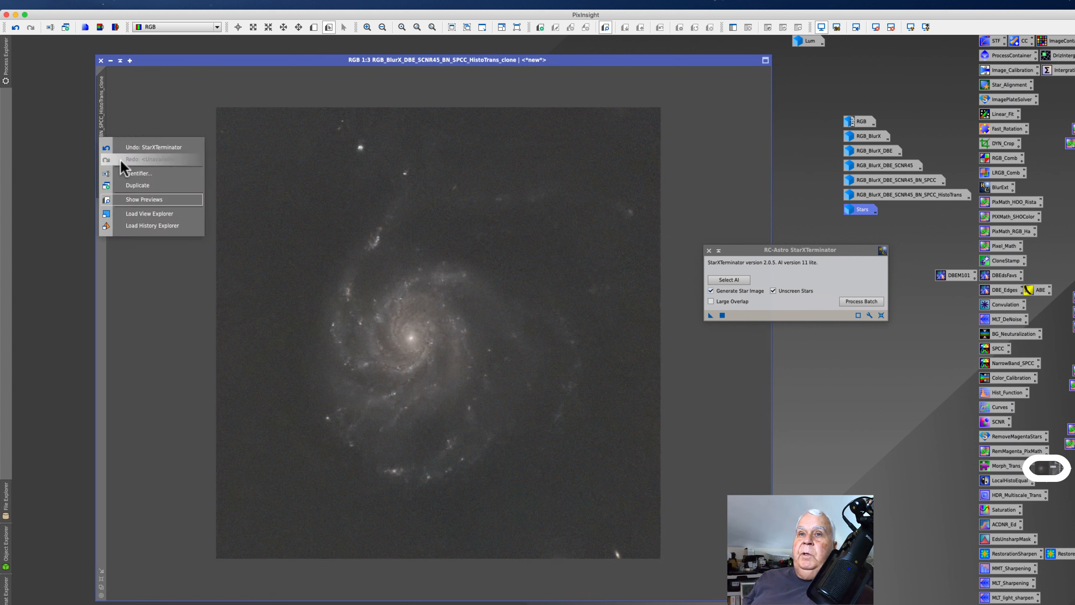
{"action": "left_click", "coordinate": [136, 173]}
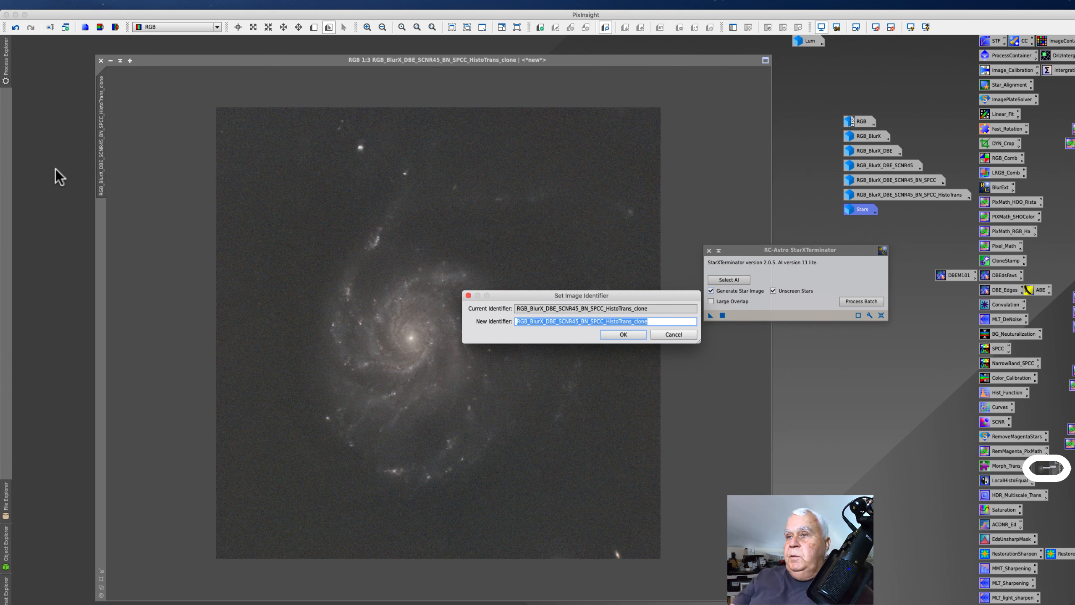
{"action": "key", "text": "Right"}
{"action": "key", "text": "BackSpace"}
{"action": "key", "text": "BackSpace"}
{"action": "key", "text": "BackSpace"}
{"action": "key", "text": "BackSpace"}
{"action": "key", "text": "BackSpace"}
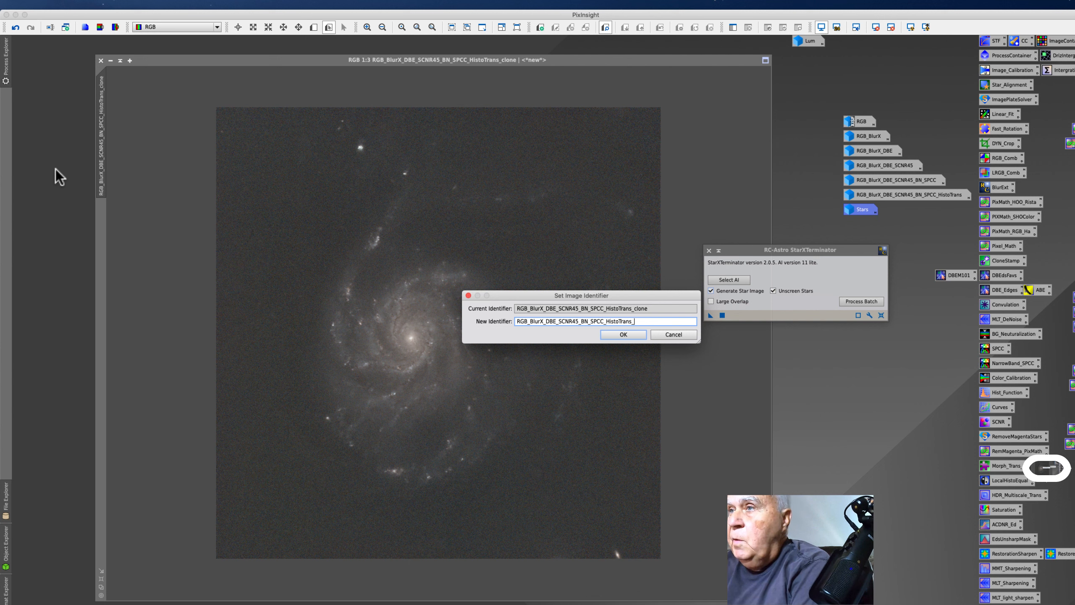
{"action": "type", "text": "Starless"}
{"action": "key", "text": "Return"}
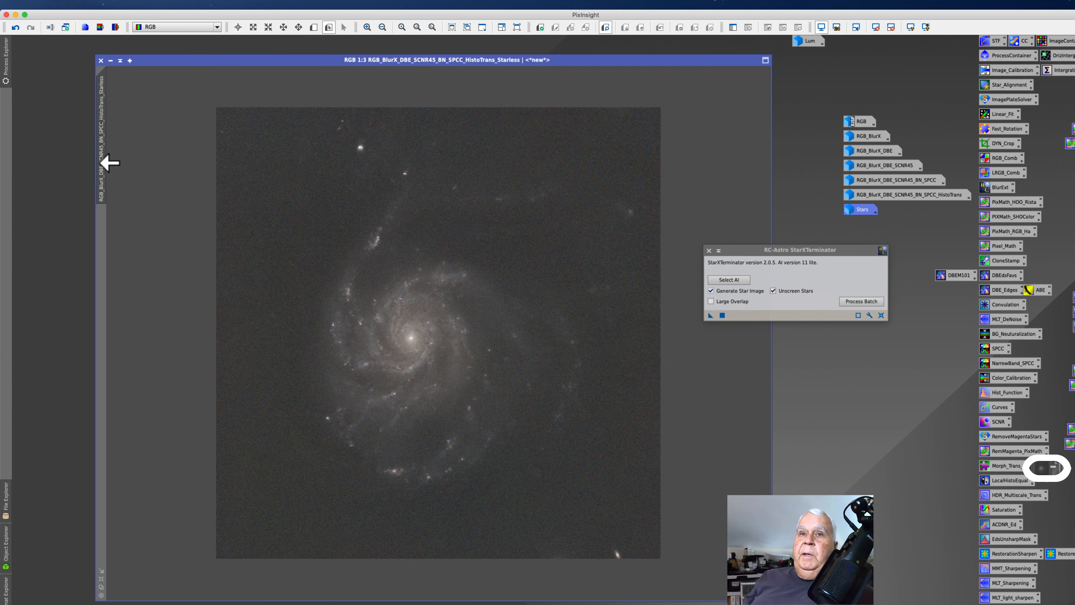
Duplicate the Starless image, iconize the original and place its icon below the Stars icon
{"action": "left_click_drag", "start_coordinate": [100, 163], "coordinate": [79, 101]}
{"action": "left_click", "coordinate": [111, 61]}
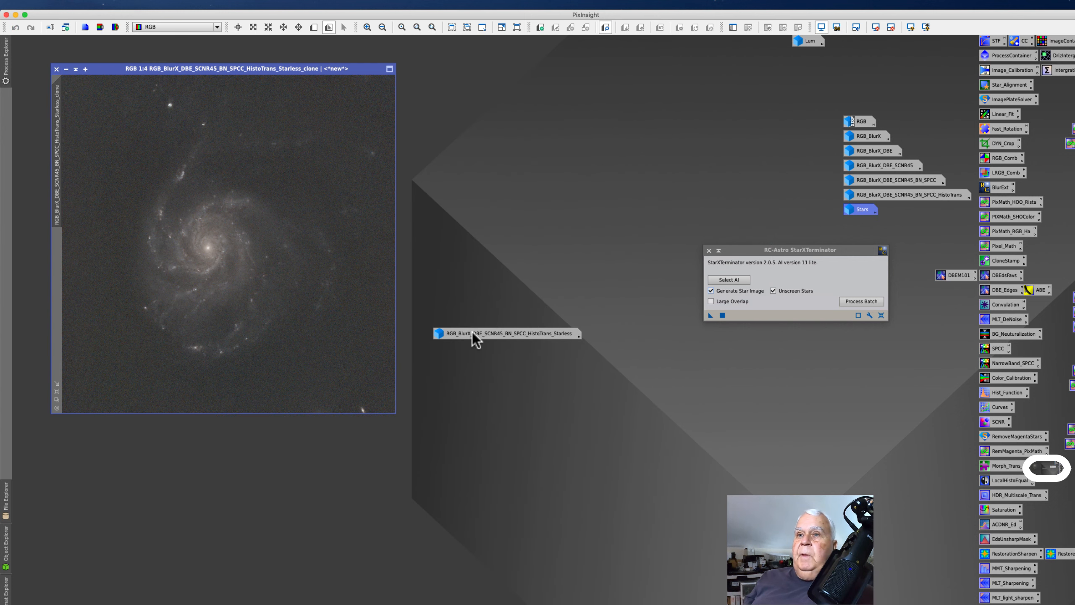
{"action": "left_click_drag", "start_coordinate": [475, 333], "coordinate": [878, 225]}
Select the whole stack of image icons from RGB to Starless, move it away from the process icons and arrange it in an aligned column
{"action": "left_click_drag", "start_coordinate": [801, 104], "coordinate": [883, 234]}
{"action": "left_click_drag", "start_coordinate": [870, 169], "coordinate": [805, 151]}
{"action": "right_click", "coordinate": [806, 146]}
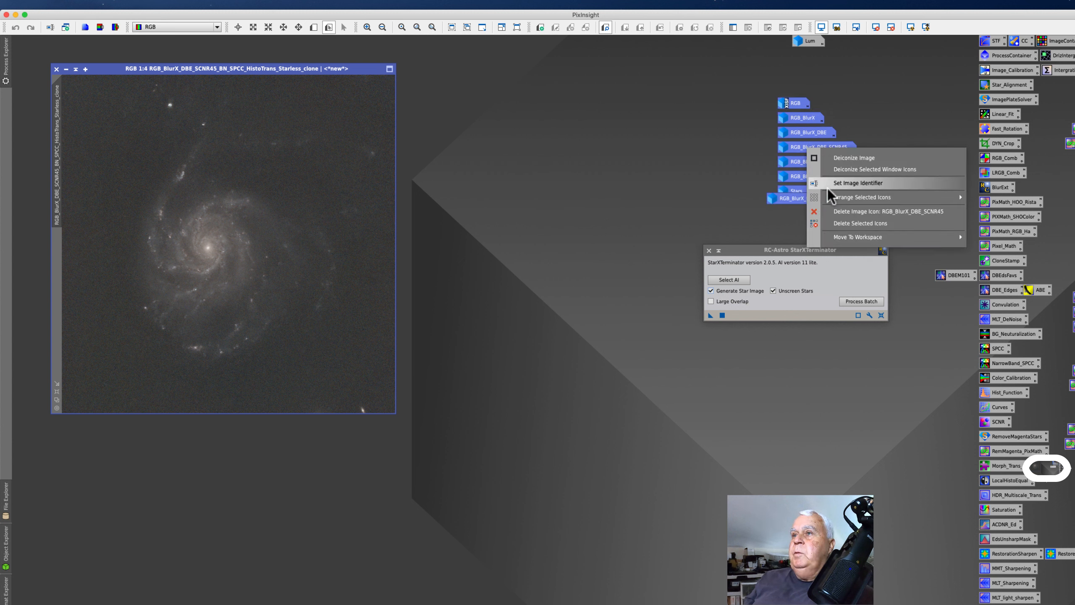
{"action": "left_click", "coordinate": [986, 198]}
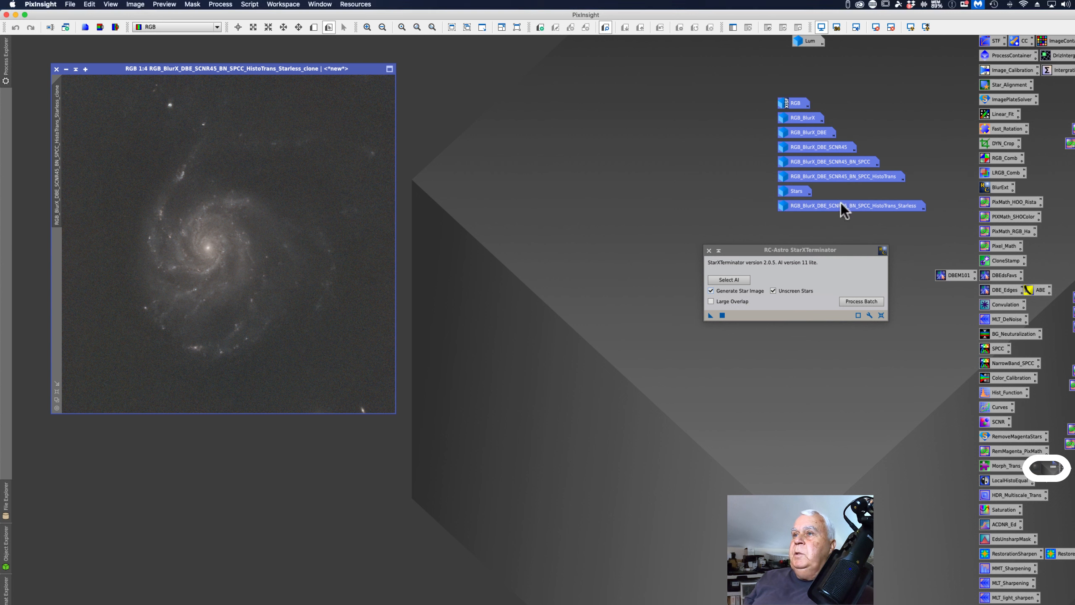
Move the stack of image icons up beside the Lum icon and close StarXTerminator
{"action": "left_click_drag", "start_coordinate": [787, 105], "coordinate": [757, 46]}
{"action": "left_click", "coordinate": [655, 220]}
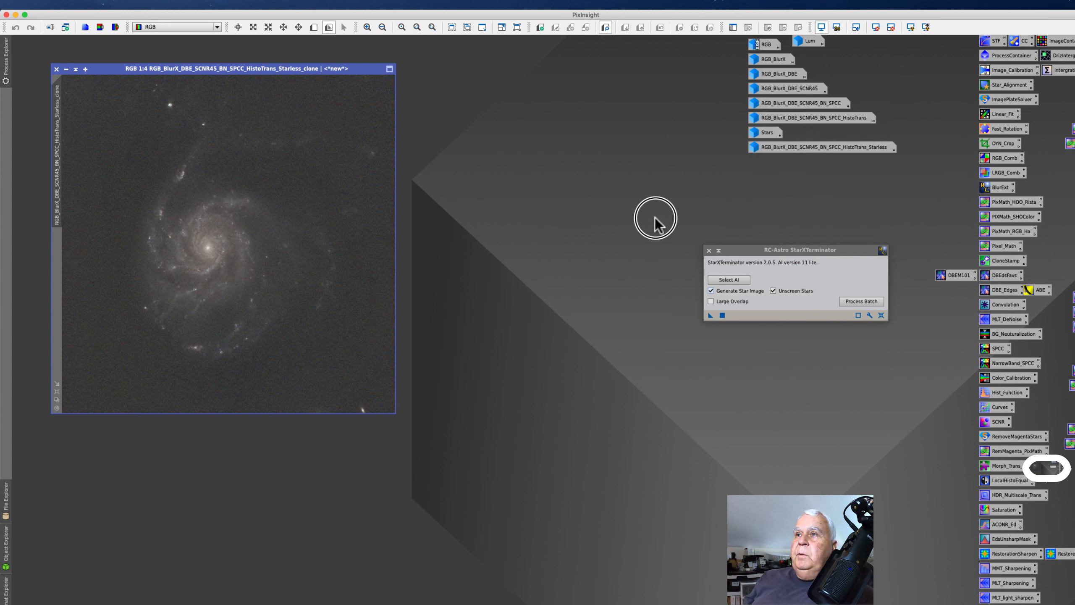
{"action": "left_click", "coordinate": [709, 251]}
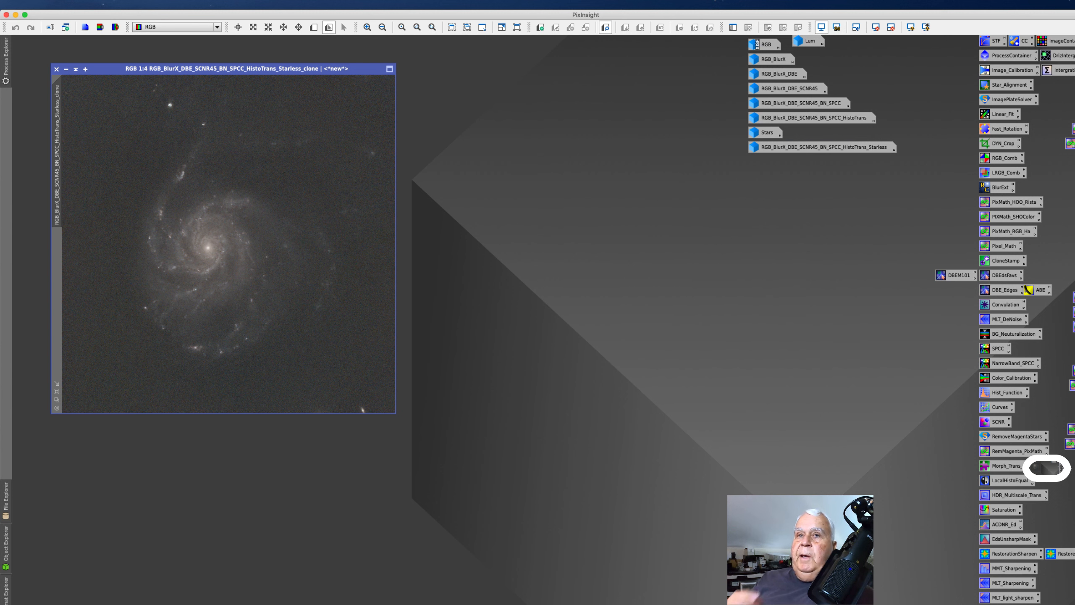
Enlarge and reposition the Starless clone, and extract its lightness into a separate grayscale image
{"action": "left_click", "coordinate": [56, 391]}
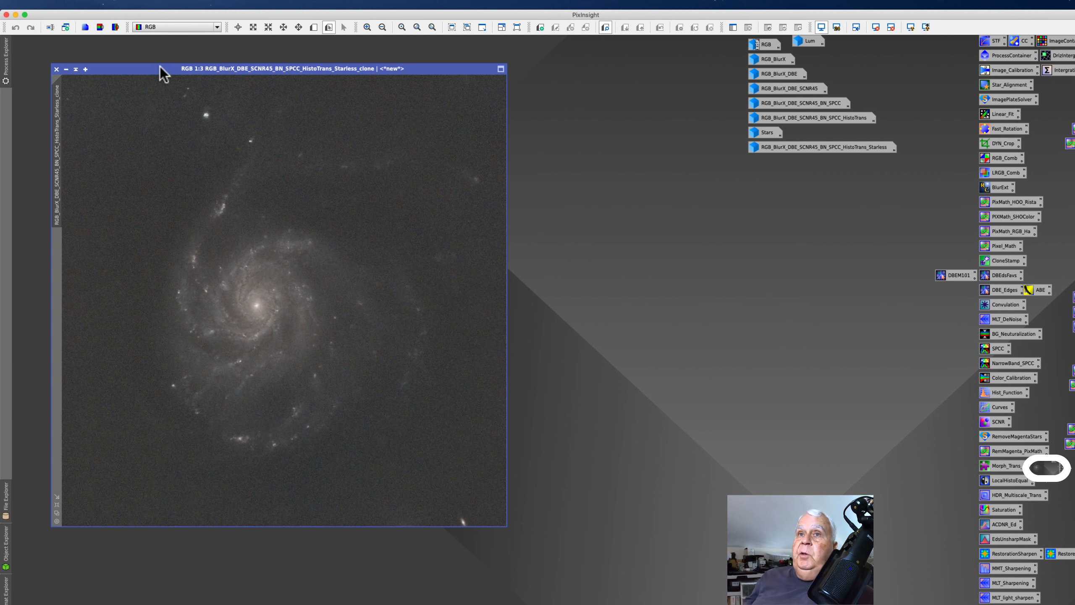
{"action": "left_click_drag", "start_coordinate": [160, 72], "coordinate": [286, 76]}
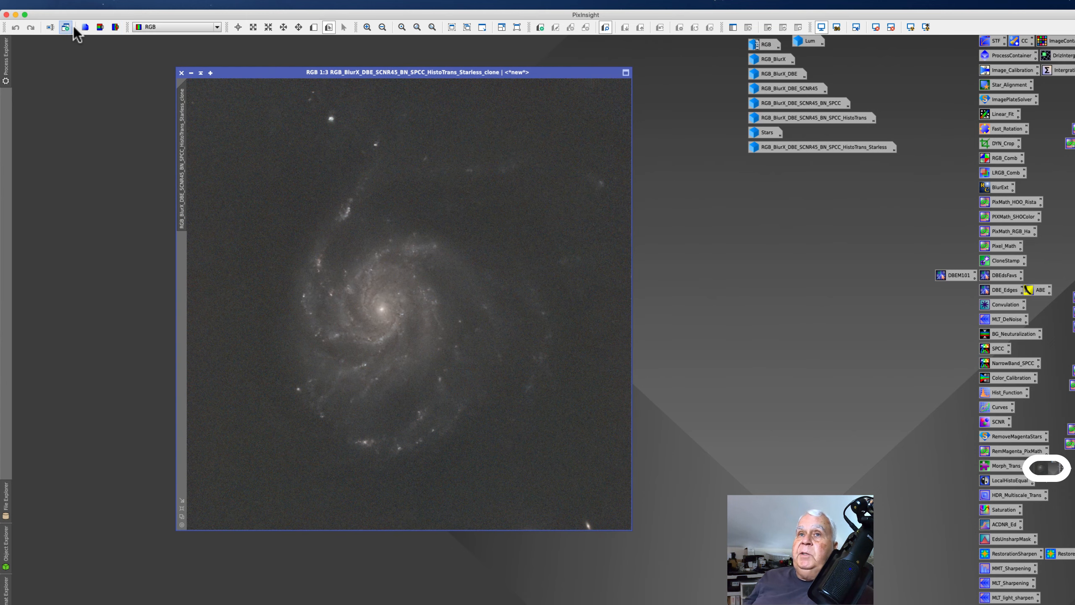
{"action": "left_click", "coordinate": [99, 29]}
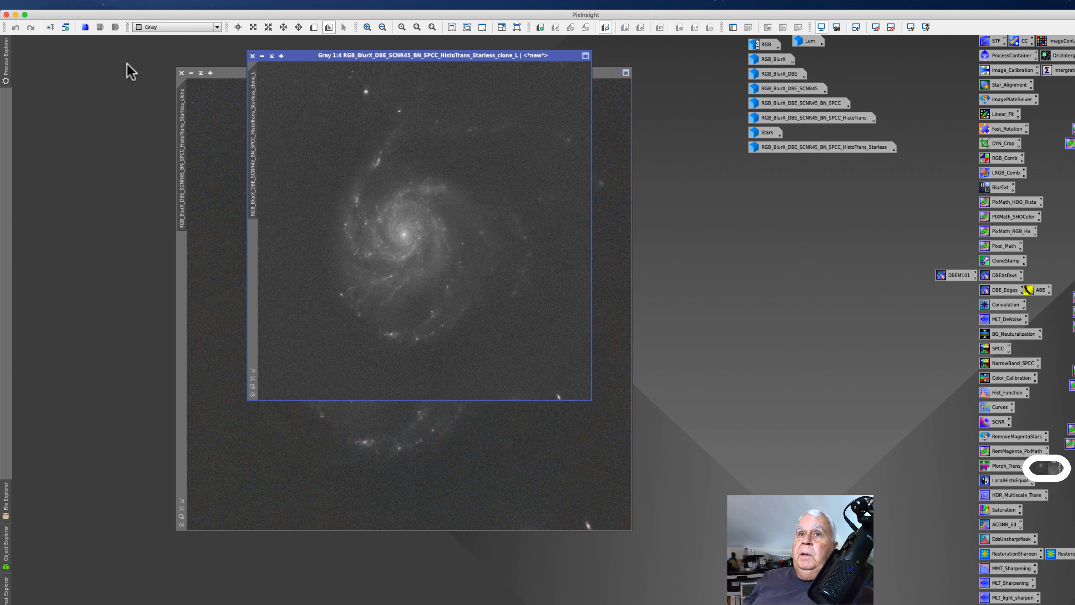
{"action": "left_click_drag", "start_coordinate": [292, 59], "coordinate": [400, 164]}
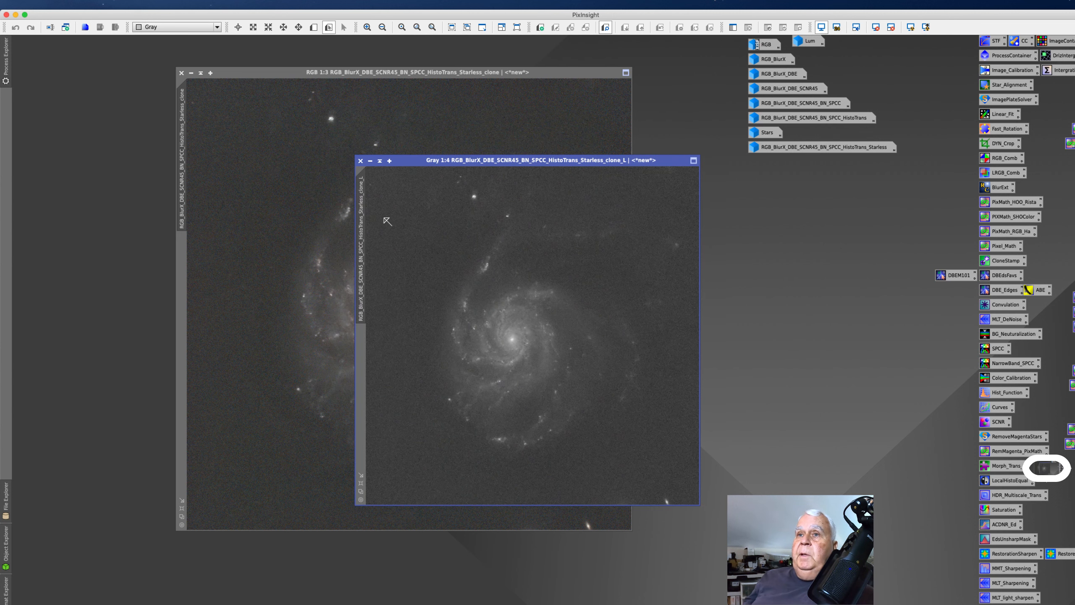
Rename the extracted grayscale image as LumStarless, iconize it and place its icon beside the Lum icon
{"action": "left_click", "coordinate": [361, 229]}
{"action": "left_click", "coordinate": [361, 250]}
{"action": "right_click", "coordinate": [360, 250]}
{"action": "left_click", "coordinate": [396, 288]}
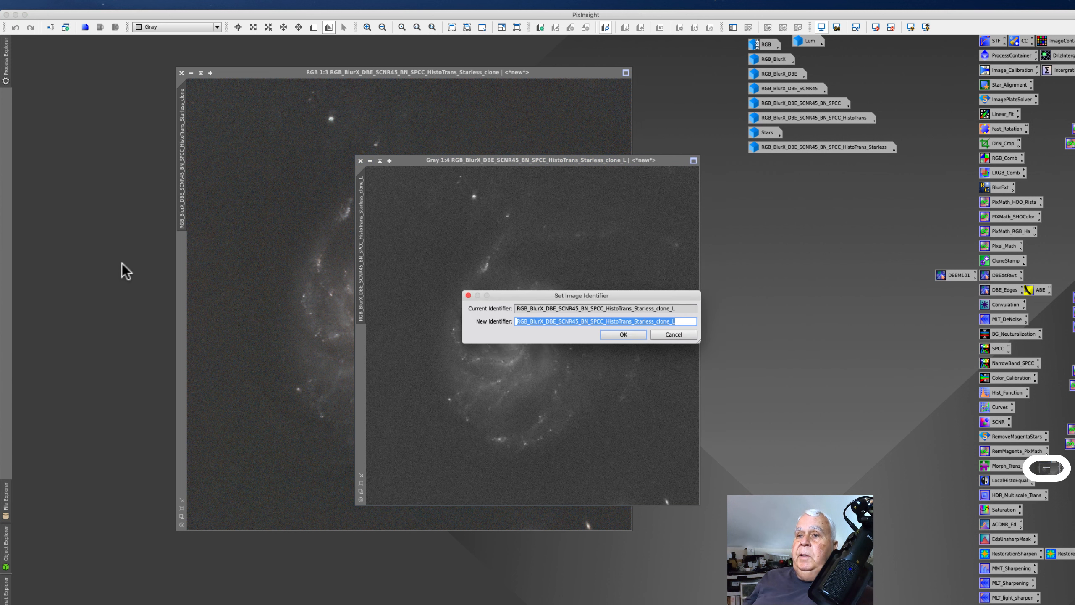
{"action": "key", "text": "BackSpace"}
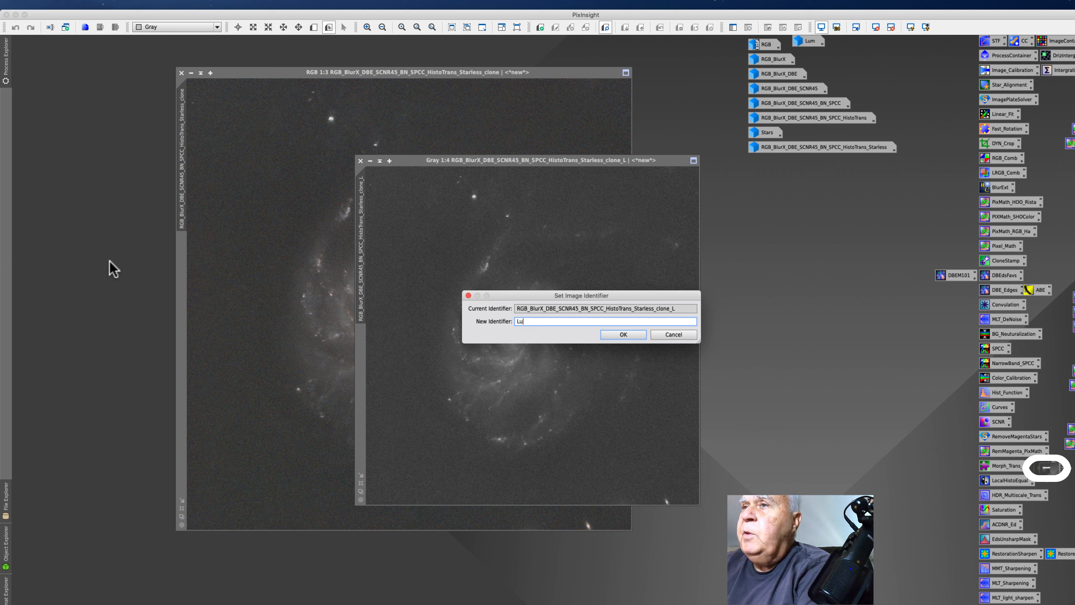
{"action": "type", "text": "LumSt"}
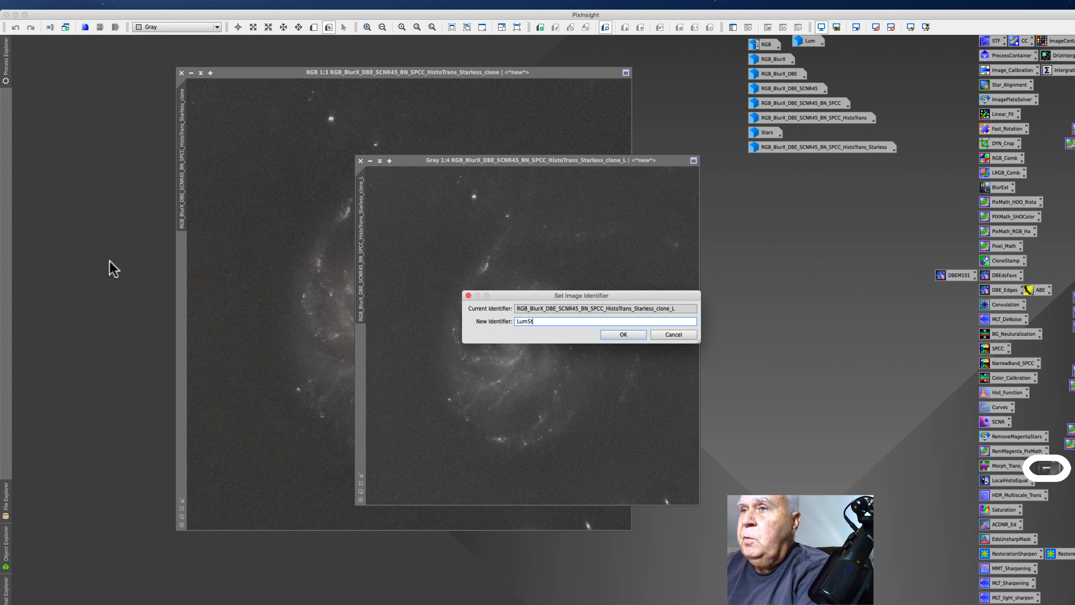
{"action": "type", "text": "arless"}
{"action": "key", "text": "Return"}
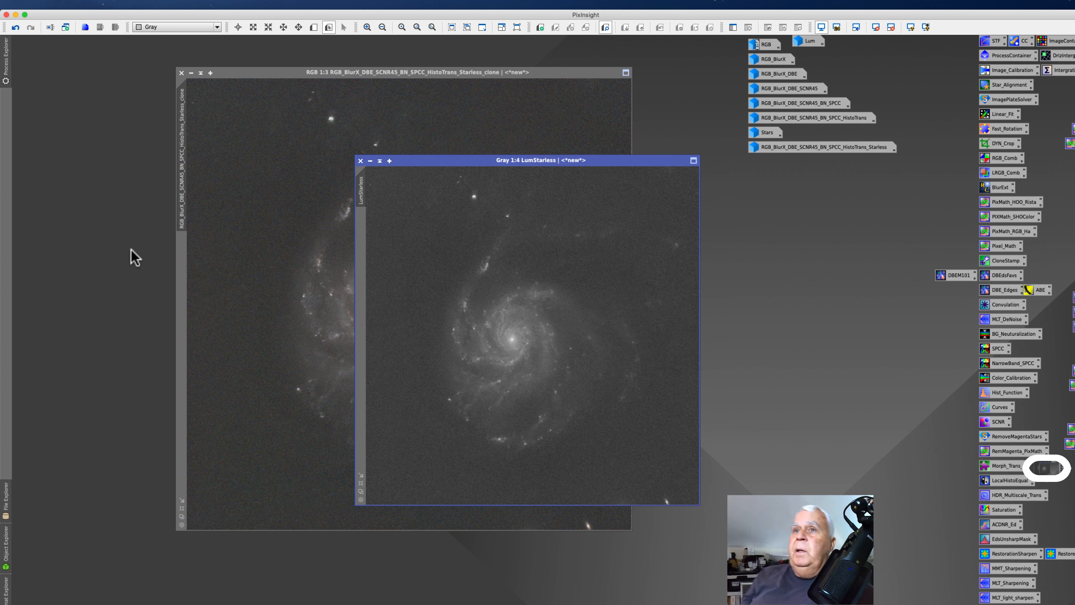
{"action": "left_click", "coordinate": [370, 161]}
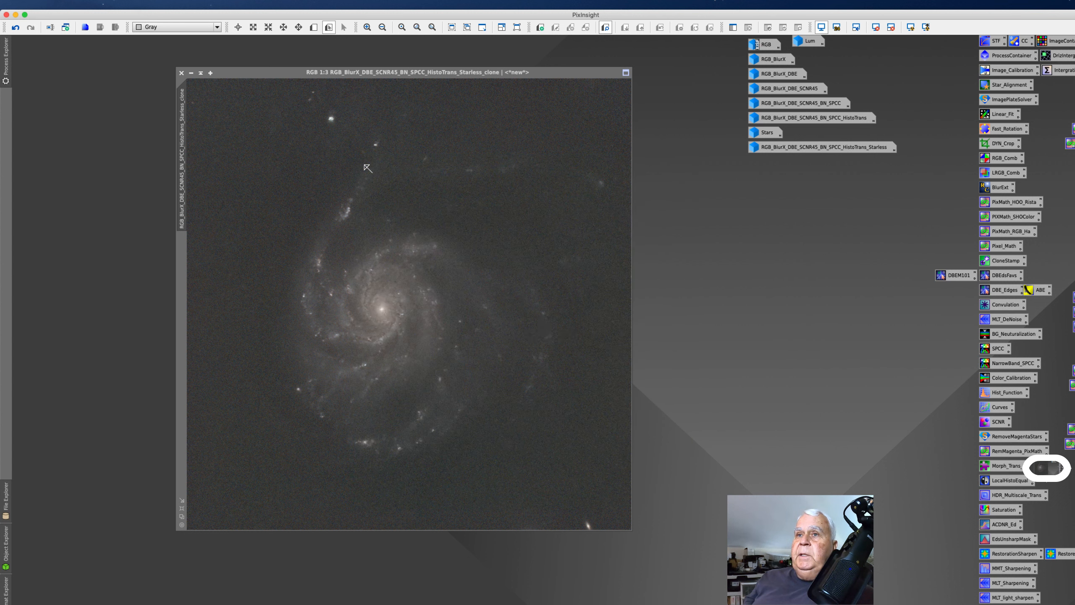
{"action": "left_click_drag", "start_coordinate": [551, 336], "coordinate": [863, 45]}
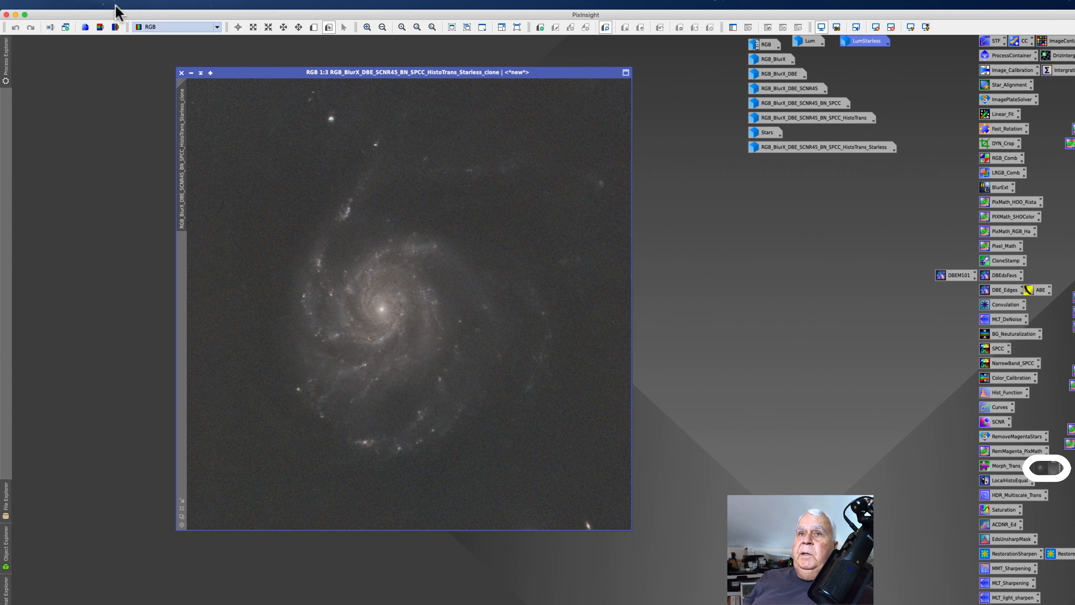
Extract the lightness of the Starless clone again and rename the resulting image as Lum_Mask
{"action": "left_click", "coordinate": [102, 27]}
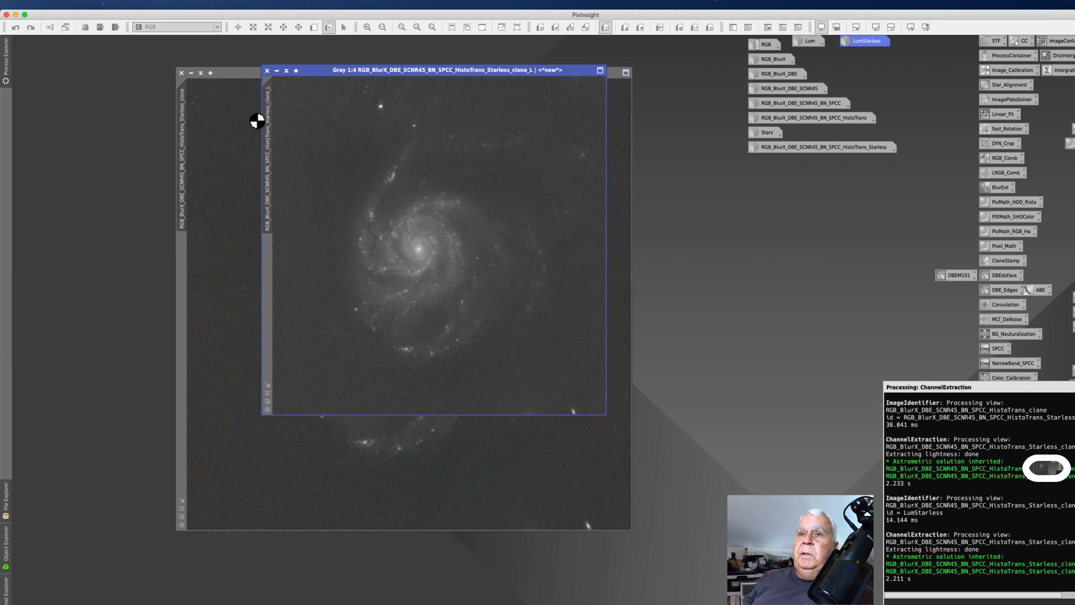
{"action": "right_click", "coordinate": [269, 175]}
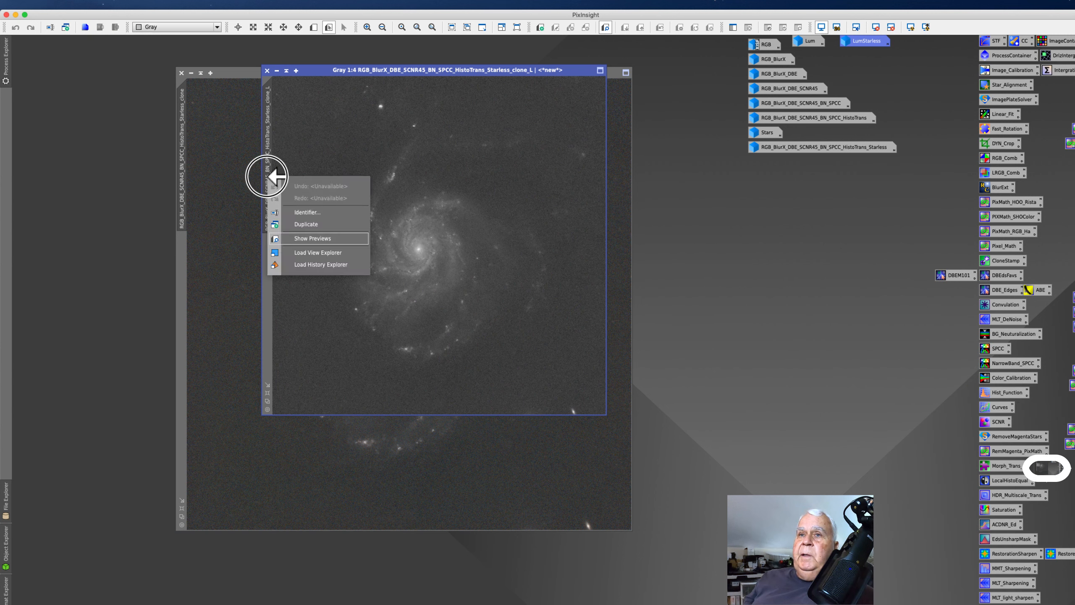
{"action": "left_click", "coordinate": [316, 210]}
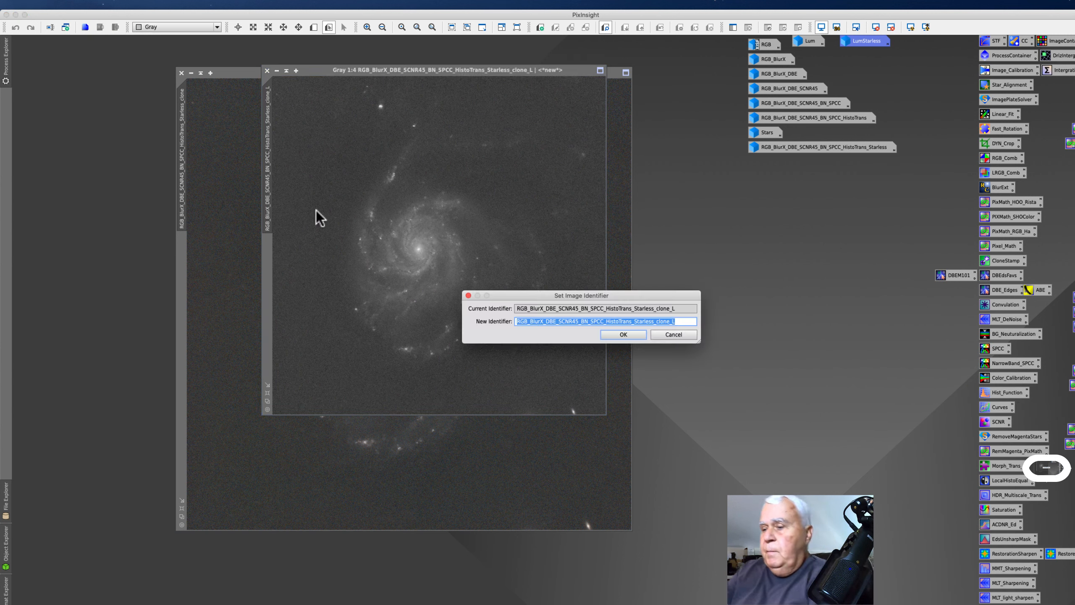
{"action": "type", "text": "Lum"}
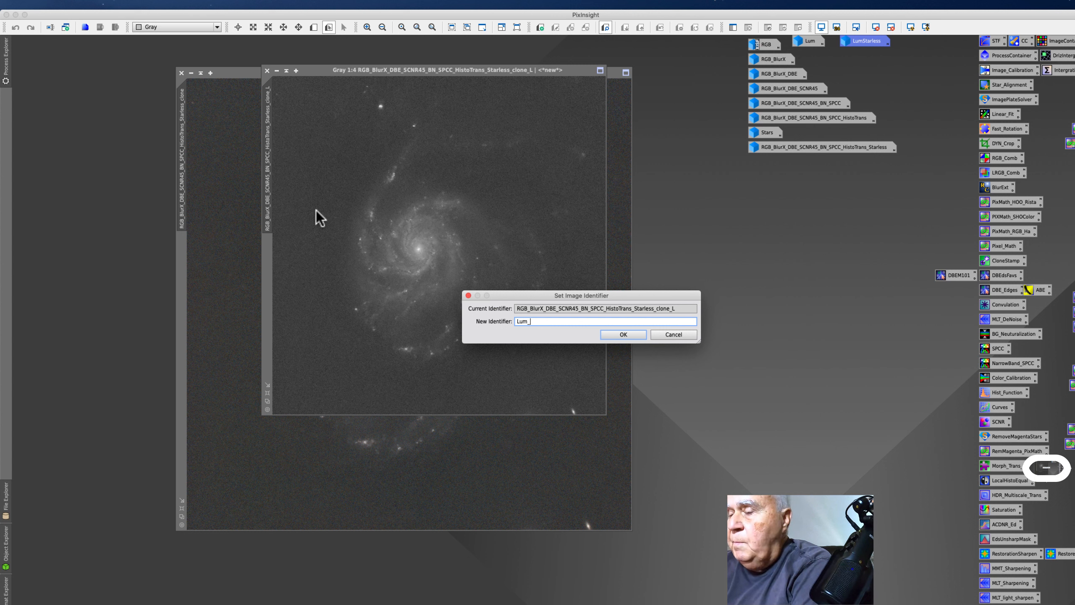
{"action": "type", "text": "_Mask"}
{"action": "key", "text": "Return"}
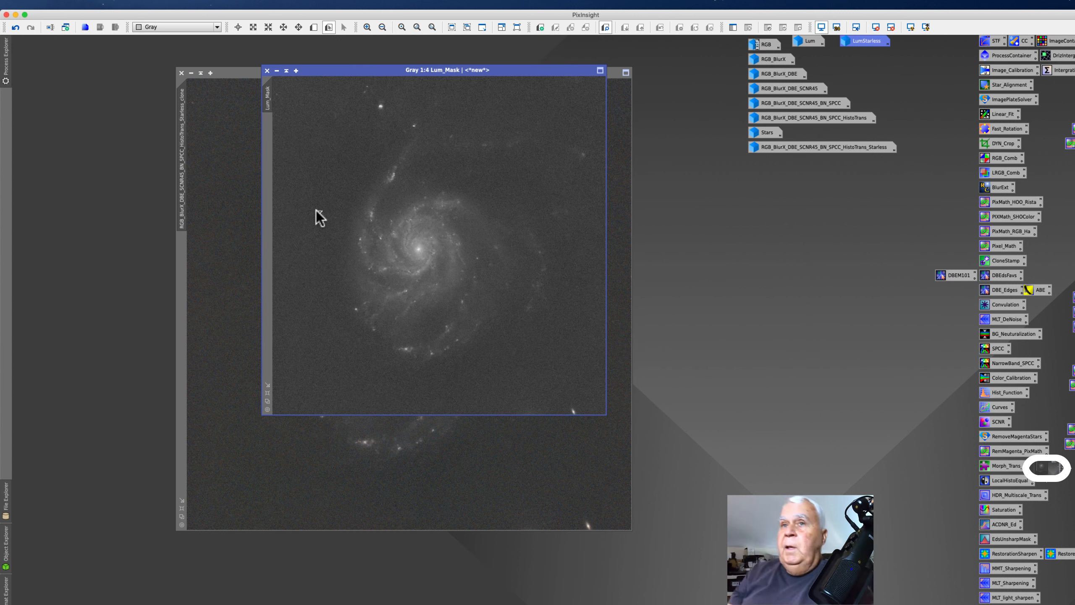
Rename the RGB_BlurX_DBE_SCNR45_BN_SPCC_HistoTrans_Starless_clone image as Starless
{"action": "left_click", "coordinate": [203, 226]}
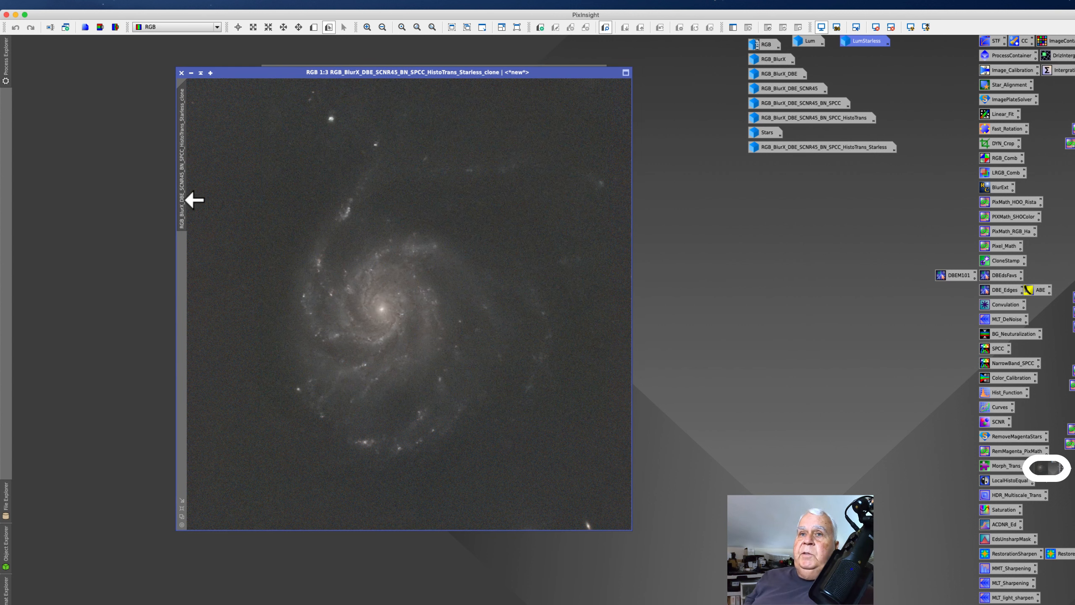
{"action": "right_click", "coordinate": [182, 204]}
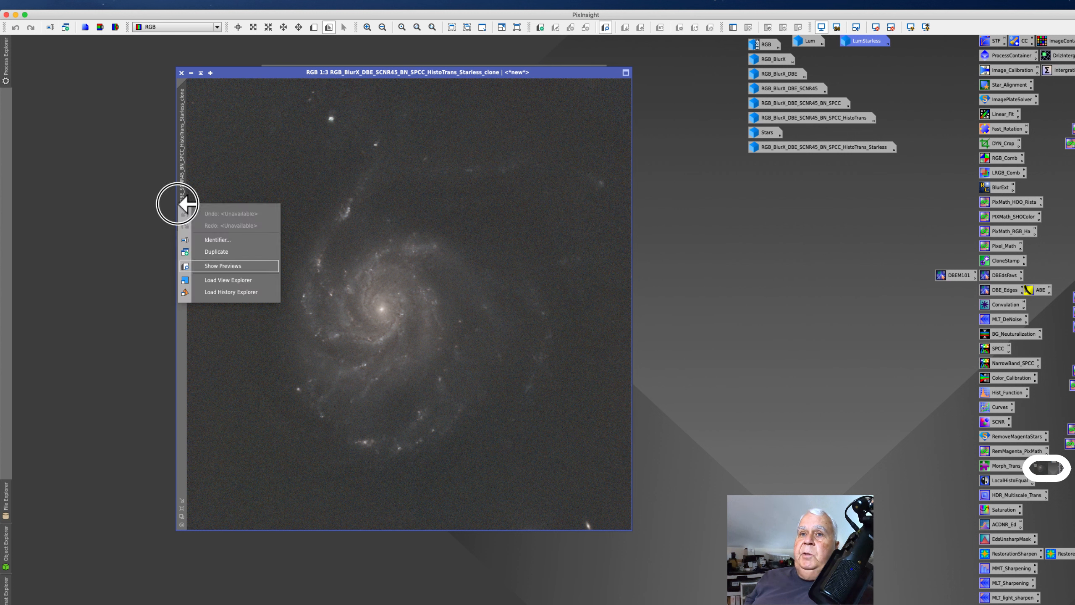
{"action": "left_click", "coordinate": [201, 239]}
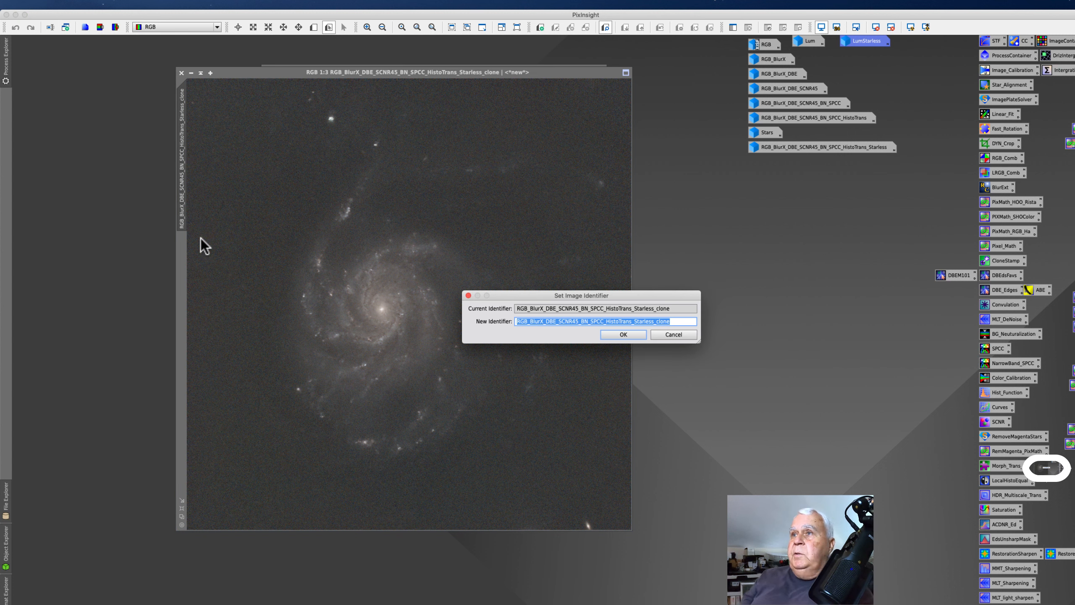
{"action": "type", "text": "Starle"}
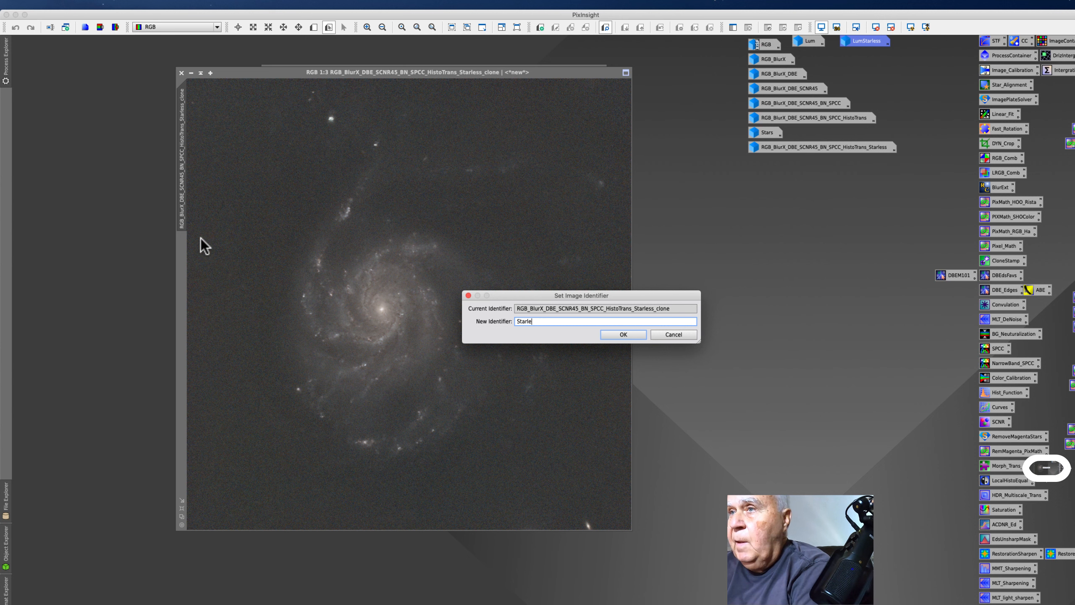
{"action": "type", "text": "ss"}
{"action": "key", "text": "Return"}
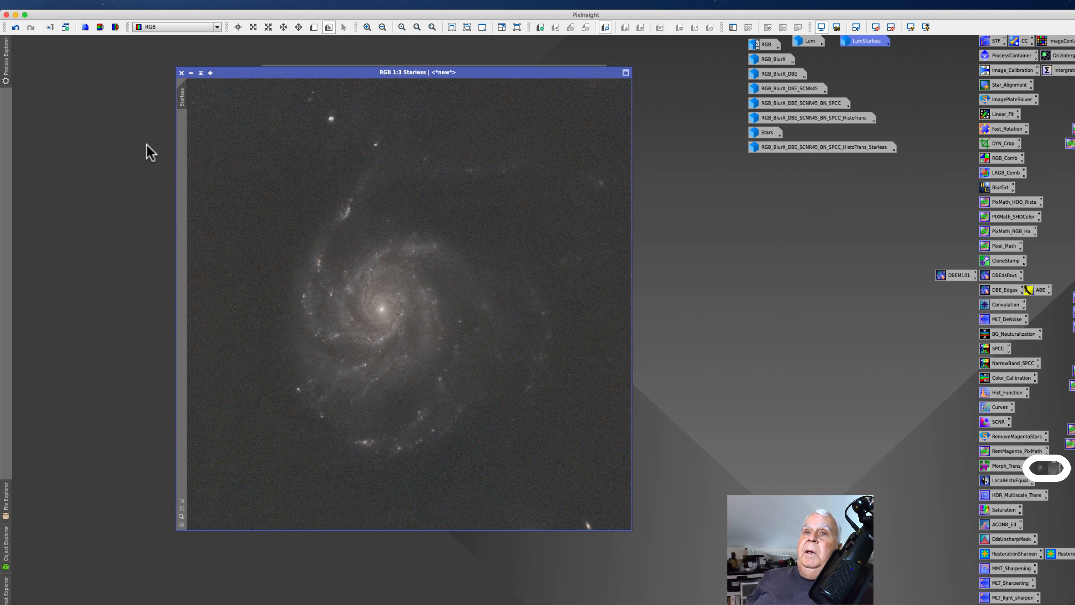
Duplicate the Starless image, iconize the duplicate and place its icon at the end of the image icon stack
{"action": "left_click_drag", "start_coordinate": [250, 71], "coordinate": [193, 137]}
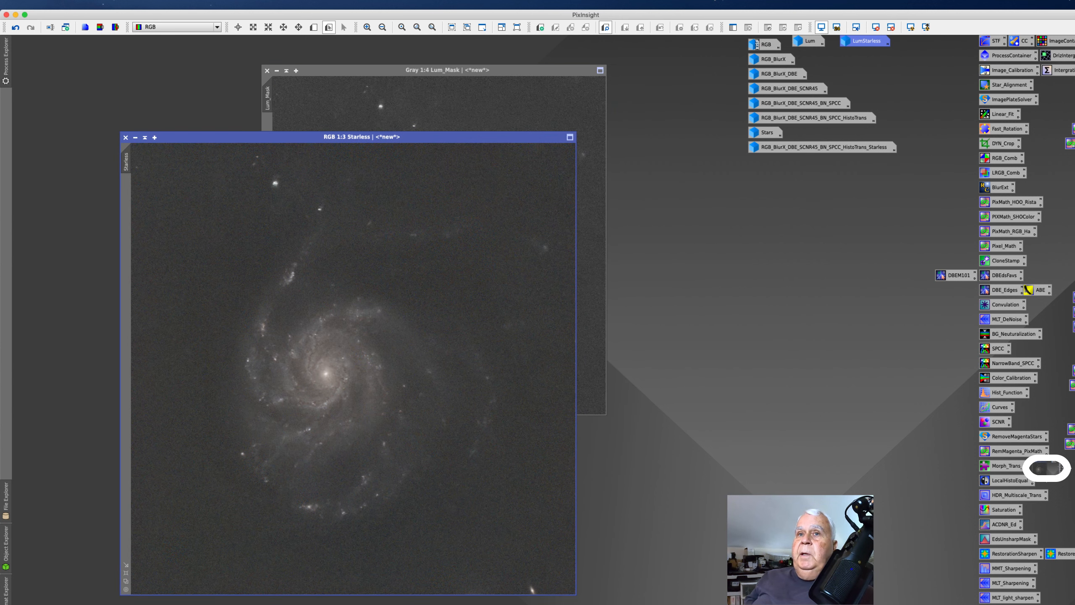
{"action": "left_click_drag", "start_coordinate": [126, 161], "coordinate": [90, 161]}
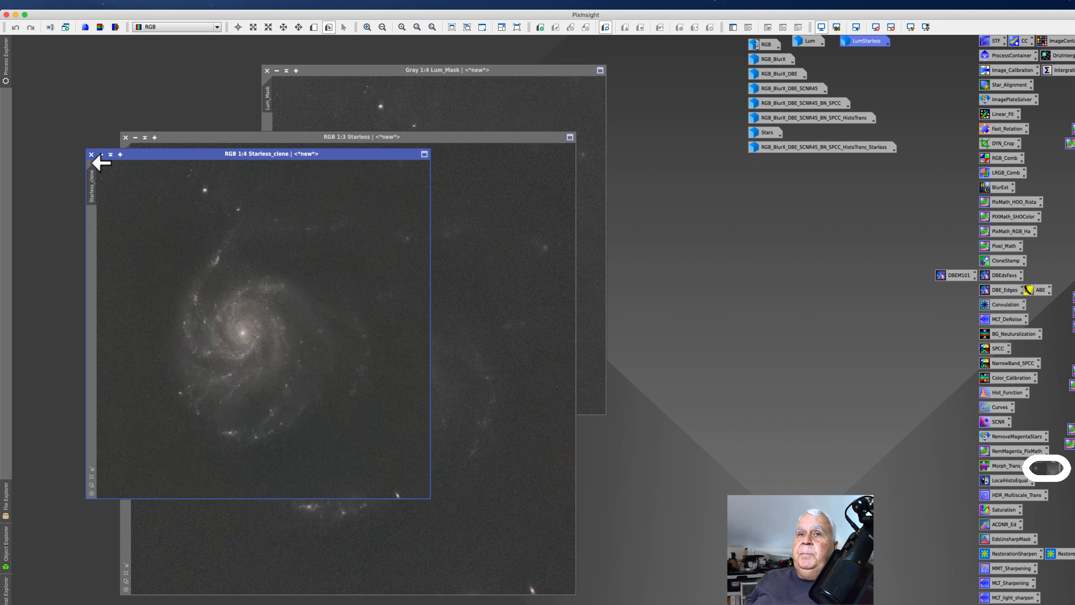
{"action": "left_click", "coordinate": [101, 155]}
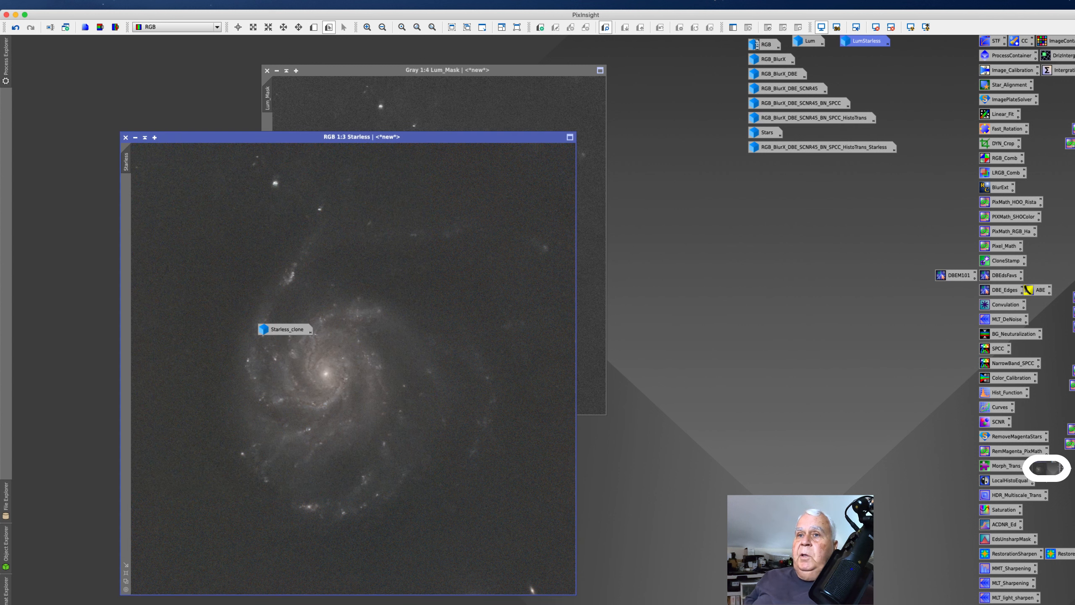
{"action": "left_click_drag", "start_coordinate": [309, 329], "coordinate": [768, 165]}
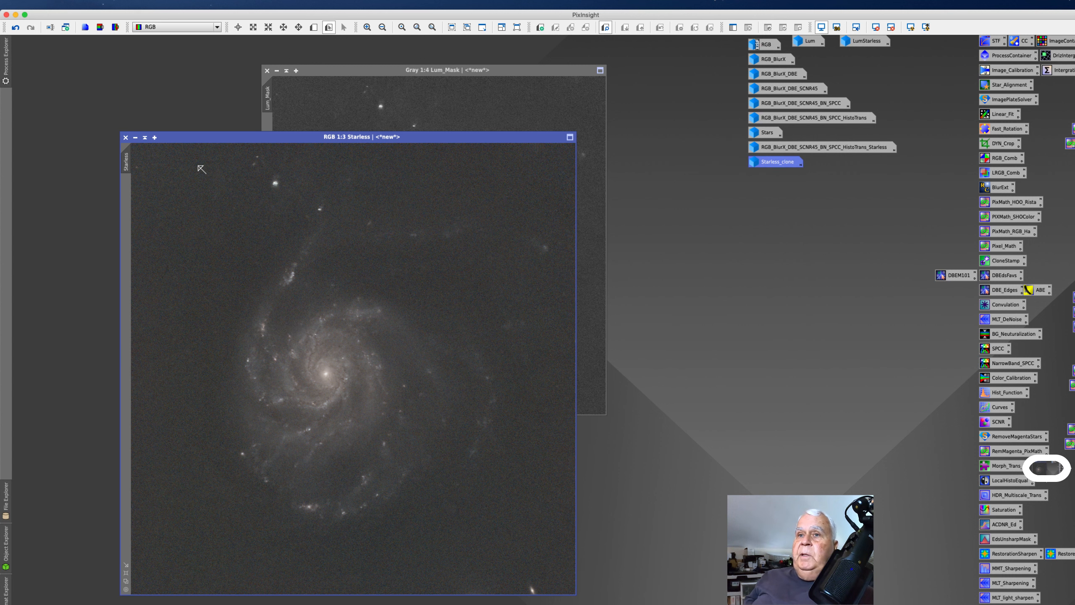
Arrange the Starless and Lum_Mask windows so that both are accessible, with Lum_Mask in front
{"action": "left_click_drag", "start_coordinate": [221, 139], "coordinate": [206, 108]}
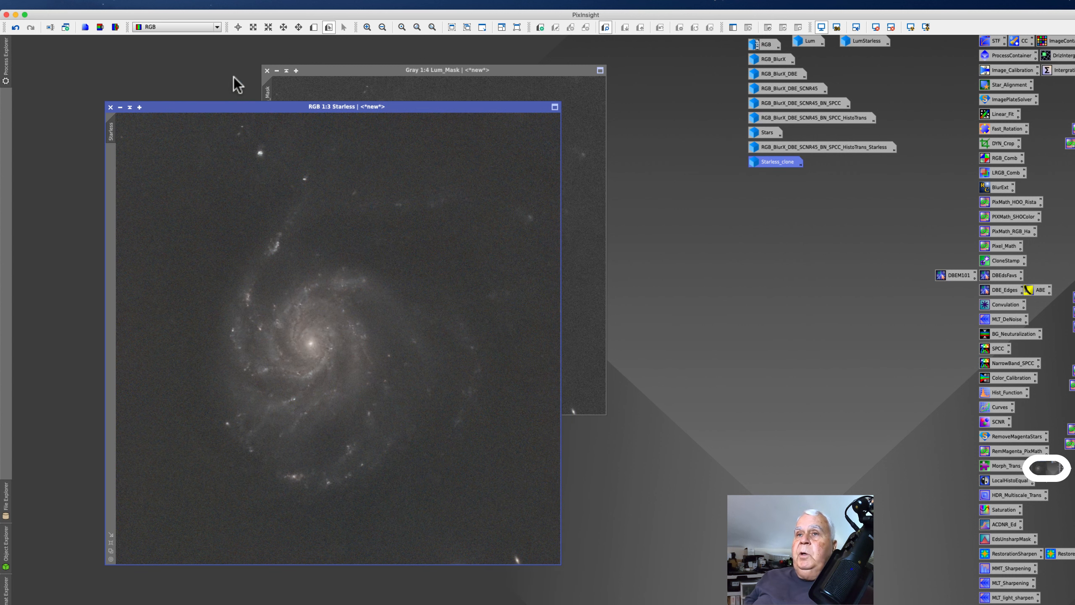
{"action": "left_click_drag", "start_coordinate": [332, 69], "coordinate": [426, 67]}
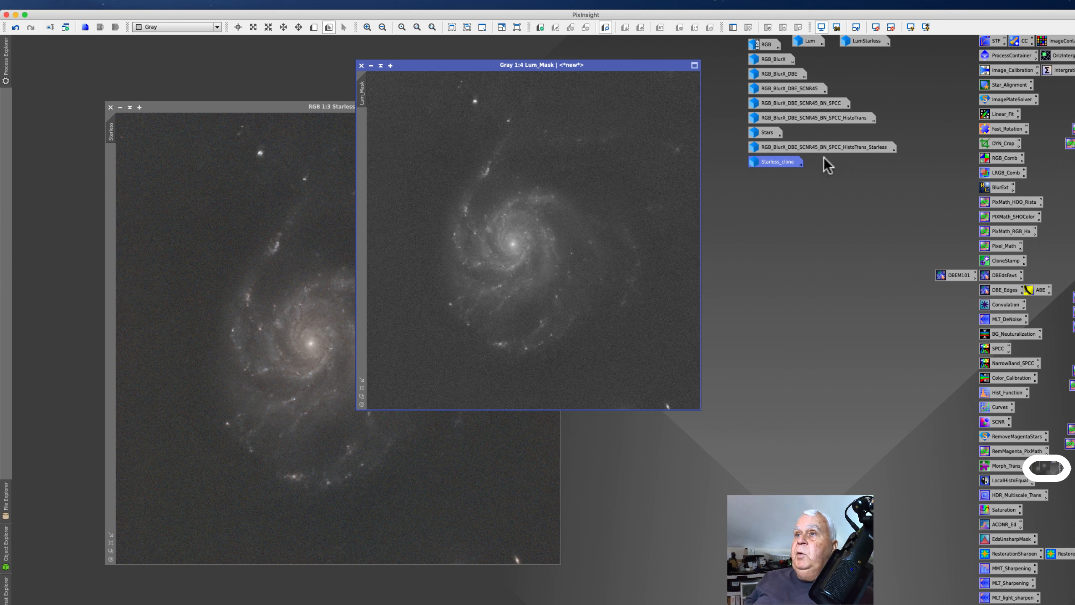
{"action": "mouse_move", "coordinate": [776, 165]}
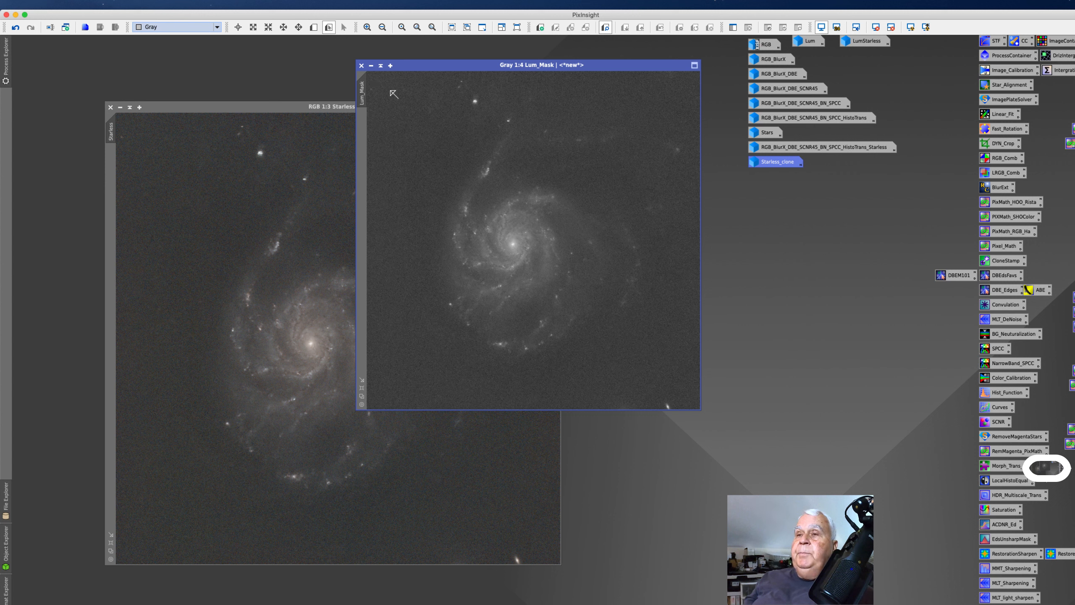
{"action": "left_click_drag", "start_coordinate": [430, 70], "coordinate": [373, 81]}
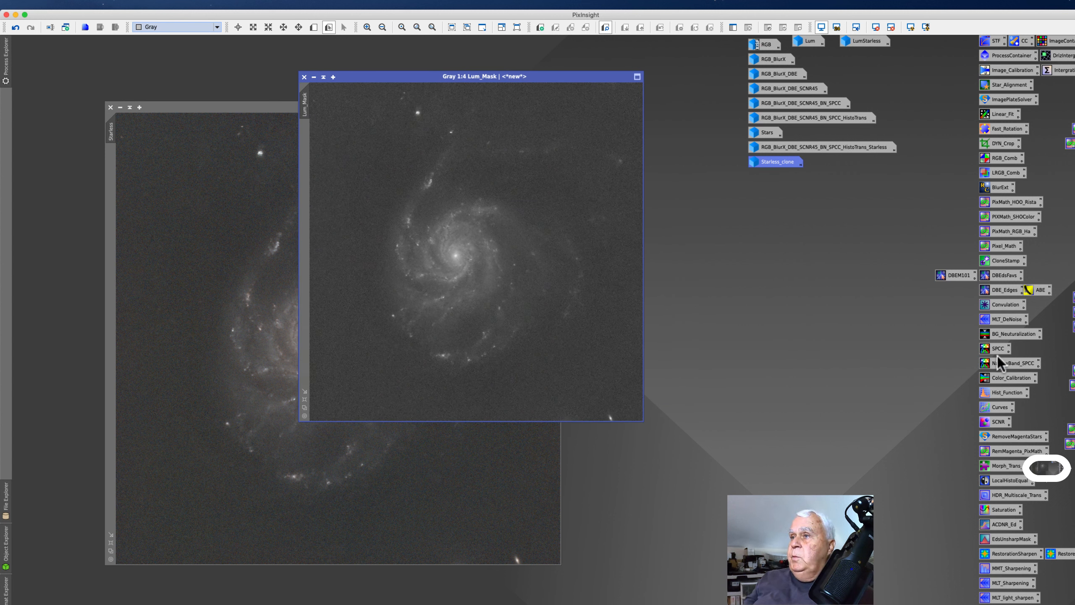
Preview CurvesTransformation on Lum_Mask and shape an RGB/K S-curve with points at about 0.112/0.051 and 0.470/0.676
{"action": "left_click", "coordinate": [887, 445]}
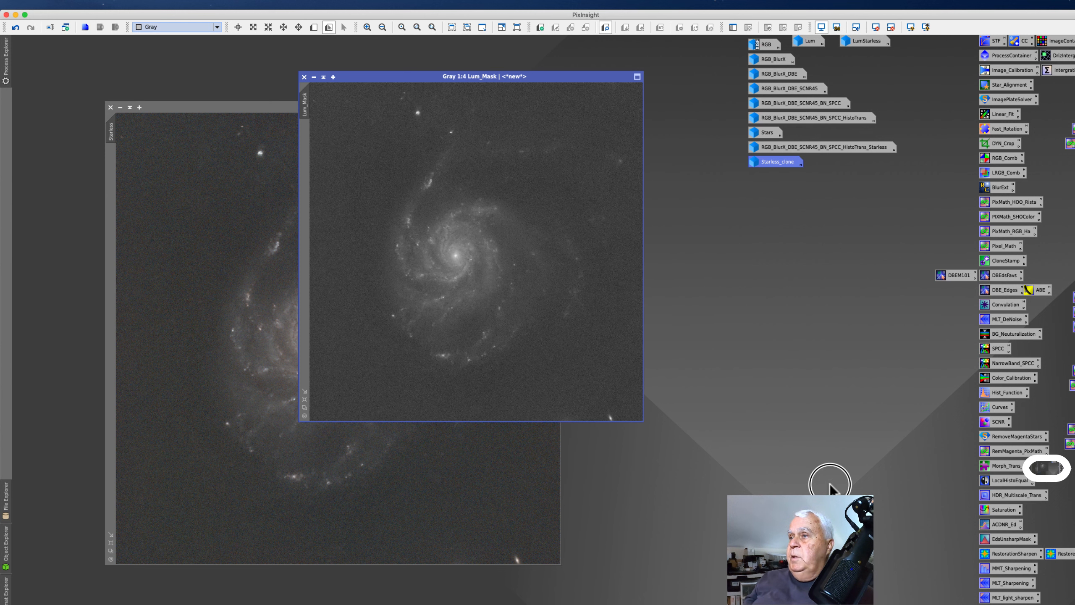
{"action": "left_click", "coordinate": [1005, 407]}
{"action": "double_click", "coordinate": [1006, 407]}
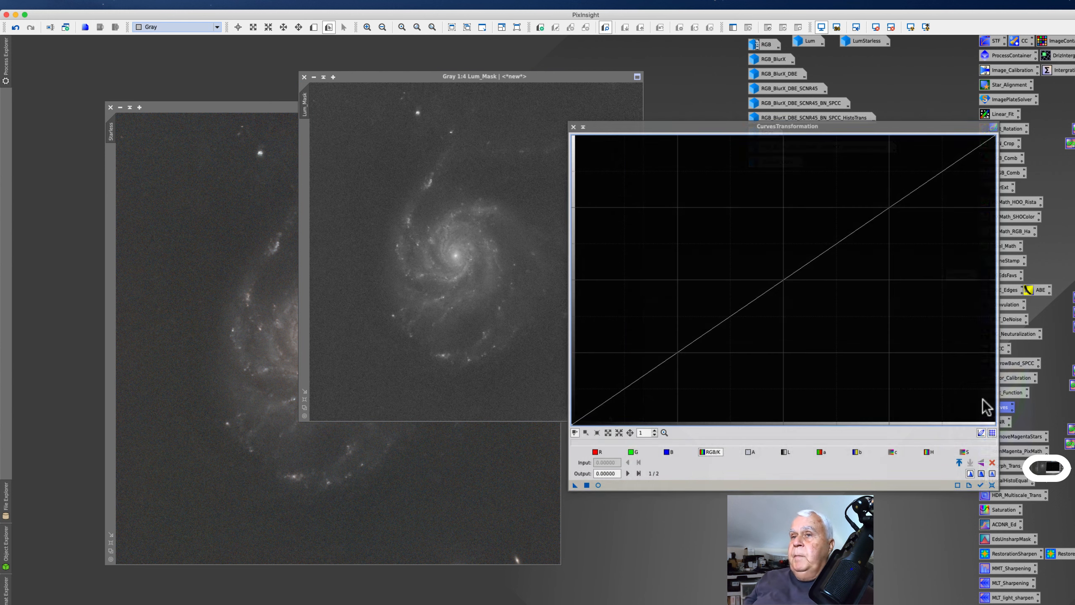
{"action": "left_click", "coordinate": [598, 485]}
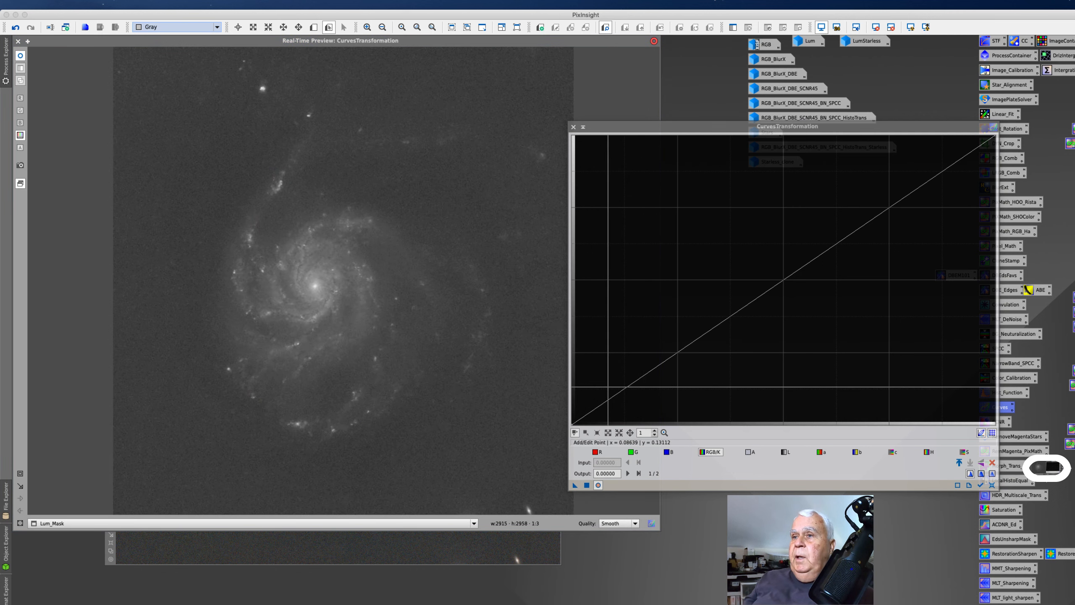
{"action": "left_click_drag", "start_coordinate": [614, 400], "coordinate": [619, 409]}
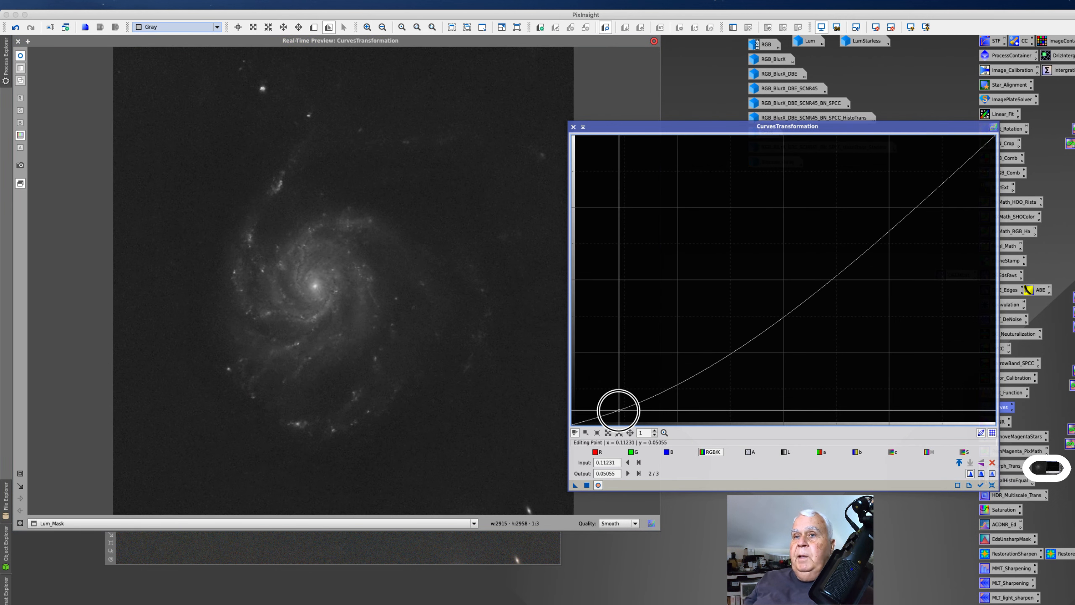
{"action": "left_click_drag", "start_coordinate": [816, 290], "coordinate": [770, 228]}
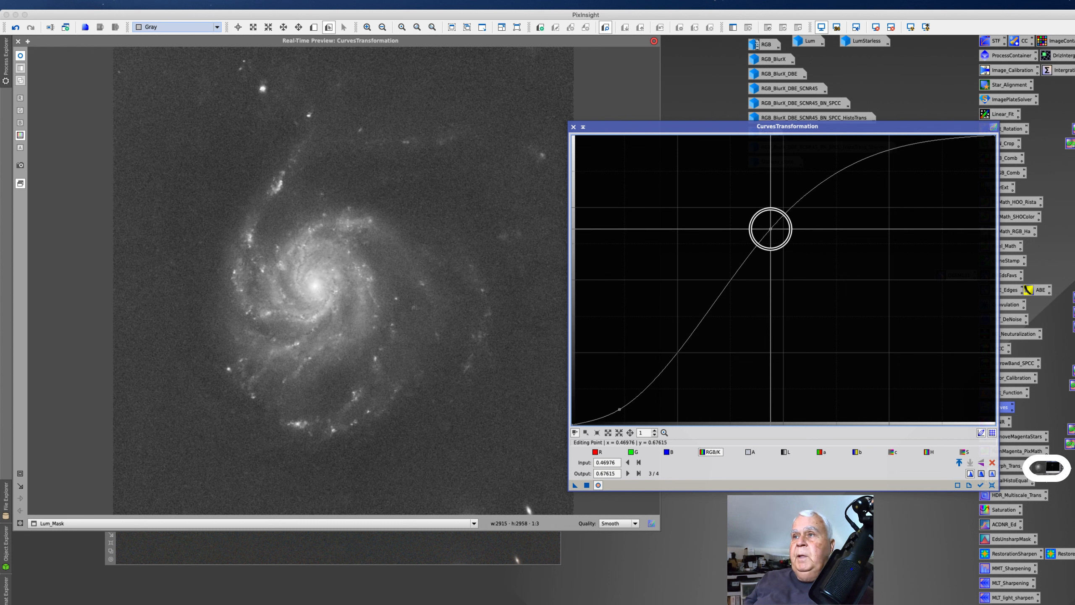
Apply the S-curve to Lum_Mask, reset the curve, and close CurvesTransformation and the real-time preview
{"action": "left_click", "coordinate": [587, 485]}
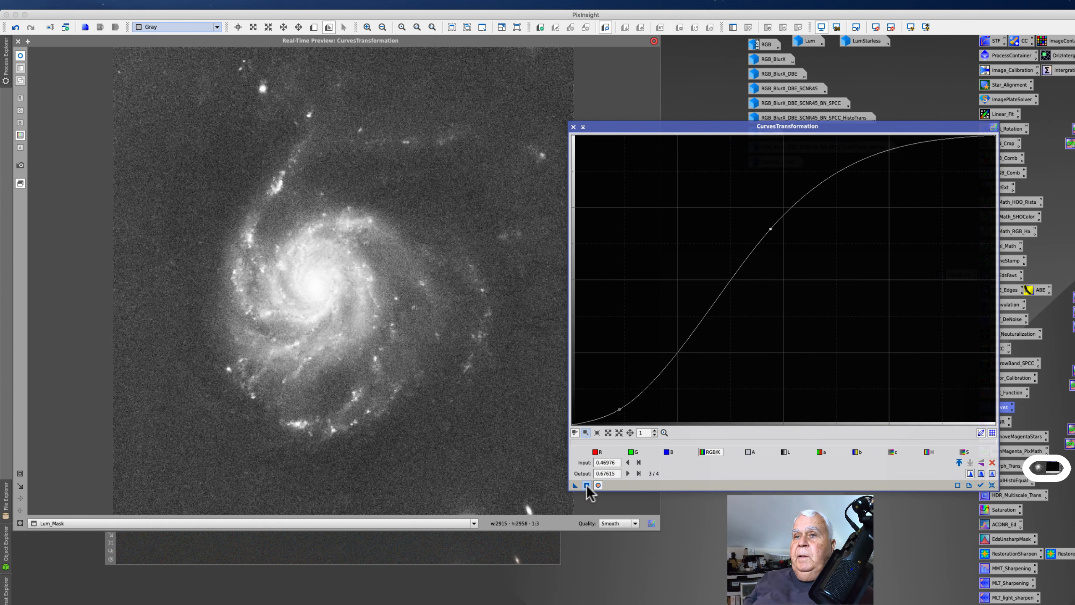
{"action": "left_click", "coordinate": [991, 485]}
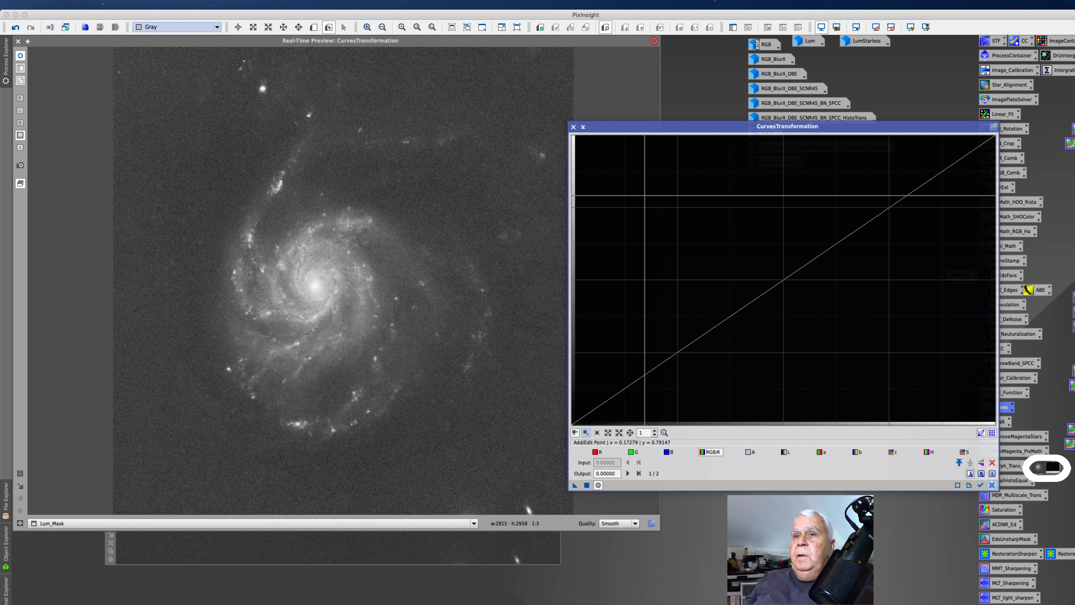
{"action": "left_click", "coordinate": [573, 127]}
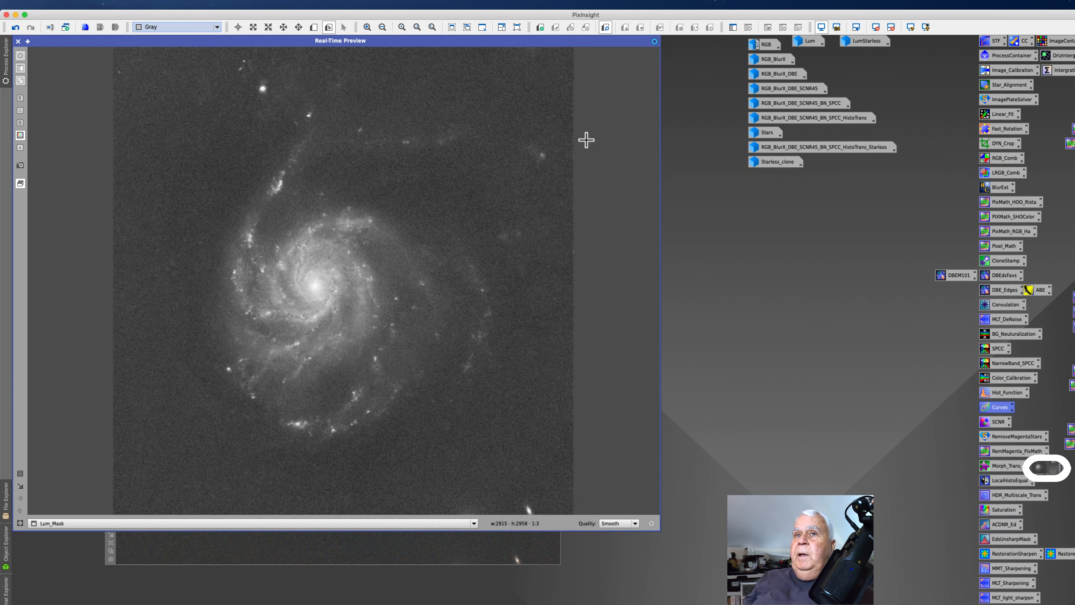
{"action": "left_click", "coordinate": [18, 41]}
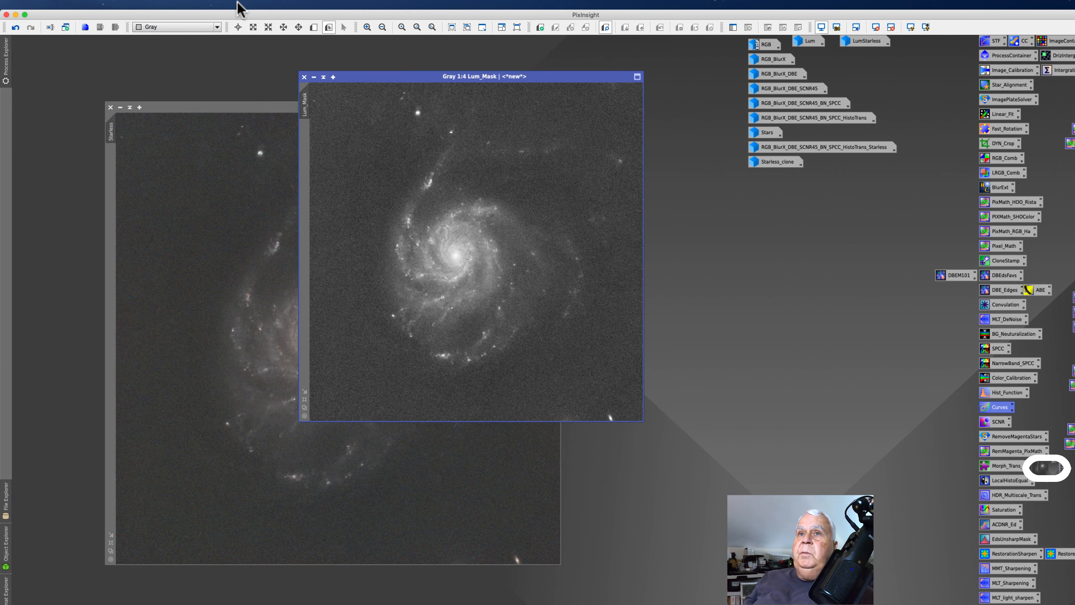
{"action": "left_click", "coordinate": [219, 4]}
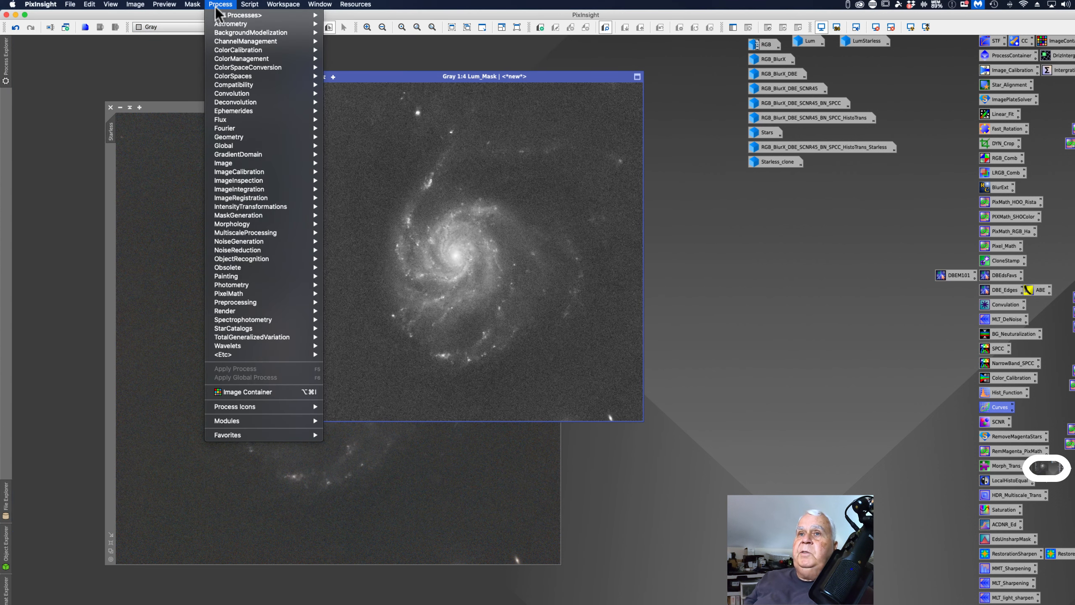
{"action": "mouse_move", "coordinate": [236, 93]}
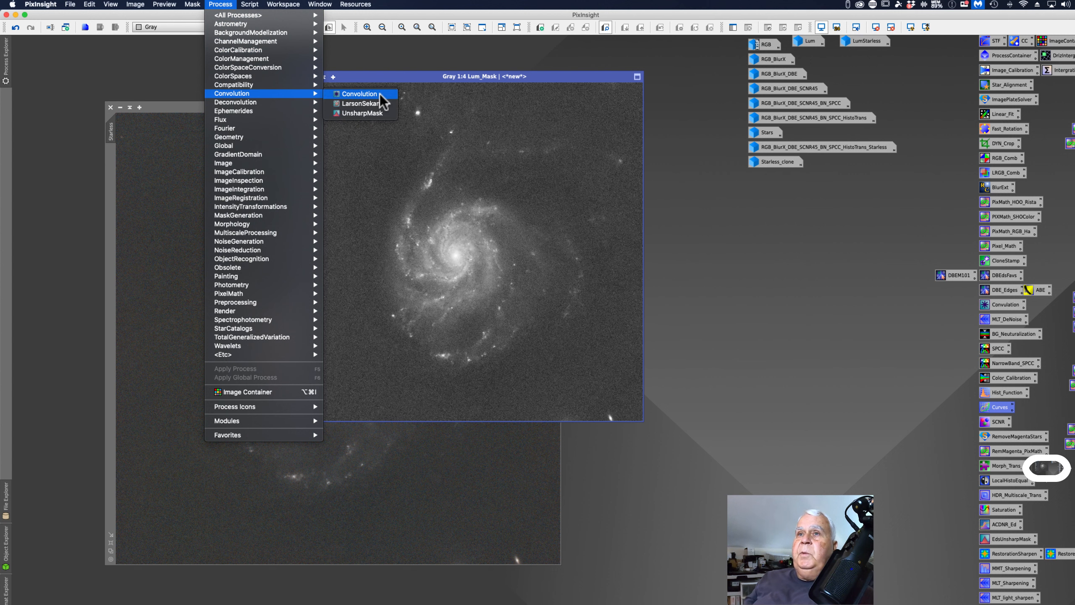
{"action": "left_click", "coordinate": [364, 94]}
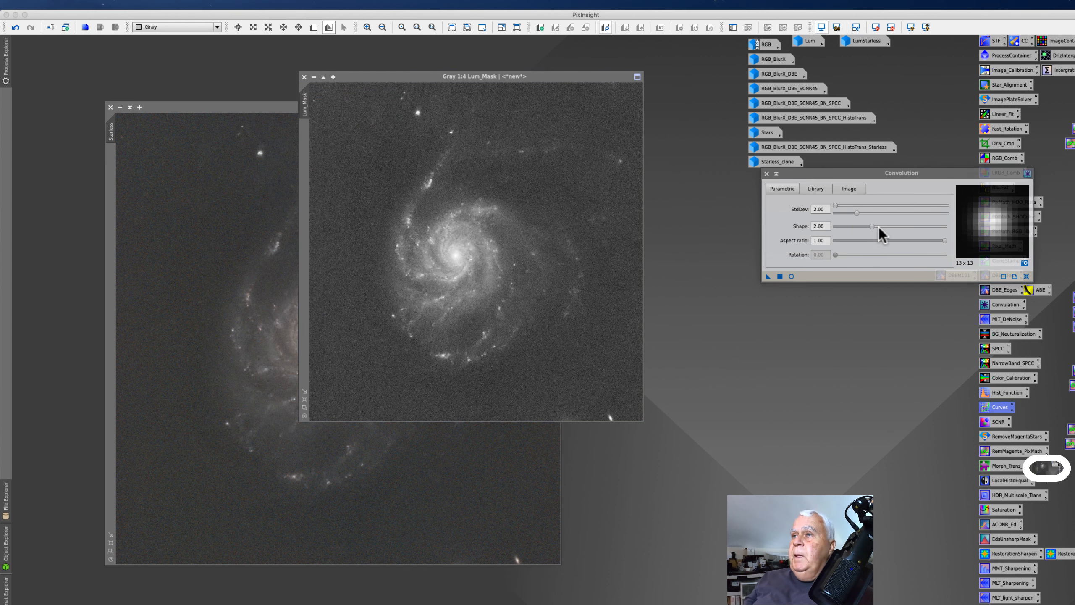
{"action": "left_click", "coordinate": [791, 276]}
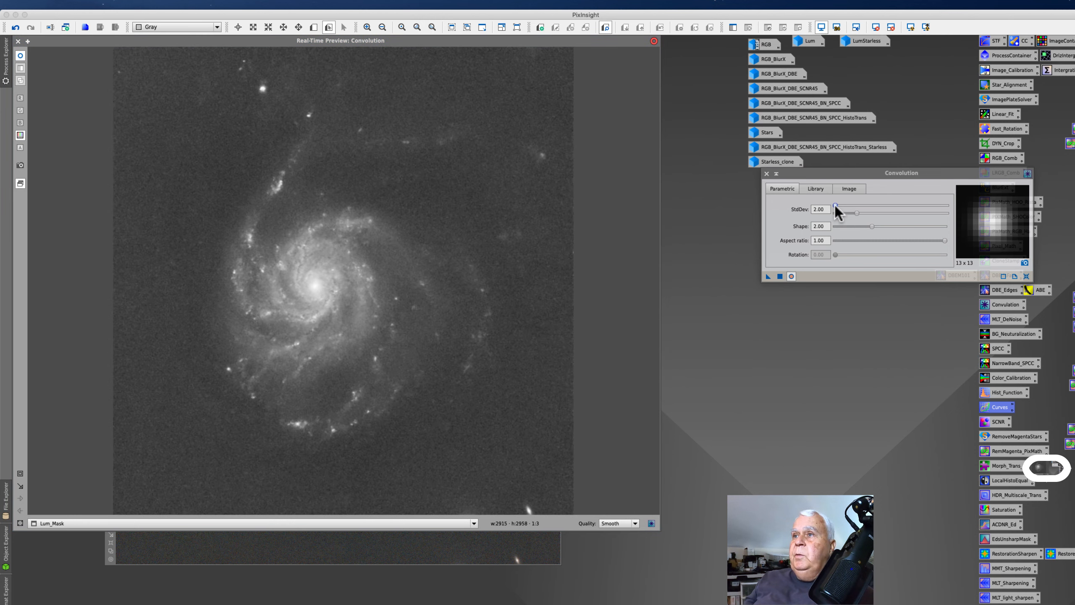
{"action": "left_click_drag", "start_coordinate": [836, 206], "coordinate": [843, 206]}
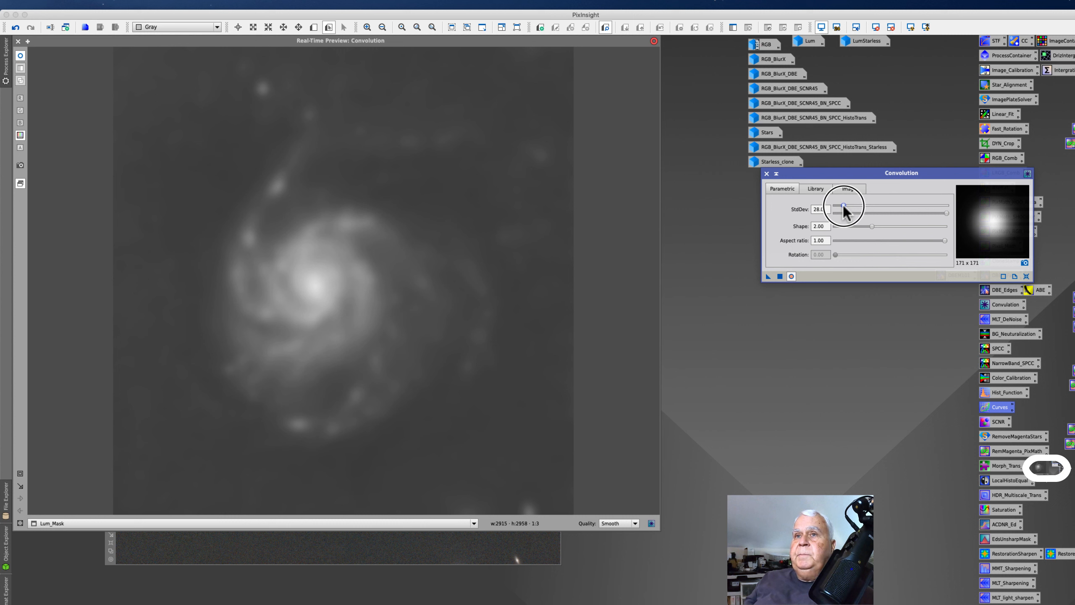
{"action": "left_click", "coordinate": [766, 173]}
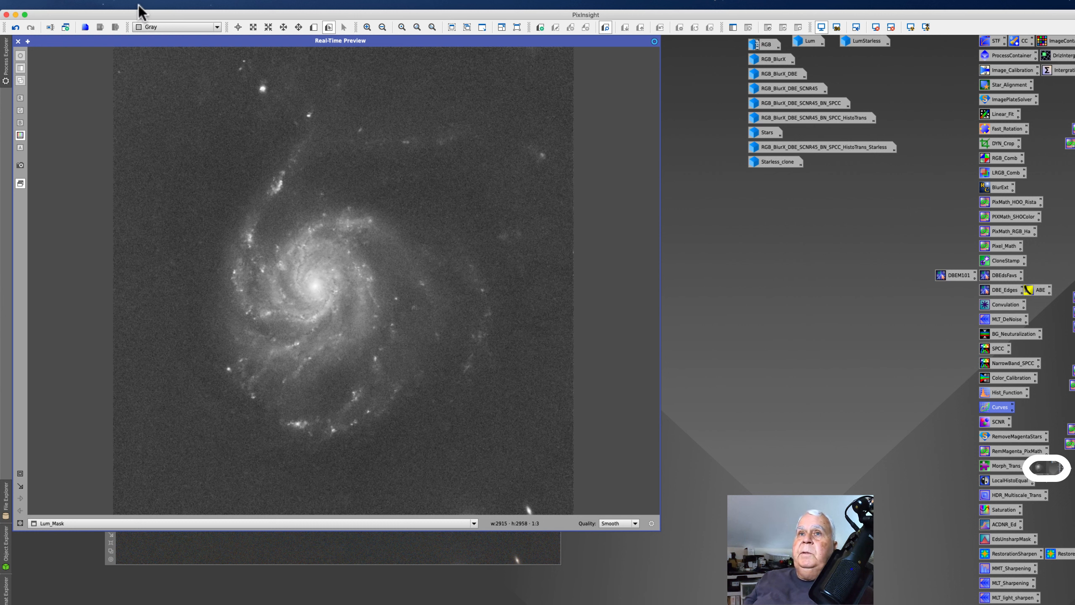
Blur Lum_Mask with a Convolution of StdDev 53, checking it in the real-time preview and closing the preview after applying
{"action": "left_click", "coordinate": [217, 4]}
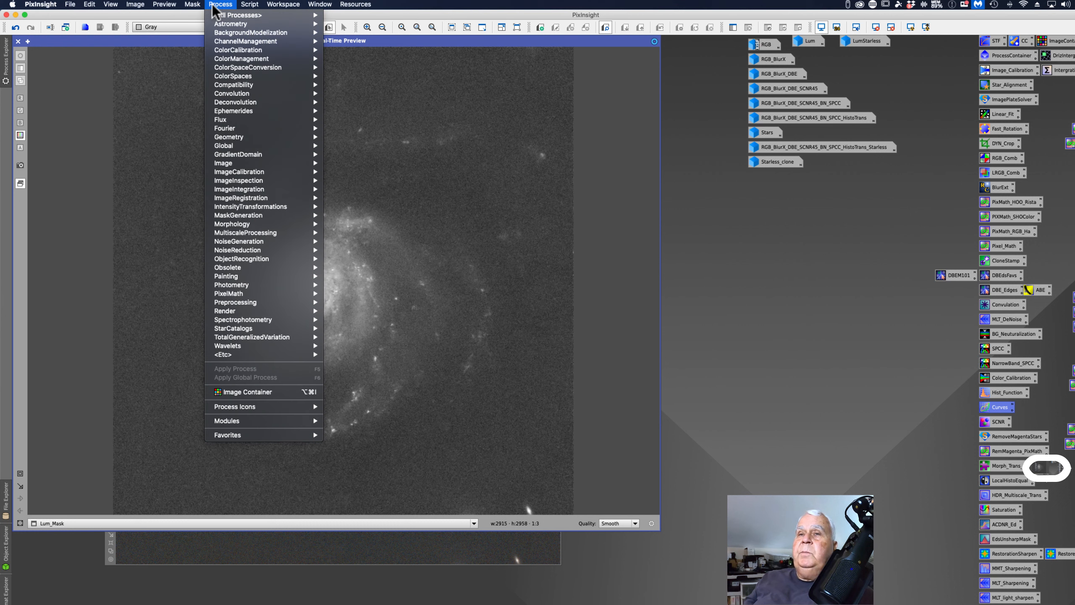
{"action": "mouse_move", "coordinate": [313, 94]}
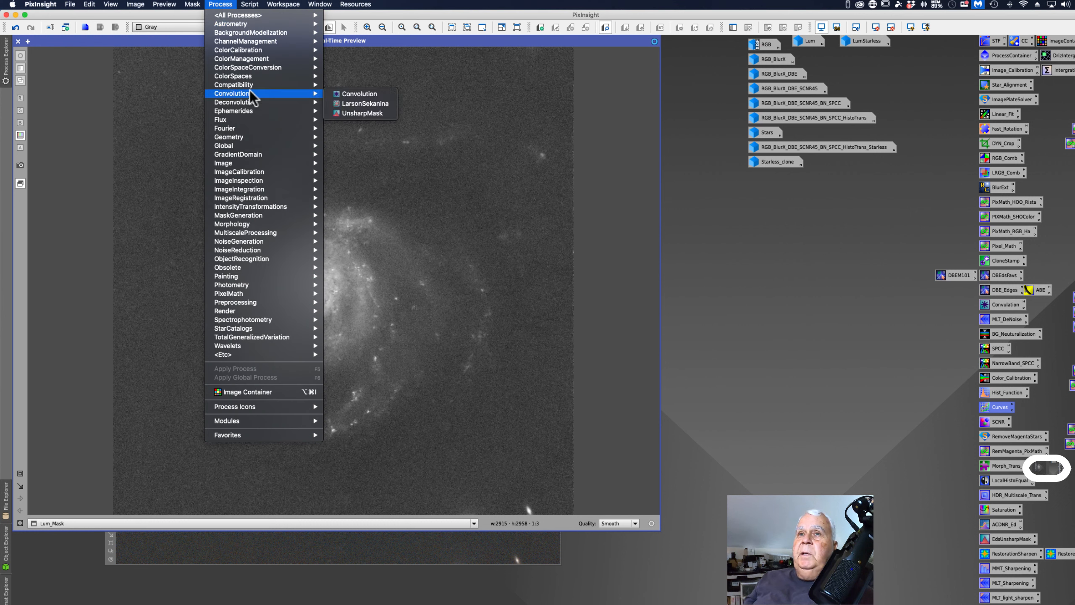
{"action": "left_click", "coordinate": [360, 94]}
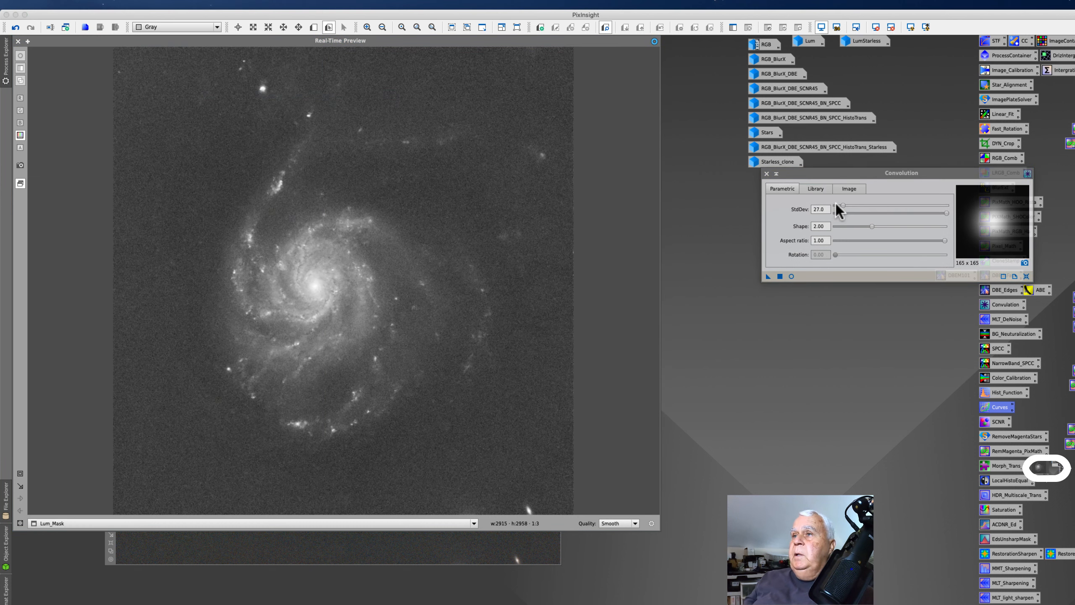
{"action": "left_click_drag", "start_coordinate": [842, 208], "coordinate": [850, 207]}
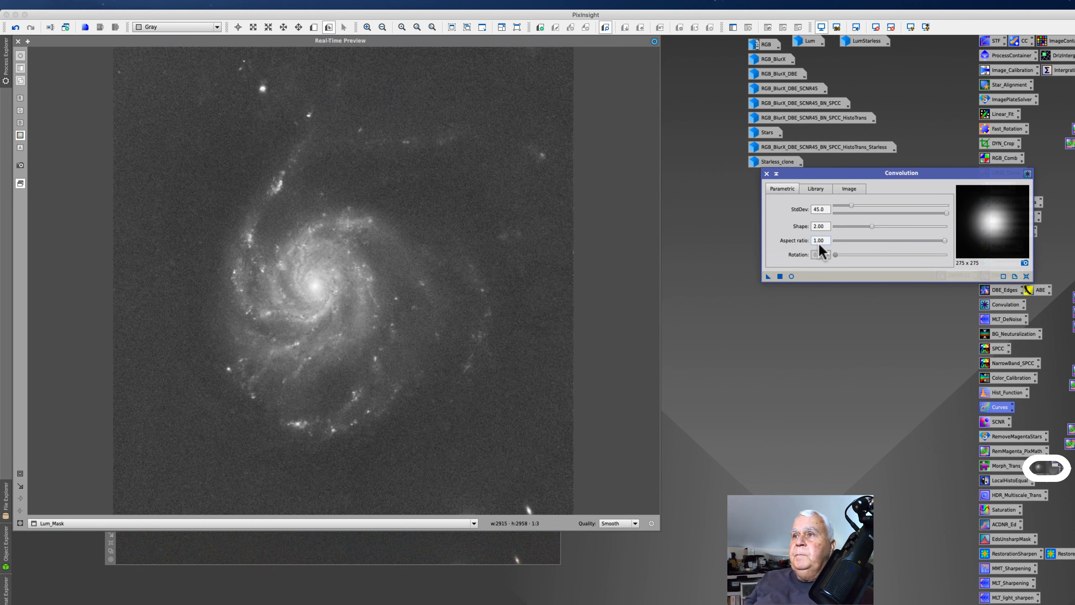
{"action": "left_click", "coordinate": [791, 276]}
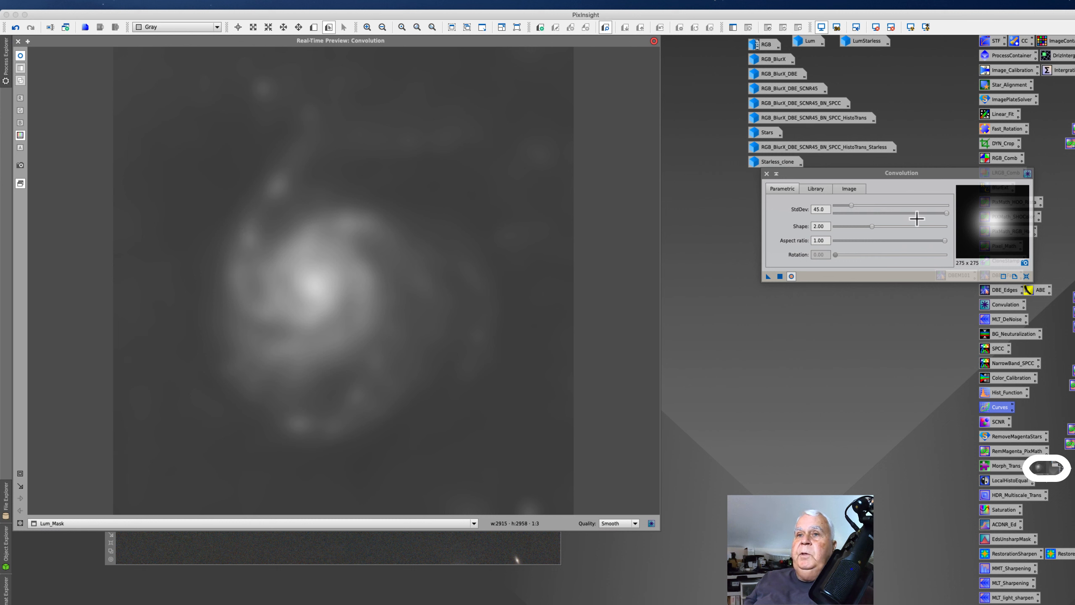
{"action": "left_click_drag", "start_coordinate": [851, 206], "coordinate": [856, 211]}
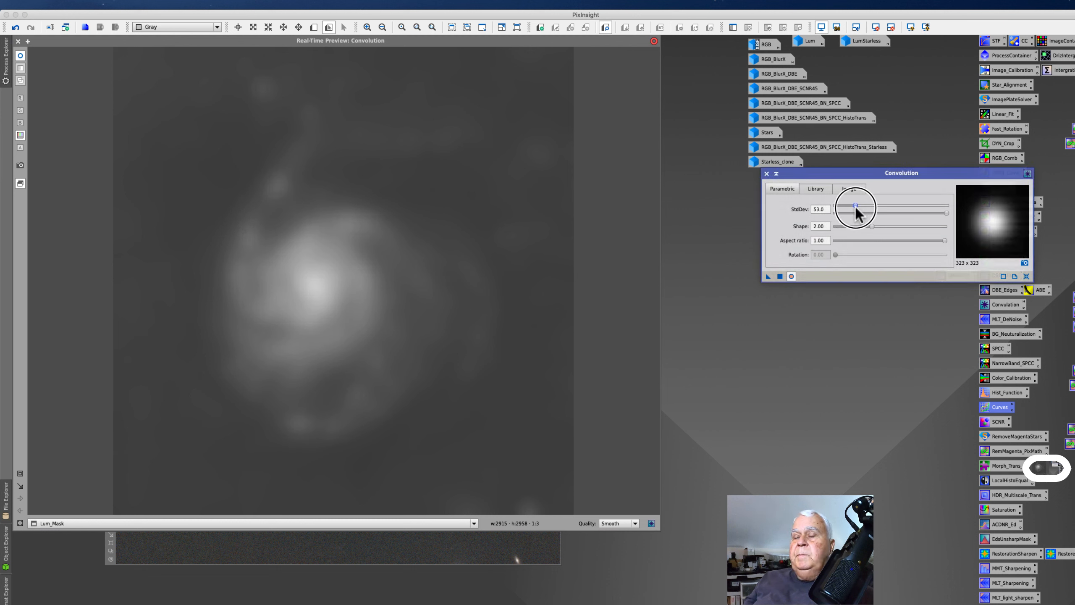
{"action": "left_click", "coordinate": [779, 277]}
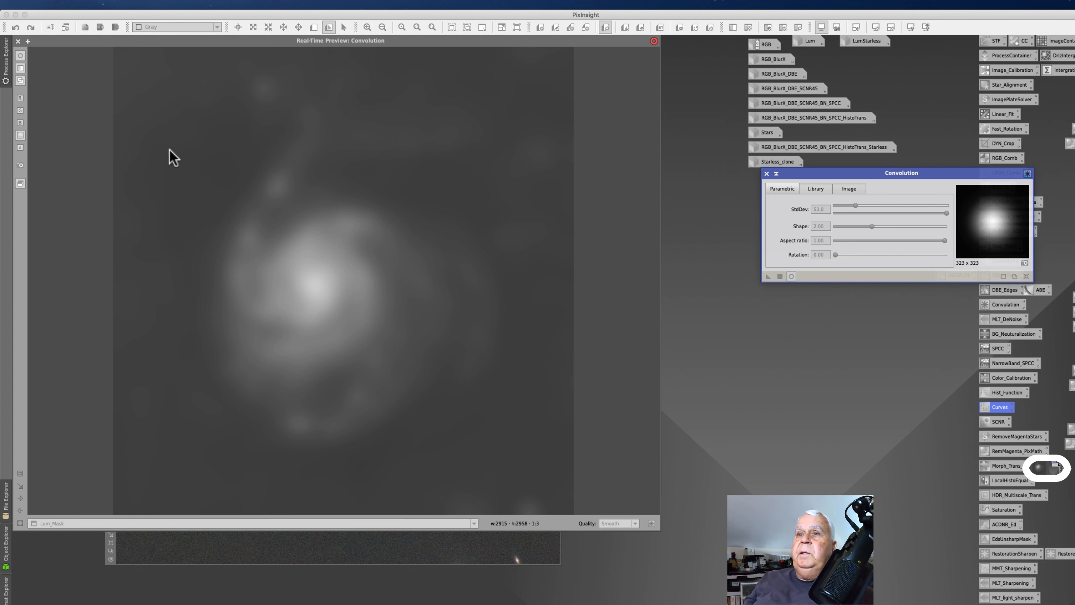
{"action": "left_click", "coordinate": [17, 41]}
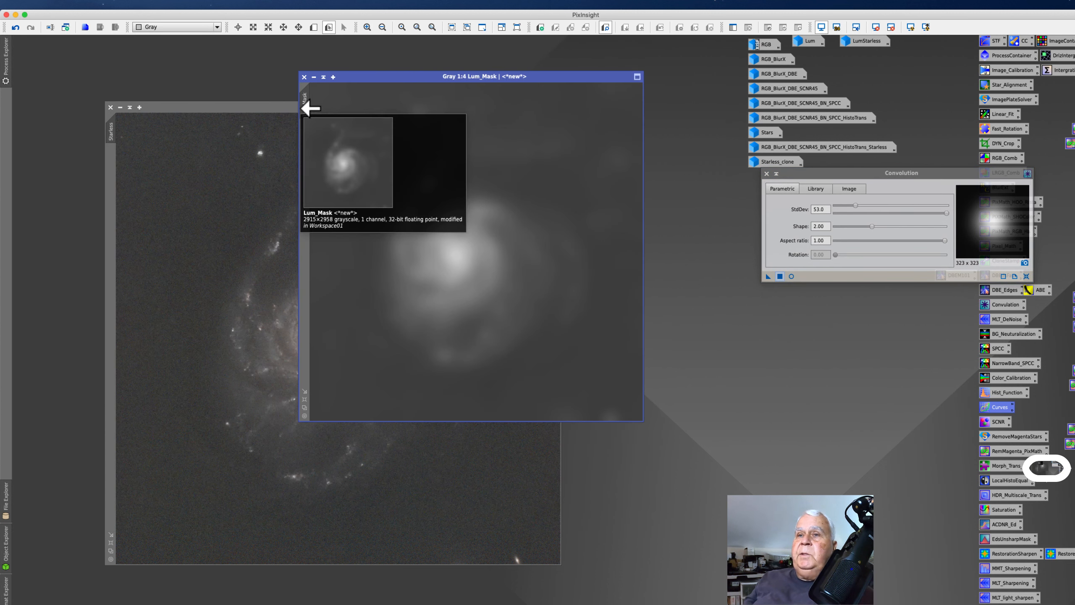
Apply Lum_Mask as a mask to the Starless image, iconize it beside the LumStarless icon and close Convolution
{"action": "left_click_drag", "start_coordinate": [372, 79], "coordinate": [432, 122]}
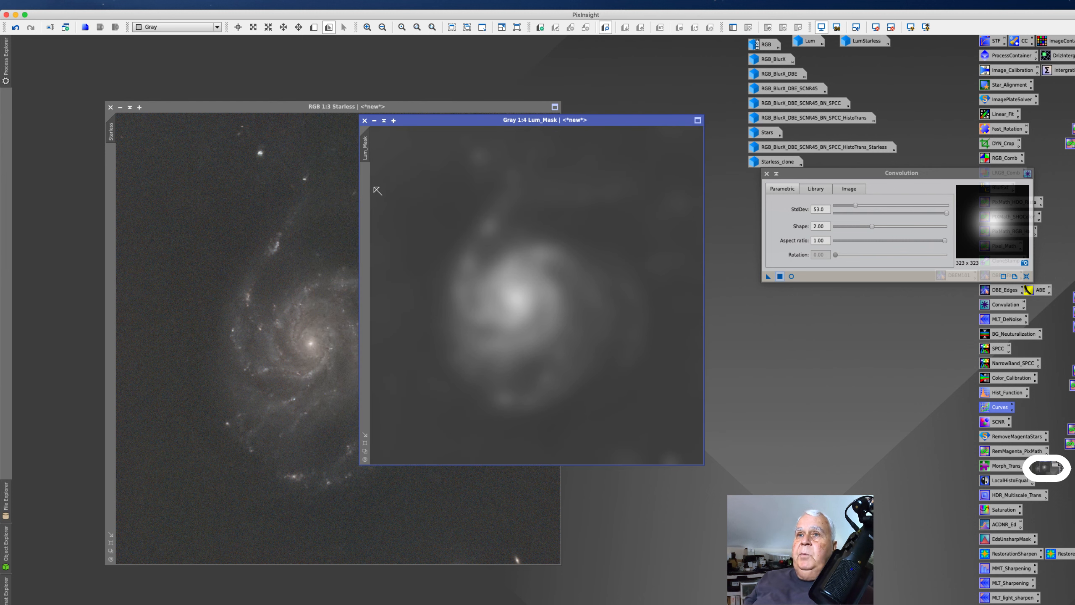
{"action": "left_click_drag", "start_coordinate": [365, 153], "coordinate": [108, 255]}
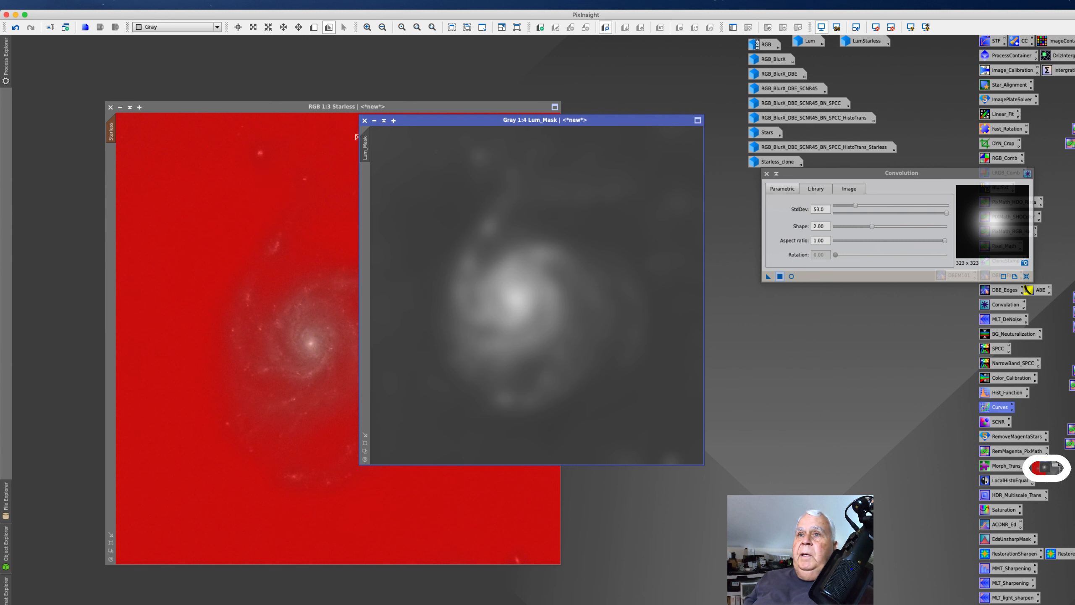
{"action": "left_click", "coordinate": [374, 120]}
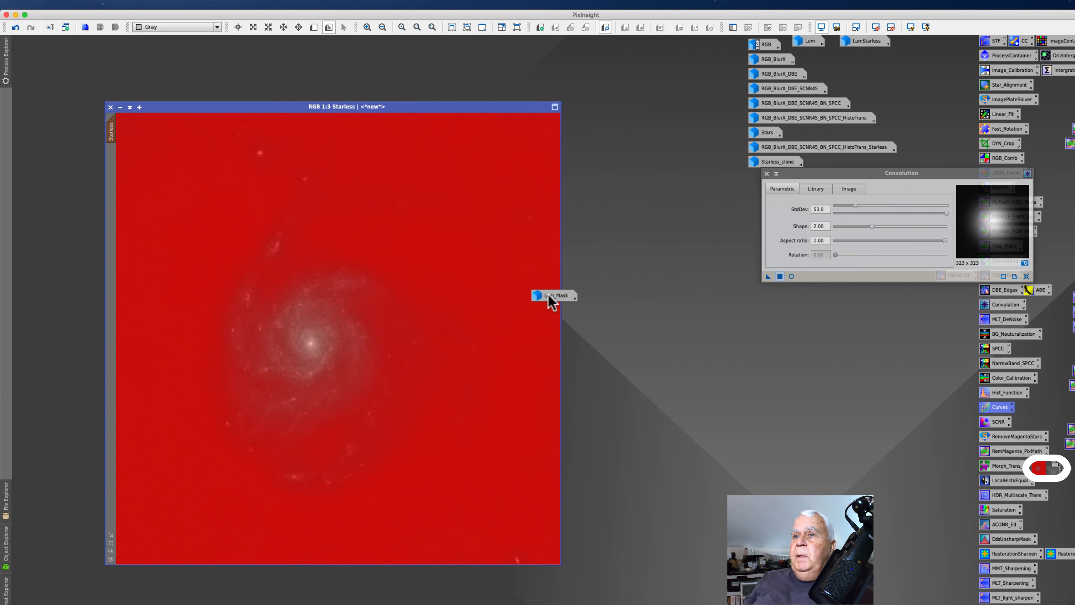
{"action": "left_click_drag", "start_coordinate": [586, 293], "coordinate": [931, 42]}
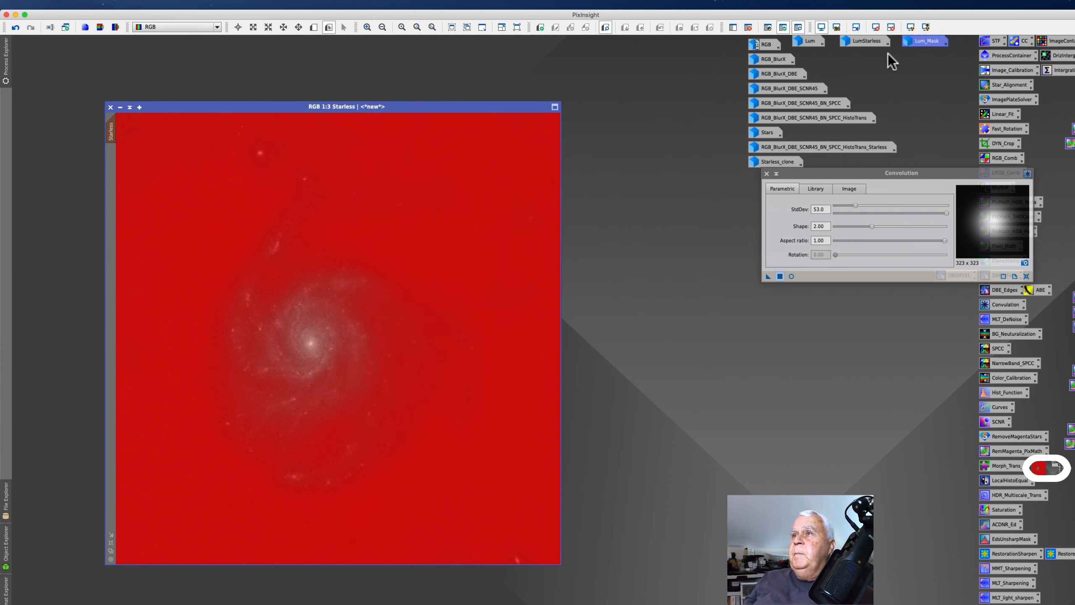
{"action": "left_click", "coordinate": [766, 174]}
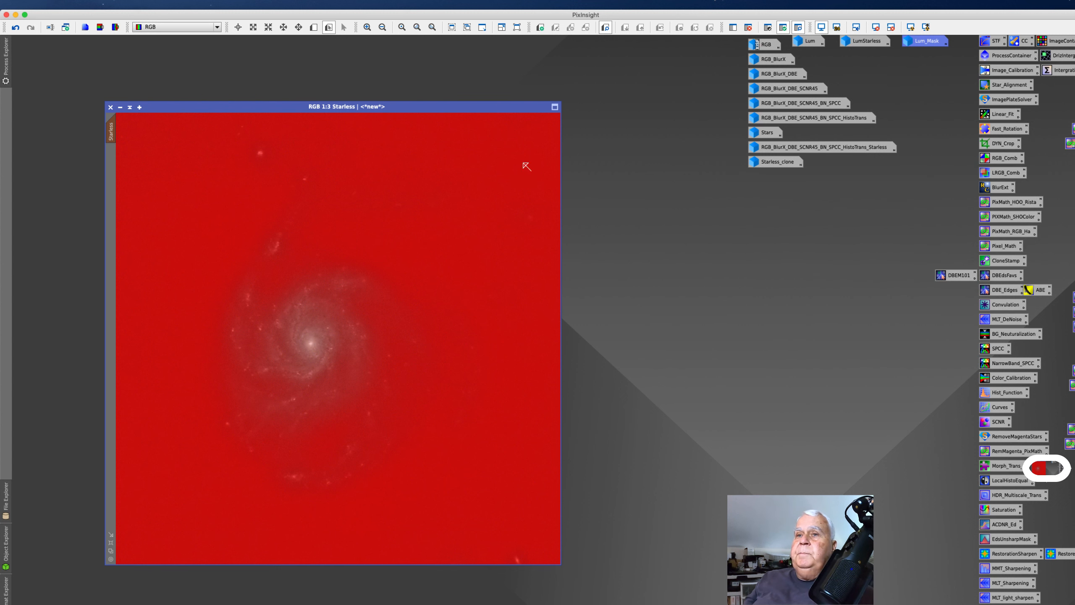
Hide the mask overlay on the Starless image while keeping the mask enabled, and move its window slightly higher
{"action": "left_click", "coordinate": [192, 5]}
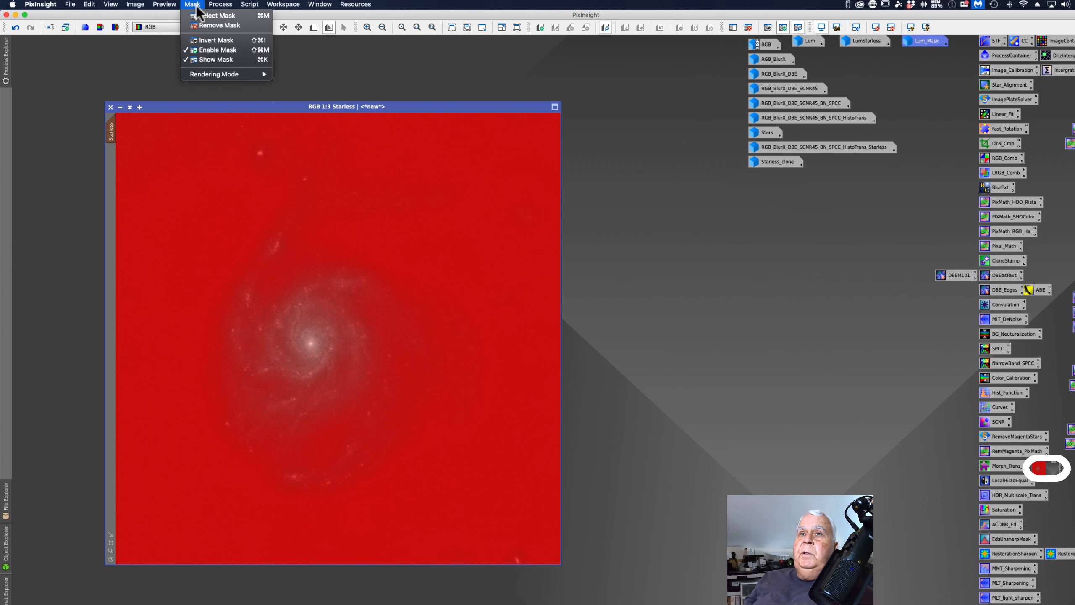
{"action": "left_click", "coordinate": [207, 60]}
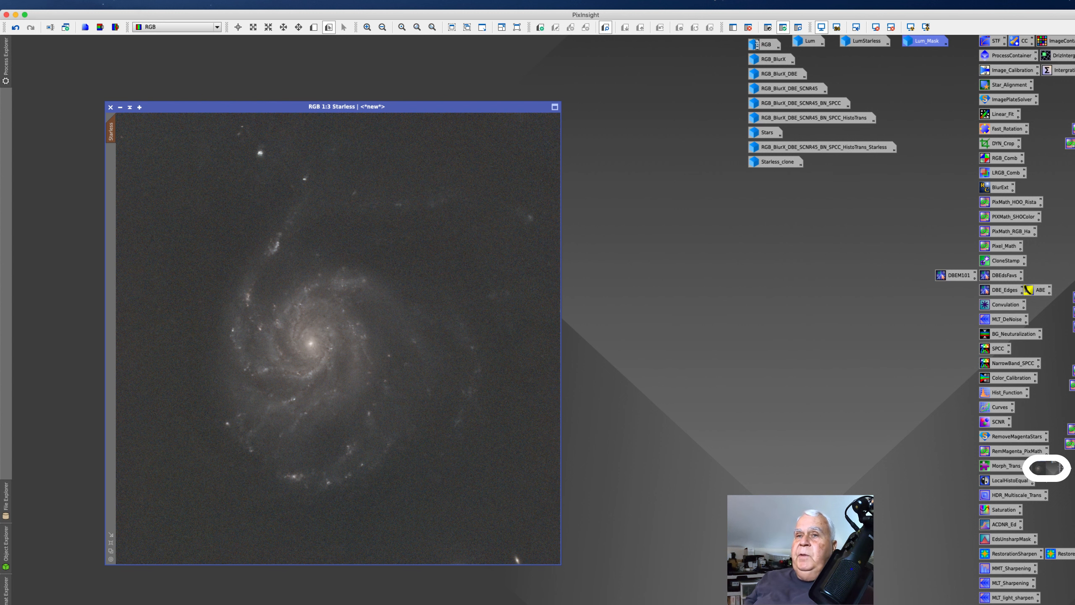
{"action": "left_click_drag", "start_coordinate": [264, 105], "coordinate": [281, 61]}
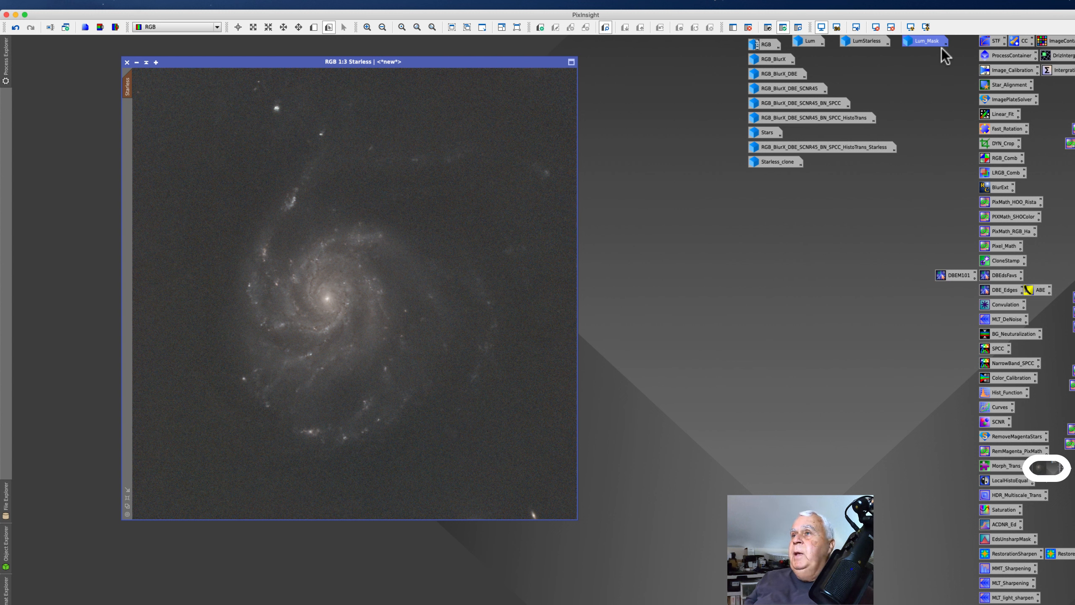
Set up LRGBCombination with the R, G and B channels disabled and LumStarless as the L source, checking the LumStarless image beforehand
{"action": "double_click", "coordinate": [1007, 172]}
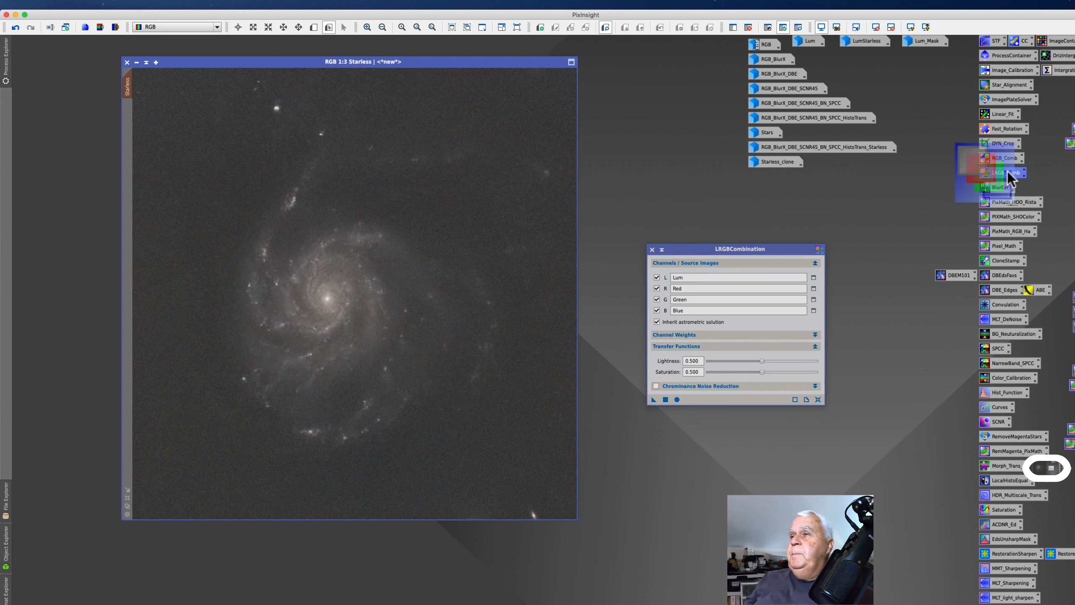
{"action": "left_click", "coordinate": [656, 289]}
{"action": "left_click", "coordinate": [656, 299]}
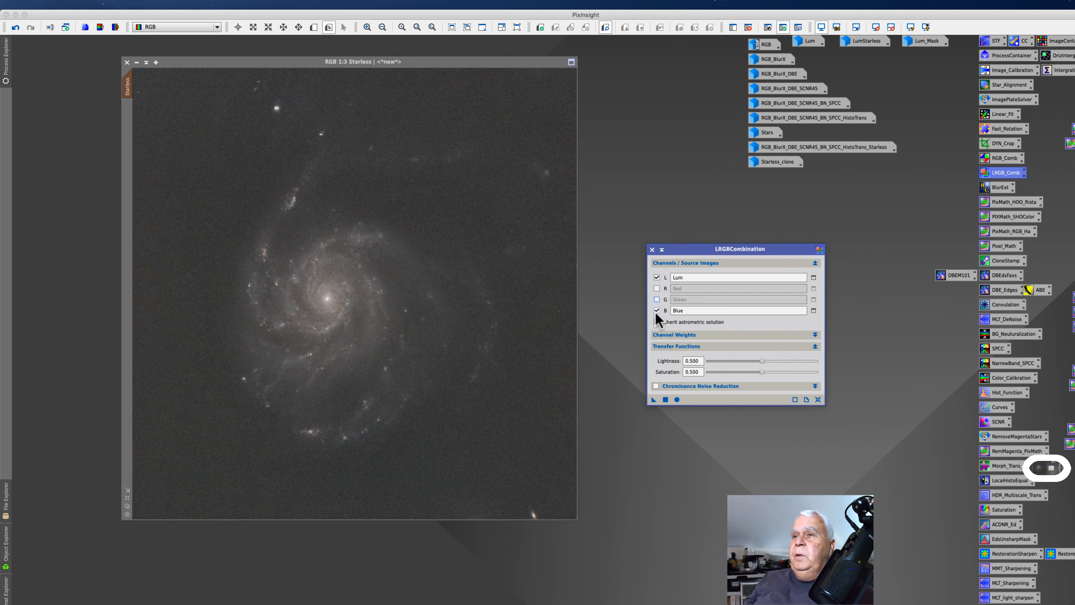
{"action": "left_click", "coordinate": [656, 310]}
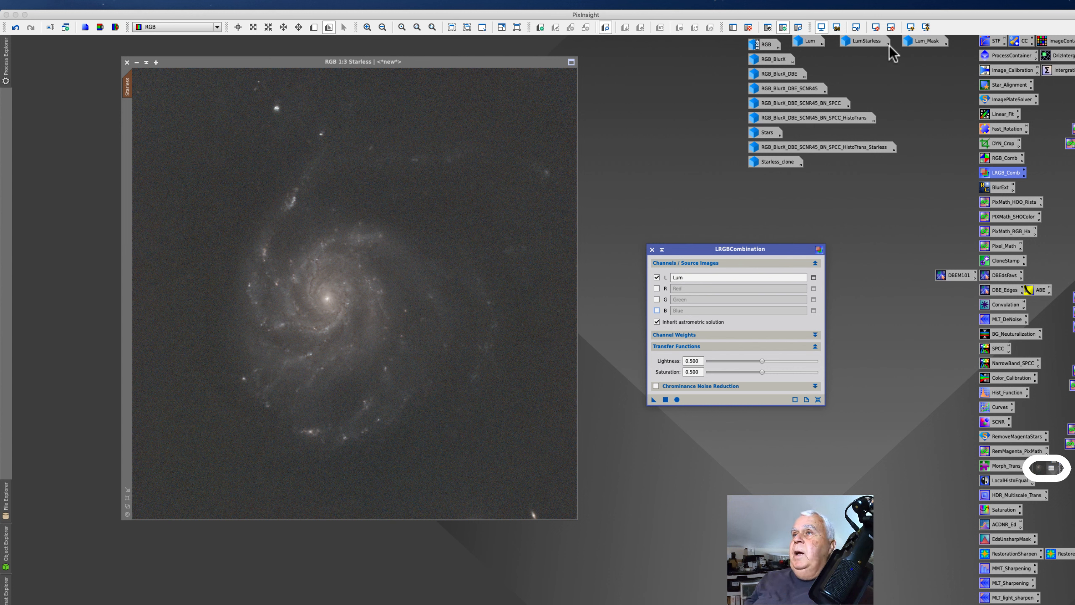
{"action": "mouse_move", "coordinate": [857, 42]}
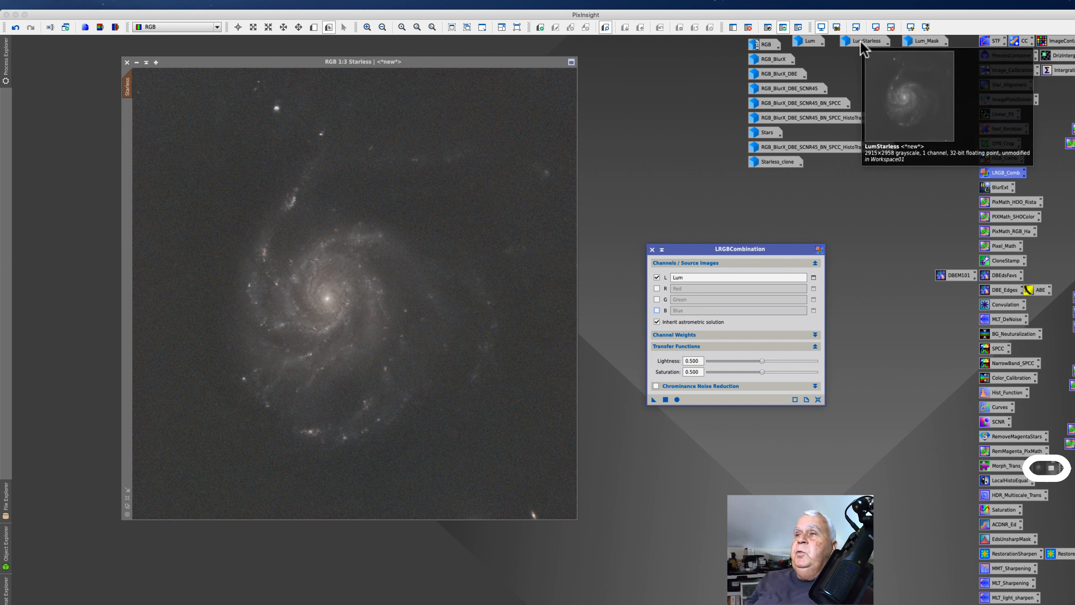
{"action": "double_click", "coordinate": [860, 41]}
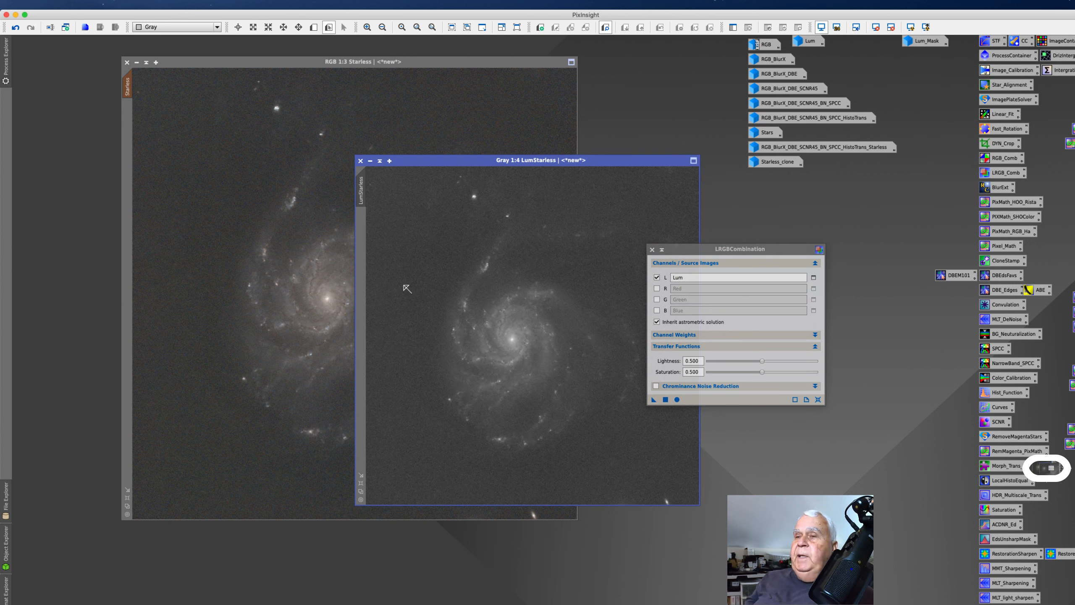
{"action": "left_click", "coordinate": [370, 160]}
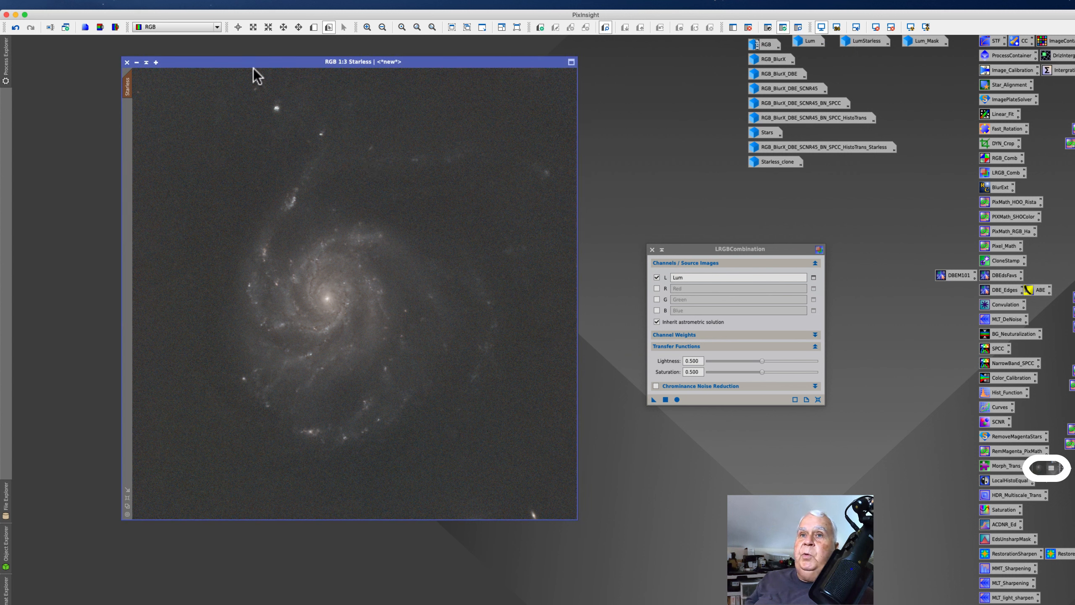
{"action": "mouse_move", "coordinate": [851, 41]}
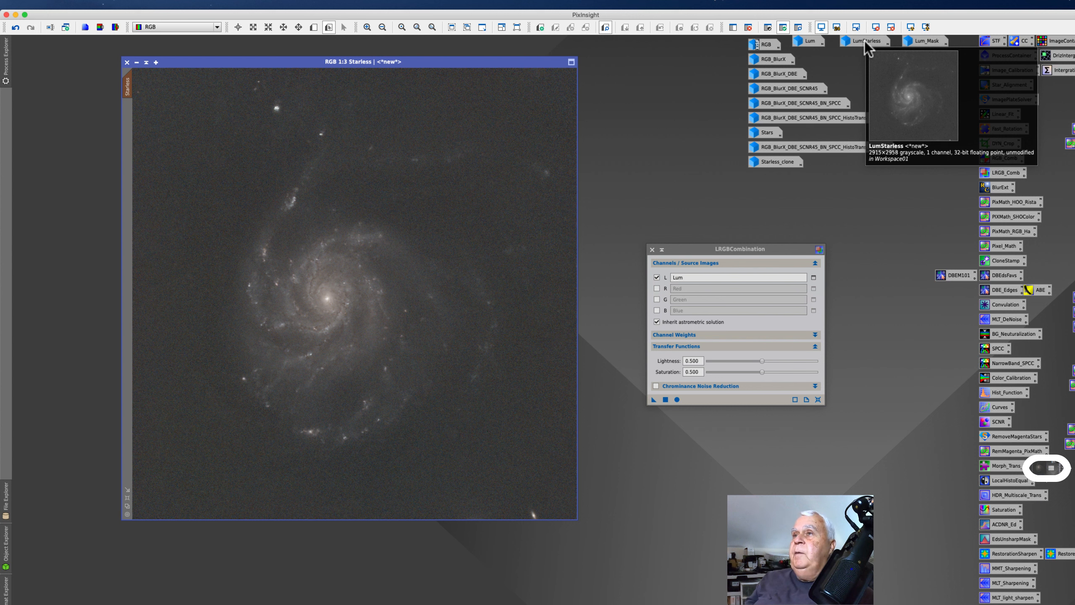
{"action": "left_click_drag", "start_coordinate": [865, 41], "coordinate": [710, 281]}
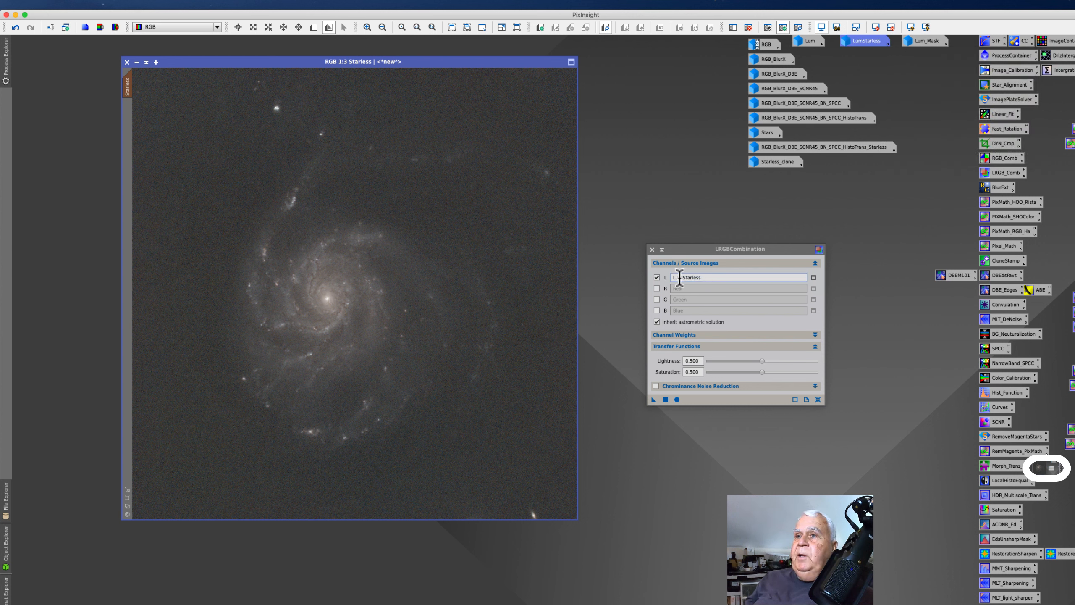
Set LRGBCombination's Lightness to 0.480 and Saturation to 0.410 and apply it to the Starless image
{"action": "left_click", "coordinate": [762, 361]}
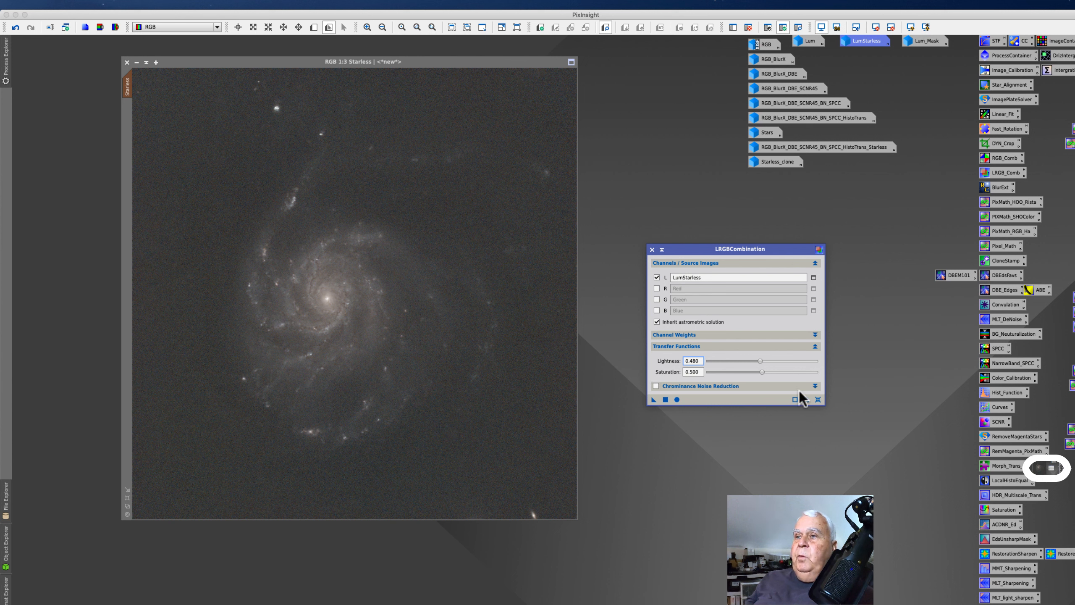
{"action": "left_click", "coordinate": [762, 372]}
{"action": "left_click_drag", "start_coordinate": [762, 373], "coordinate": [752, 374]}
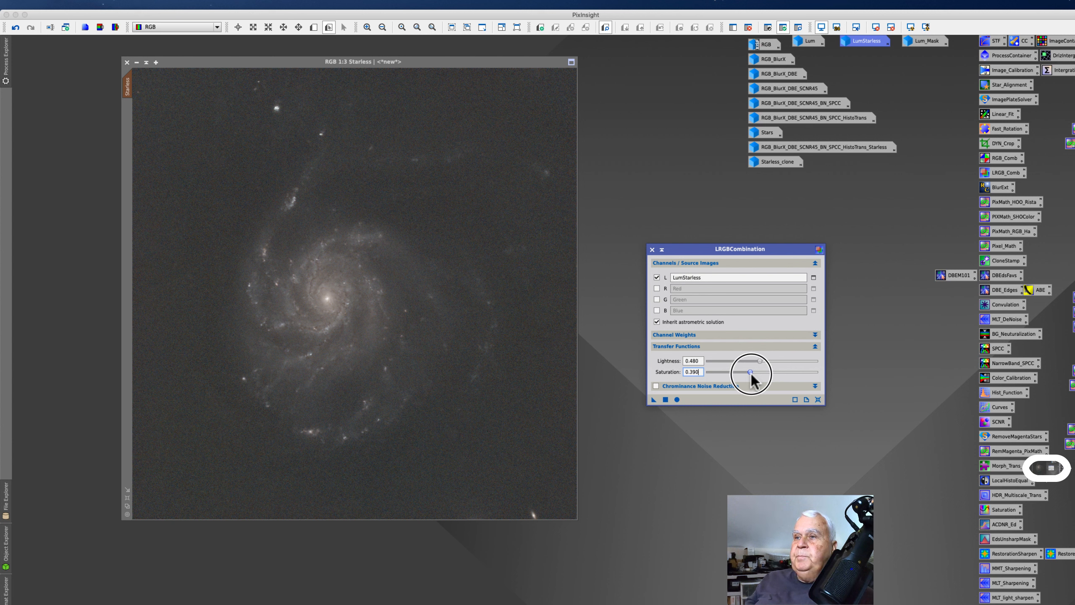
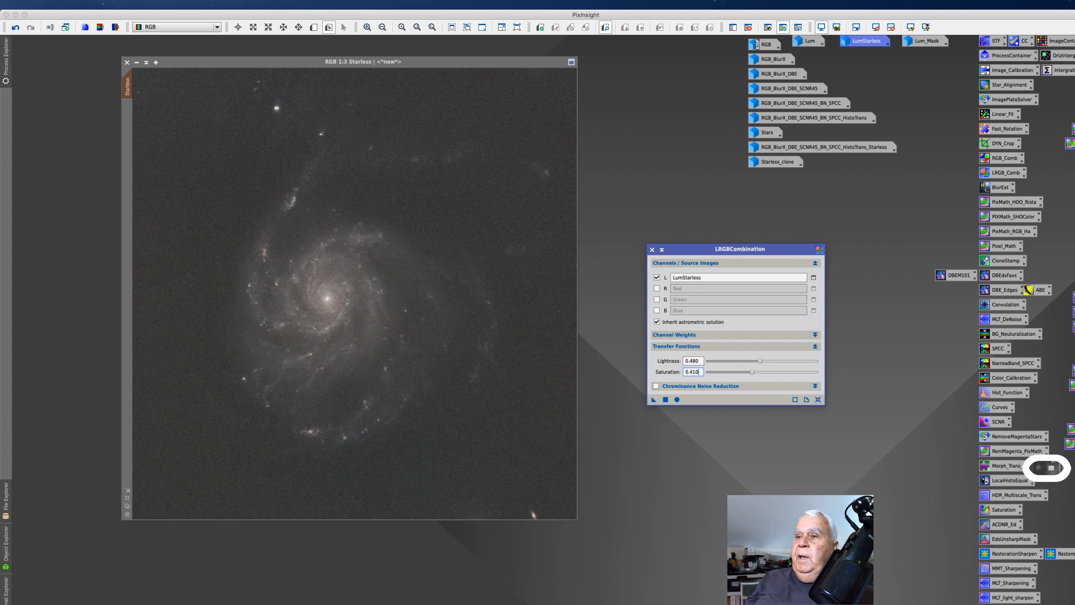
{"action": "left_click", "coordinate": [315, 329]}
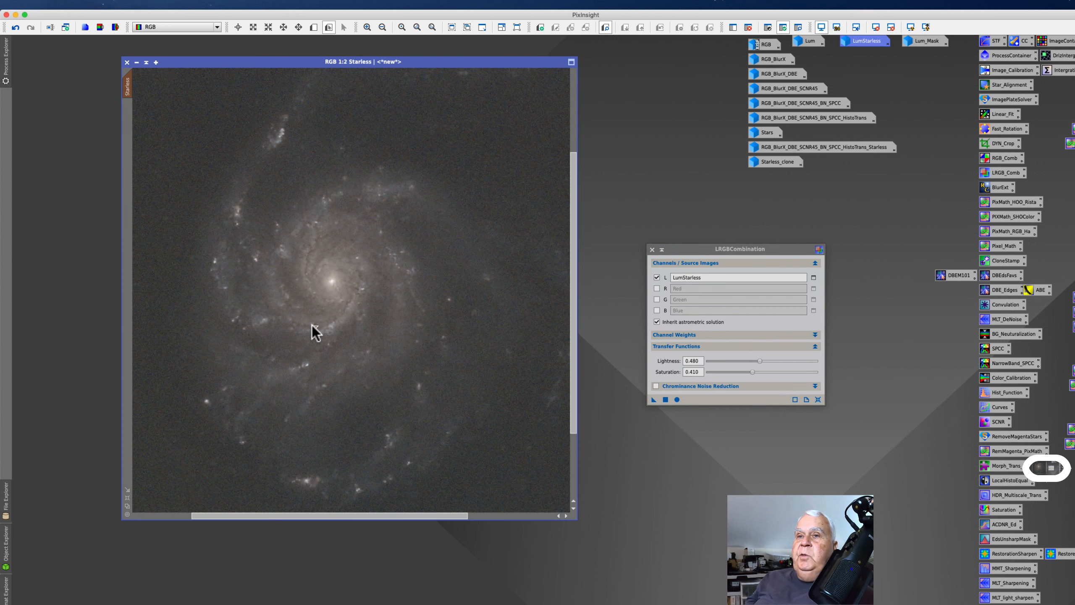
{"action": "scroll", "coordinate": [314, 327], "scroll_direction": "up", "scroll_amount": 2}
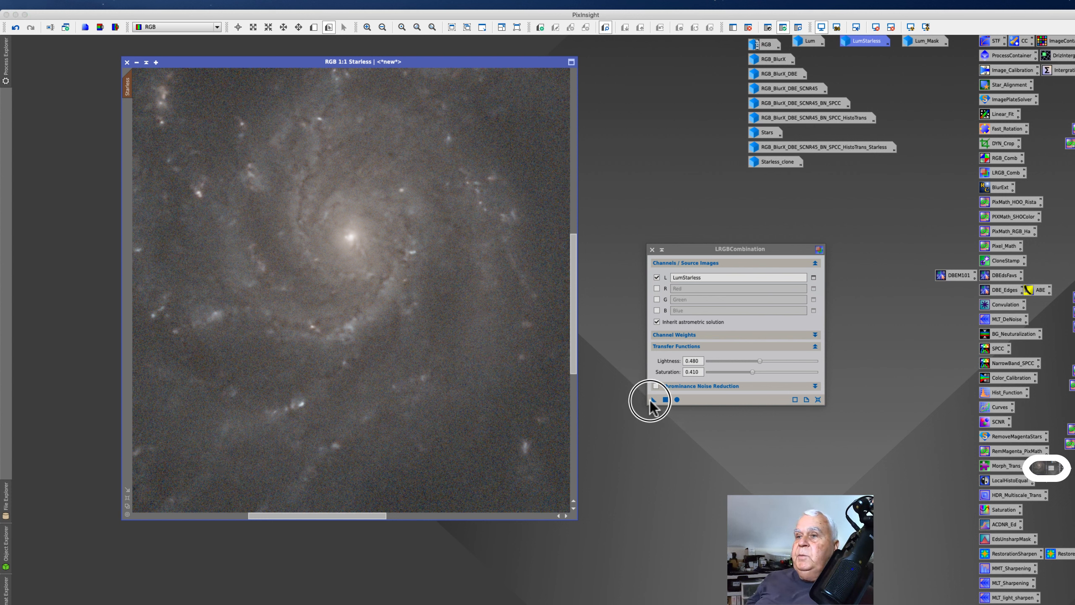
{"action": "left_click_drag", "start_coordinate": [653, 400], "coordinate": [289, 370]}
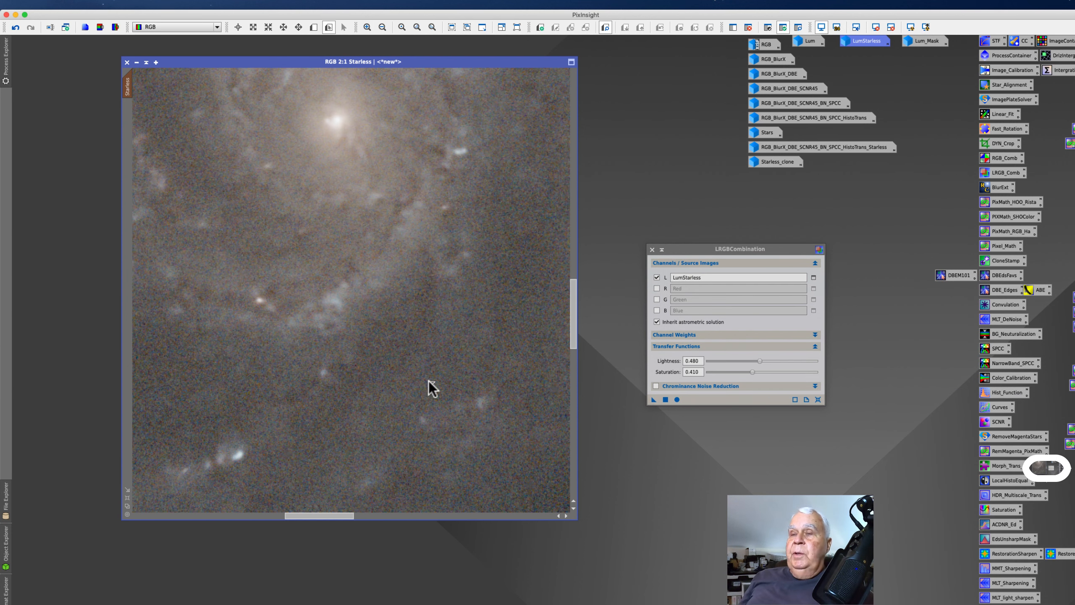
Compare the galaxy core before and after the combination with undo and redo, and apply LRGBCombination to Starless two more times
{"action": "left_click_drag", "start_coordinate": [569, 324], "coordinate": [580, 299]}
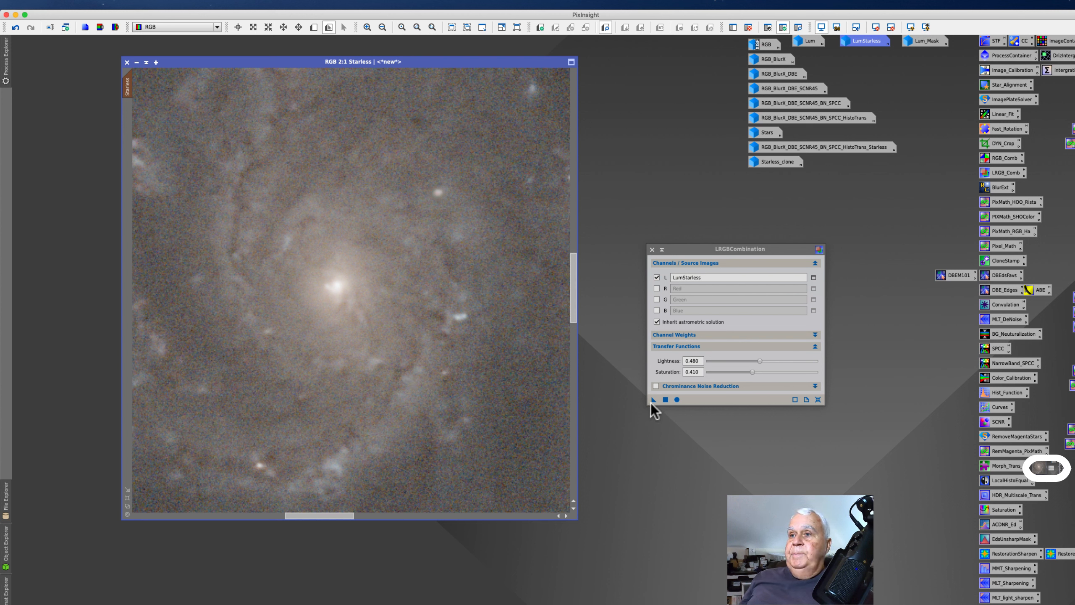
{"action": "left_click", "coordinate": [16, 28]}
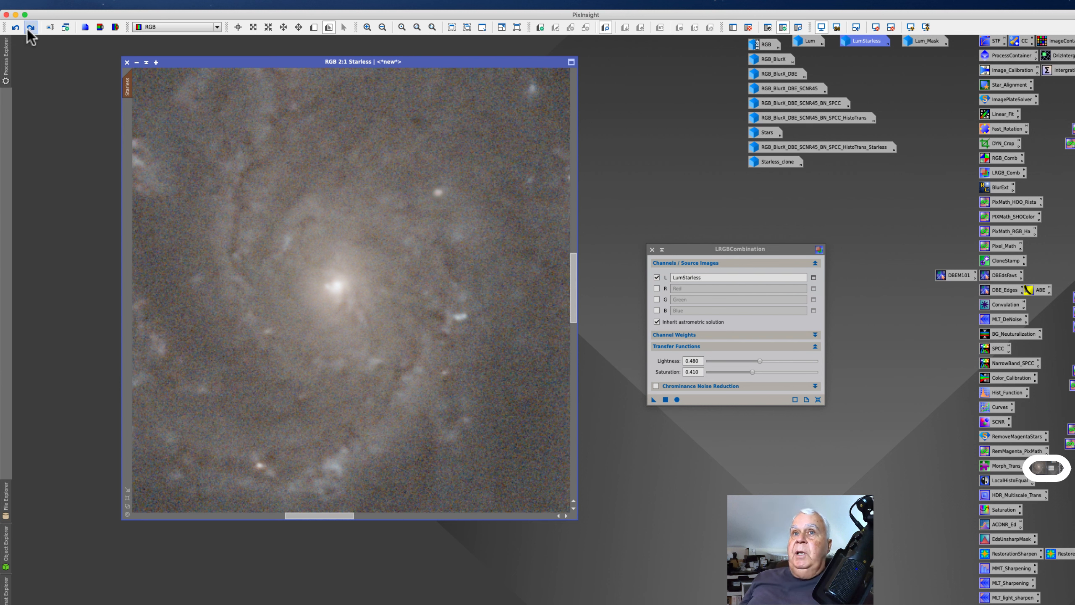
{"action": "left_click", "coordinate": [31, 28]}
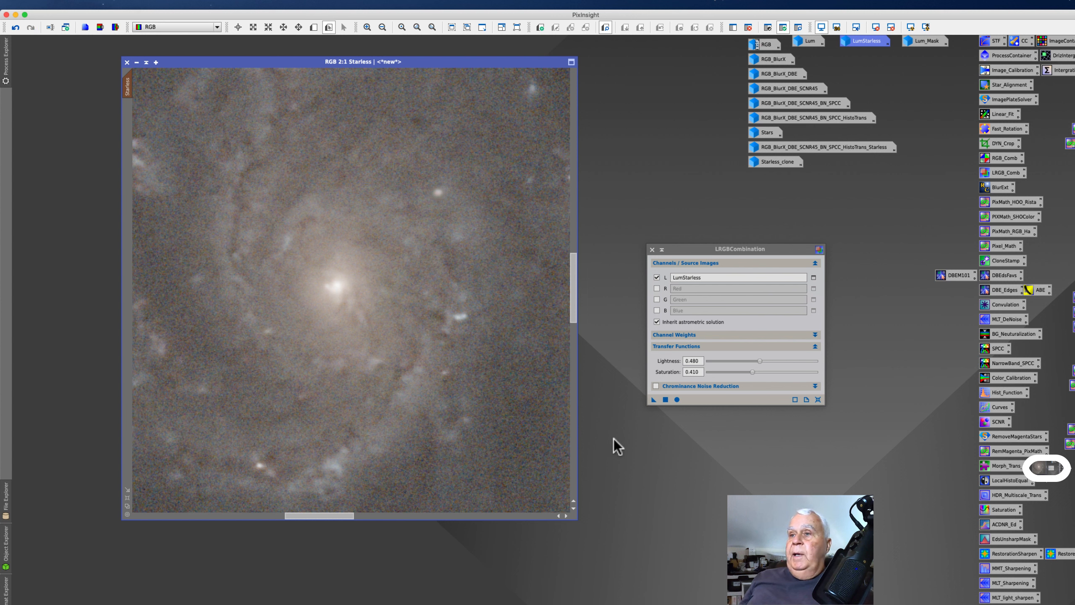
{"action": "left_click_drag", "start_coordinate": [647, 400], "coordinate": [396, 403]}
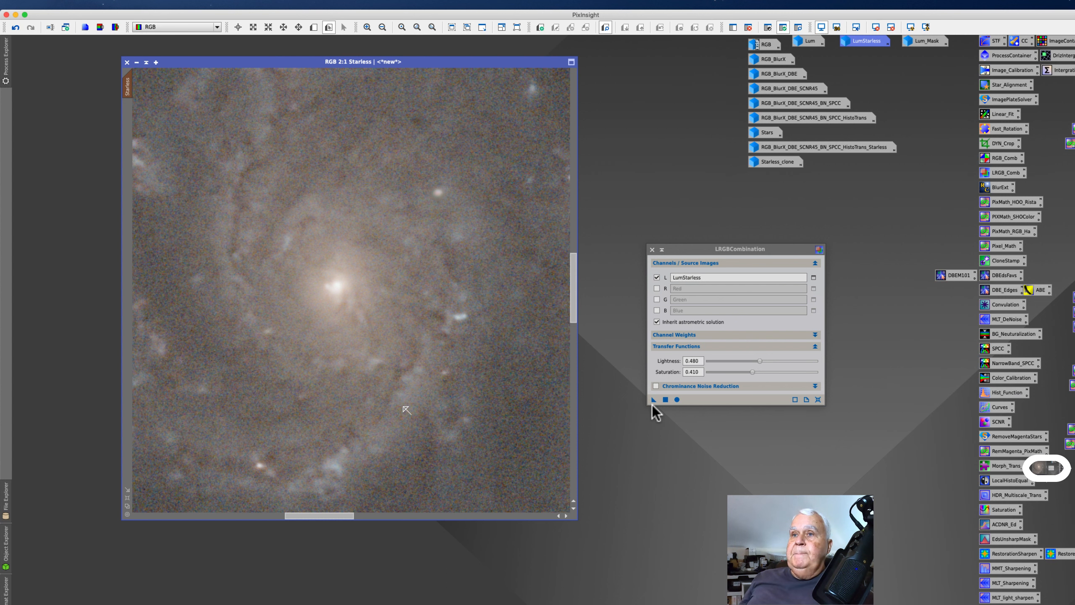
{"action": "left_click_drag", "start_coordinate": [651, 401], "coordinate": [428, 414]}
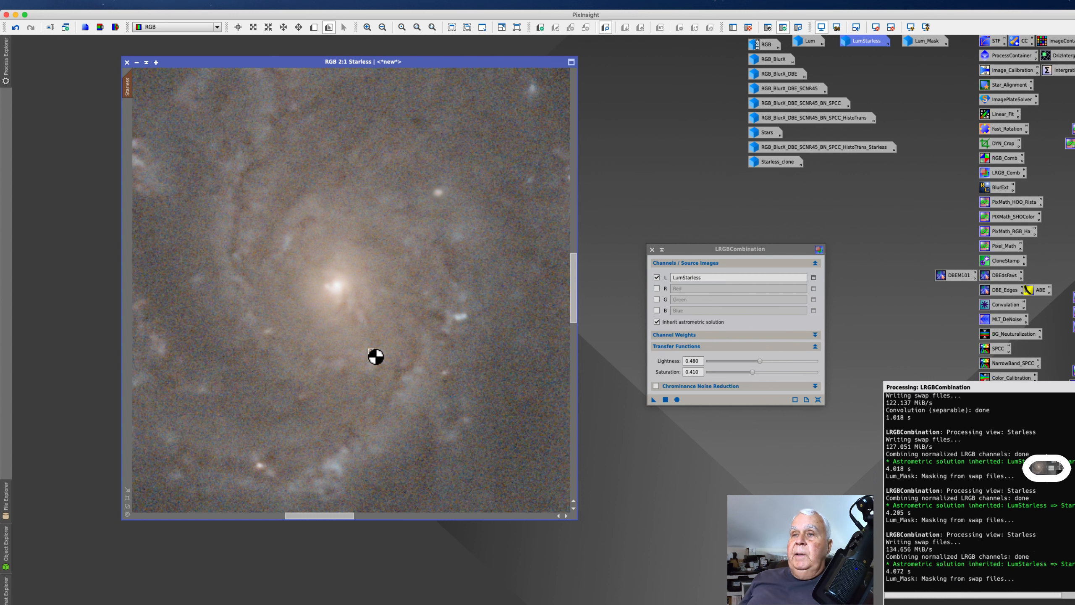
{"action": "scroll", "coordinate": [367, 348], "scroll_direction": "down", "scroll_amount": 2}
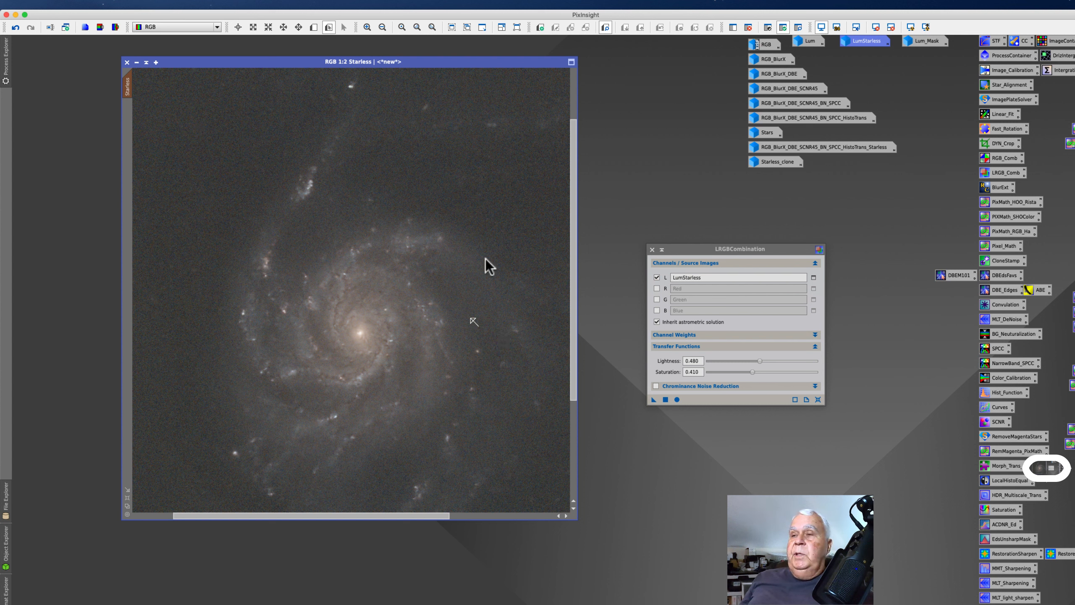
Set LRGBCombination's Lightness to 0.500 and Saturation to 0.400 and apply it to the Starless image four times
{"action": "mouse_move", "coordinate": [753, 372]}
{"action": "left_mouse_down"}
{"action": "mouse_move", "coordinate": [762, 372]}
{"action": "mouse_move", "coordinate": [754, 374]}
{"action": "left_mouse_up"}
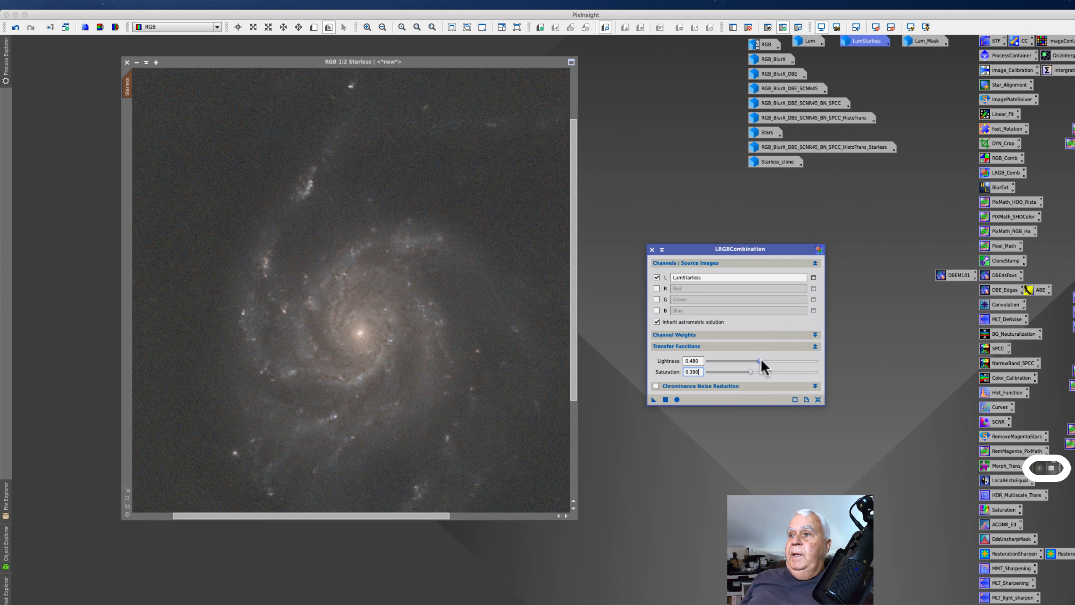
{"action": "left_click_drag", "start_coordinate": [761, 360], "coordinate": [764, 361]}
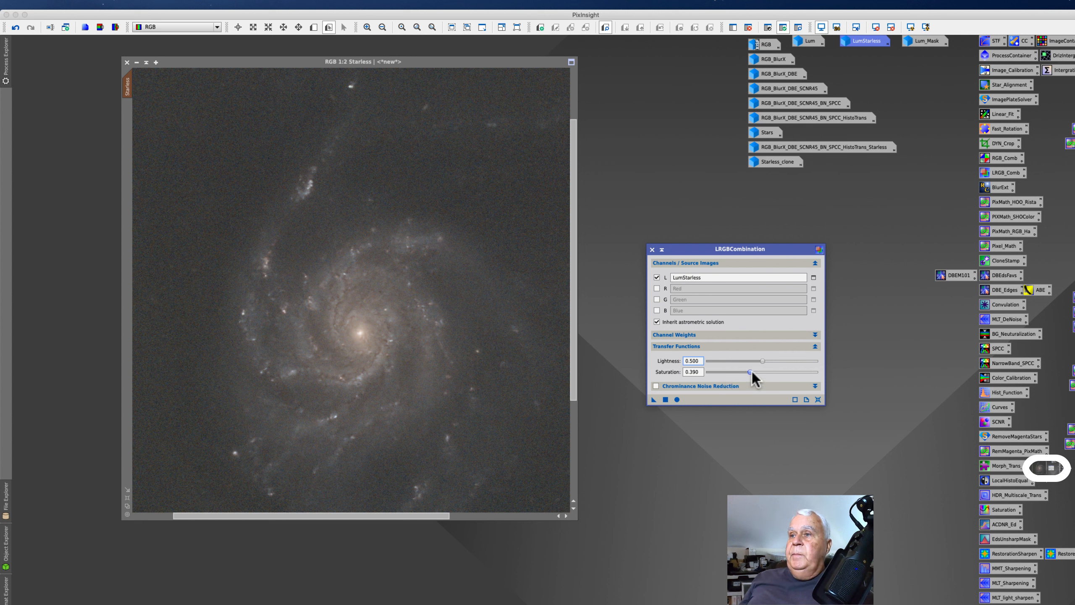
{"action": "left_click", "coordinate": [750, 372]}
{"action": "left_click_drag", "start_coordinate": [752, 371], "coordinate": [752, 372]}
{"action": "left_click_drag", "start_coordinate": [654, 400], "coordinate": [348, 413]}
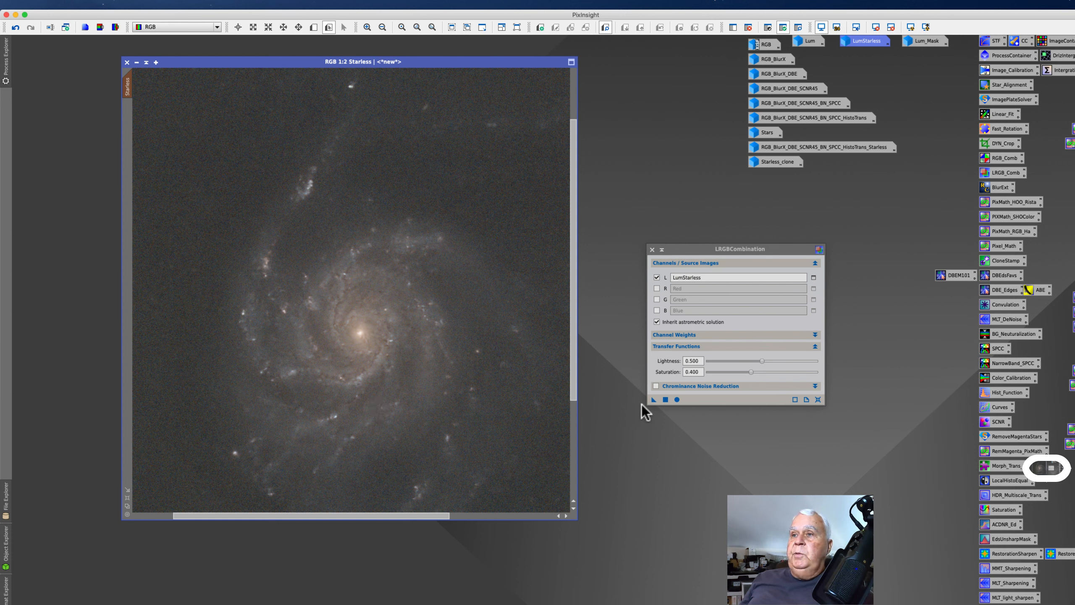
{"action": "left_click_drag", "start_coordinate": [652, 399], "coordinate": [348, 431]}
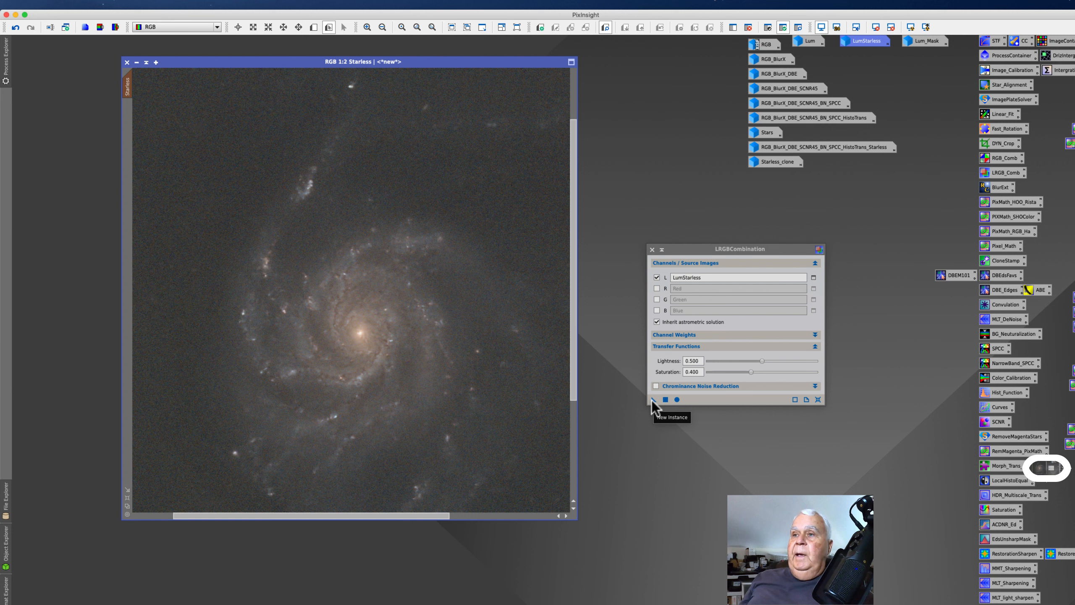
{"action": "left_click_drag", "start_coordinate": [652, 400], "coordinate": [316, 424]}
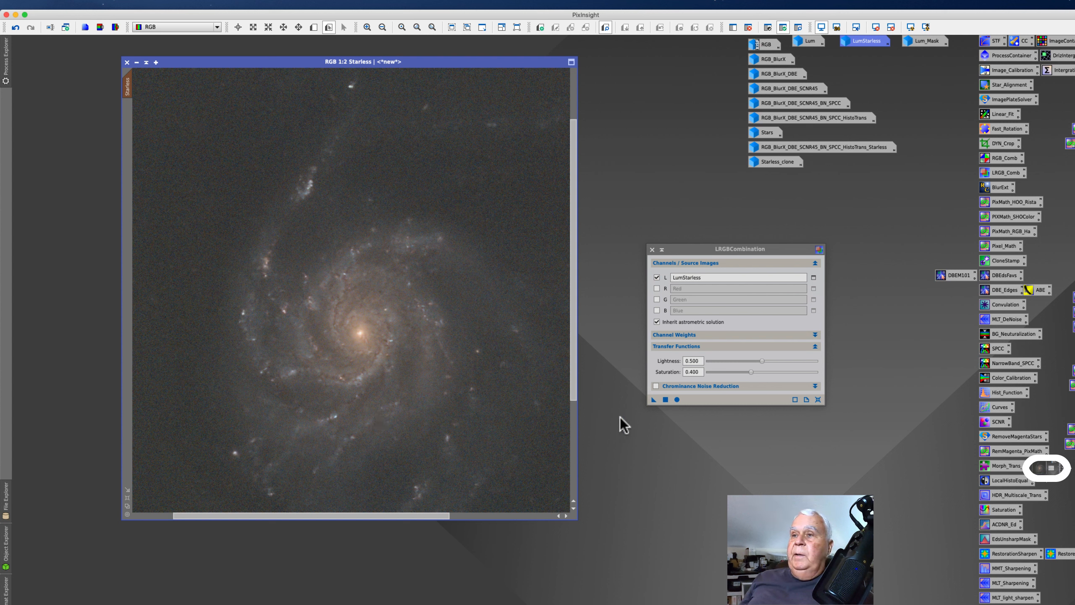
{"action": "left_click_drag", "start_coordinate": [652, 399], "coordinate": [363, 454]}
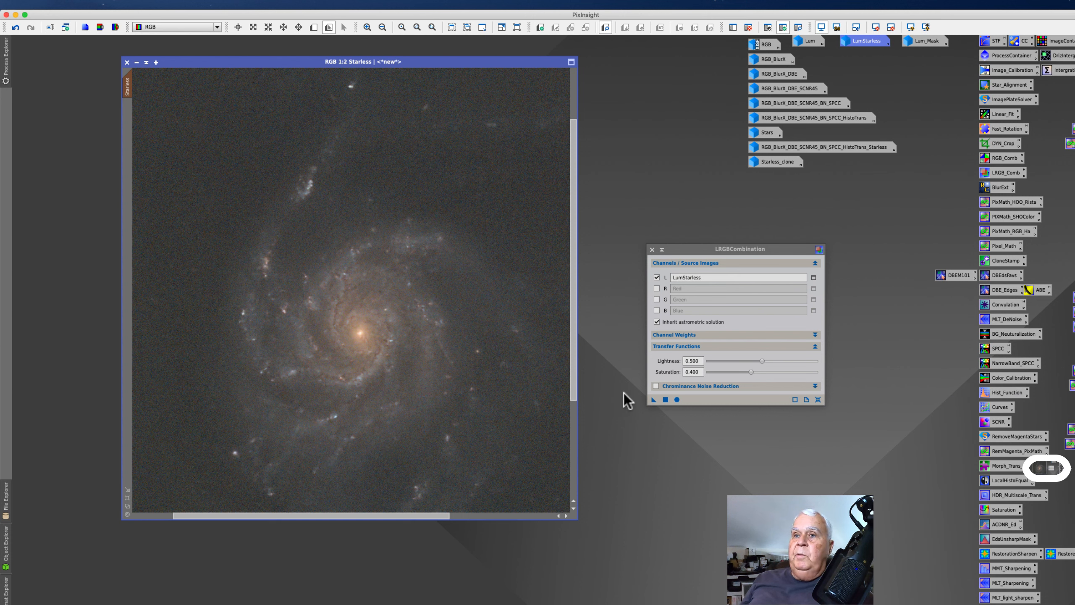
Inspect the core and outer arms of the combined Starless image at several zoom levels and close LRGBCombination
{"action": "scroll", "coordinate": [388, 419], "scroll_direction": "up", "scroll_amount": 1}
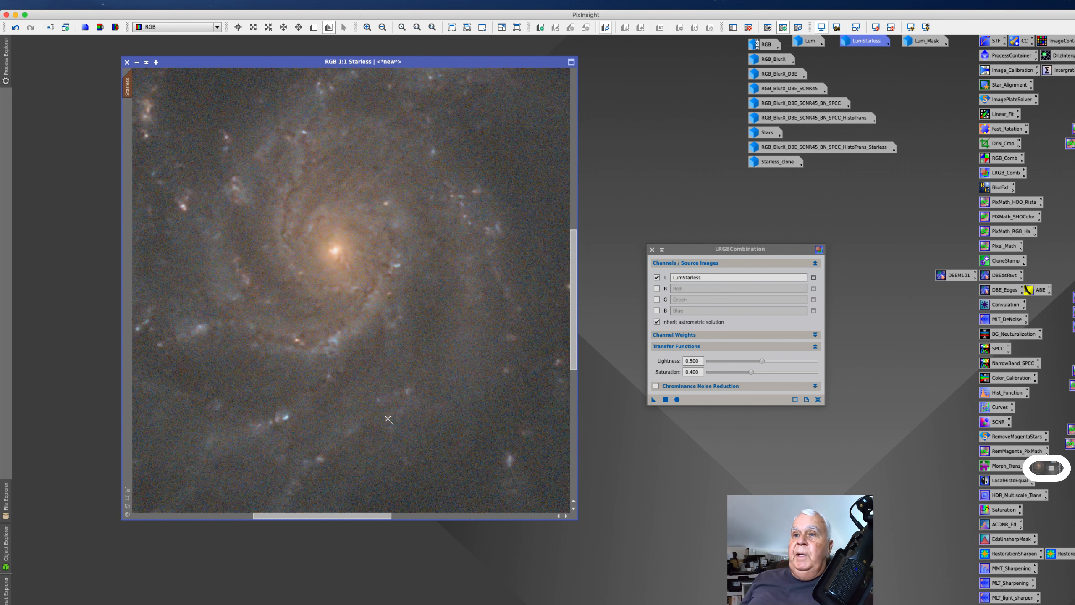
{"action": "scroll", "coordinate": [389, 419], "scroll_direction": "down", "scroll_amount": 1}
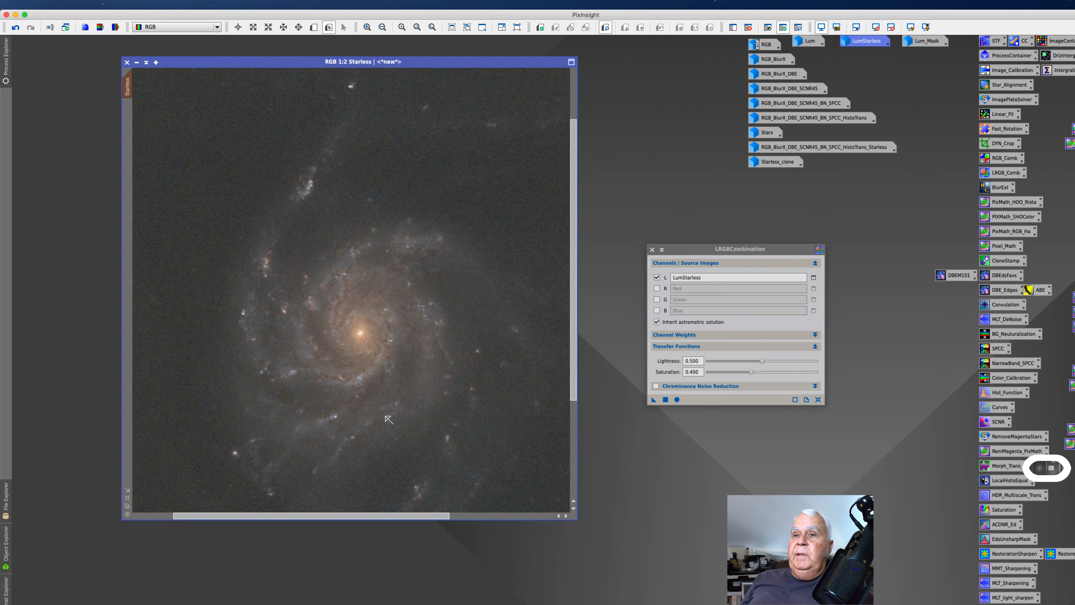
{"action": "scroll", "coordinate": [389, 419], "scroll_direction": "down", "scroll_amount": 1}
{"action": "scroll", "coordinate": [388, 419], "scroll_direction": "up", "scroll_amount": 1}
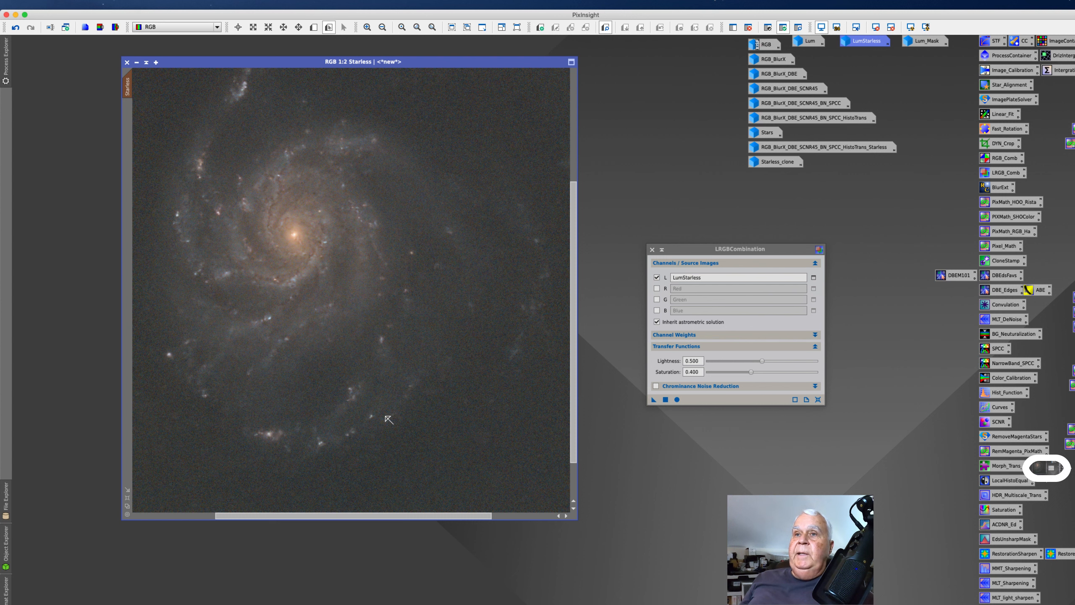
{"action": "scroll", "coordinate": [388, 419], "scroll_direction": "down", "scroll_amount": 1}
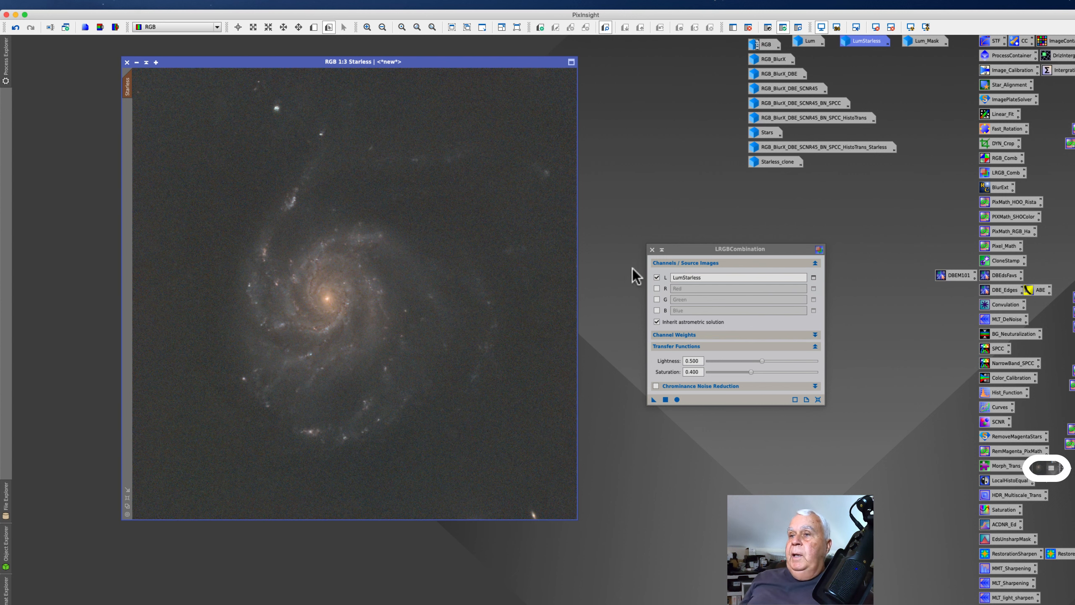
{"action": "left_click", "coordinate": [652, 250]}
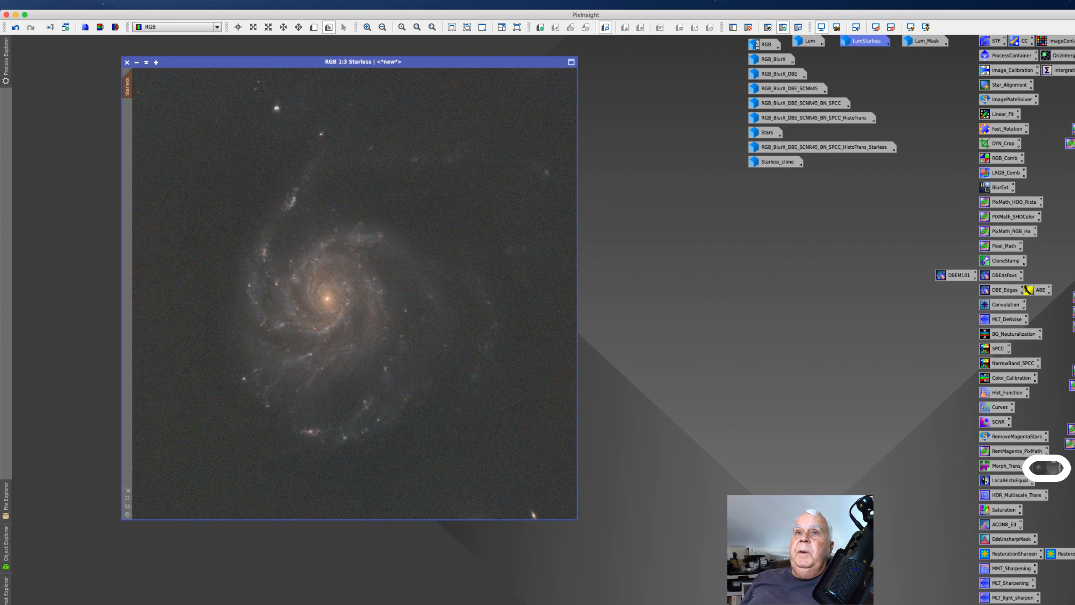
Remove the mask from the Starless image and move its window slightly higher
{"action": "left_click", "coordinate": [195, 5]}
{"action": "left_click", "coordinate": [205, 26]}
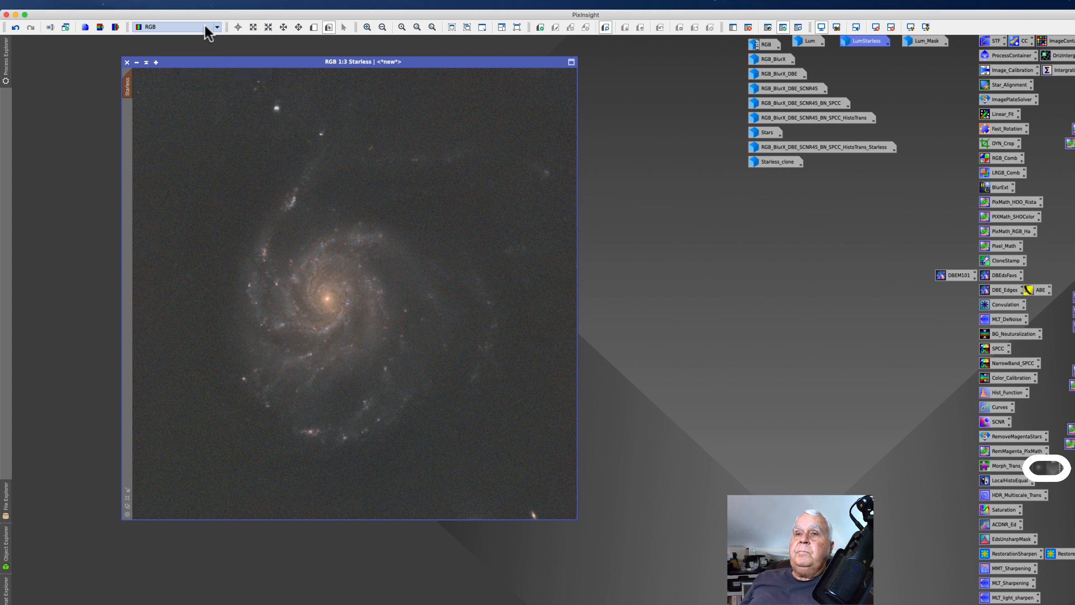
{"action": "mouse_move", "coordinate": [128, 90]}
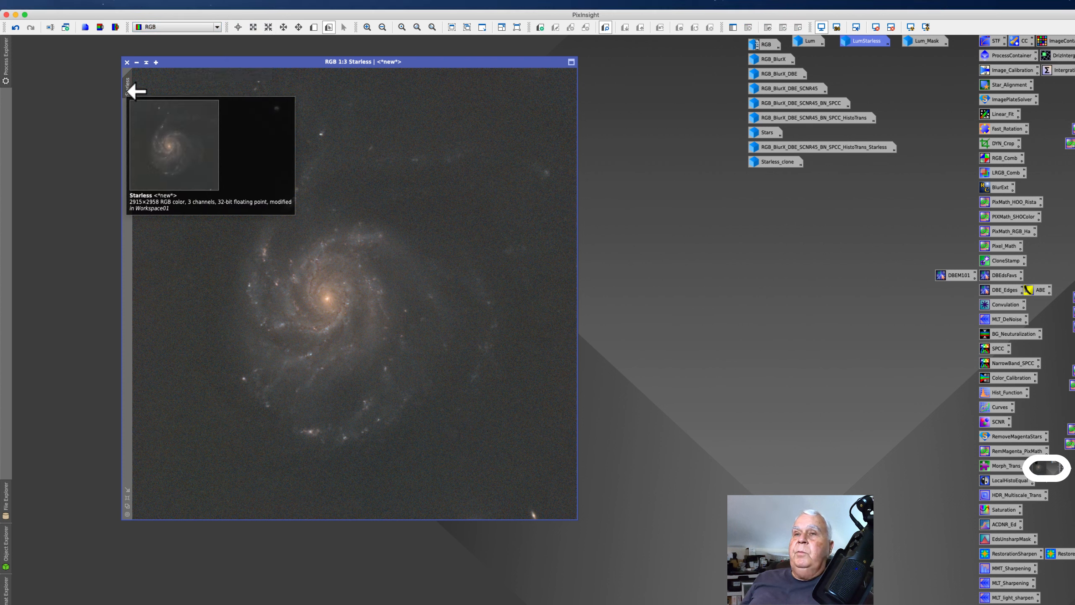
{"action": "left_click", "coordinate": [213, 60]}
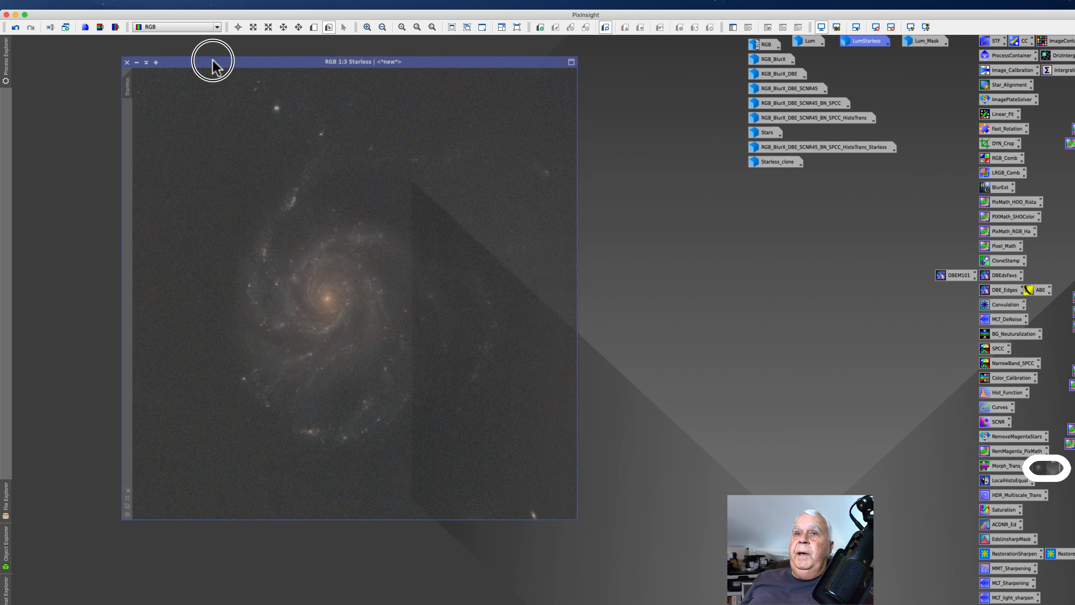
{"action": "left_click_drag", "start_coordinate": [213, 60], "coordinate": [213, 59]}
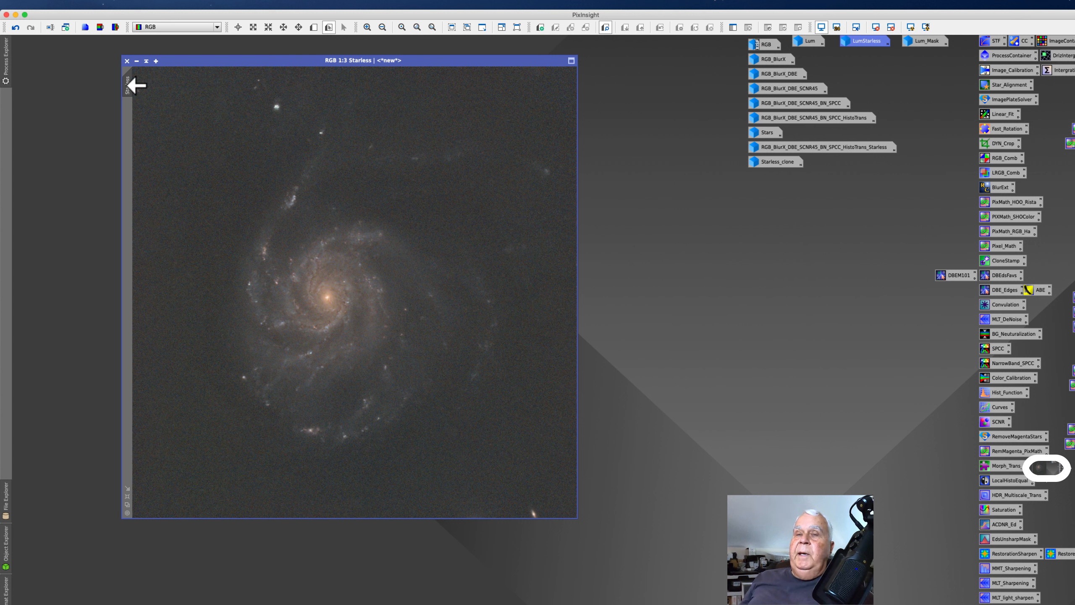
Duplicate the Starless image, rename the copy Starless_LRGB, minimize it below the Starless_clone icon, and shift the Starless window slightly
{"action": "mouse_move", "coordinate": [125, 86]}
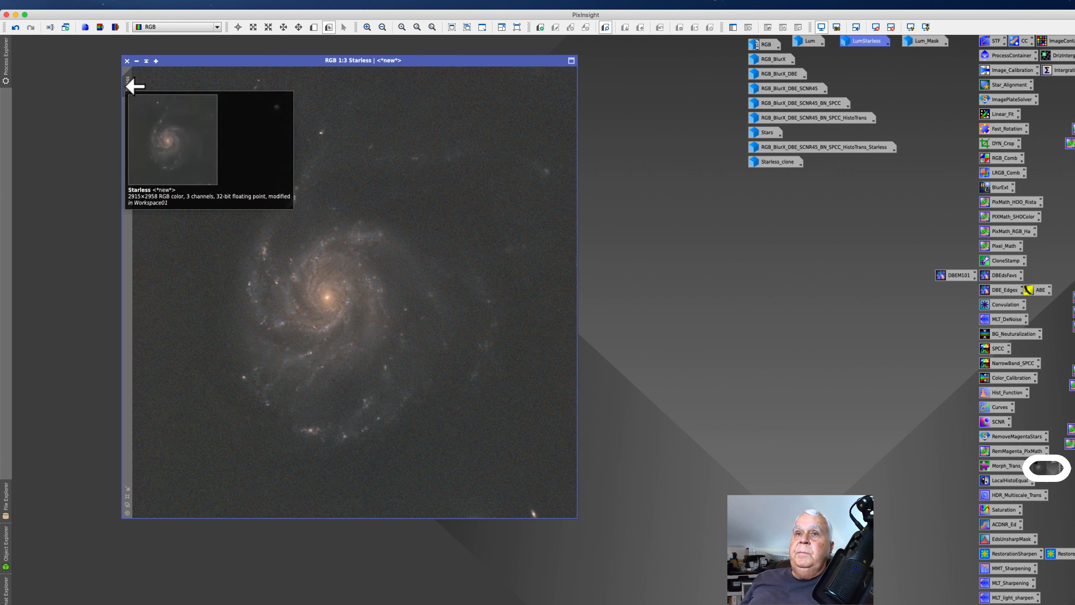
{"action": "left_click_drag", "start_coordinate": [125, 86], "coordinate": [85, 139]}
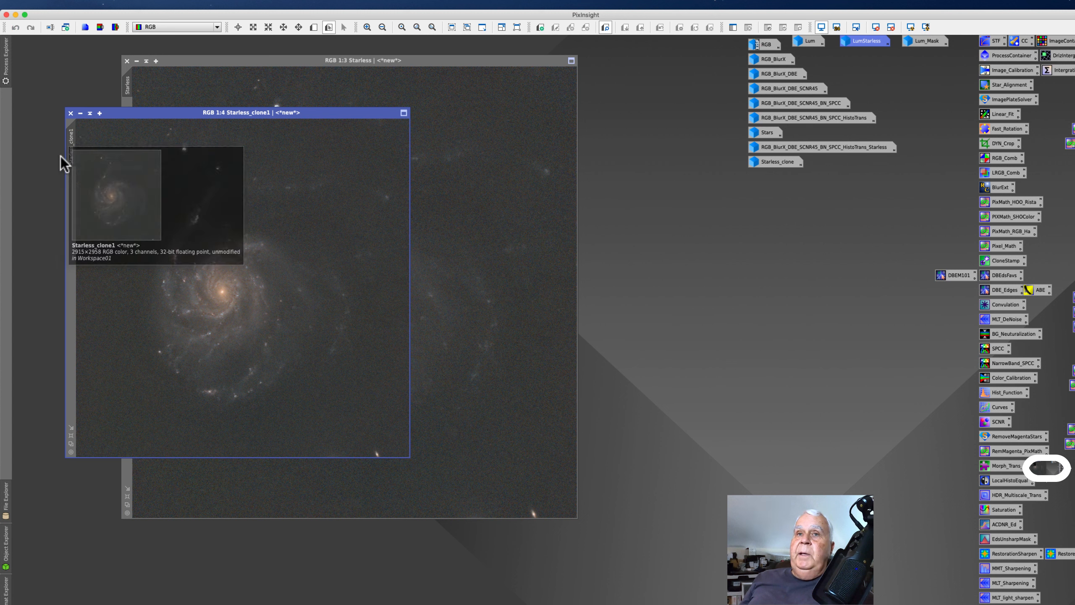
{"action": "right_click", "coordinate": [70, 147]}
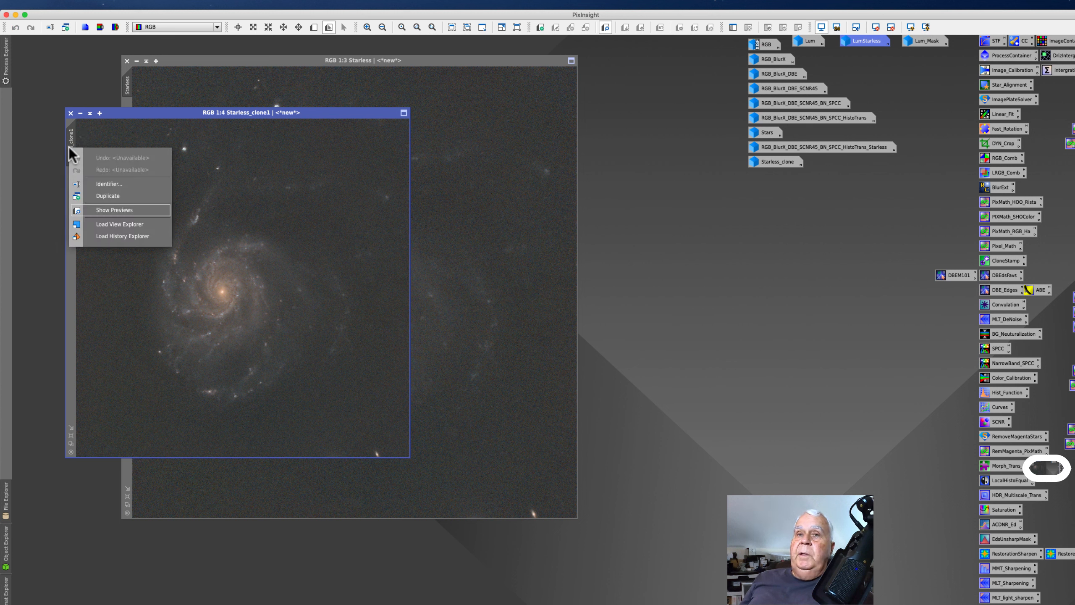
{"action": "left_click", "coordinate": [94, 180]}
{"action": "type", "text": "Starless_"}
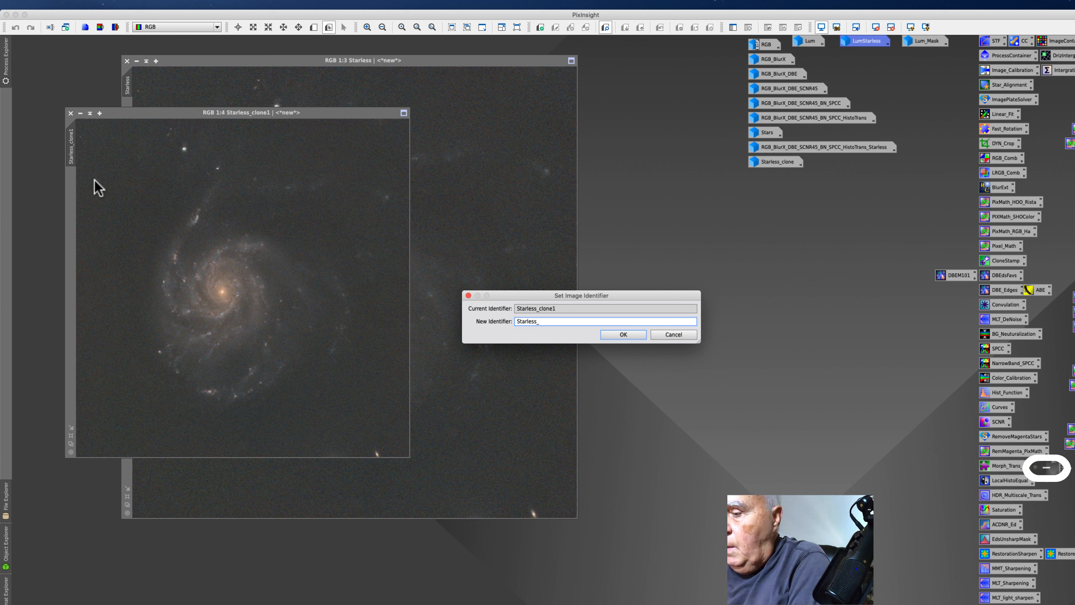
{"action": "type", "text": "LRGB"}
{"action": "key", "text": "Return"}
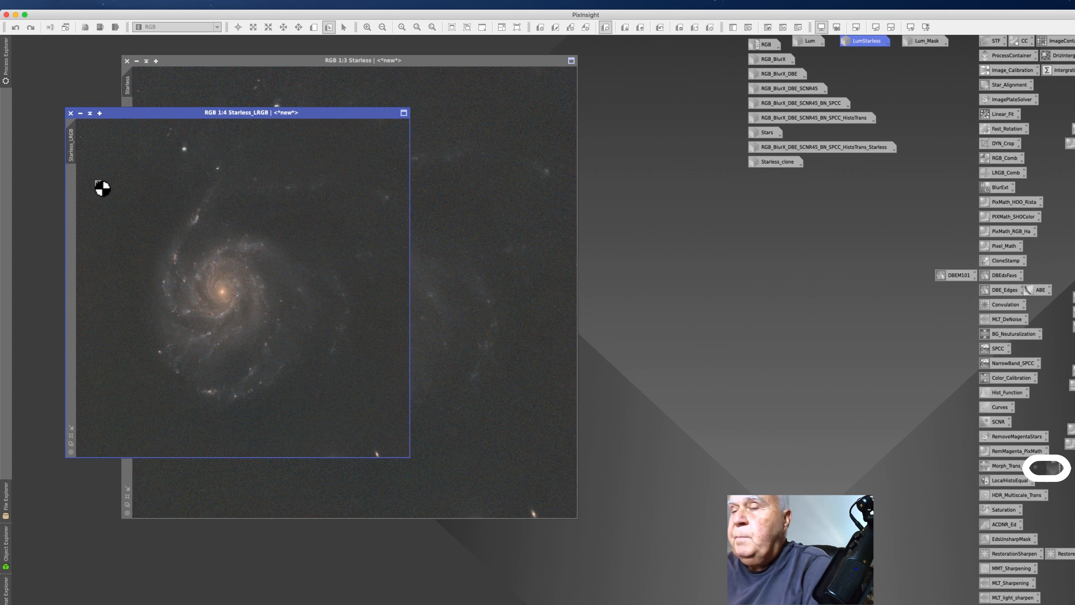
{"action": "left_click", "coordinate": [80, 113]}
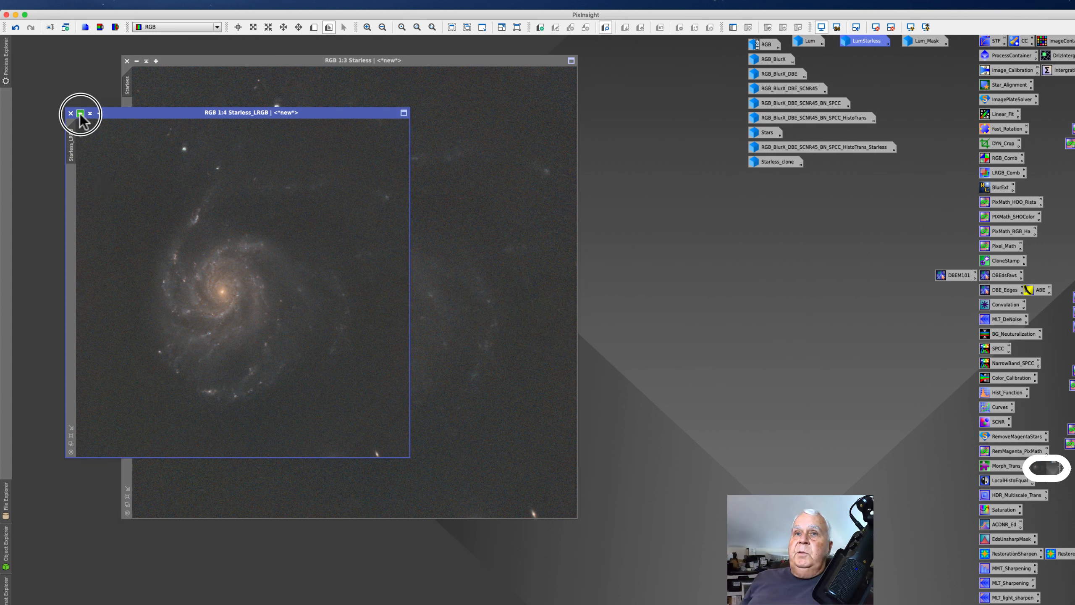
{"action": "left_click_drag", "start_coordinate": [258, 291], "coordinate": [771, 179]}
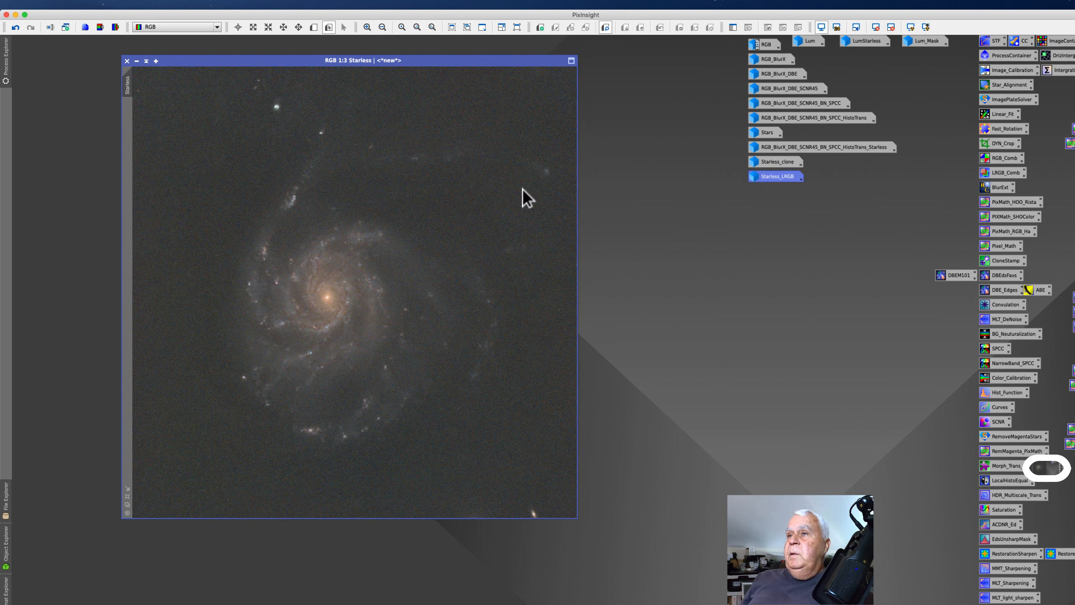
{"action": "left_click_drag", "start_coordinate": [217, 60], "coordinate": [247, 55]}
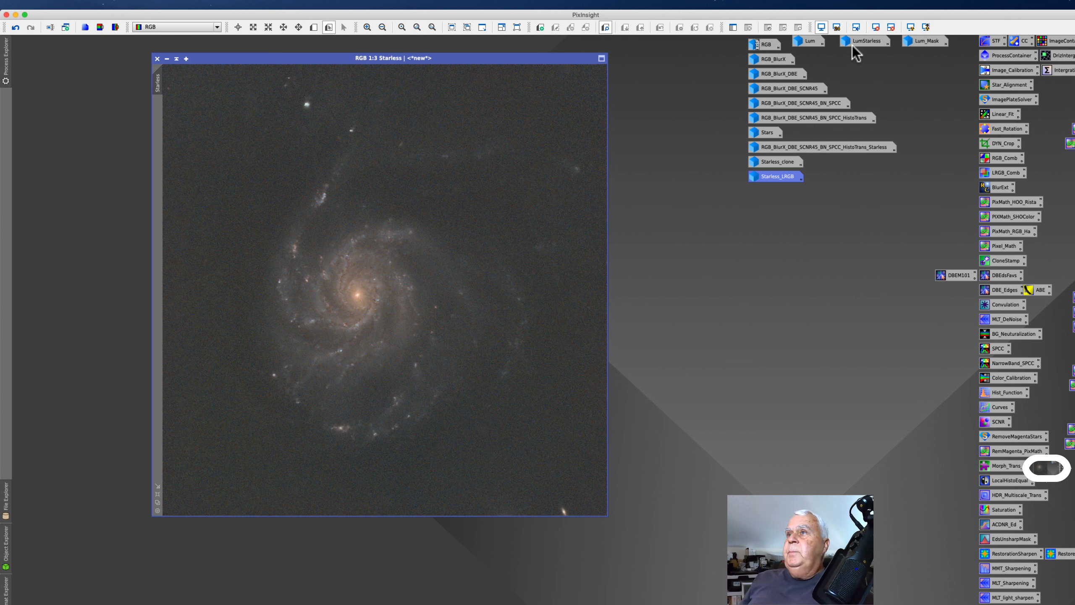
{"action": "mouse_move", "coordinate": [865, 42]}
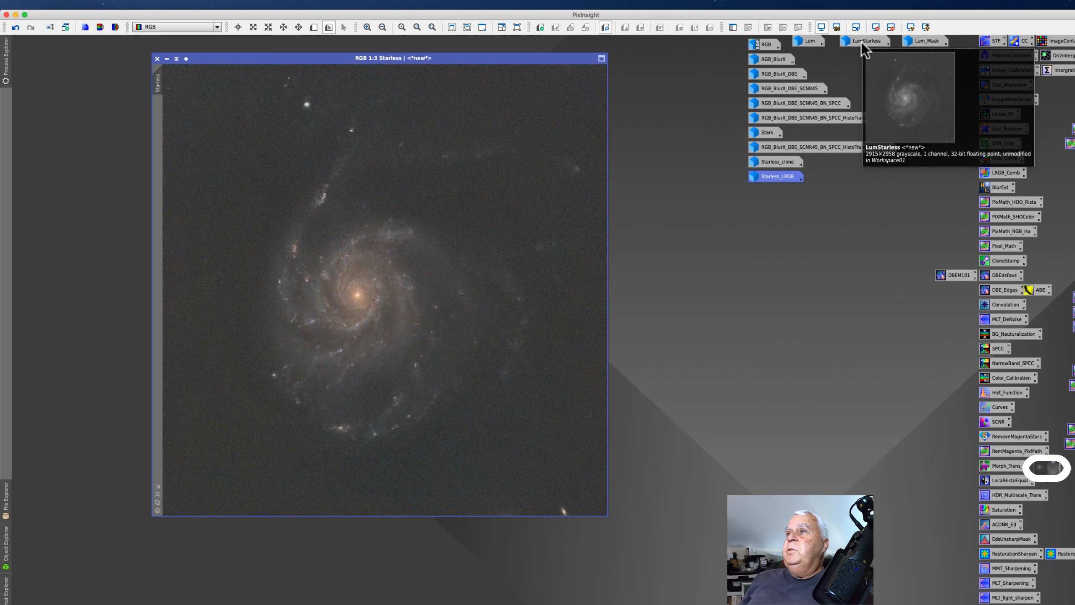
{"action": "double_click", "coordinate": [862, 42]}
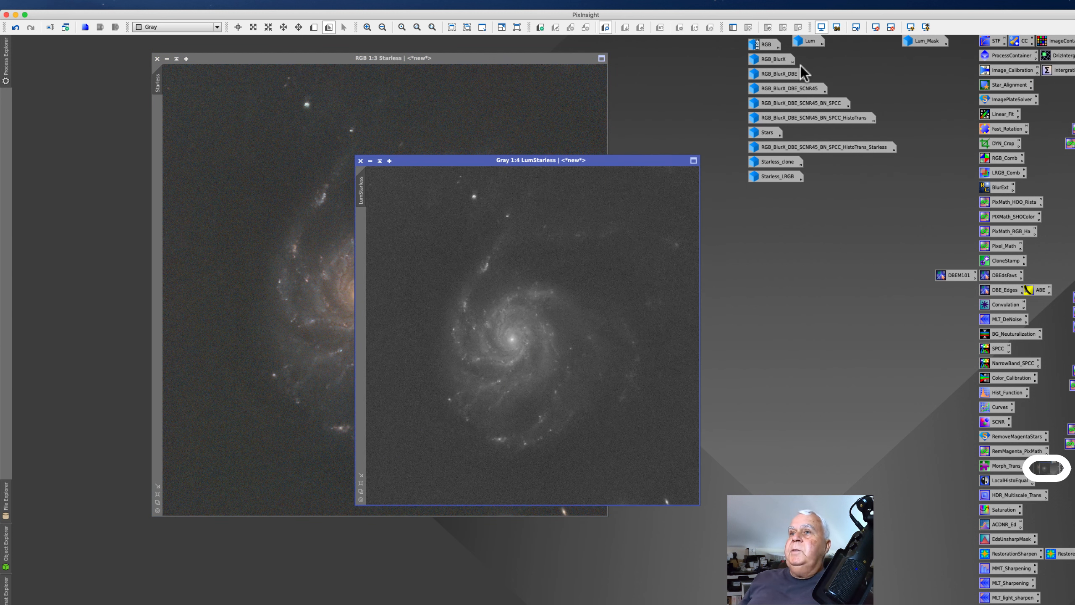
{"action": "left_click", "coordinate": [370, 161]}
Apply Lum_Mask as the mask on the Starless image, minimize the mask window and invert the mask
{"action": "double_click", "coordinate": [925, 41]}
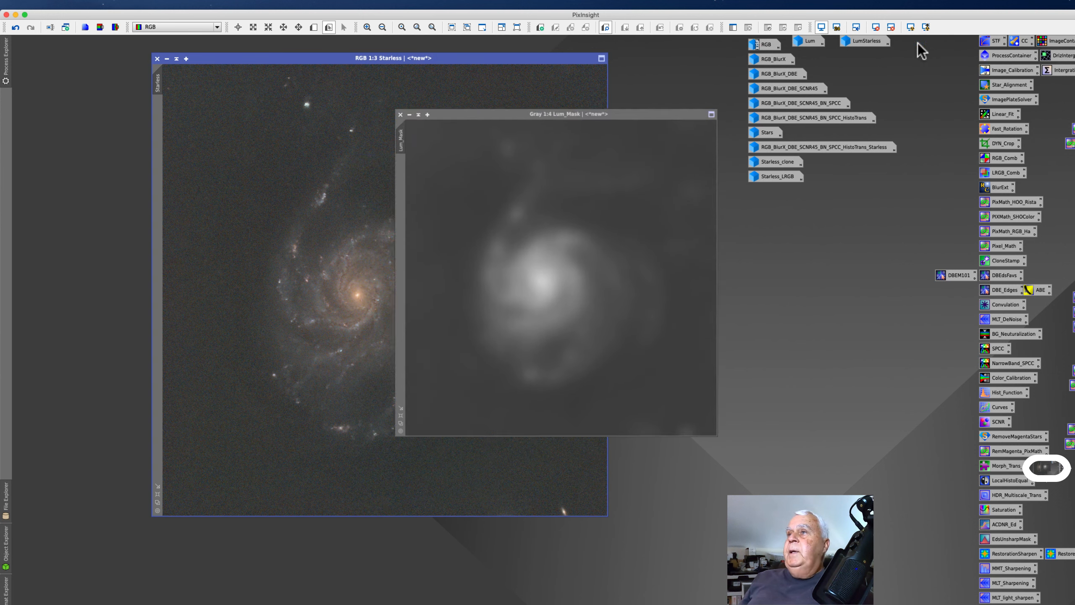
{"action": "left_click_drag", "start_coordinate": [365, 149], "coordinate": [155, 174]}
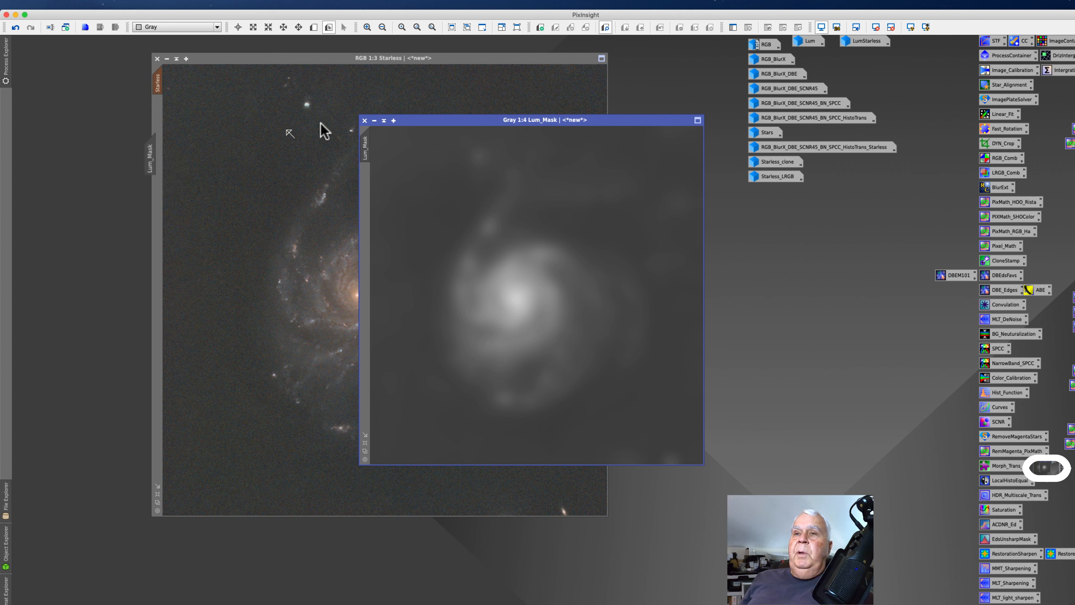
{"action": "left_click", "coordinate": [374, 120]}
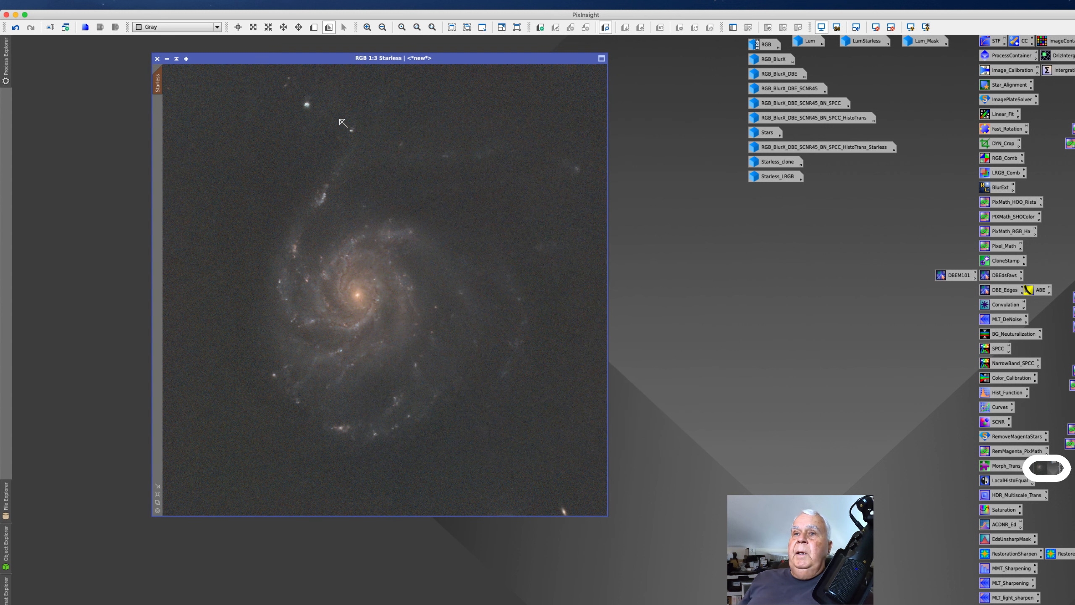
{"action": "left_click", "coordinate": [195, 7]}
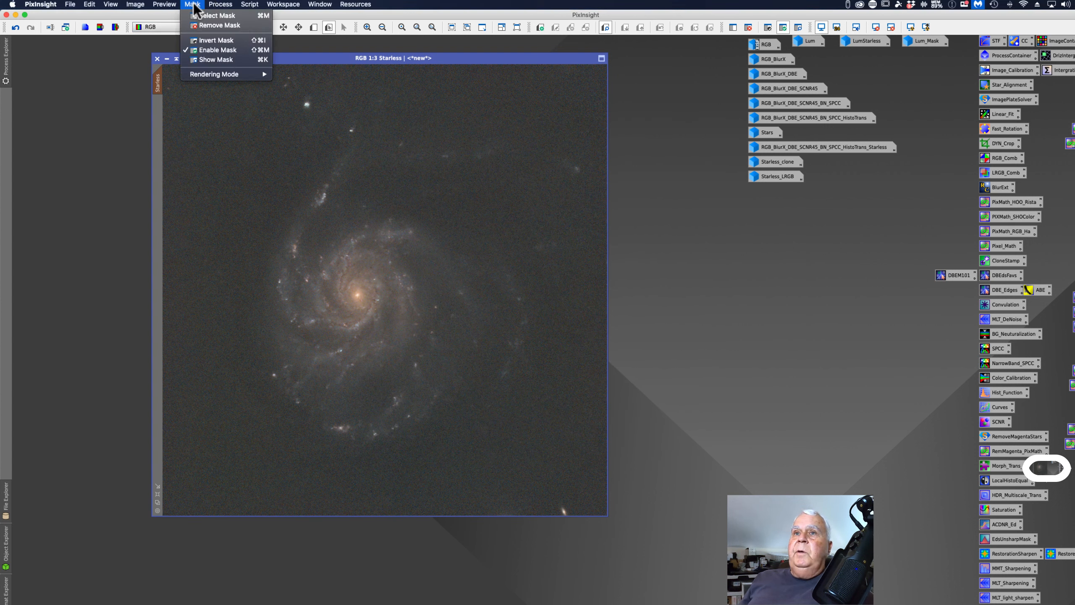
{"action": "left_click", "coordinate": [210, 44]}
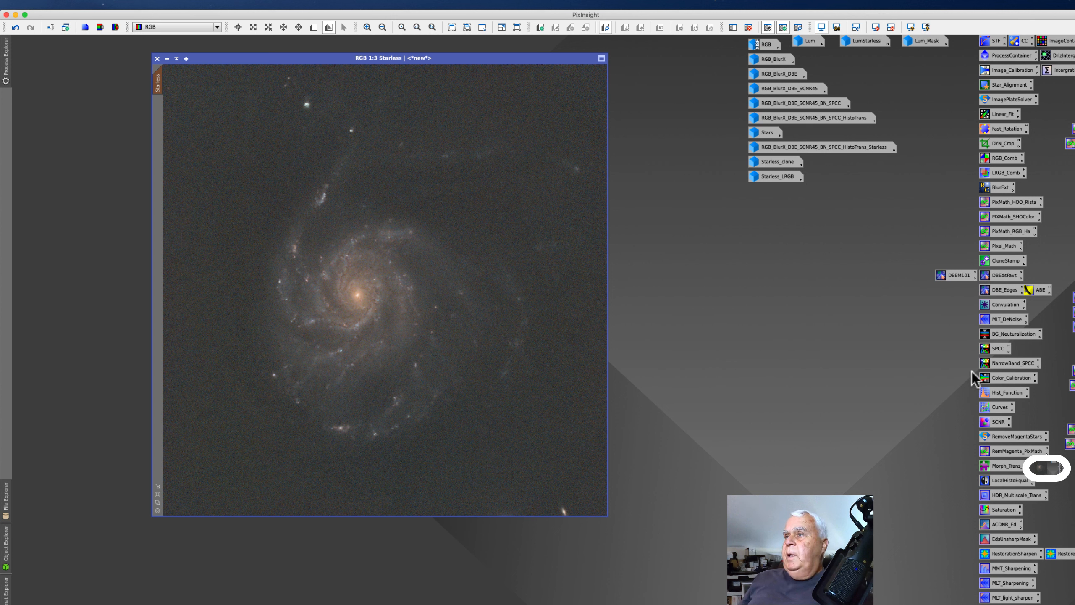
Open CurvesTransformation beside the Starless image and start its real-time preview
{"action": "double_click", "coordinate": [1000, 407]}
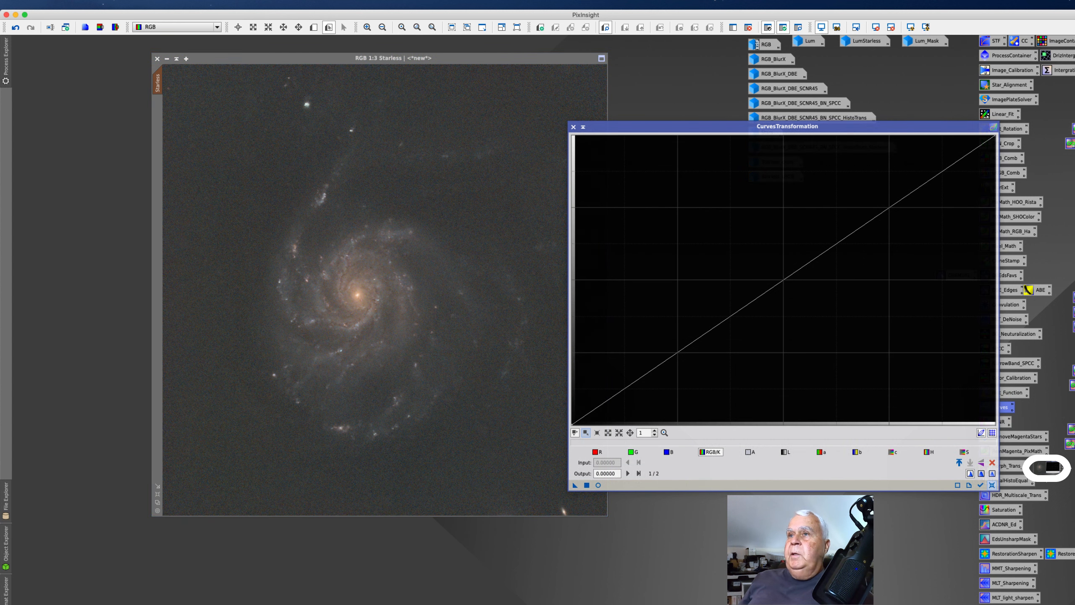
{"action": "left_click_drag", "start_coordinate": [642, 132], "coordinate": [637, 129]}
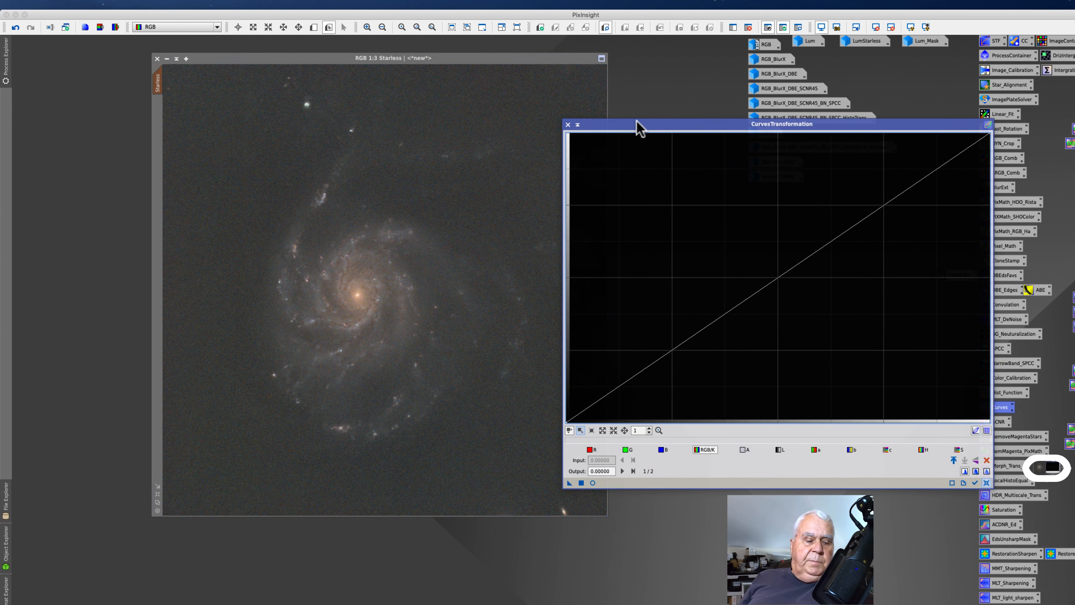
{"action": "left_click", "coordinate": [593, 482]}
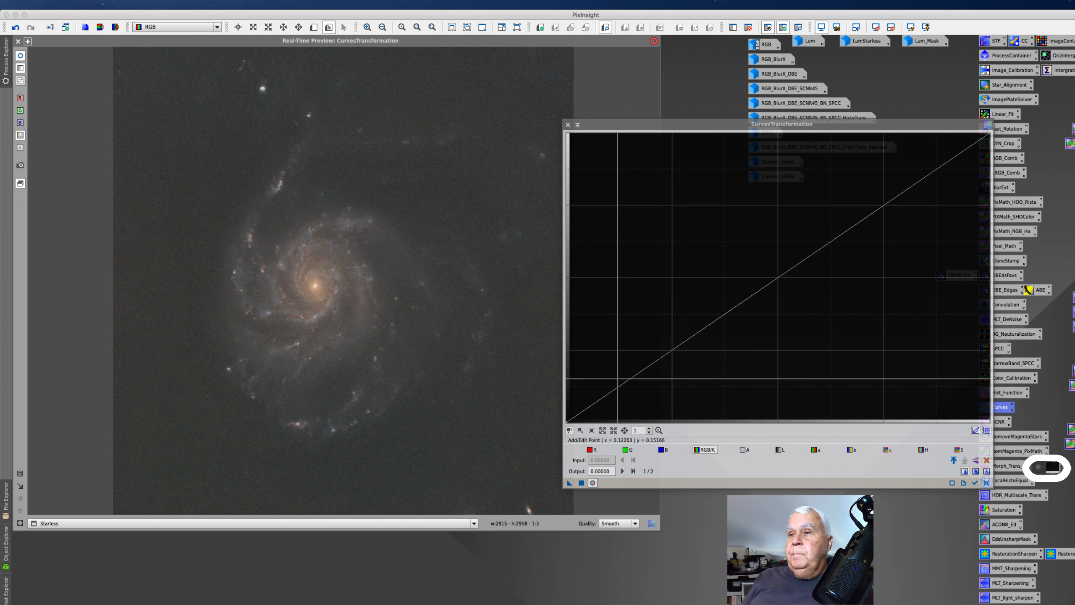
Shape an RGB/K curve through about (0.170, 0.066) and (0.674, 0.657), apply it to Starless, and reset the curve
{"action": "left_click_drag", "start_coordinate": [621, 385], "coordinate": [637, 403]}
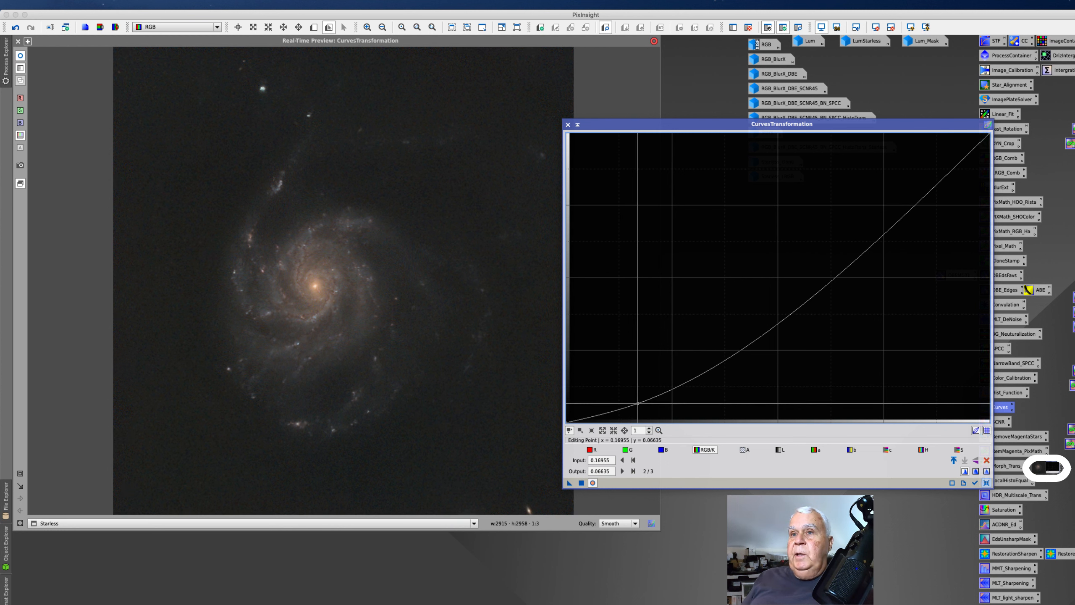
{"action": "left_click", "coordinate": [803, 304]}
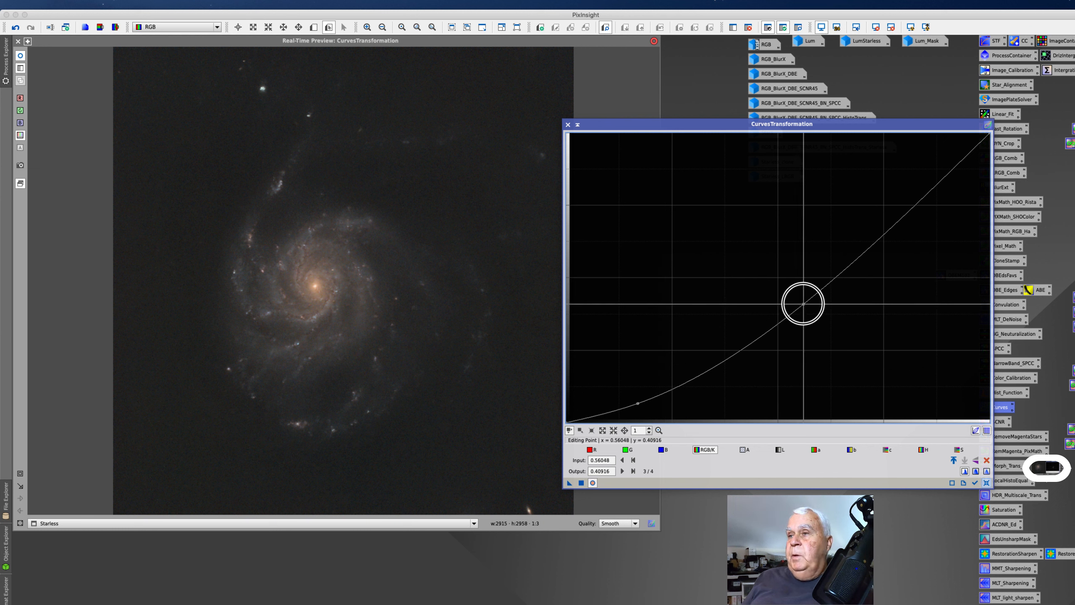
{"action": "left_click_drag", "start_coordinate": [803, 303], "coordinate": [851, 232]}
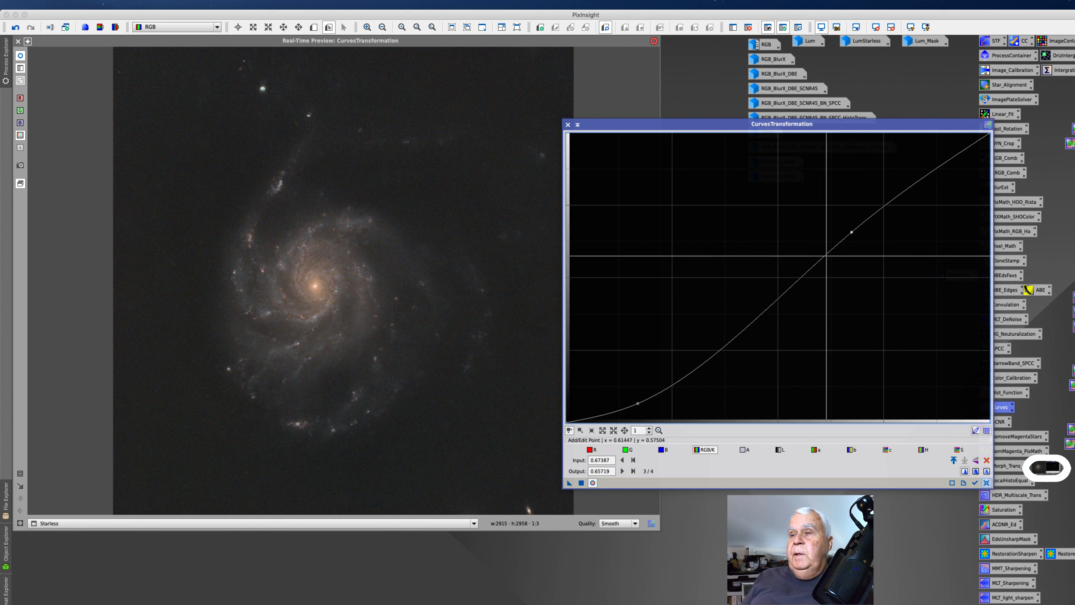
{"action": "left_click_drag", "start_coordinate": [580, 487], "coordinate": [587, 492]}
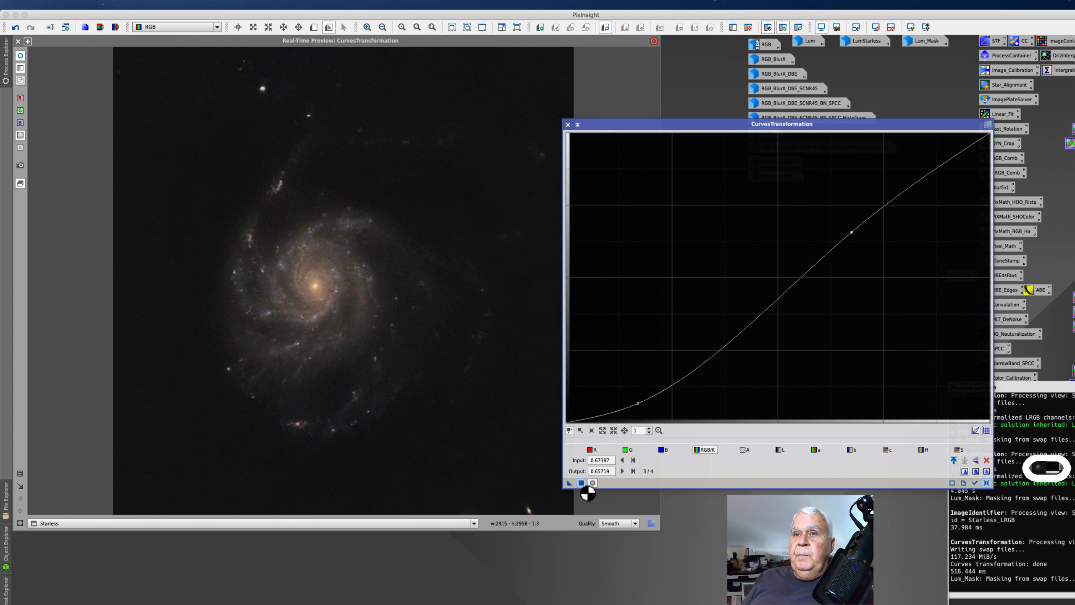
{"action": "left_click", "coordinate": [986, 483]}
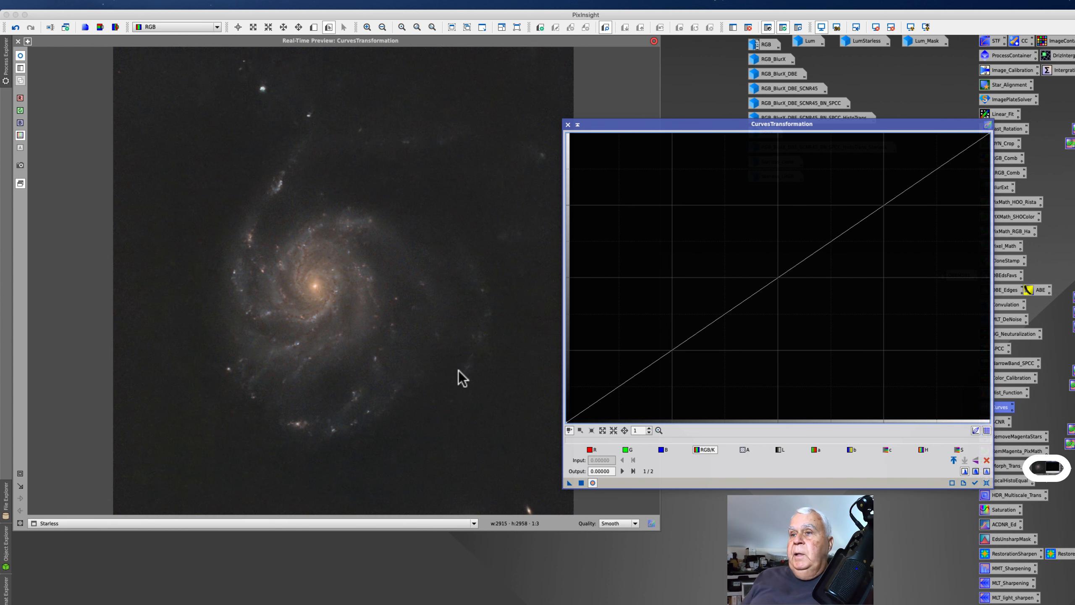
Turn off the mask inversion on the Starless image
{"action": "left_click", "coordinate": [193, 3]}
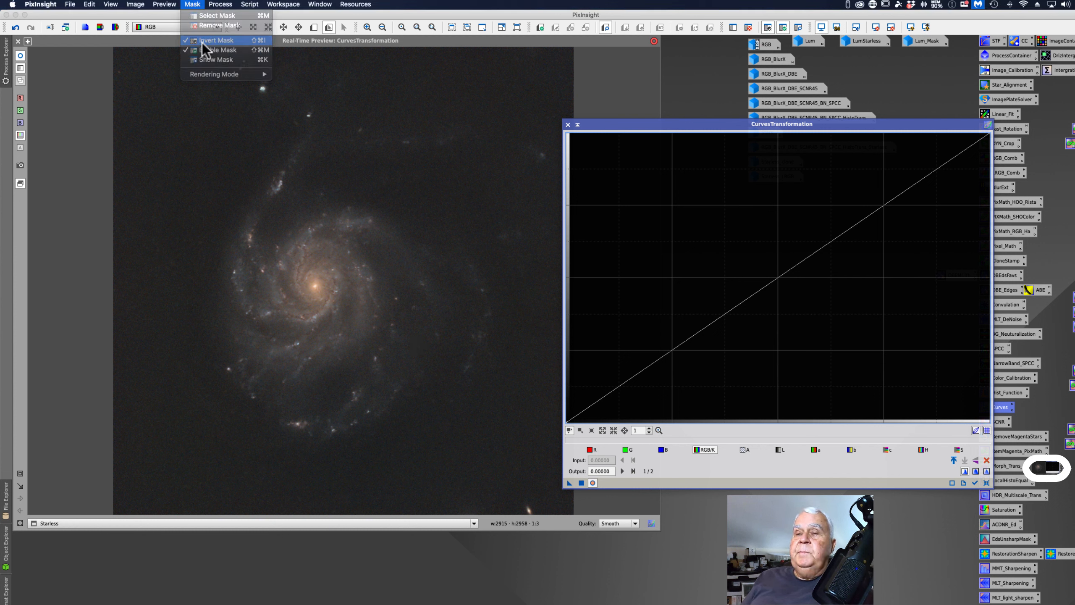
{"action": "left_click", "coordinate": [202, 40]}
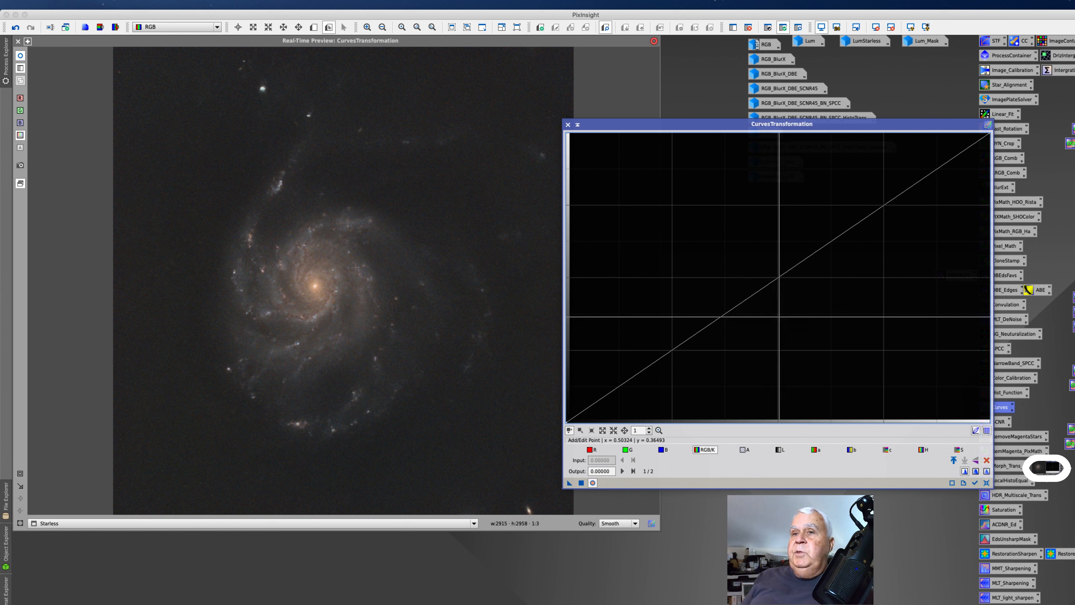
{"action": "left_click_drag", "start_coordinate": [749, 290], "coordinate": [737, 287]}
{"action": "left_click", "coordinate": [592, 482]}
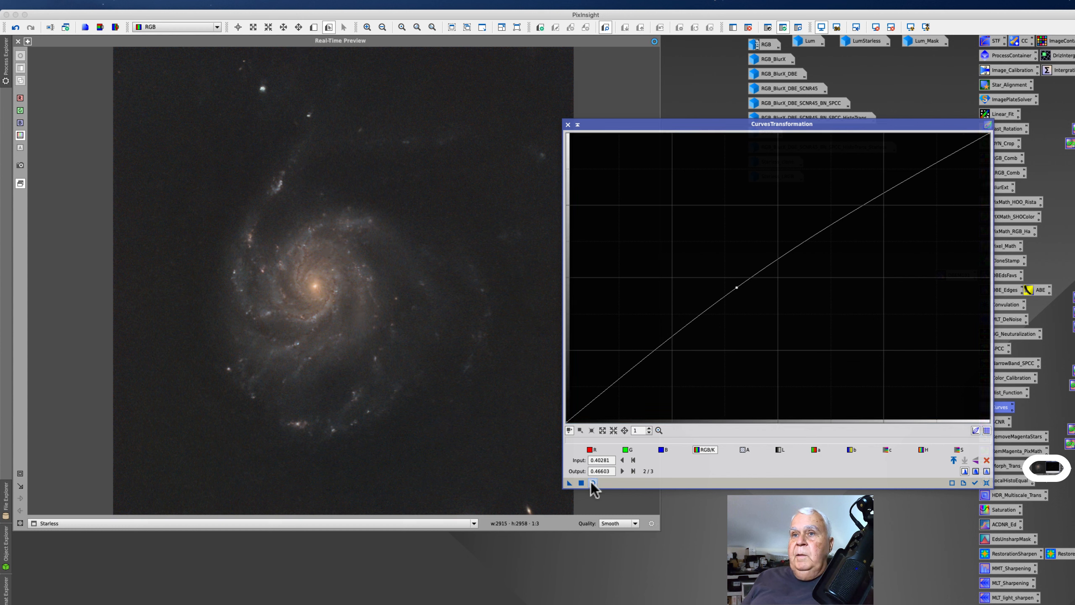
{"action": "left_click", "coordinate": [593, 483]}
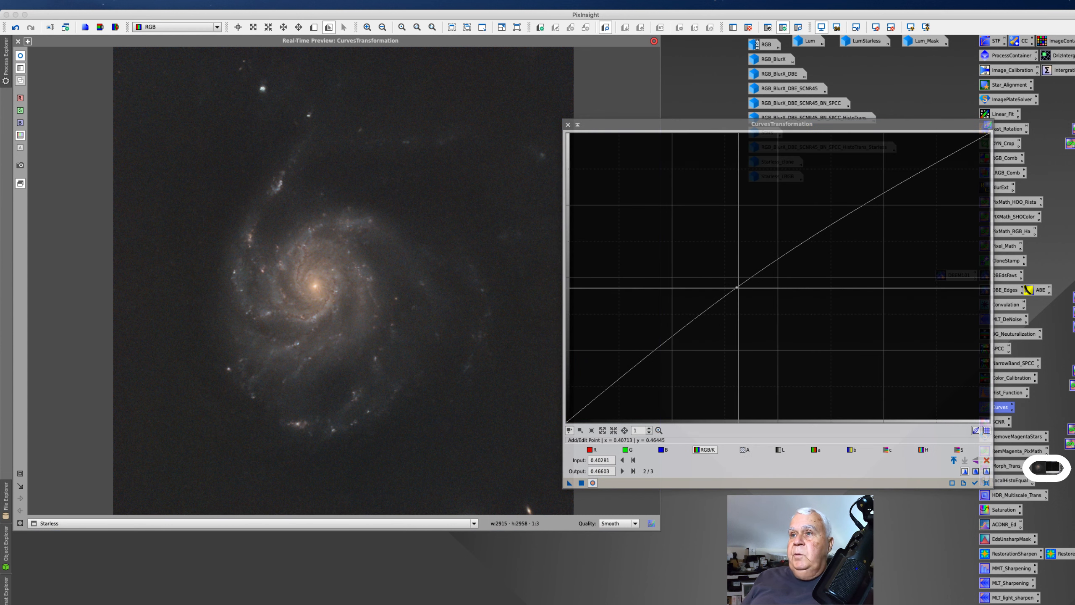
{"action": "left_click", "coordinate": [745, 290]}
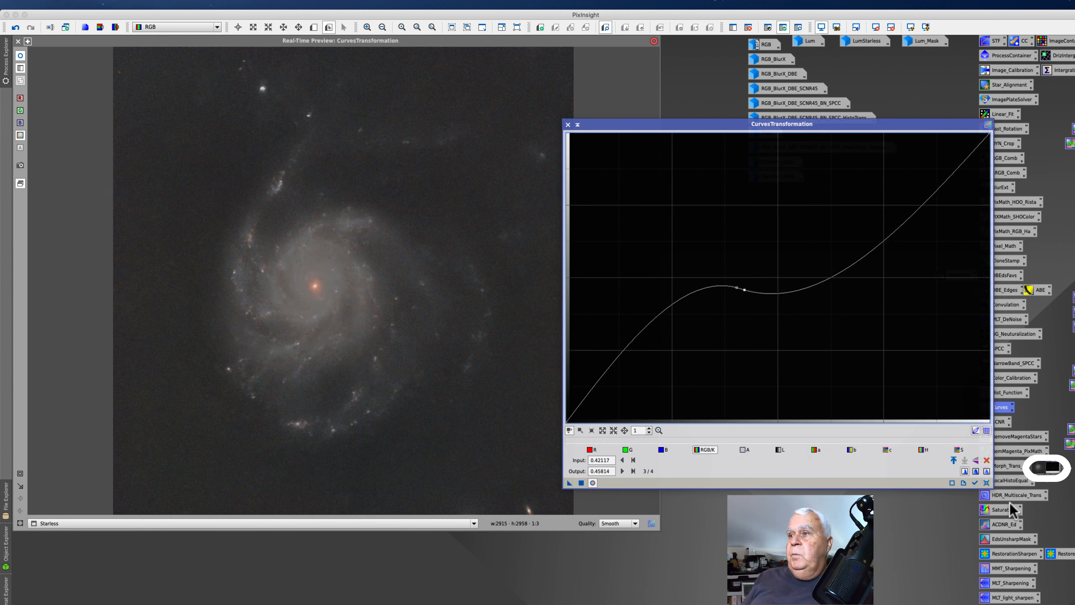
{"action": "left_click", "coordinate": [986, 482]}
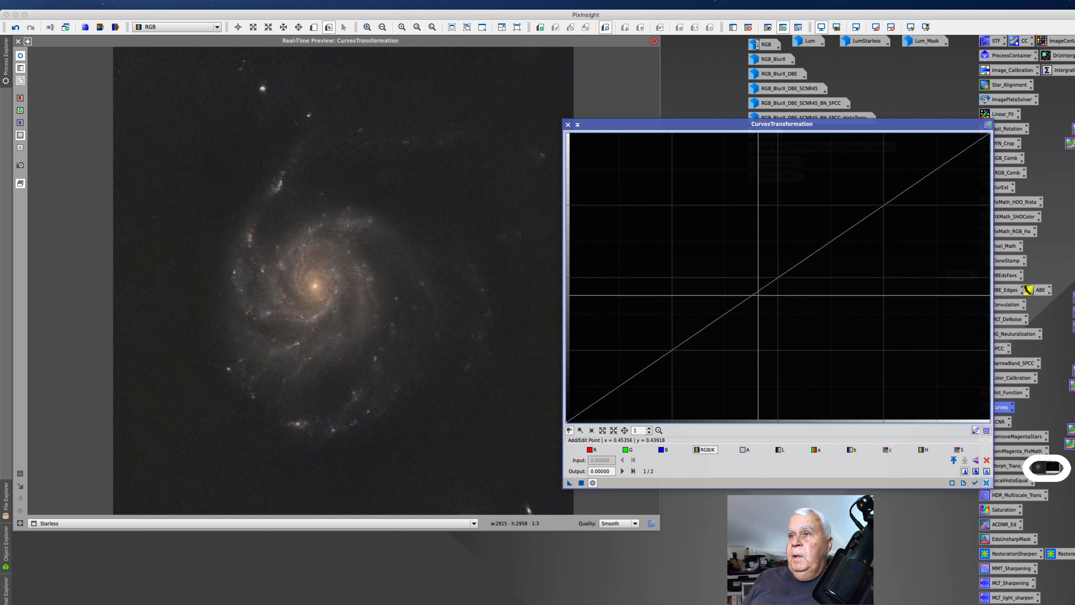
Shape an RGB/K curve through about (0.422, 0.464) and (0.030, 0.022), apply it to Starless, and reset the curve
{"action": "left_click_drag", "start_coordinate": [757, 296], "coordinate": [745, 288]}
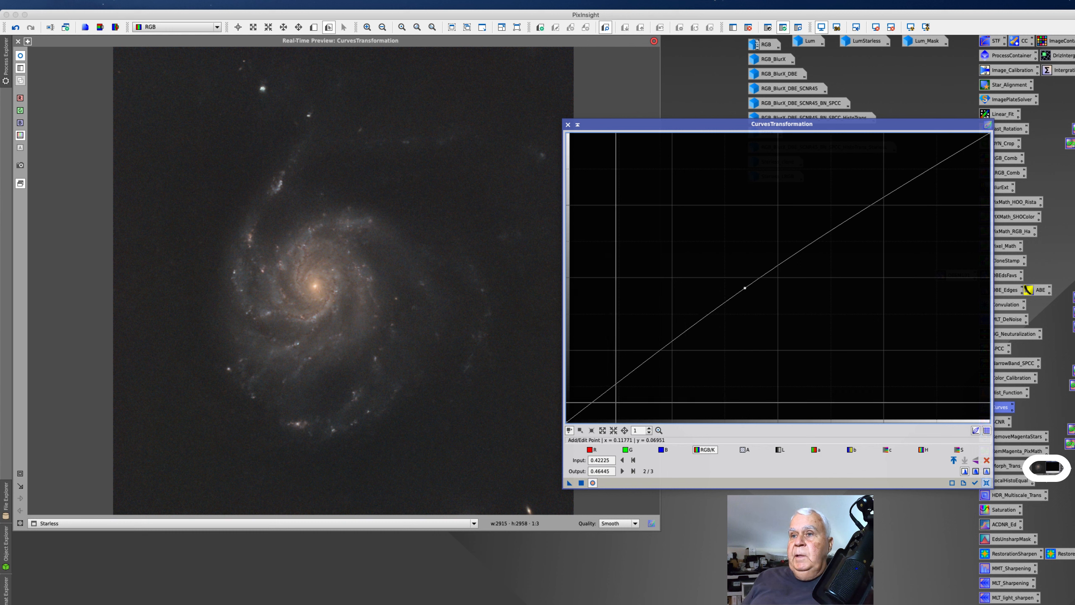
{"action": "left_click_drag", "start_coordinate": [578, 413], "coordinate": [578, 416]}
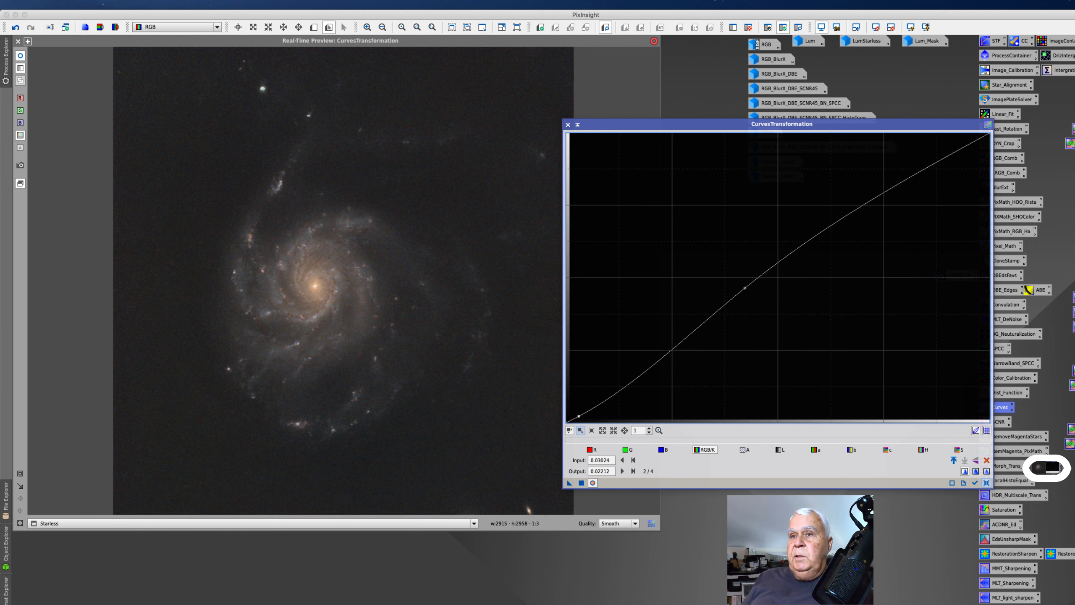
{"action": "left_click", "coordinate": [581, 482]}
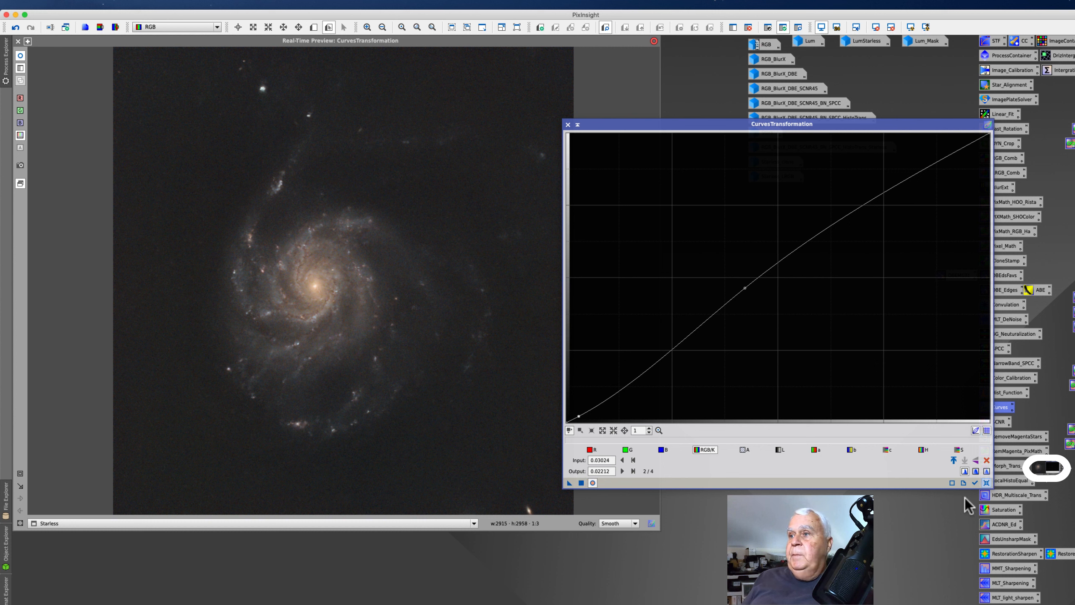
{"action": "left_click", "coordinate": [987, 482]}
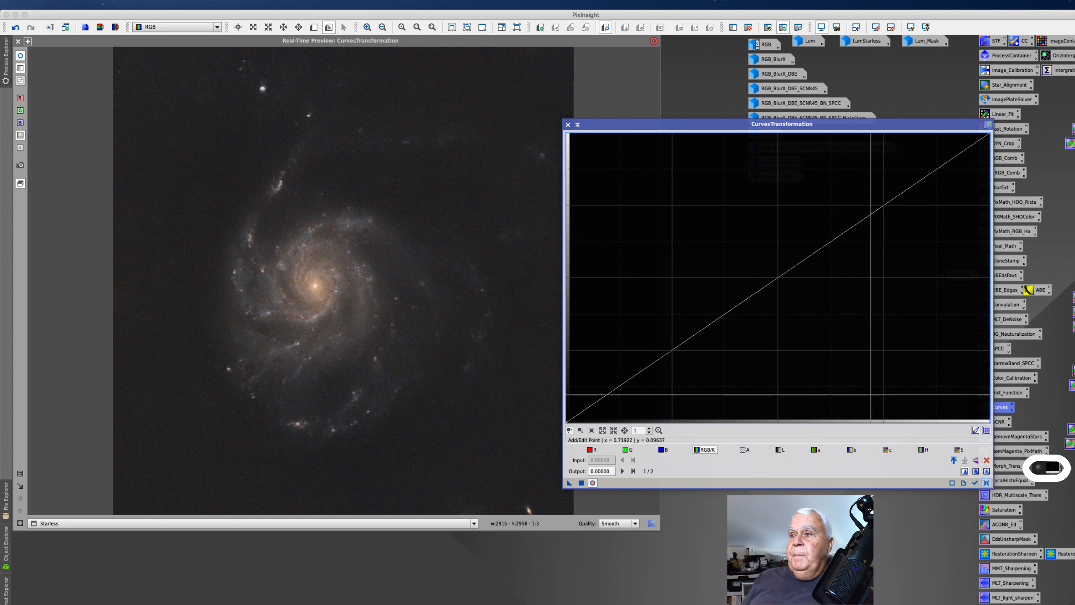
Raise the saturation curve through about (0.405, 0.453), apply it to Starless, and reset the curve
{"action": "left_click", "coordinate": [958, 449]}
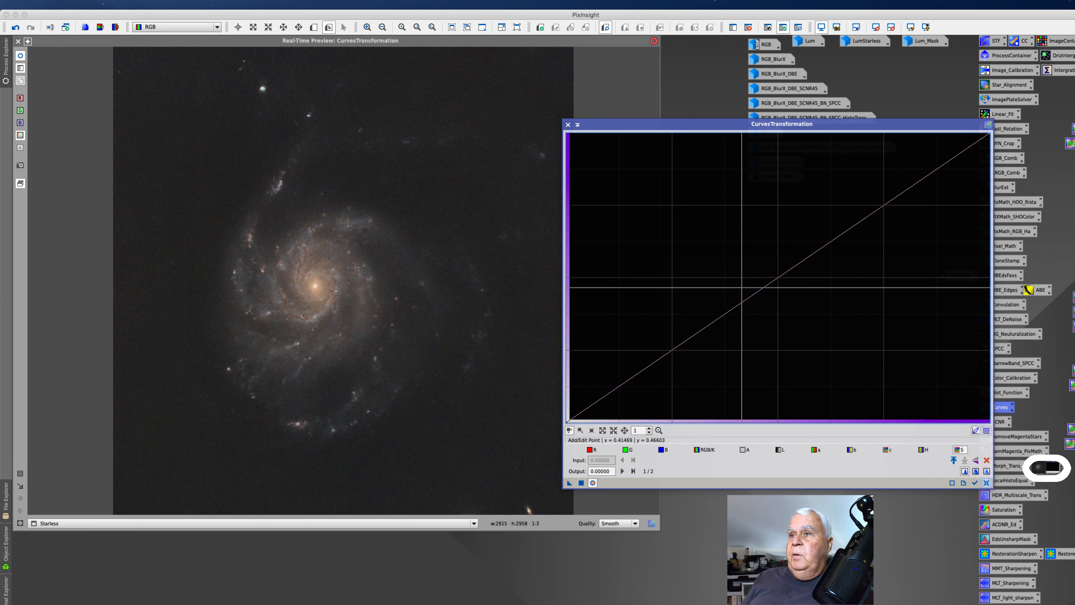
{"action": "left_click", "coordinate": [751, 297]}
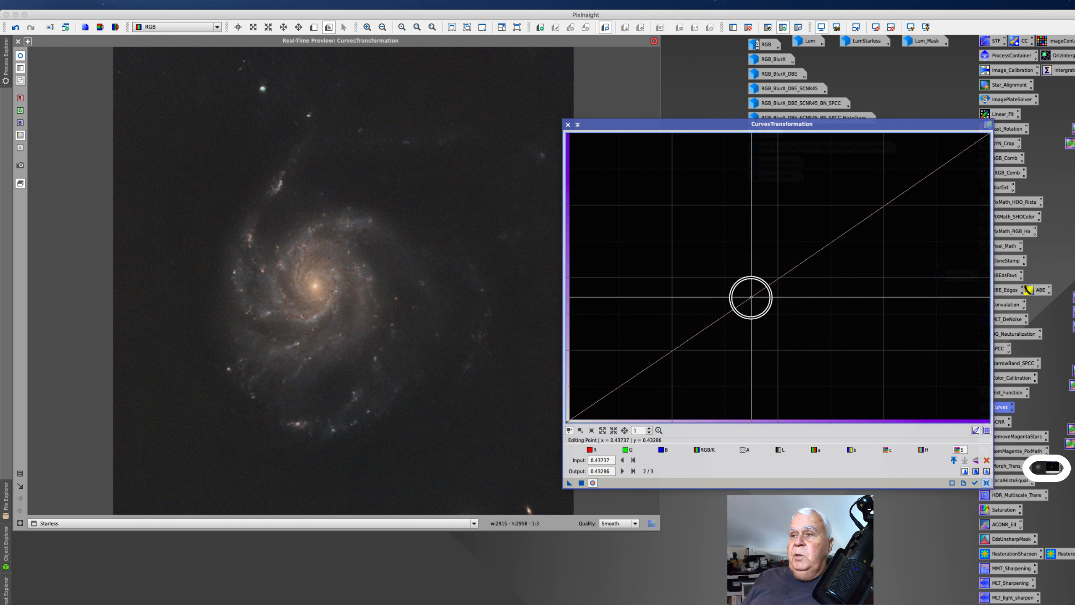
{"action": "left_click_drag", "start_coordinate": [750, 297], "coordinate": [738, 291]}
{"action": "left_click", "coordinate": [581, 482]}
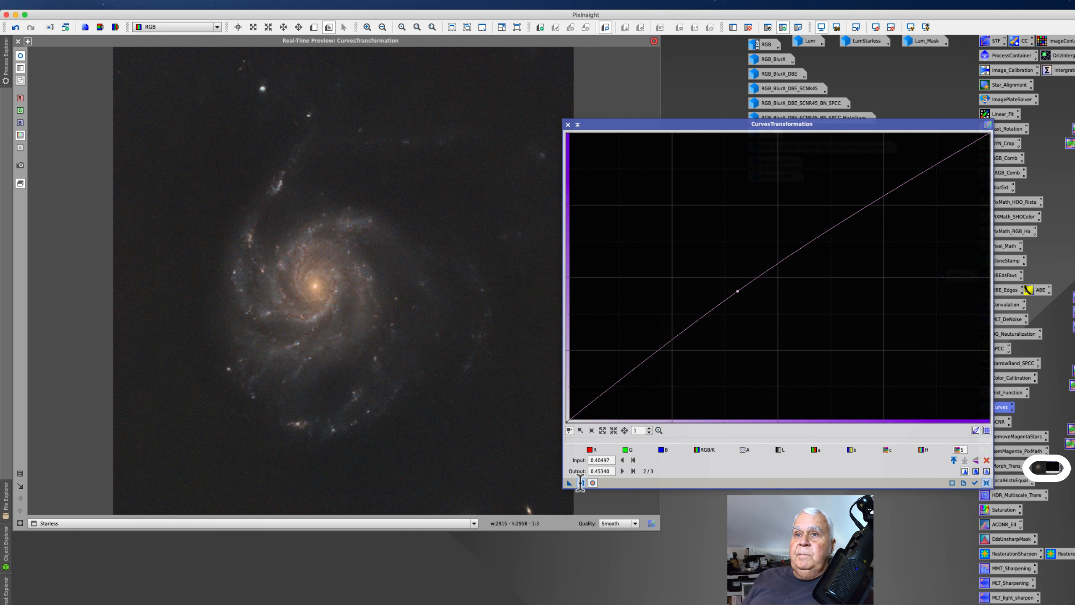
{"action": "left_click", "coordinate": [986, 483]}
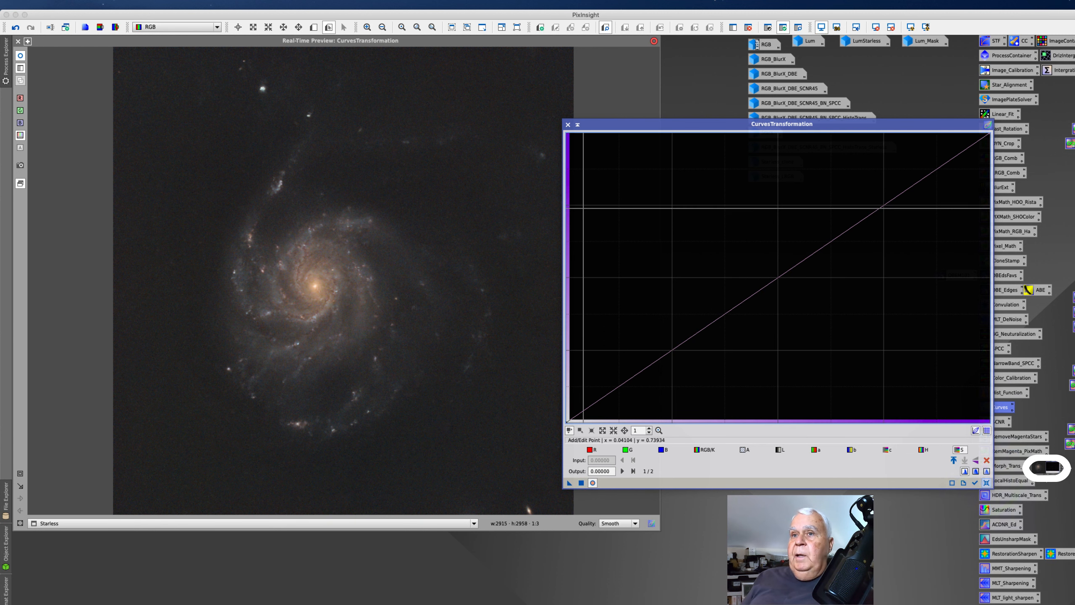
Close CurvesTransformation and the real-time preview, and examine the galaxy and background noise of Starless at close range
{"action": "left_click", "coordinate": [568, 125]}
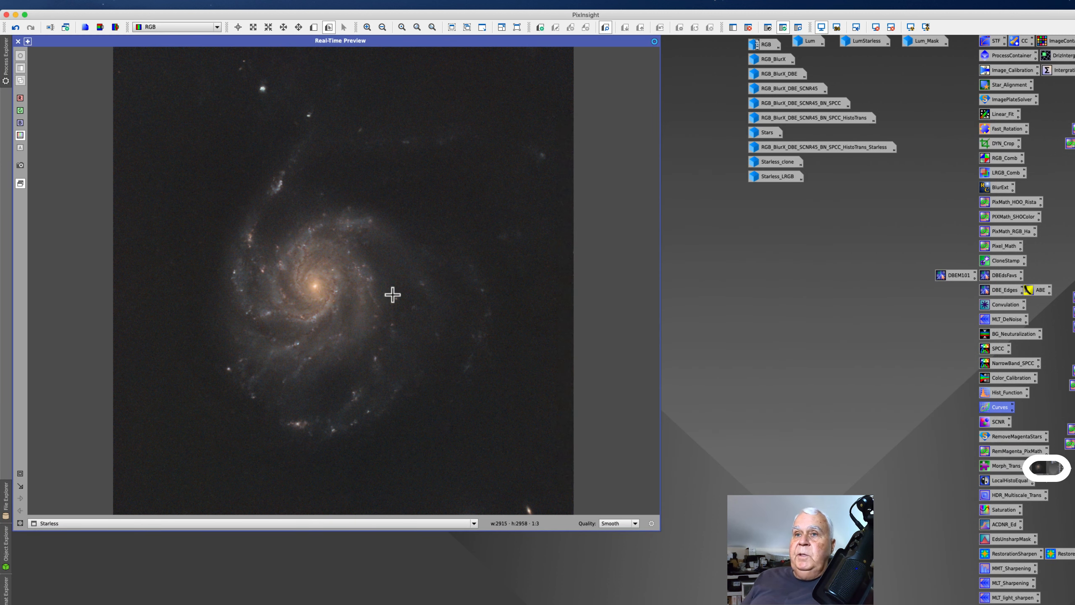
{"action": "left_click", "coordinate": [17, 42]}
{"action": "scroll", "coordinate": [302, 314], "scroll_direction": "up", "scroll_amount": 2}
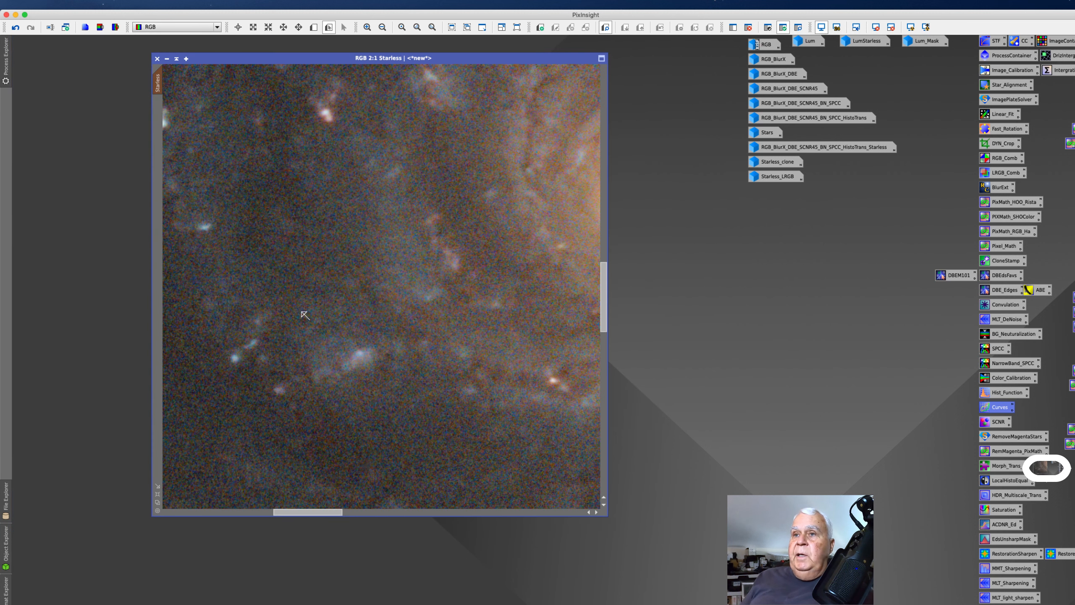
{"action": "scroll", "coordinate": [303, 315], "scroll_direction": "down", "scroll_amount": 1}
{"action": "scroll", "coordinate": [304, 315], "scroll_direction": "up", "scroll_amount": 1}
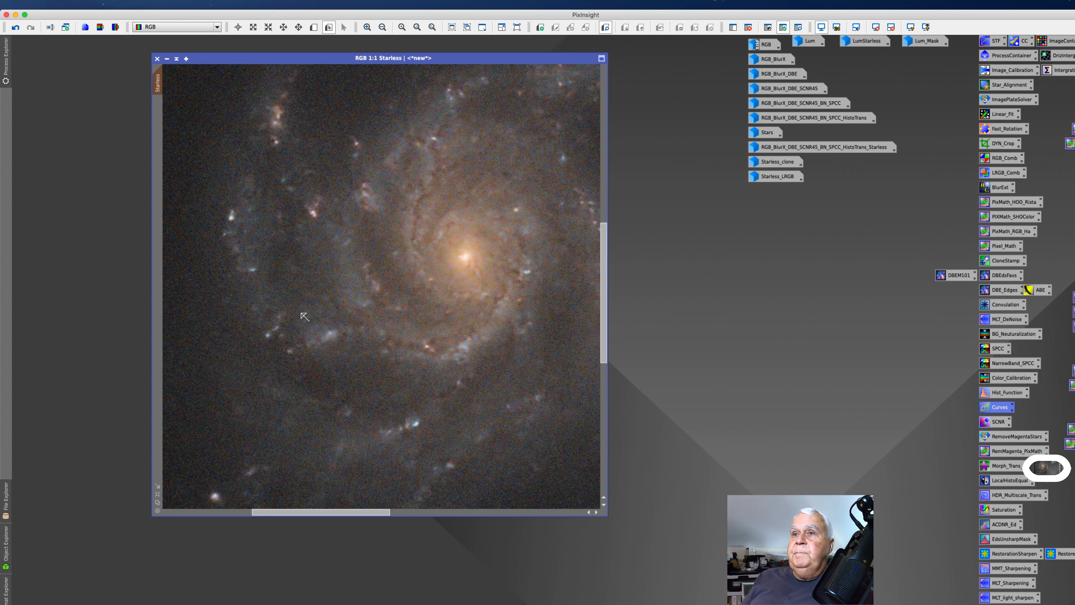
{"action": "scroll", "coordinate": [304, 316], "scroll_direction": "down", "scroll_amount": 1}
{"action": "scroll", "coordinate": [305, 316], "scroll_direction": "down", "scroll_amount": 1}
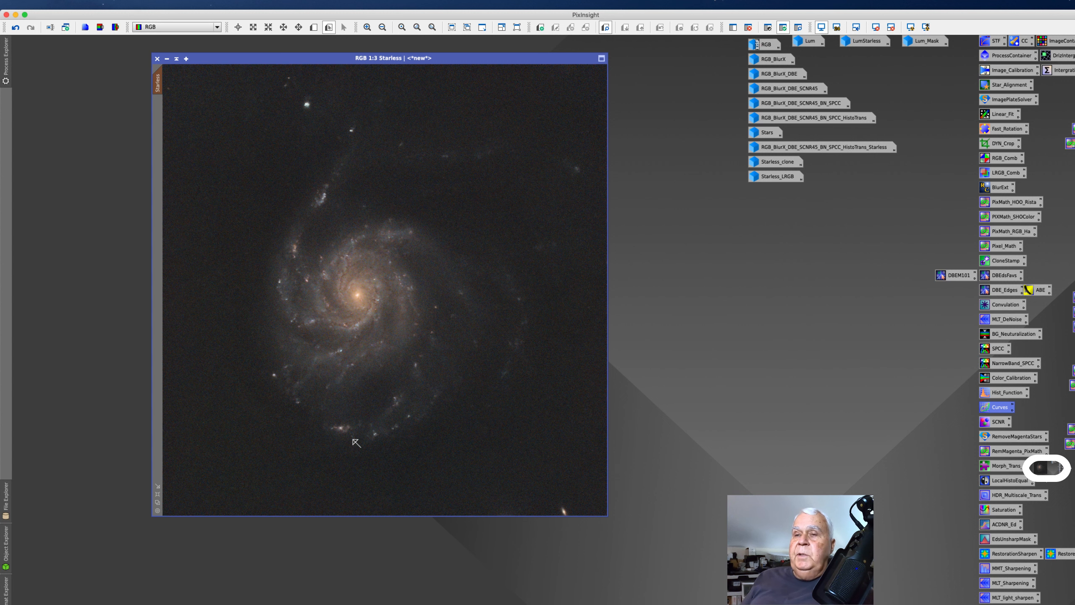
Open LocalHistogramEqualization and start a real-time preview of the Starless image, magnified to 1:1 around the galaxy core
{"action": "scroll", "coordinate": [281, 327], "scroll_direction": "up", "scroll_amount": 2}
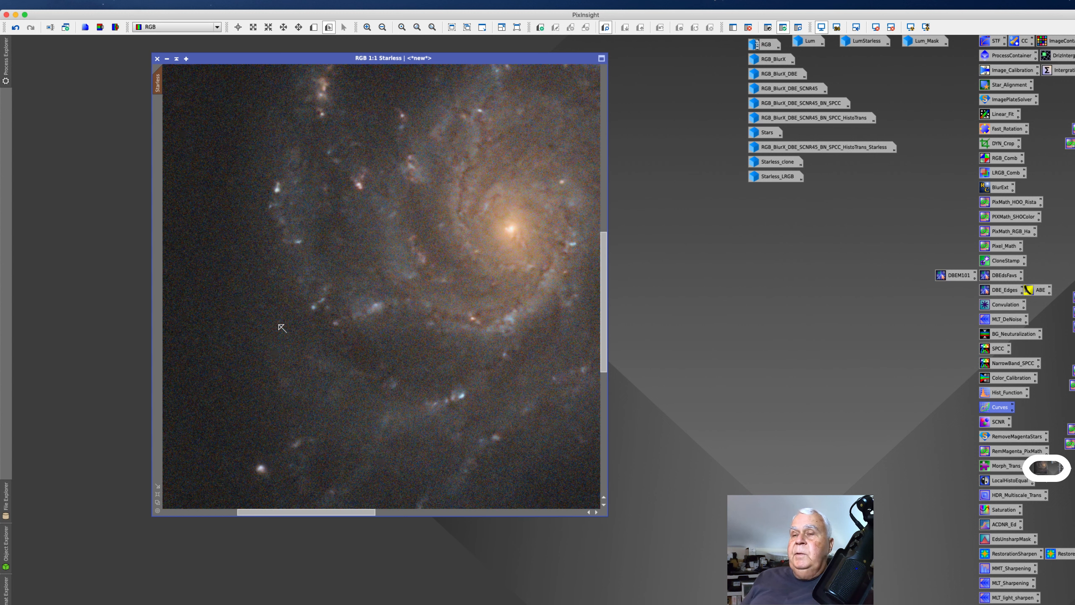
{"action": "scroll", "coordinate": [286, 329], "scroll_direction": "down", "scroll_amount": 1}
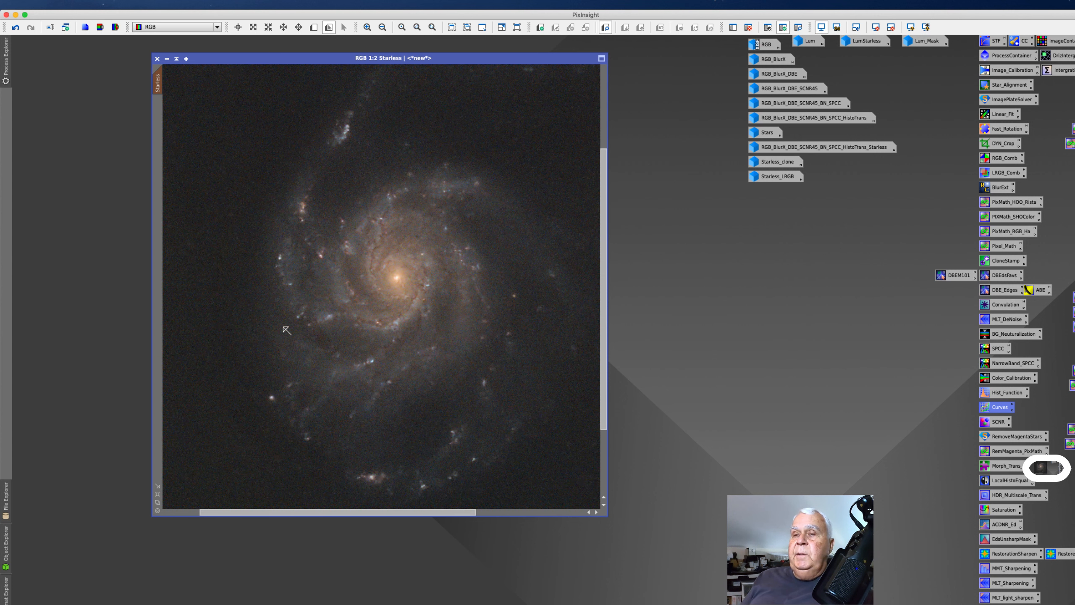
{"action": "scroll", "coordinate": [285, 329], "scroll_direction": "down", "scroll_amount": 1}
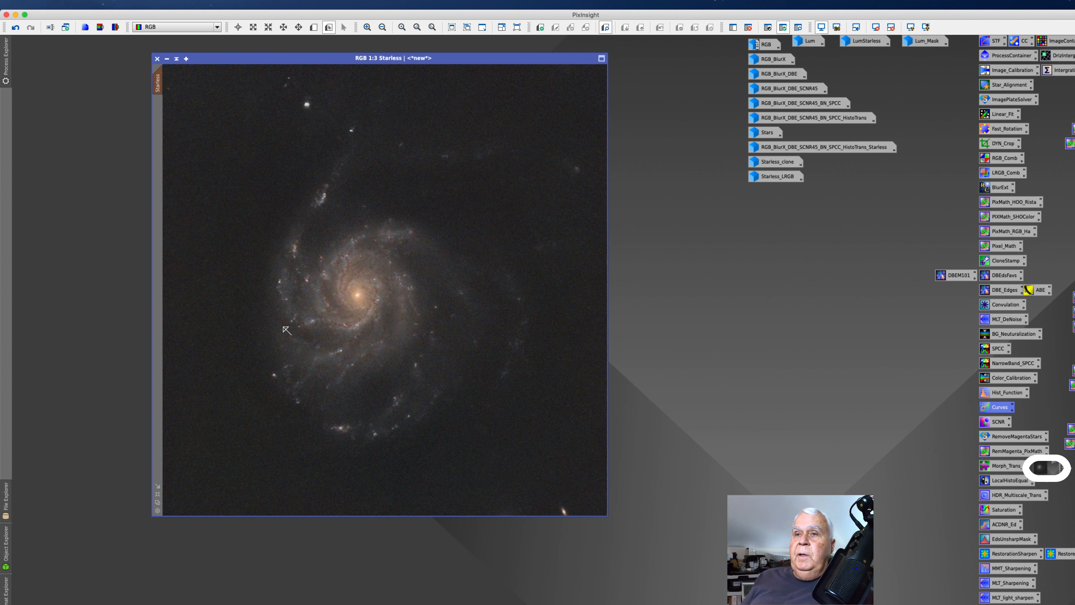
{"action": "scroll", "coordinate": [286, 330], "scroll_direction": "up", "scroll_amount": 1}
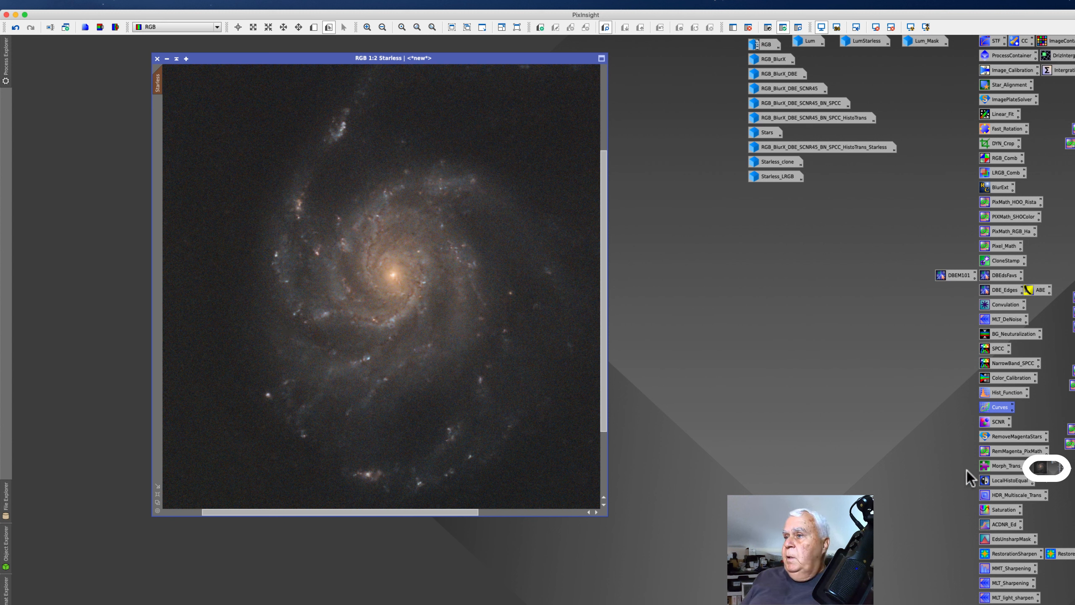
{"action": "double_click", "coordinate": [1006, 482]}
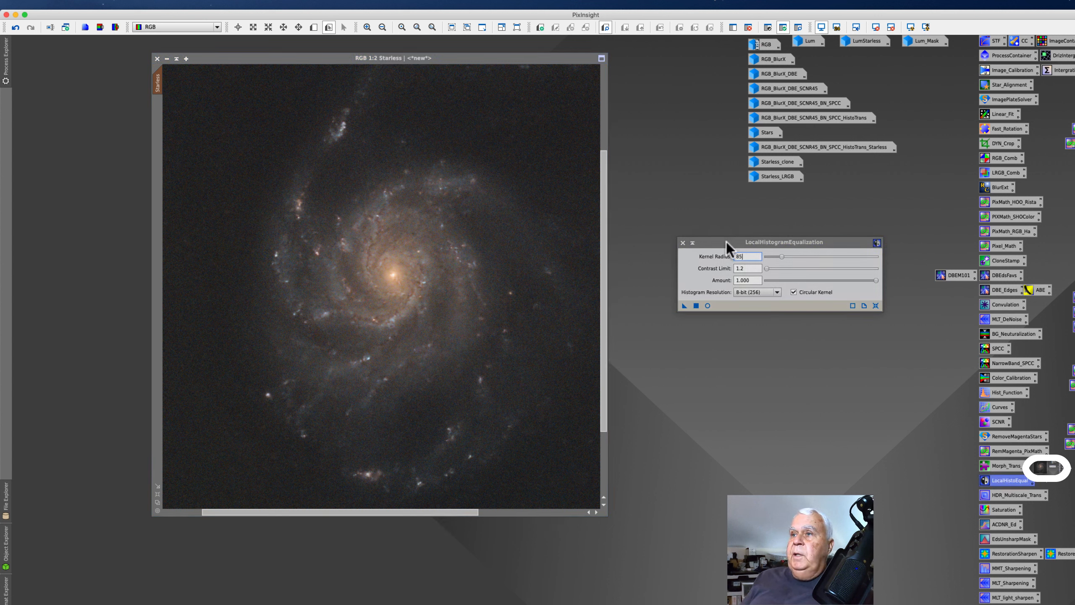
{"action": "left_click_drag", "start_coordinate": [724, 243], "coordinate": [715, 234]}
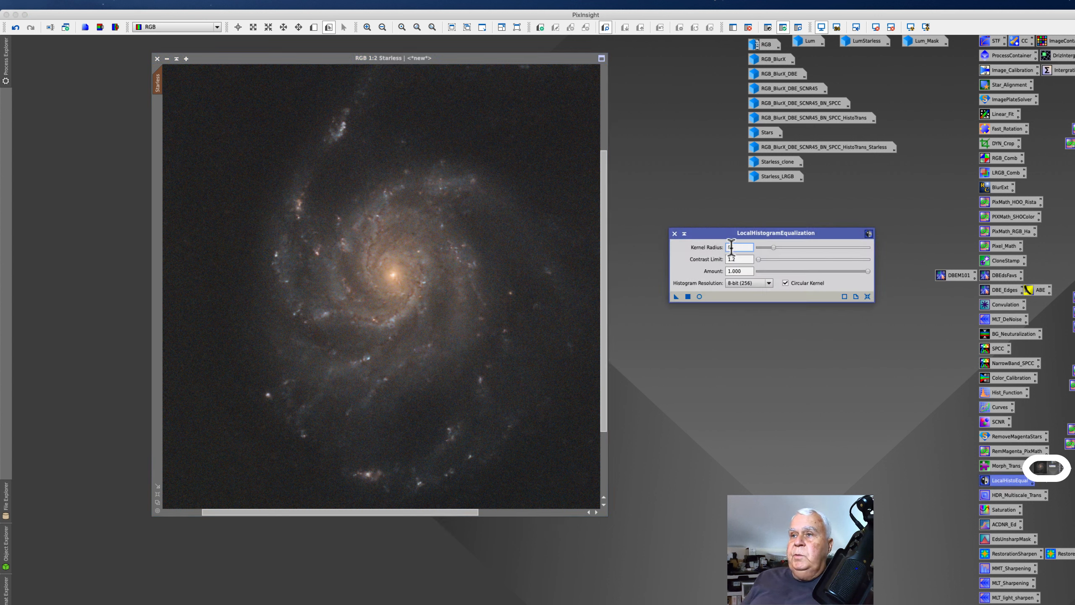
{"action": "left_click", "coordinate": [699, 296]}
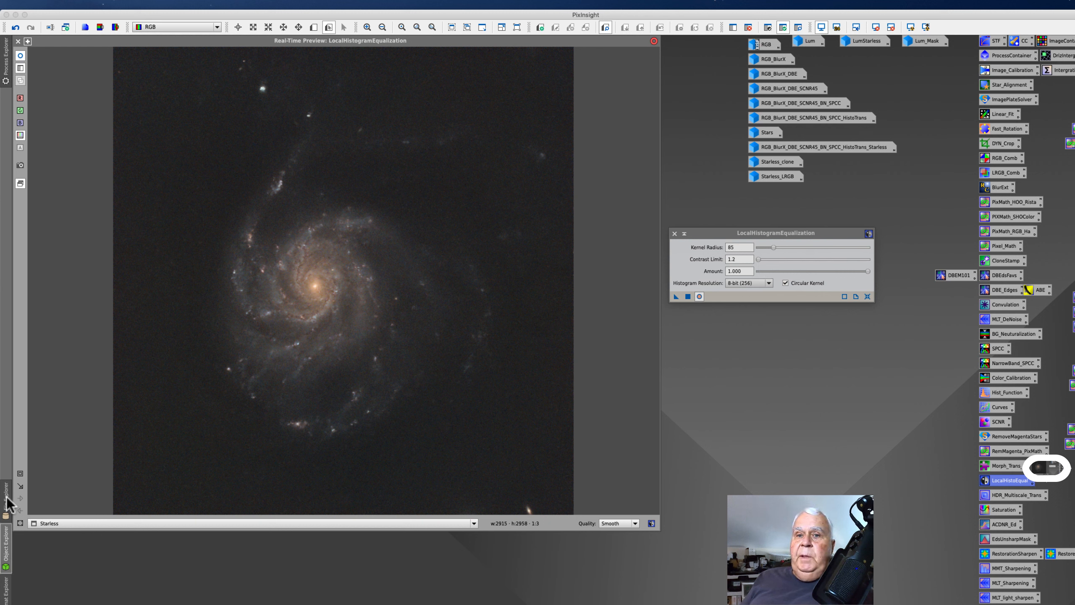
{"action": "left_click", "coordinate": [6, 546]}
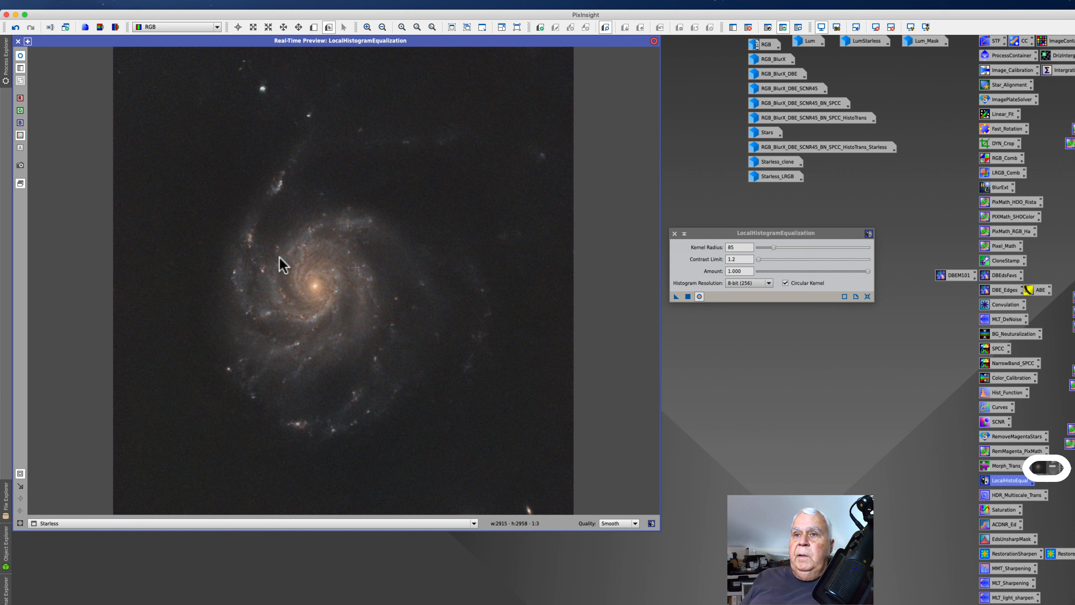
{"action": "left_click_drag", "start_coordinate": [276, 252], "coordinate": [384, 350]}
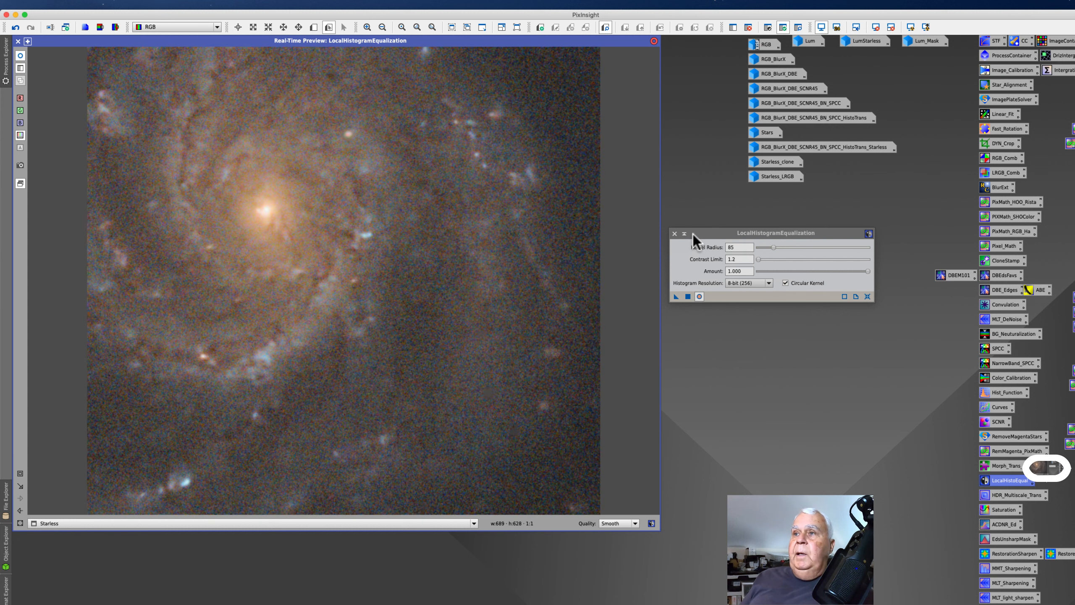
{"action": "left_click_drag", "start_coordinate": [694, 233], "coordinate": [616, 151]}
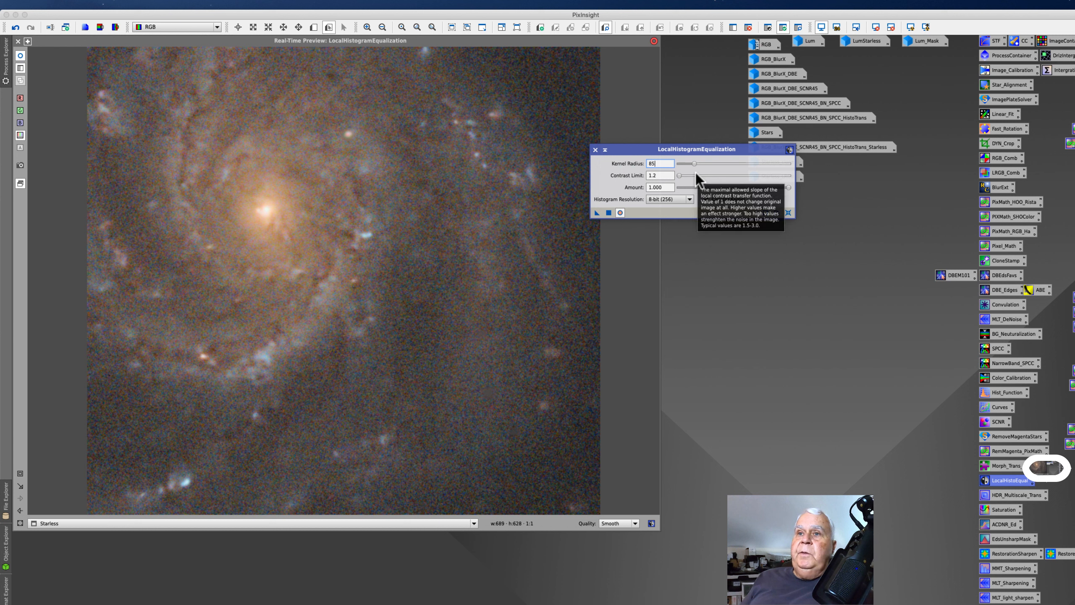
Set the LocalHistogramEqualization kernel radius to 252 and the amount to 0.600, trying several radii in the preview
{"action": "left_click_drag", "start_coordinate": [695, 163], "coordinate": [702, 163]}
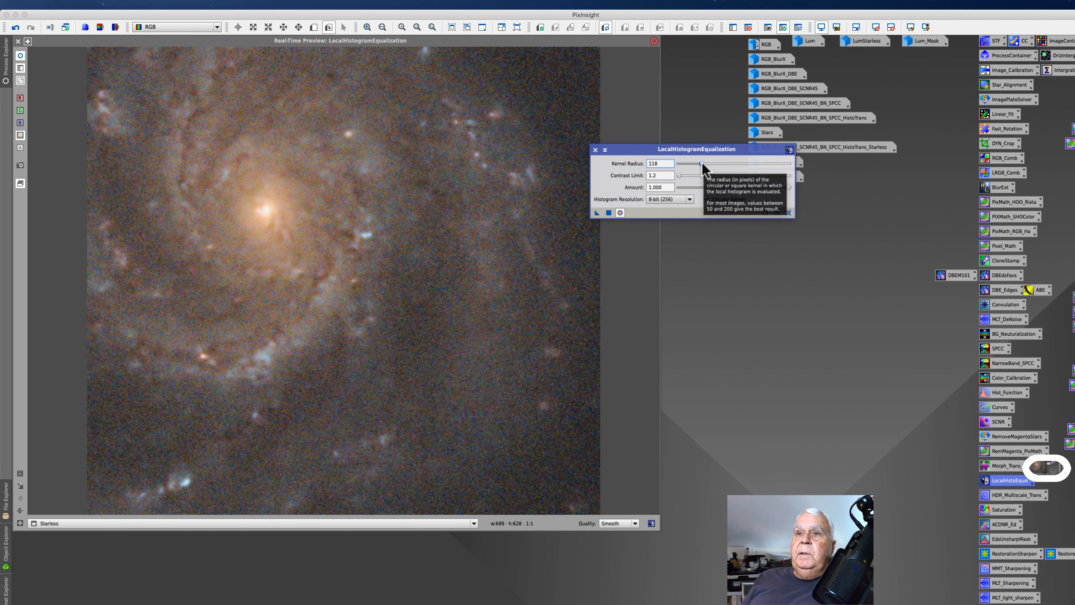
{"action": "left_click_drag", "start_coordinate": [694, 163], "coordinate": [693, 163]}
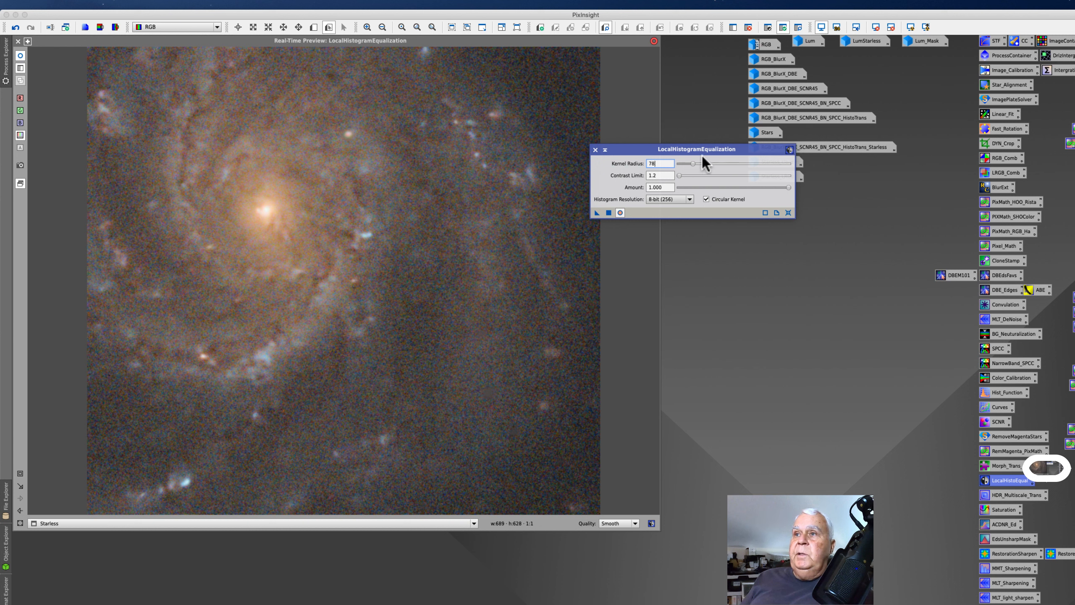
{"action": "left_click_drag", "start_coordinate": [694, 164], "coordinate": [703, 164]}
{"action": "left_click_drag", "start_coordinate": [700, 164], "coordinate": [712, 163]}
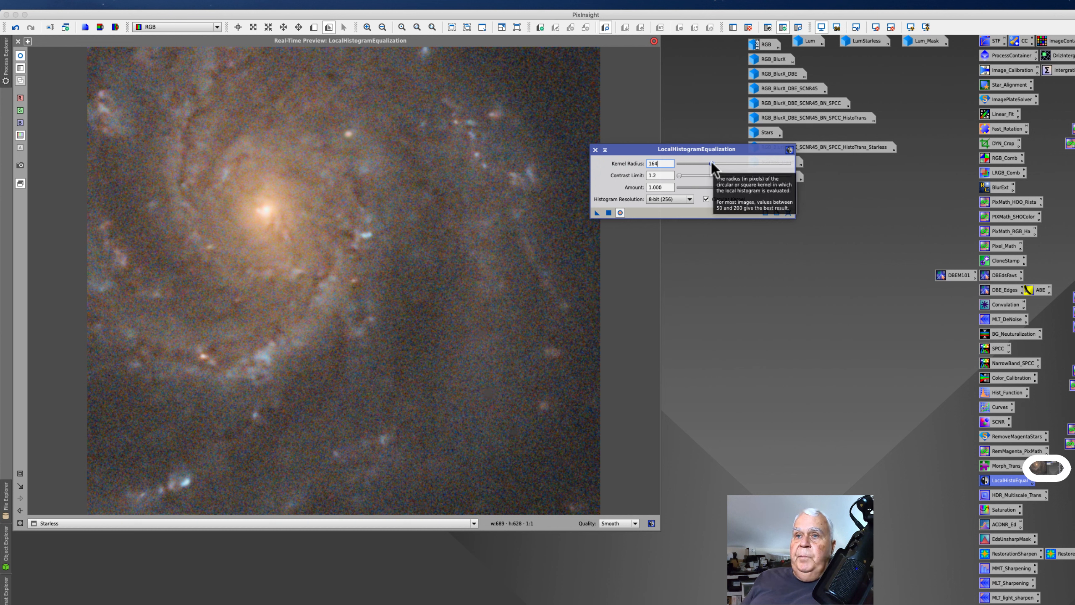
{"action": "left_click_drag", "start_coordinate": [711, 162], "coordinate": [720, 164]}
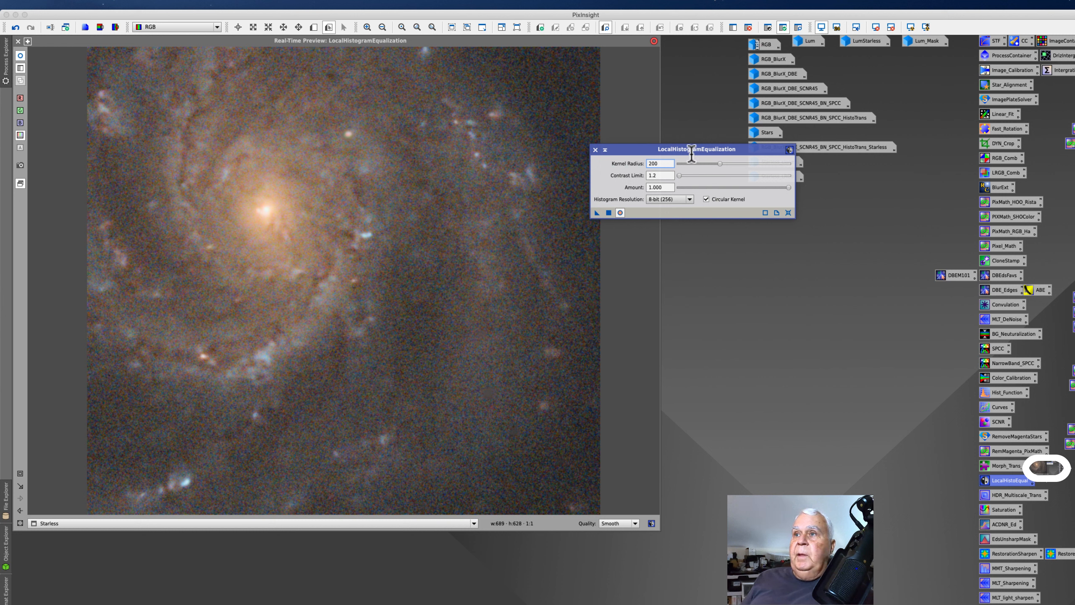
{"action": "left_click_drag", "start_coordinate": [719, 163], "coordinate": [727, 163]}
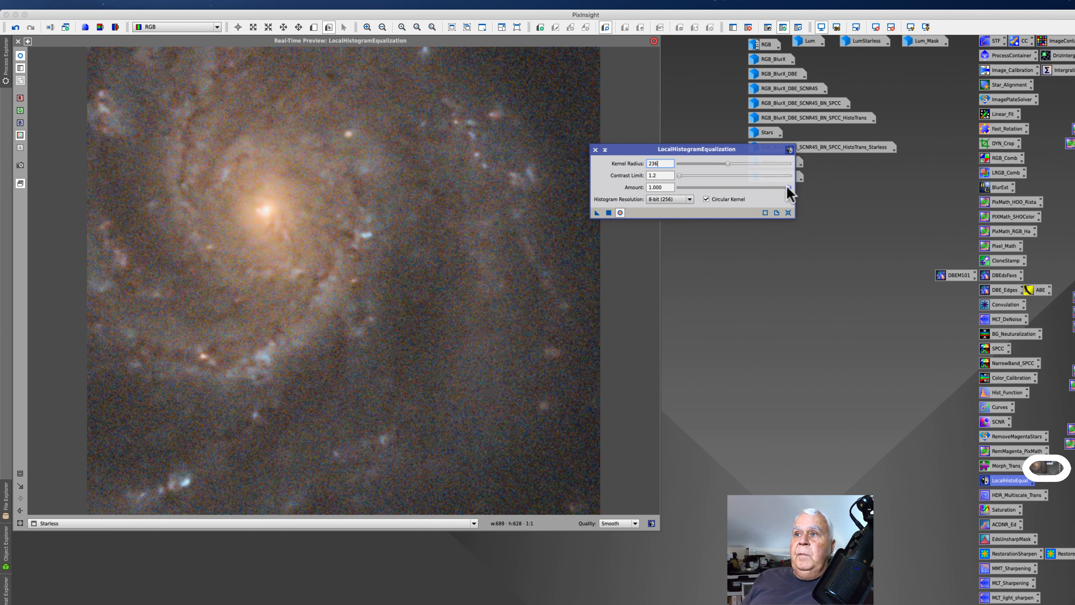
{"action": "left_click_drag", "start_coordinate": [787, 187], "coordinate": [760, 187]}
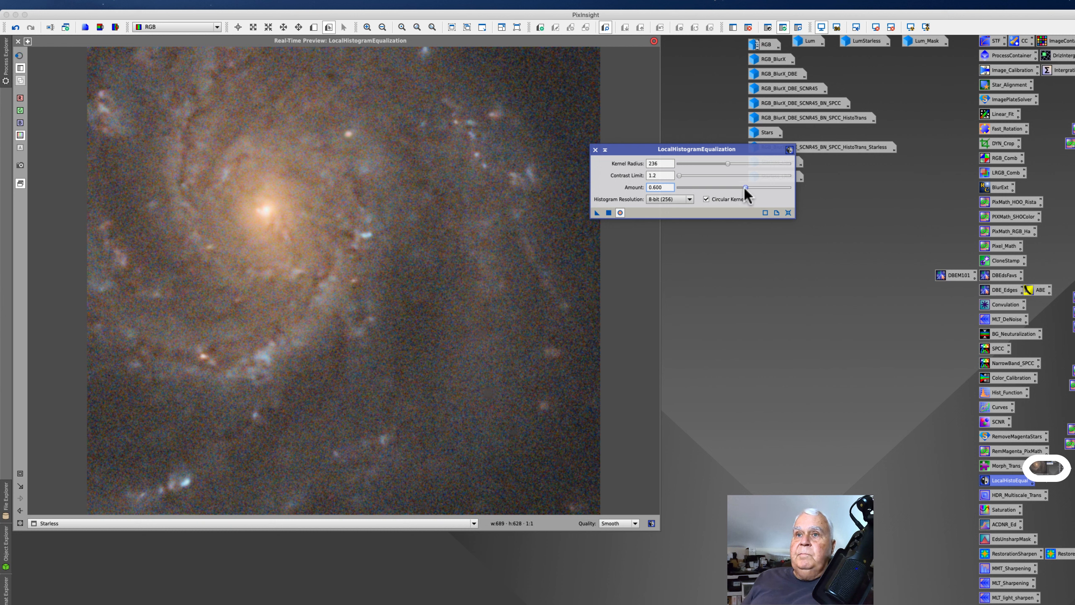
{"action": "left_click_drag", "start_coordinate": [726, 163], "coordinate": [730, 164]}
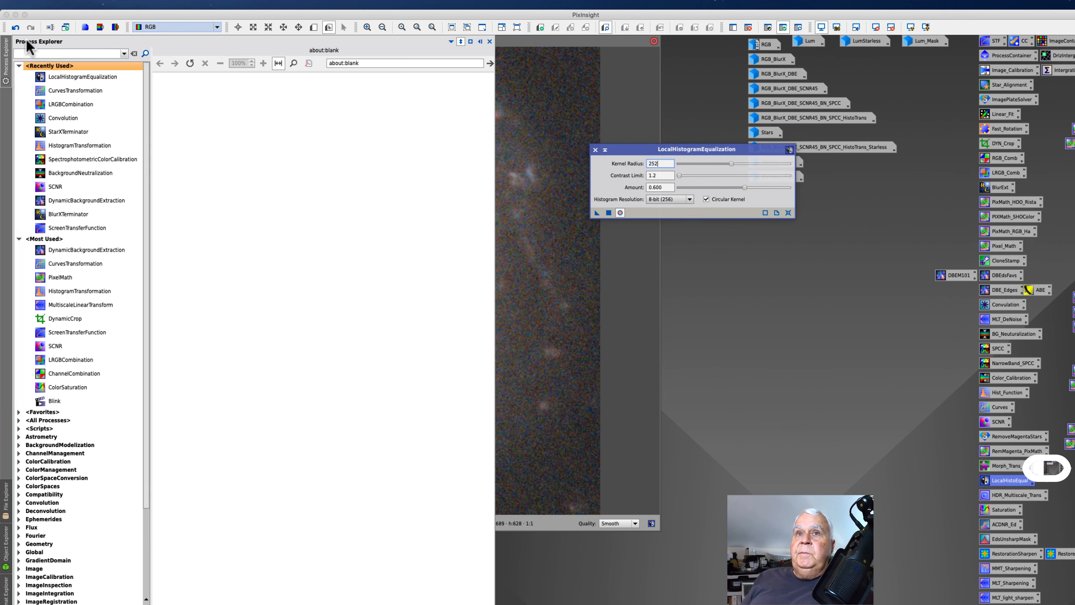
Close the real-time preview and move the LocalHistogramEqualization dialog clear of the Starless image
{"action": "left_click", "coordinate": [25, 40]}
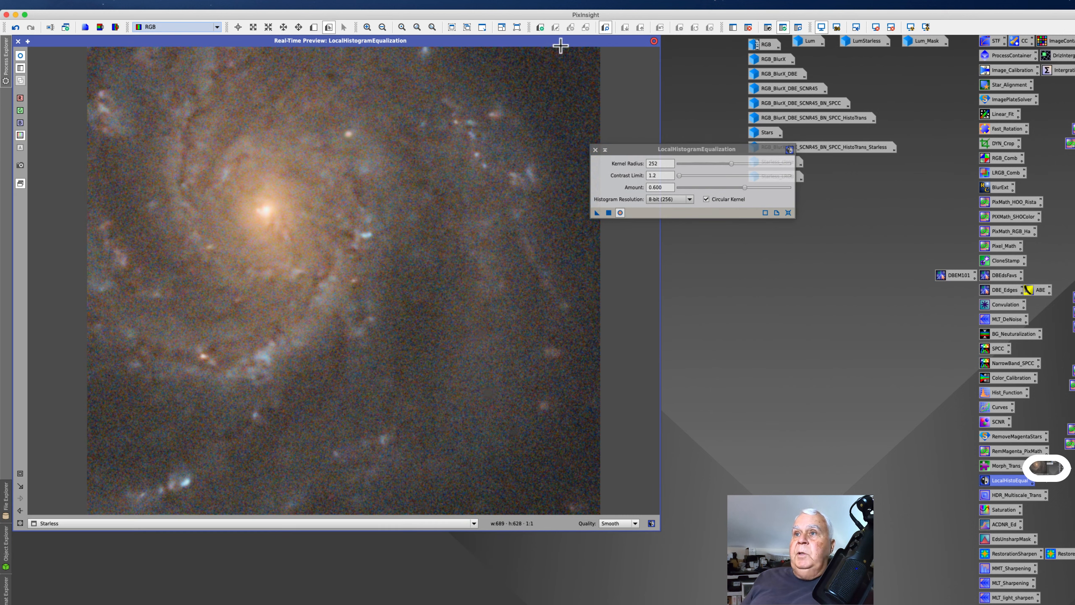
{"action": "left_click_drag", "start_coordinate": [552, 40], "coordinate": [593, 57]}
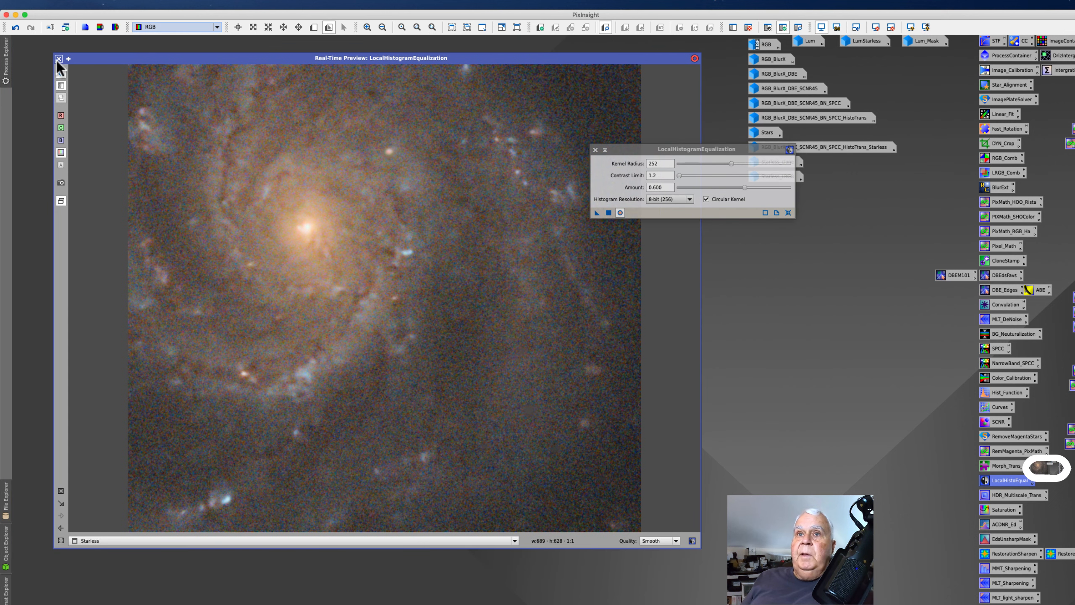
{"action": "left_click", "coordinate": [59, 58]}
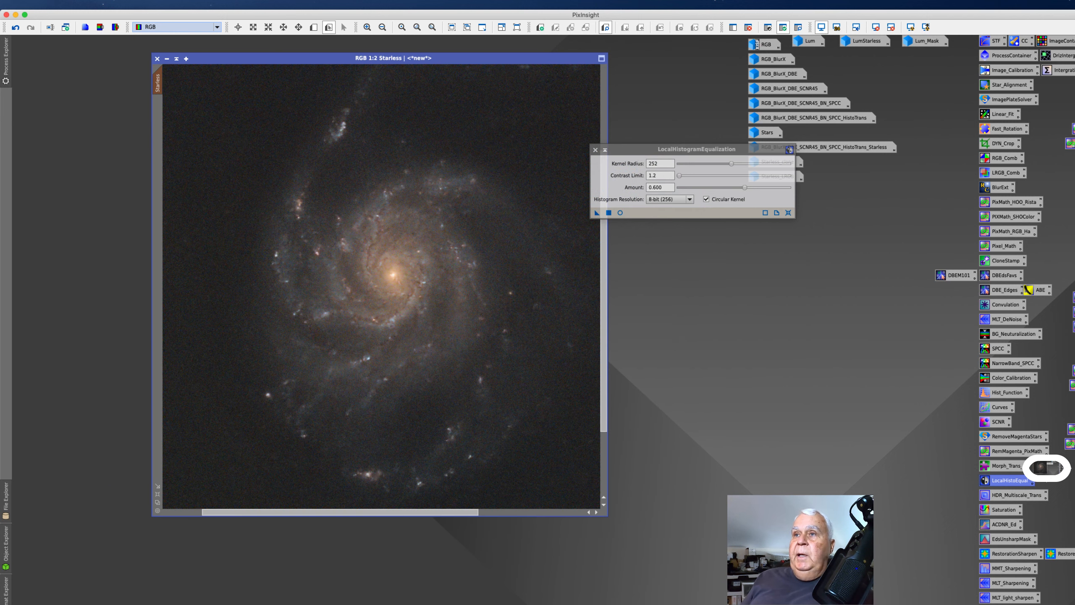
{"action": "left_click_drag", "start_coordinate": [636, 149], "coordinate": [678, 174]}
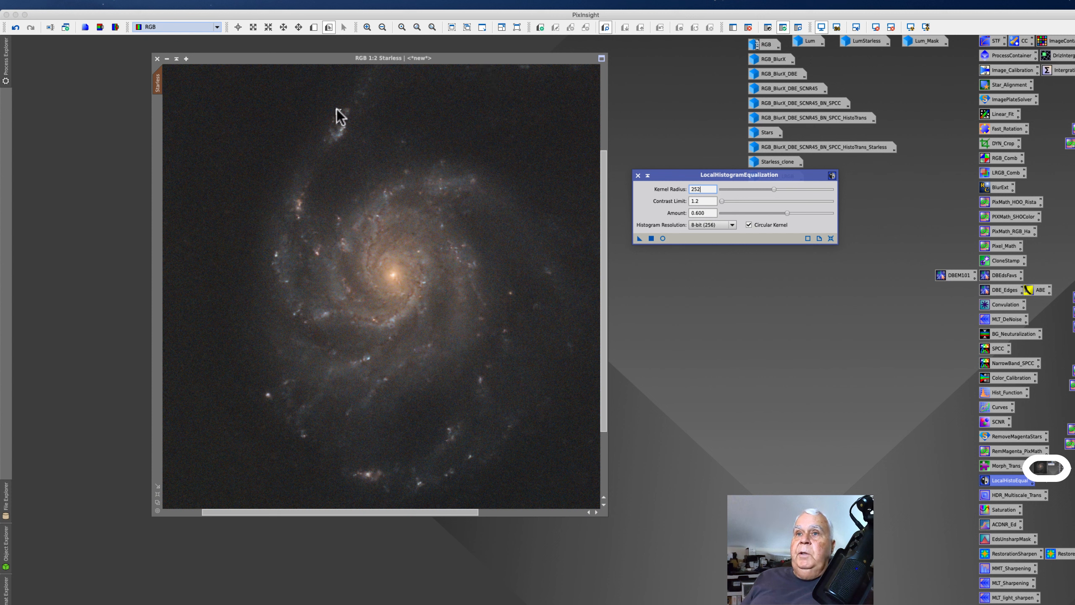
Duplicate the Starless image as a backup of its current state
{"action": "right_click", "coordinate": [149, 83]}
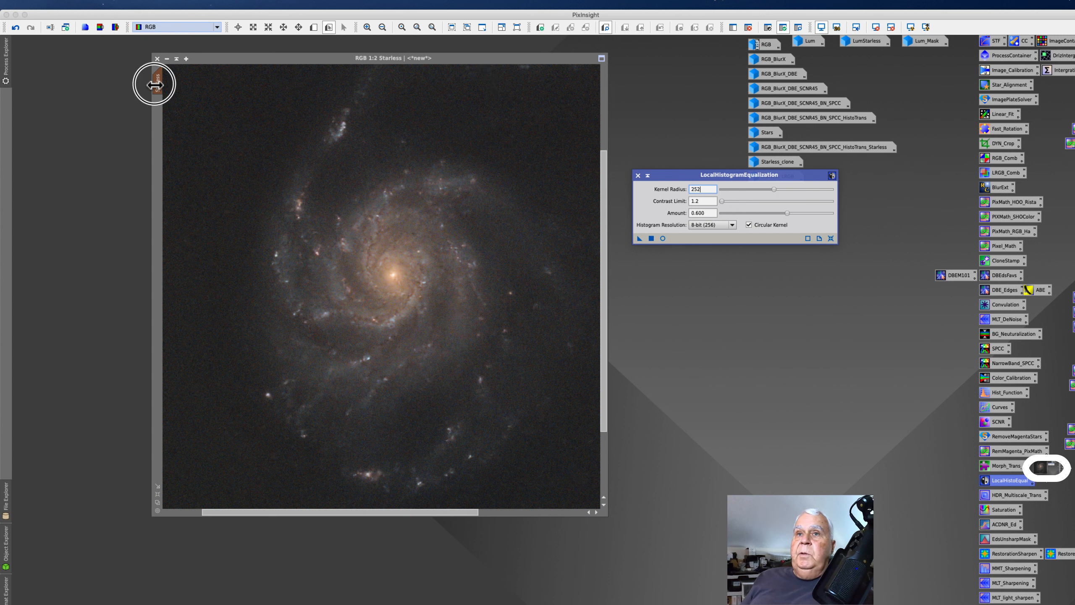
{"action": "left_click", "coordinate": [155, 73]}
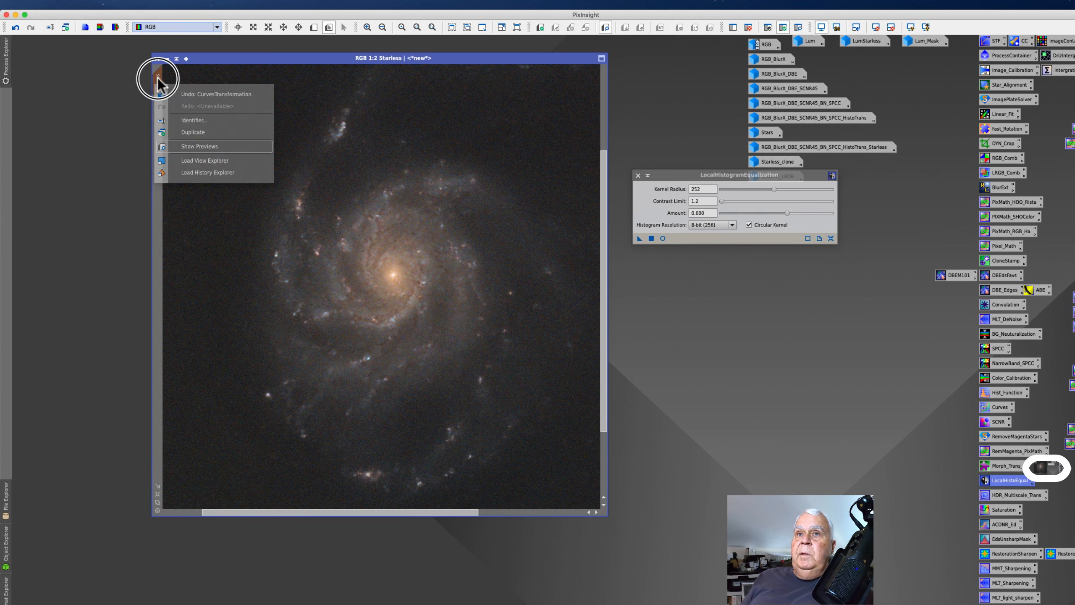
{"action": "left_click_drag", "start_coordinate": [149, 96], "coordinate": [98, 145]}
{"action": "right_click", "coordinate": [97, 158]}
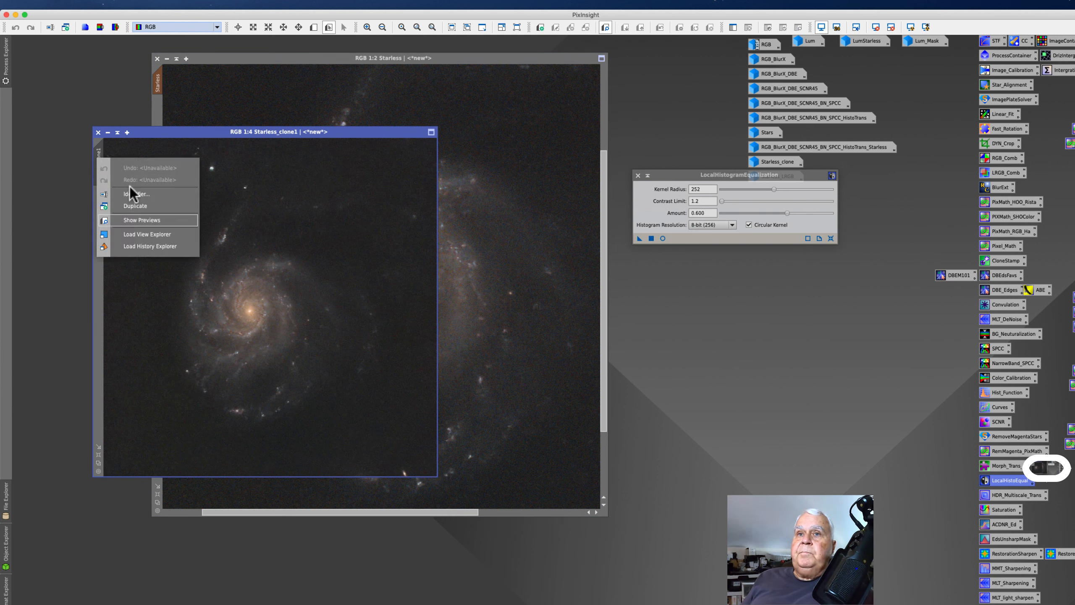
{"action": "left_click", "coordinate": [141, 195]}
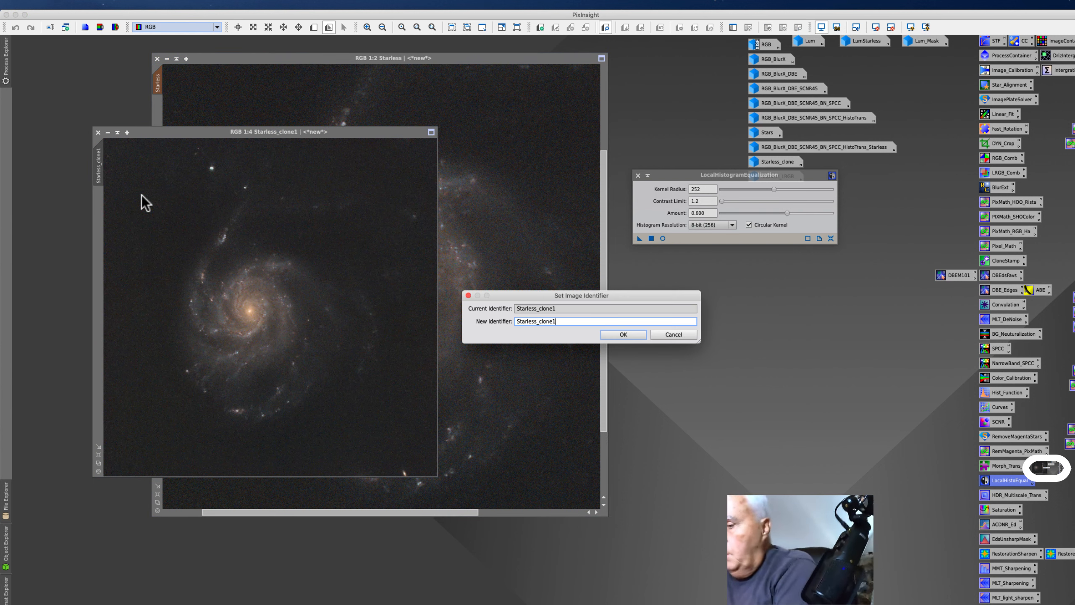
{"action": "key", "text": "BackSpace"}
{"action": "key", "text": "BackSpace"}
{"action": "key", "text": "BackSpace"}
{"action": "key", "text": "BackSpace"}
{"action": "key", "text": "BackSpace"}
{"action": "key", "text": "BackSpace"}
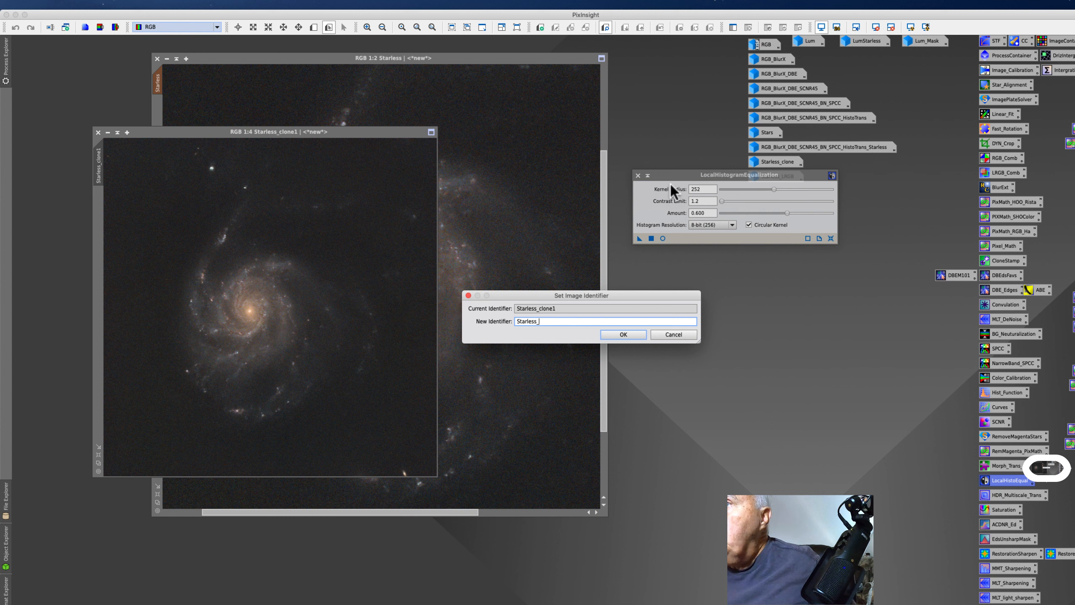
{"action": "left_click", "coordinate": [675, 335]}
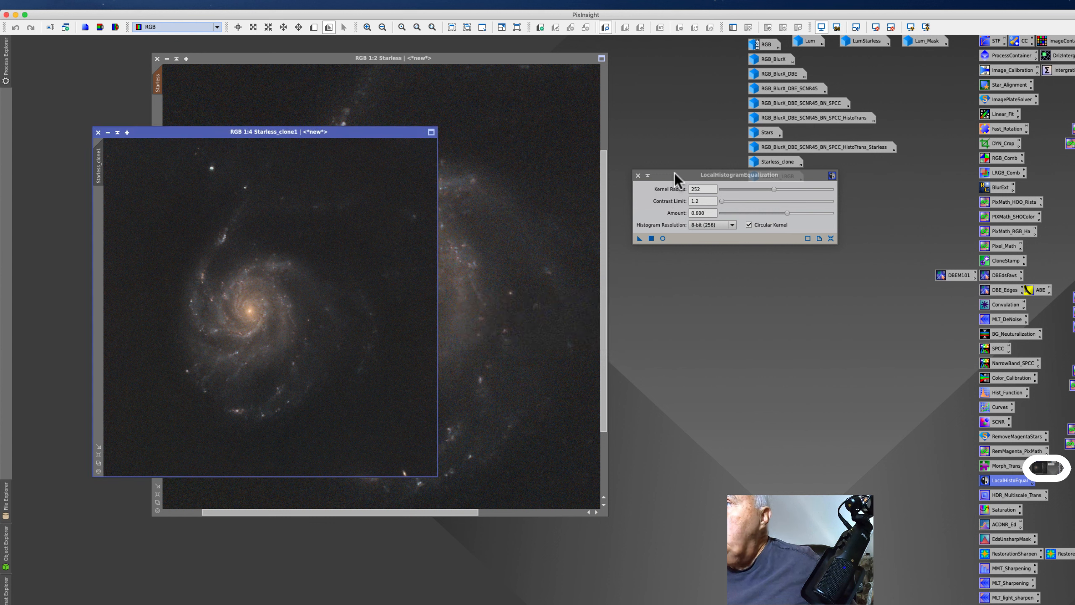
Rename the duplicate as Starless_LRGB_CurvesSat, then minimize it and place its icon directly below Starless_LRGB
{"action": "left_click_drag", "start_coordinate": [675, 178], "coordinate": [717, 255]}
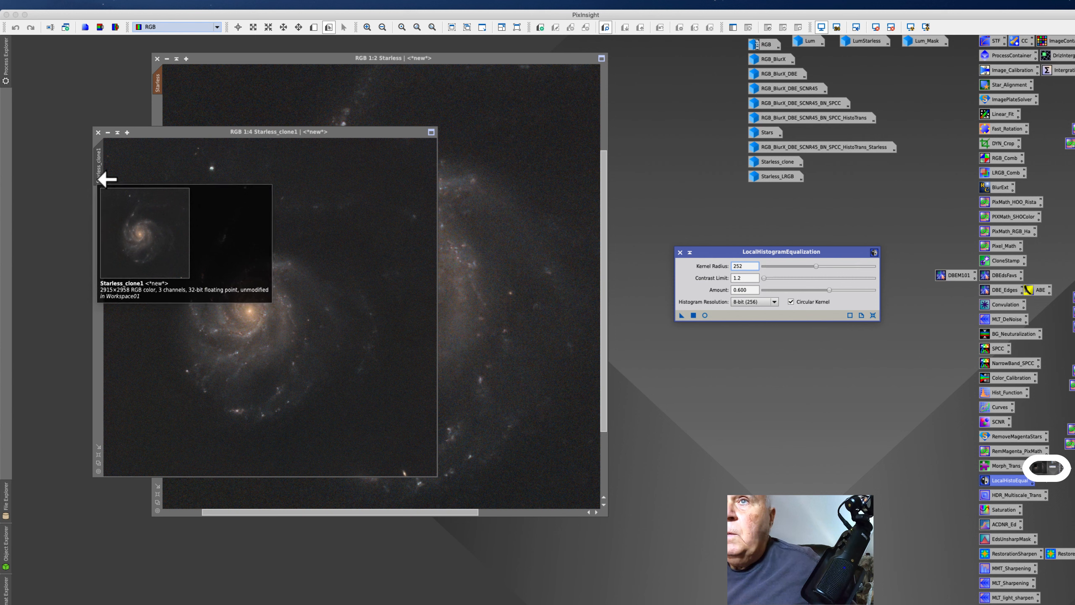
{"action": "right_click", "coordinate": [100, 180]}
{"action": "left_click", "coordinate": [114, 210]}
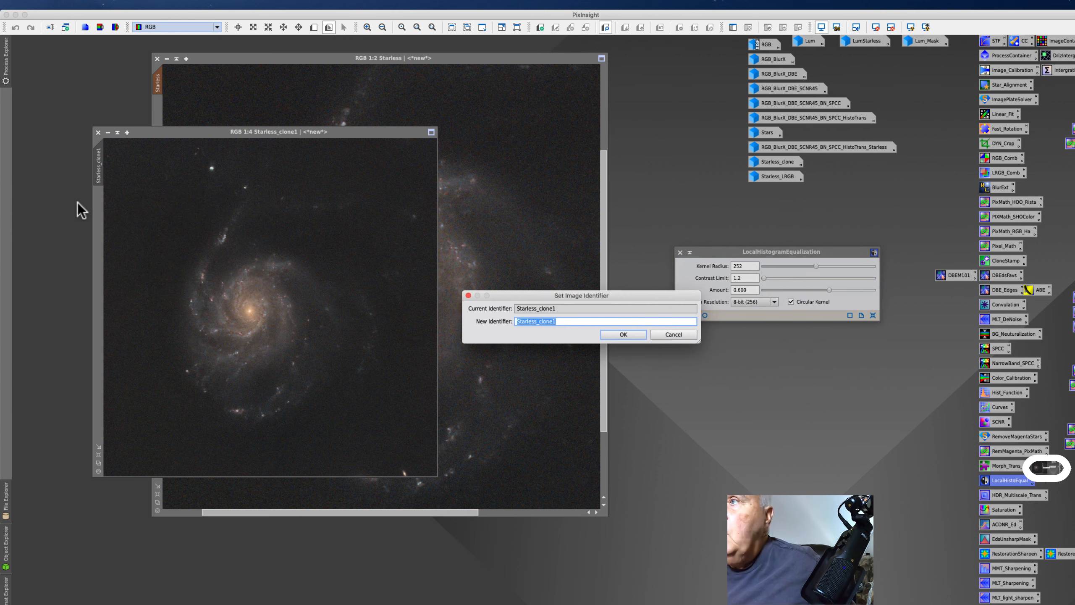
{"action": "key", "text": "Right"}
{"action": "key", "text": "BackSpace"}
{"action": "key", "text": "BackSpace"}
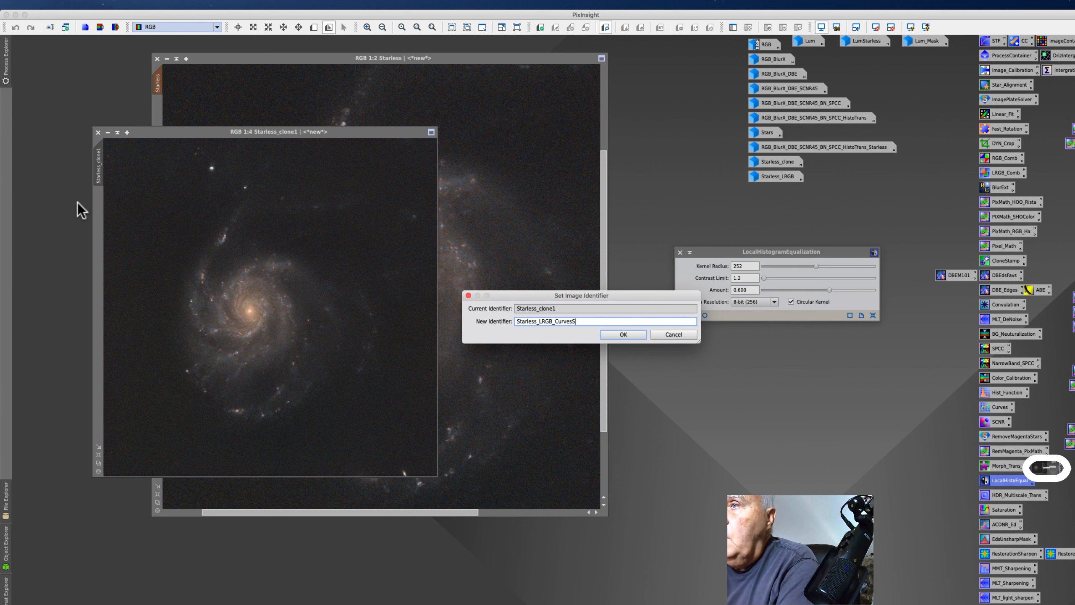
{"action": "type", "text": "at"}
{"action": "key", "text": "Return"}
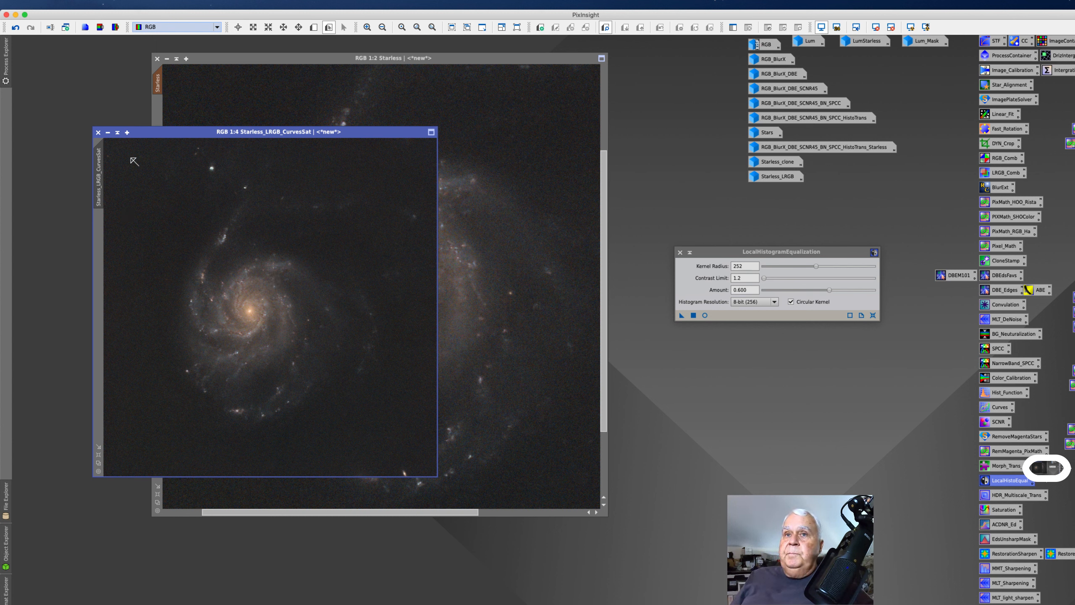
{"action": "left_click", "coordinate": [108, 133]}
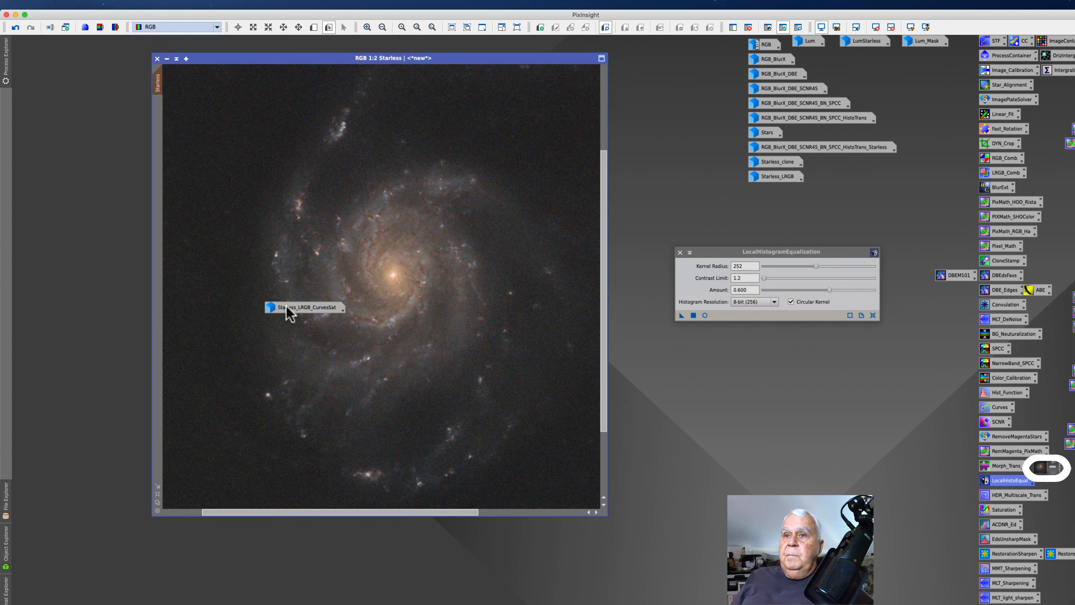
{"action": "left_click_drag", "start_coordinate": [287, 306], "coordinate": [770, 197]}
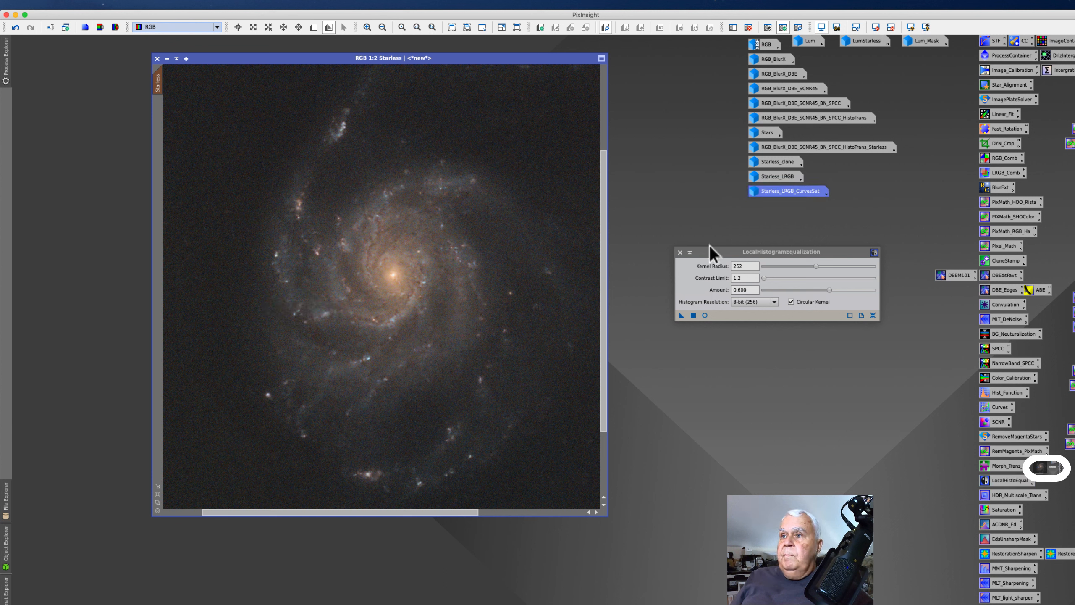
Apply LocalHistogramEqualization to the Starless image and inspect the galaxy at 1:1
{"action": "left_click", "coordinate": [680, 315]}
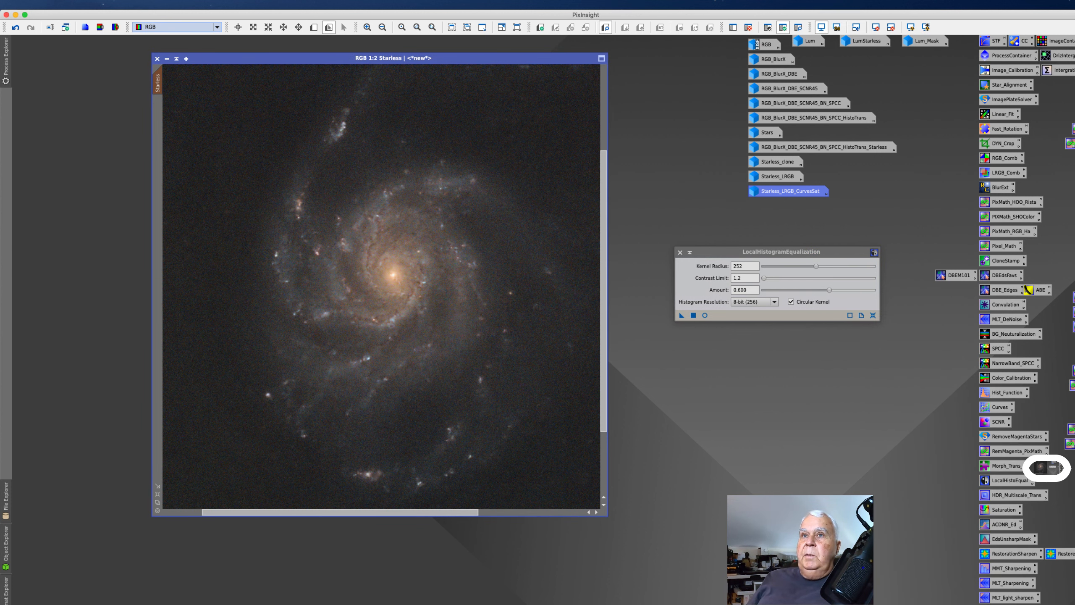
{"action": "left_click_drag", "start_coordinate": [204, 59], "coordinate": [163, 65]}
{"action": "scroll", "coordinate": [305, 269], "scroll_direction": "up", "scroll_amount": 1}
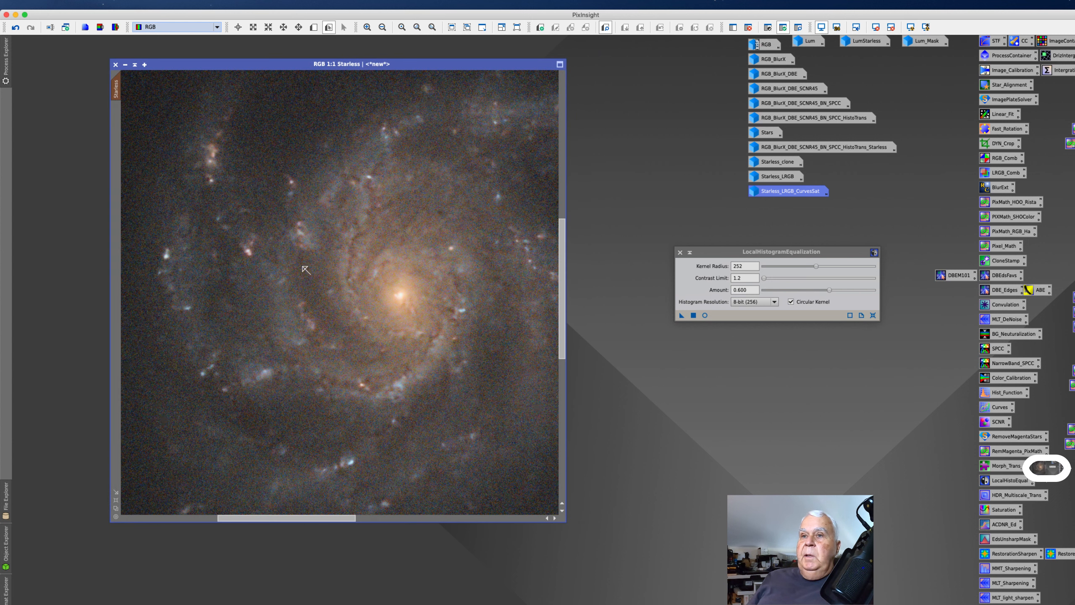
Inspect the Starless image at different zoom levels and remove its mask
{"action": "scroll", "coordinate": [301, 266], "scroll_direction": "up", "scroll_amount": 1}
{"action": "scroll", "coordinate": [299, 268], "scroll_direction": "down", "scroll_amount": 1}
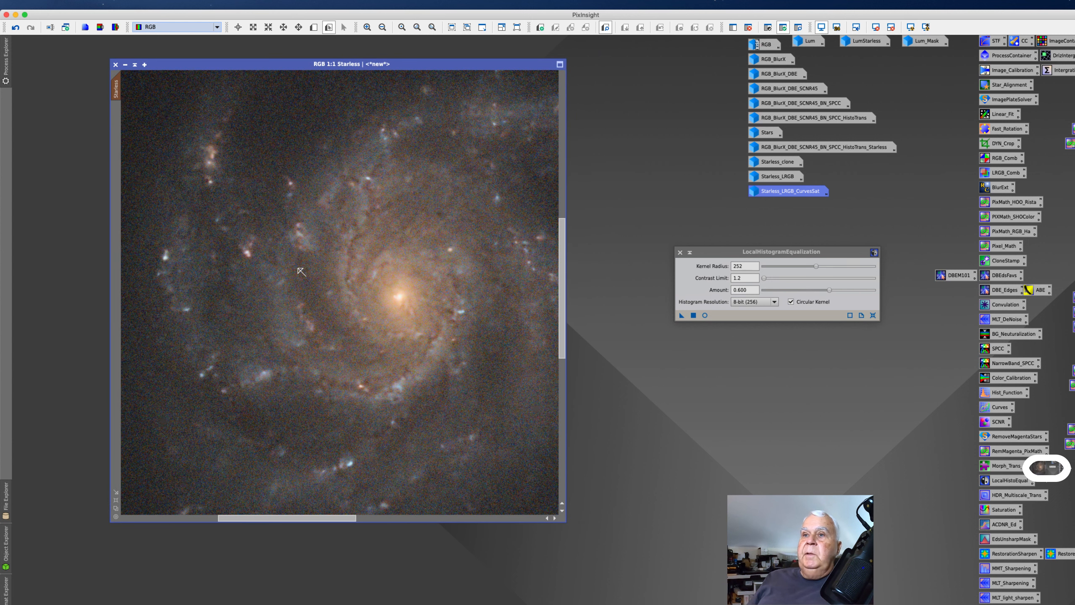
{"action": "scroll", "coordinate": [301, 271], "scroll_direction": "down", "scroll_amount": 1}
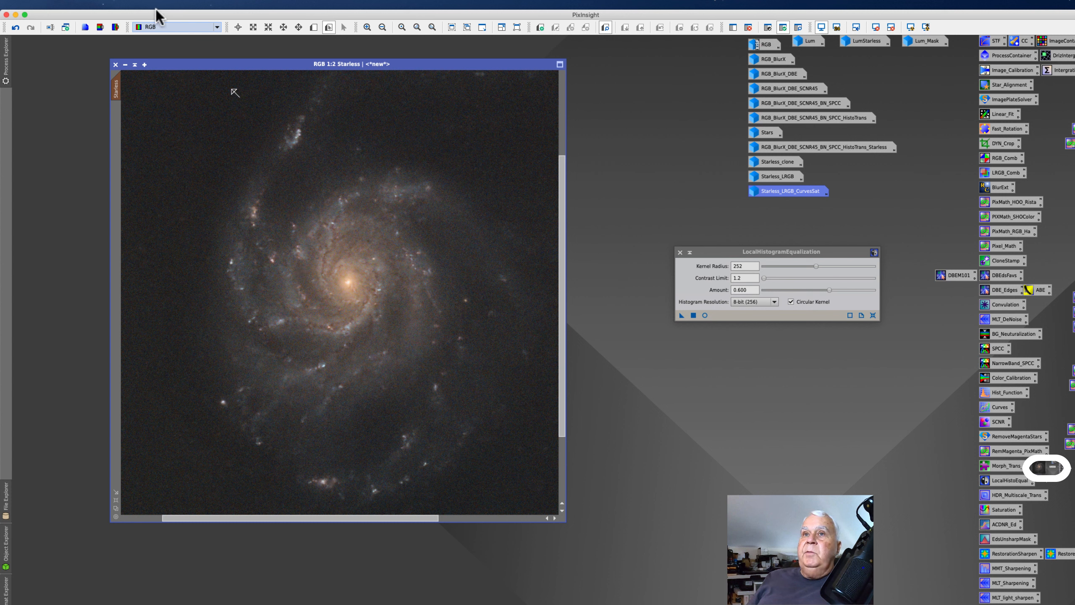
{"action": "left_click", "coordinate": [191, 5]}
{"action": "left_click", "coordinate": [199, 26]}
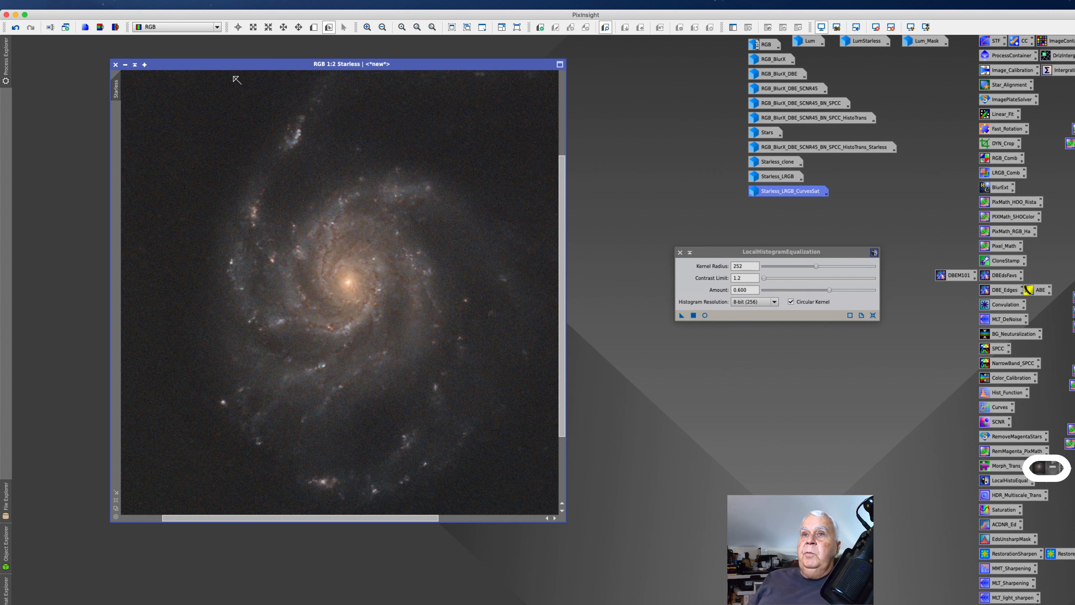
Fit the whole Starless image in its window and duplicate it as a backup of the current stage
{"action": "left_click_drag", "start_coordinate": [233, 64], "coordinate": [223, 60]}
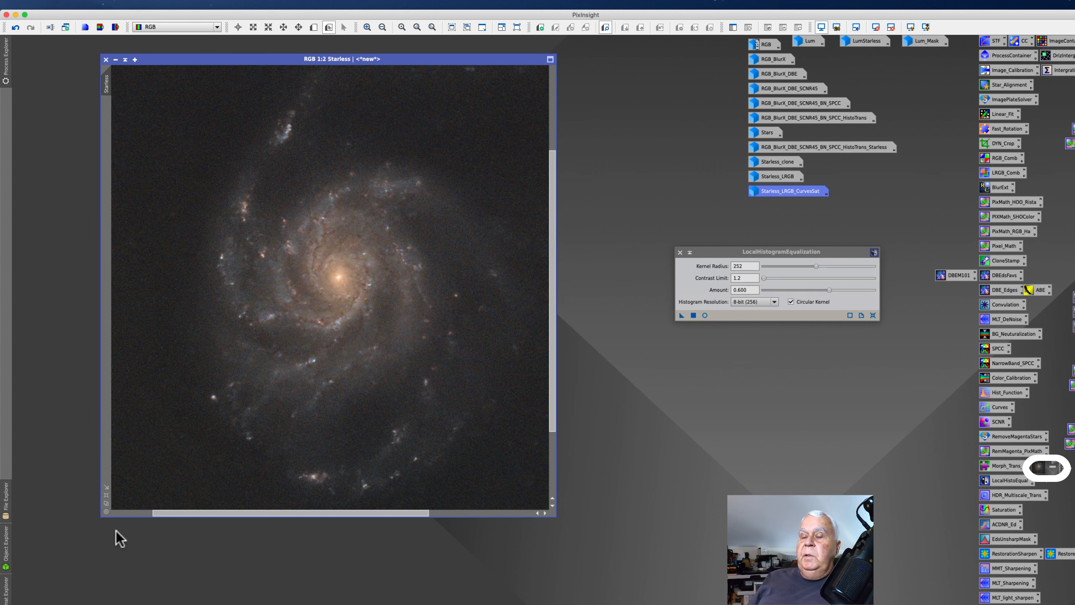
{"action": "left_click", "coordinate": [106, 495]}
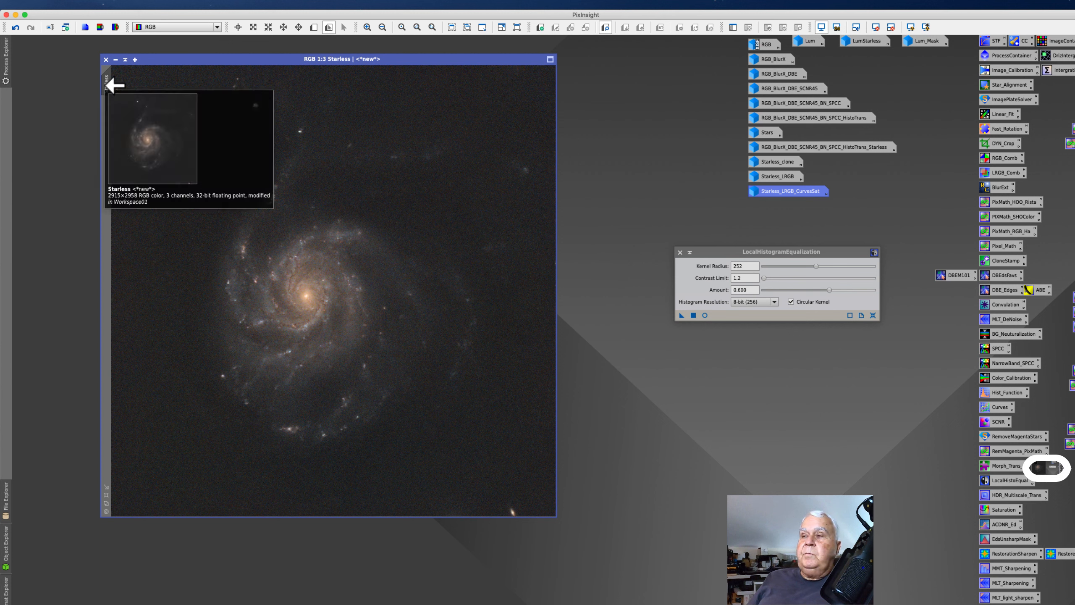
{"action": "left_click_drag", "start_coordinate": [107, 84], "coordinate": [65, 153]}
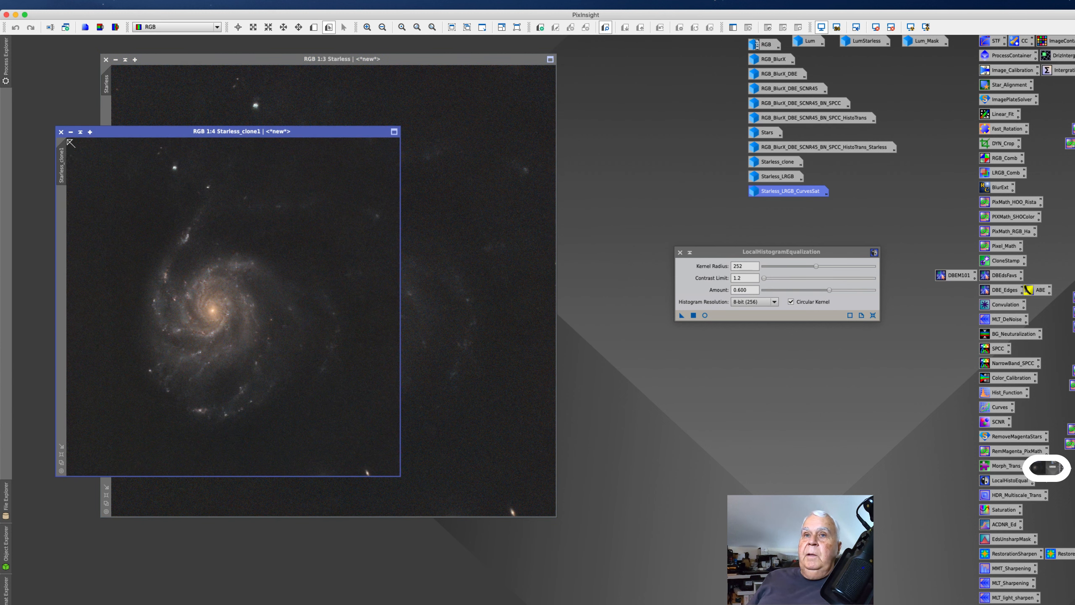
Rename the duplicate as Starless_LRGB_CurvesSat_LocalHistoEqual, minimize it and place its icon directly below Starless_LRGB_CurvesSat
{"action": "right_click", "coordinate": [59, 159]}
{"action": "left_click", "coordinate": [100, 197]}
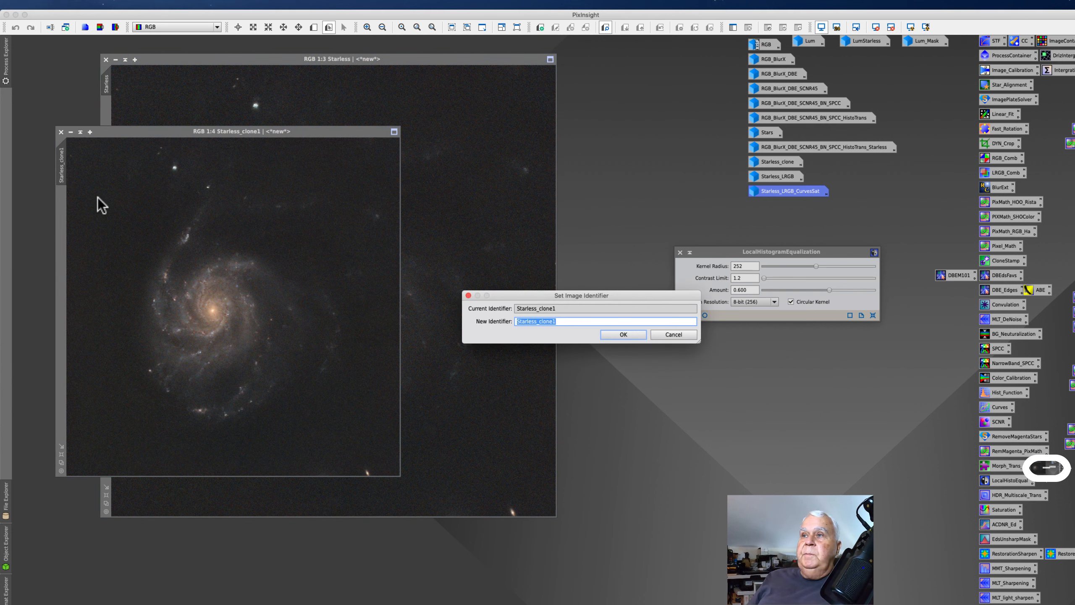
{"action": "key", "text": "Right"}
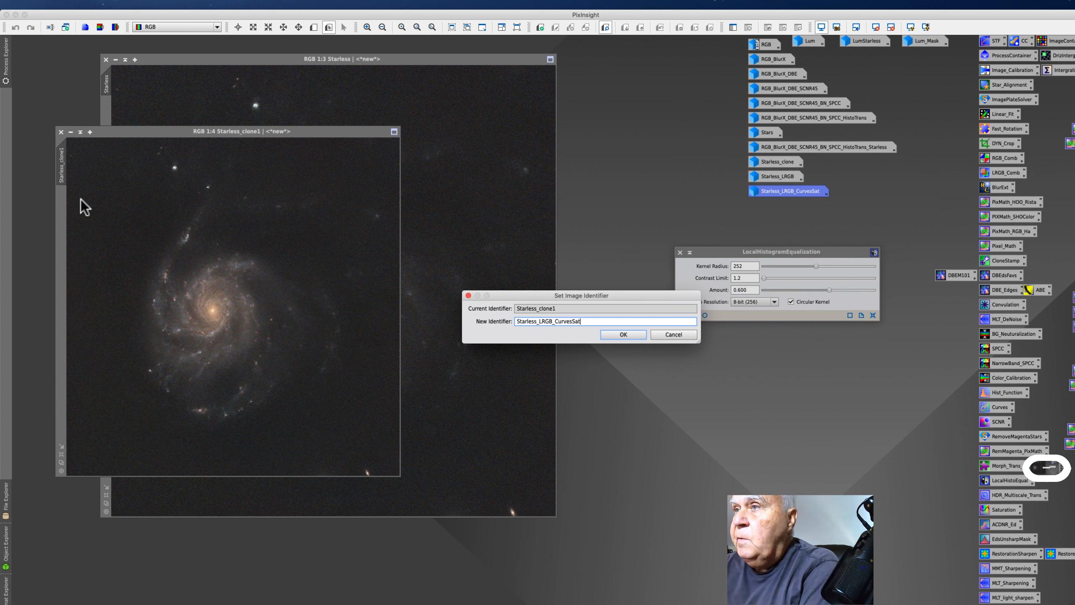
{"action": "key", "text": "Return"}
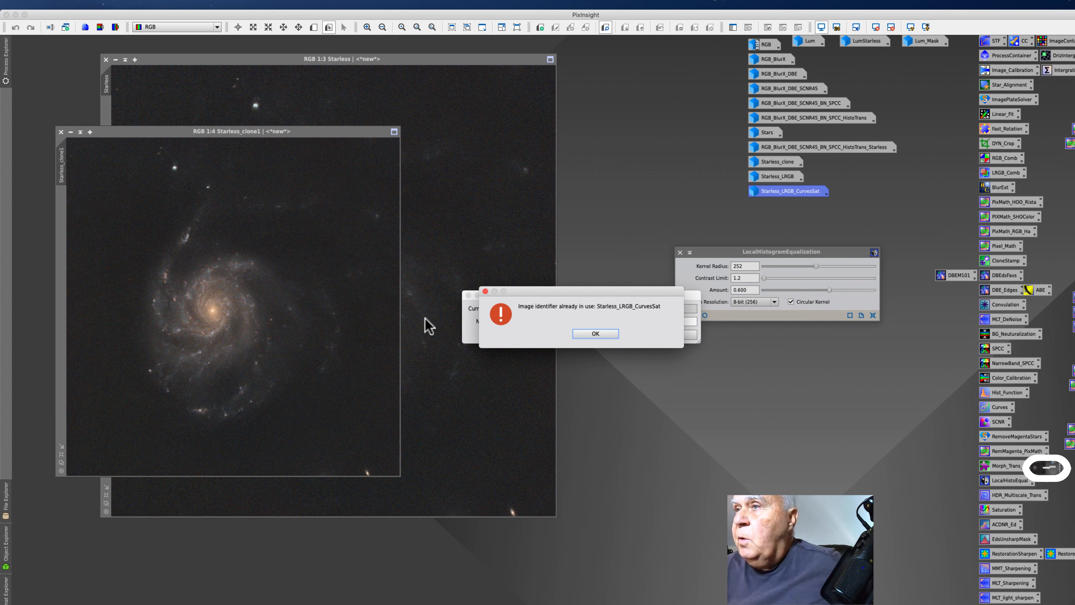
{"action": "left_click", "coordinate": [595, 333]}
{"action": "left_click", "coordinate": [587, 321]}
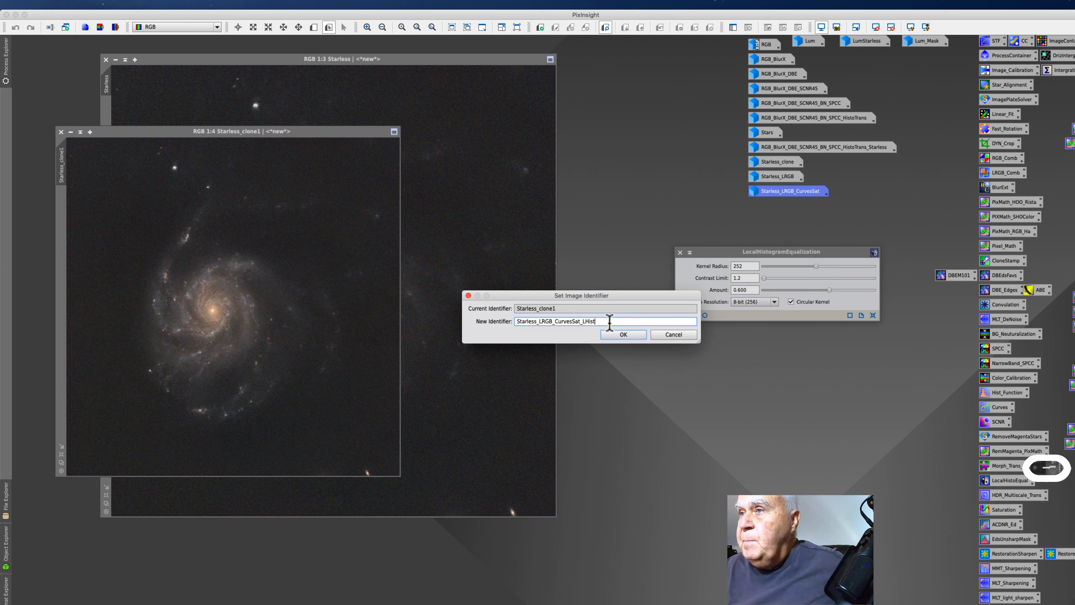
{"action": "key", "text": "BackSpace"}
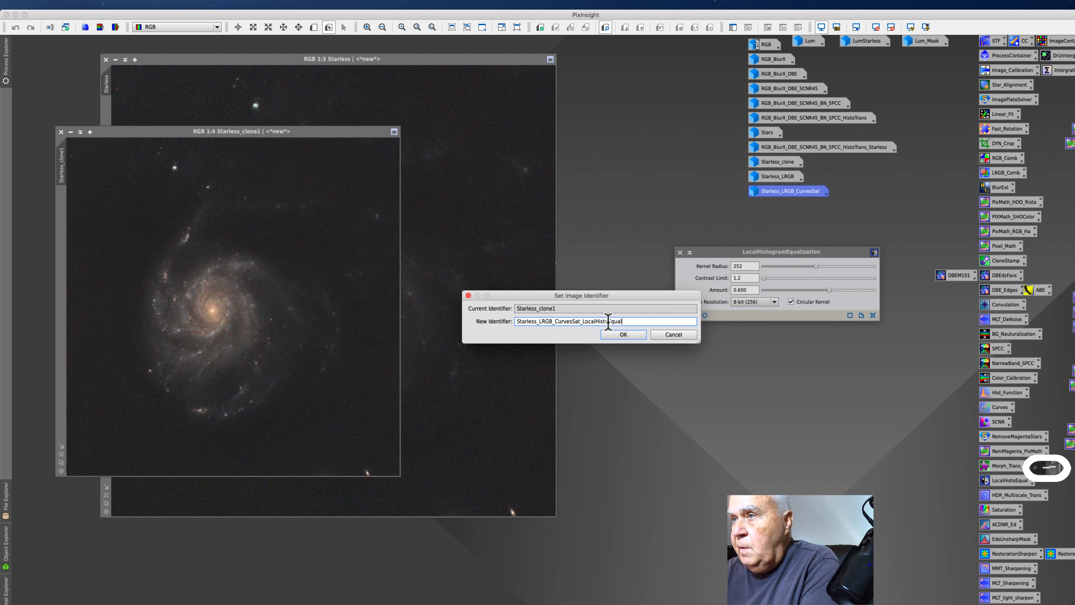
{"action": "left_click", "coordinate": [613, 333]}
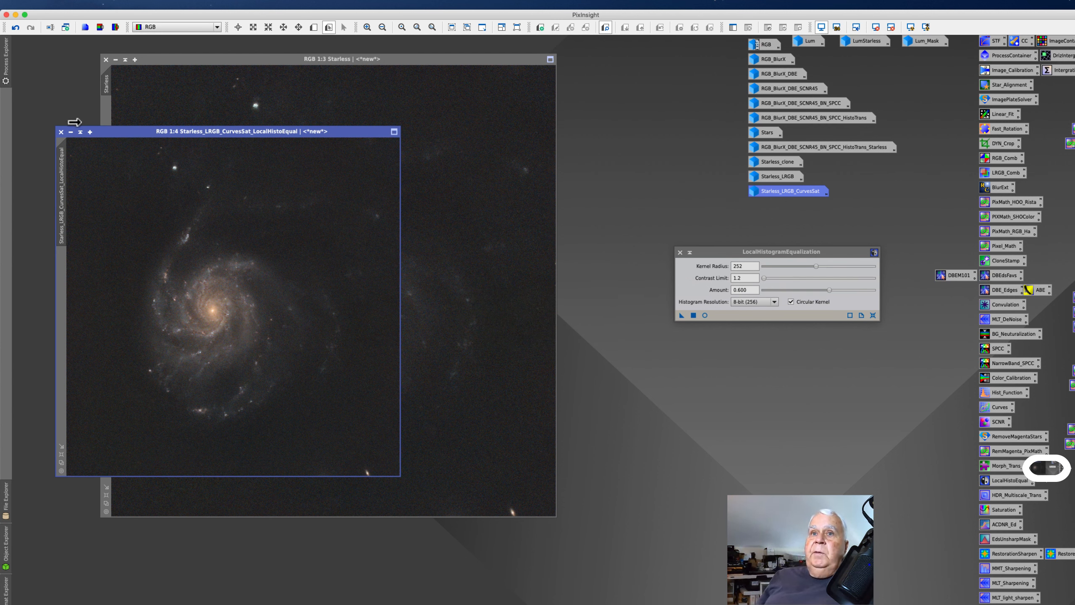
{"action": "left_click", "coordinate": [71, 132]}
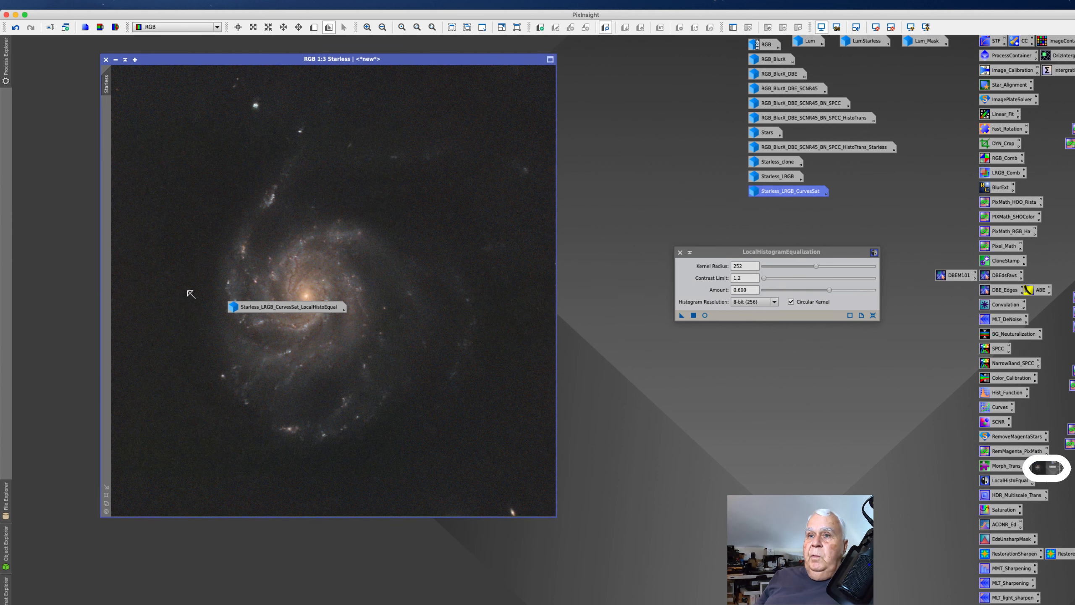
{"action": "left_click_drag", "start_coordinate": [262, 307], "coordinate": [779, 212]}
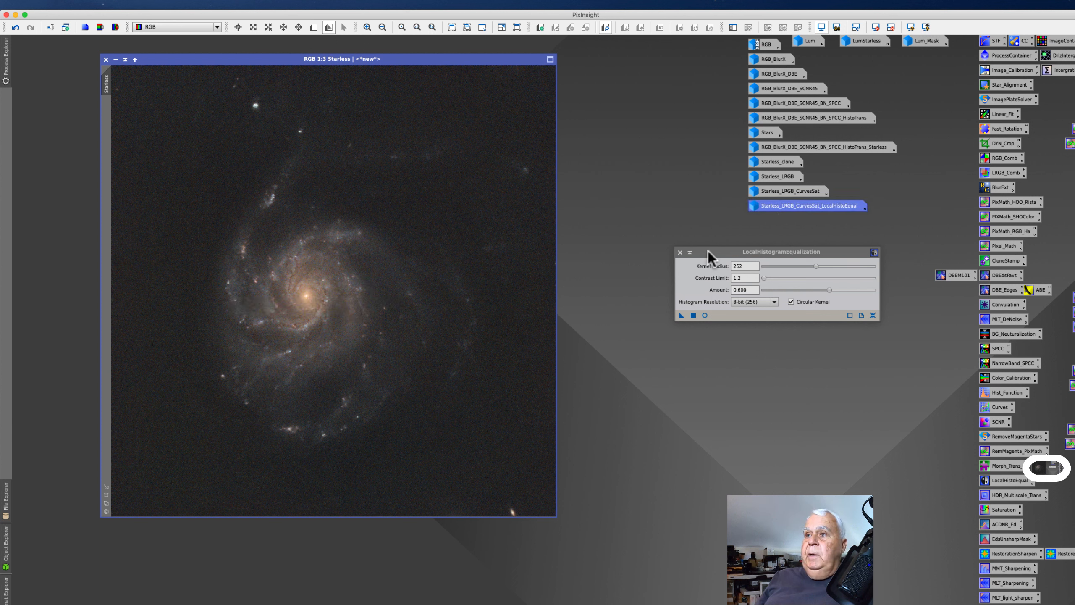
Close LocalHistogramEqualization and open NoiseXTerminator beside the Starless image
{"action": "left_click_drag", "start_coordinate": [708, 254], "coordinate": [739, 254]}
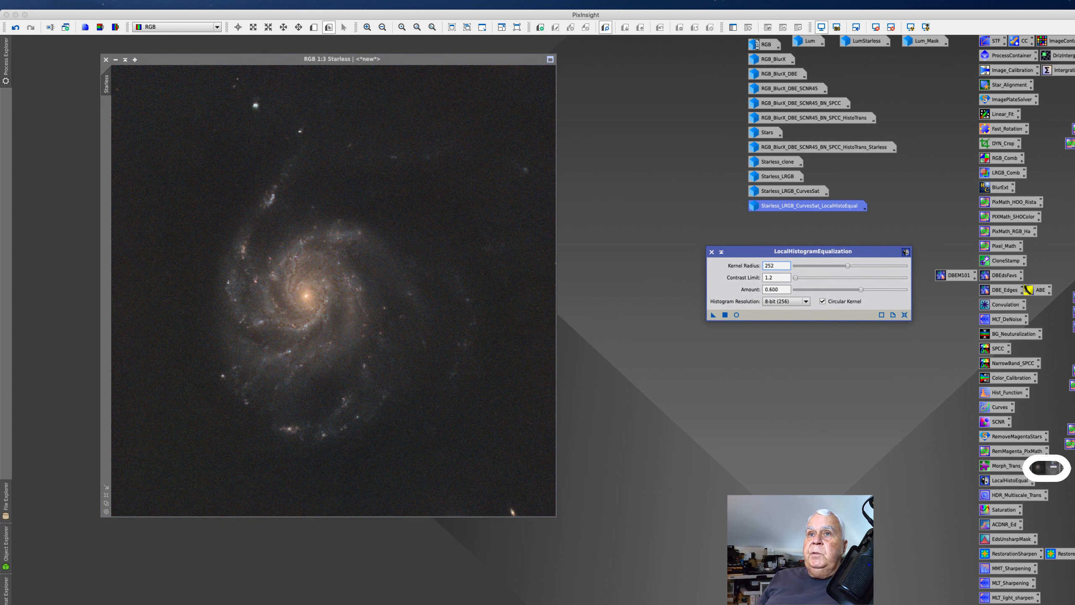
{"action": "left_click_drag", "start_coordinate": [209, 63], "coordinate": [259, 72]}
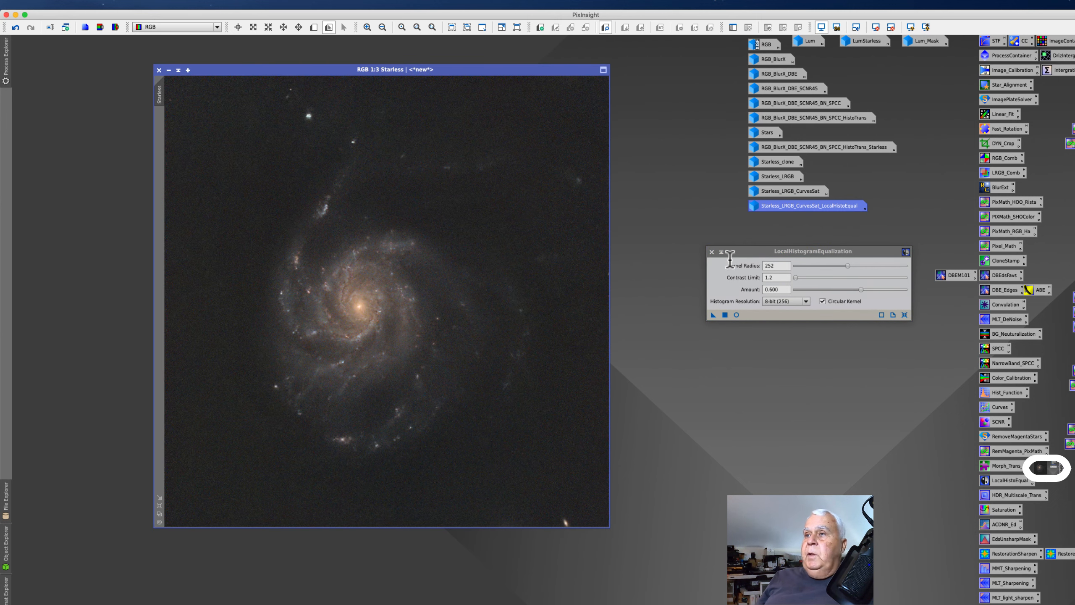
{"action": "left_click", "coordinate": [711, 253]}
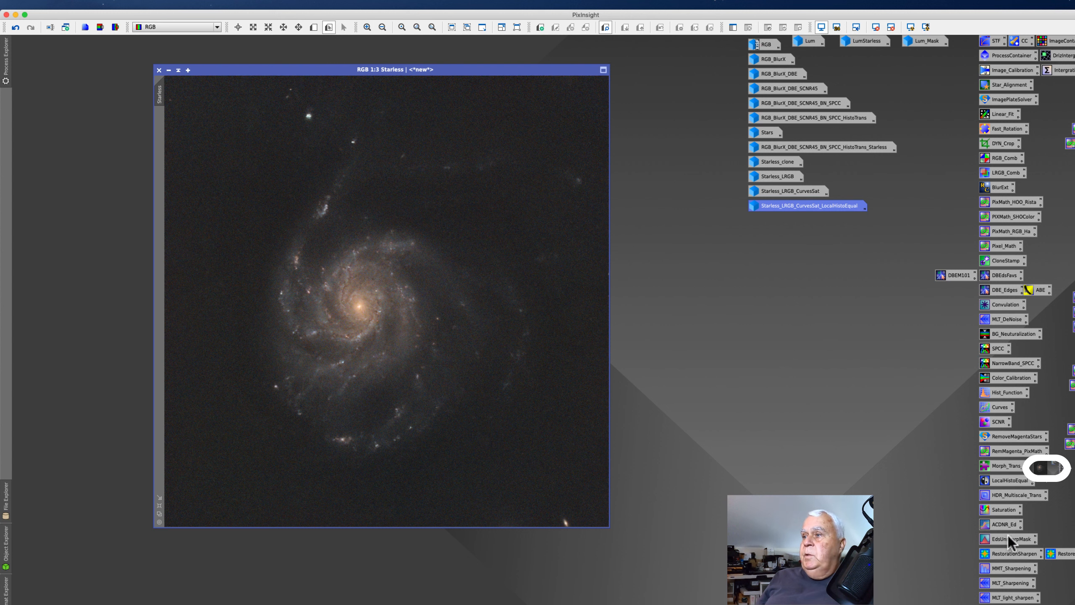
{"action": "double_click", "coordinate": [1074, 317]}
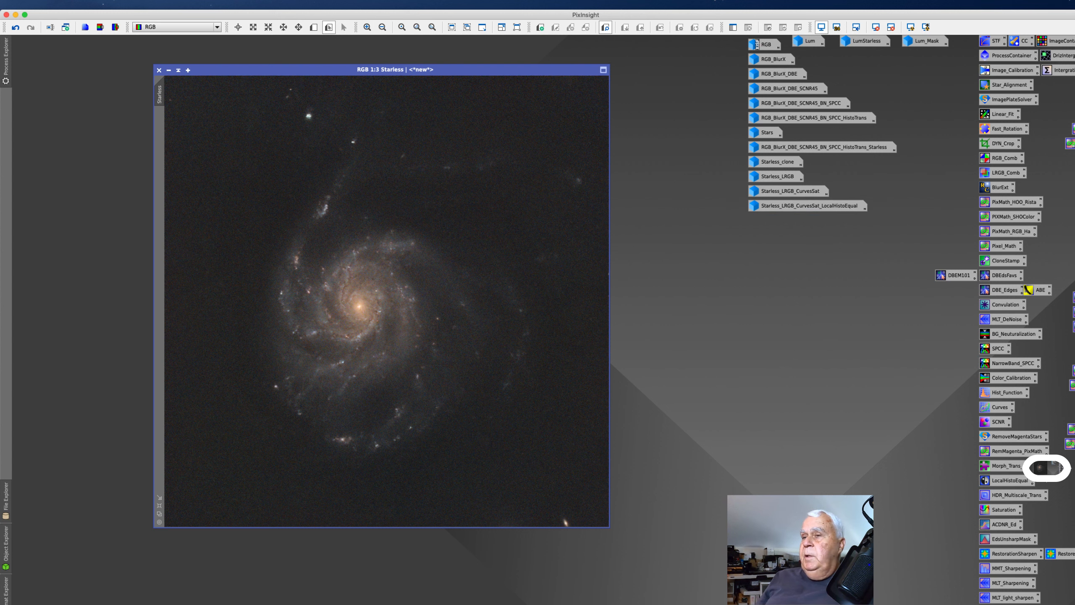
{"action": "left_click_drag", "start_coordinate": [714, 299], "coordinate": [655, 212]}
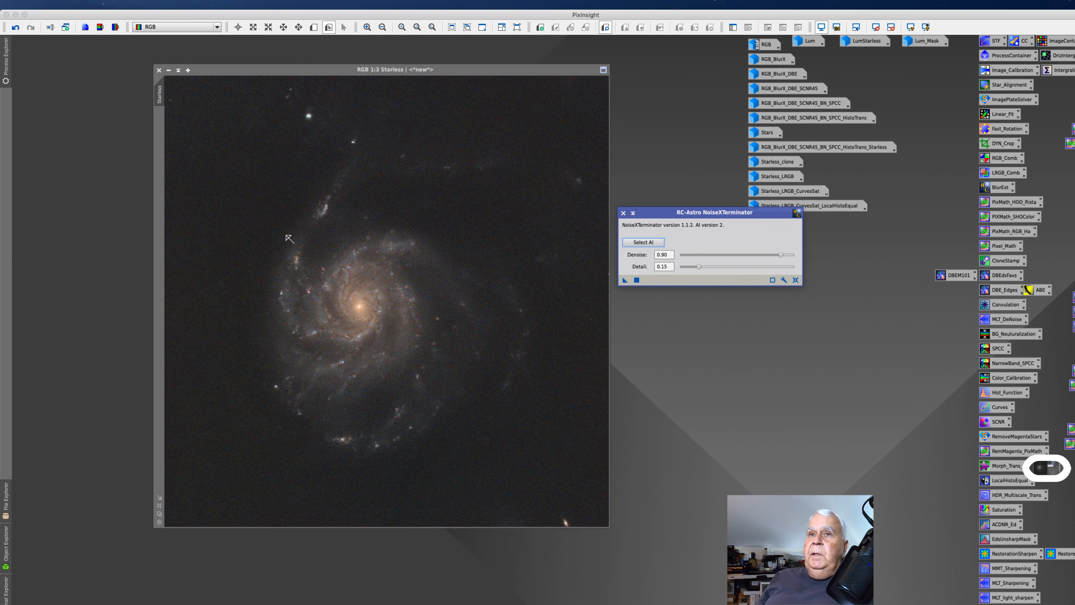
Create a preview around the galaxy core in the Starless image and display it at 2:1
{"action": "left_click", "coordinate": [313, 27]}
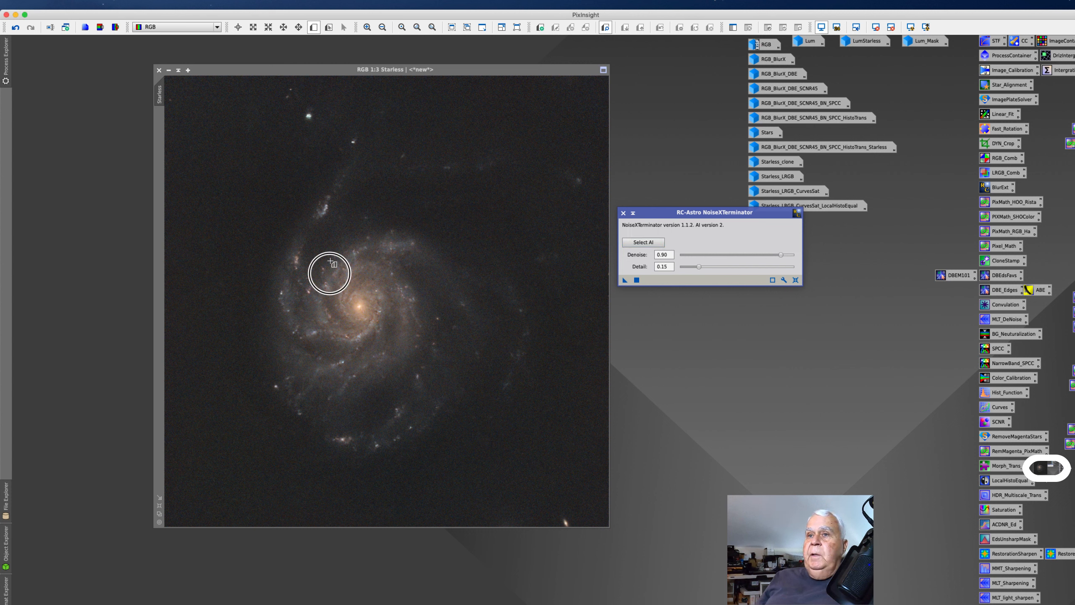
{"action": "left_click_drag", "start_coordinate": [330, 261], "coordinate": [412, 334]}
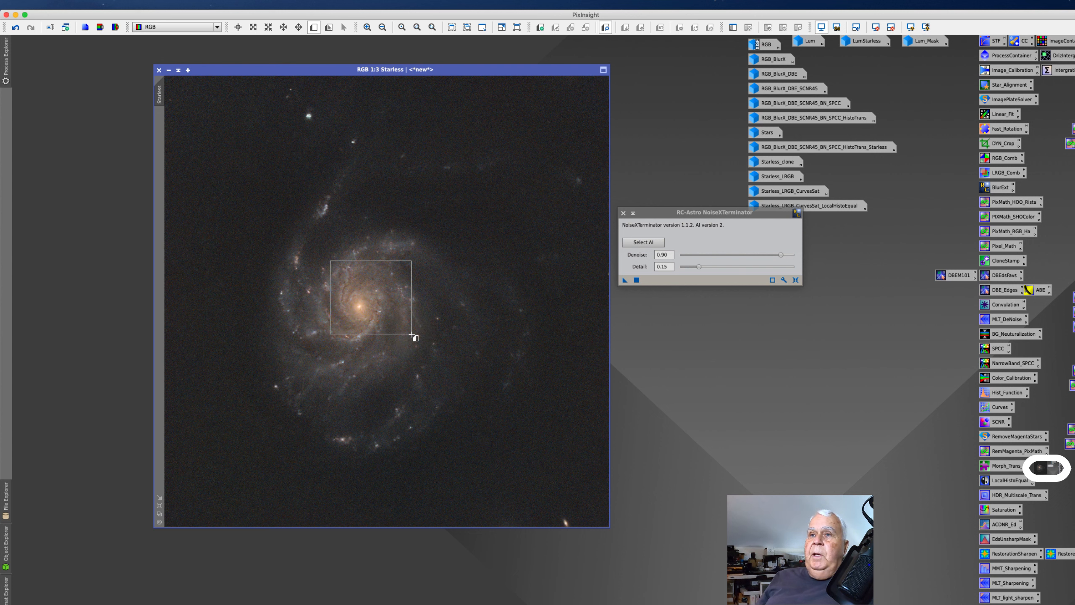
{"action": "left_click", "coordinate": [6, 591]}
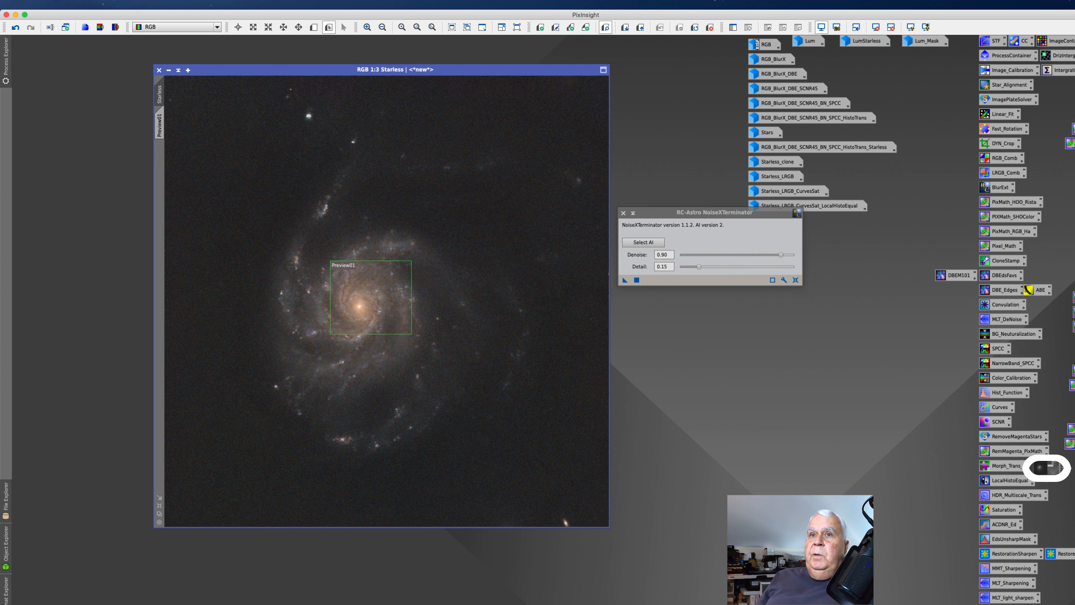
{"action": "left_click", "coordinate": [160, 125]}
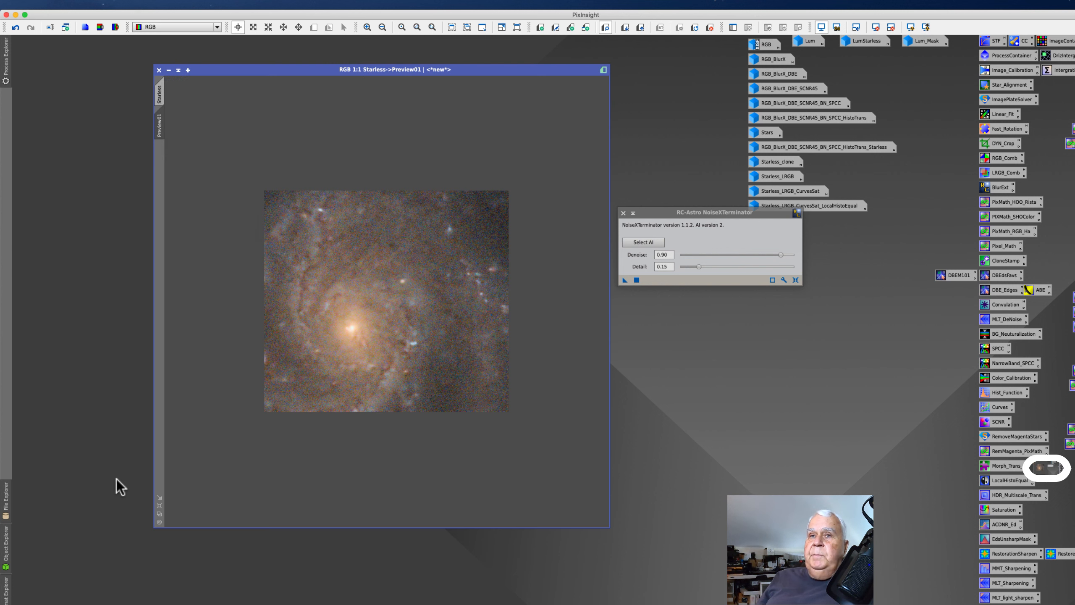
{"action": "left_click", "coordinate": [159, 505]}
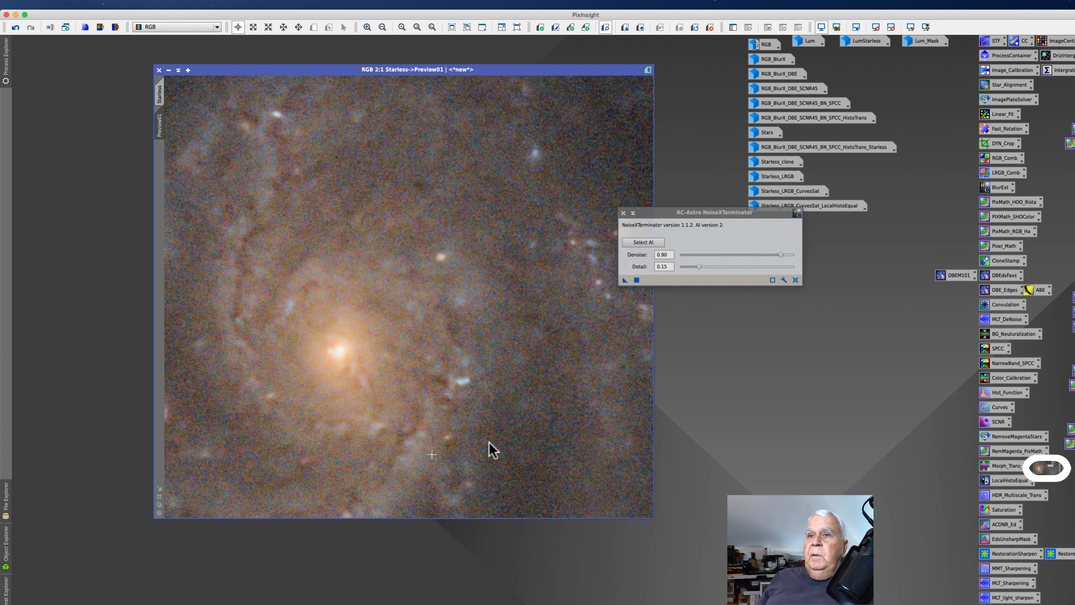
Try NoiseXTerminator on the galaxy core preview with Denoise 0.90 and Detail 0.15, and revert the preview
{"action": "left_click_drag", "start_coordinate": [639, 212], "coordinate": [667, 190]}
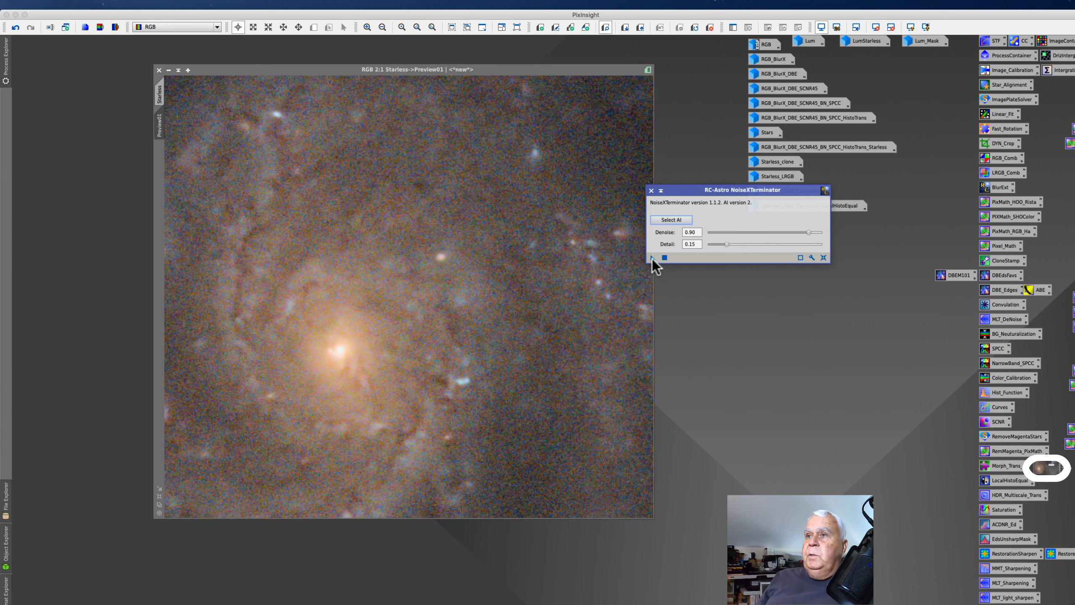
{"action": "left_click_drag", "start_coordinate": [653, 257], "coordinate": [453, 336]}
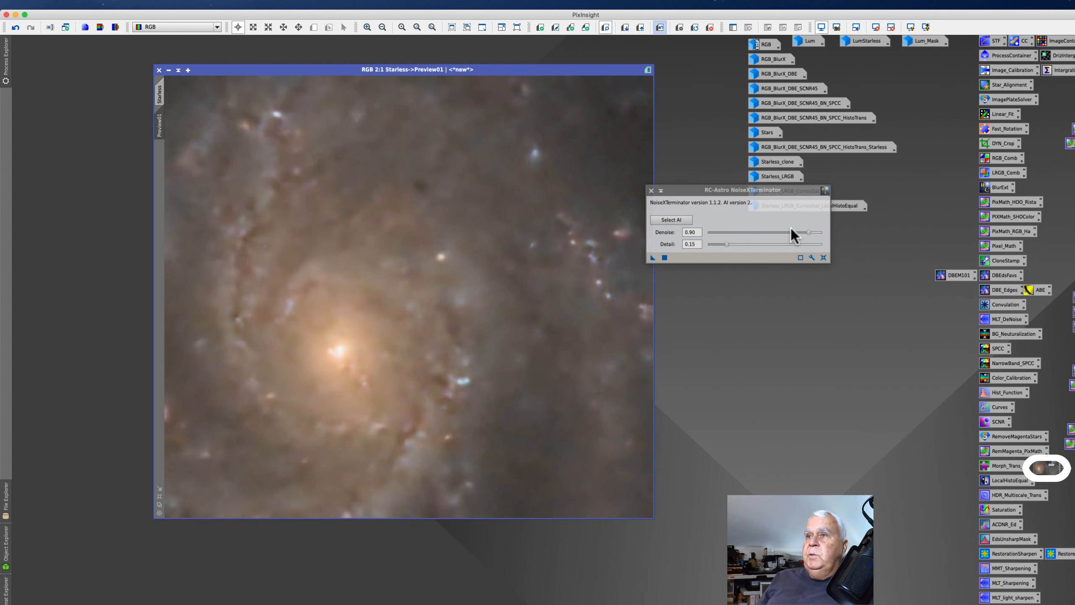
{"action": "left_click", "coordinate": [660, 28]}
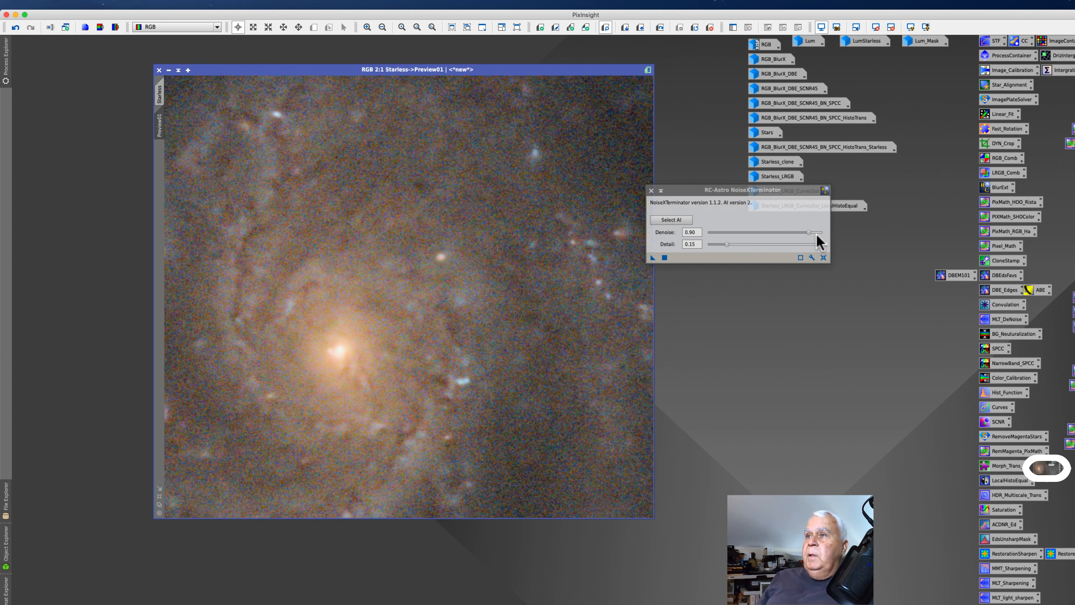
Try NoiseXTerminator on the preview with Denoise 0.80 and compare the core before and after noise reduction
{"action": "left_click_drag", "start_coordinate": [810, 232], "coordinate": [800, 236]}
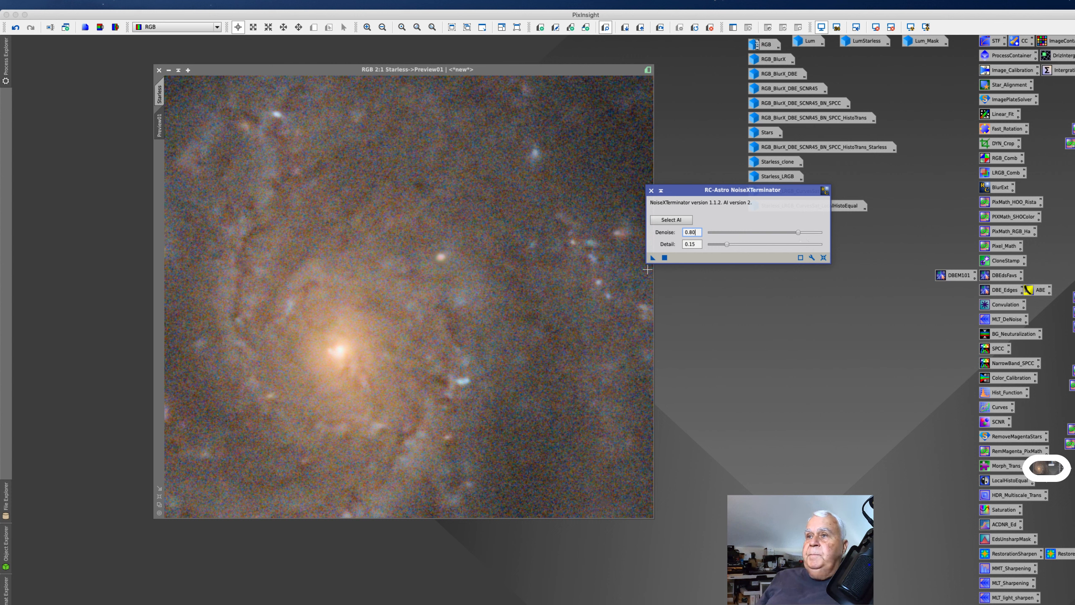
{"action": "left_click", "coordinate": [653, 258]}
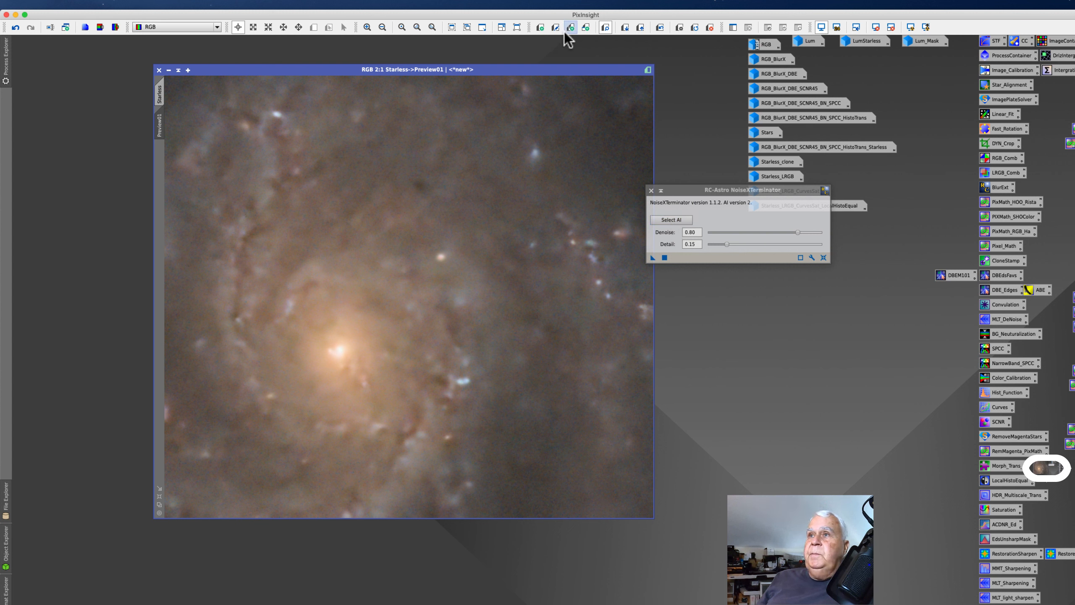
{"action": "left_click", "coordinate": [660, 27]}
{"action": "left_click", "coordinate": [660, 28]}
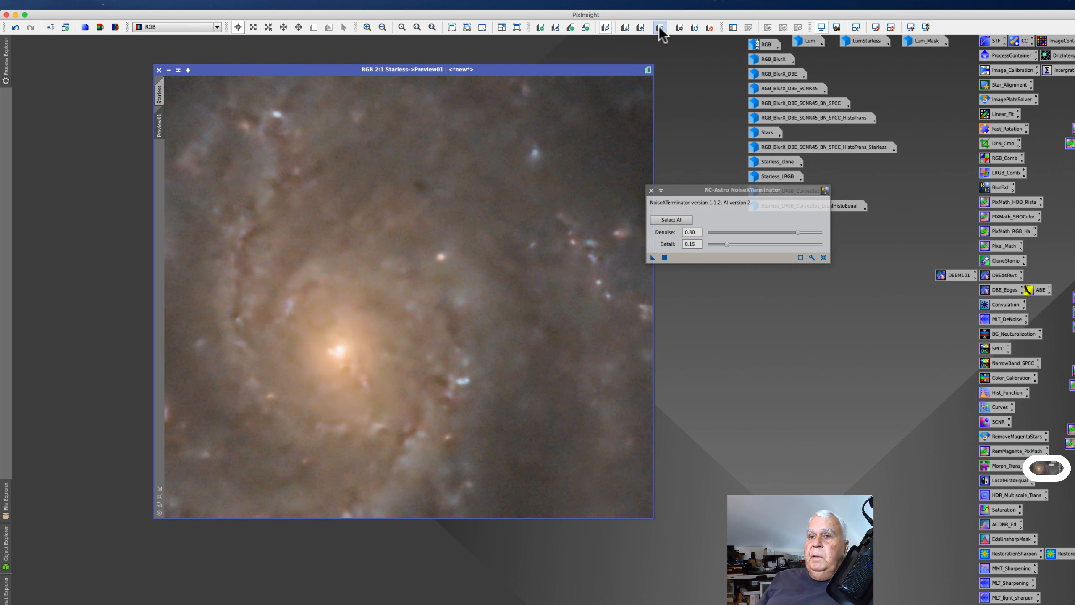
{"action": "left_click", "coordinate": [660, 28]}
{"action": "left_click", "coordinate": [660, 29]}
{"action": "left_click", "coordinate": [660, 28]}
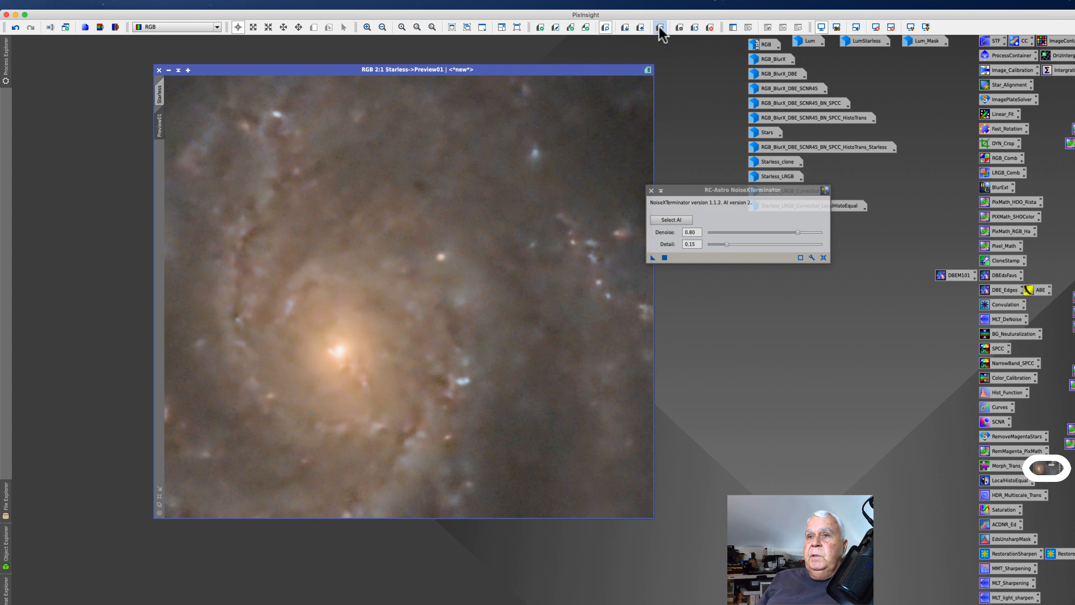
Set Denoise to 0.69, restore the unprocessed preview and apply NoiseXTerminator to it again
{"action": "left_click", "coordinate": [797, 233]}
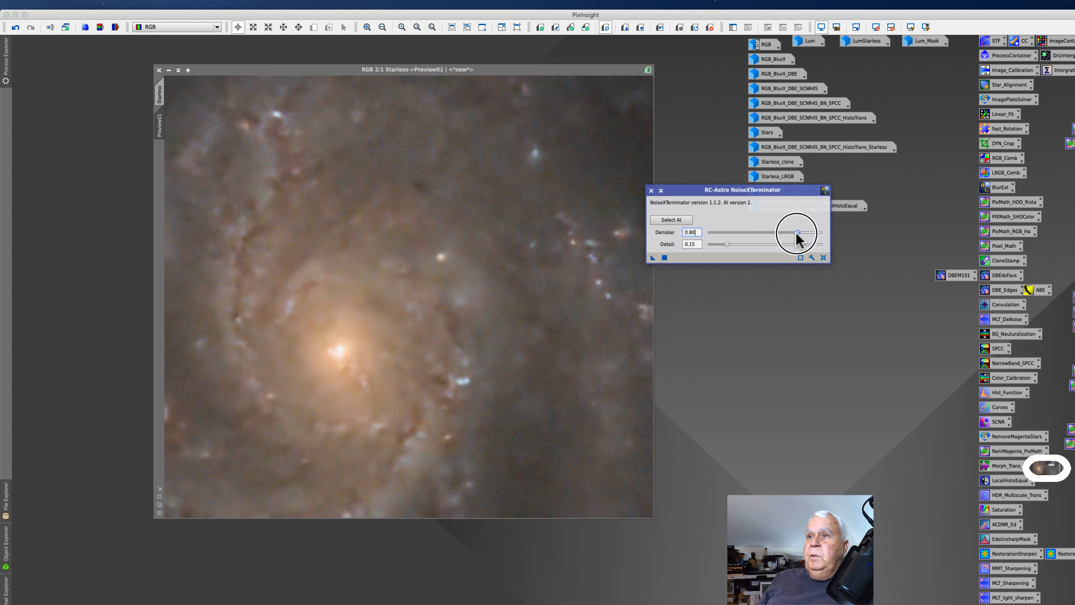
{"action": "left_click_drag", "start_coordinate": [797, 234], "coordinate": [786, 233]}
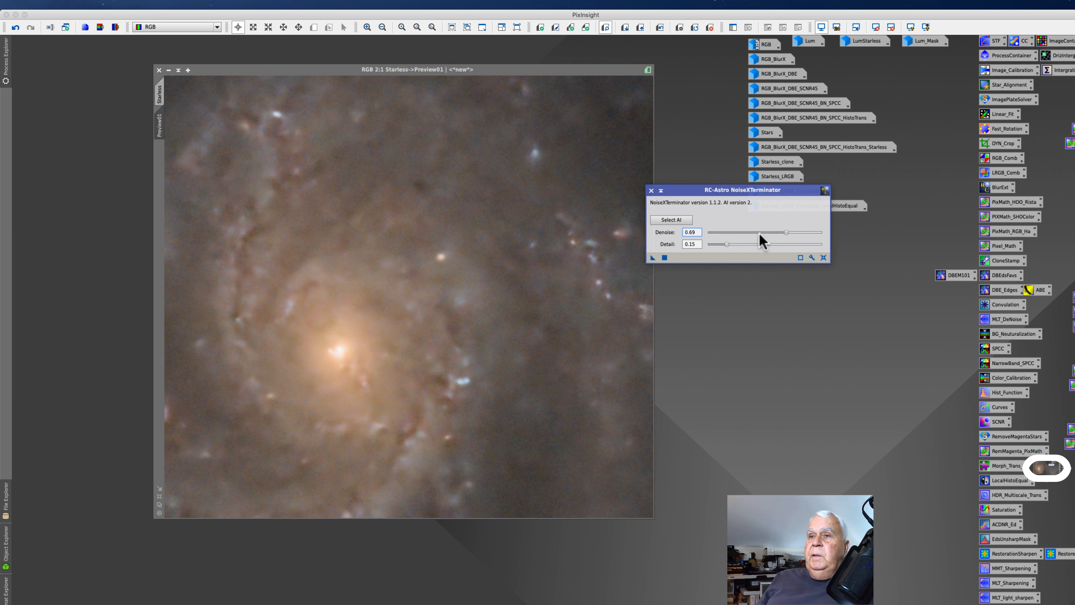
{"action": "left_click", "coordinate": [657, 26]}
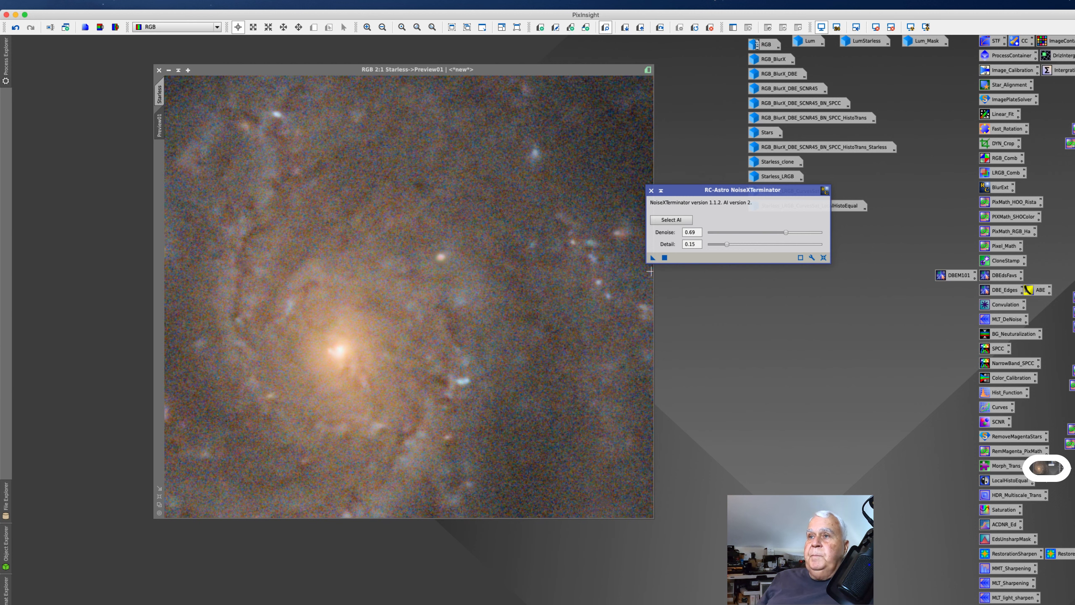
{"action": "left_click_drag", "start_coordinate": [653, 257], "coordinate": [429, 306]}
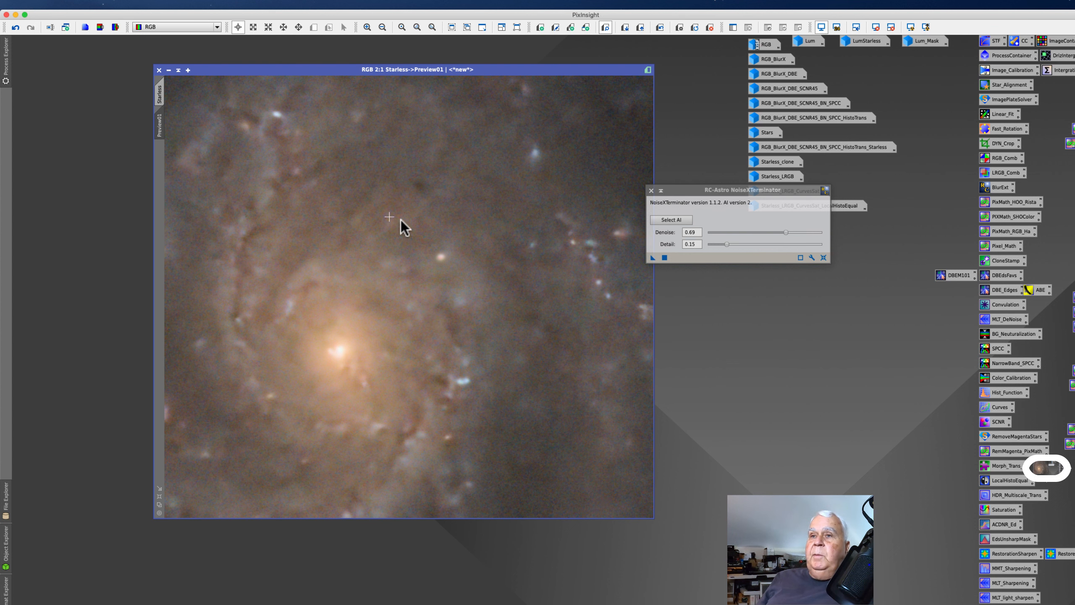
Return from the core preview to the full Starless image and delete its preview
{"action": "scroll", "coordinate": [355, 210], "scroll_direction": "down", "scroll_amount": 1}
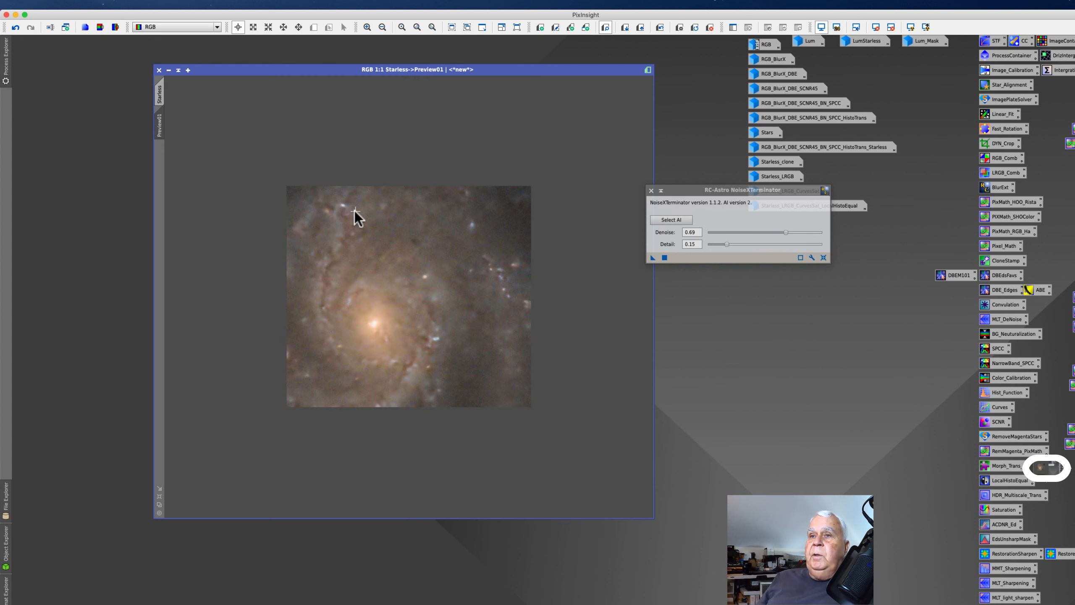
{"action": "left_click", "coordinate": [162, 97]}
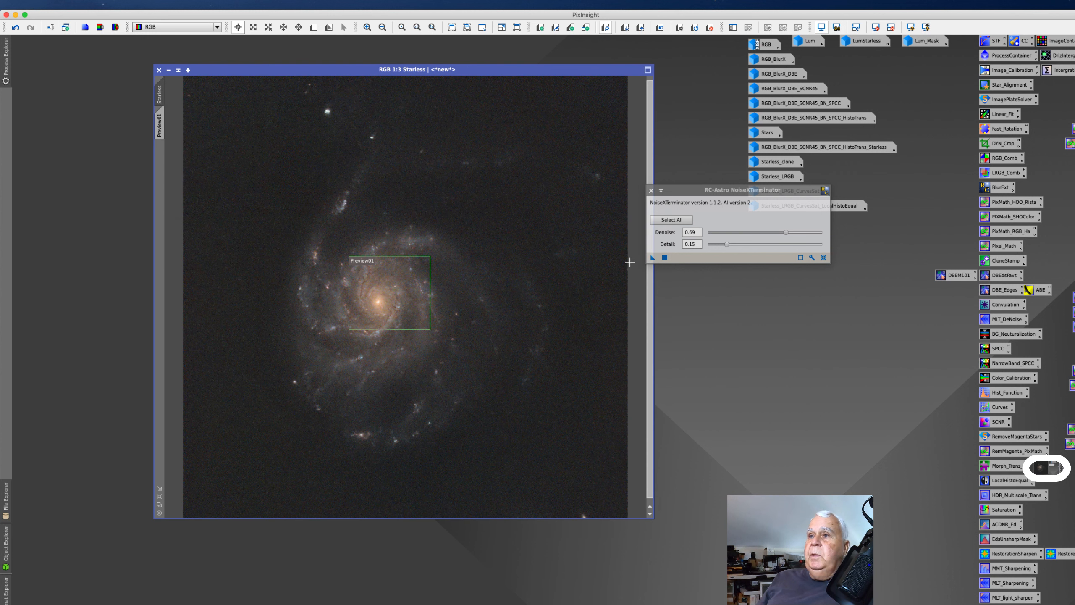
{"action": "left_click", "coordinate": [710, 27]}
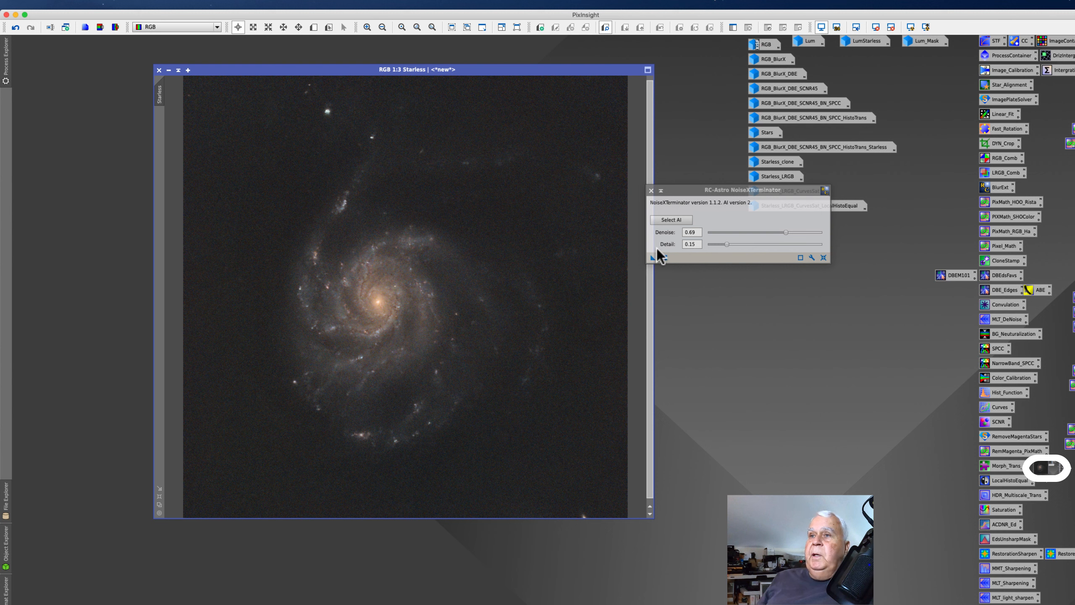
Apply NoiseXTerminator with Denoise 0.69 and Detail 0.15 to the whole Starless image, check the galaxy and close the process
{"action": "left_click_drag", "start_coordinate": [652, 257], "coordinate": [352, 339]}
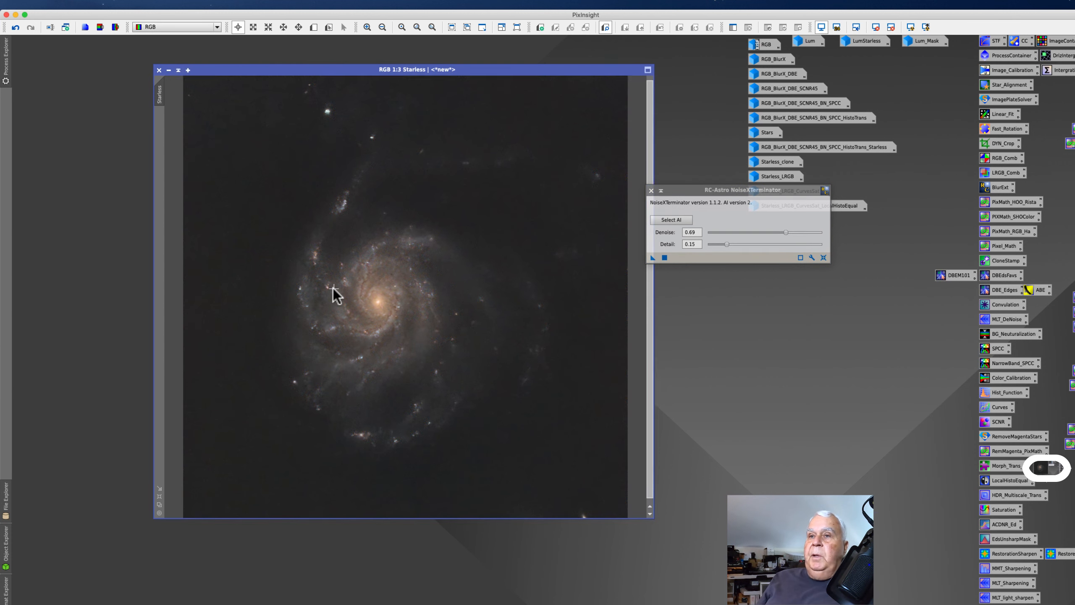
{"action": "scroll", "coordinate": [333, 289], "scroll_direction": "up", "scroll_amount": 3}
{"action": "scroll", "coordinate": [330, 289], "scroll_direction": "down", "scroll_amount": 3}
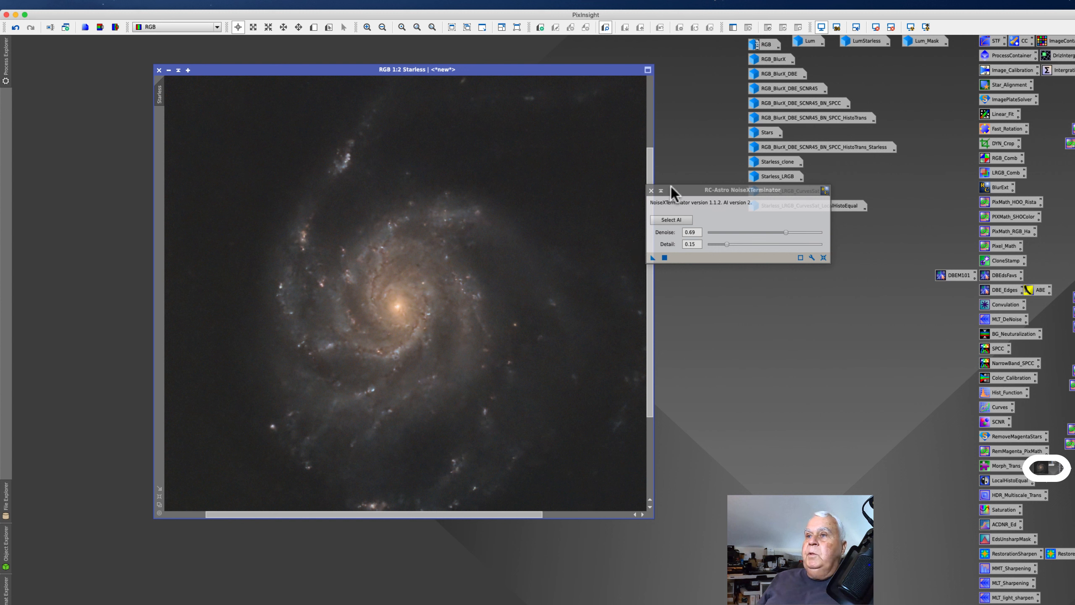
{"action": "left_click_drag", "start_coordinate": [674, 190], "coordinate": [700, 192]}
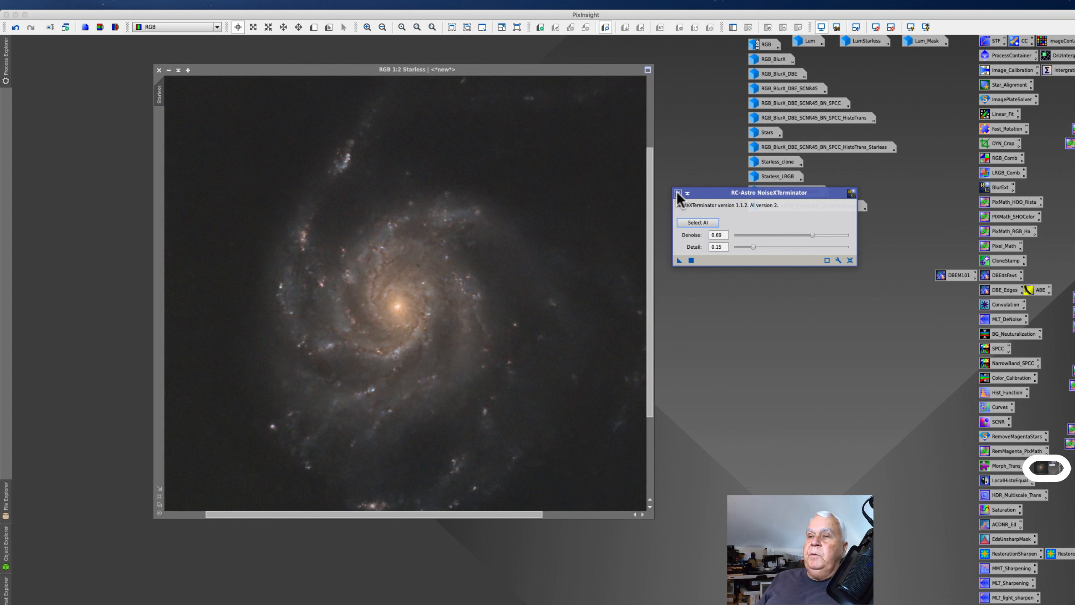
{"action": "left_click", "coordinate": [677, 193]}
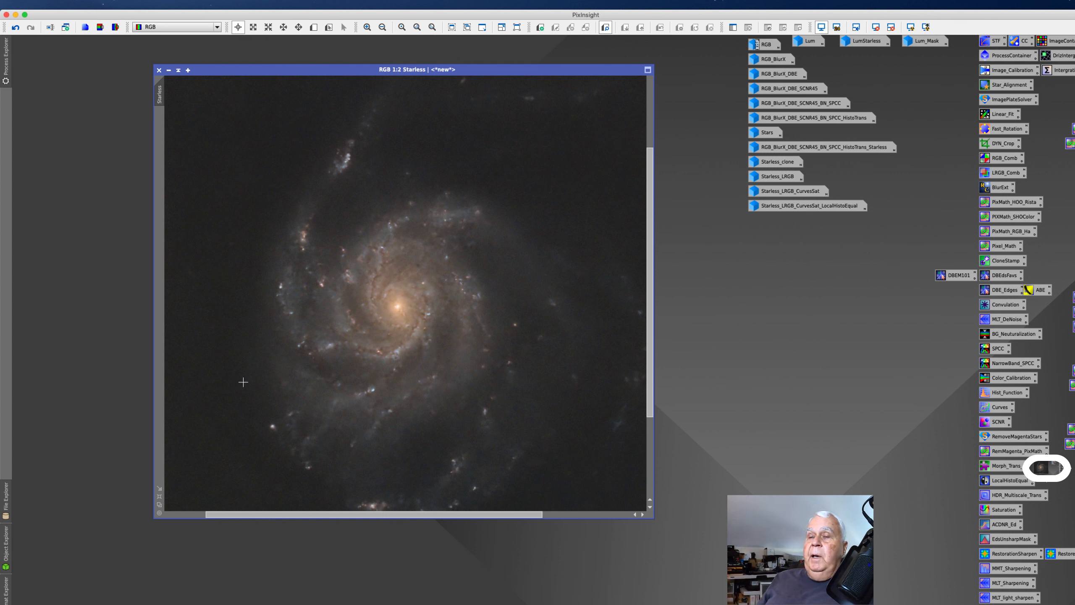
Move the Starless image aside, restore the minimized Stars image, enlarge its window to fit a 1:3 view and examine the stars
{"action": "left_click_drag", "start_coordinate": [252, 71], "coordinate": [189, 63]}
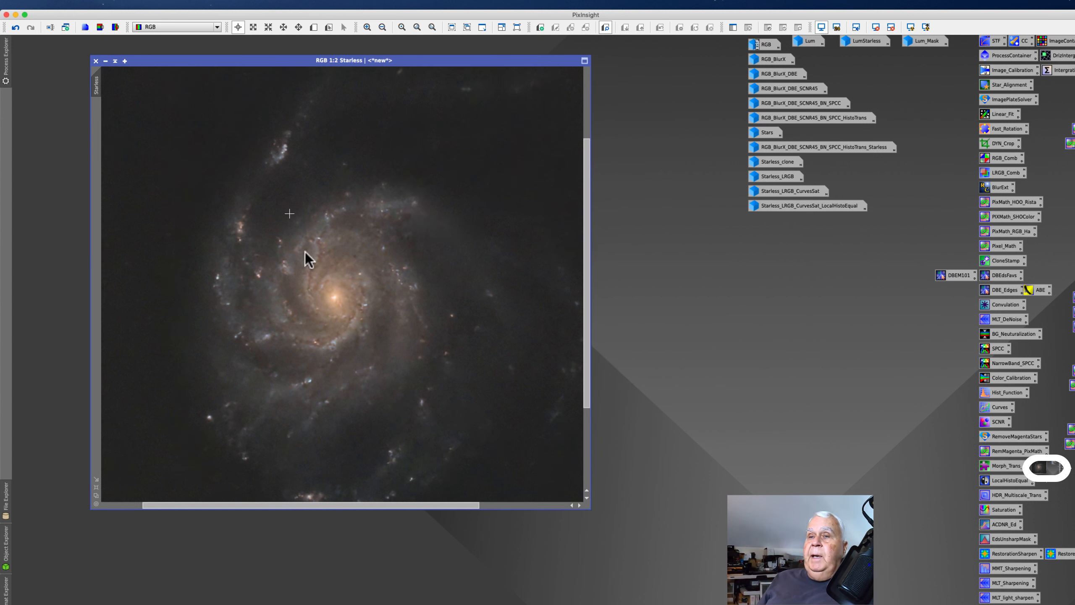
{"action": "double_click", "coordinate": [766, 129]}
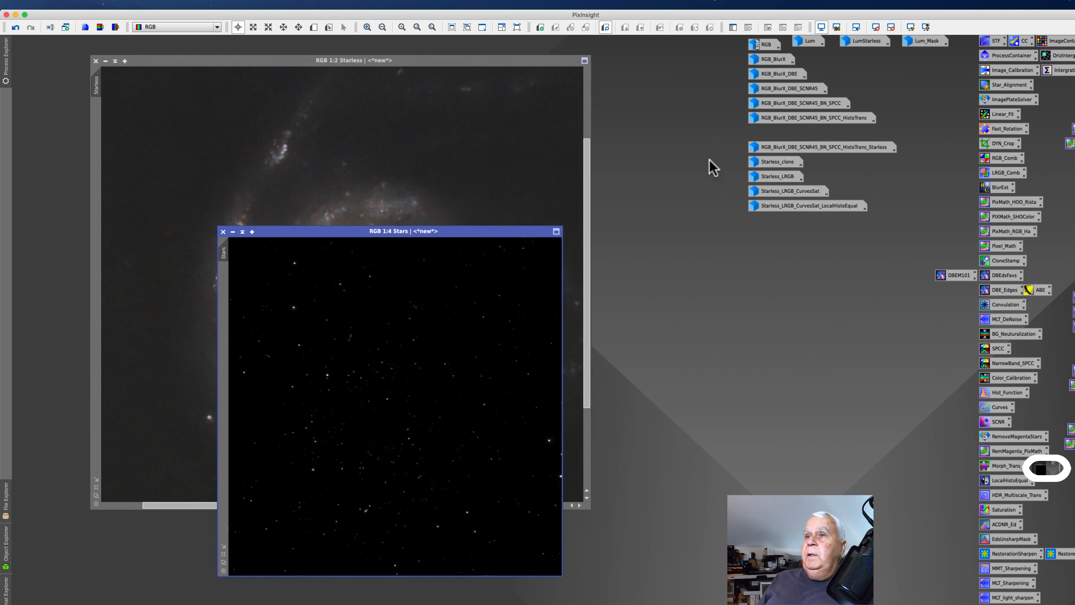
{"action": "left_click_drag", "start_coordinate": [328, 232], "coordinate": [350, 139]}
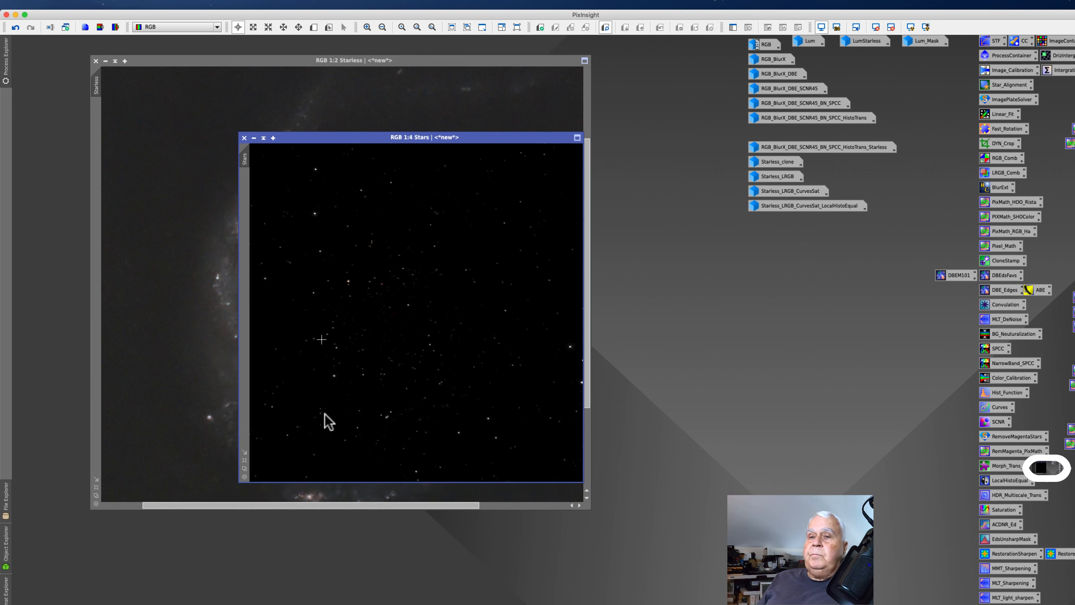
{"action": "left_click", "coordinate": [244, 460]}
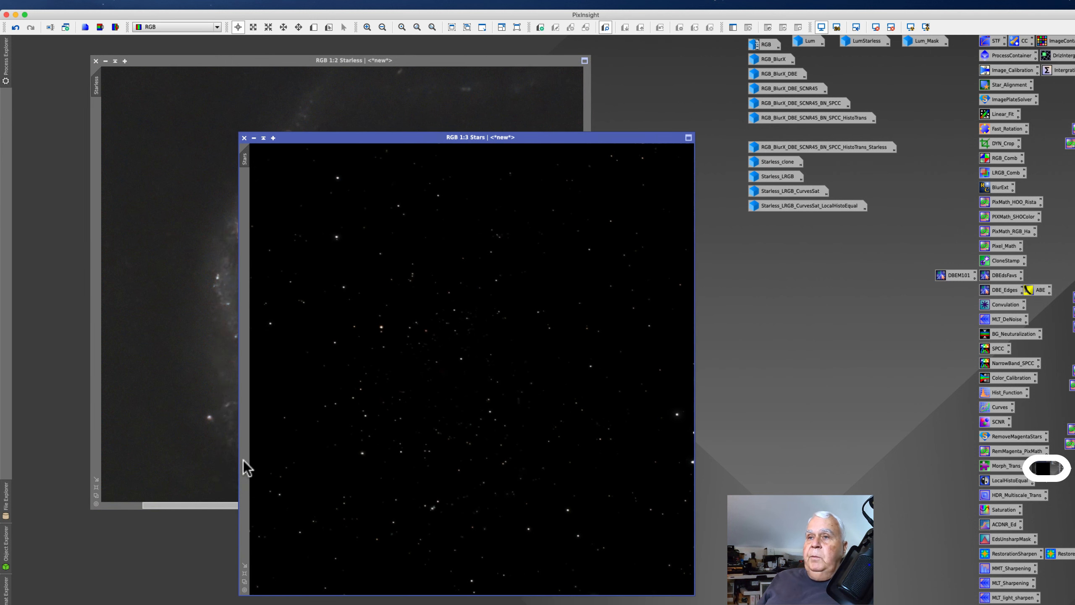
{"action": "left_click_drag", "start_coordinate": [405, 137], "coordinate": [398, 51]}
{"action": "scroll", "coordinate": [411, 305], "scroll_direction": "up", "scroll_amount": 2}
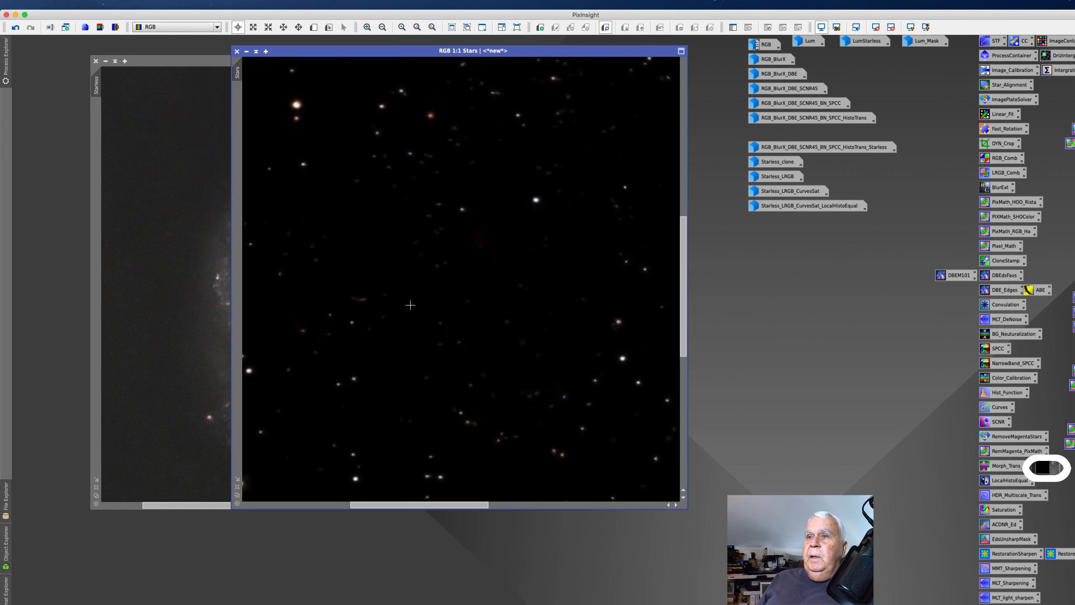
{"action": "scroll", "coordinate": [410, 305], "scroll_direction": "down", "scroll_amount": 2}
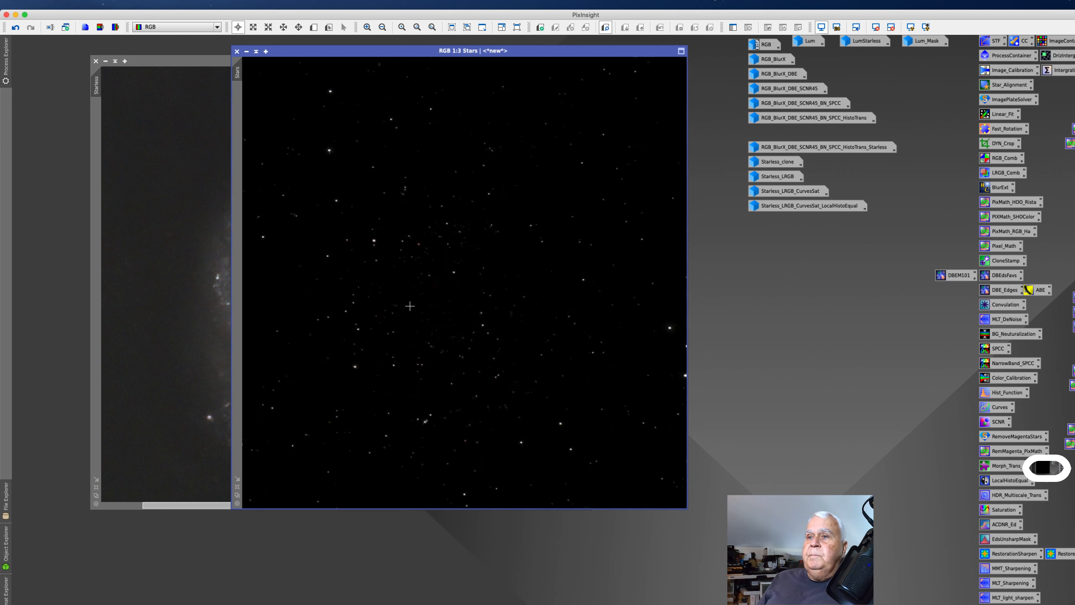
{"action": "scroll", "coordinate": [410, 305], "scroll_direction": "down", "scroll_amount": 1}
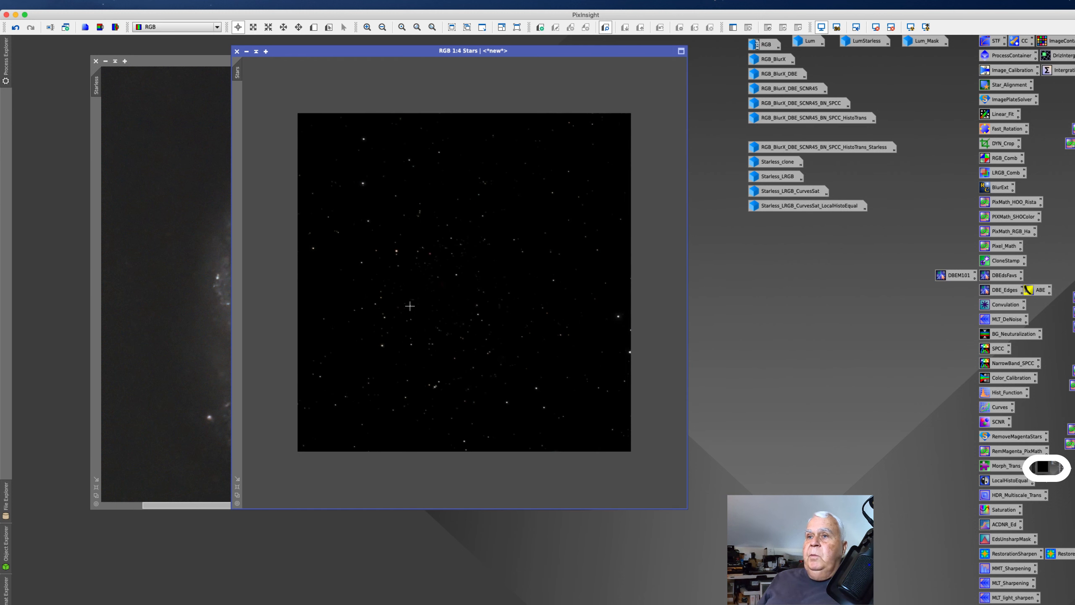
Boost the Stars image's saturation with CurvesTransformation, raising a midtone point to input 0.41577 and output 0.51659, and close the process
{"action": "double_click", "coordinate": [1000, 407]}
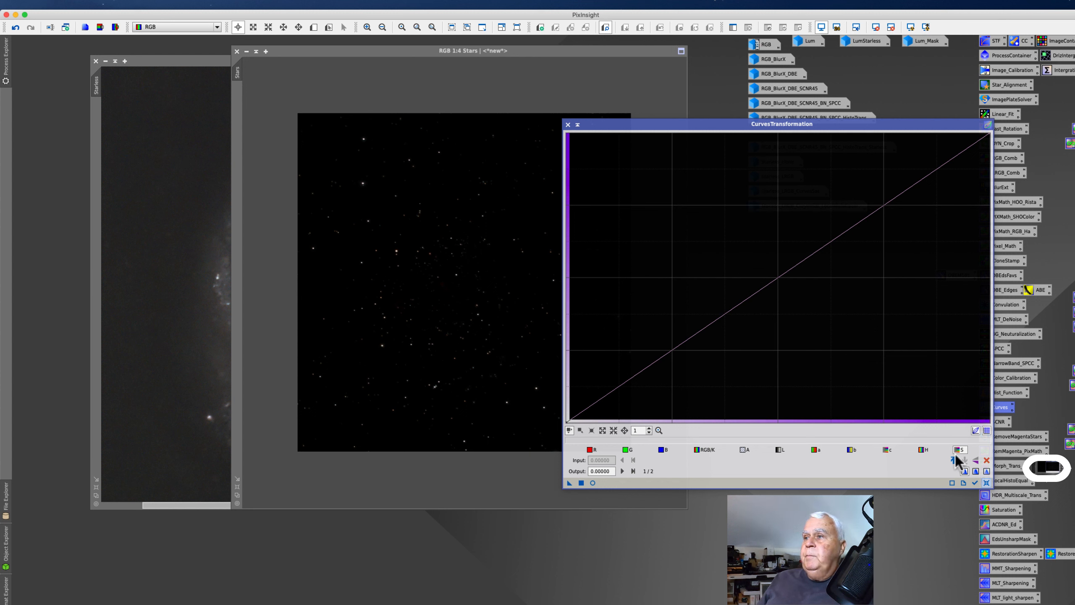
{"action": "left_click", "coordinate": [975, 483]}
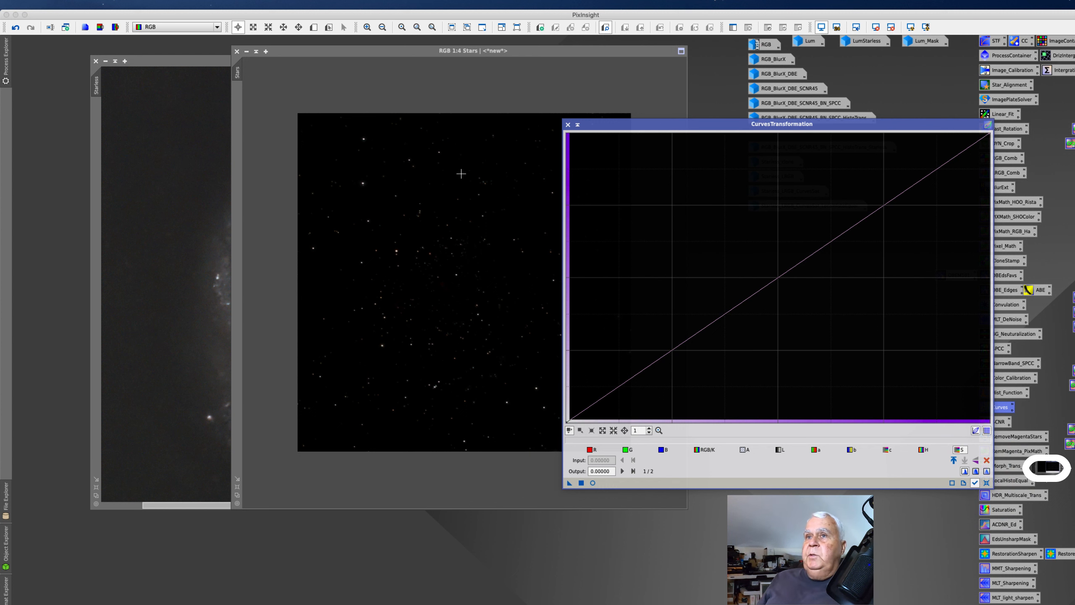
{"action": "left_click", "coordinate": [382, 50]}
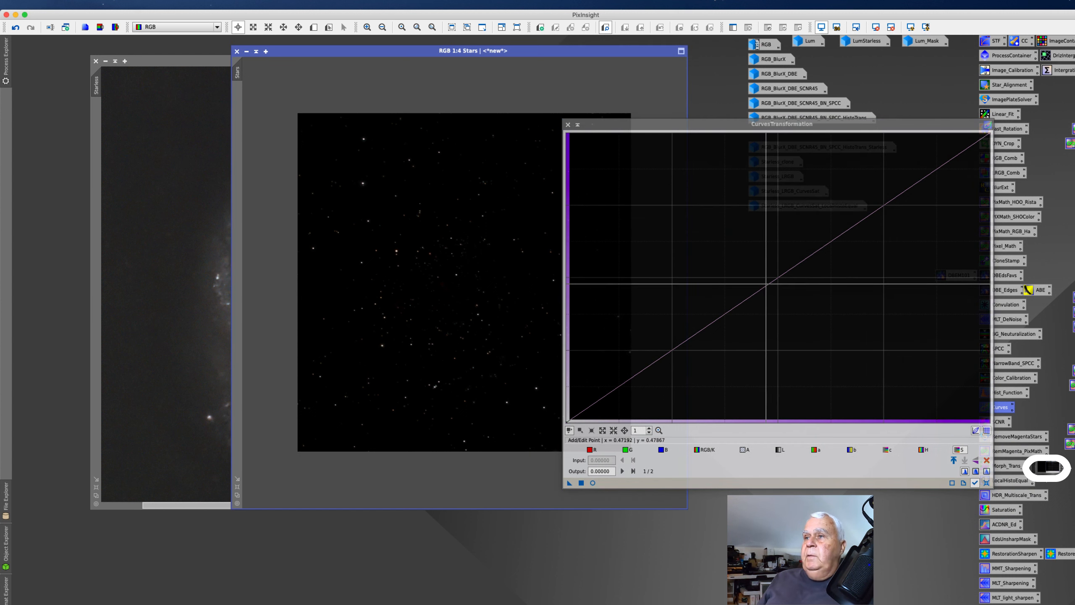
{"action": "left_click", "coordinate": [766, 285]}
{"action": "left_click_drag", "start_coordinate": [765, 285], "coordinate": [742, 272]}
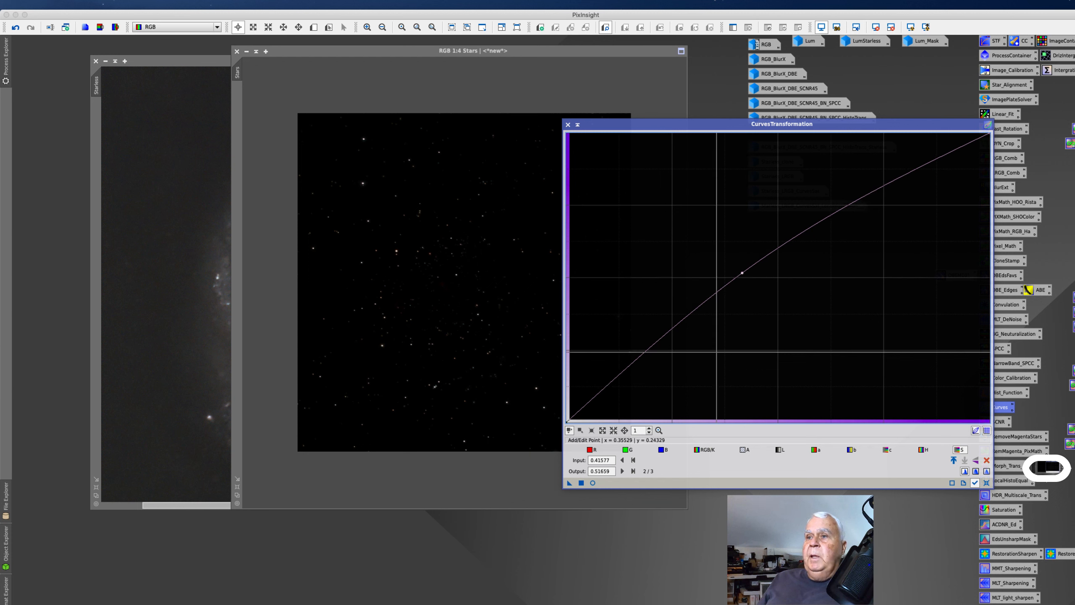
{"action": "left_click", "coordinate": [580, 484]}
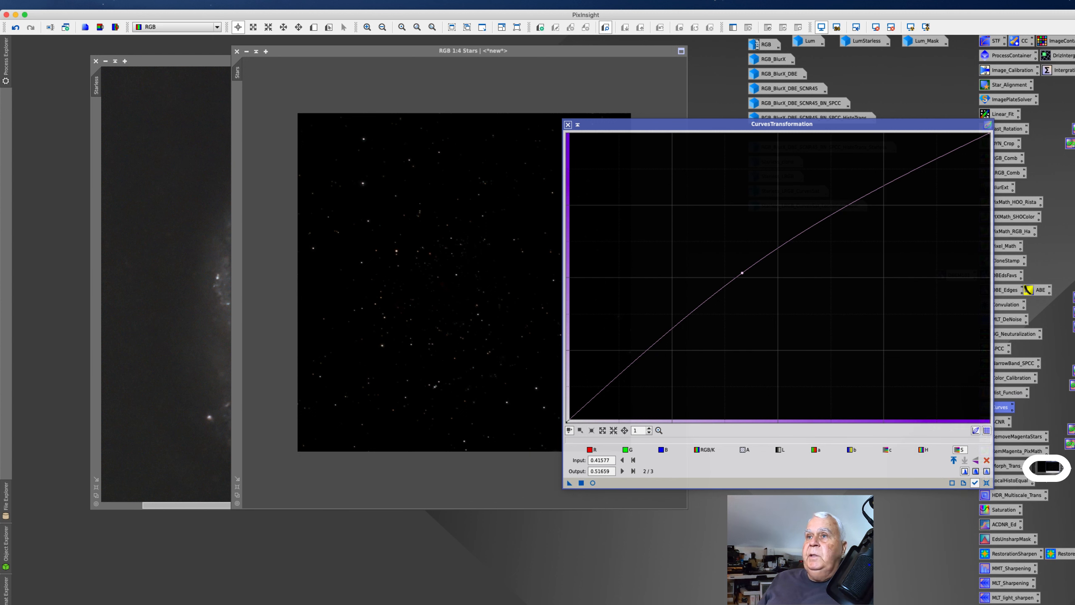
{"action": "left_click", "coordinate": [569, 125]}
Examine the star colours at several magnifications, and place the Stars image beside the Starless image at 1:3
{"action": "scroll", "coordinate": [441, 252], "scroll_direction": "up", "scroll_amount": 4}
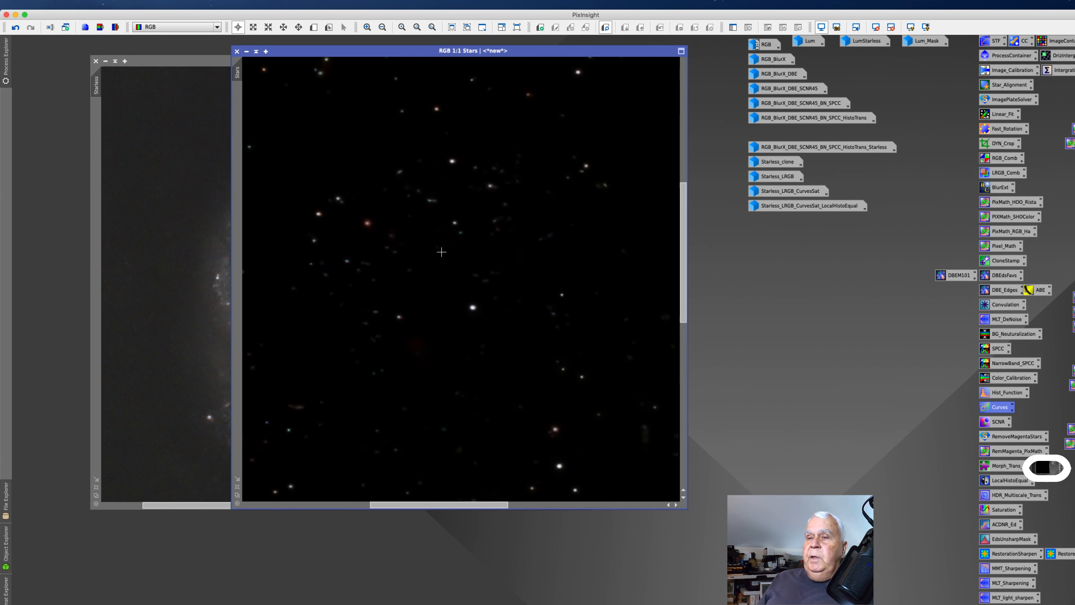
{"action": "scroll", "coordinate": [442, 252], "scroll_direction": "down", "scroll_amount": 2}
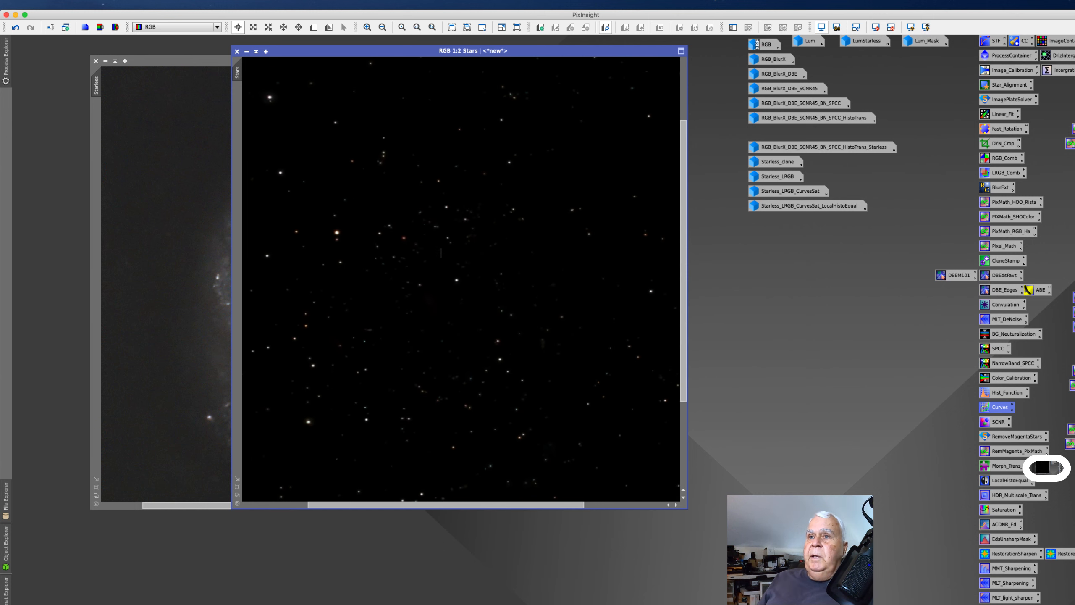
{"action": "scroll", "coordinate": [446, 253], "scroll_direction": "up", "scroll_amount": 2}
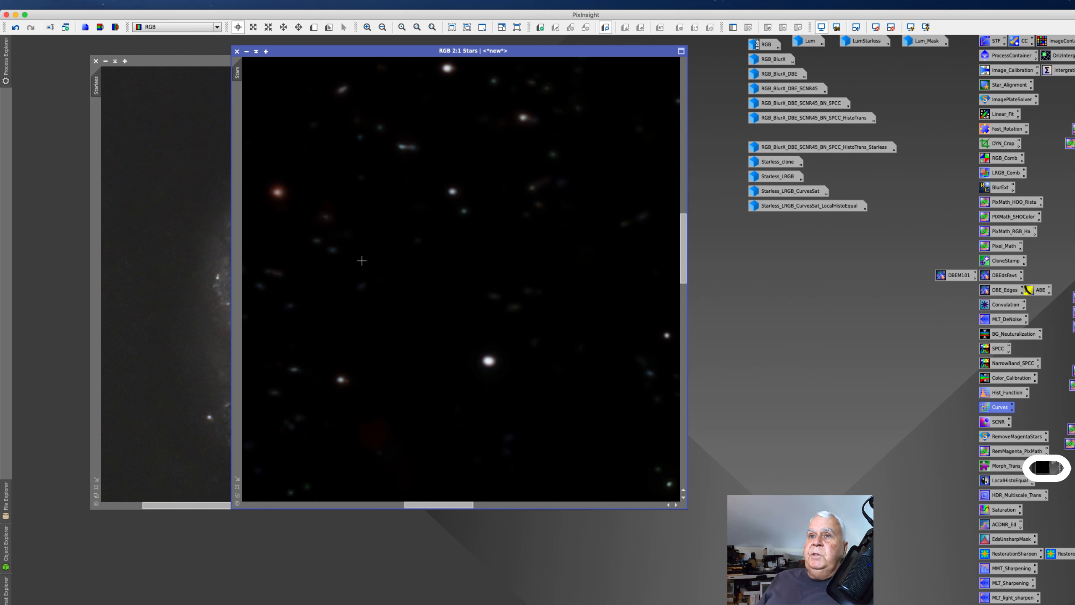
{"action": "scroll", "coordinate": [437, 261], "scroll_direction": "down", "scroll_amount": 3}
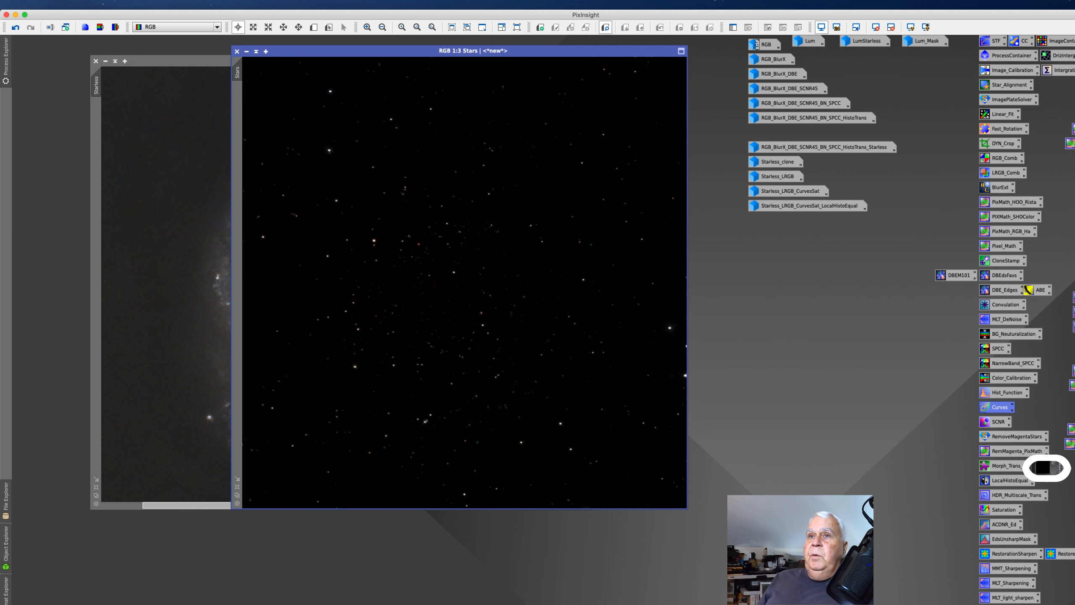
{"action": "left_click_drag", "start_coordinate": [366, 54], "coordinate": [587, 63]}
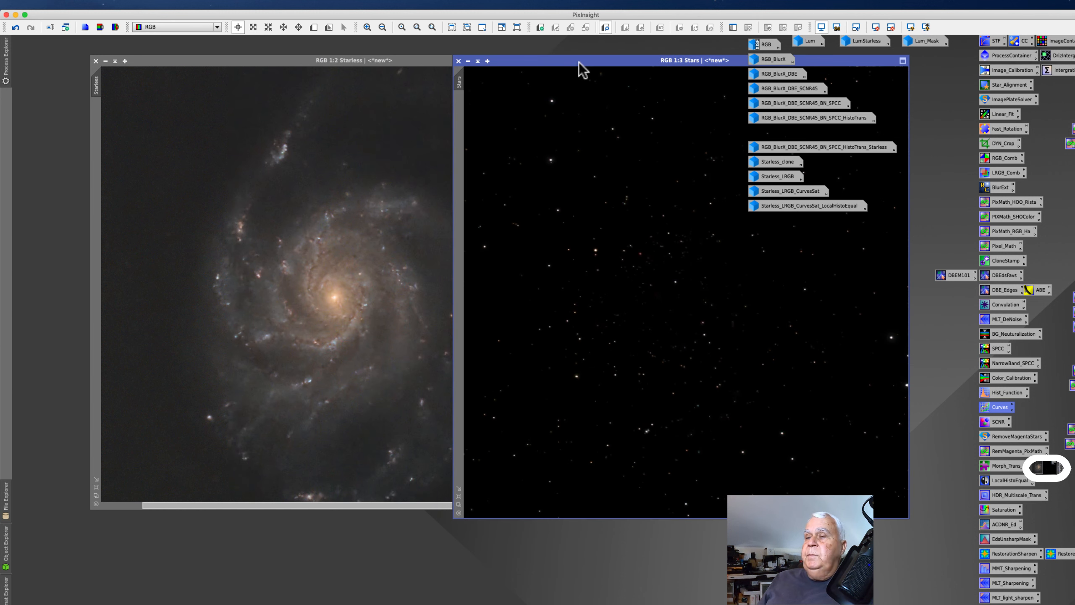
{"action": "left_click", "coordinate": [552, 64]}
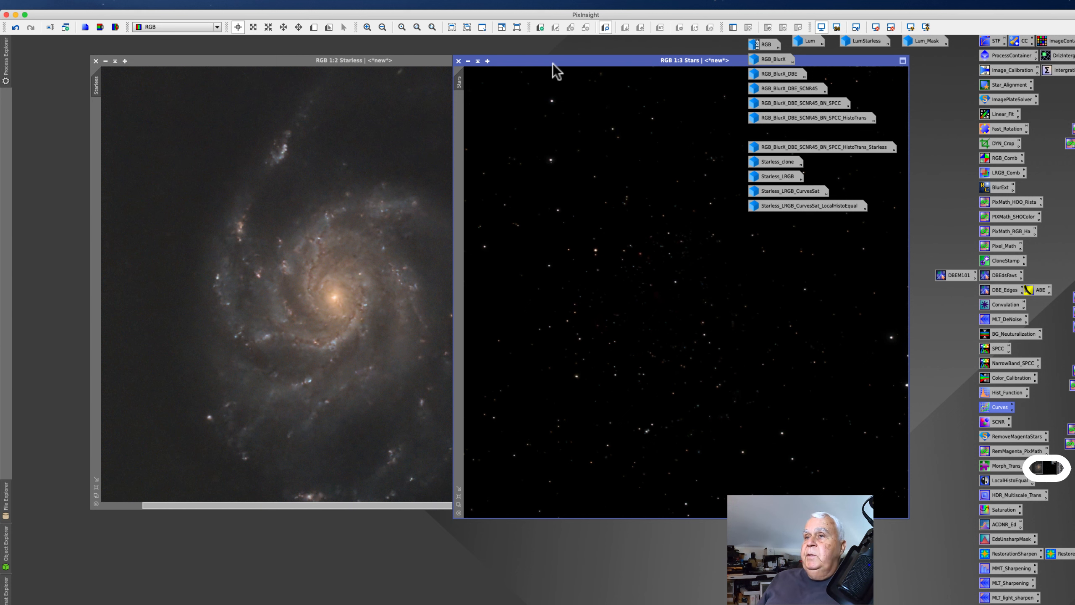
{"action": "left_click_drag", "start_coordinate": [539, 63], "coordinate": [540, 60]}
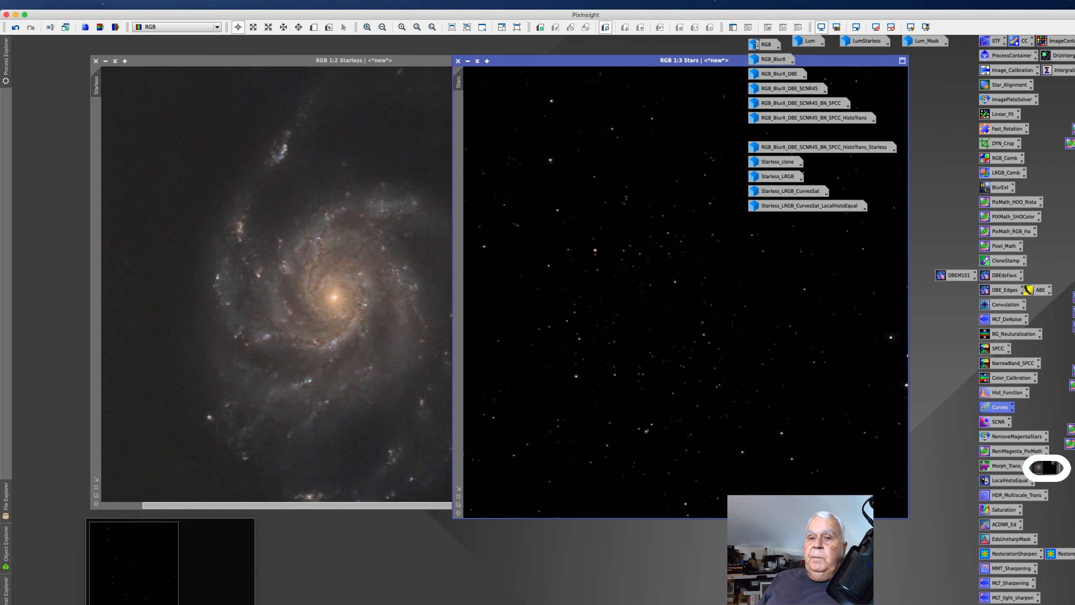
Switch to the browser, look through the lukomatico YouTube channel's videos, and return to PixInsight
{"action": "key", "text": "super+Tab"}
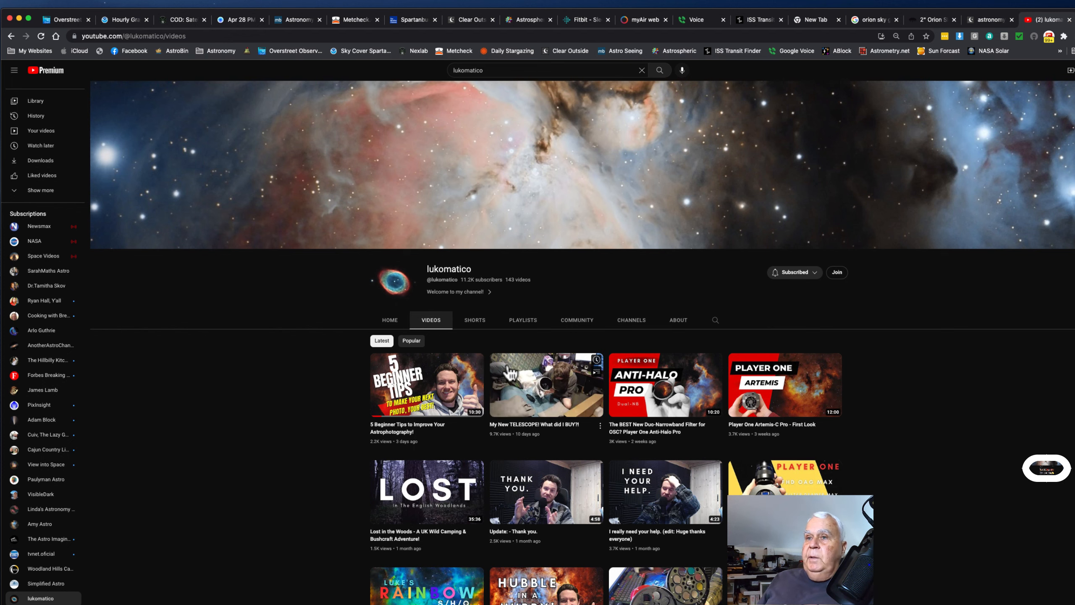
{"action": "scroll", "coordinate": [550, 440], "scroll_direction": "down", "scroll_amount": 3}
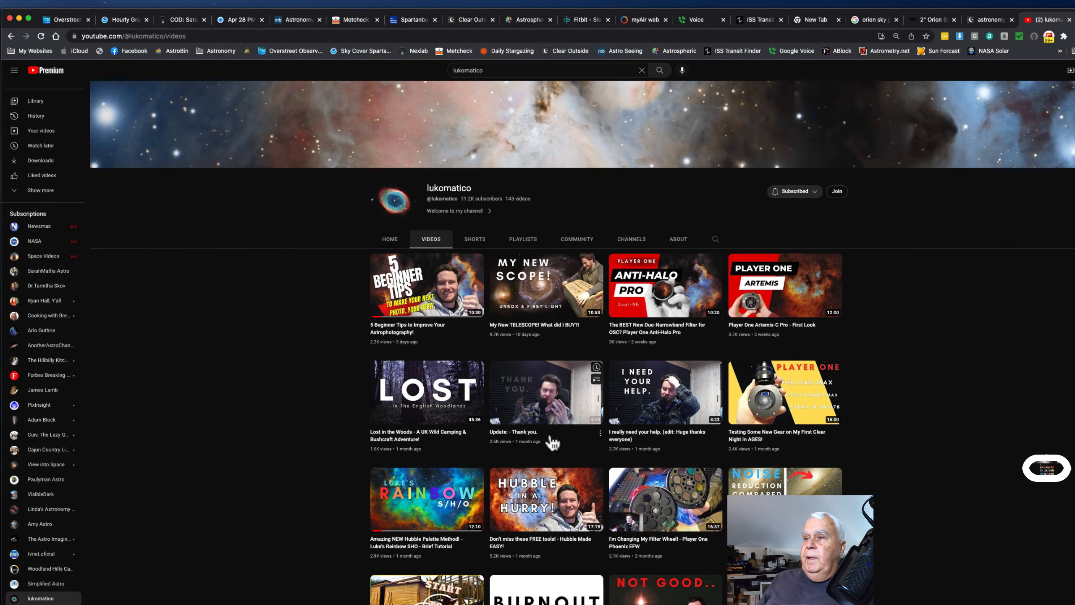
{"action": "scroll", "coordinate": [553, 442], "scroll_direction": "down", "scroll_amount": 5}
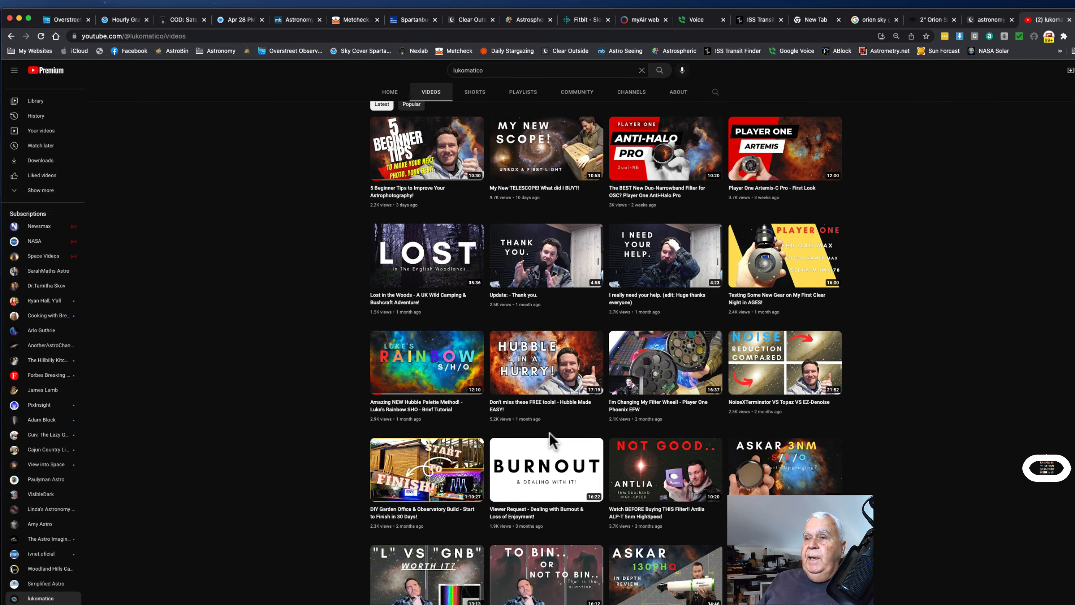
{"action": "scroll", "coordinate": [549, 436], "scroll_direction": "down", "scroll_amount": 5}
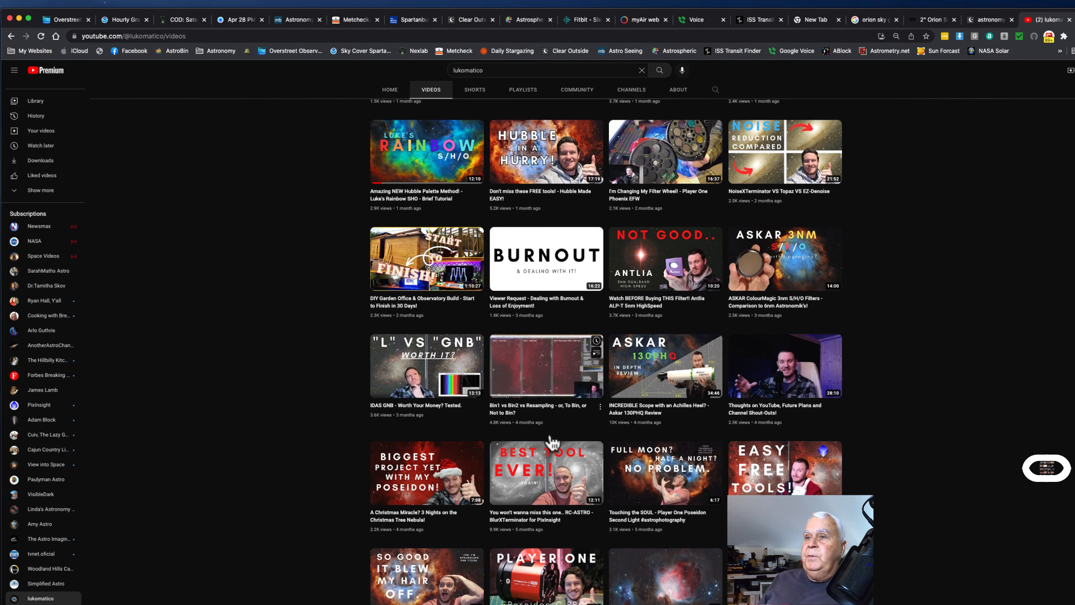
{"action": "scroll", "coordinate": [552, 441], "scroll_direction": "down", "scroll_amount": 3}
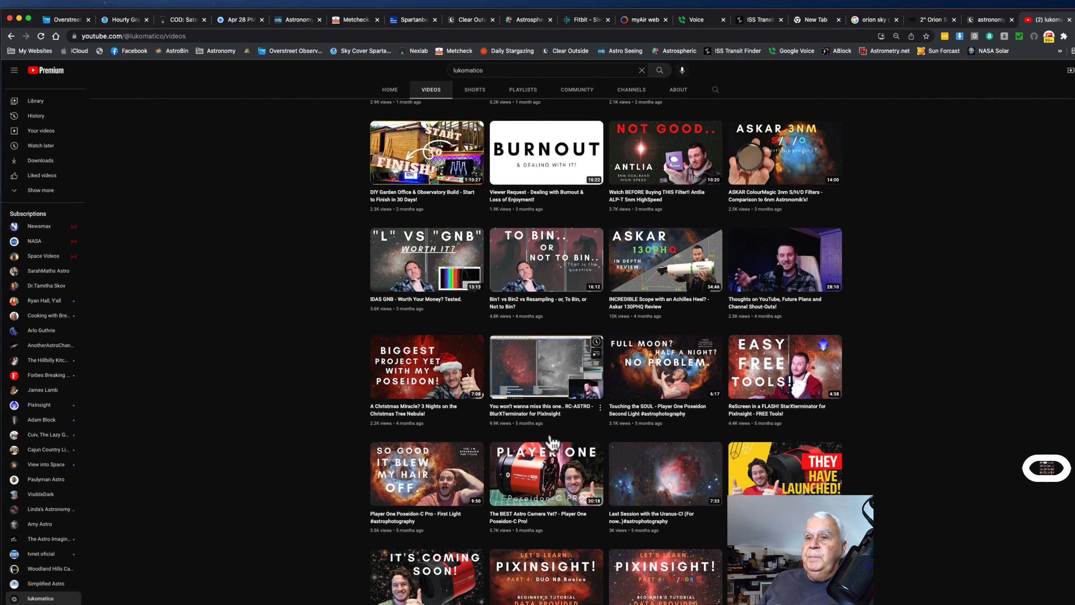
{"action": "scroll", "coordinate": [552, 443], "scroll_direction": "up", "scroll_amount": 15}
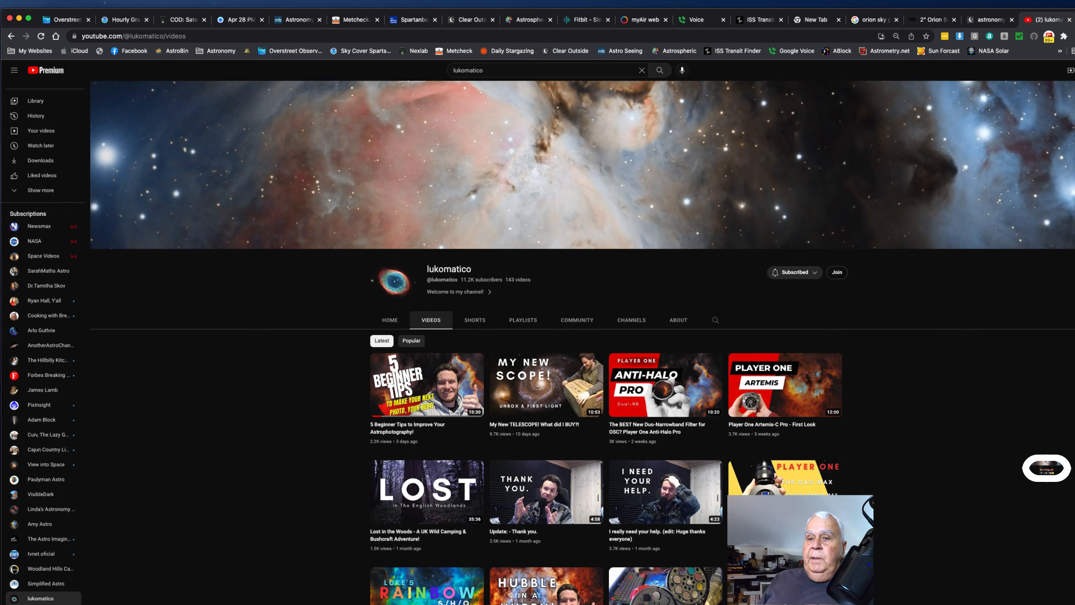
{"action": "key", "text": "ctrl+Left"}
{"action": "key", "text": "ctrl+Left"}
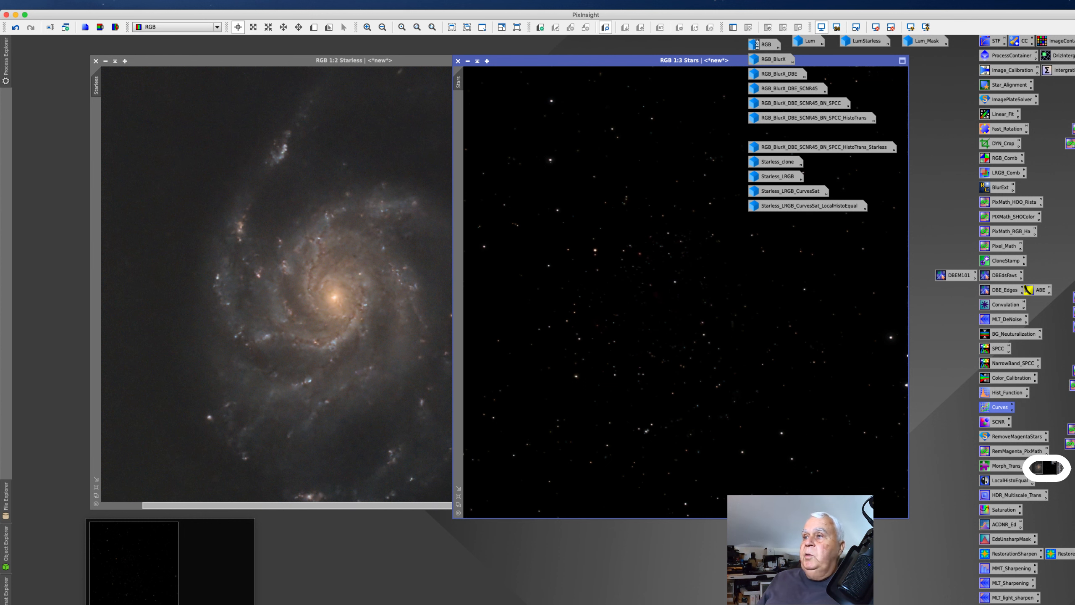
Apply the saved star-recombination process to the Starless image to create a new image, and minimize the original Starless window
{"action": "left_click_drag", "start_coordinate": [1071, 379], "coordinate": [254, 304]}
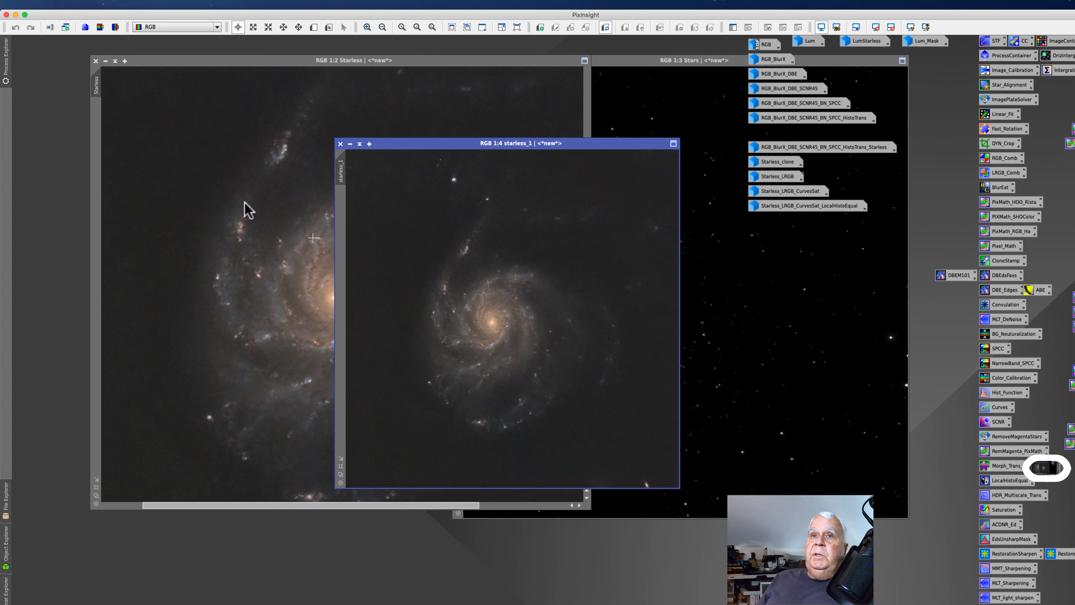
{"action": "left_click", "coordinate": [105, 61]}
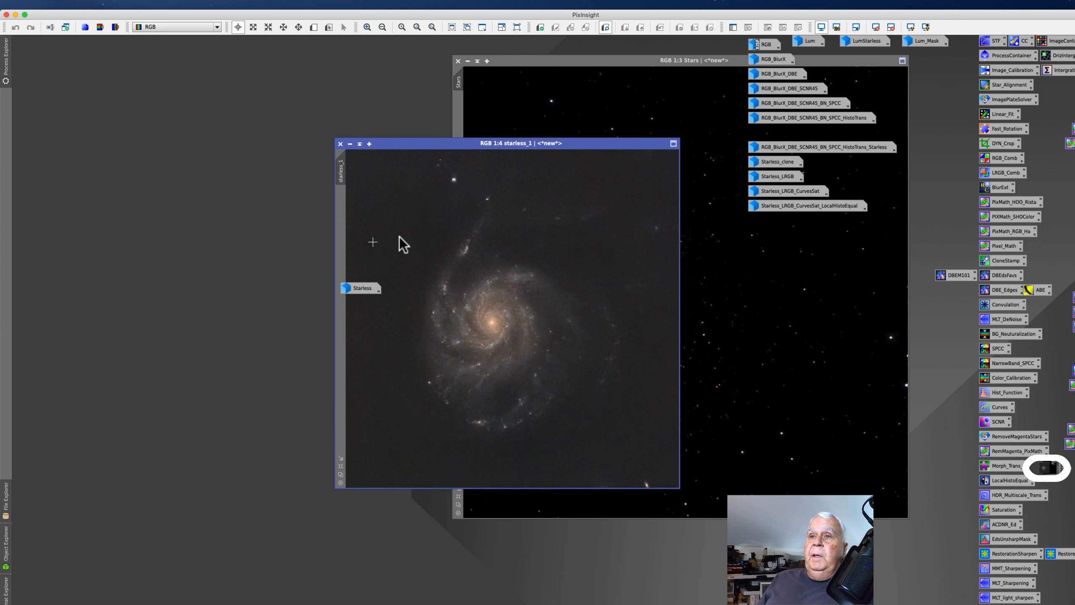
Stack the minimized Starless image with the other stored images, apply the saved star-recombination process to the Stars image, and minimize the original
{"action": "left_click_drag", "start_coordinate": [367, 292], "coordinate": [771, 223]}
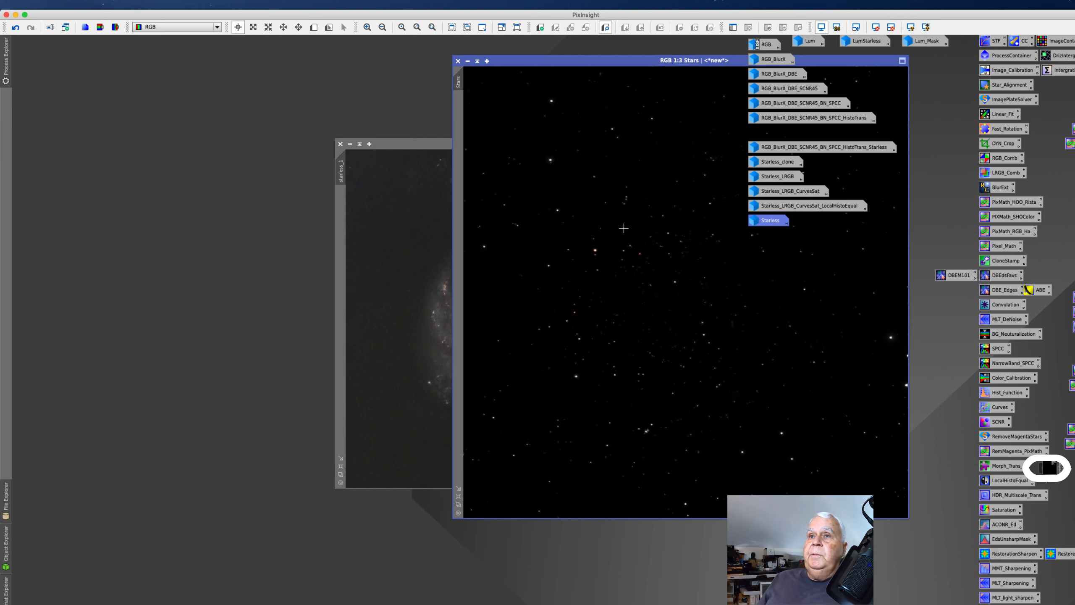
{"action": "left_click_drag", "start_coordinate": [509, 62], "coordinate": [129, 68]}
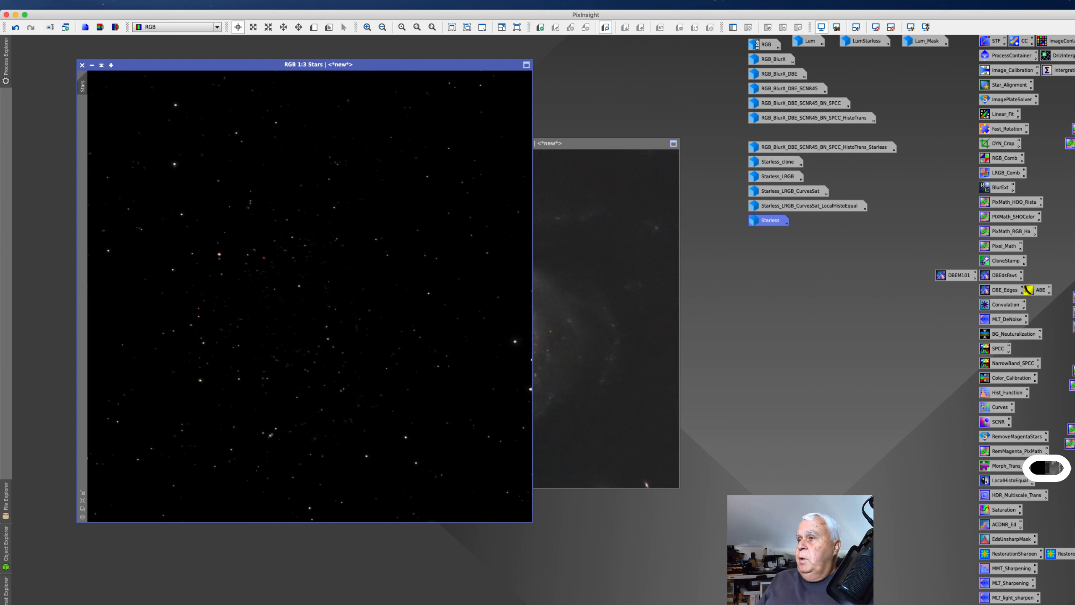
{"action": "left_click_drag", "start_coordinate": [1074, 402], "coordinate": [307, 356]}
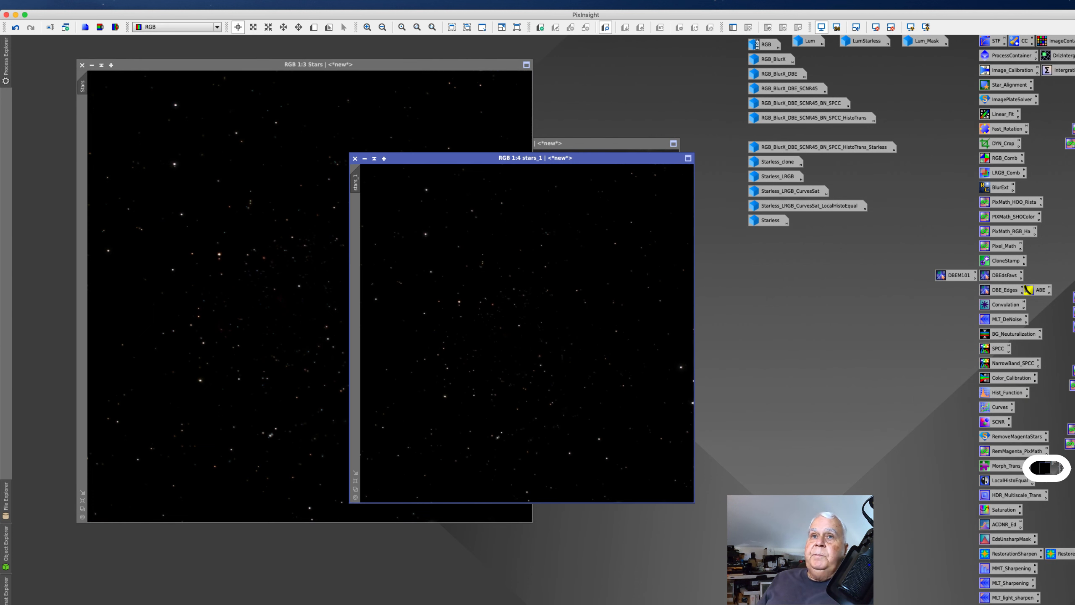
{"action": "left_click", "coordinate": [82, 64]}
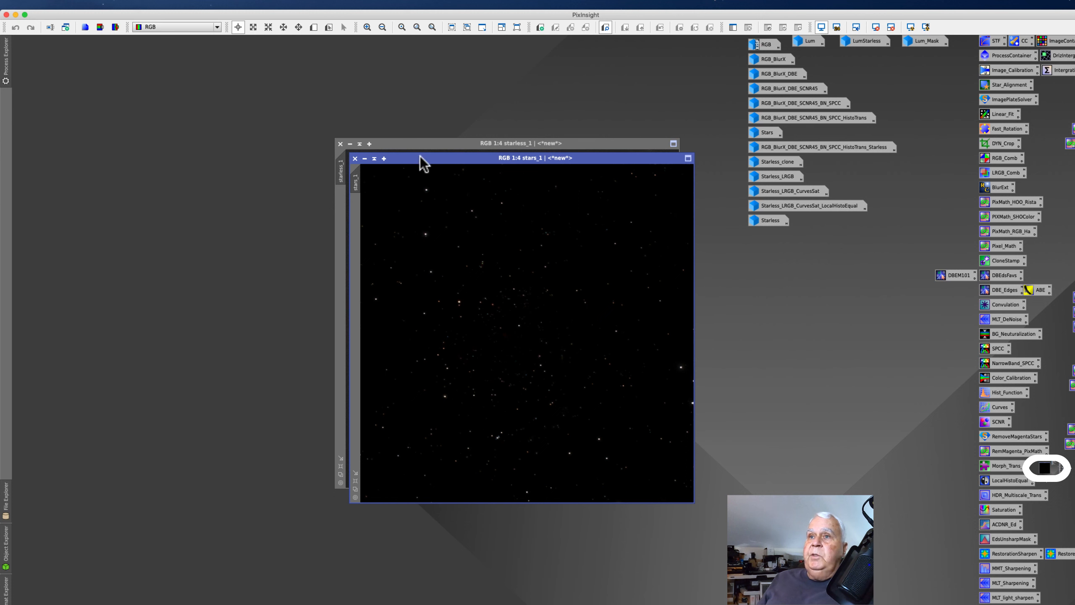
Place starless_1 and stars_1 side by side and apply the RESCREEN_starless_stars_V1 process to combine them into a new image
{"action": "left_click_drag", "start_coordinate": [422, 158], "coordinate": [460, 157]}
{"action": "left_click_drag", "start_coordinate": [381, 145], "coordinate": [81, 161]}
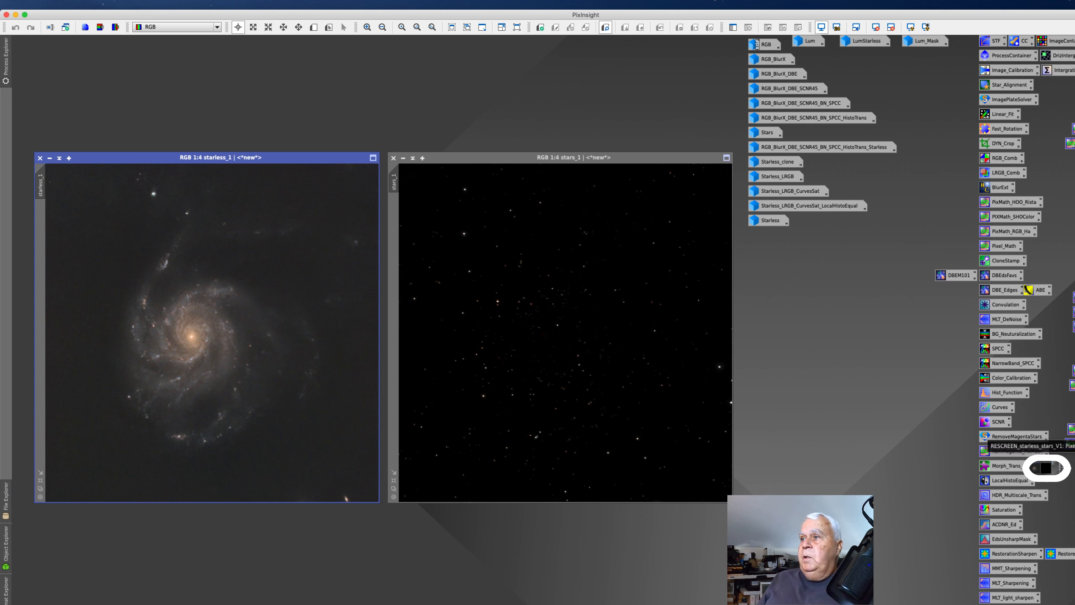
{"action": "left_click_drag", "start_coordinate": [1069, 436], "coordinate": [261, 369]}
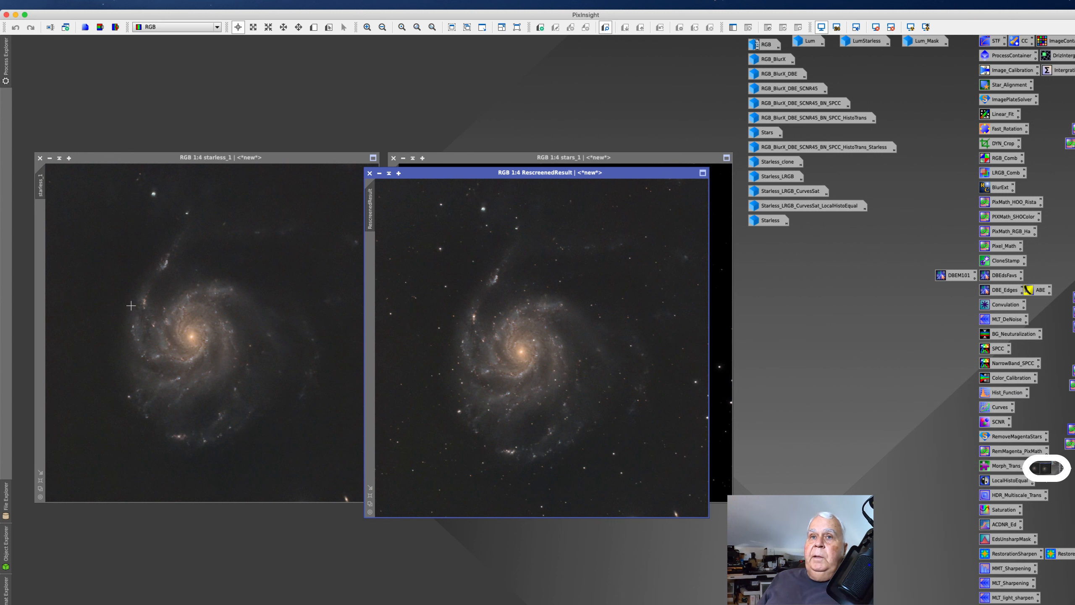
Minimize the starless_1 and stars_1 images and stack them below the other stored images
{"action": "left_click", "coordinate": [49, 158]}
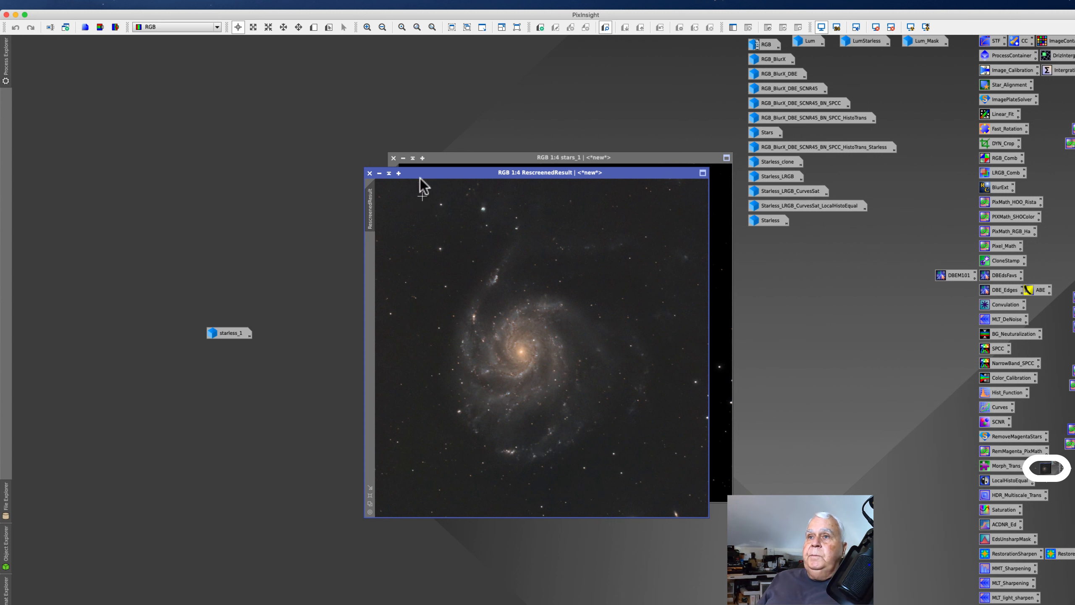
{"action": "left_click_drag", "start_coordinate": [230, 335], "coordinate": [772, 237]}
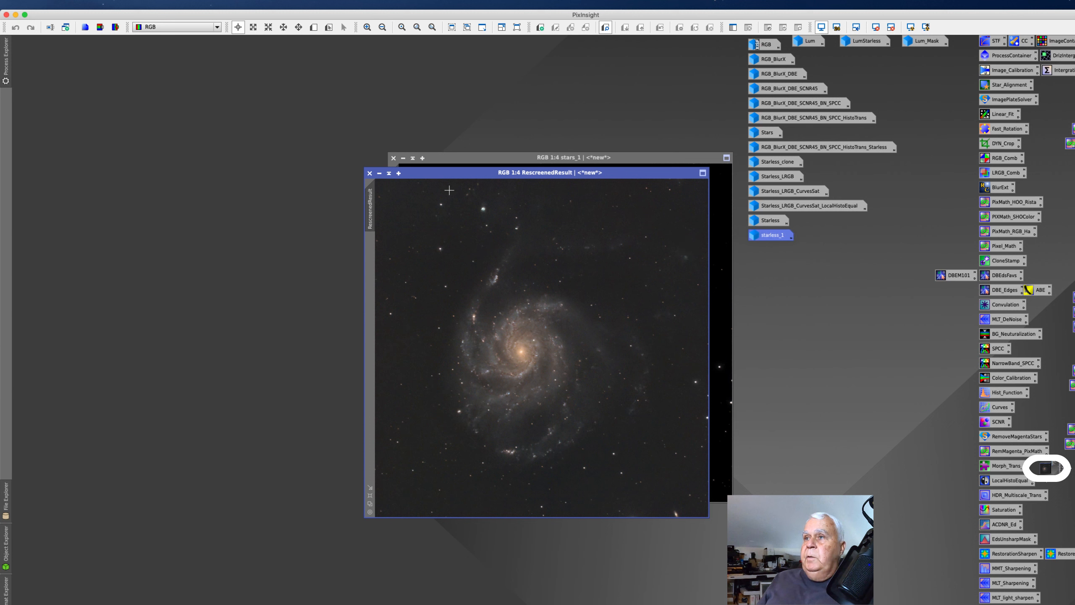
{"action": "left_click", "coordinate": [402, 158]}
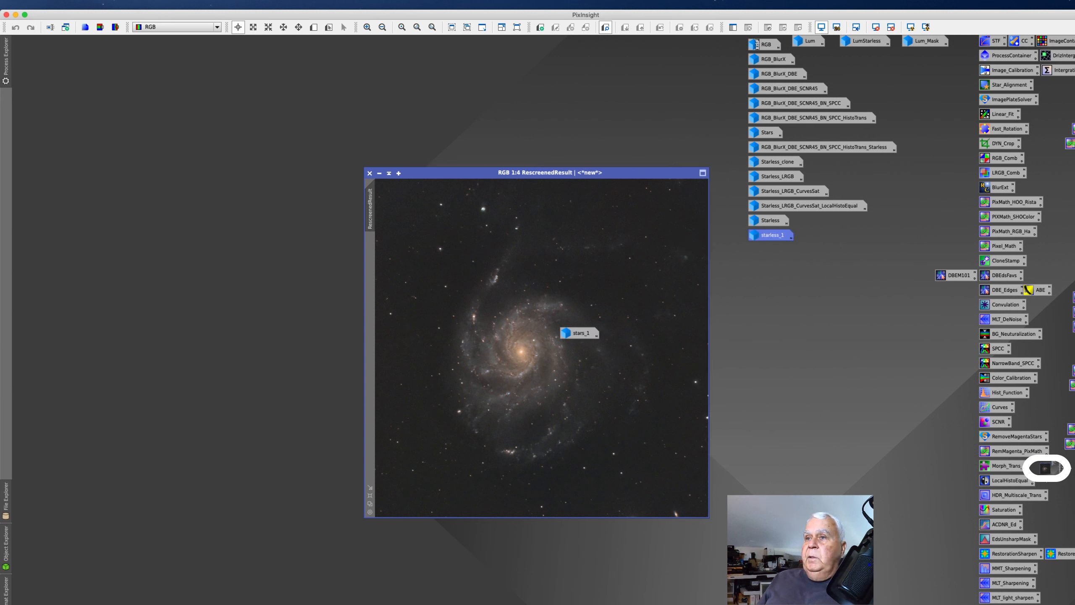
{"action": "left_click_drag", "start_coordinate": [597, 331], "coordinate": [766, 252]}
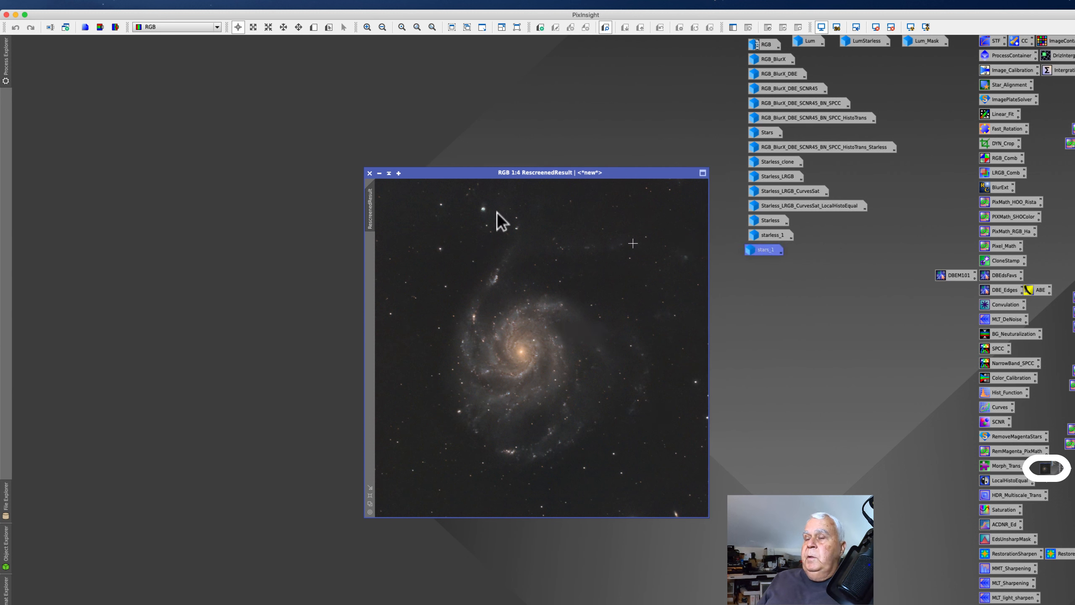
Move the RescreenedResult image to free workspace, fit its window at 1:3, and enlarge the window around it
{"action": "left_click_drag", "start_coordinate": [432, 173], "coordinate": [116, 86]}
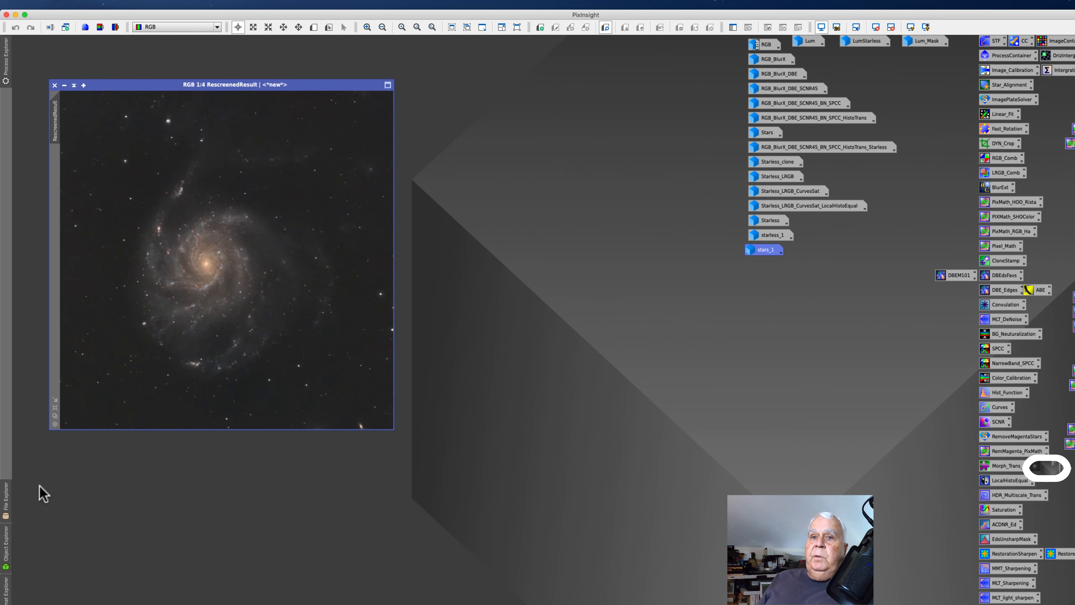
{"action": "left_click", "coordinate": [52, 406]}
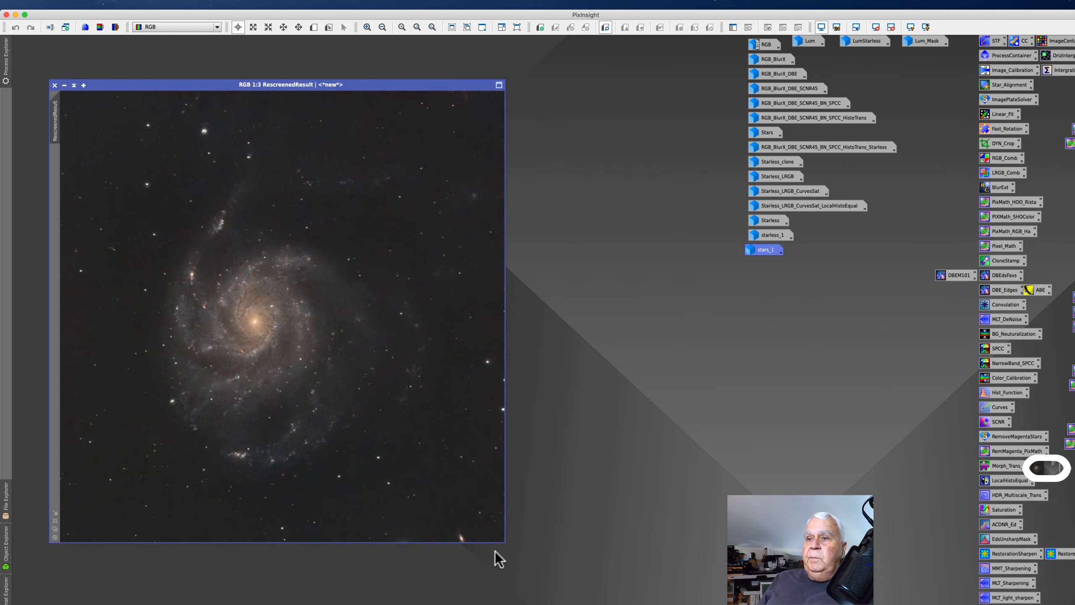
{"action": "left_click_drag", "start_coordinate": [503, 540], "coordinate": [697, 603]}
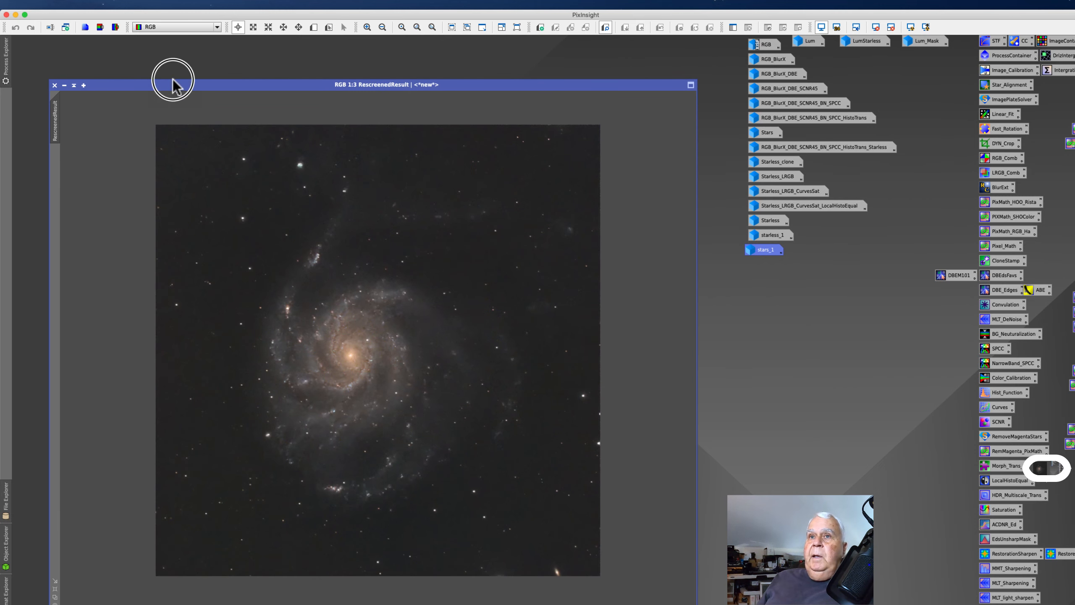
{"action": "left_click_drag", "start_coordinate": [173, 79], "coordinate": [172, 55]}
Examine the recombined galaxy and its stars at 1:3, 1:2 and 1:1 magnification
{"action": "scroll", "coordinate": [221, 281], "scroll_direction": "up", "scroll_amount": 1}
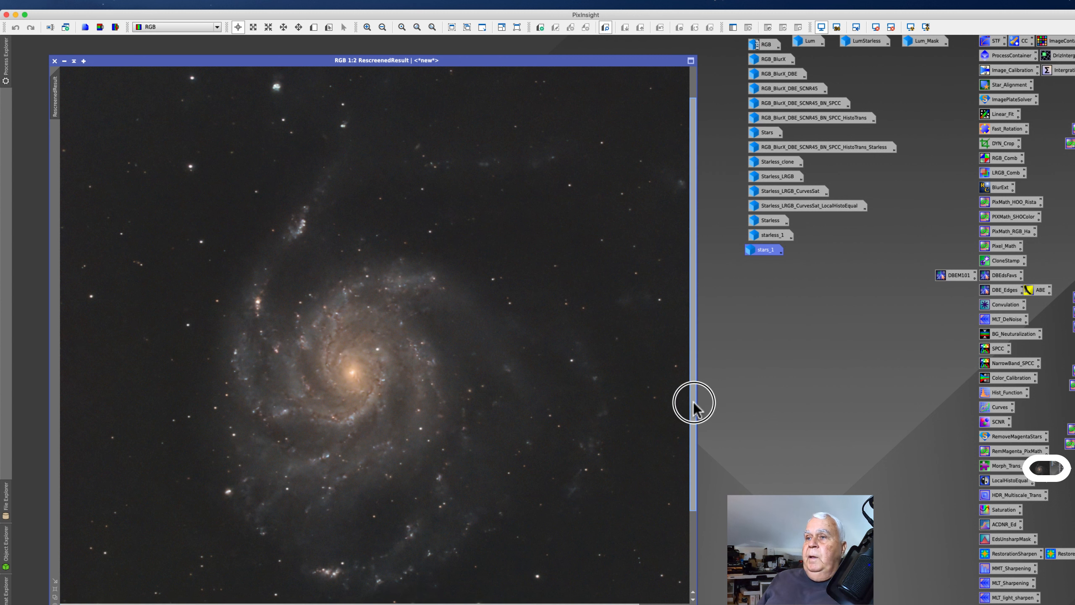
{"action": "left_click_drag", "start_coordinate": [693, 403], "coordinate": [704, 448]}
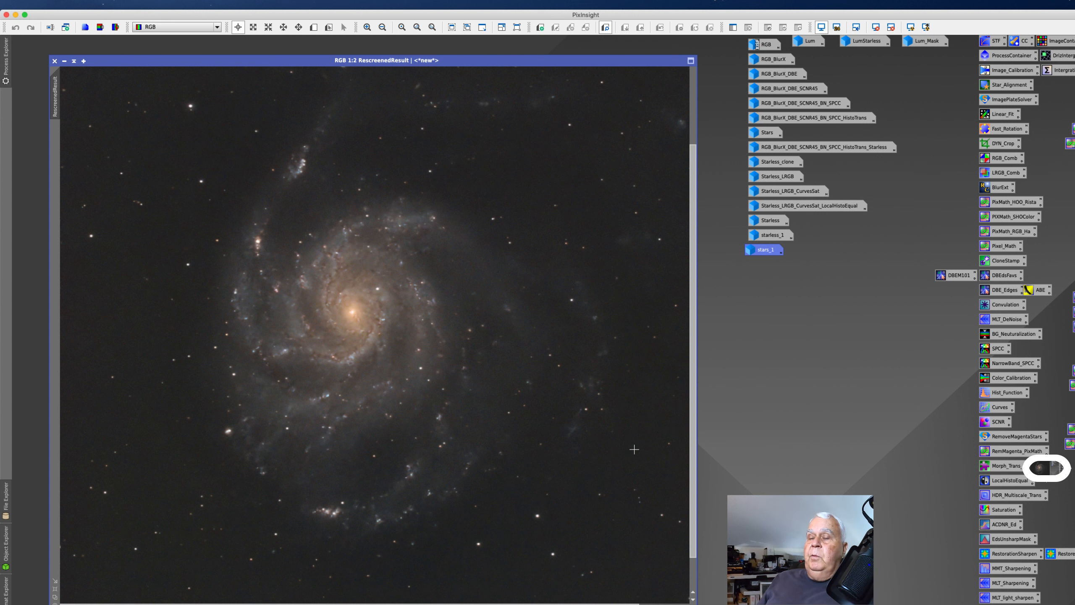
{"action": "scroll", "coordinate": [611, 411], "scroll_direction": "down", "scroll_amount": 1}
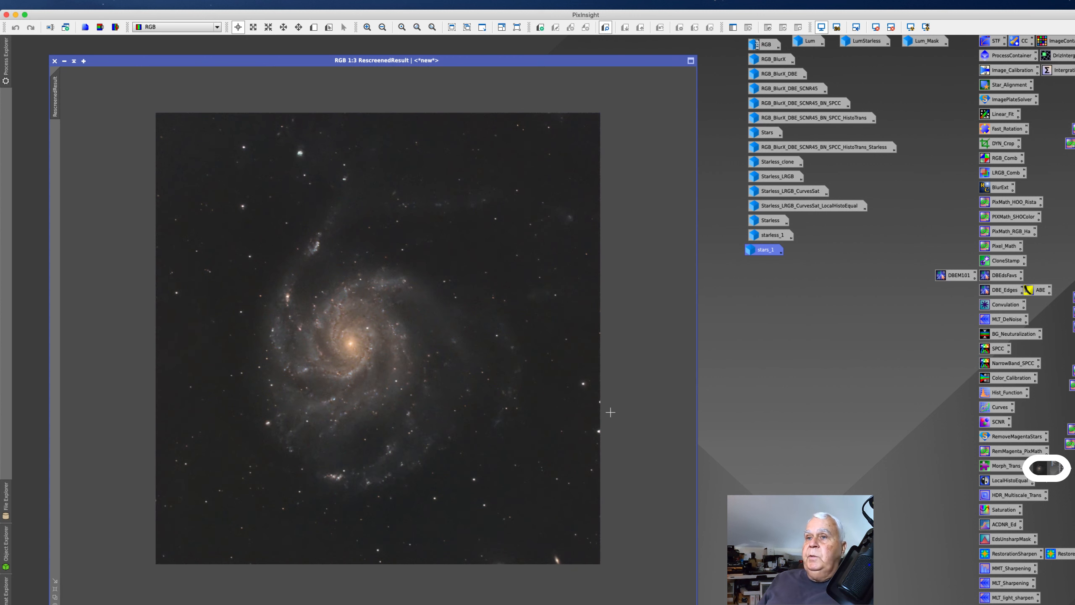
{"action": "scroll", "coordinate": [611, 411], "scroll_direction": "up", "scroll_amount": 1}
{"action": "scroll", "coordinate": [610, 411], "scroll_direction": "down", "scroll_amount": 1}
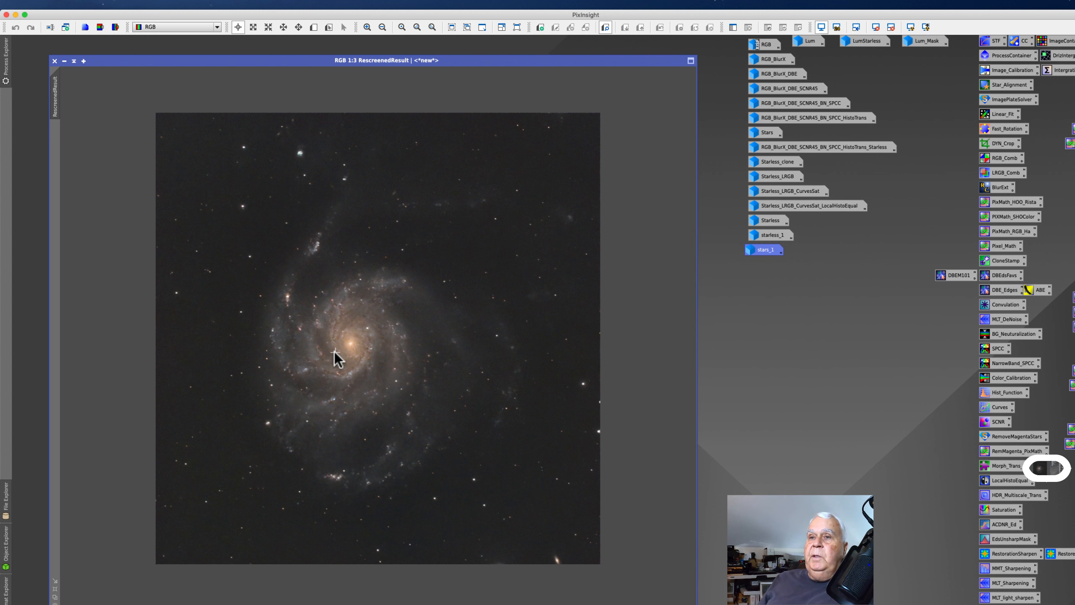
{"action": "scroll", "coordinate": [334, 351], "scroll_direction": "up", "scroll_amount": 1}
{"action": "scroll", "coordinate": [334, 358], "scroll_direction": "up", "scroll_amount": 1}
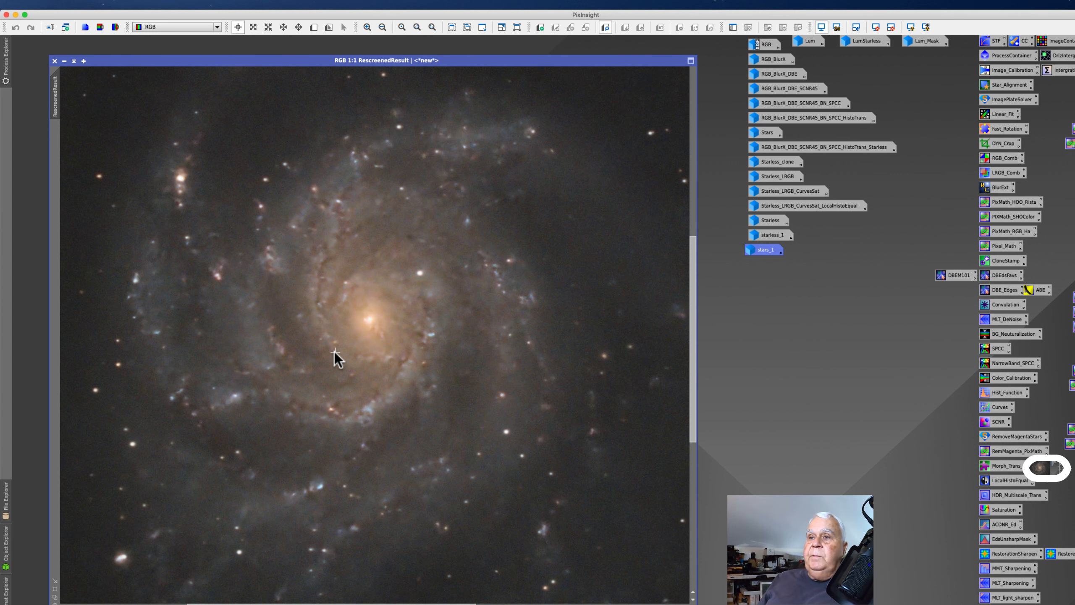
{"action": "scroll", "coordinate": [334, 351], "scroll_direction": "down", "scroll_amount": 1}
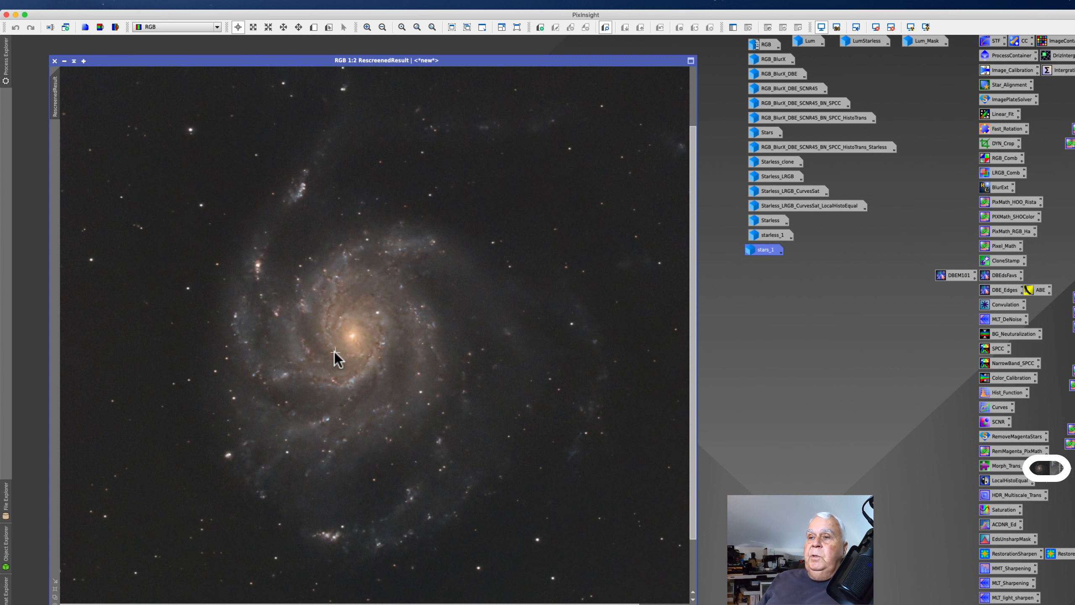
{"action": "scroll", "coordinate": [335, 353], "scroll_direction": "down", "scroll_amount": 1}
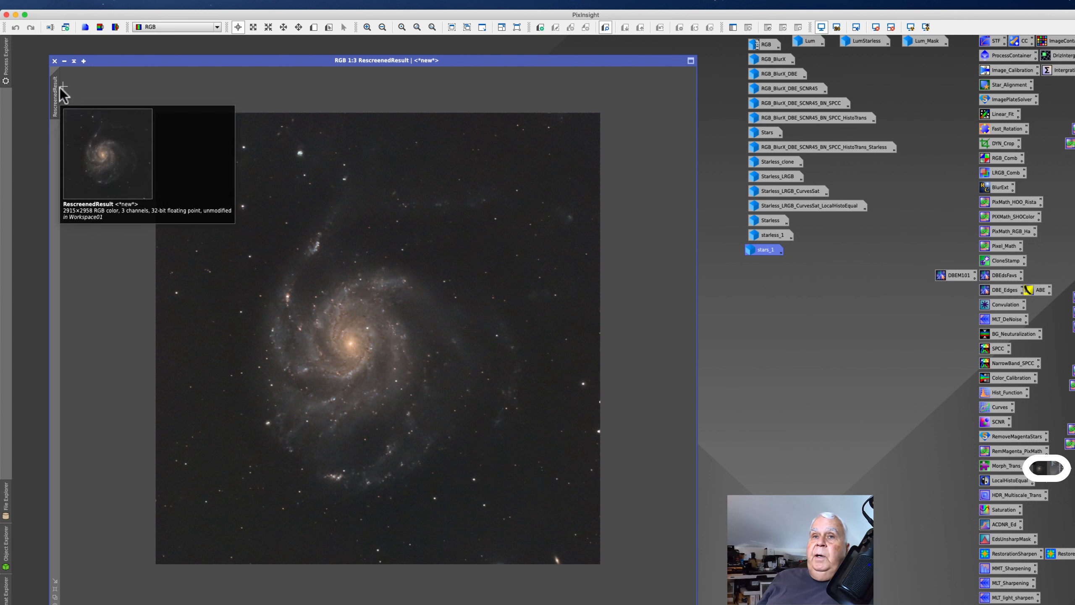
Rename the RescreenedResult image as M101
{"action": "right_click", "coordinate": [56, 101]}
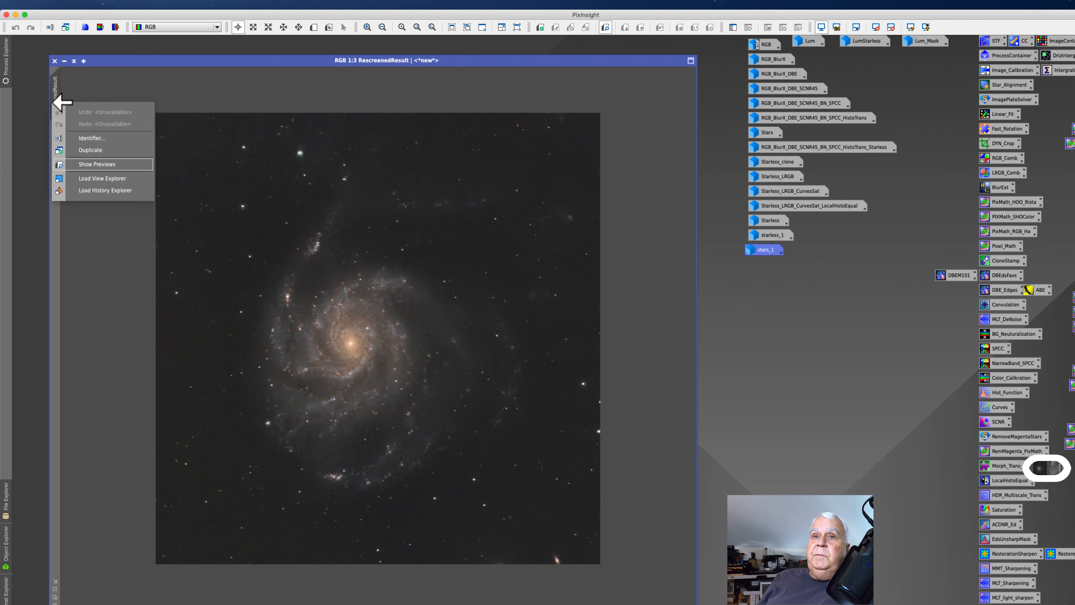
{"action": "left_click", "coordinate": [78, 139]}
{"action": "key", "text": "Right"}
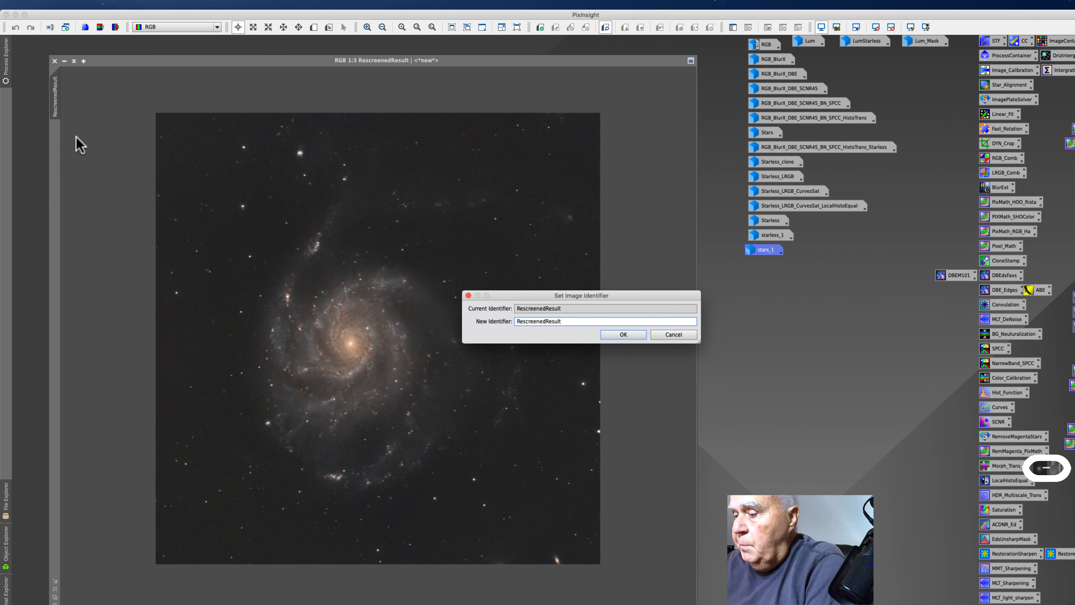
{"action": "key", "text": "BackSpace"}
{"action": "key", "text": "BackSpace"}
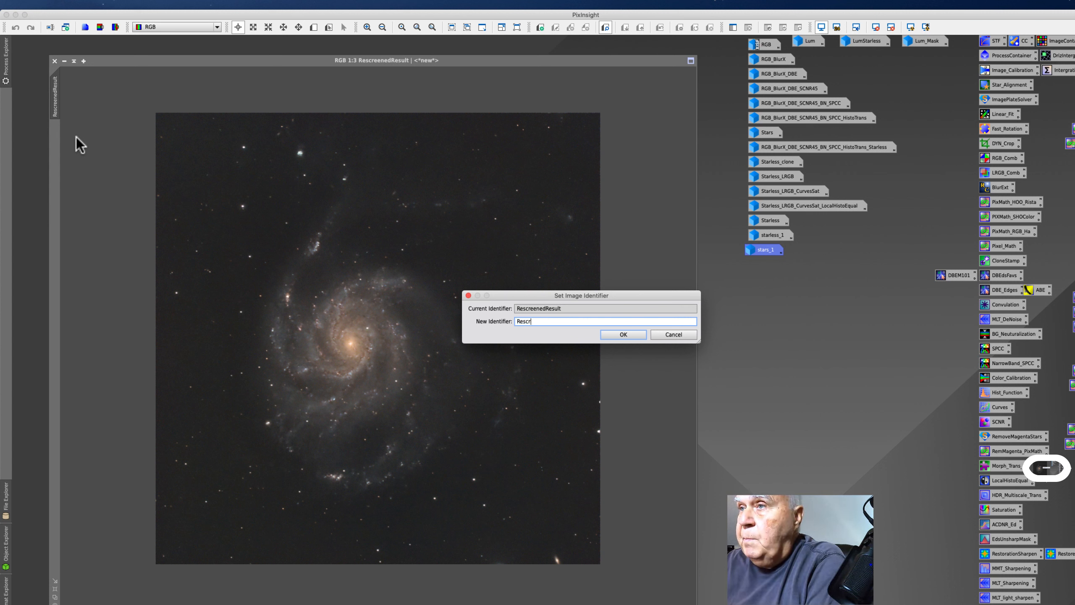
{"action": "type", "text": "M101"}
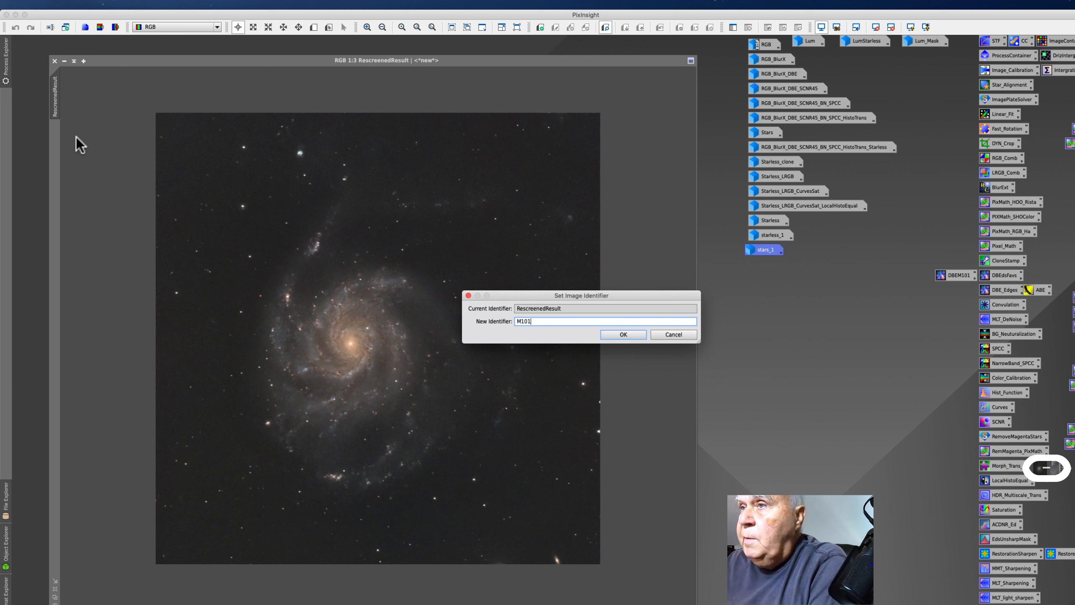
{"action": "key", "text": "Return"}
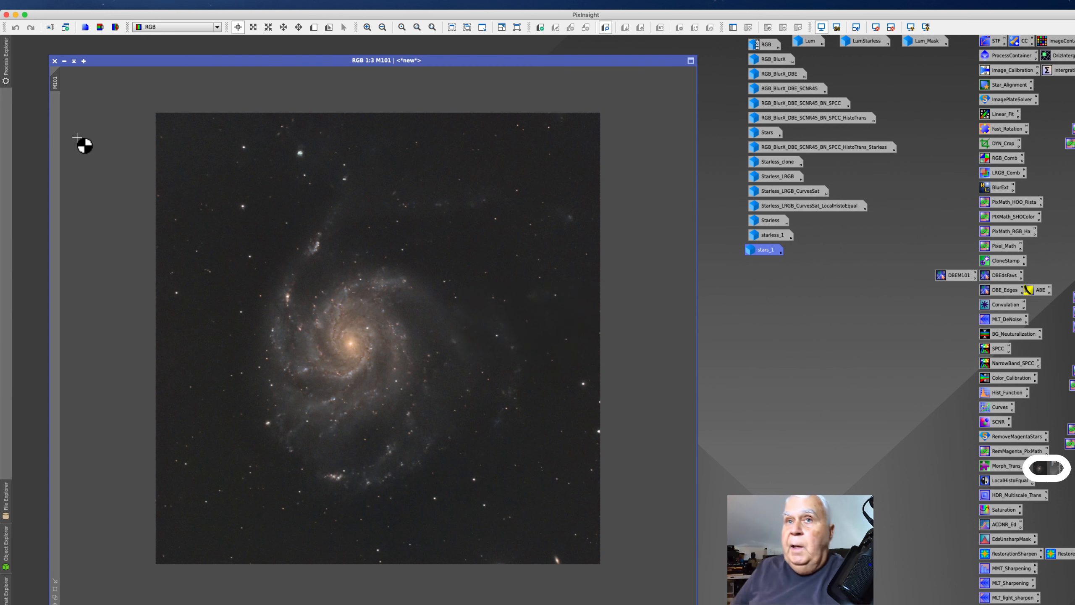
Duplicate the M101 image, minimize the original, and stack it with the other stored images
{"action": "mouse_move", "coordinate": [54, 87]}
{"action": "left_mouse_down"}
{"action": "mouse_move", "coordinate": [19, 101]}
{"action": "mouse_move", "coordinate": [63, 70]}
{"action": "left_mouse_up"}
{"action": "left_click", "coordinate": [64, 61]}
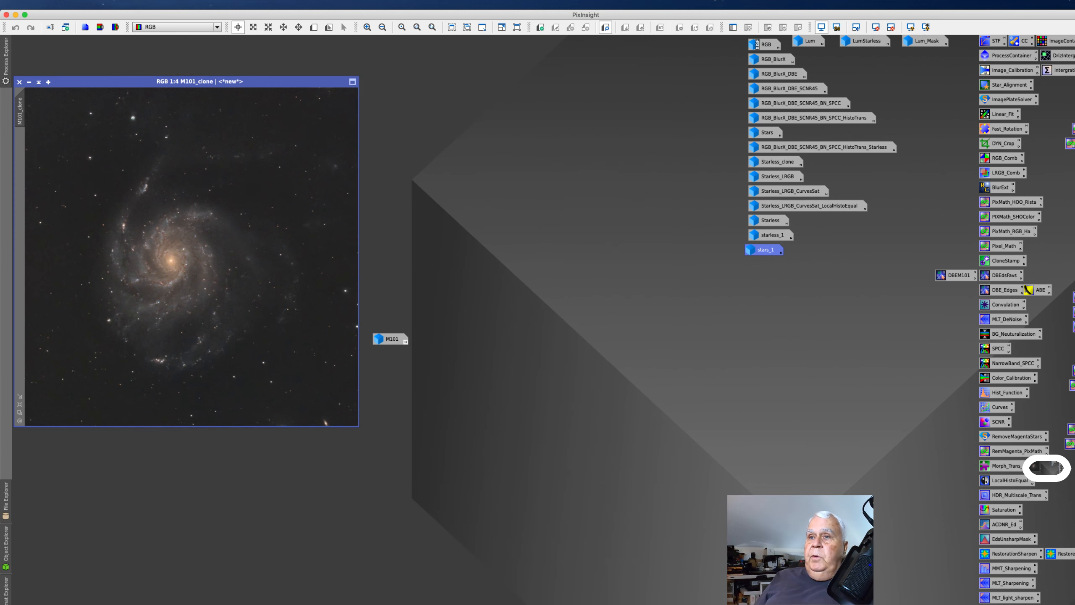
{"action": "left_click_drag", "start_coordinate": [391, 341], "coordinate": [770, 281]}
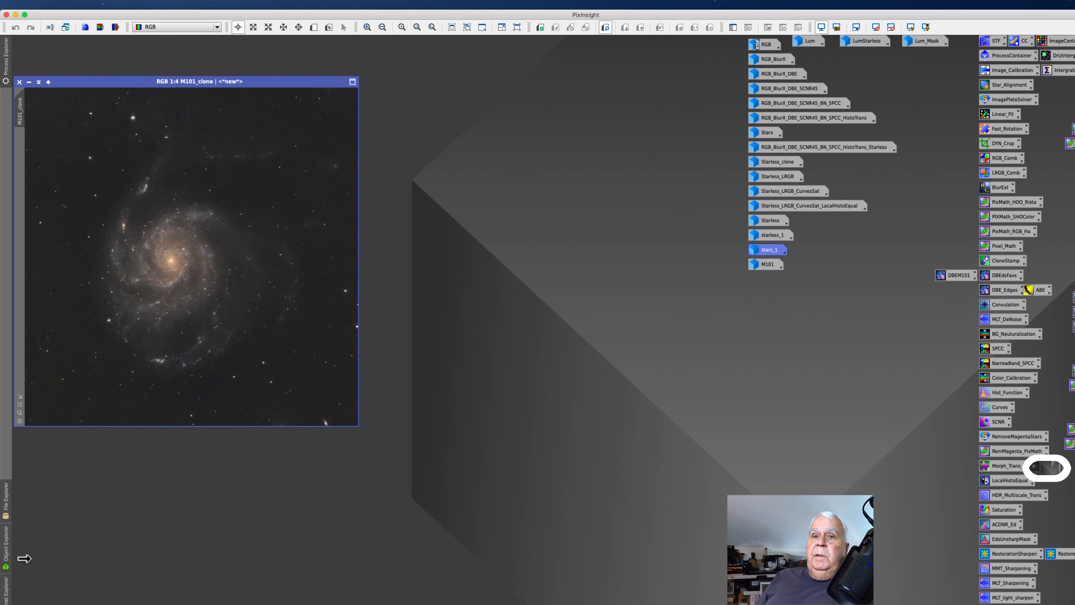
Move the M101_clone image away from the workspace edge and enlarge it to 1:3
{"action": "left_click", "coordinate": [6, 547]}
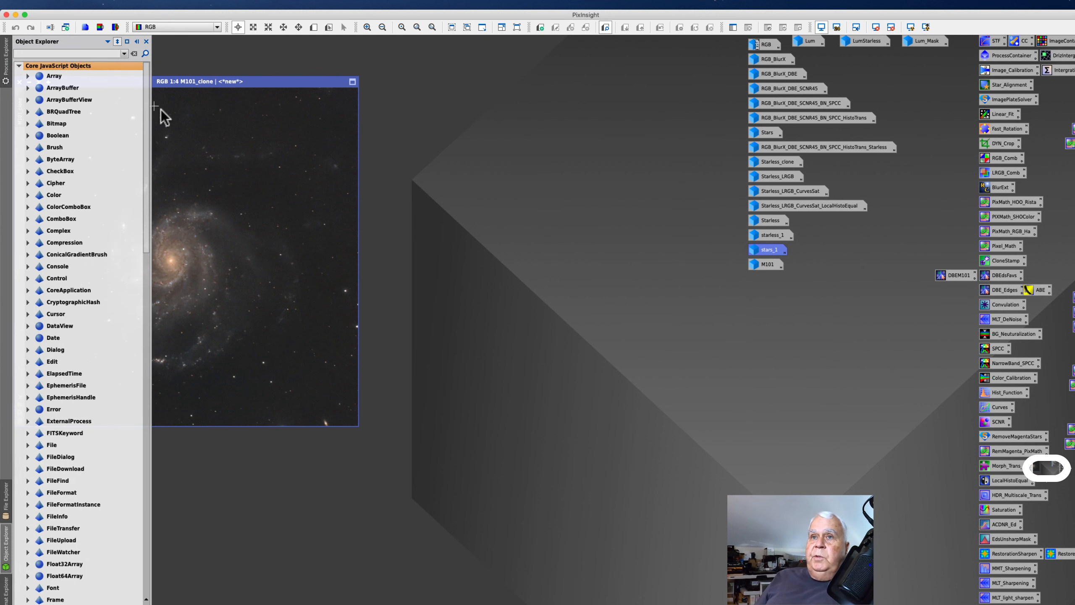
{"action": "left_click_drag", "start_coordinate": [256, 80], "coordinate": [354, 71]}
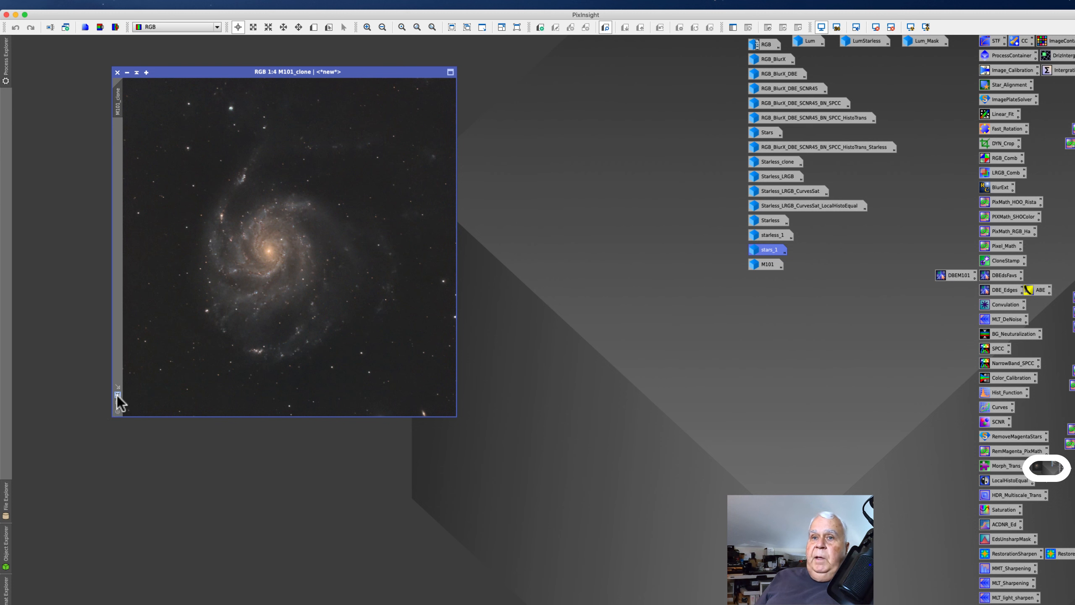
{"action": "left_click", "coordinate": [118, 396]}
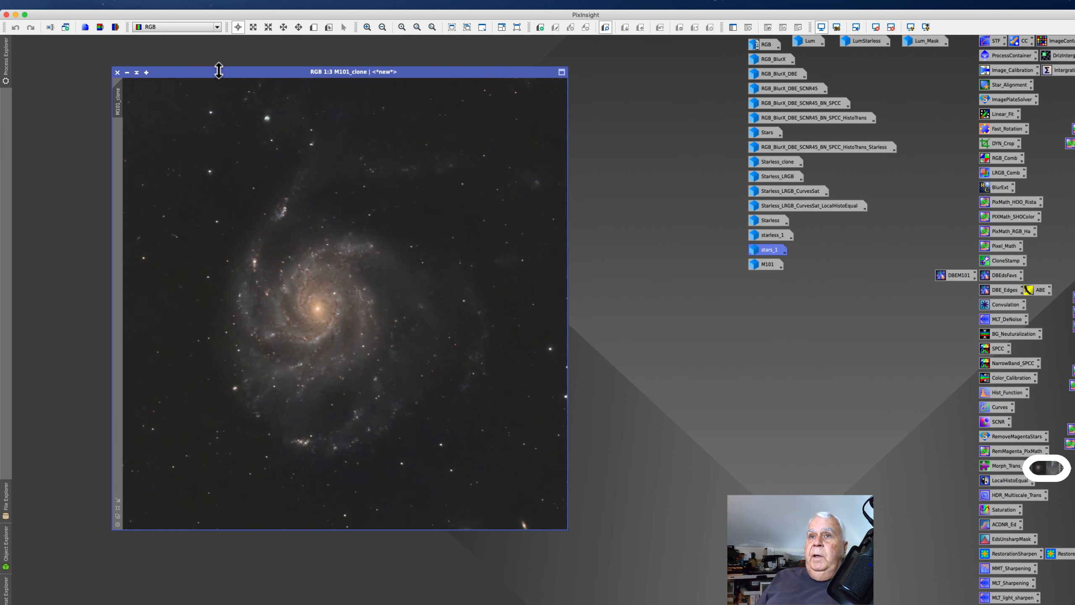
{"action": "left_click_drag", "start_coordinate": [218, 70], "coordinate": [216, 55]}
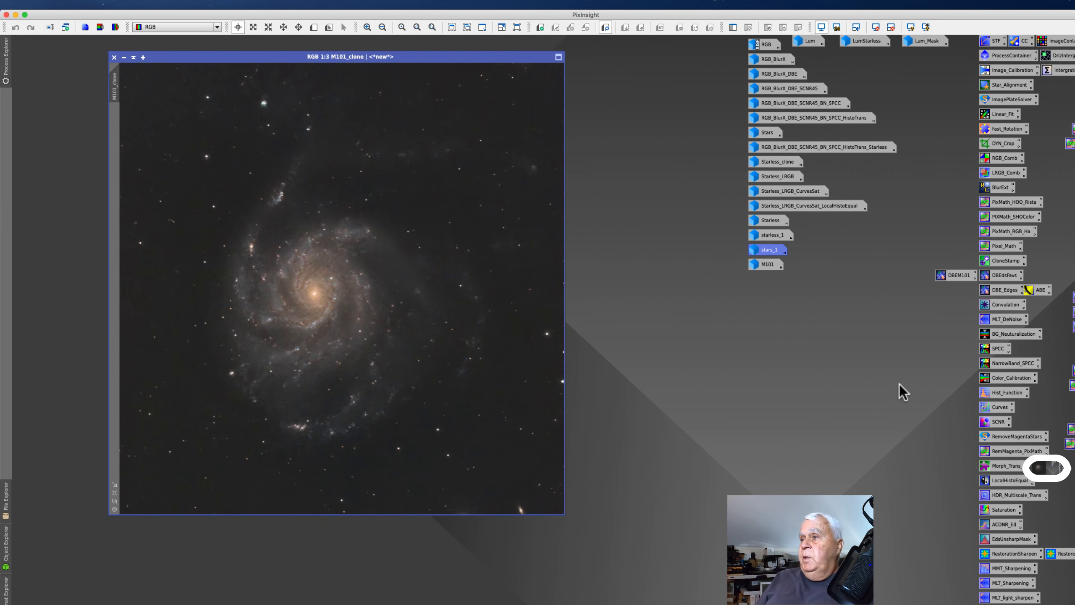
Open CurvesTransformation with a real-time preview of M101_clone, select the RGB/K channel, and arrange the windows so the galaxy is visible
{"action": "double_click", "coordinate": [996, 409]}
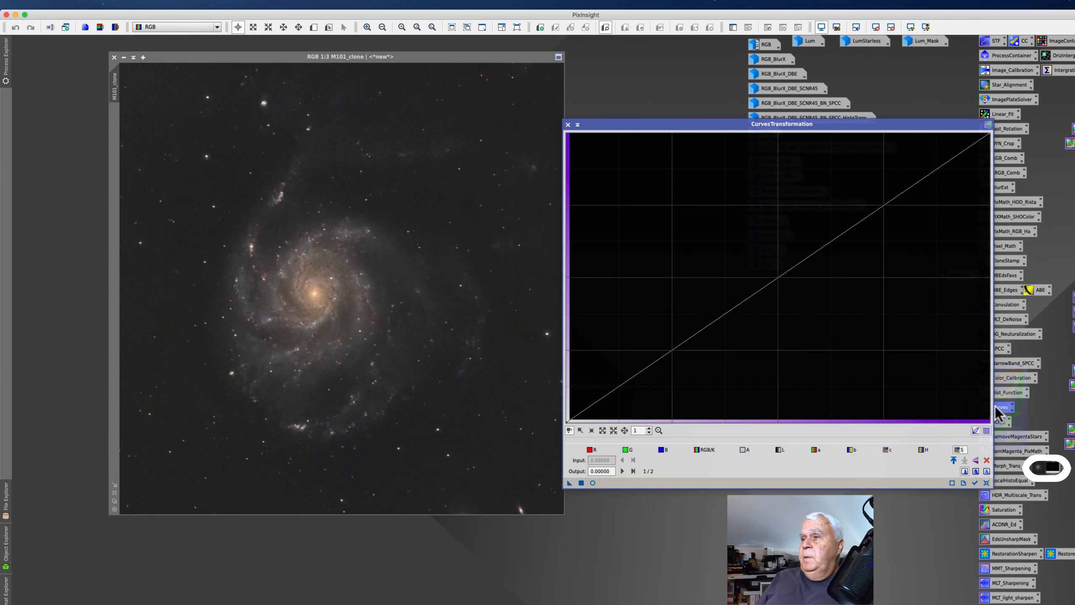
{"action": "left_click_drag", "start_coordinate": [617, 128], "coordinate": [607, 88]}
{"action": "left_click_drag", "start_coordinate": [202, 58], "coordinate": [157, 57]}
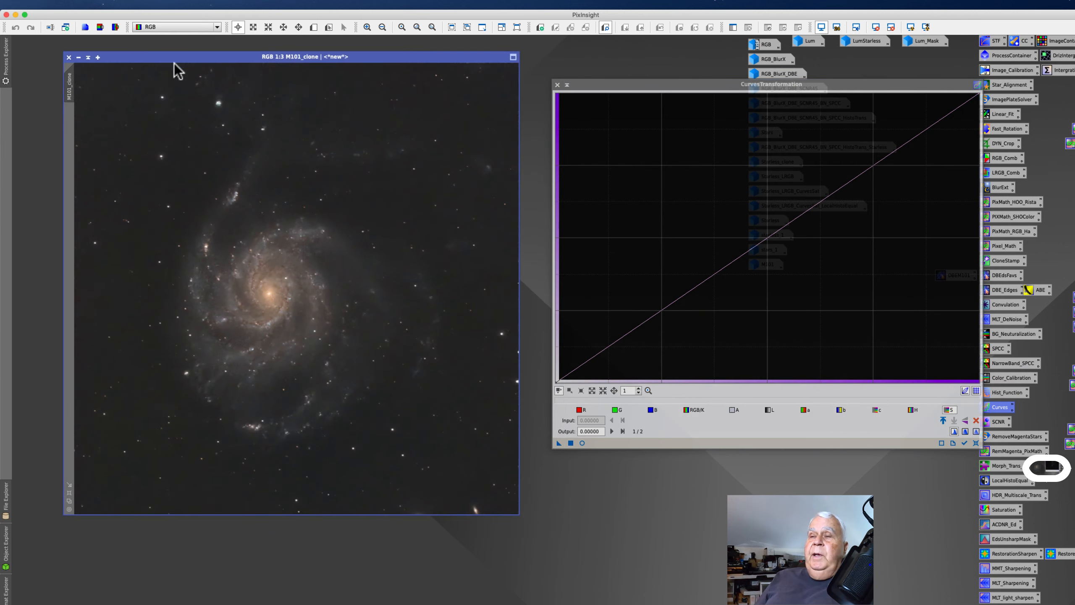
{"action": "left_click_drag", "start_coordinate": [607, 89], "coordinate": [570, 86]}
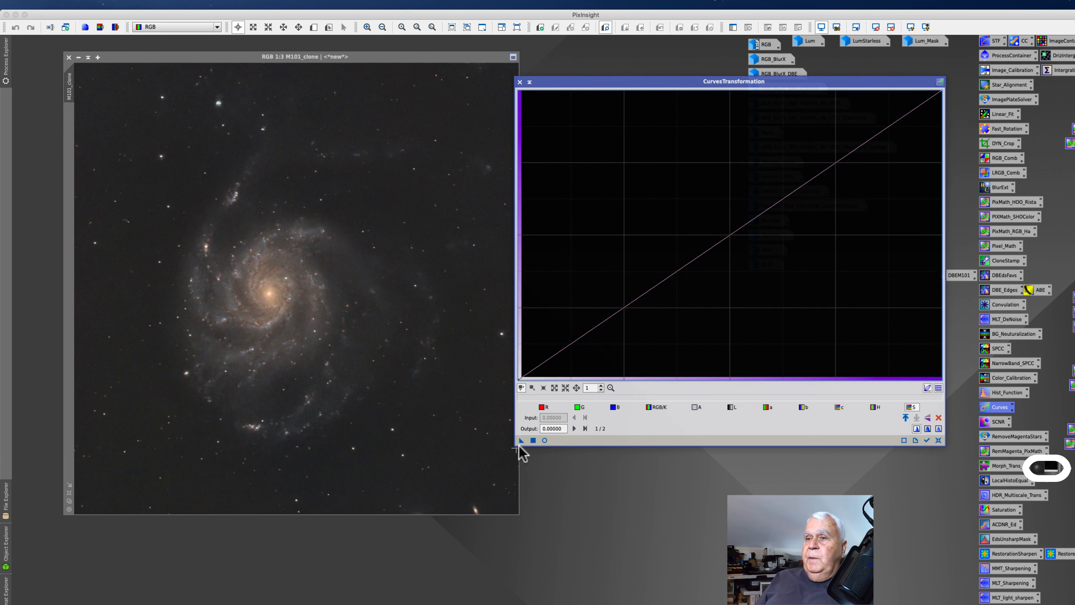
{"action": "left_click", "coordinate": [544, 441]}
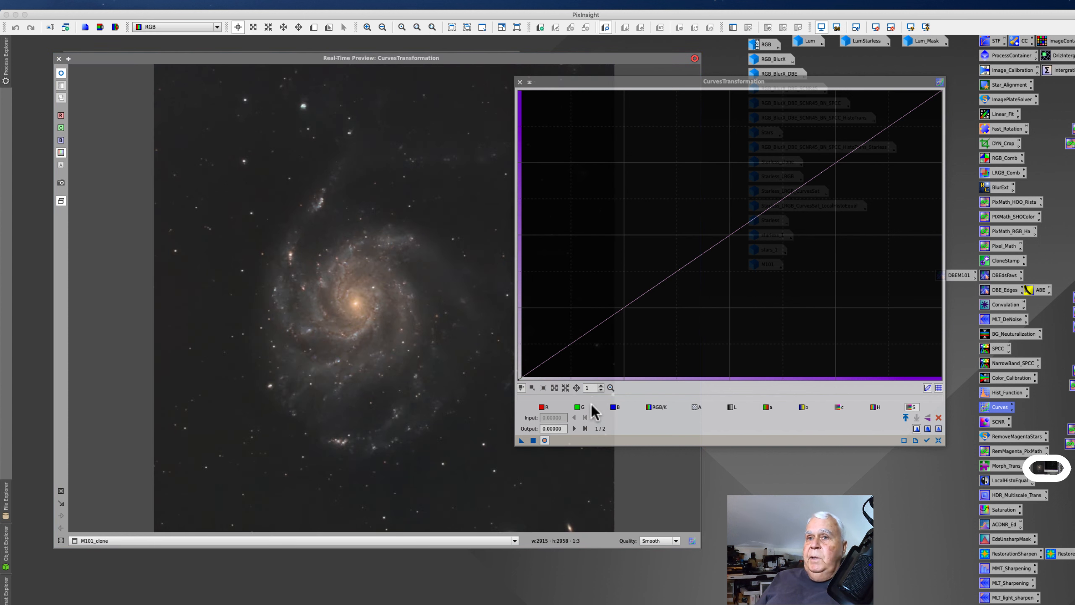
{"action": "left_click", "coordinate": [654, 407]}
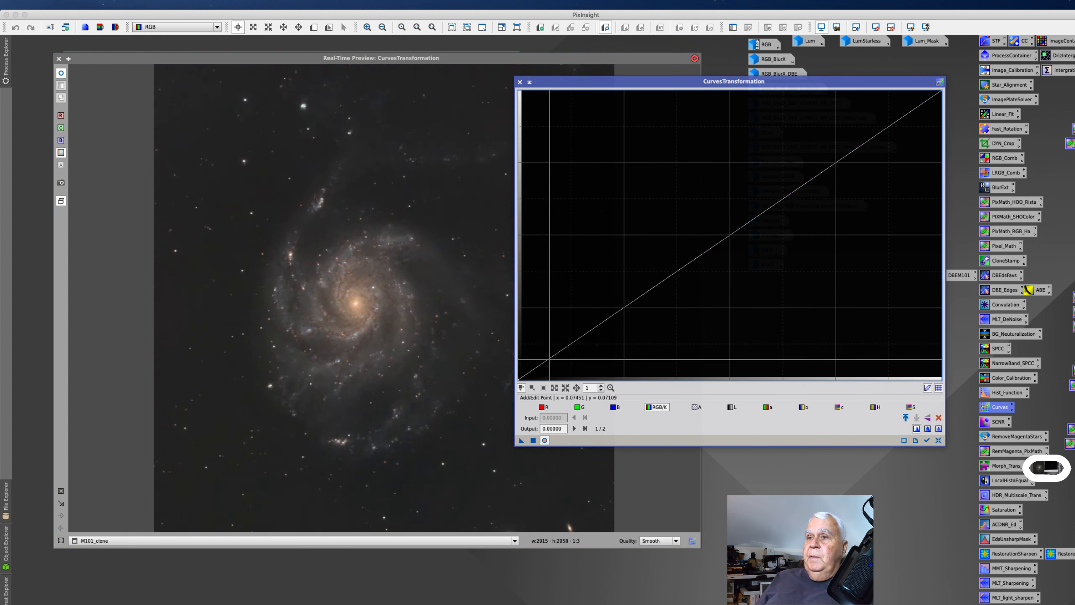
{"action": "left_click_drag", "start_coordinate": [593, 81], "coordinate": [665, 80]}
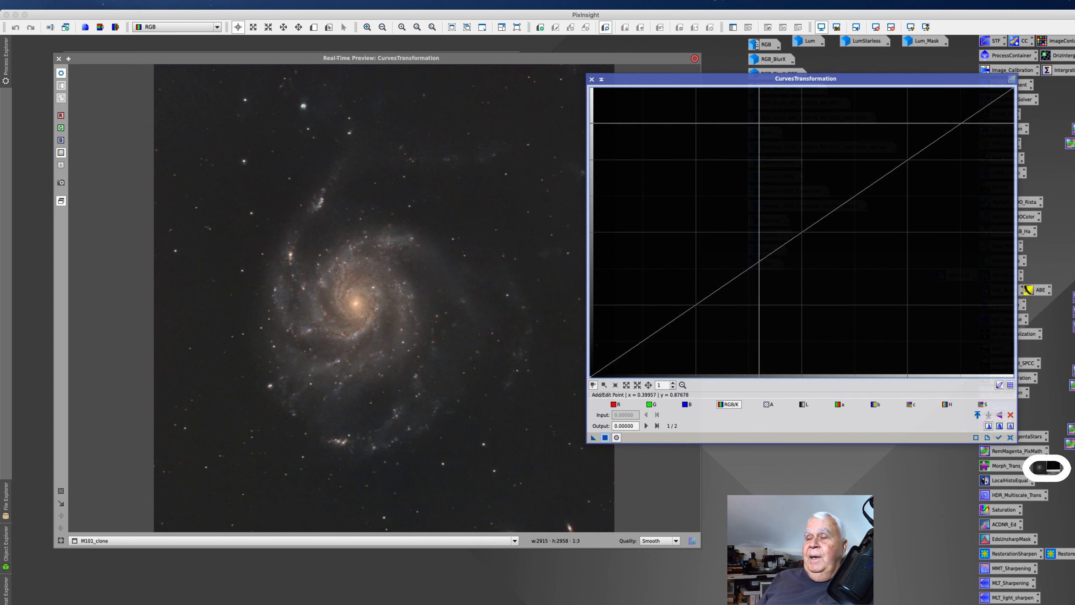
{"action": "left_click", "coordinate": [610, 362]}
{"action": "left_click_drag", "start_coordinate": [610, 362], "coordinate": [611, 364]}
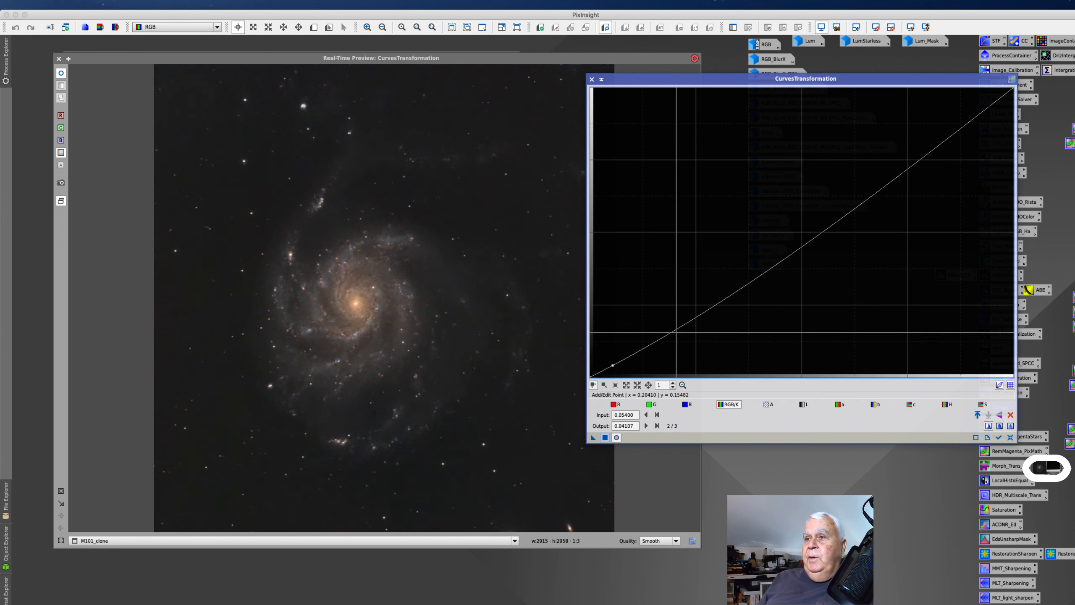
{"action": "left_click", "coordinate": [692, 312]}
{"action": "left_click_drag", "start_coordinate": [693, 313], "coordinate": [692, 310]}
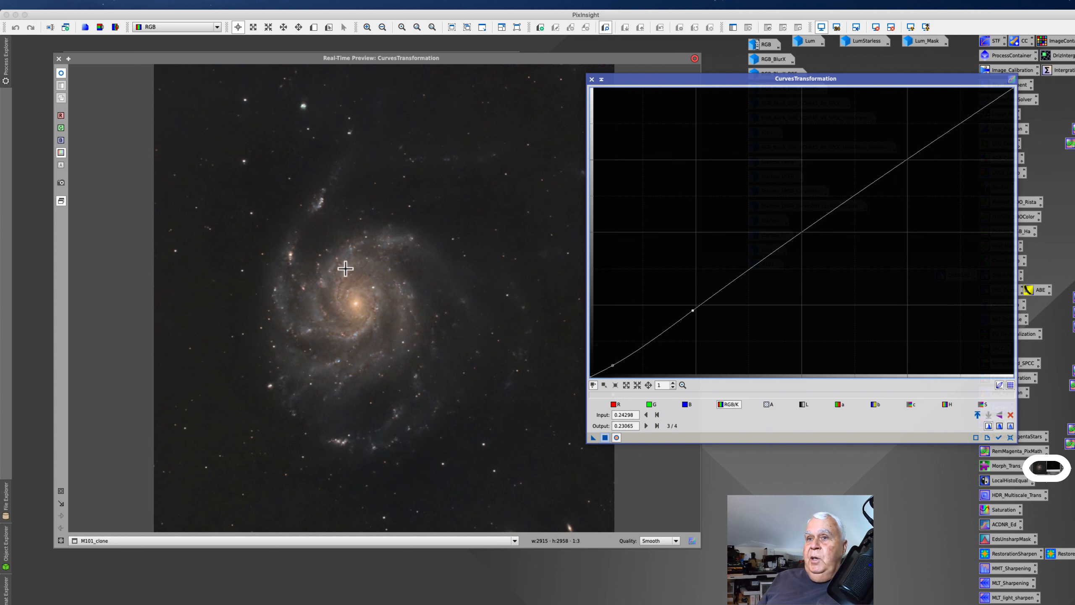
{"action": "left_click_drag", "start_coordinate": [343, 267], "coordinate": [297, 288]}
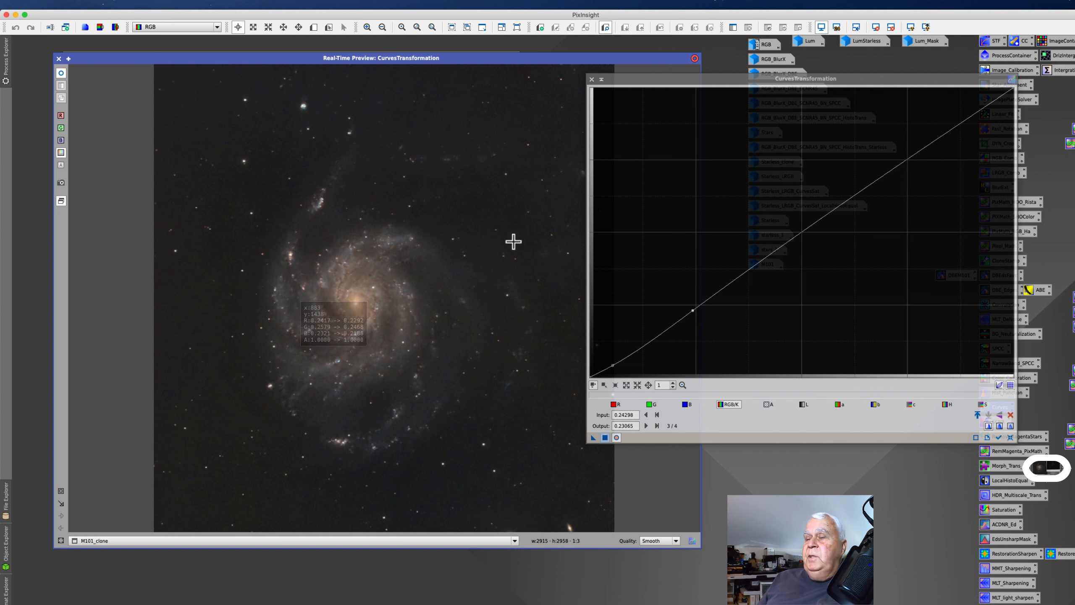
{"action": "left_click", "coordinate": [882, 174]}
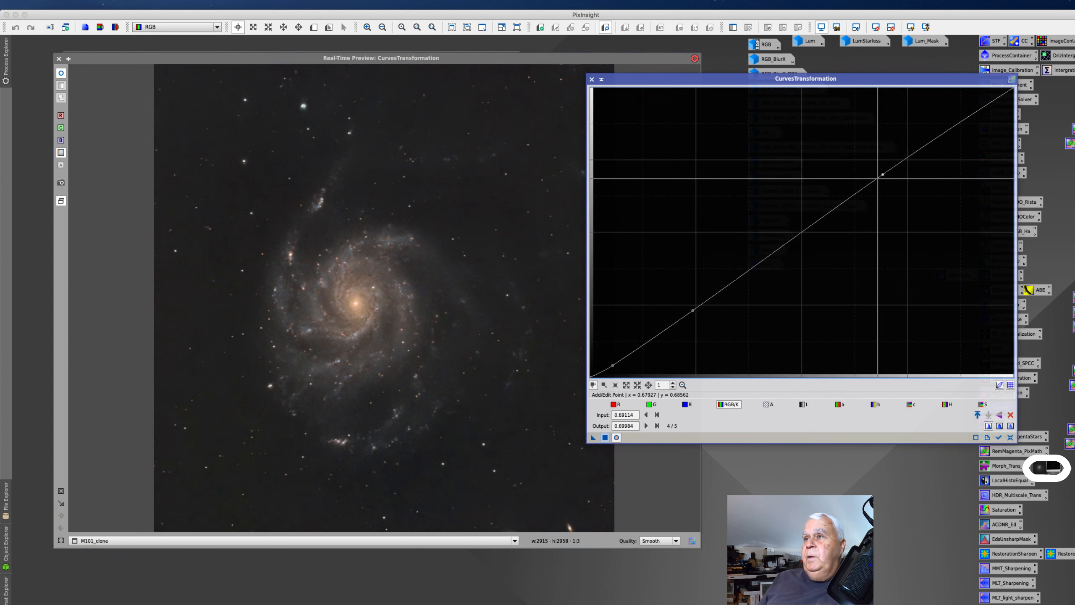
{"action": "left_click_drag", "start_coordinate": [781, 249], "coordinate": [771, 241]}
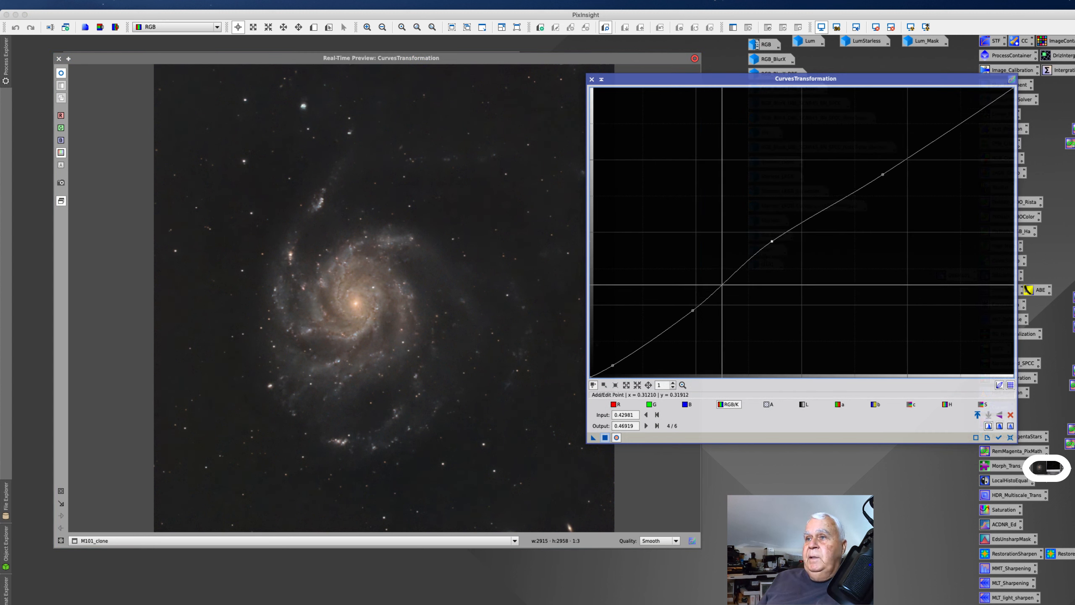
{"action": "left_click_drag", "start_coordinate": [721, 285], "coordinate": [719, 283]}
{"action": "left_click_drag", "start_coordinate": [820, 214], "coordinate": [828, 210]}
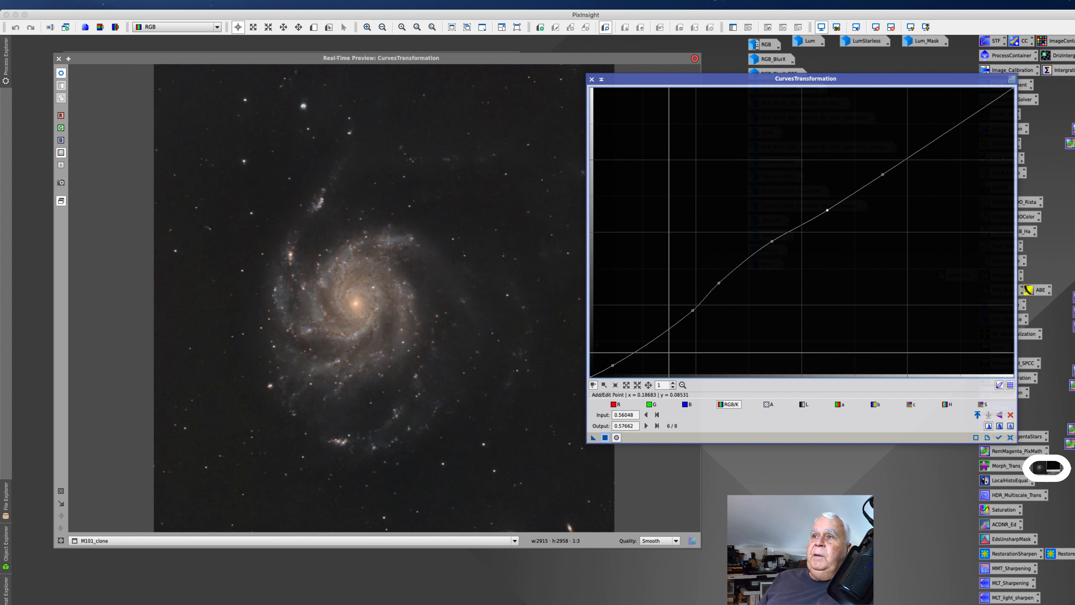
{"action": "left_click_drag", "start_coordinate": [612, 365], "coordinate": [613, 368]}
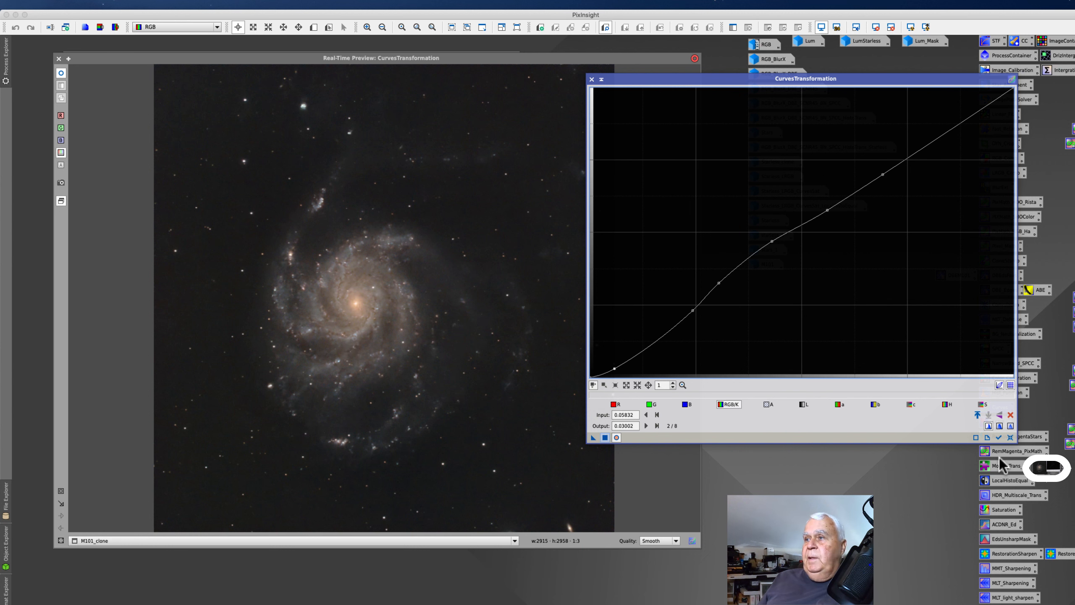
{"action": "left_click", "coordinate": [1010, 438]}
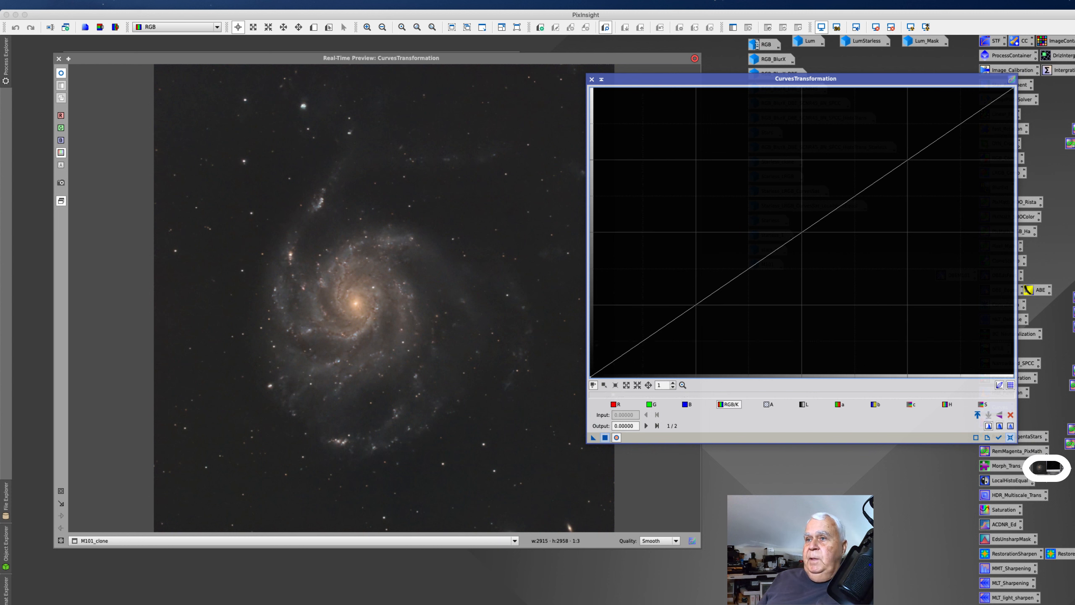
Check the galaxy's pixel values and anchor the RGB/K curve with points near inputs 0.27 and 0.62
{"action": "mouse_move", "coordinate": [338, 292]}
{"action": "left_mouse_down"}
{"action": "mouse_move", "coordinate": [338, 302]}
{"action": "mouse_move", "coordinate": [331, 290]}
{"action": "left_mouse_up"}
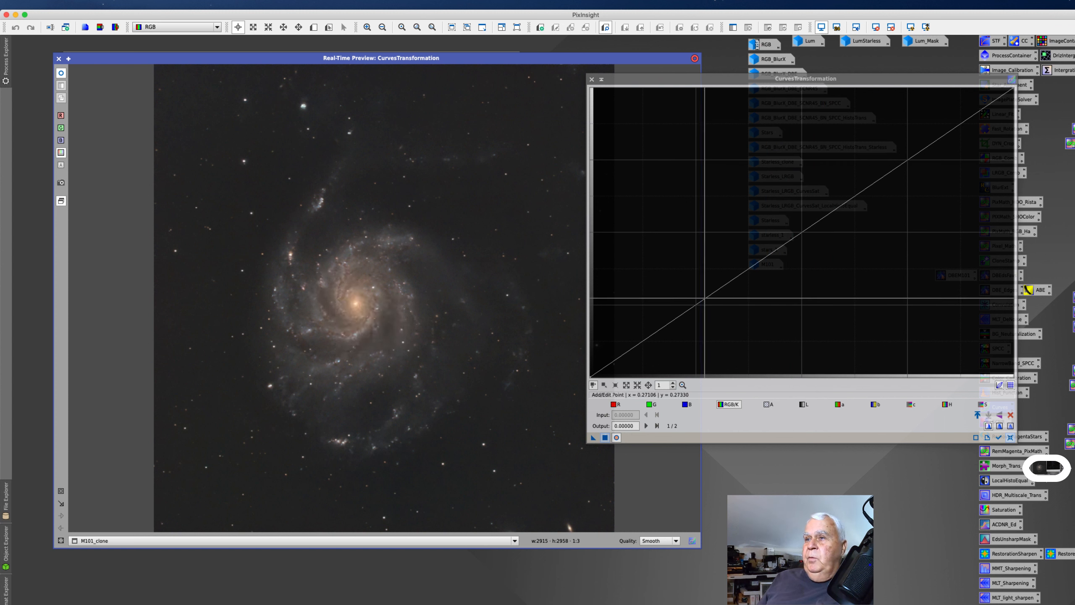
{"action": "left_click", "coordinate": [704, 297]}
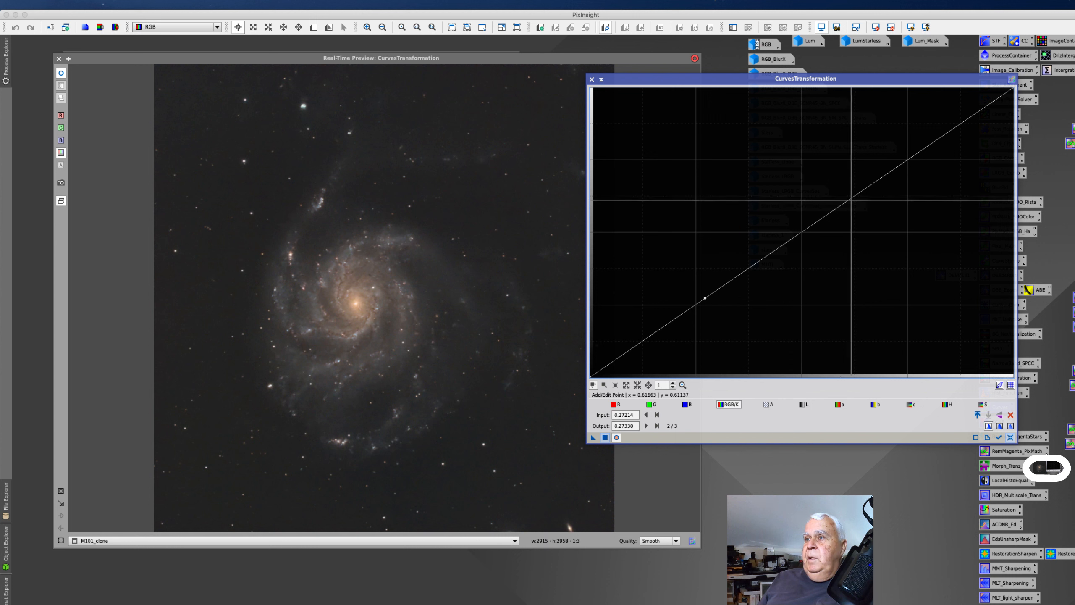
{"action": "left_click", "coordinate": [851, 200]}
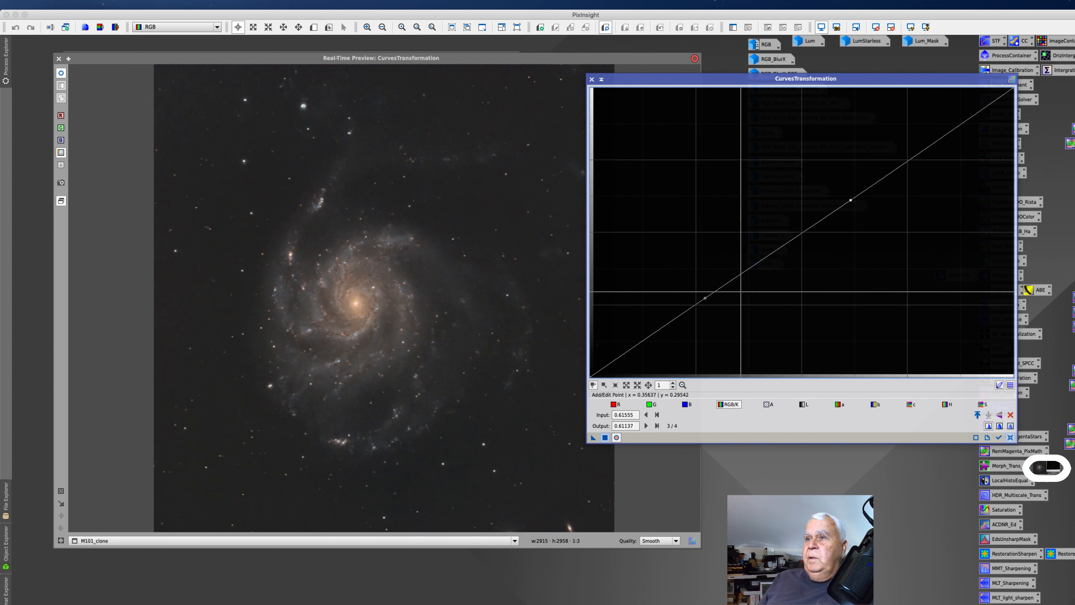
{"action": "left_click", "coordinate": [705, 298]}
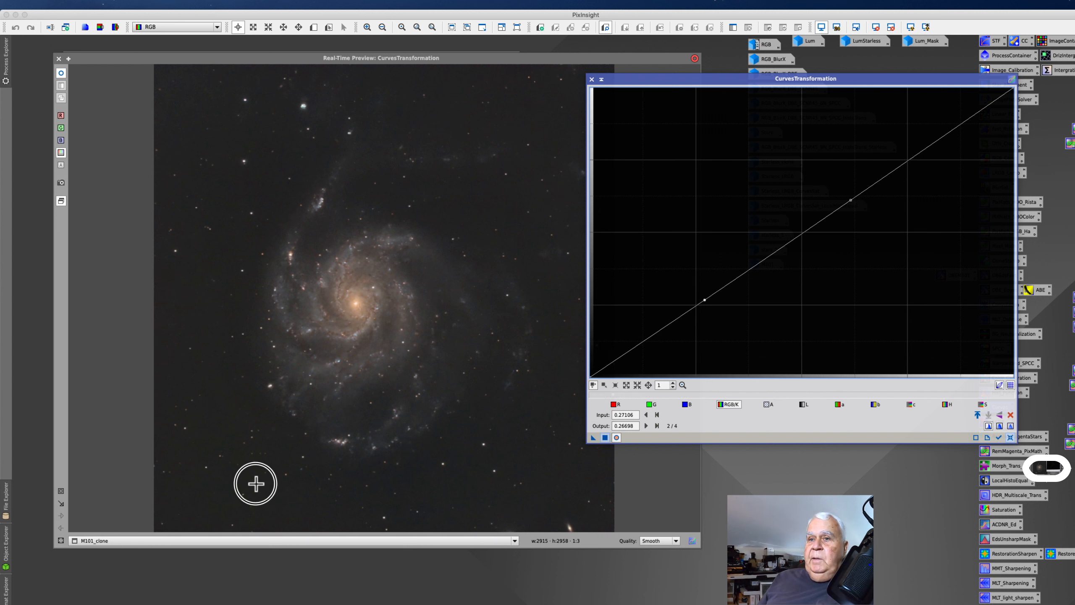
Sample the background sky and darken it with shadow points on the RGB/K curve, lowering input 0.163 to output 0.137
{"action": "left_click", "coordinate": [256, 484]}
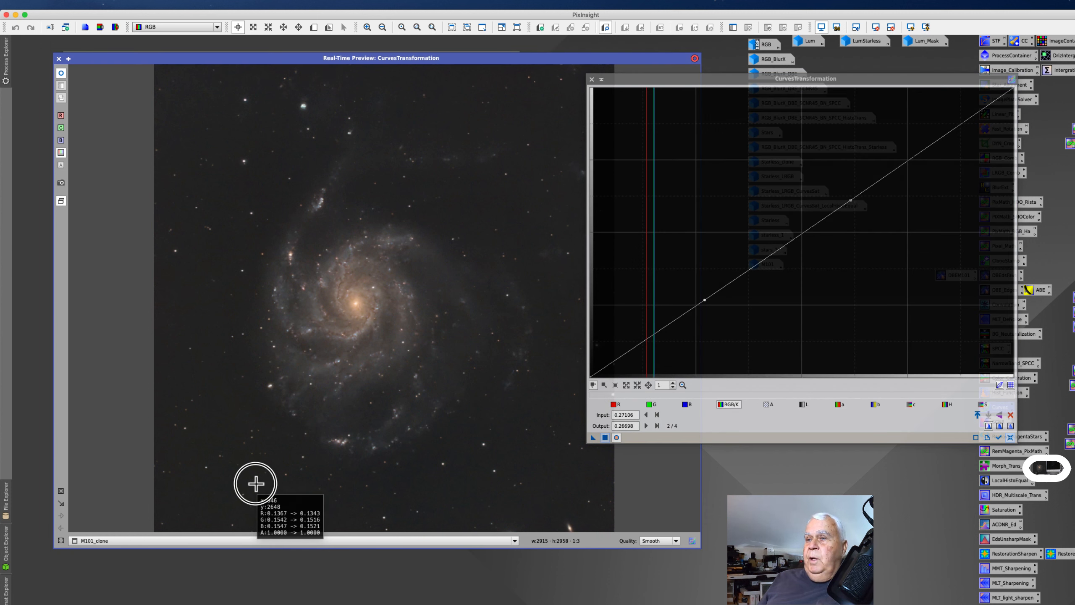
{"action": "left_click", "coordinate": [701, 303]}
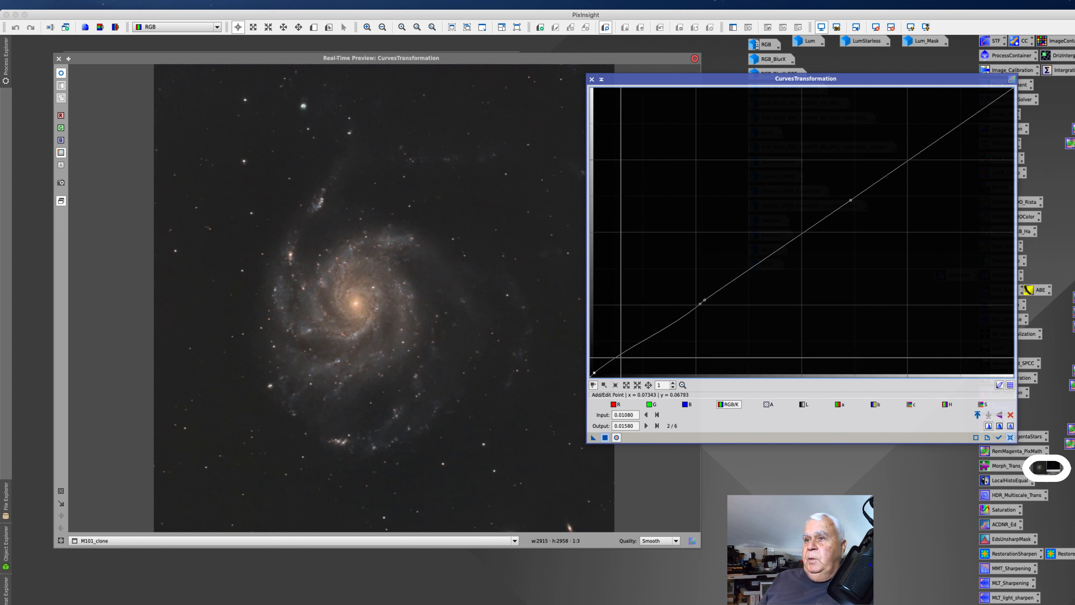
{"action": "left_click", "coordinate": [611, 361]}
{"action": "left_click", "coordinate": [656, 338]}
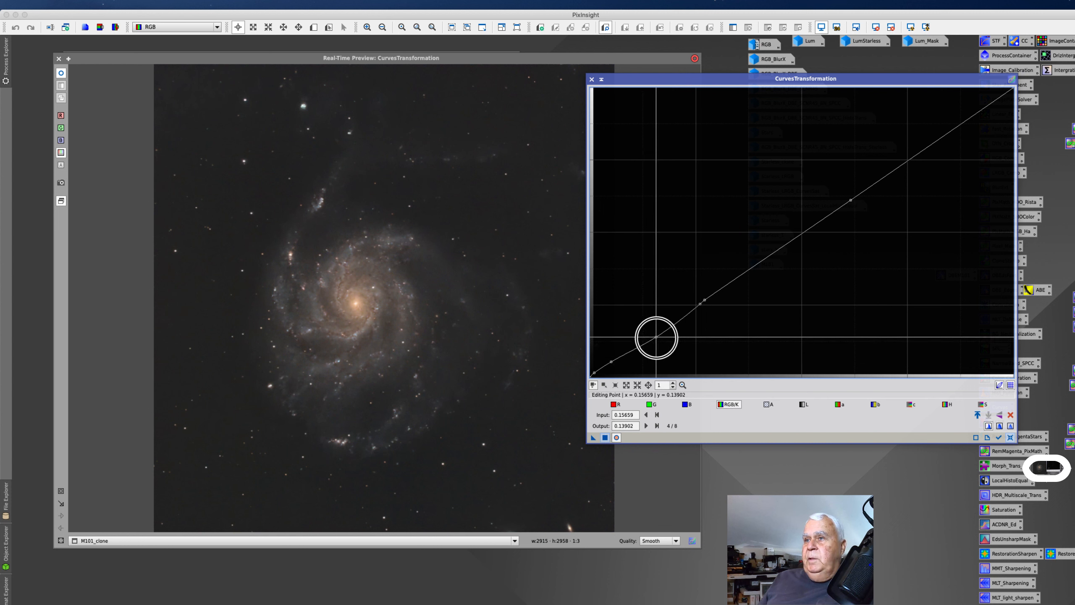
{"action": "left_click_drag", "start_coordinate": [656, 338], "coordinate": [659, 338]}
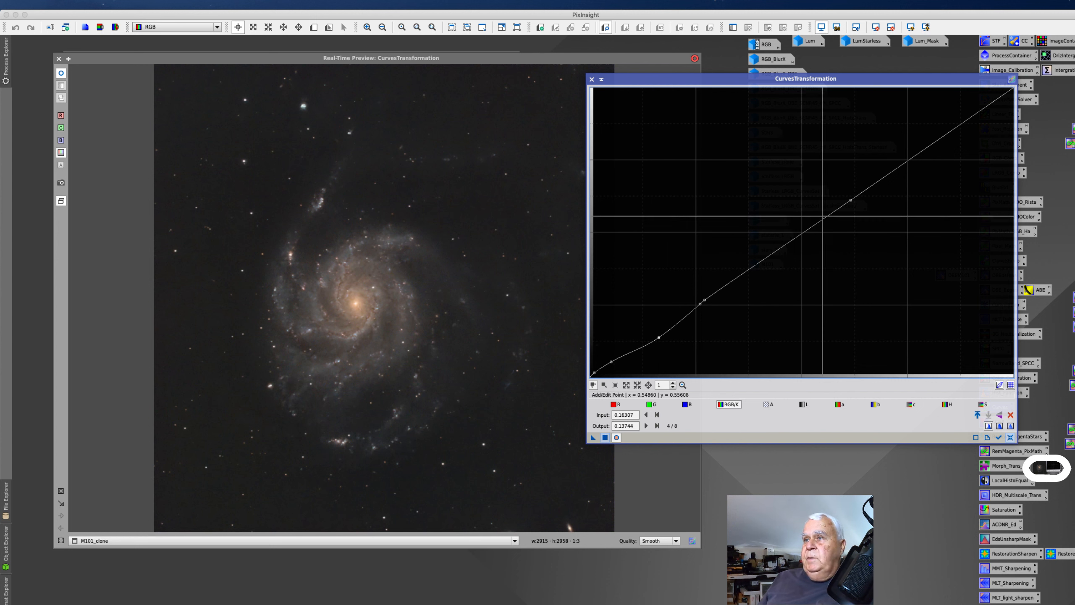
Shape the upper part of the RGB/K curve with points at about 0.546/0.548, 0.620/0.613 and 0.716/0.717
{"action": "left_click", "coordinate": [820, 218]}
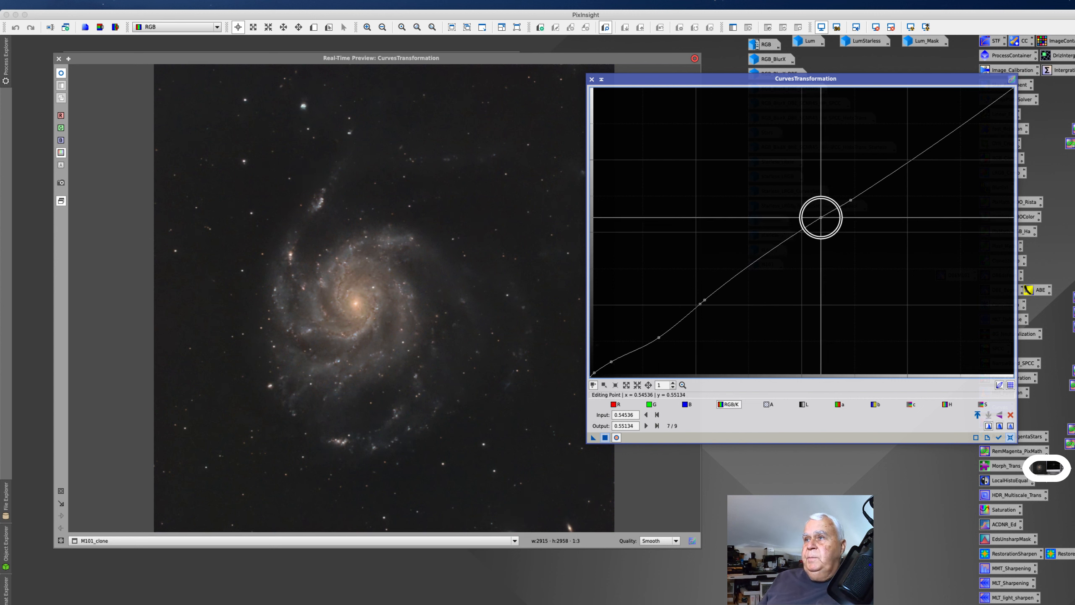
{"action": "left_click_drag", "start_coordinate": [820, 218], "coordinate": [821, 219]}
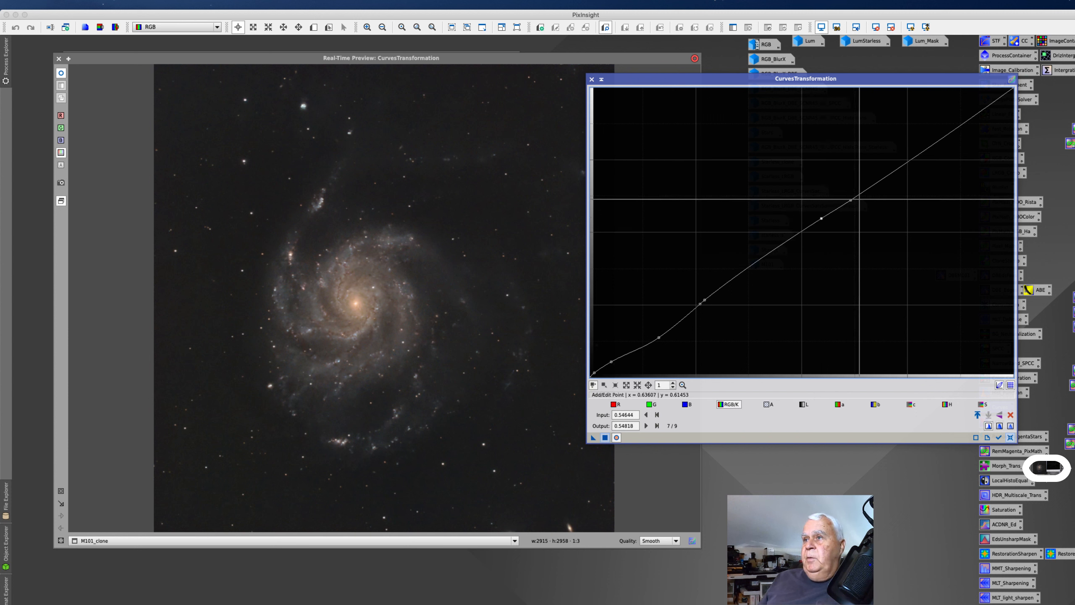
{"action": "left_click", "coordinate": [852, 199]}
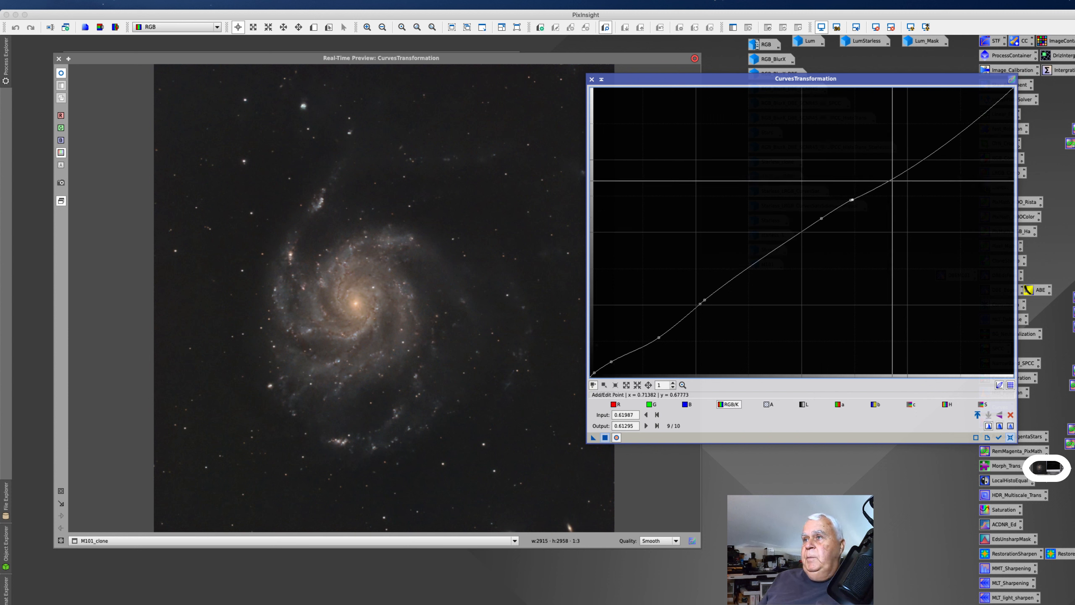
{"action": "left_click", "coordinate": [893, 169]}
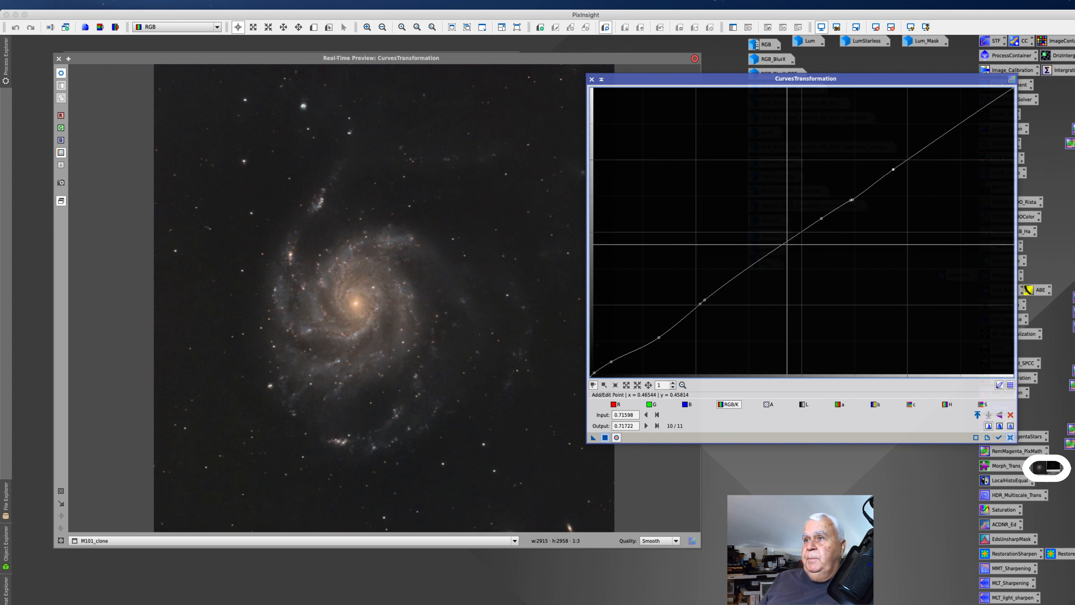
Readjust the point near input 0.545 and add two points below it to lift the RGB/K curve's midtones slightly
{"action": "left_click", "coordinate": [821, 218]}
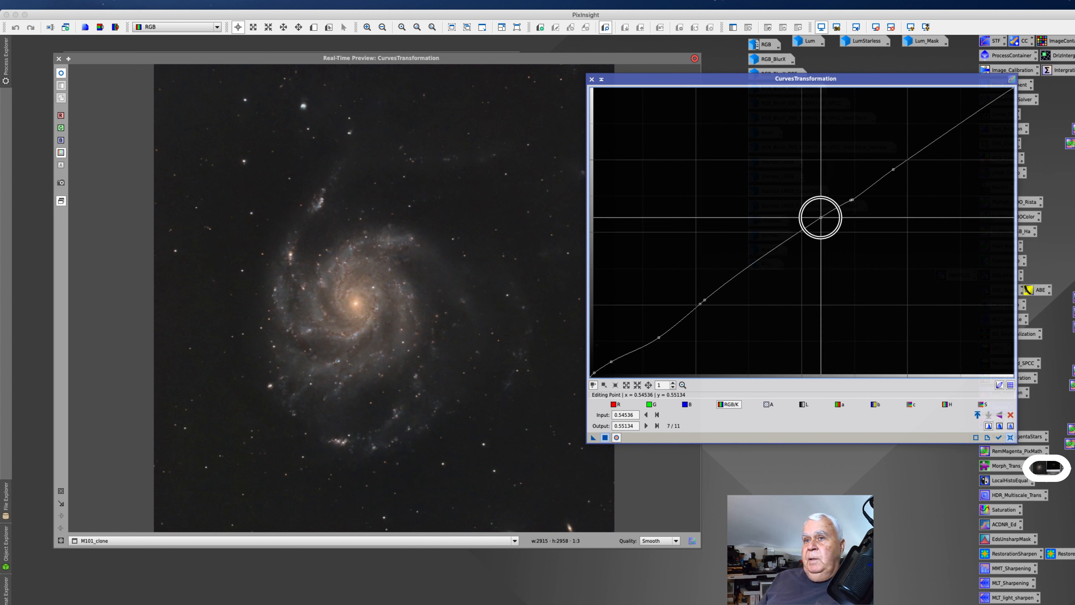
{"action": "left_click_drag", "start_coordinate": [821, 217], "coordinate": [746, 270]}
{"action": "left_click", "coordinate": [745, 267]}
Lower the adjoining lower-midtone points to about 0.275/0.256 and 0.260/0.239, and apply the curve to M101_clone
{"action": "left_click_drag", "start_coordinate": [703, 300], "coordinate": [706, 303]}
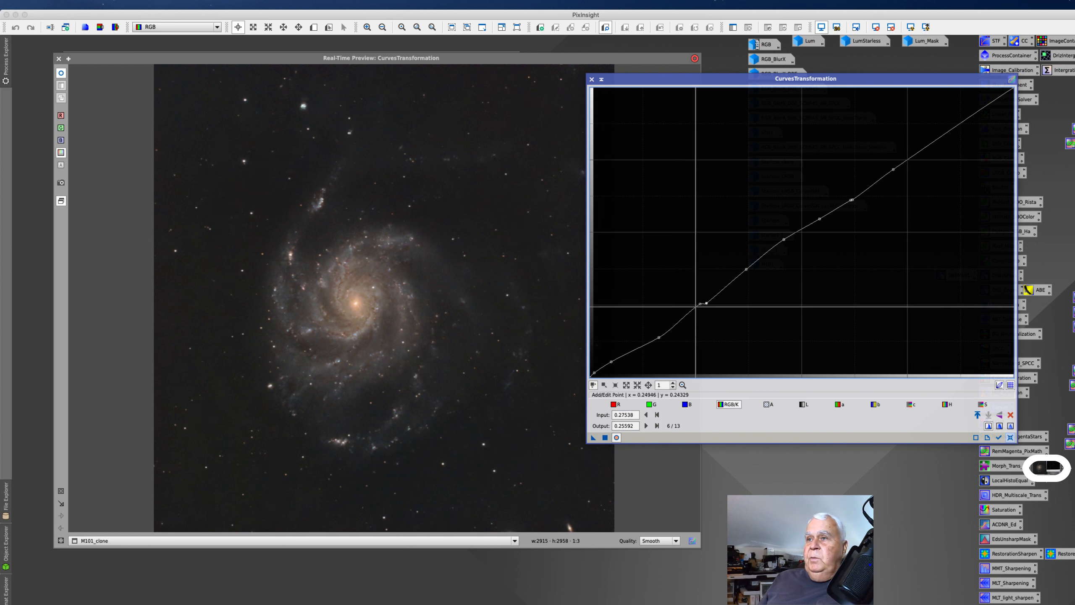
{"action": "left_click_drag", "start_coordinate": [700, 304], "coordinate": [699, 306]}
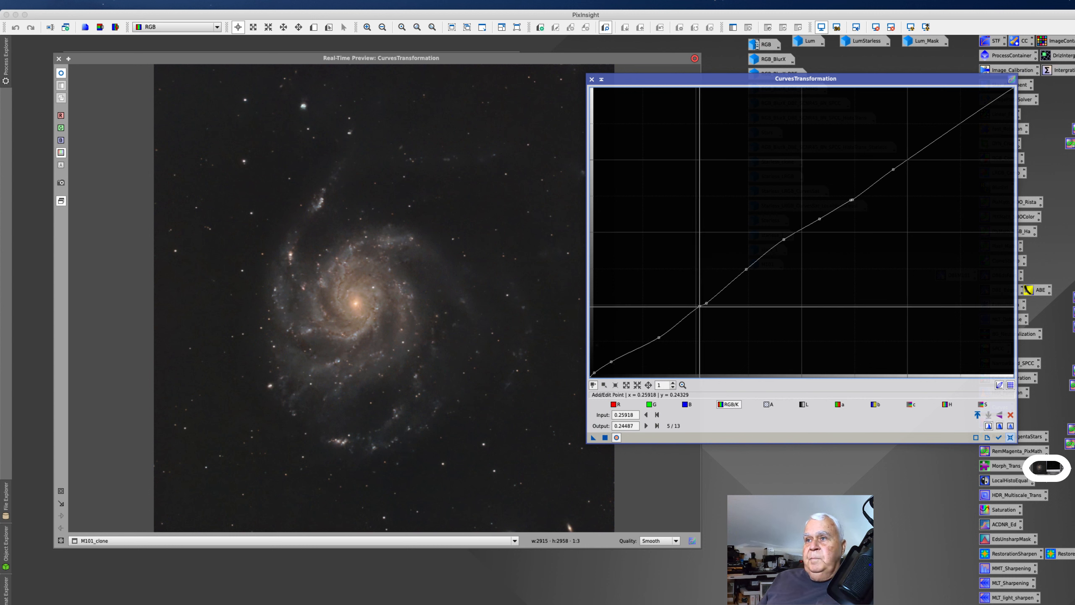
{"action": "left_click_drag", "start_coordinate": [700, 306], "coordinate": [700, 310]}
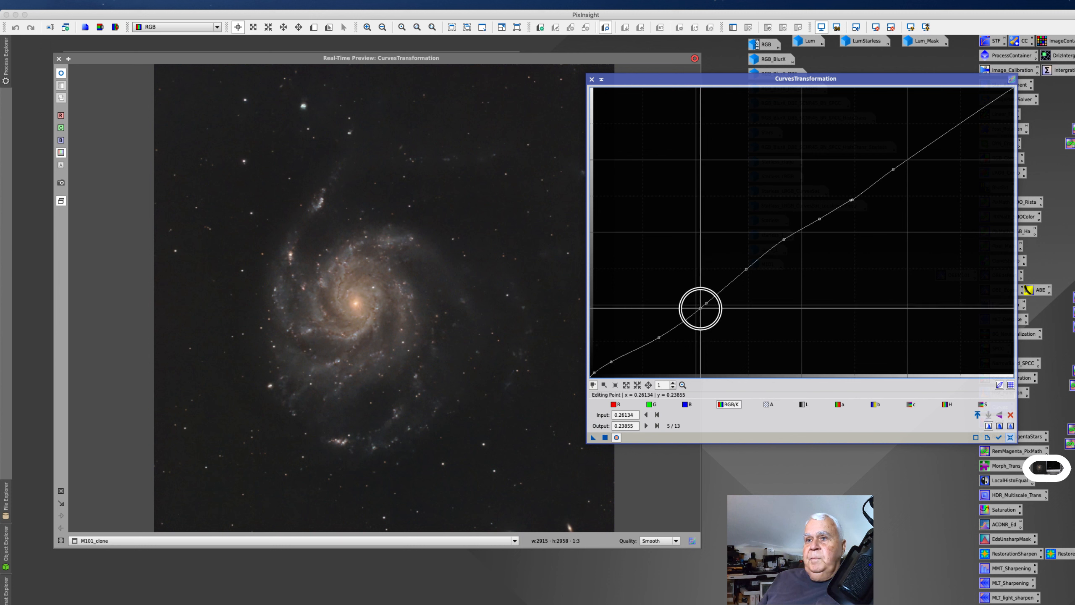
{"action": "left_click", "coordinate": [604, 437]}
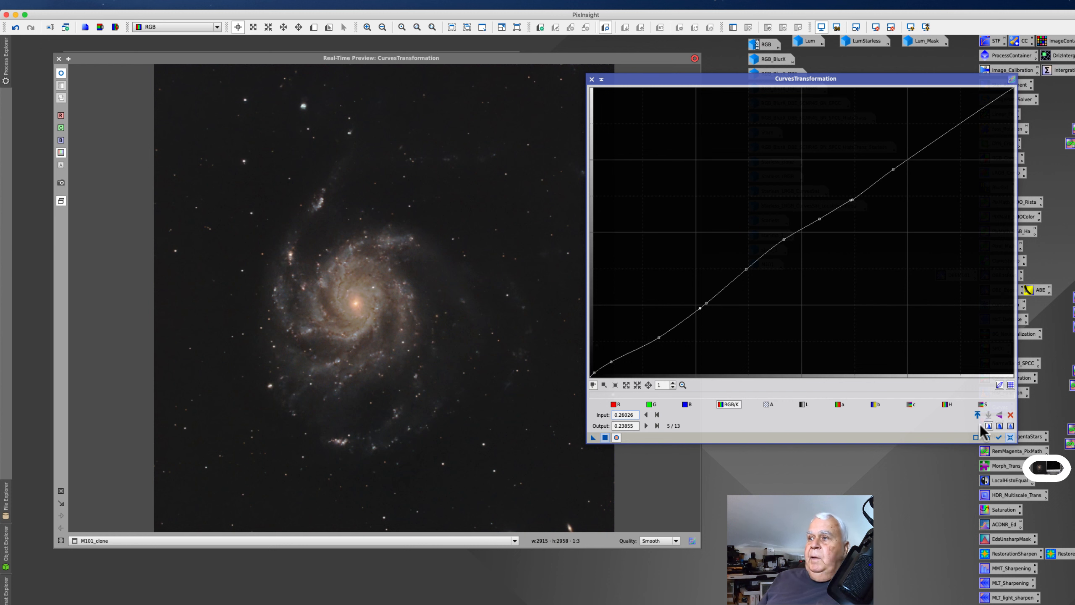
Reset and close CurvesTransformation with its real-time preview, and enlarge M101_clone to 1:1 to inspect the galaxy
{"action": "left_click", "coordinate": [1010, 437]}
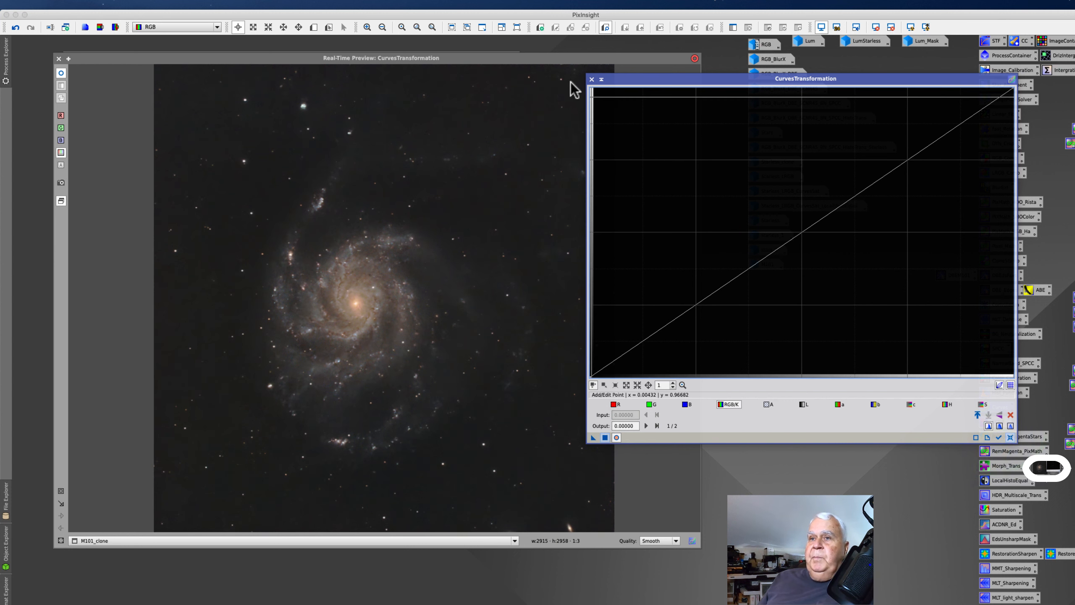
{"action": "left_click", "coordinate": [592, 79]}
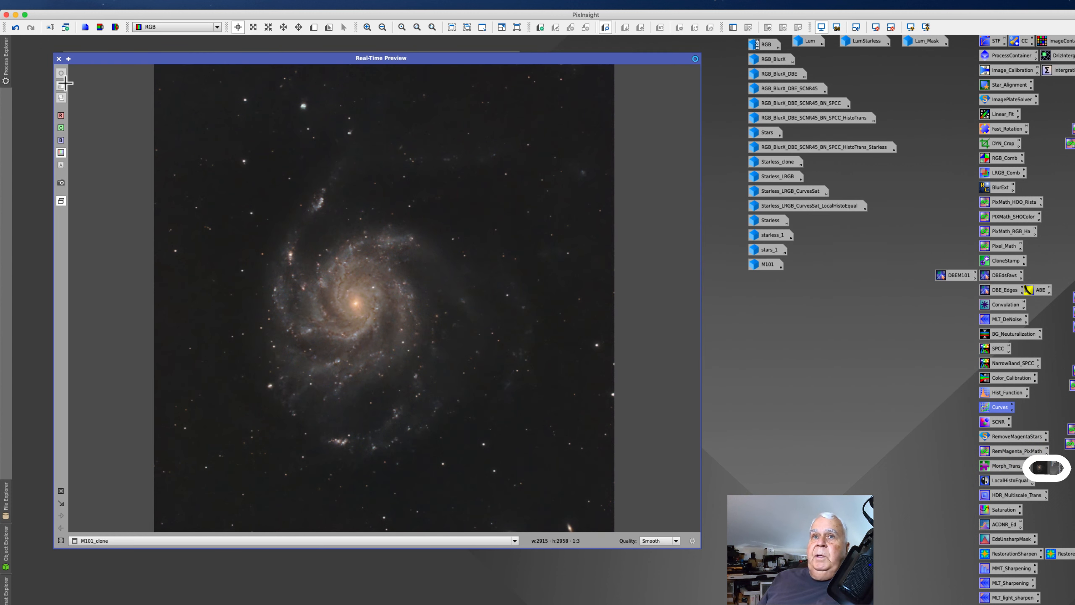
{"action": "left_click", "coordinate": [58, 59]}
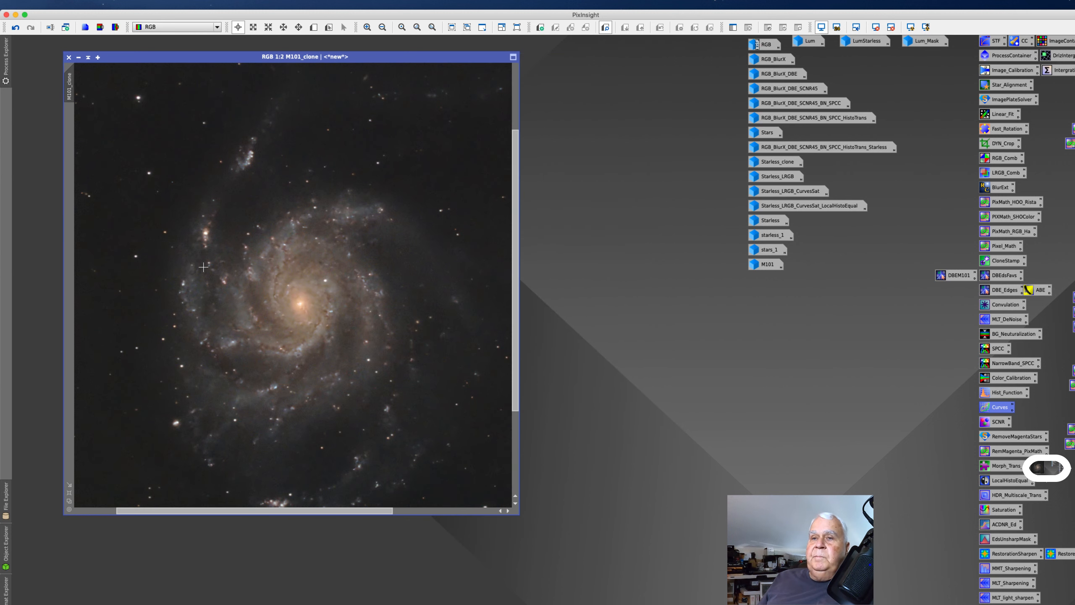
{"action": "scroll", "coordinate": [193, 262], "scroll_direction": "up", "scroll_amount": 1}
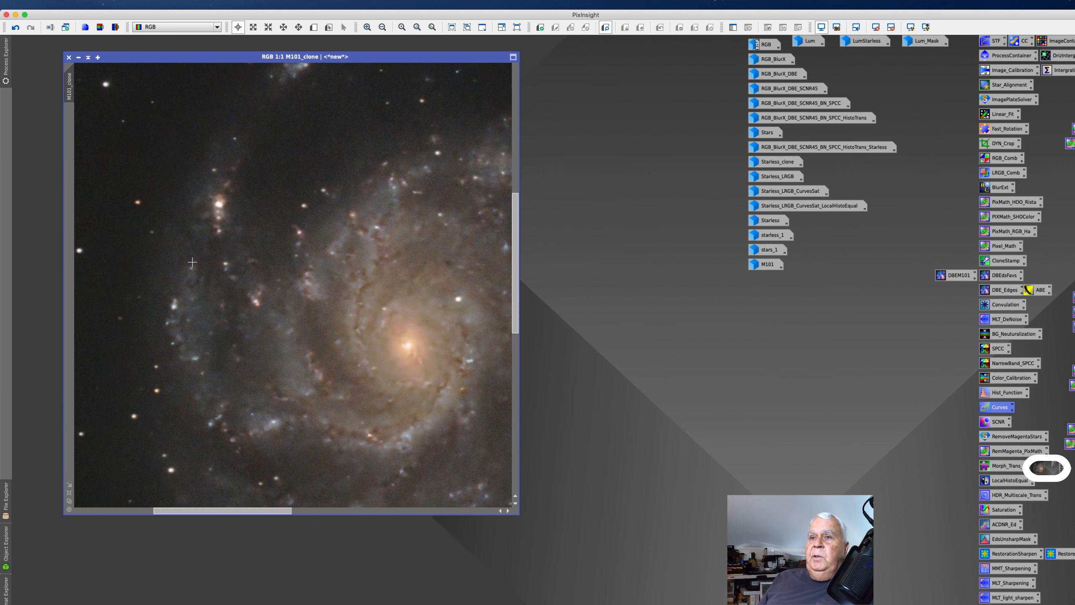
Zoom M101_clone out to show the whole galaxy at 1:3 and reposition its window
{"action": "scroll", "coordinate": [192, 262], "scroll_direction": "down", "scroll_amount": 1}
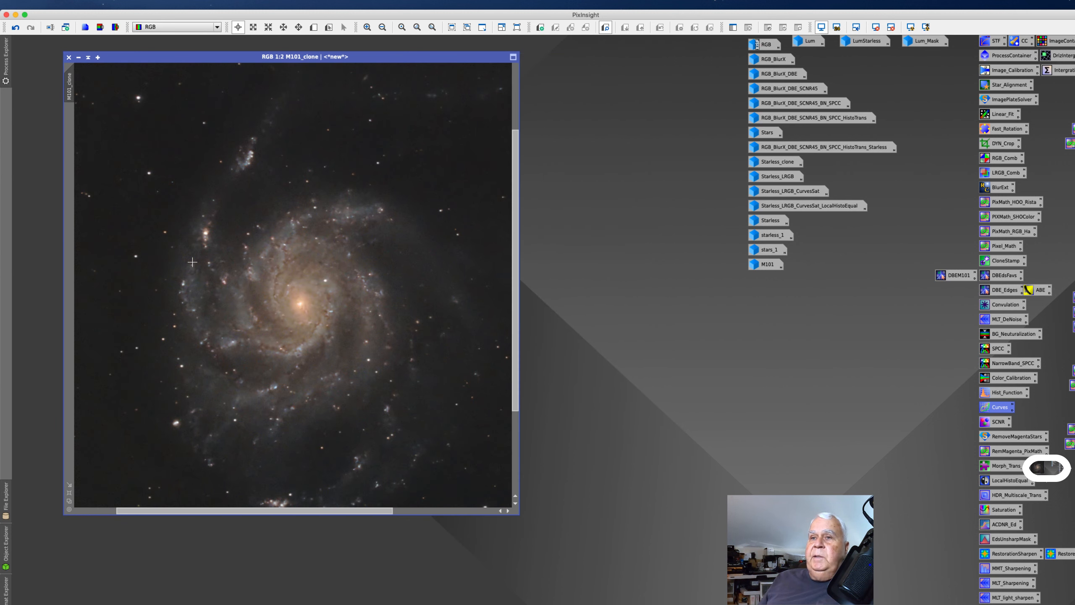
{"action": "left_click_drag", "start_coordinate": [226, 511], "coordinate": [232, 512]}
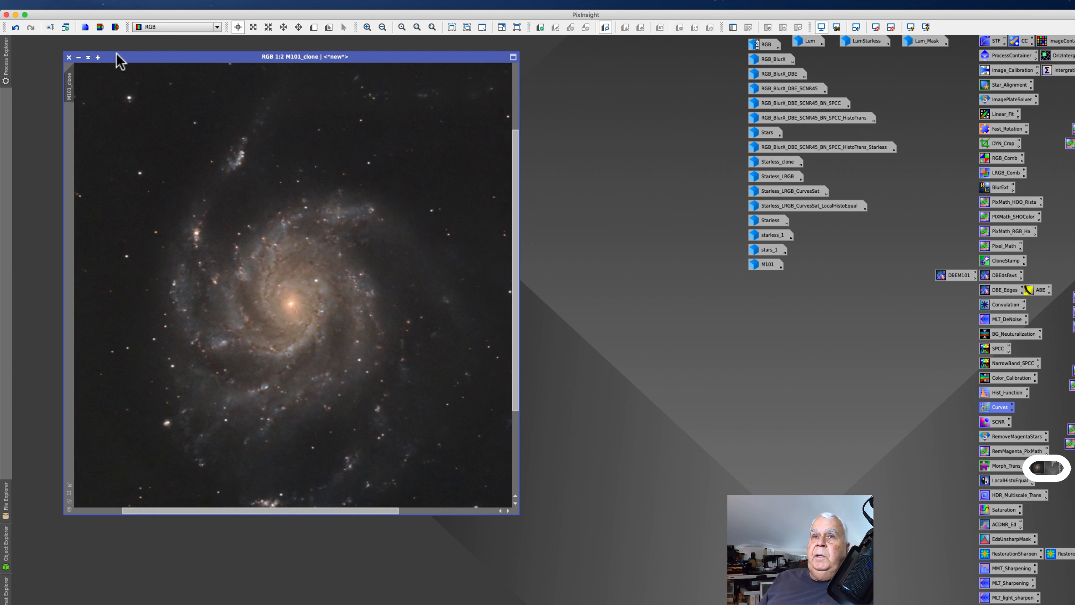
{"action": "left_click_drag", "start_coordinate": [116, 58], "coordinate": [173, 53]}
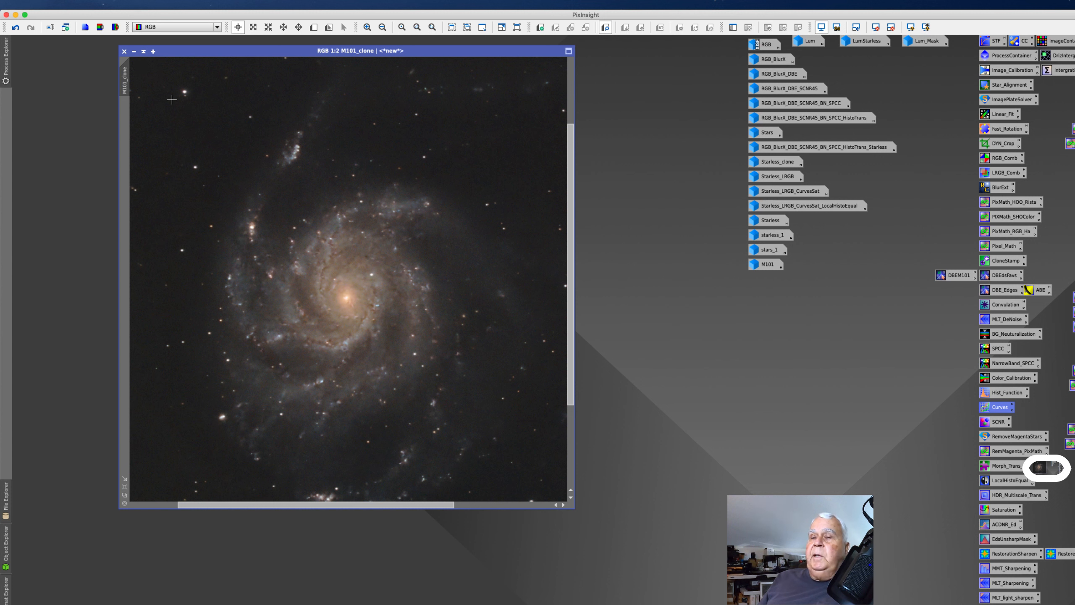
{"action": "left_click", "coordinate": [125, 486]}
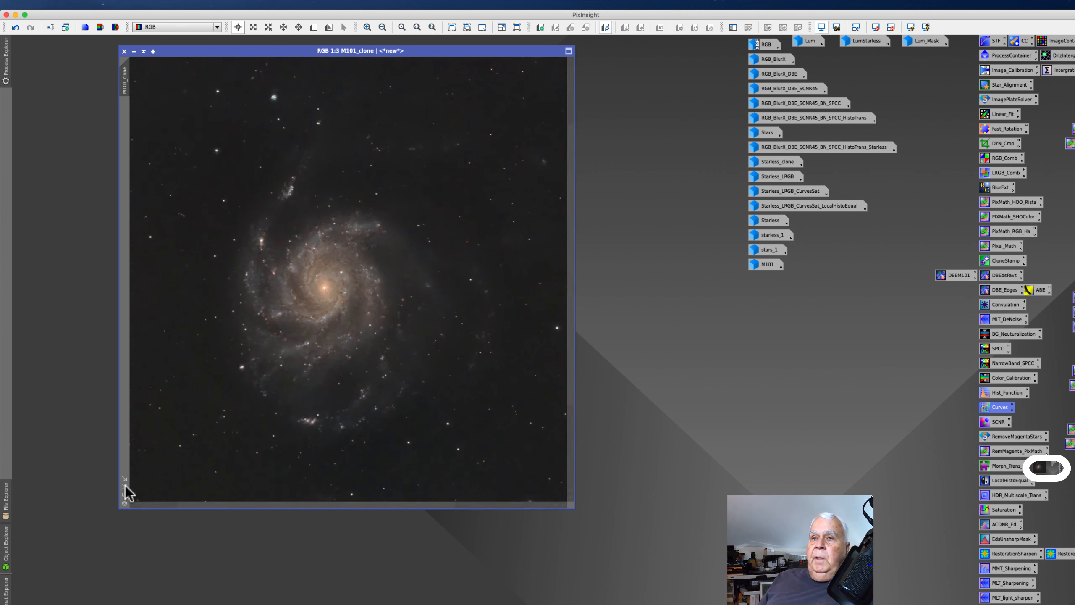
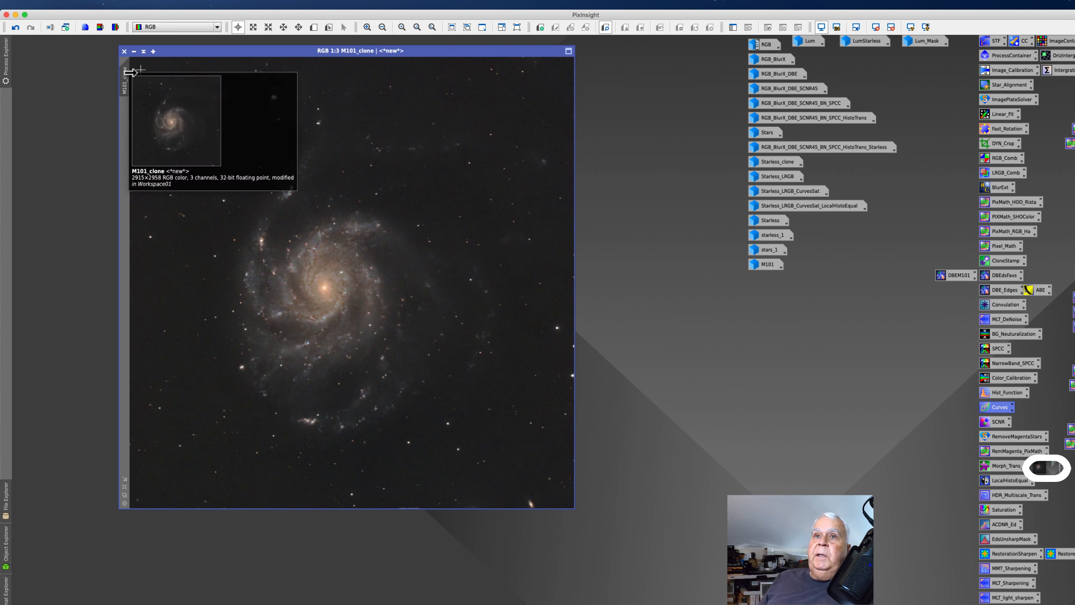
Change the M101_clone image's identifier to M101_CurvesAdustS
{"action": "right_click", "coordinate": [126, 85]}
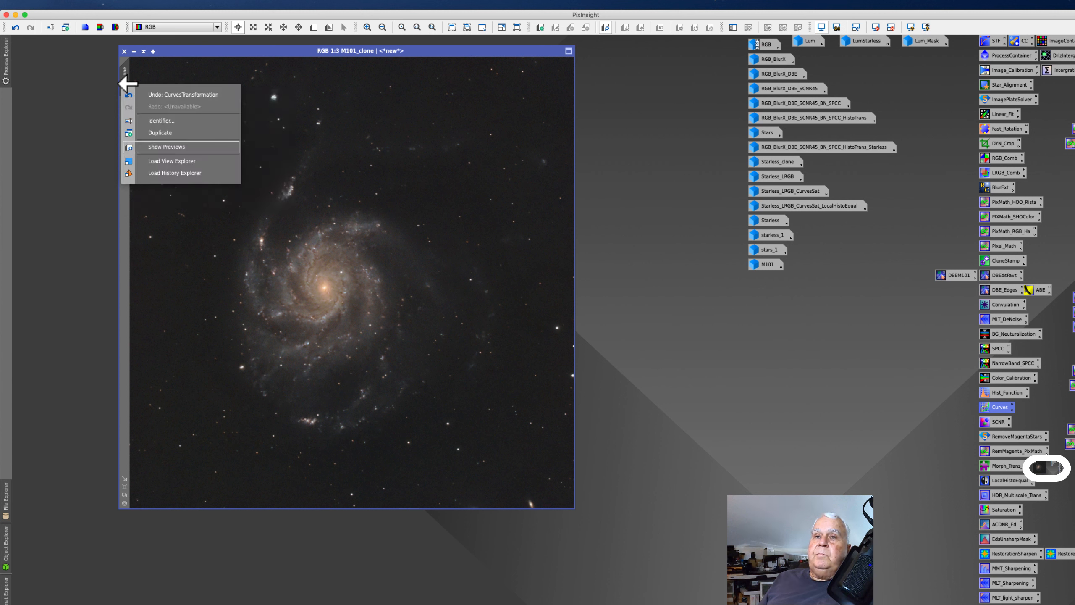
{"action": "left_click", "coordinate": [140, 120]}
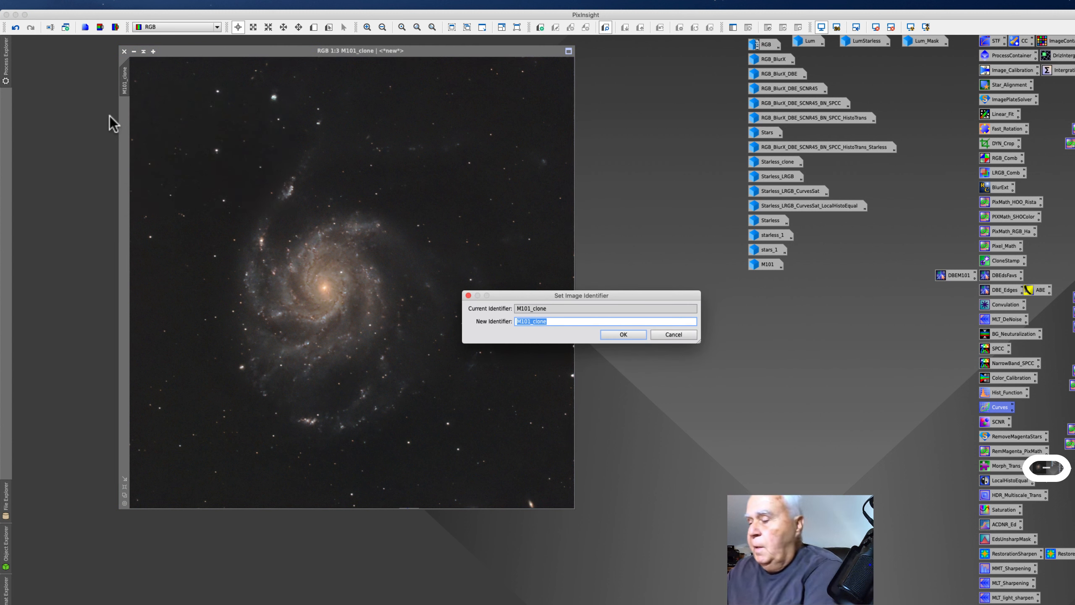
{"action": "key", "text": "Right"}
{"action": "key", "text": "BackSpace"}
{"action": "key", "text": "BackSpace"}
{"action": "key", "text": "BackSpace"}
{"action": "key", "text": "BackSpace"}
{"action": "key", "text": "BackSpace"}
{"action": "type", "text": "Ckku"}
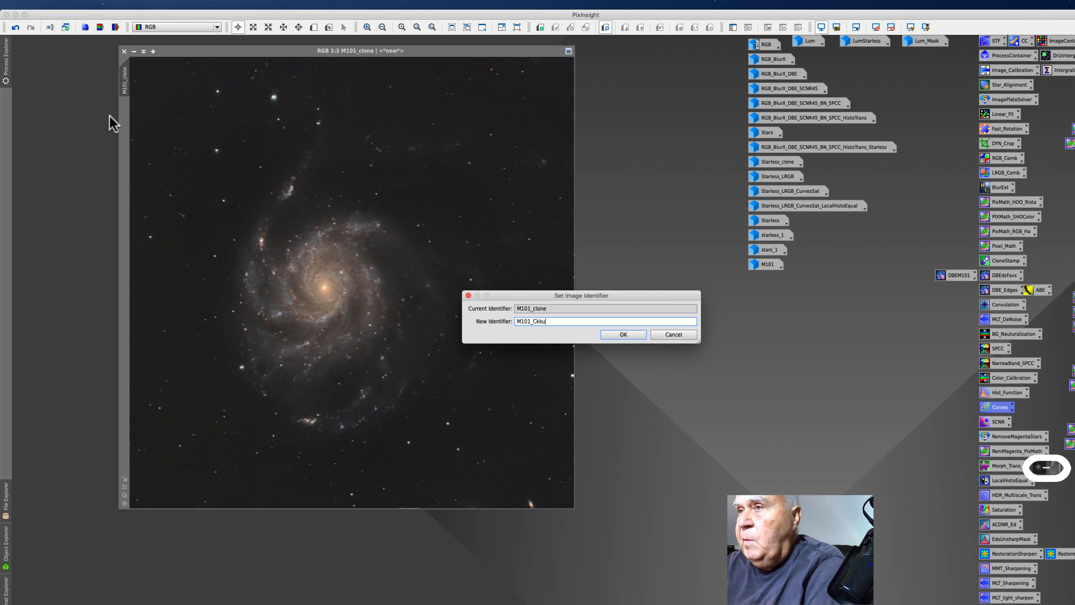
{"action": "key", "text": "BackSpace"}
{"action": "key", "text": "BackSpace"}
{"action": "key", "text": "BackSpace"}
{"action": "type", "text": "urves"}
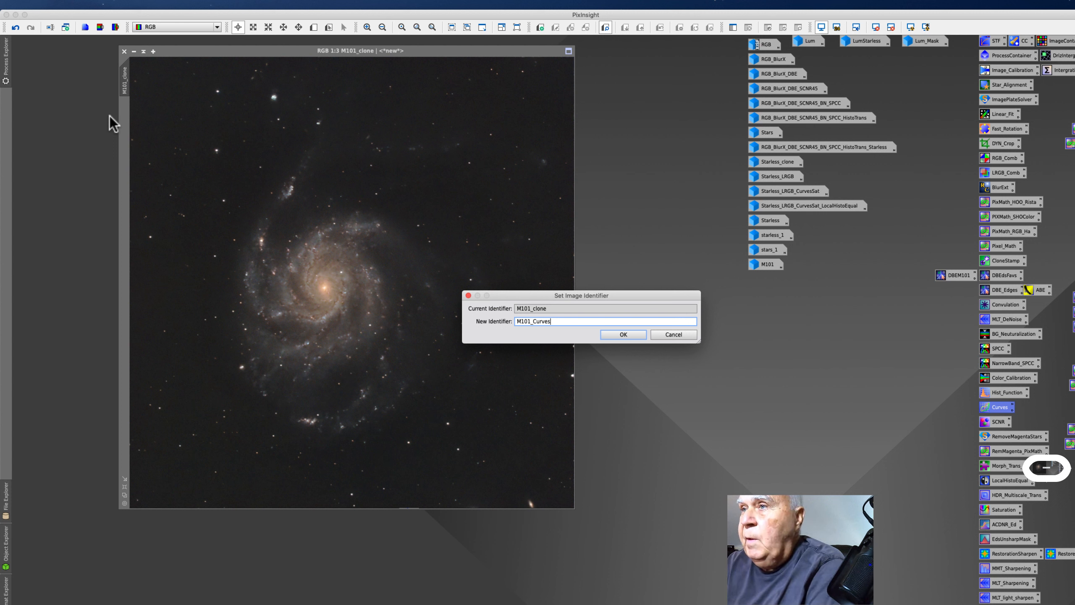
{"action": "type", "text": "Adj"}
{"action": "key", "text": "BackSpace"}
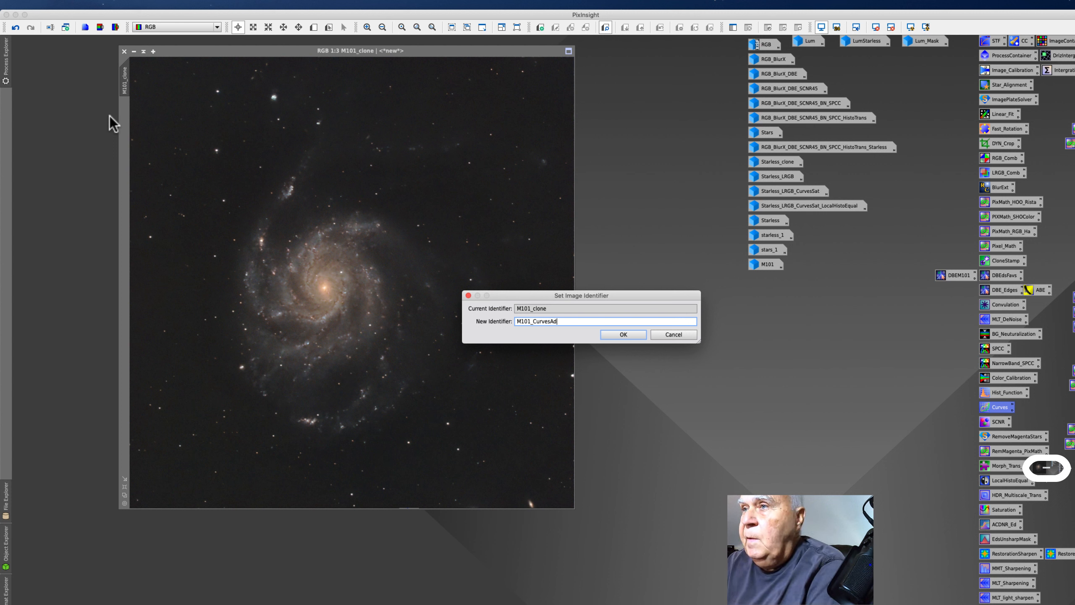
{"action": "type", "text": "ustS"}
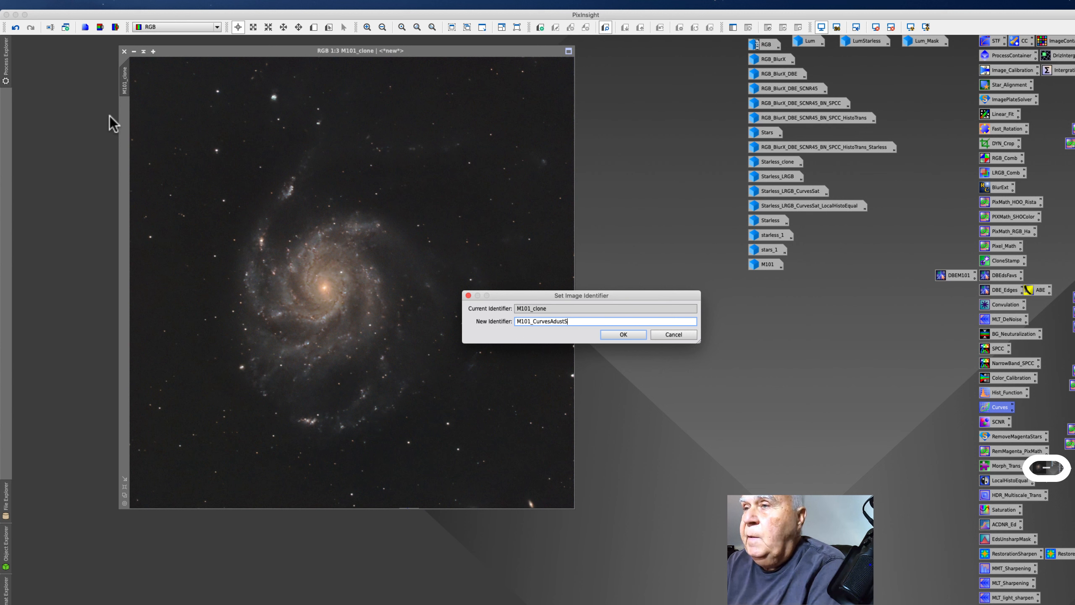
{"action": "key", "text": "Return"}
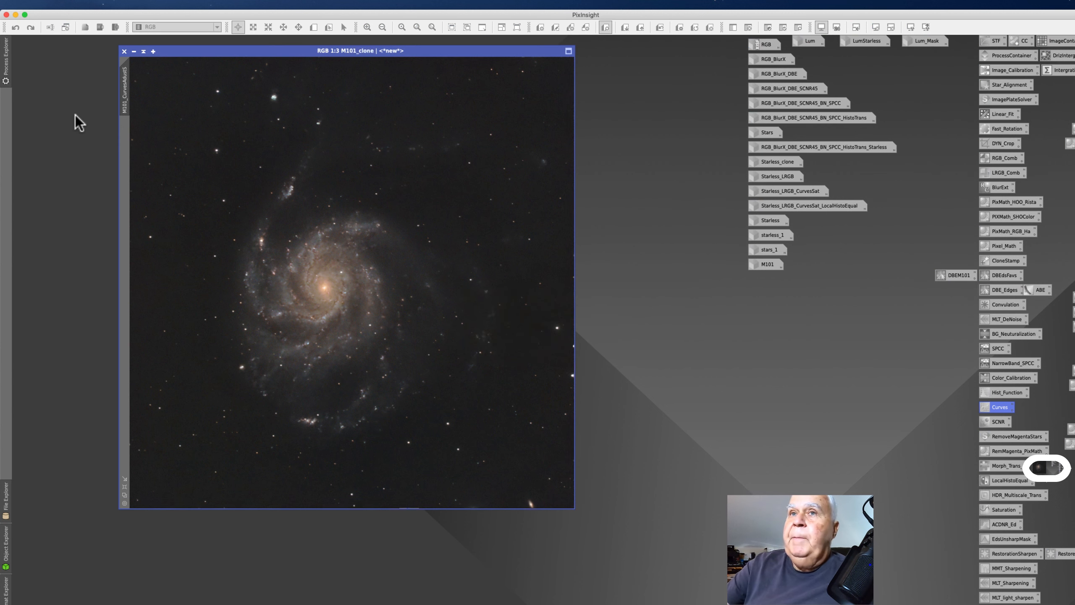
Duplicate M101_CurvesAdustS and shelve the original as an icon beneath the M101 icon
{"action": "left_click_drag", "start_coordinate": [124, 98], "coordinate": [122, 60]}
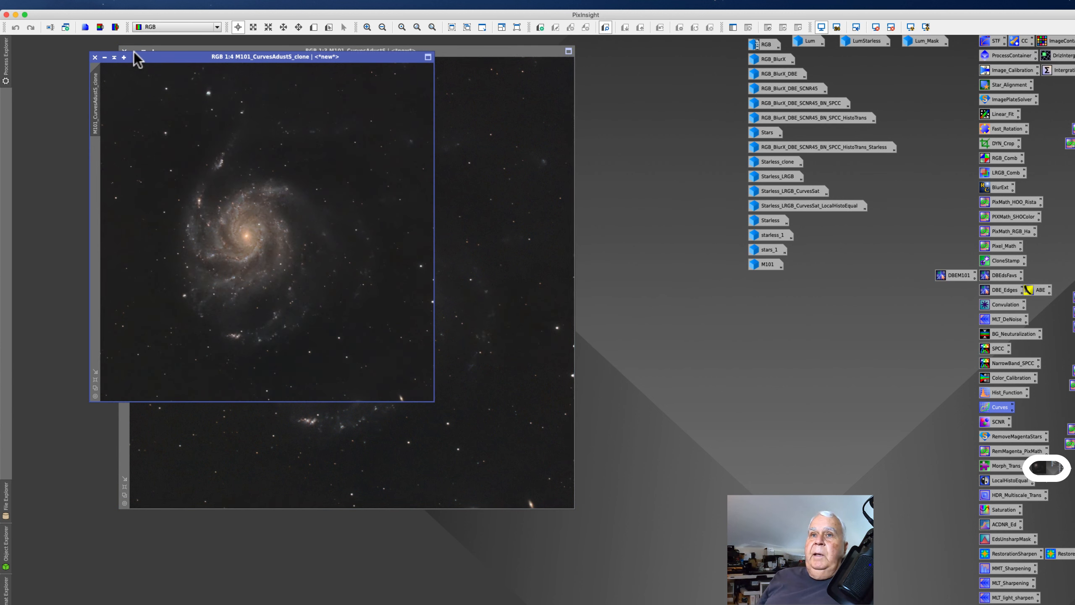
{"action": "left_click", "coordinate": [134, 51]}
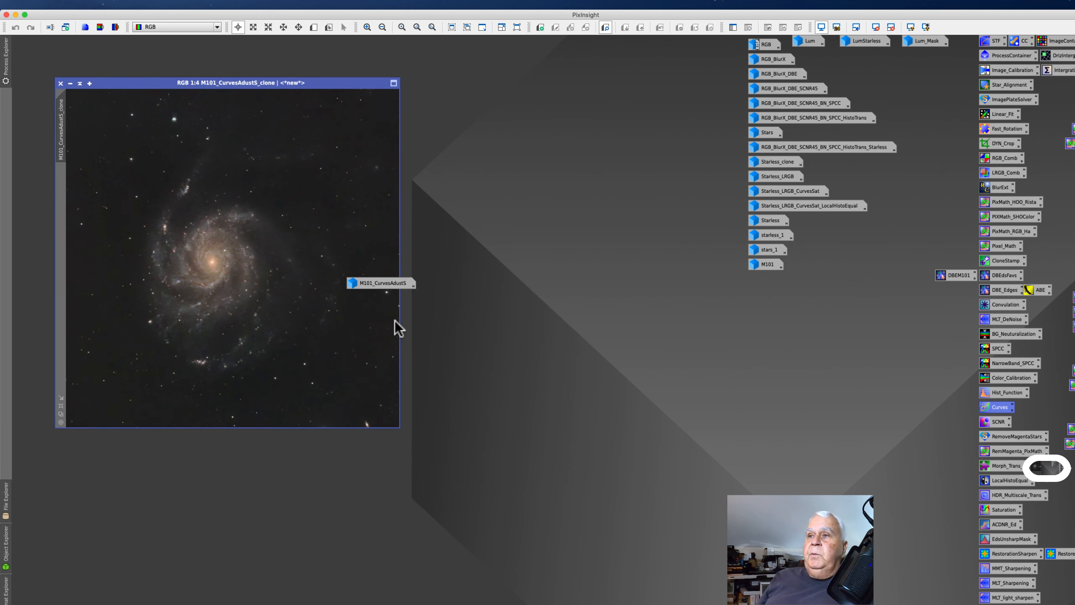
{"action": "left_click_drag", "start_coordinate": [380, 287], "coordinate": [779, 286]}
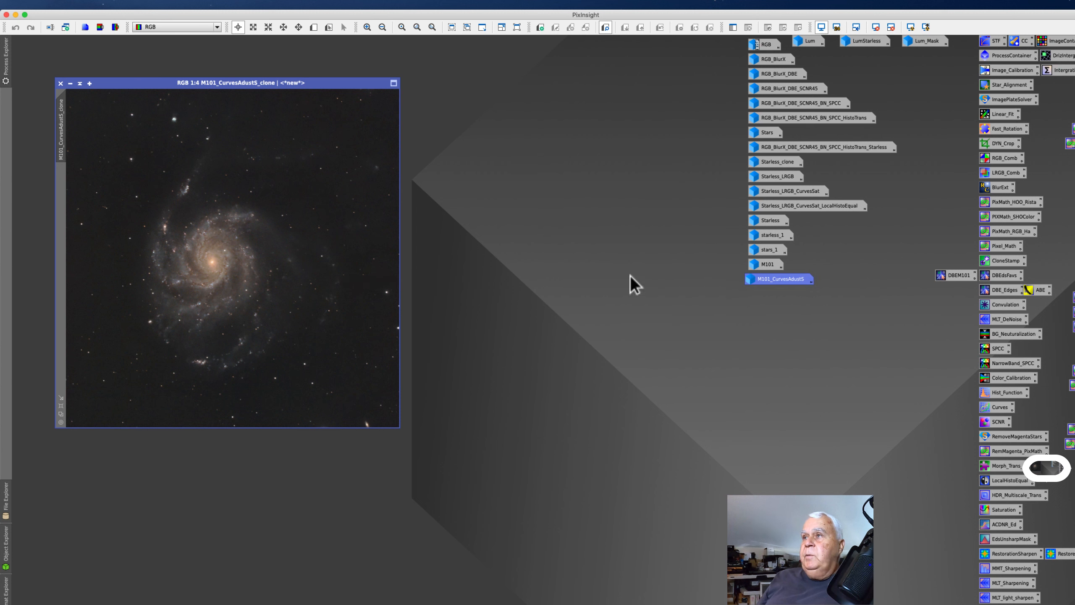
Enlarge the M101_CurvesAdustS_clone window to 1:3 and open ColorSaturation with its real-time preview
{"action": "left_click_drag", "start_coordinate": [106, 82], "coordinate": [115, 54]}
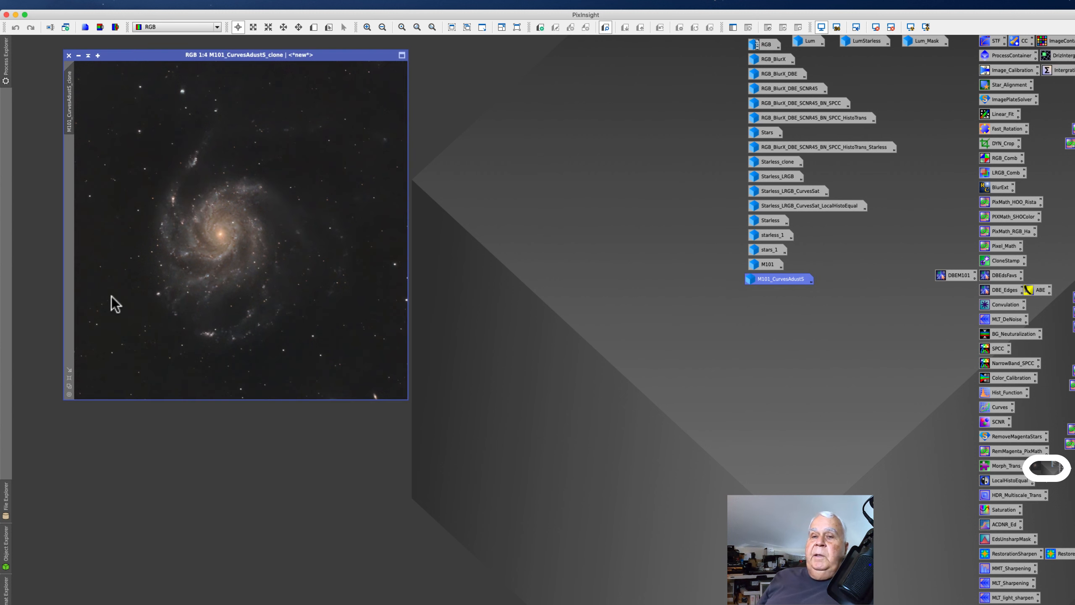
{"action": "left_click", "coordinate": [68, 377]}
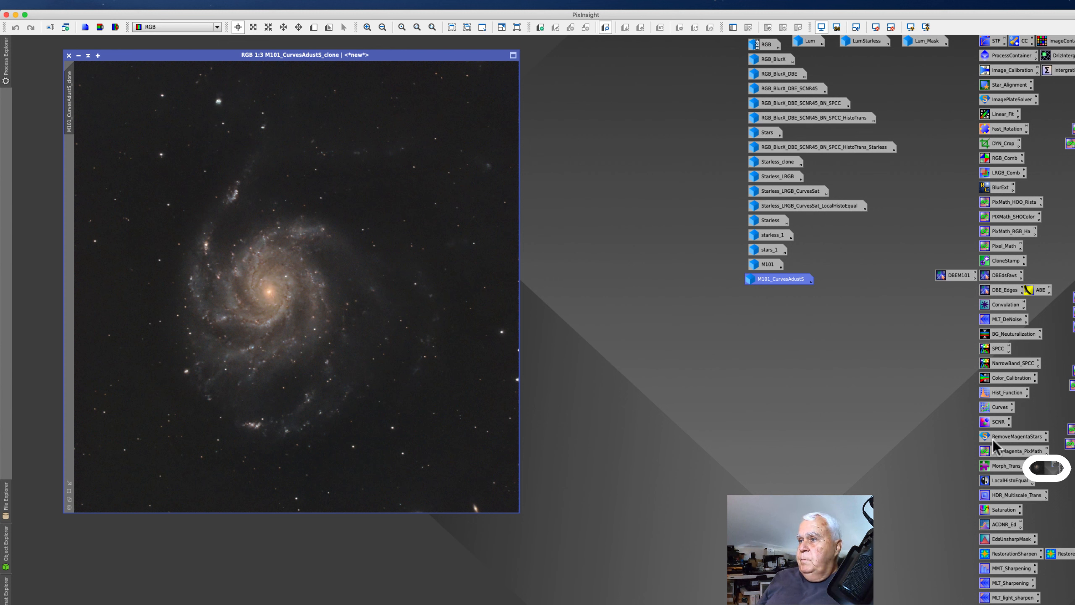
{"action": "left_click", "coordinate": [1003, 510]}
{"action": "double_click", "coordinate": [1003, 510]}
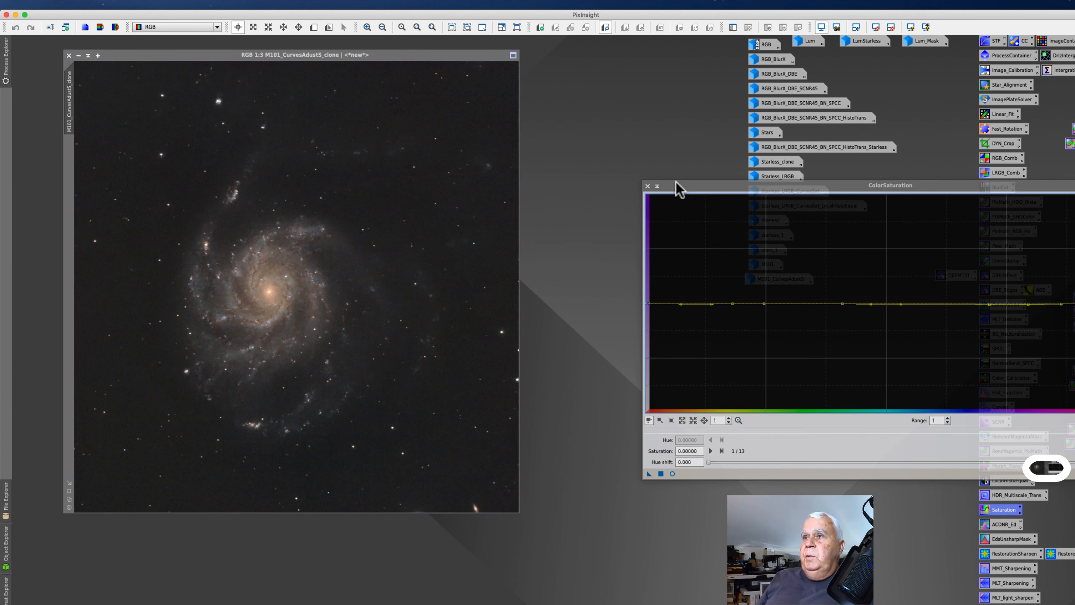
{"action": "left_click_drag", "start_coordinate": [679, 184], "coordinate": [607, 131]}
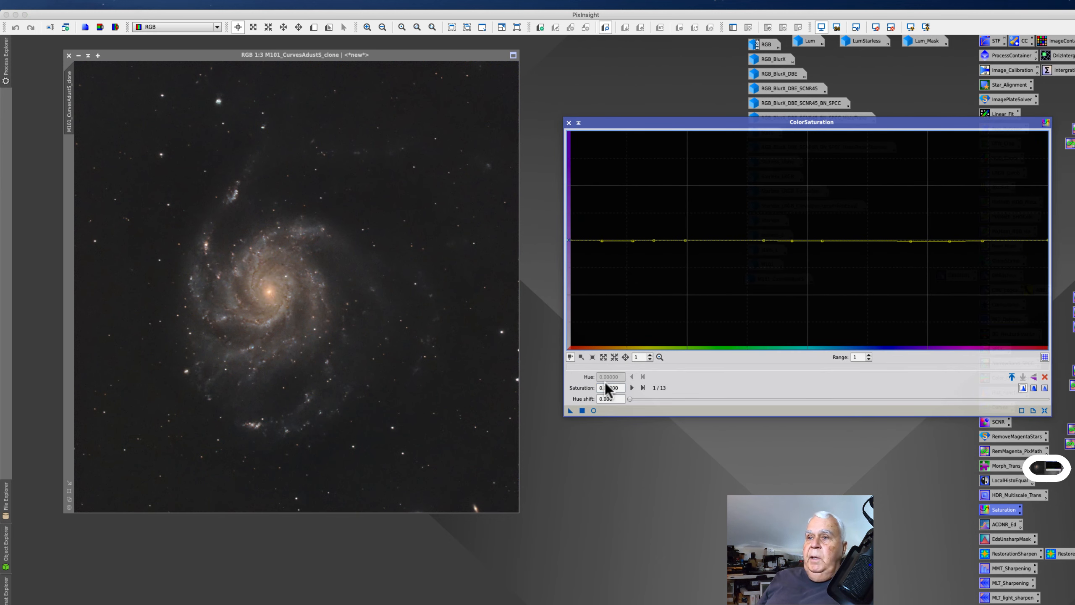
{"action": "left_click", "coordinate": [594, 411]}
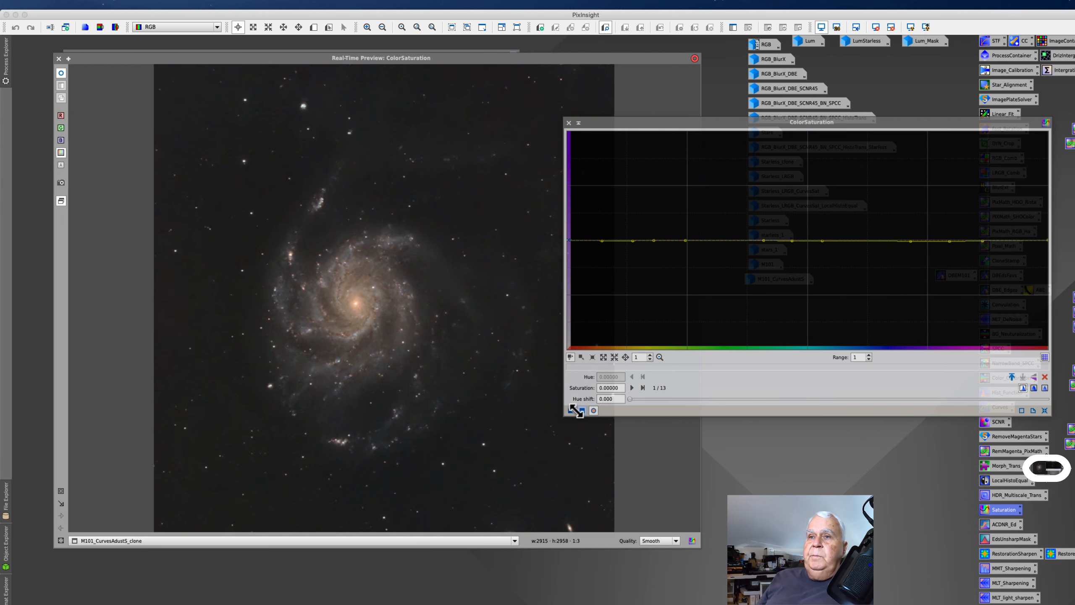
Zoom the real-time preview to 1:1 on the galaxy's core and inner arms, keeping ColorSaturation clear of it
{"action": "left_click", "coordinate": [5, 566]}
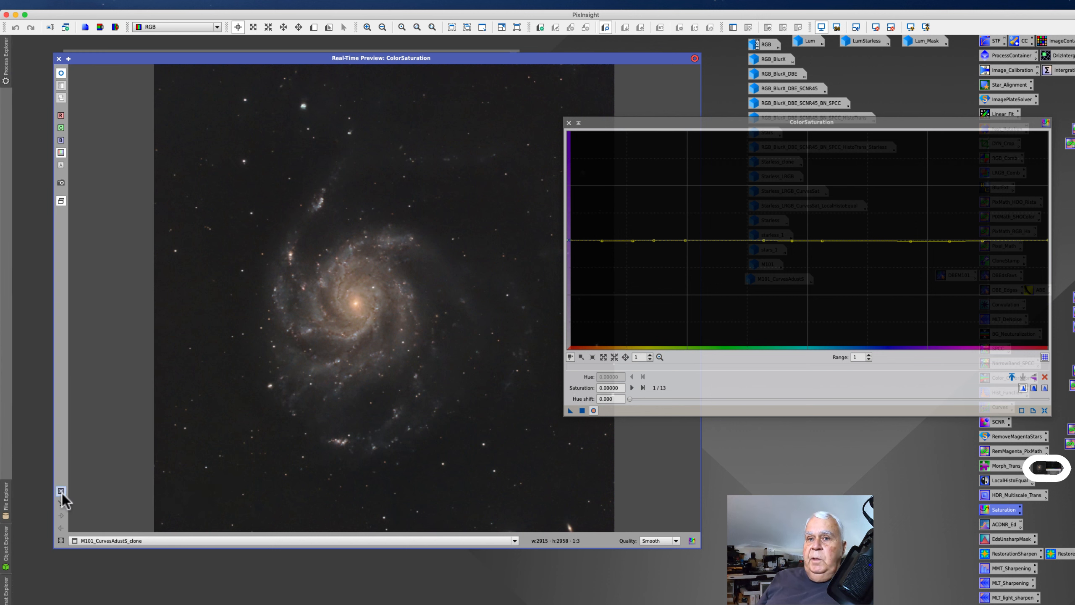
{"action": "left_click_drag", "start_coordinate": [251, 211], "coordinate": [452, 403]}
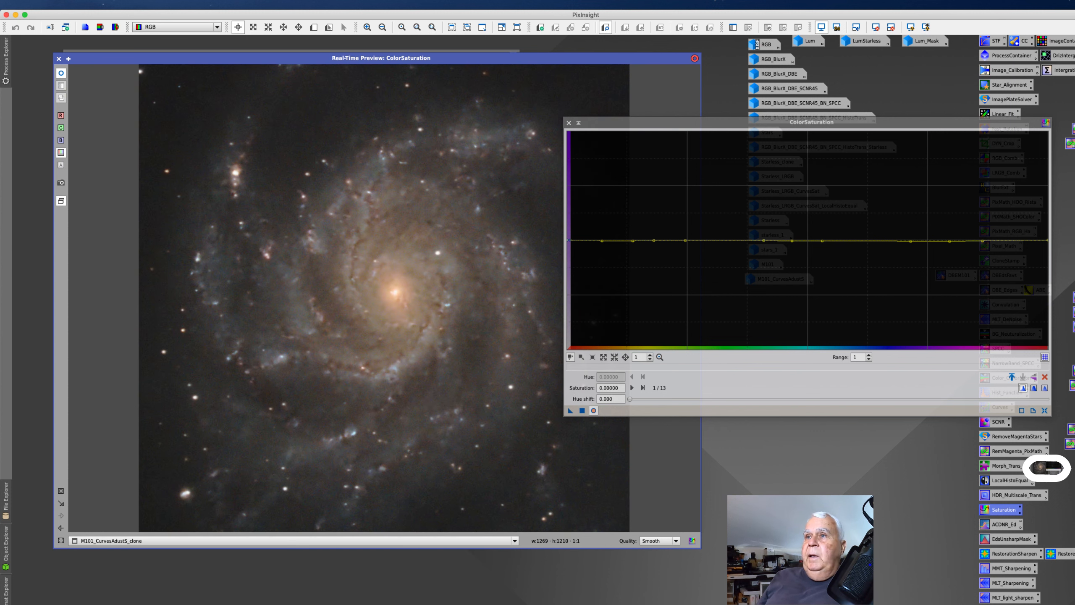
{"action": "left_click_drag", "start_coordinate": [603, 122], "coordinate": [642, 96]}
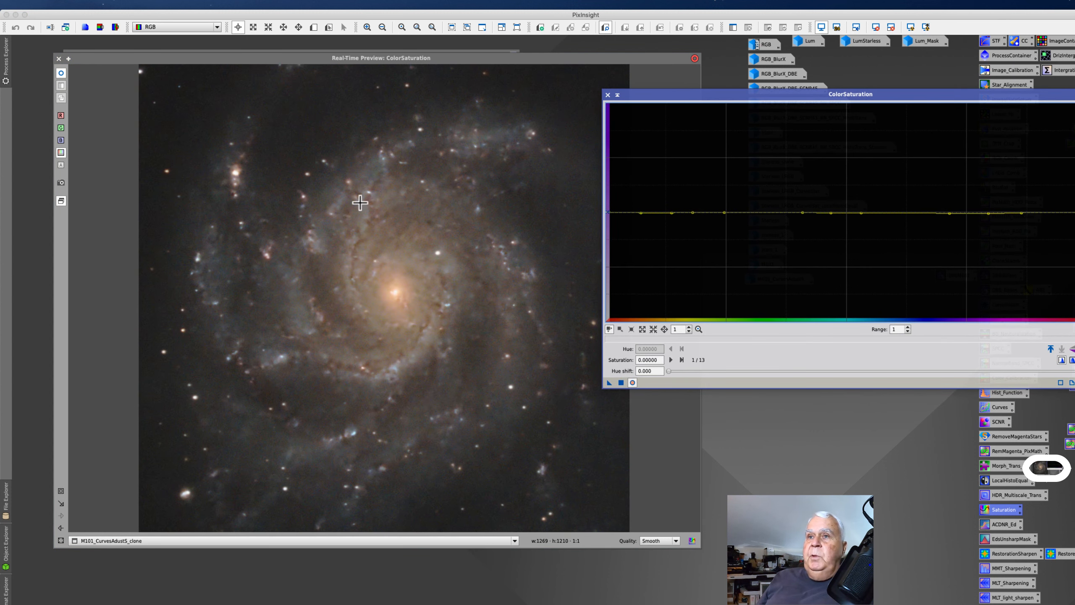
Sample the hue of the arm above the galaxy's core and reset the ColorSaturation curve to its default
{"action": "left_click", "coordinate": [364, 215]}
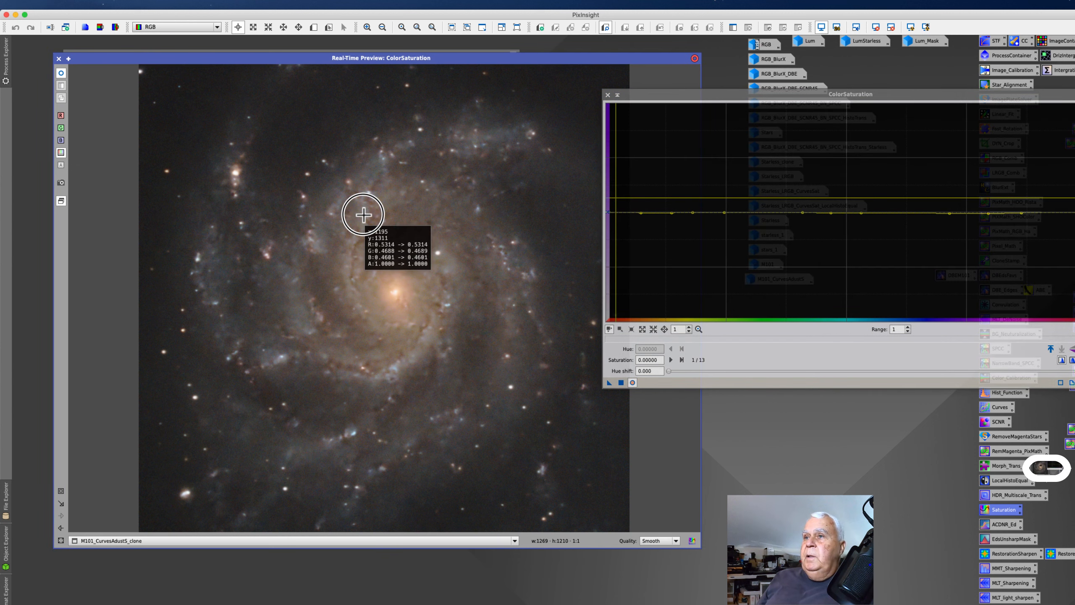
{"action": "left_click_drag", "start_coordinate": [364, 215], "coordinate": [362, 209]}
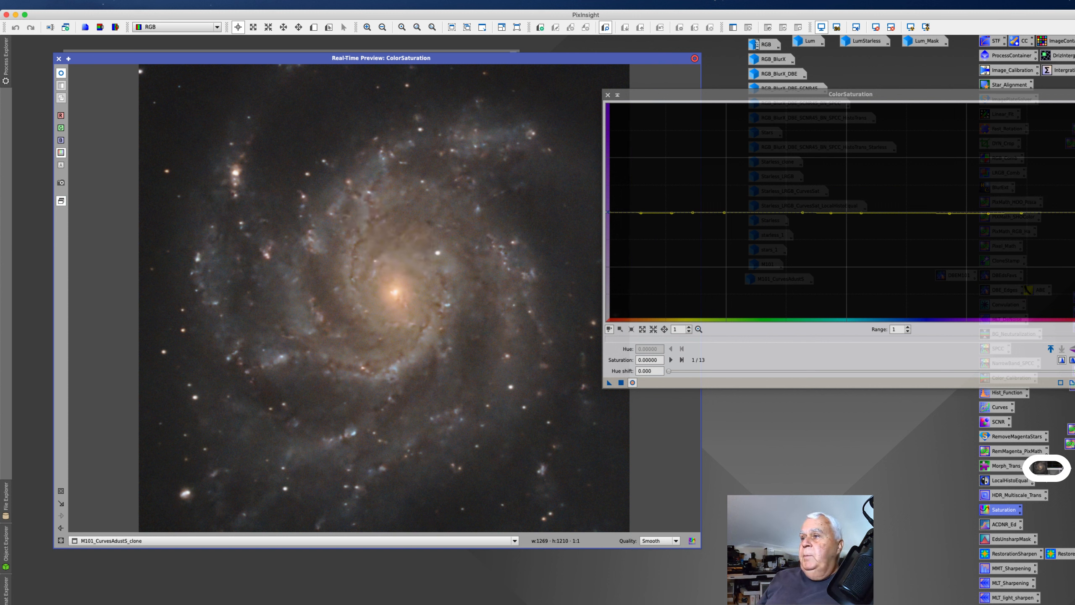
{"action": "left_click", "coordinate": [1074, 383]}
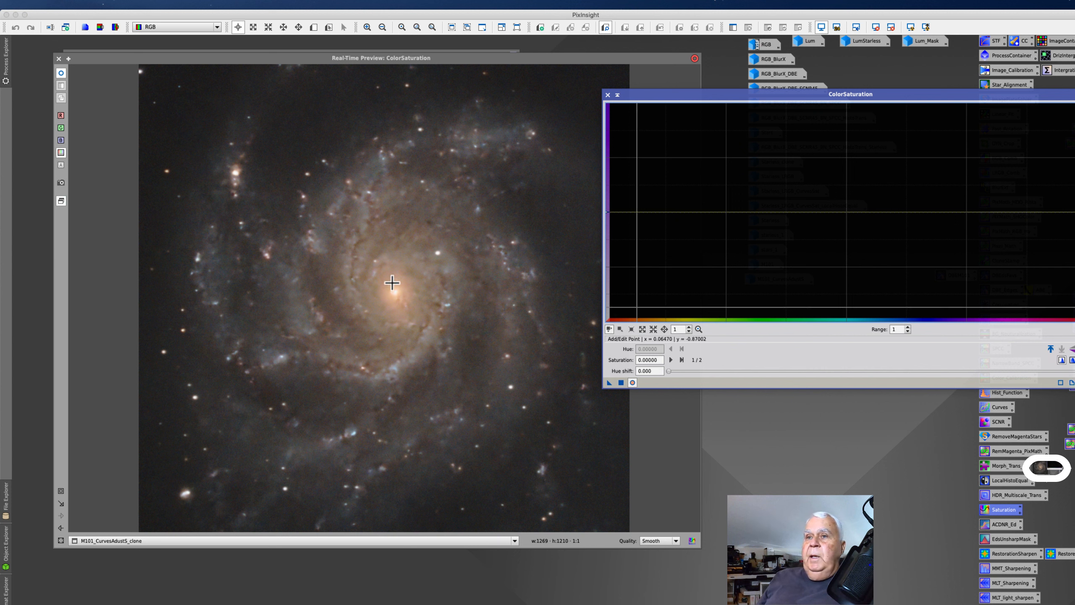
Sample the bright spot in the arm below the galaxy's core to locate its hue on the saturation curve
{"action": "left_click_drag", "start_coordinate": [394, 370], "coordinate": [393, 370]}
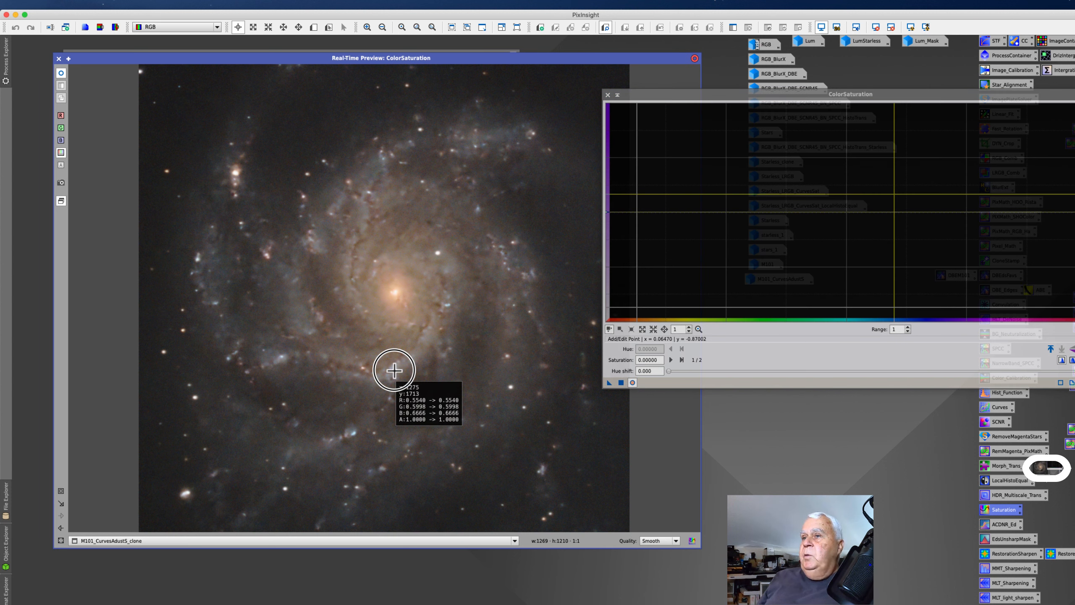
{"action": "left_click_drag", "start_coordinate": [394, 370], "coordinate": [393, 370]}
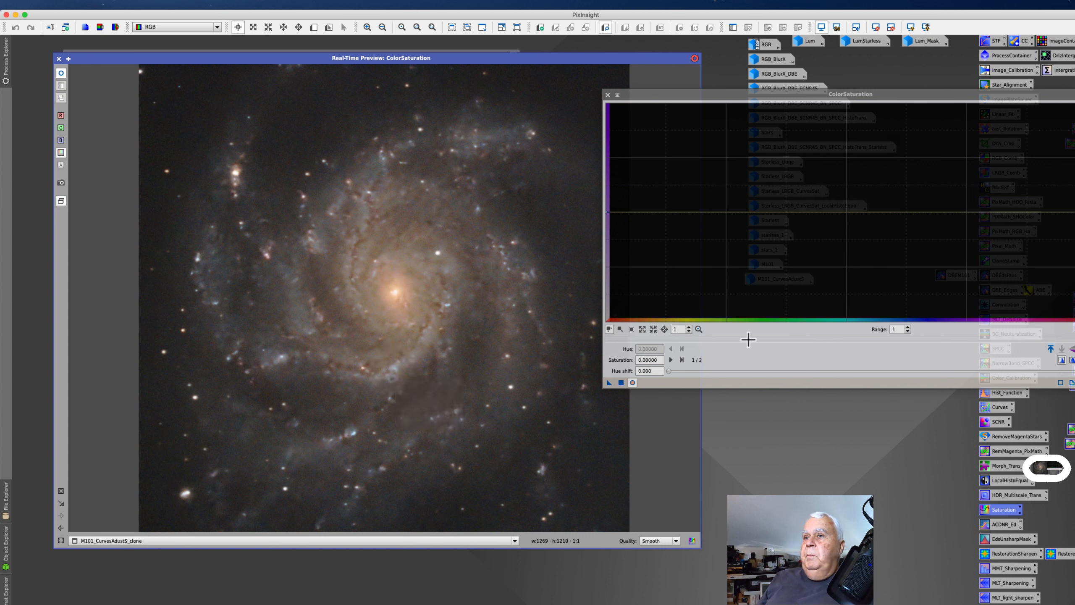
{"action": "left_click", "coordinate": [1074, 383]}
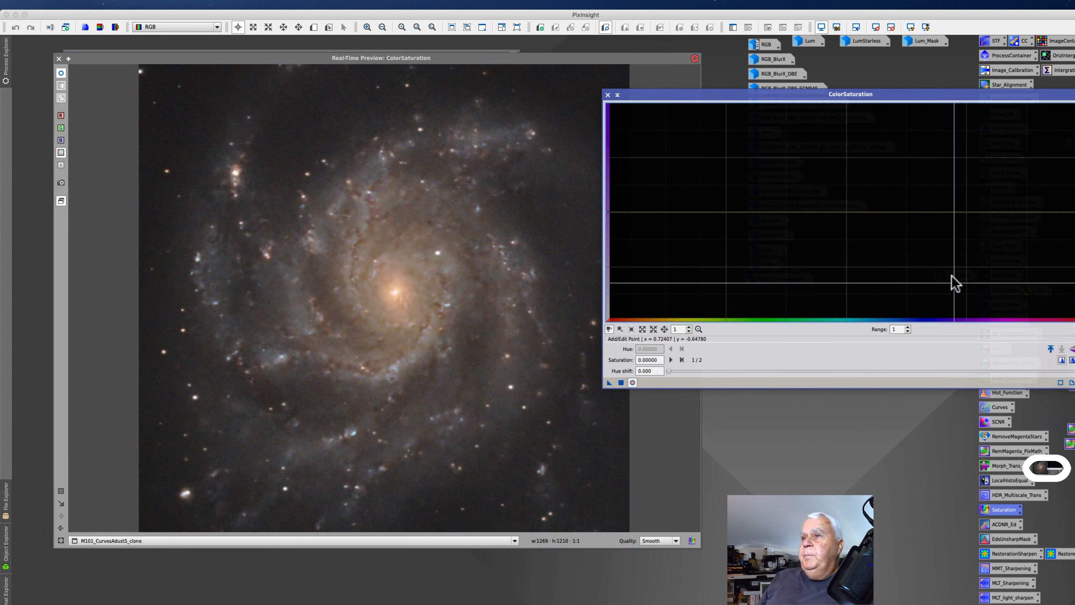
{"action": "left_click", "coordinate": [395, 368]}
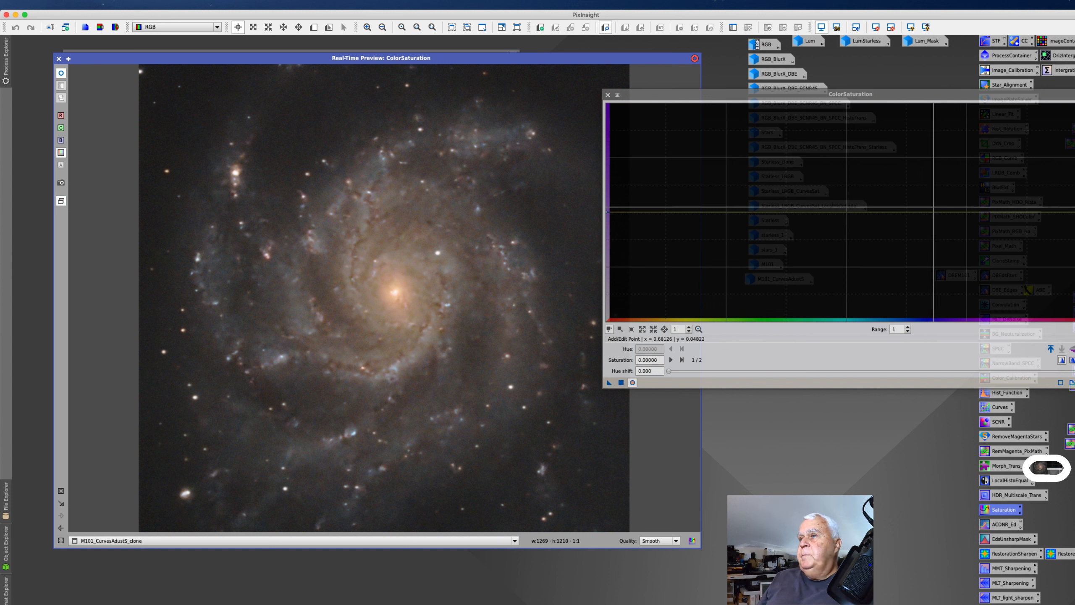
{"action": "left_click", "coordinate": [393, 372]}
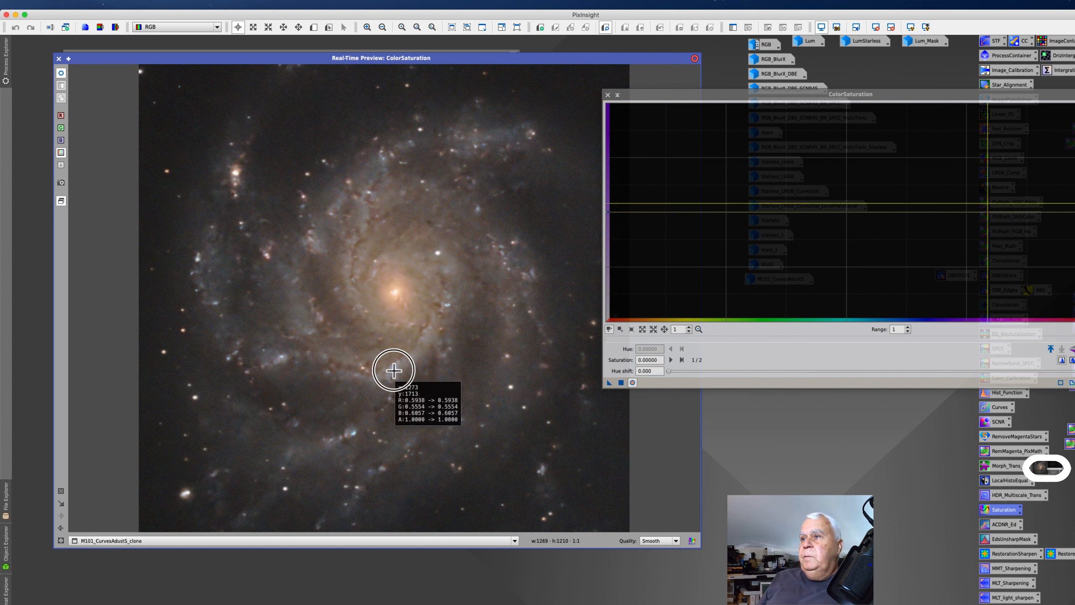
{"action": "left_click_drag", "start_coordinate": [393, 370], "coordinate": [394, 366]}
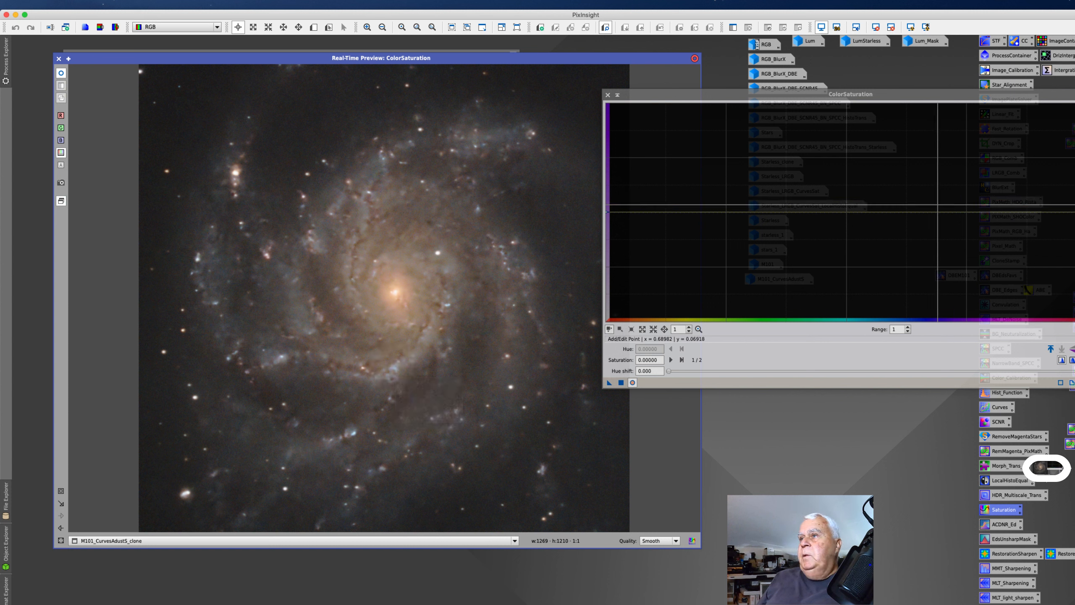
Anchor the ColorSaturation curve near zero on both sides of the blue hues, with points at hues of about 0.27, 0.61, 0.62, 0.68, 0.73 and 0.74
{"action": "left_click", "coordinate": [933, 205]}
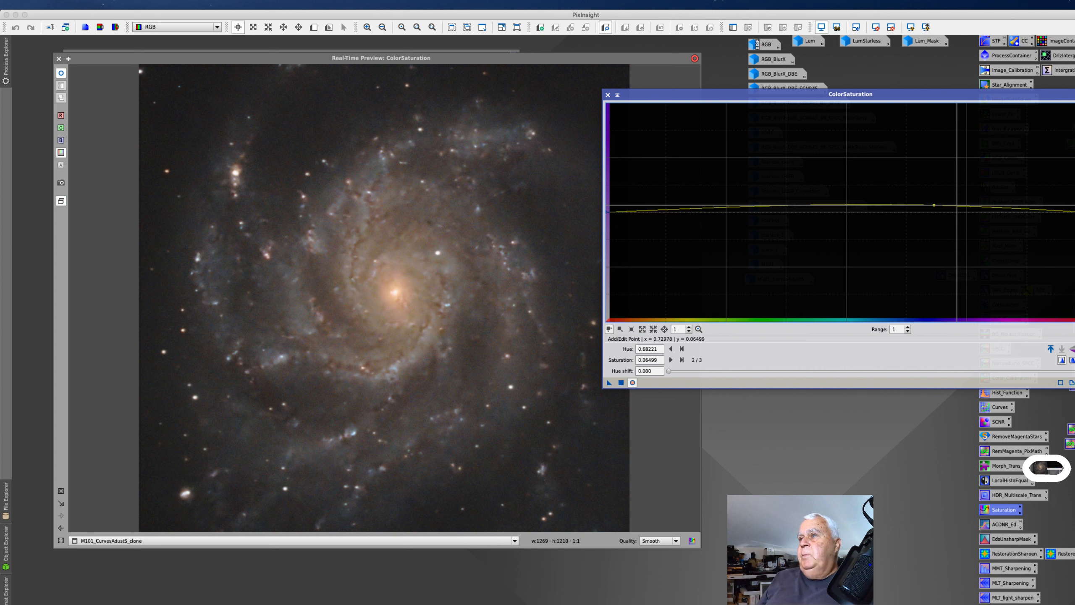
{"action": "left_click", "coordinate": [957, 205]}
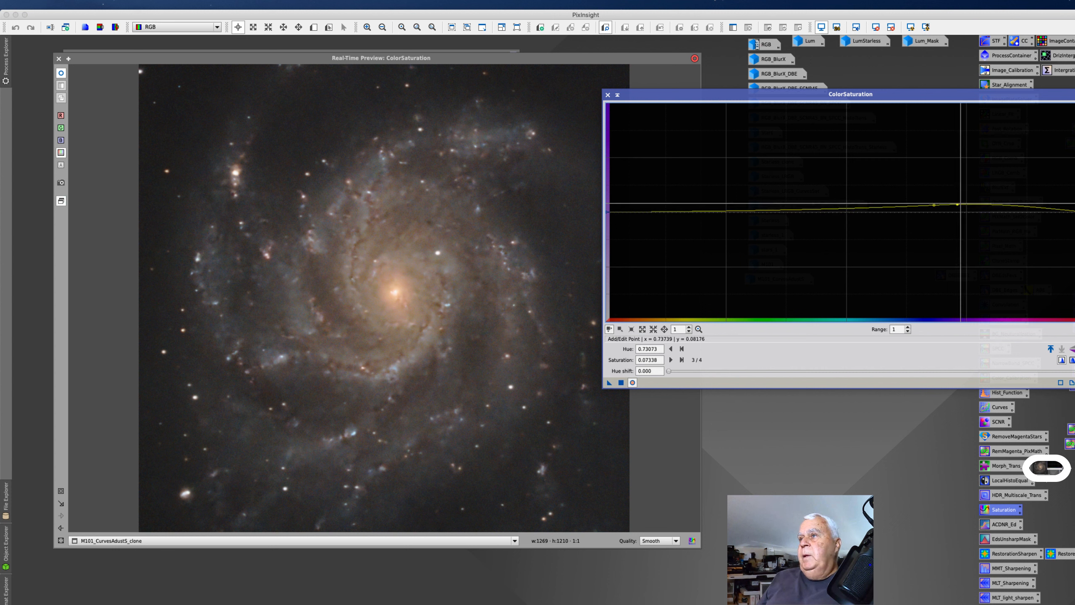
{"action": "left_click", "coordinate": [961, 204]}
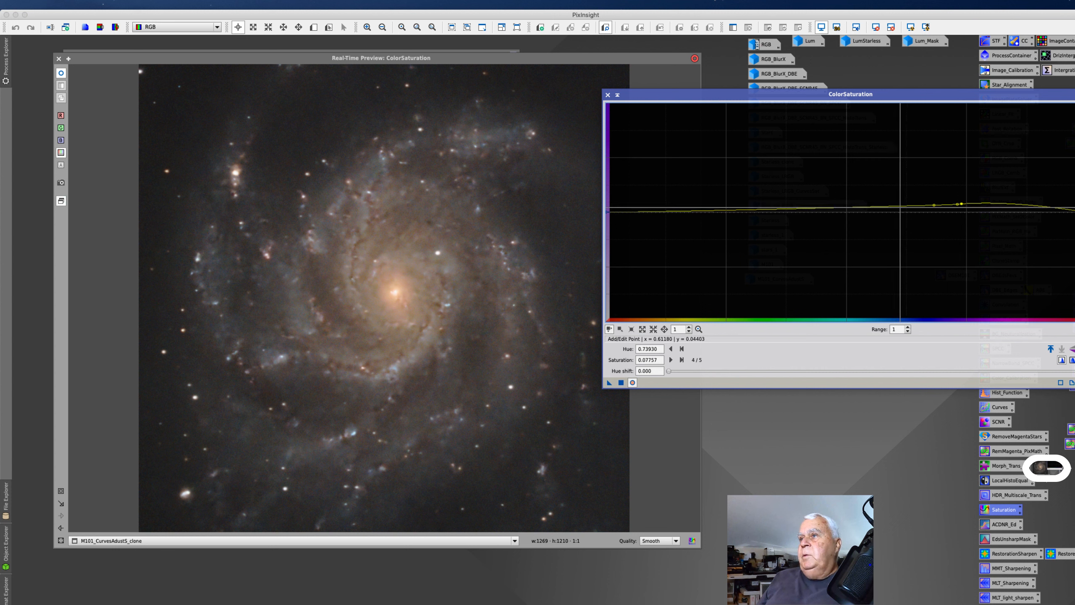
{"action": "left_click", "coordinate": [903, 207]}
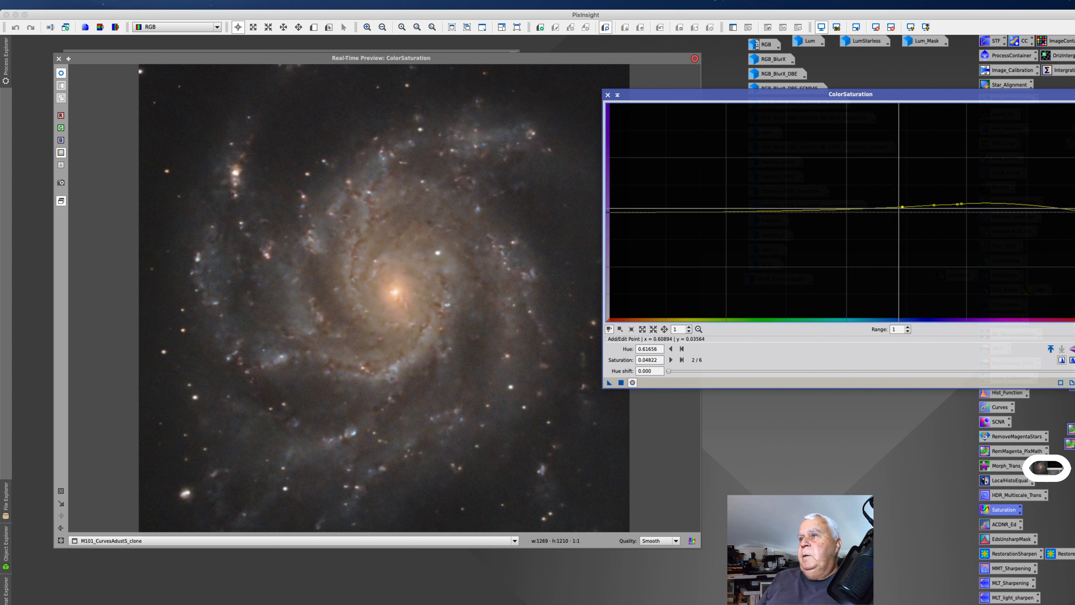
{"action": "left_click", "coordinate": [897, 208]}
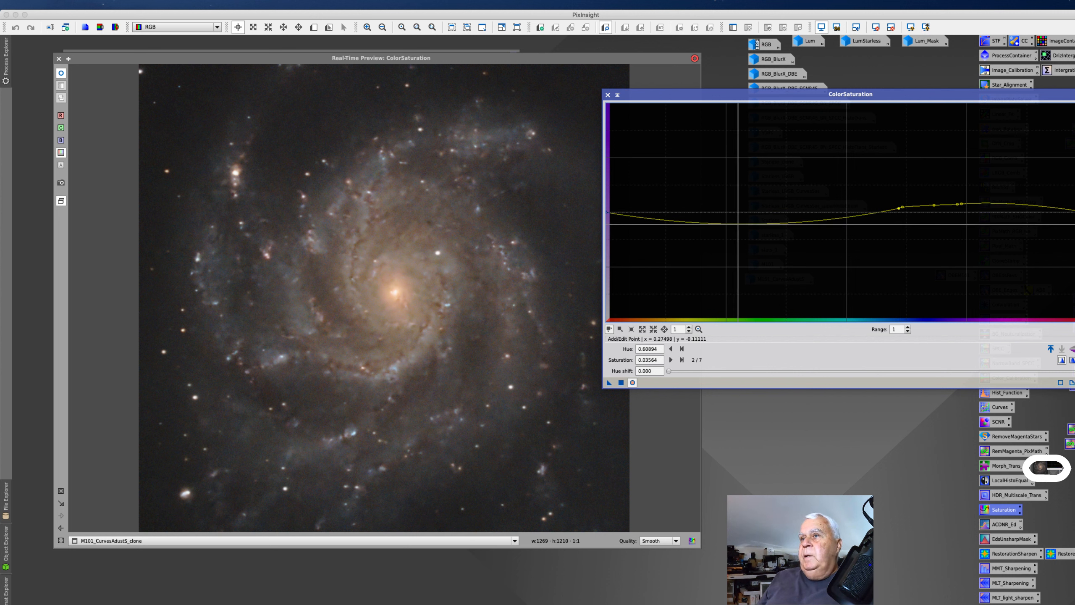
{"action": "left_click", "coordinate": [736, 215]}
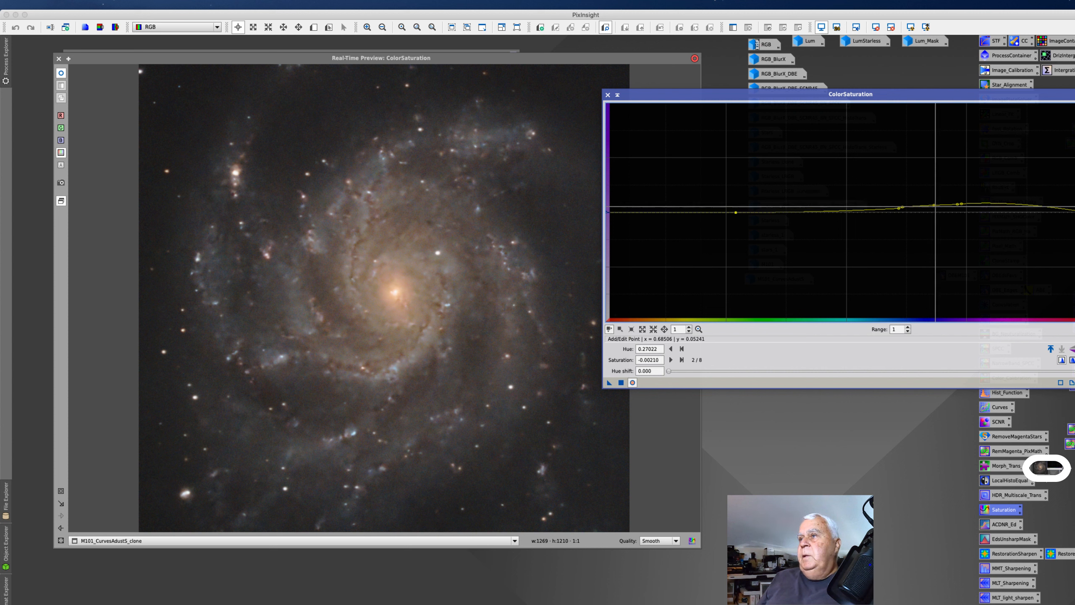
Raise the blue anchor to a saturation of about 0.857 at hue 0.661 and apply ColorSaturation to M101_CurvesAdustS_clone
{"action": "left_click_drag", "start_coordinate": [934, 205], "coordinate": [924, 119]}
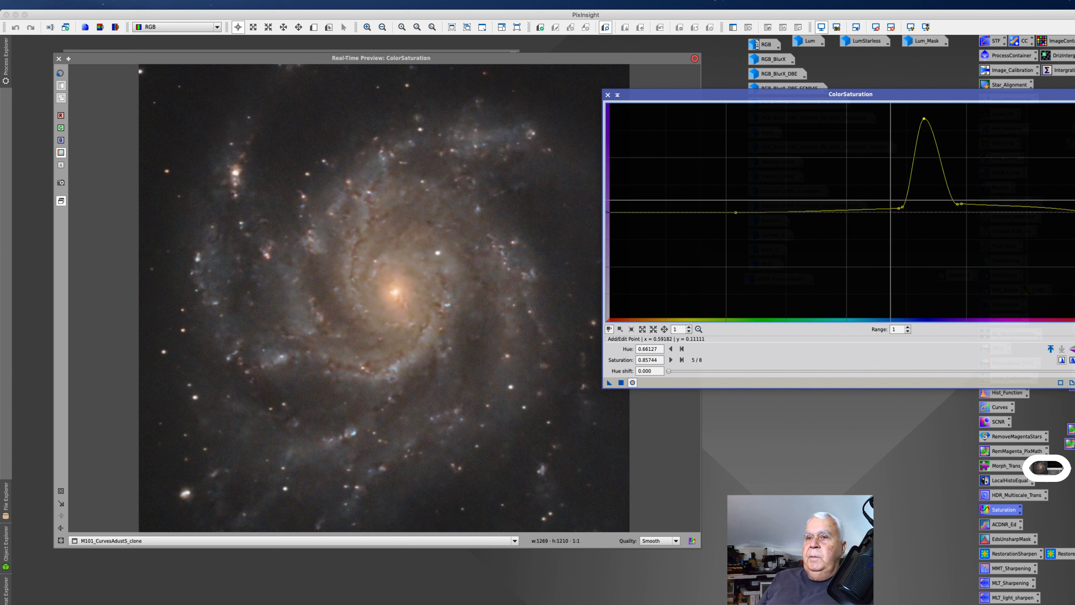
{"action": "left_click", "coordinate": [621, 382]}
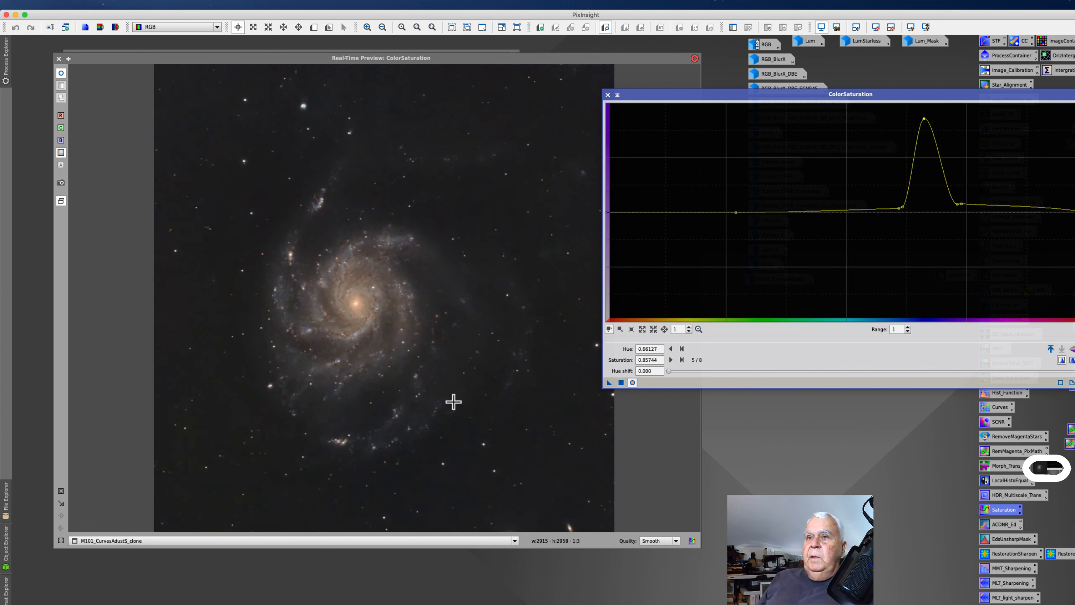
{"action": "left_click", "coordinate": [60, 491]}
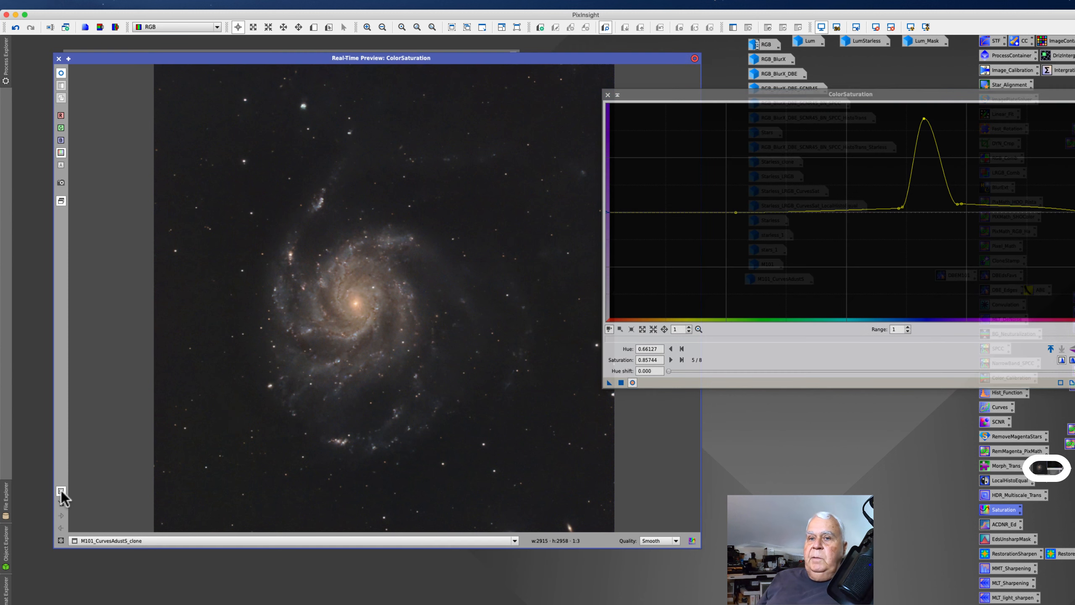
{"action": "left_click_drag", "start_coordinate": [264, 231], "coordinate": [448, 405]}
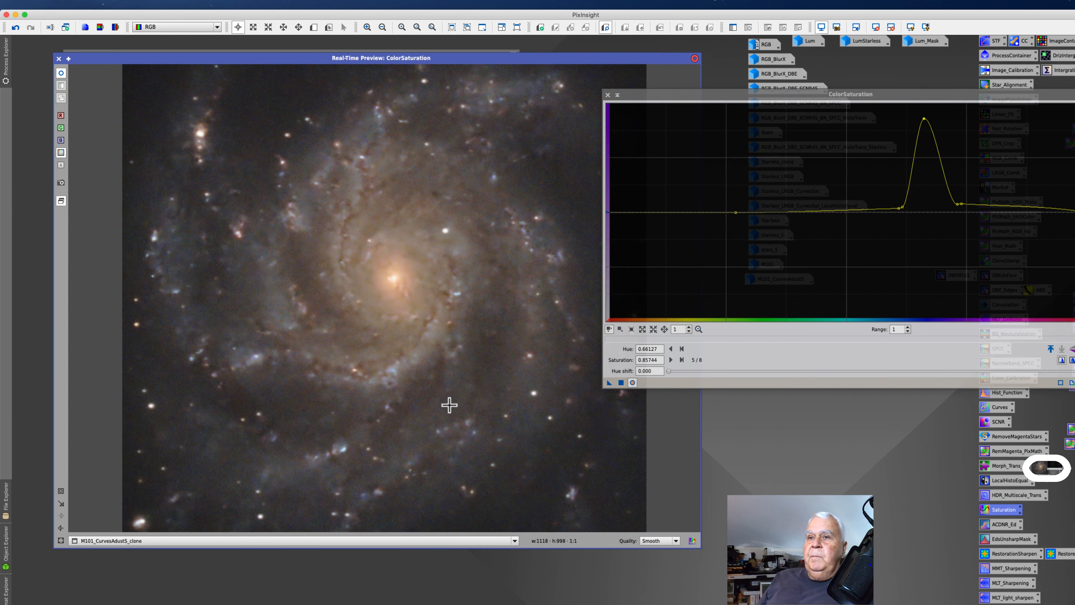
Apply the same blue saturation boost a second time and reset the ColorSaturation curve to its default
{"action": "left_click", "coordinate": [621, 383]}
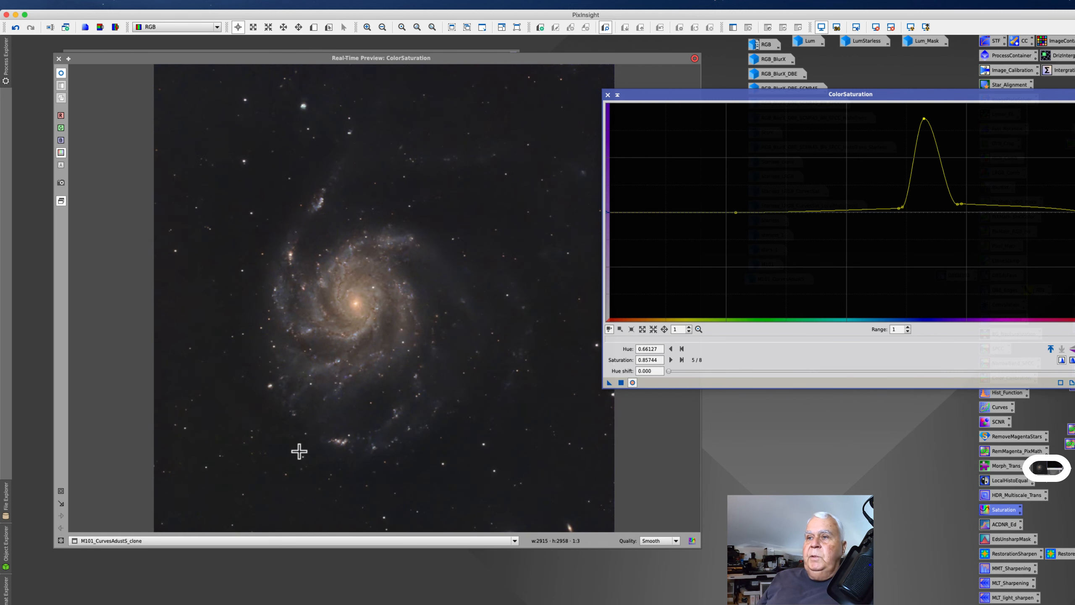
{"action": "left_click", "coordinate": [60, 493]}
{"action": "left_click_drag", "start_coordinate": [270, 228], "coordinate": [408, 384]}
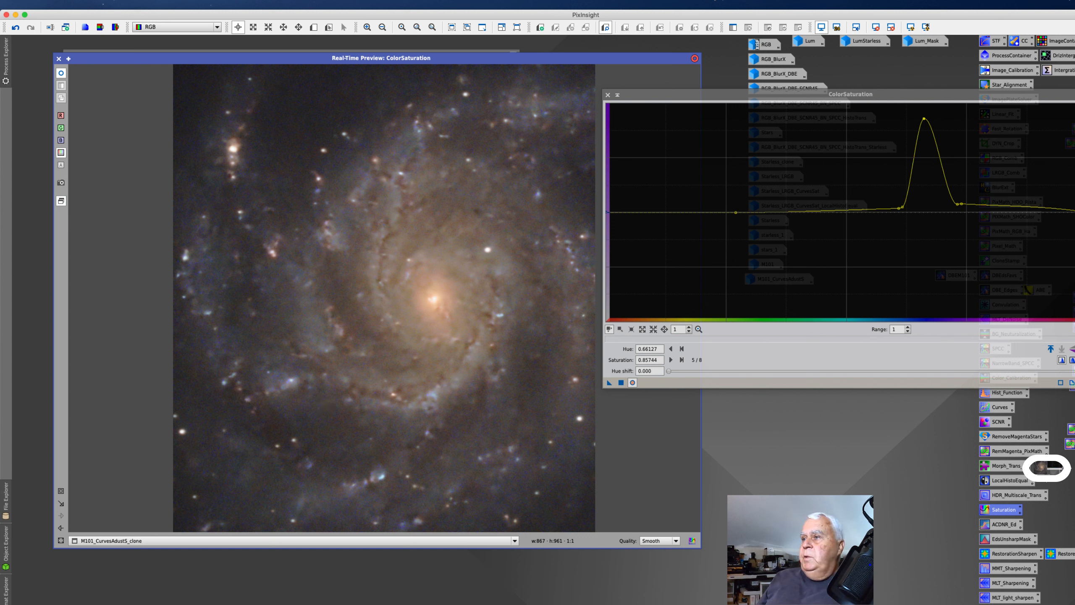
{"action": "left_click", "coordinate": [1074, 383]}
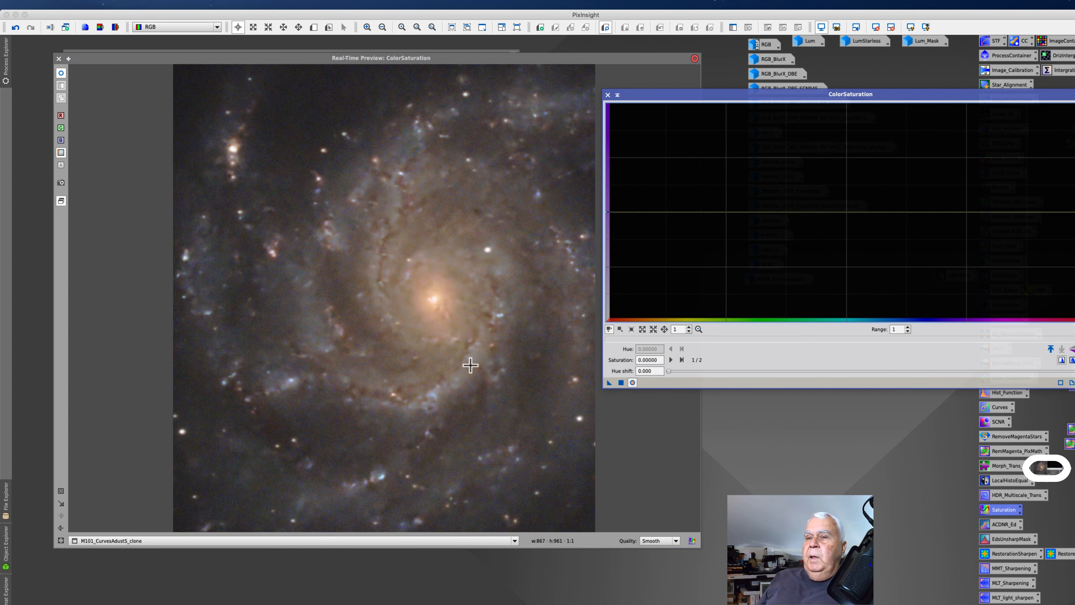
Sample the hues of the galaxy's core and the inner arm above it to locate them on the saturation curve
{"action": "left_click", "coordinate": [424, 285]}
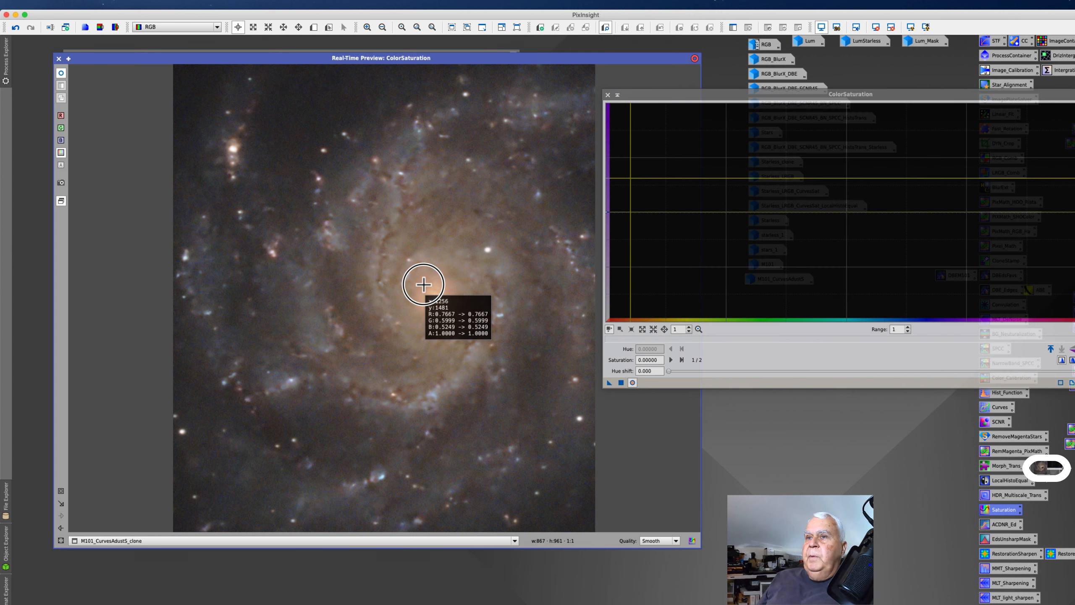
{"action": "left_click", "coordinate": [388, 237]}
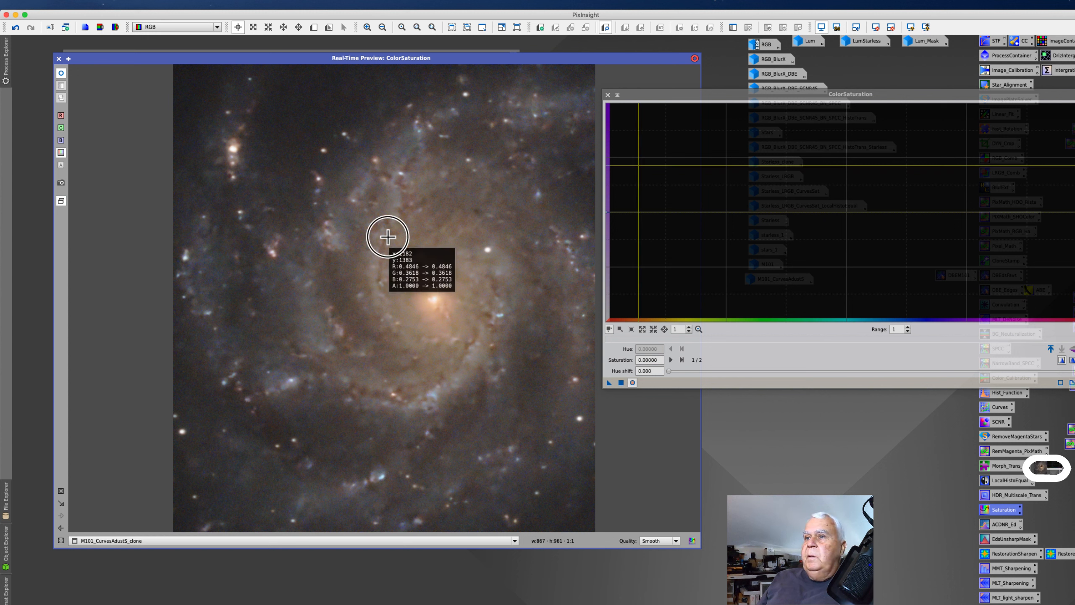
{"action": "left_click", "coordinate": [423, 295]}
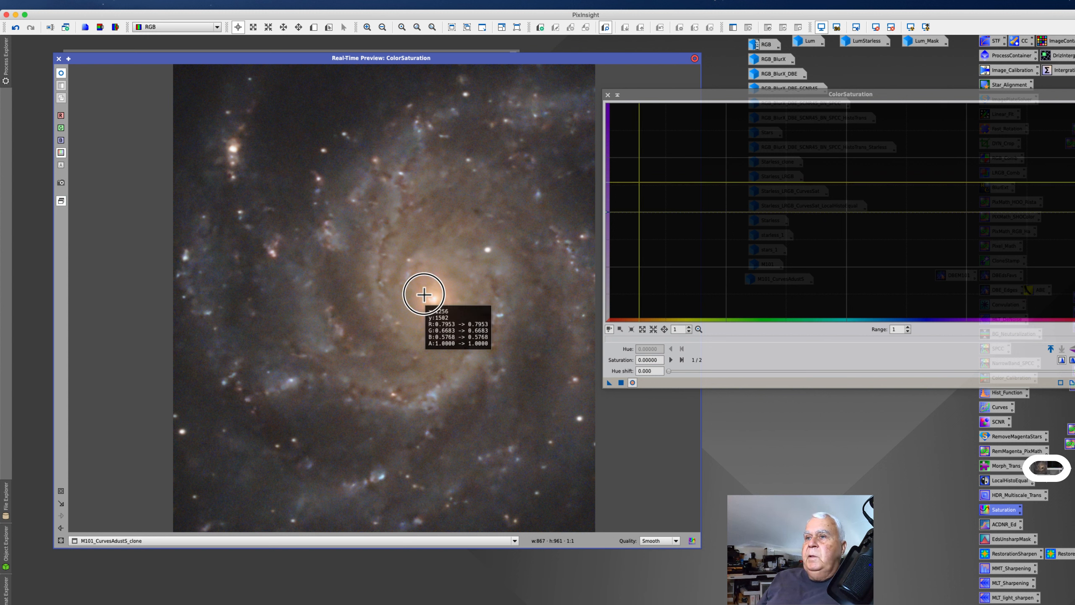
{"action": "left_click", "coordinate": [384, 241]}
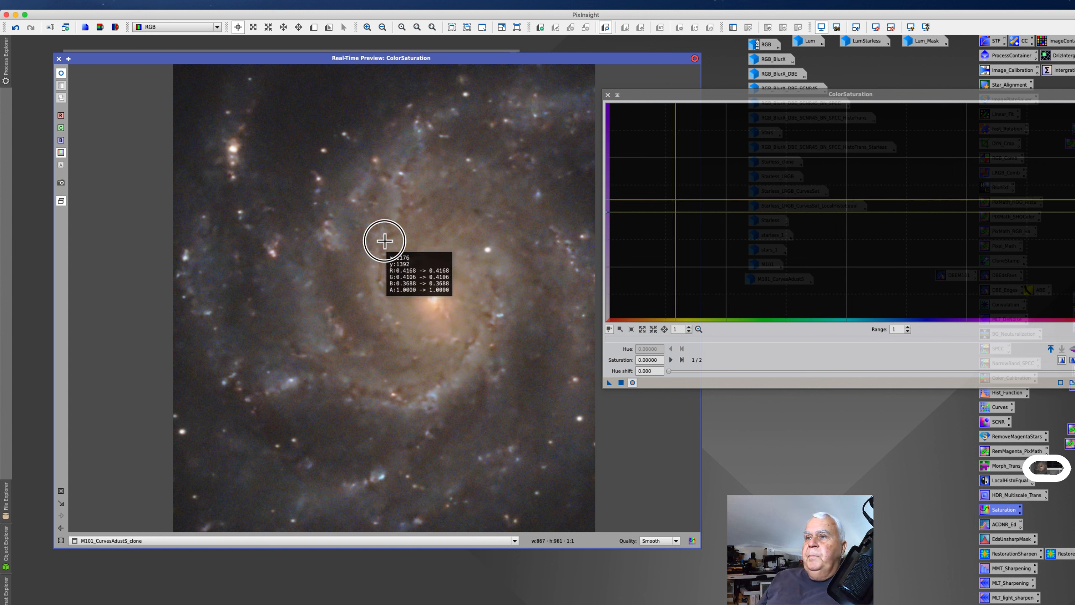
Sample the hues in the inner arms beside the galaxy's core, with the ColorSaturation curve at its default
{"action": "left_click", "coordinate": [379, 280]}
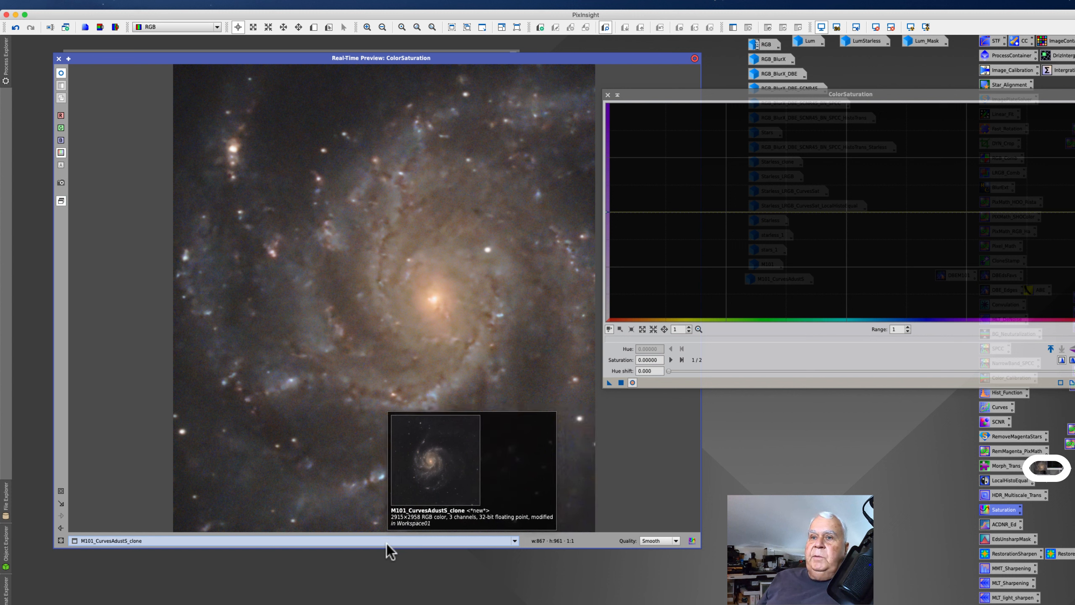
{"action": "left_click", "coordinate": [338, 328]}
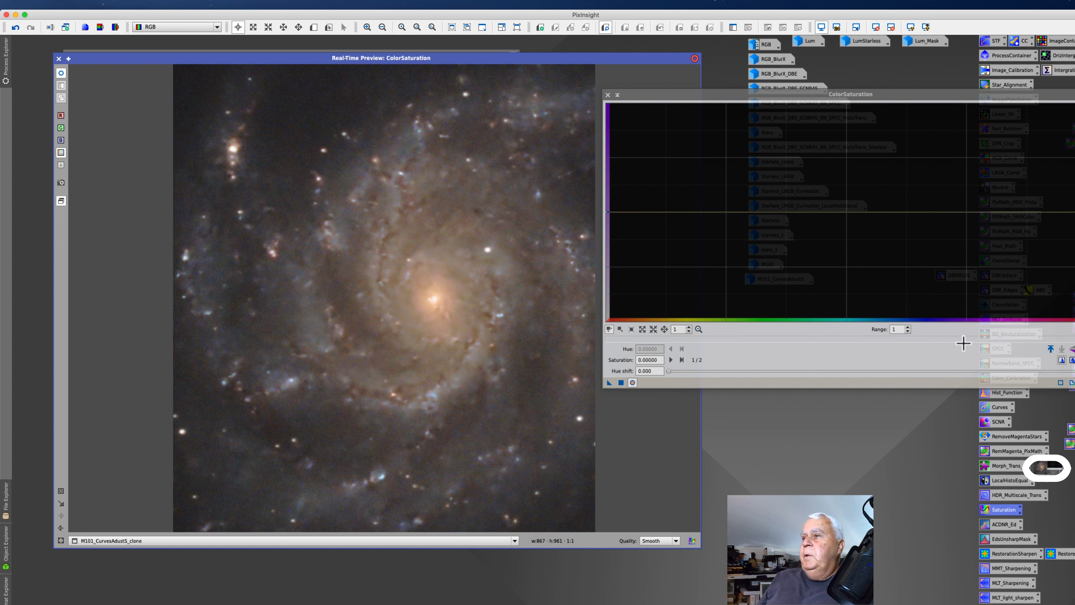
{"action": "left_click", "coordinate": [1074, 384]}
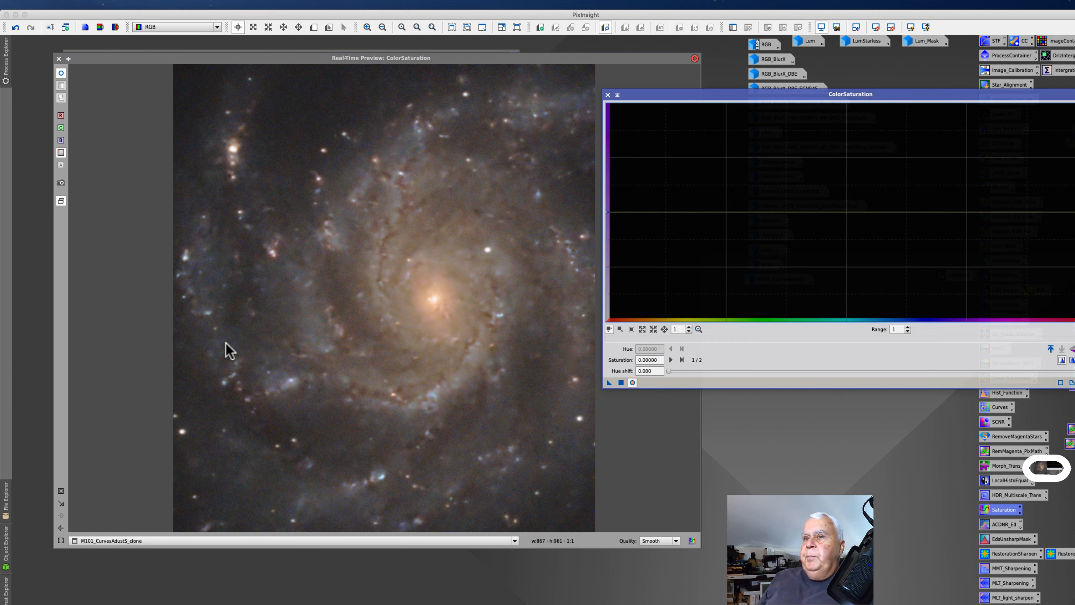
{"action": "left_click", "coordinate": [338, 332]}
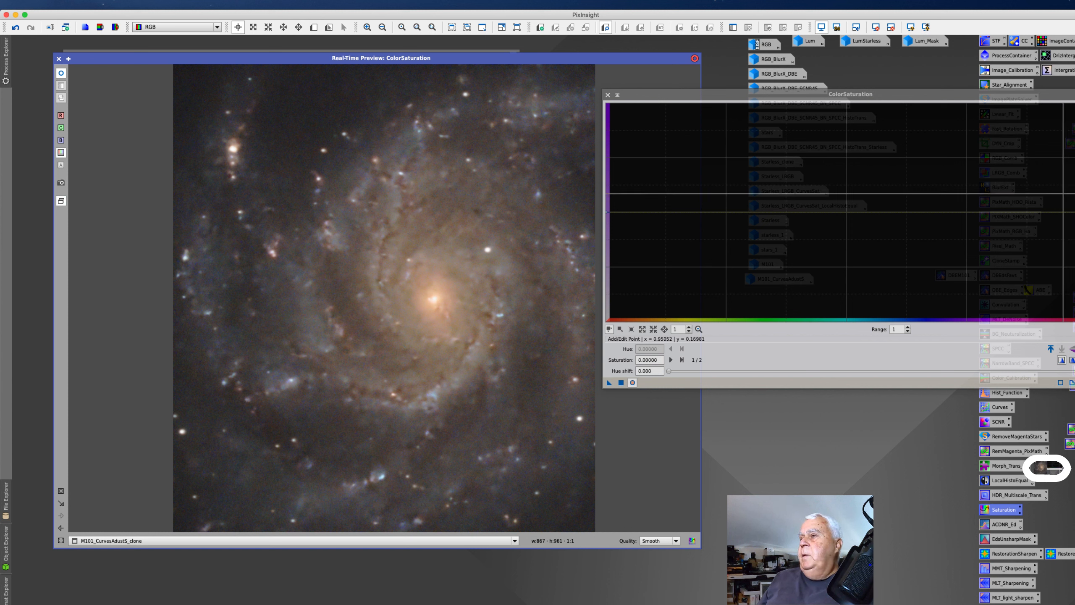
Anchor the saturation curve with low points at hues of about 0.939, 0.932, 0.518 and 0.010, leaving the reddest hues free
{"action": "left_click", "coordinate": [1057, 194]}
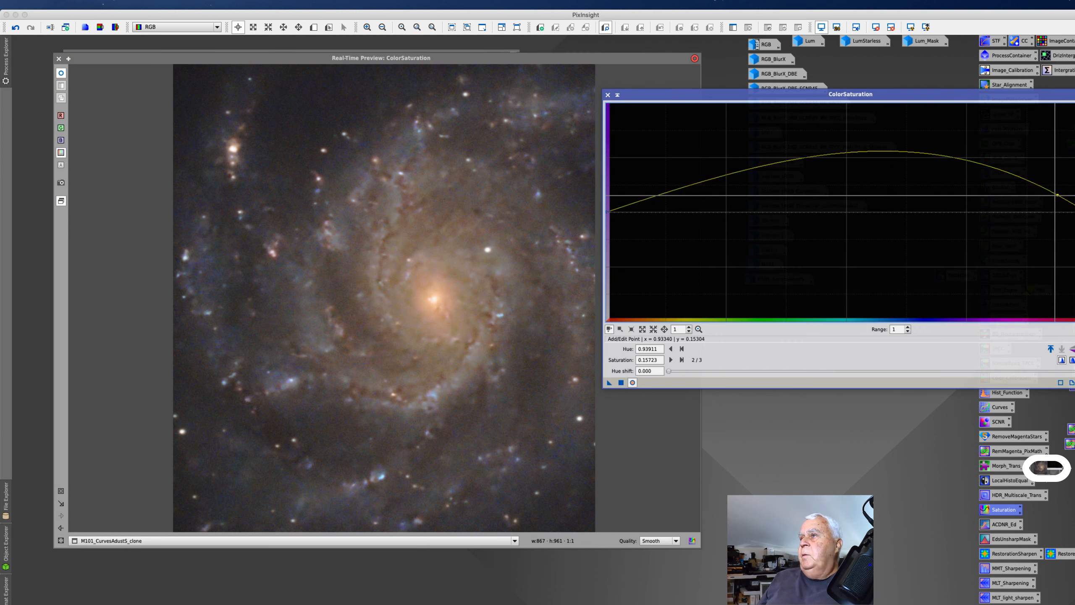
{"action": "left_click", "coordinate": [1054, 196]}
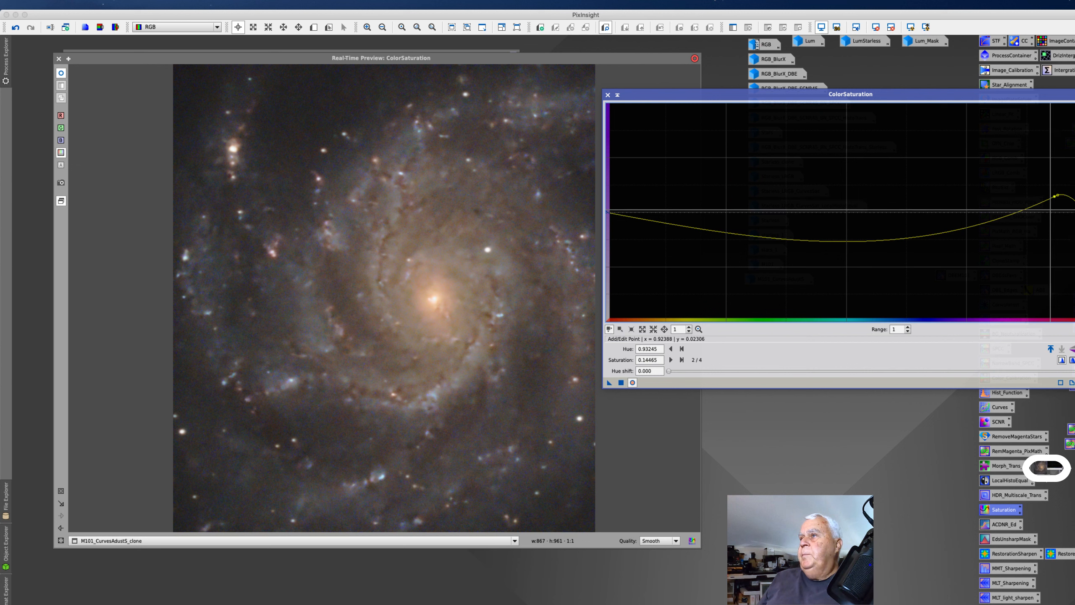
{"action": "left_click_drag", "start_coordinate": [863, 242], "coordinate": [855, 210]}
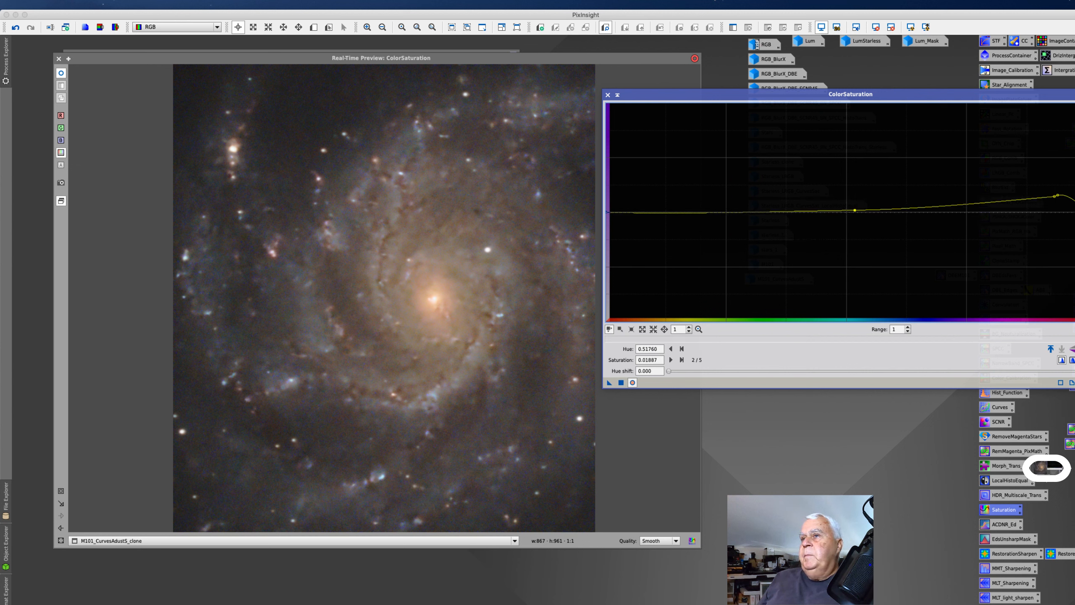
{"action": "left_click", "coordinate": [611, 211]}
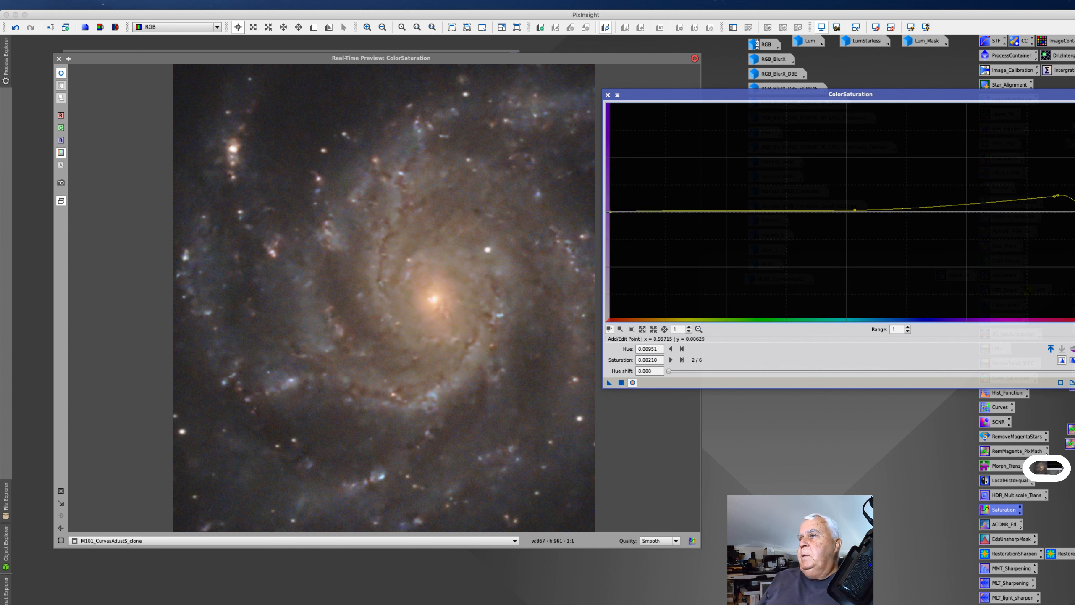
Raise the curve's red end to a saturation of about 0.933 at hue 0.950 and apply ColorSaturation to the clone
{"action": "left_click_drag", "start_coordinate": [1074, 211], "coordinate": [1062, 110]}
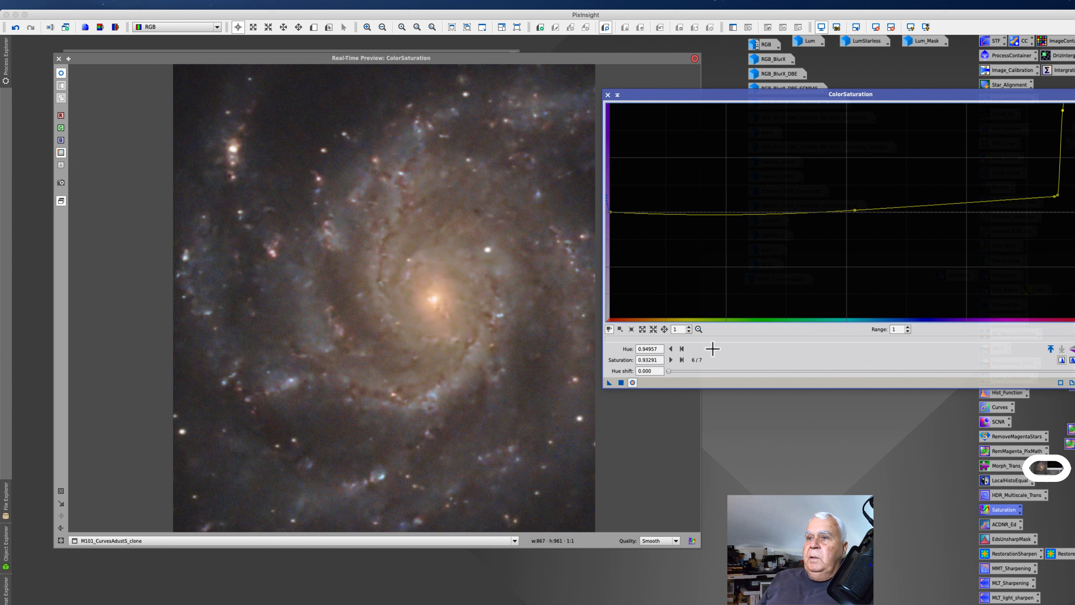
{"action": "left_click", "coordinate": [621, 382]}
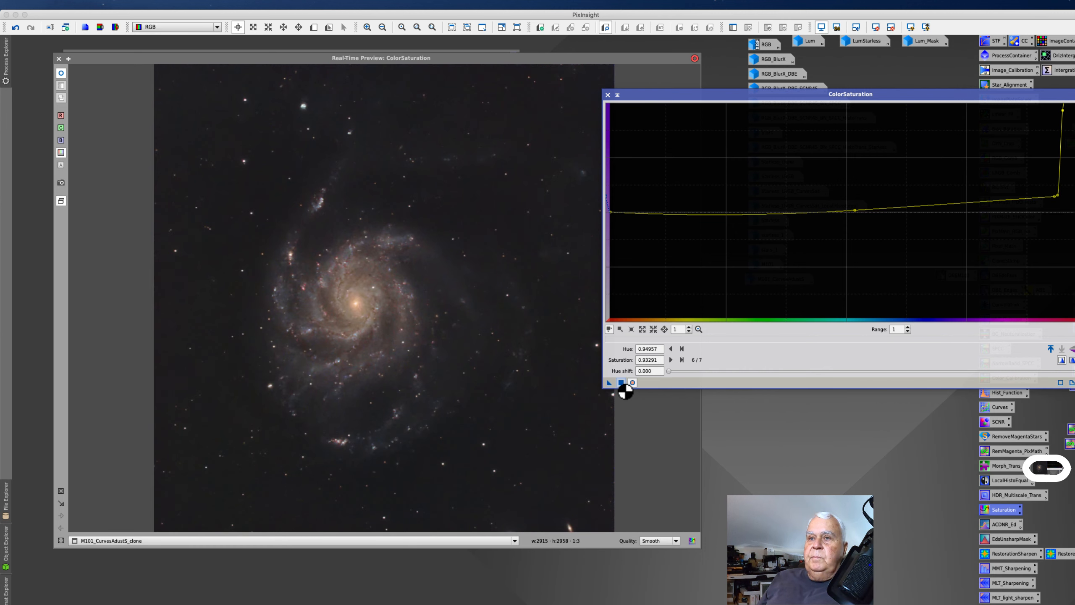
{"action": "left_click", "coordinate": [61, 493]}
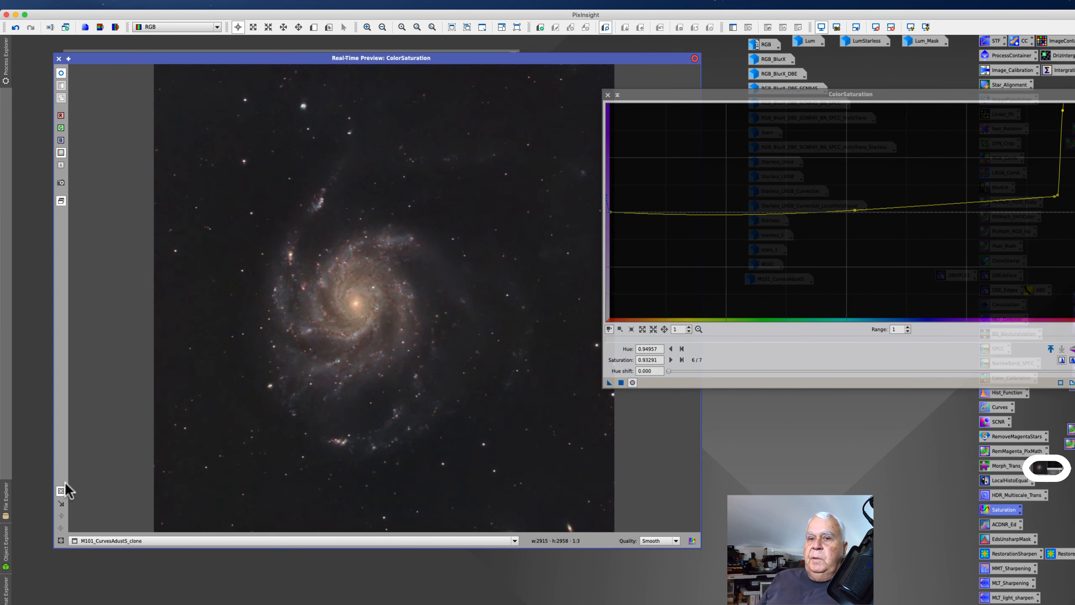
{"action": "left_click_drag", "start_coordinate": [272, 236], "coordinate": [417, 383]}
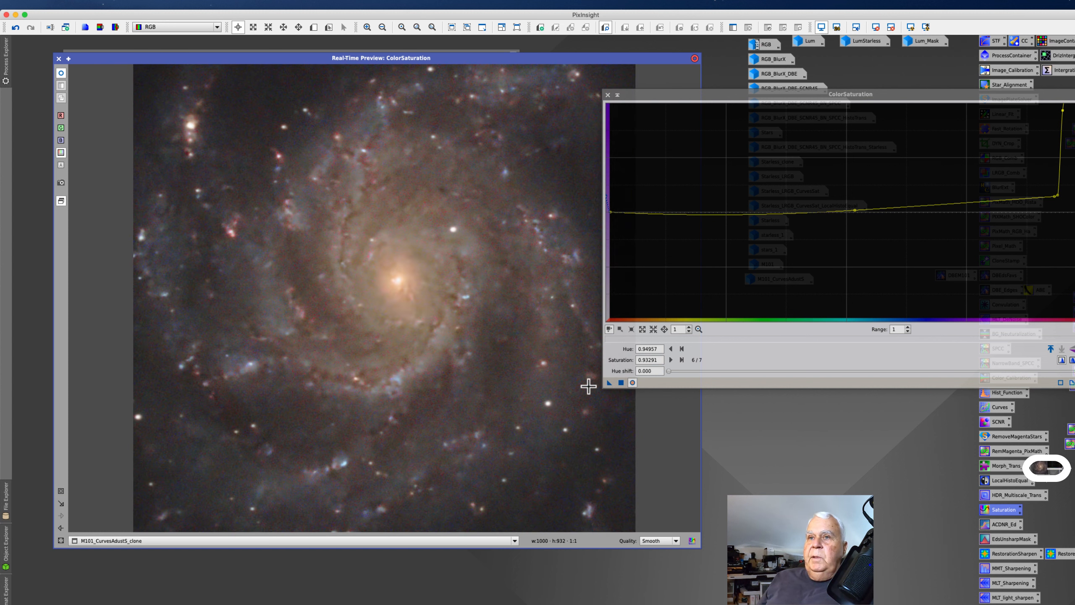
Apply the same red saturation boost a second time and close ColorSaturation along with its real-time preview
{"action": "left_click", "coordinate": [621, 382]}
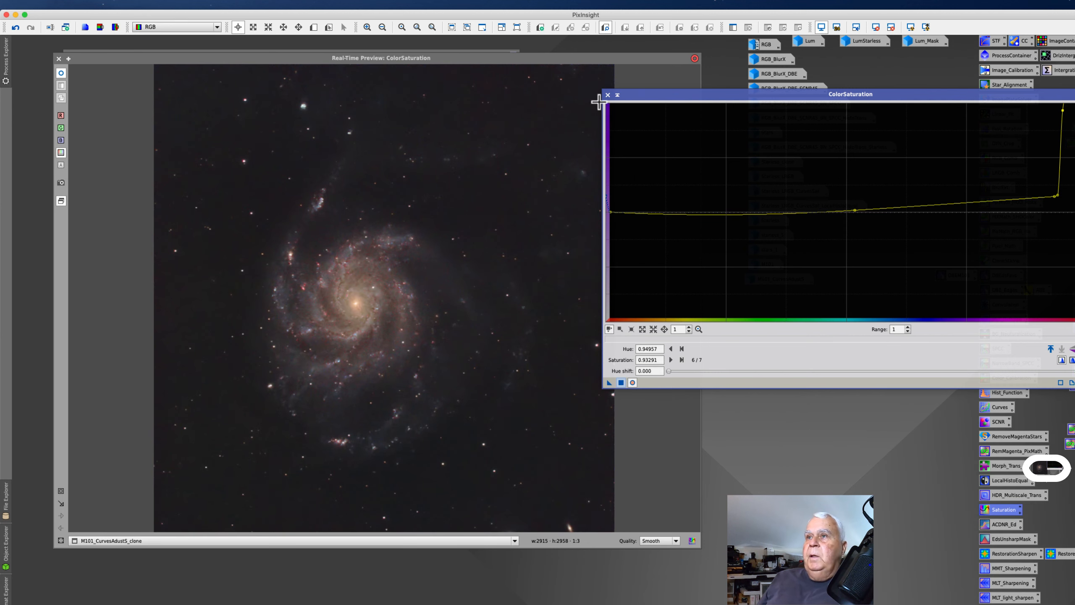
{"action": "left_click", "coordinate": [610, 94]}
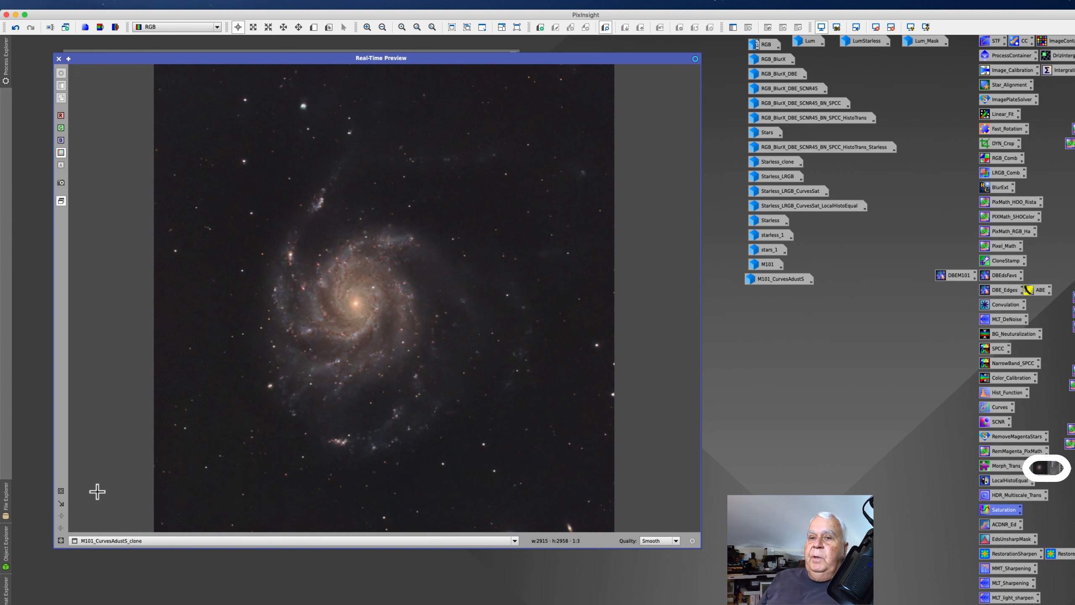
{"action": "left_click", "coordinate": [59, 59]}
Examine the colours of the galaxy's core and arms in M101_CurvesAdustS_clone, both close up and as a whole
{"action": "scroll", "coordinate": [238, 336], "scroll_direction": "up", "scroll_amount": 2}
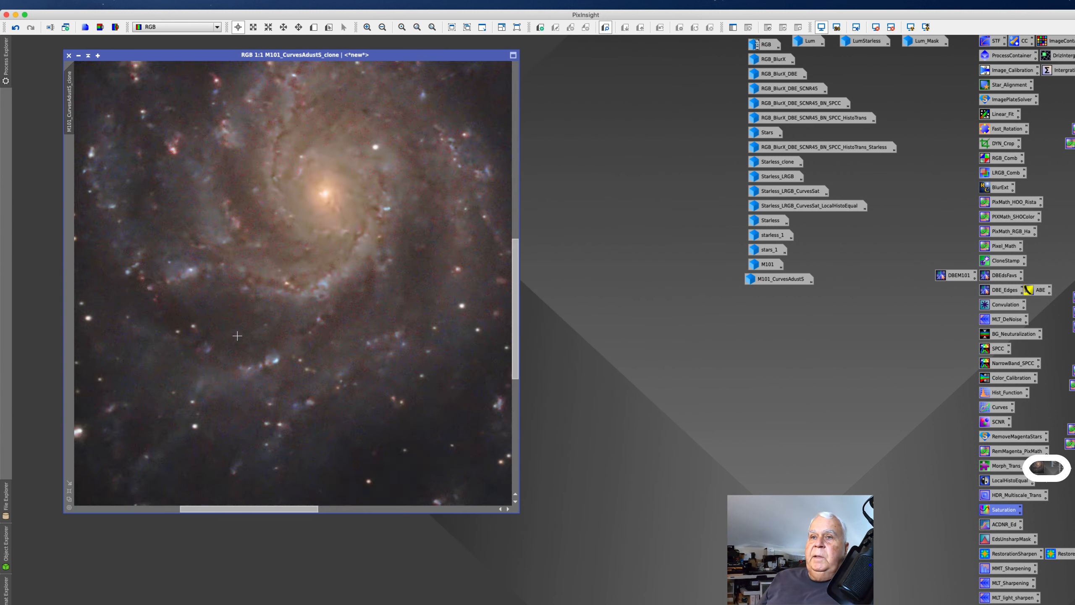
{"action": "scroll", "coordinate": [237, 336], "scroll_direction": "up", "scroll_amount": 1}
{"action": "left_click_drag", "start_coordinate": [517, 329], "coordinate": [532, 275]}
{"action": "mouse_move", "coordinate": [230, 510]}
{"action": "left_mouse_down"}
{"action": "mouse_move", "coordinate": [280, 511]}
{"action": "mouse_move", "coordinate": [197, 511]}
{"action": "mouse_move", "coordinate": [235, 509]}
{"action": "left_mouse_up"}
{"action": "scroll", "coordinate": [292, 259], "scroll_direction": "down", "scroll_amount": 5}
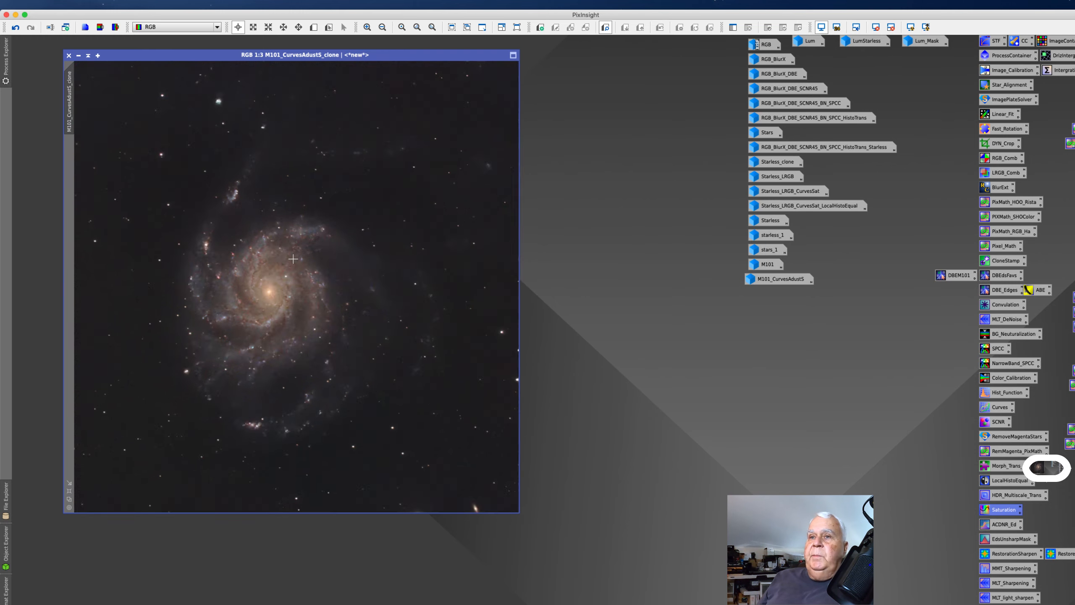
{"action": "scroll", "coordinate": [289, 259], "scroll_direction": "up", "scroll_amount": 1}
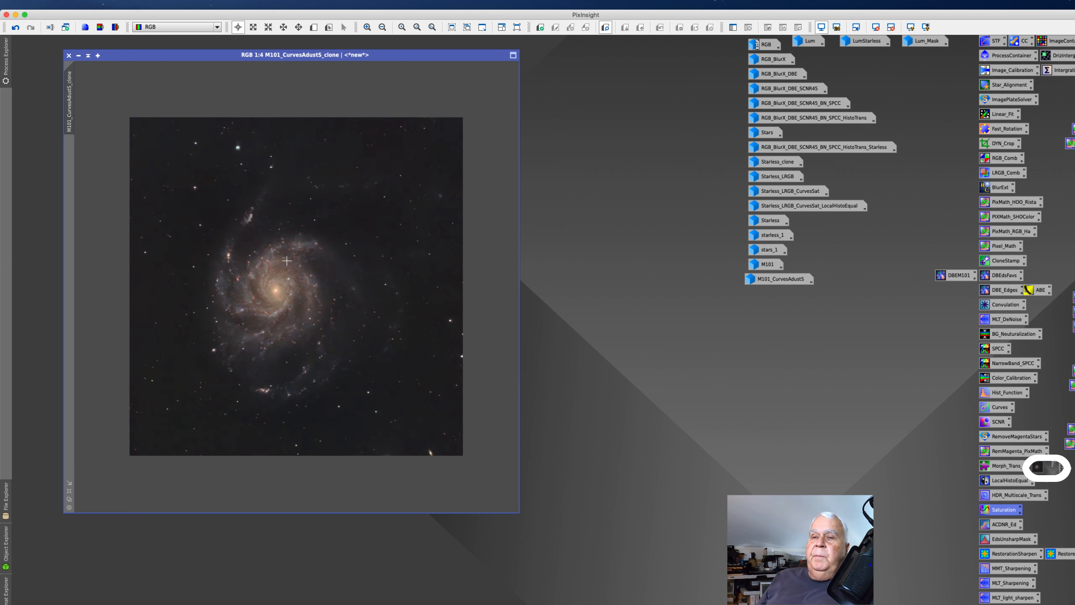
{"action": "scroll", "coordinate": [286, 260], "scroll_direction": "up", "scroll_amount": 2}
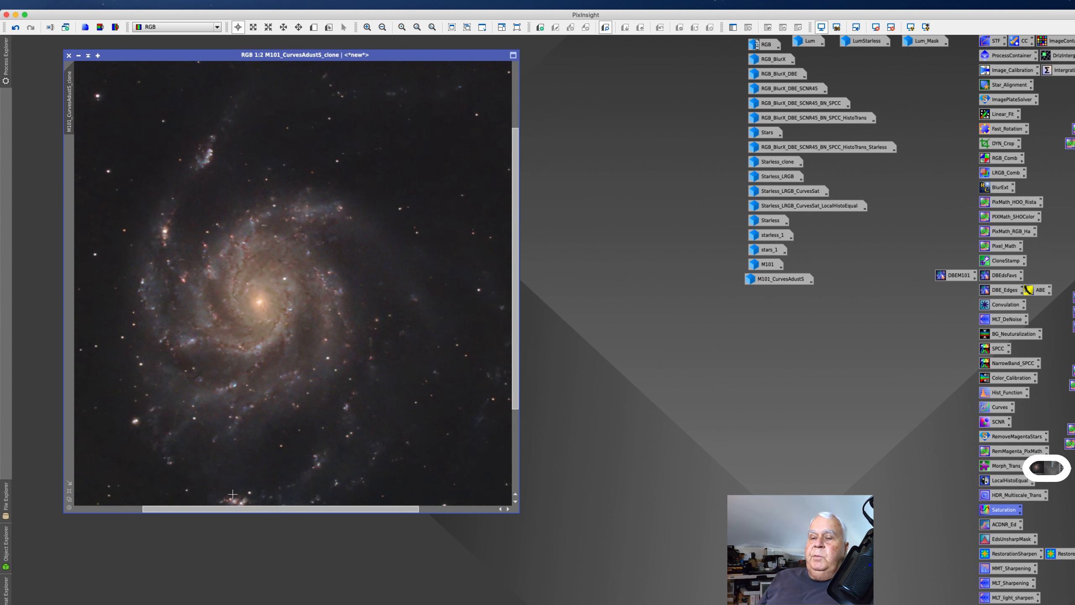
Rename the colour-saturated galaxy clone M101_CurvesAdustS_Sat
{"action": "mouse_move", "coordinate": [235, 508]}
{"action": "left_mouse_down"}
{"action": "mouse_move", "coordinate": [195, 508]}
{"action": "mouse_move", "coordinate": [215, 511]}
{"action": "left_mouse_up"}
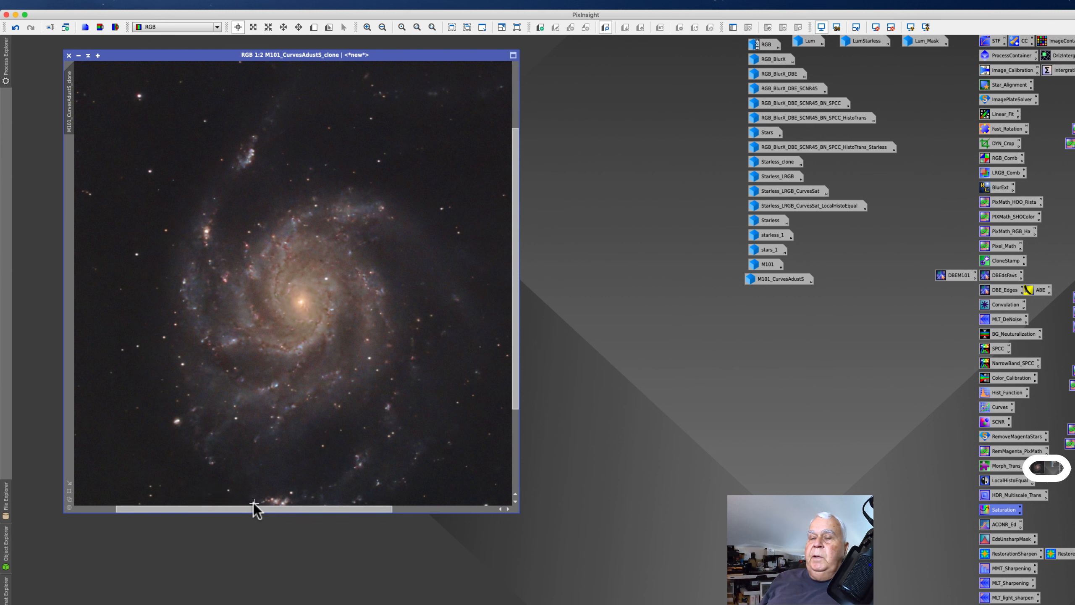
{"action": "left_click", "coordinate": [5, 499]}
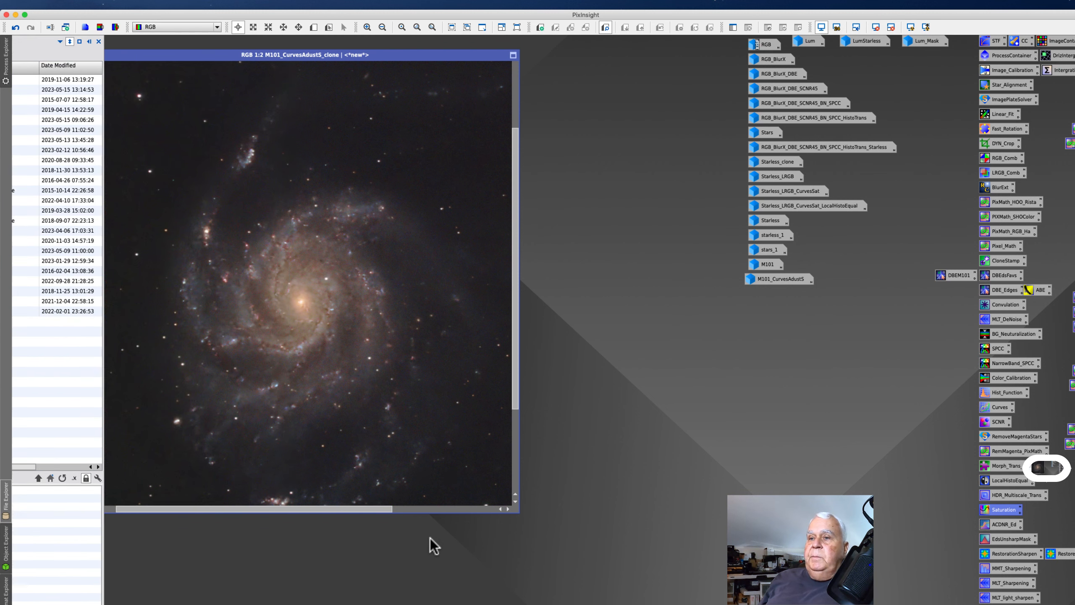
{"action": "left_click", "coordinate": [69, 490]}
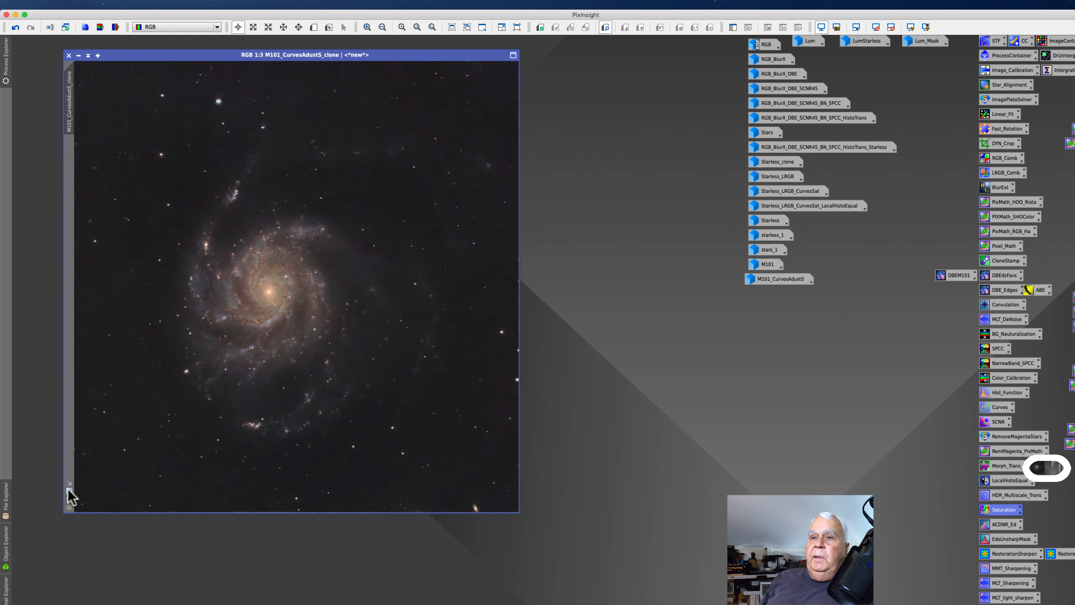
{"action": "right_click", "coordinate": [68, 112]}
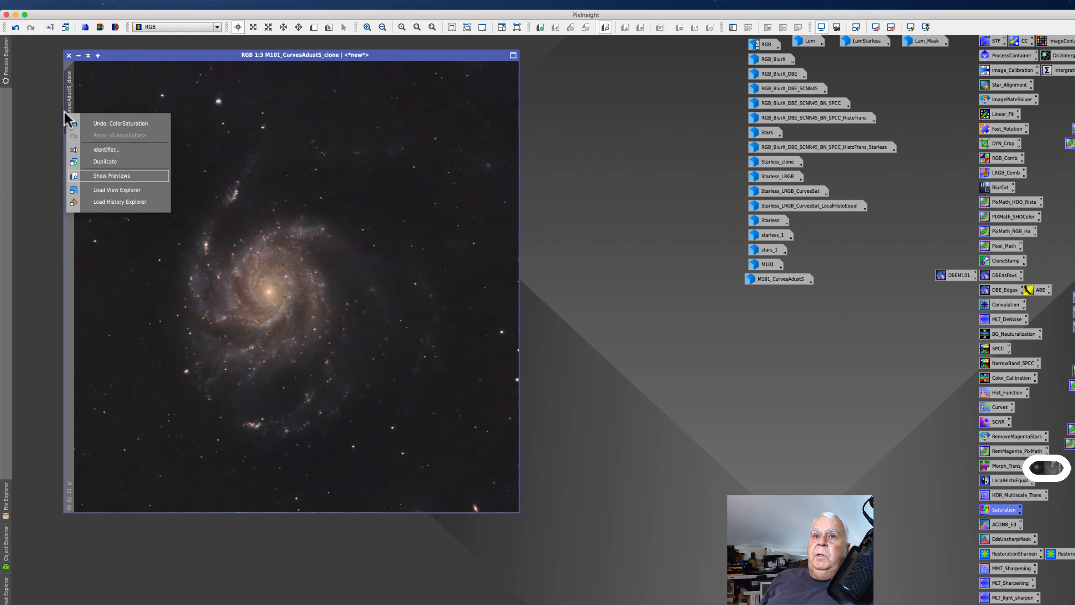
{"action": "left_click", "coordinate": [94, 146]}
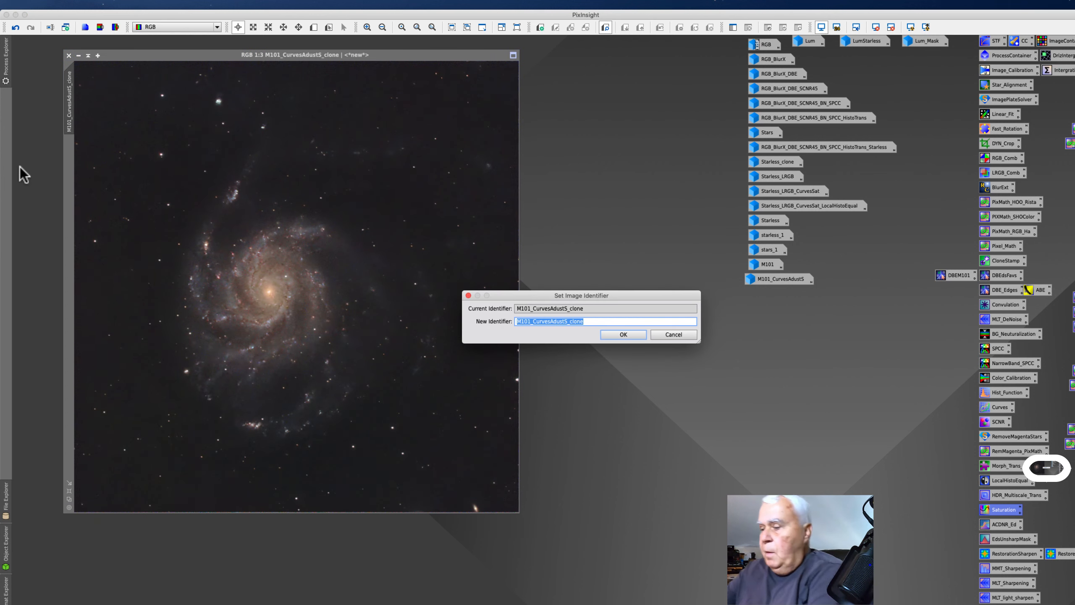
{"action": "key", "text": "Right"}
{"action": "key", "text": "BackSpace"}
{"action": "key", "text": "BackSpace"}
{"action": "key", "text": "BackSpace"}
{"action": "key", "text": "BackSpace"}
{"action": "key", "text": "BackSpace"}
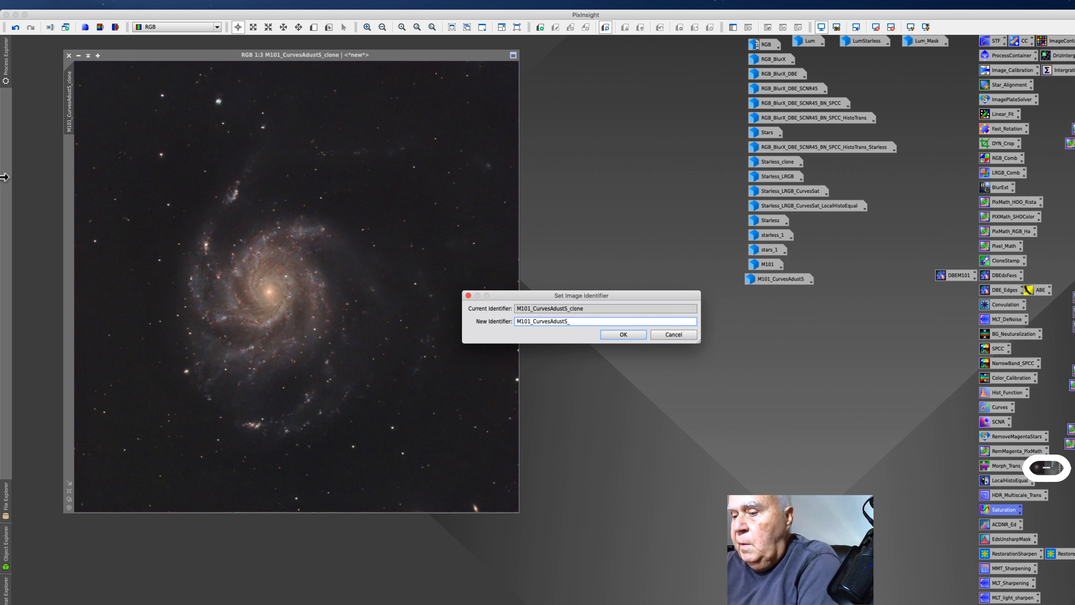
{"action": "type", "text": "Sat"}
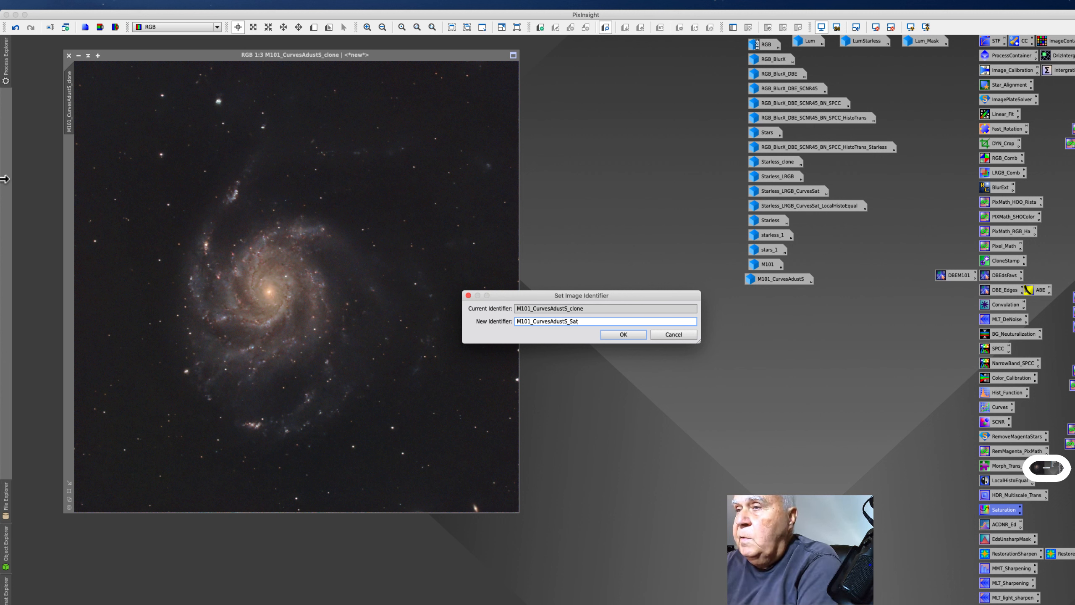
{"action": "key", "text": "Return"}
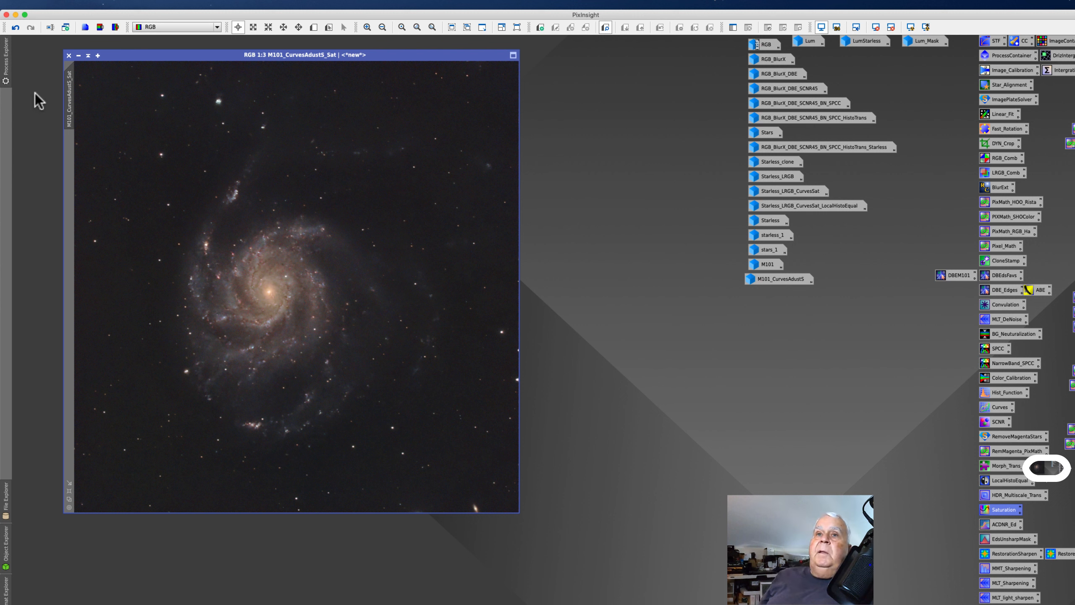
Duplicate M101_CurvesAdustS_Sat, then iconize the original and place its icon below M101_CurvesAdustS in the column of image icons
{"action": "mouse_move", "coordinate": [66, 100]}
{"action": "left_mouse_down"}
{"action": "mouse_move", "coordinate": [41, 105]}
{"action": "mouse_move", "coordinate": [59, 72]}
{"action": "mouse_move", "coordinate": [79, 63]}
{"action": "left_mouse_up"}
{"action": "left_click", "coordinate": [79, 55]}
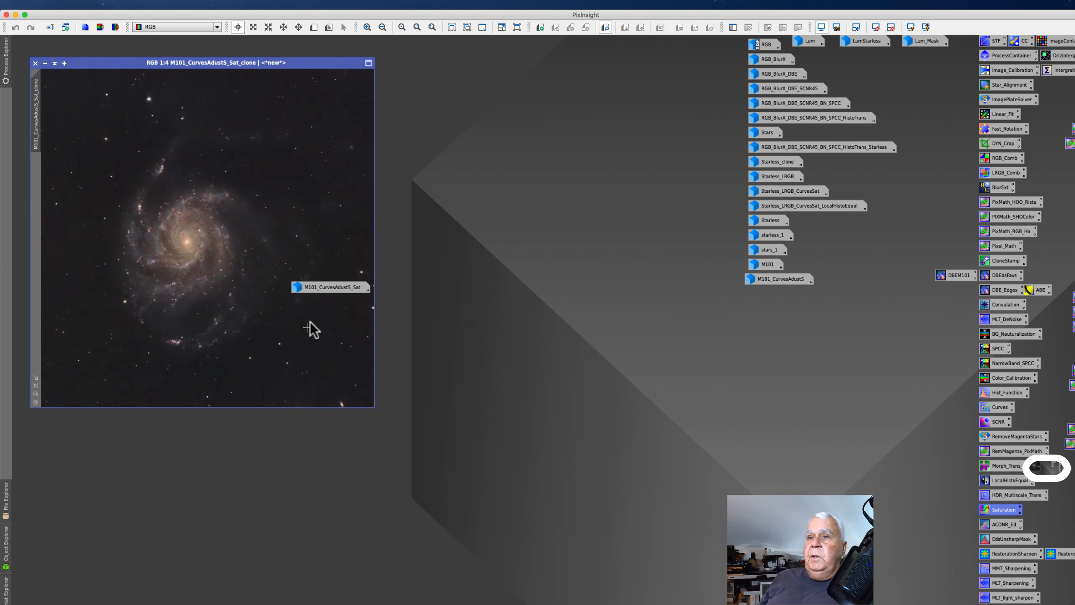
{"action": "left_click_drag", "start_coordinate": [319, 292], "coordinate": [776, 280]}
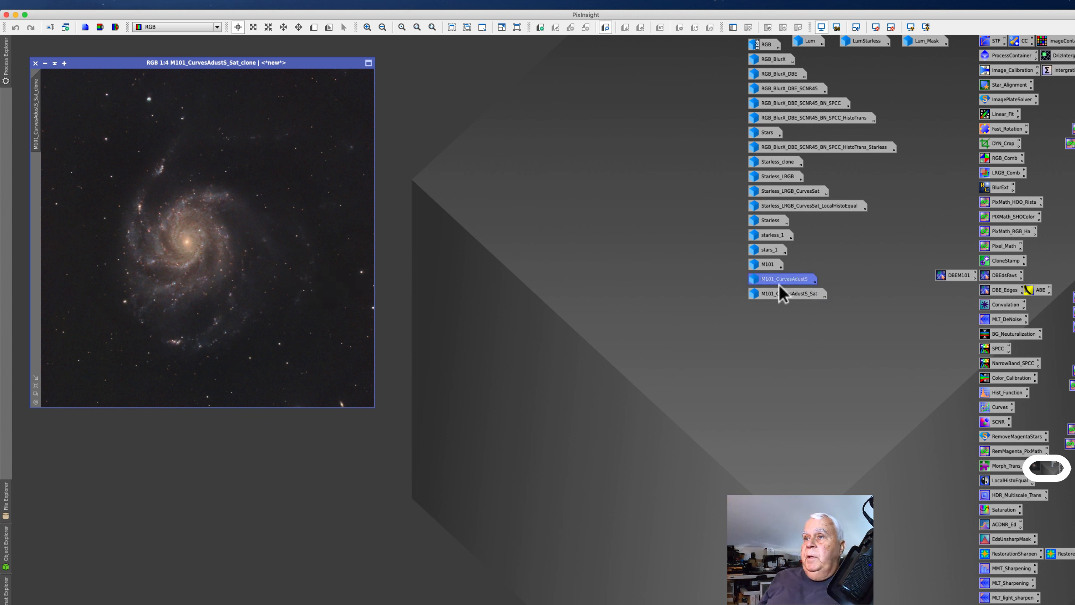
Enlarge the duplicate's window and examine the galaxy's core and arms, both close up and as a whole
{"action": "left_click_drag", "start_coordinate": [103, 59], "coordinate": [215, 49]}
{"action": "left_click", "coordinate": [36, 386]}
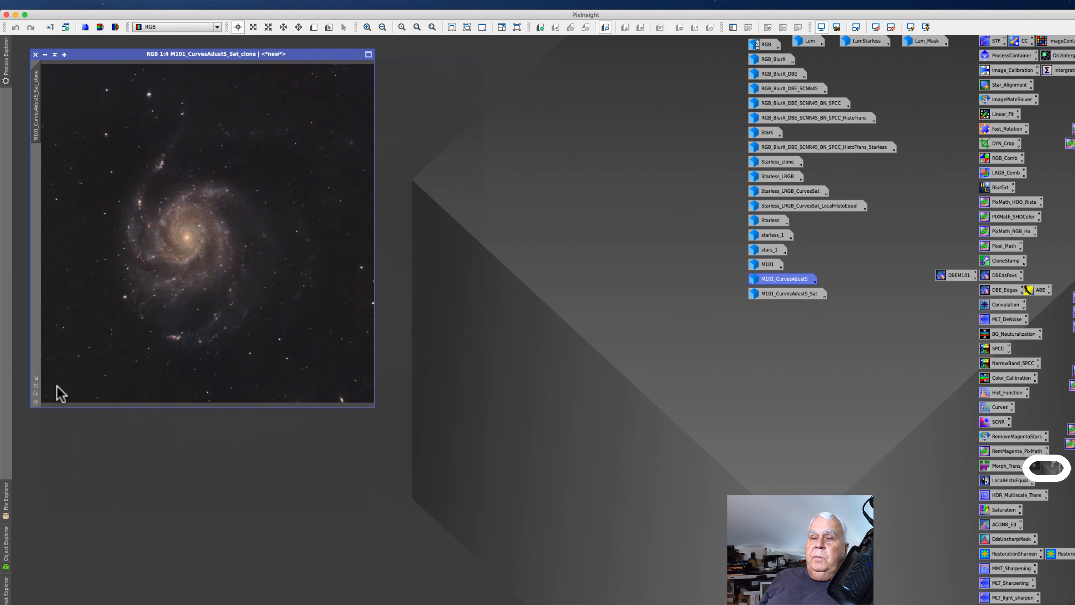
{"action": "left_click_drag", "start_coordinate": [152, 51], "coordinate": [257, 38]}
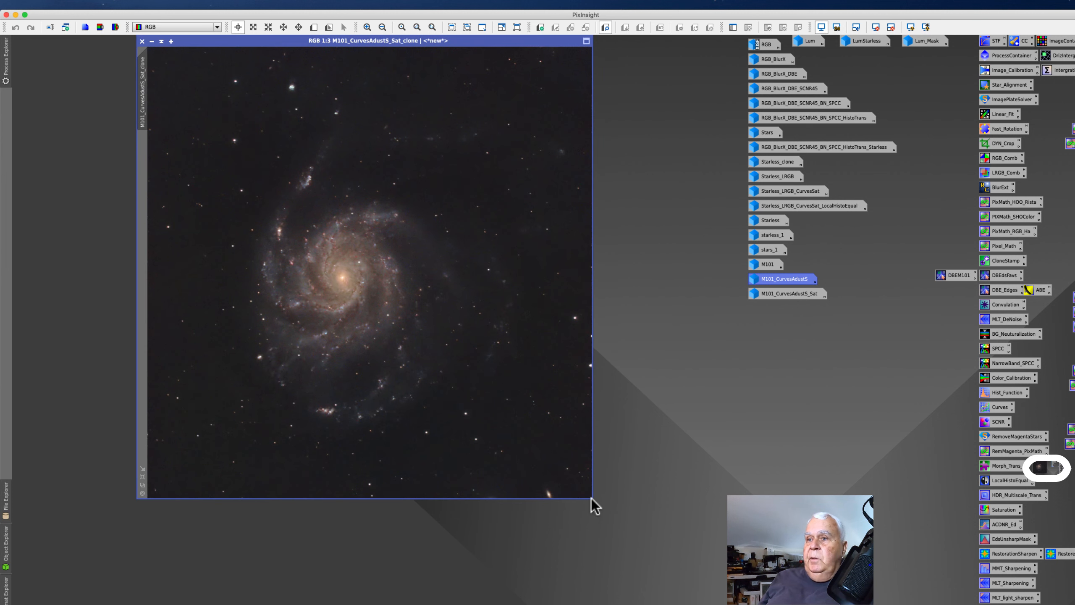
{"action": "left_click_drag", "start_coordinate": [592, 499], "coordinate": [683, 589]}
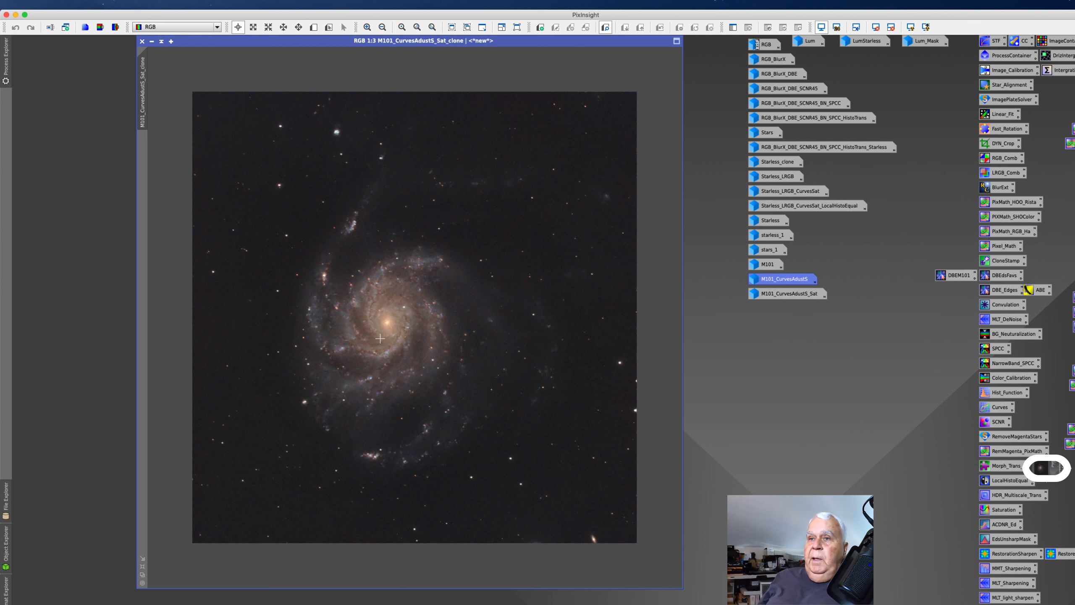
{"action": "scroll", "coordinate": [381, 336], "scroll_direction": "up", "scroll_amount": 1}
{"action": "scroll", "coordinate": [381, 336], "scroll_direction": "up", "scroll_amount": 1}
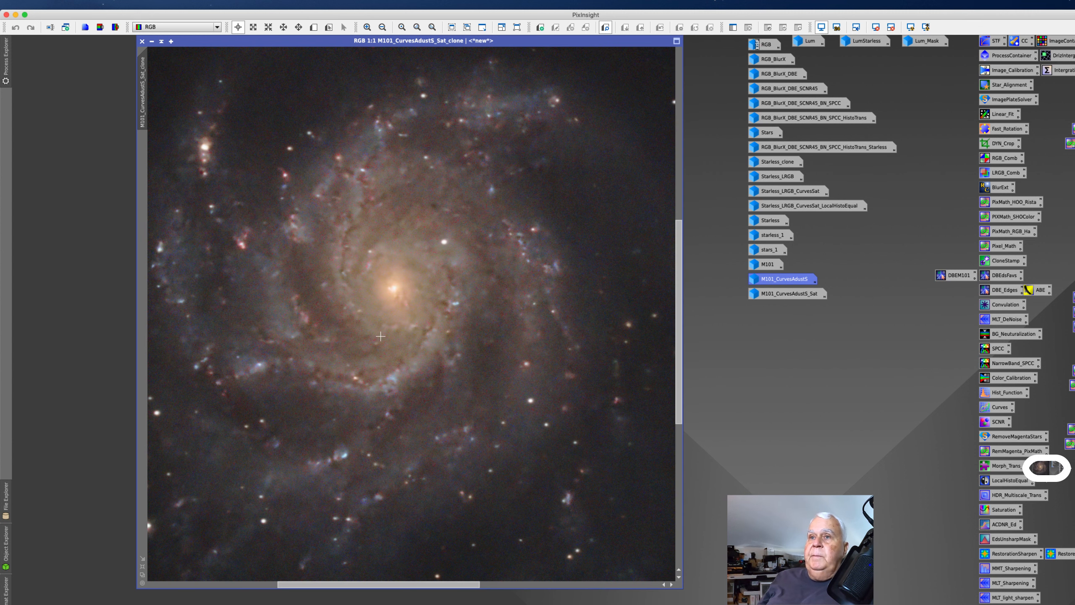
{"action": "scroll", "coordinate": [380, 336], "scroll_direction": "down", "scroll_amount": 1}
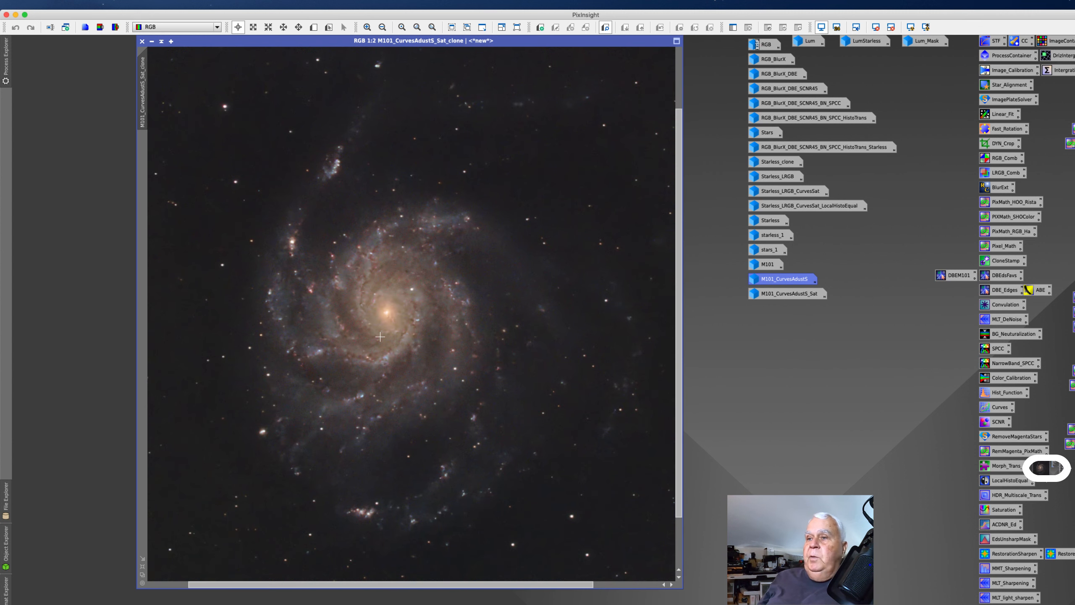
{"action": "scroll", "coordinate": [380, 336], "scroll_direction": "down", "scroll_amount": 1}
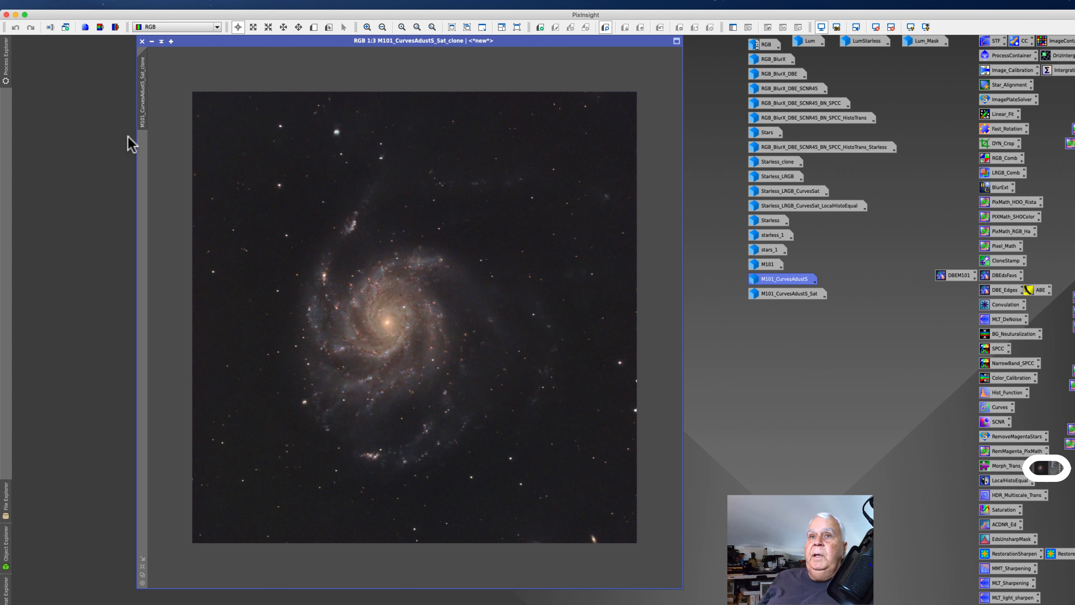
Rename the duplicate image Messier101
{"action": "right_click", "coordinate": [141, 104]}
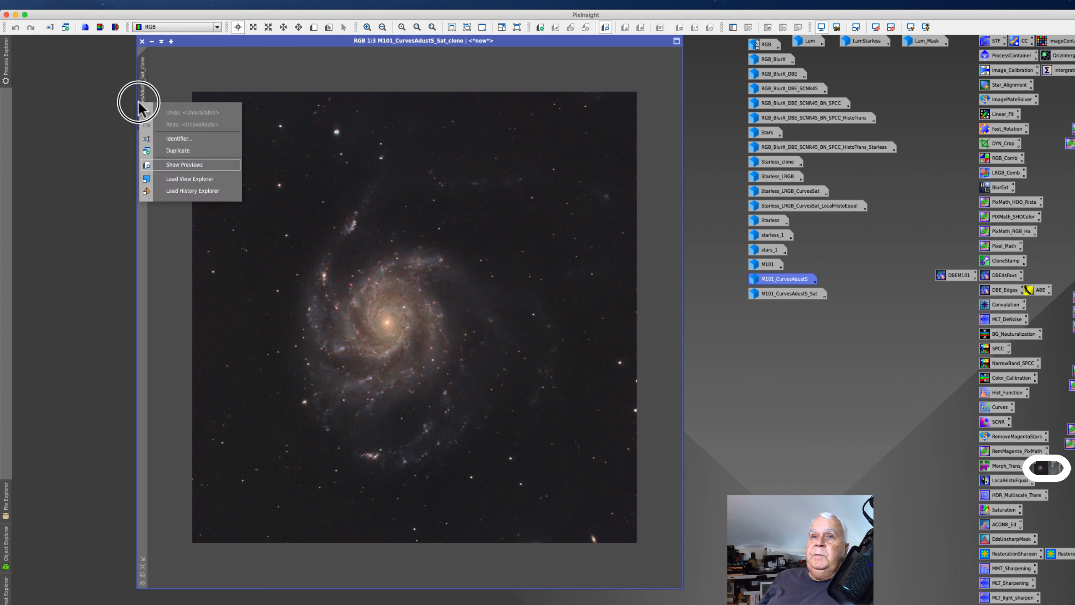
{"action": "left_click", "coordinate": [169, 138]}
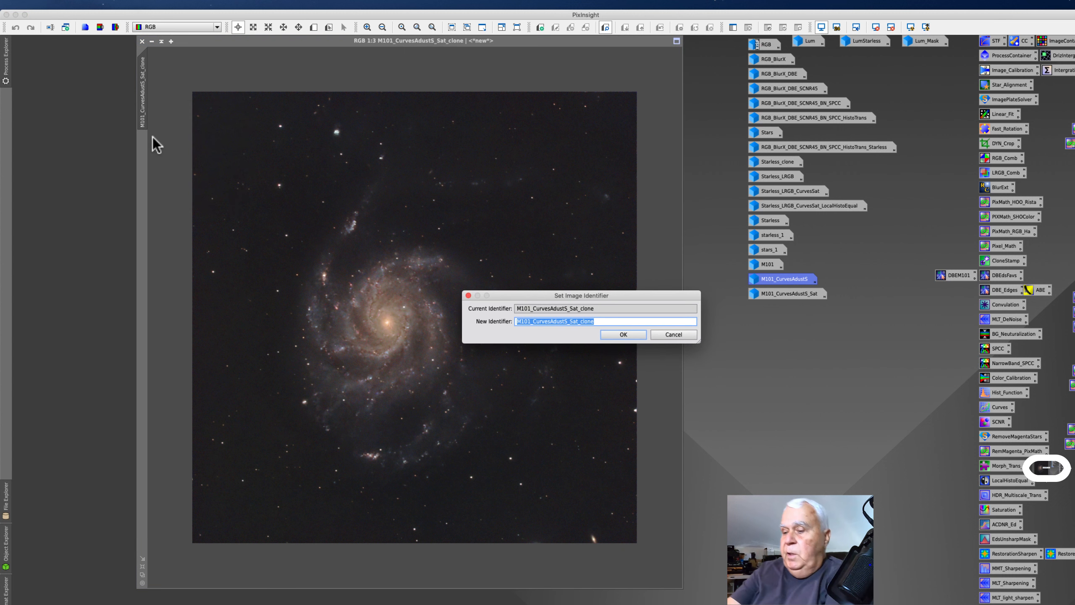
{"action": "type", "text": "Mkee"}
{"action": "key", "text": "BackSpace"}
{"action": "key", "text": "BackSpace"}
{"action": "key", "text": "BackSpace"}
{"action": "type", "text": "e"}
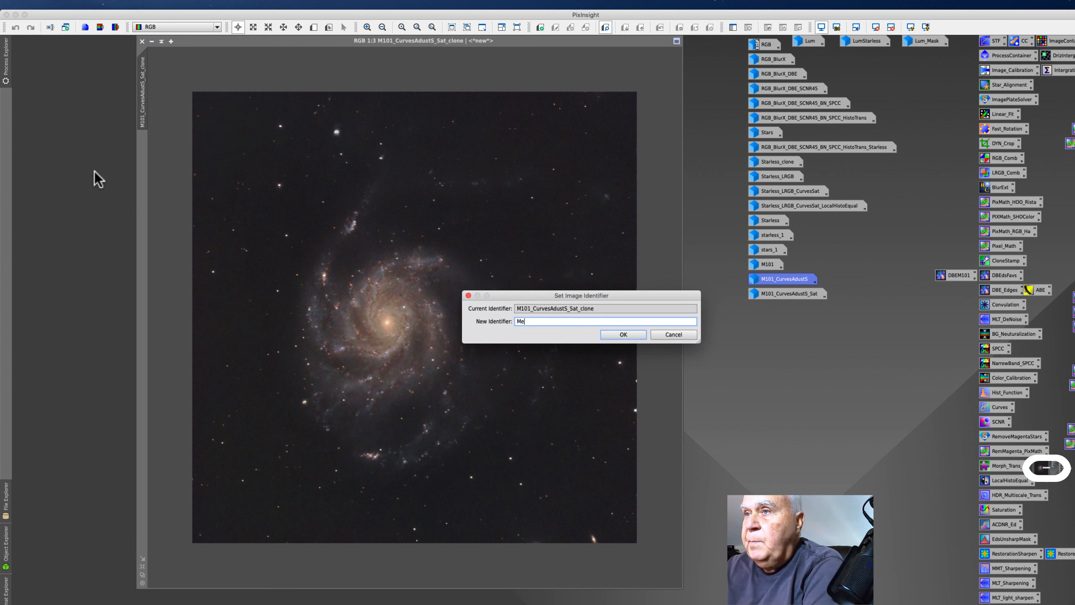
{"action": "type", "text": "ssier101"}
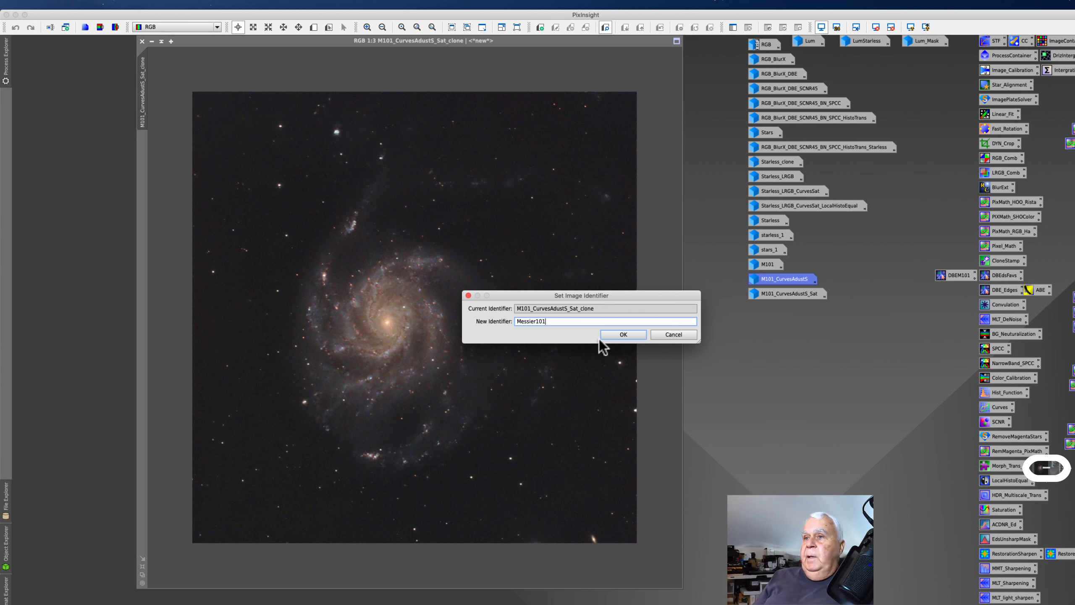
{"action": "left_click", "coordinate": [614, 336]}
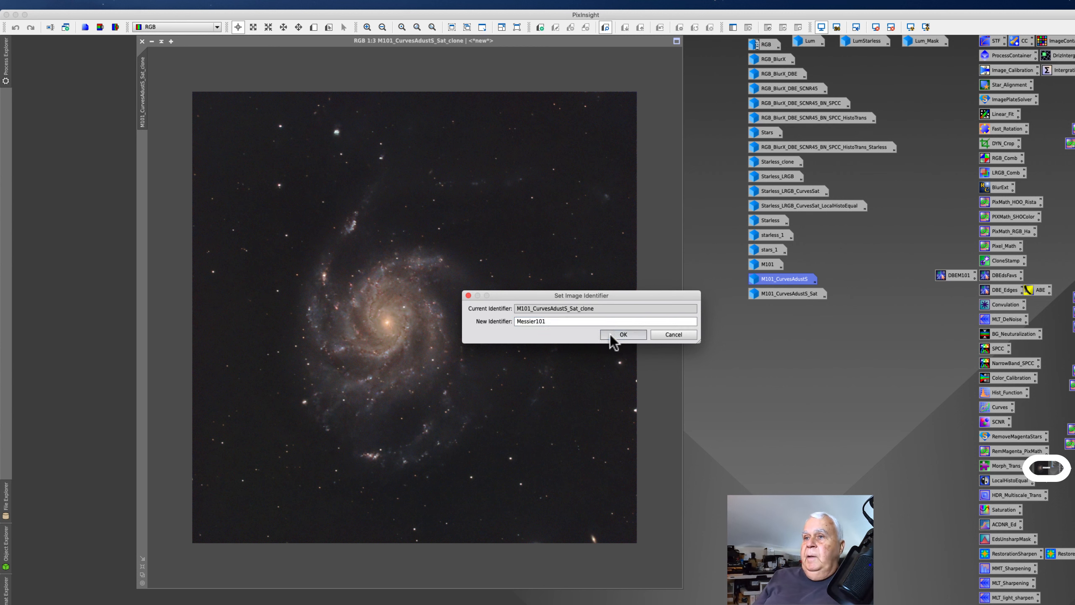
Save the image as Messier101.tif, an uncompressed 16-bit unsigned integer TIFF, in the 5-7-23_M101_SkyGlow_533_Edge folder
{"action": "left_click", "coordinate": [70, 4]}
{"action": "left_click", "coordinate": [82, 84]}
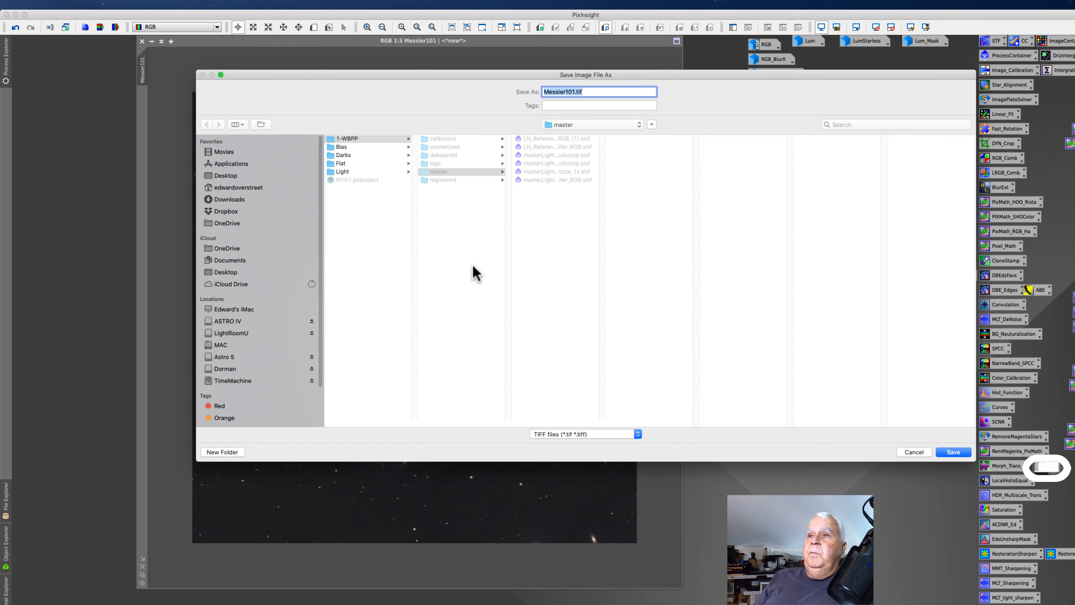
{"action": "left_click", "coordinate": [358, 223]}
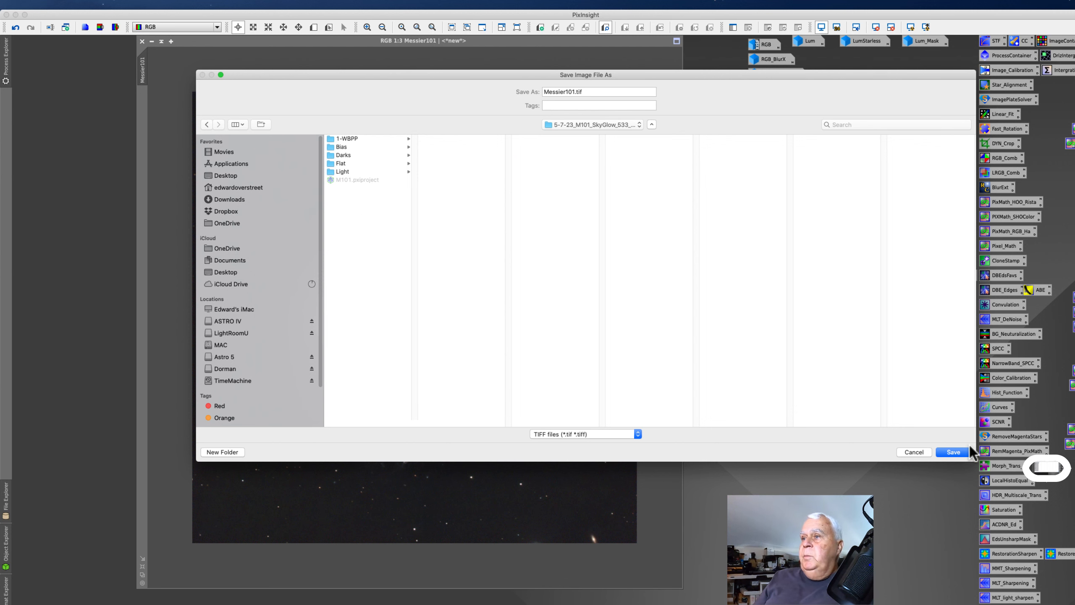
{"action": "left_click", "coordinate": [953, 451]}
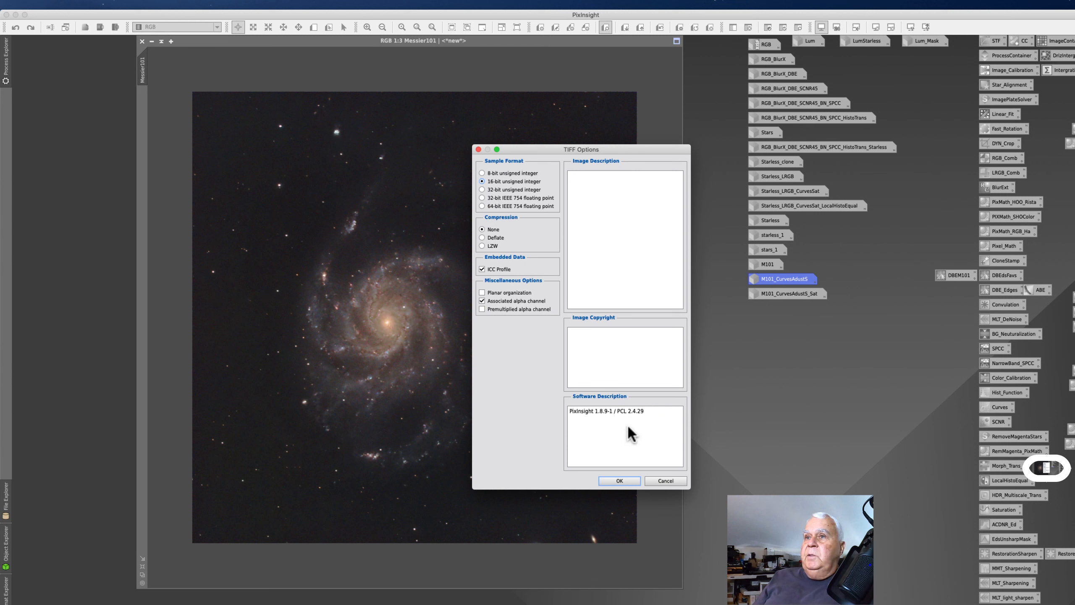
{"action": "left_click", "coordinate": [617, 480]}
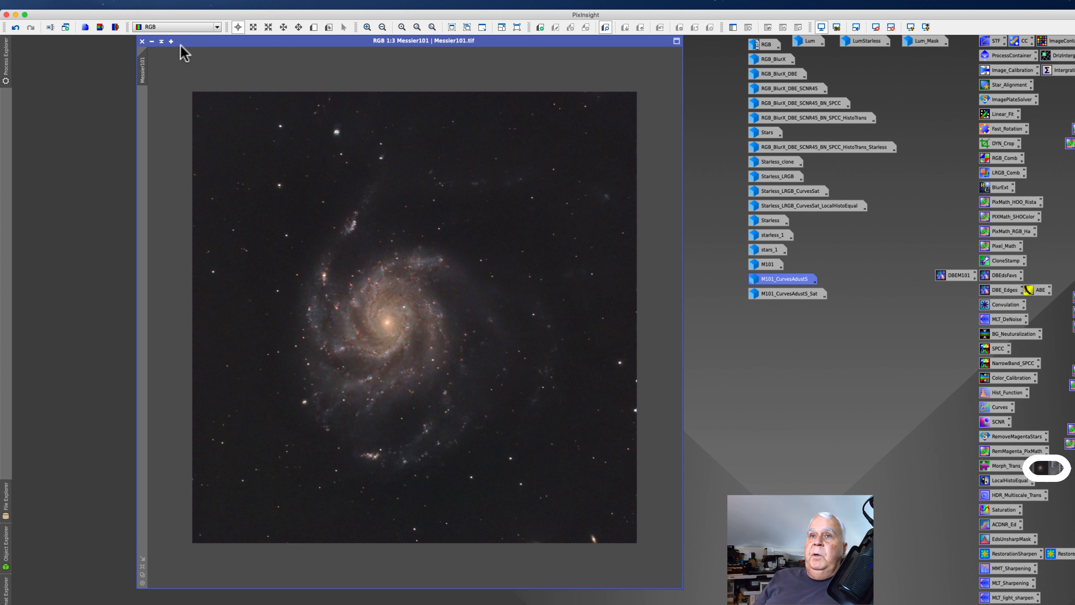
Save the whole project as M101.pxiproject, overwriting the existing project file
{"action": "left_click_drag", "start_coordinate": [186, 43], "coordinate": [181, 45]}
{"action": "left_click_drag", "start_coordinate": [173, 48], "coordinate": [168, 53]}
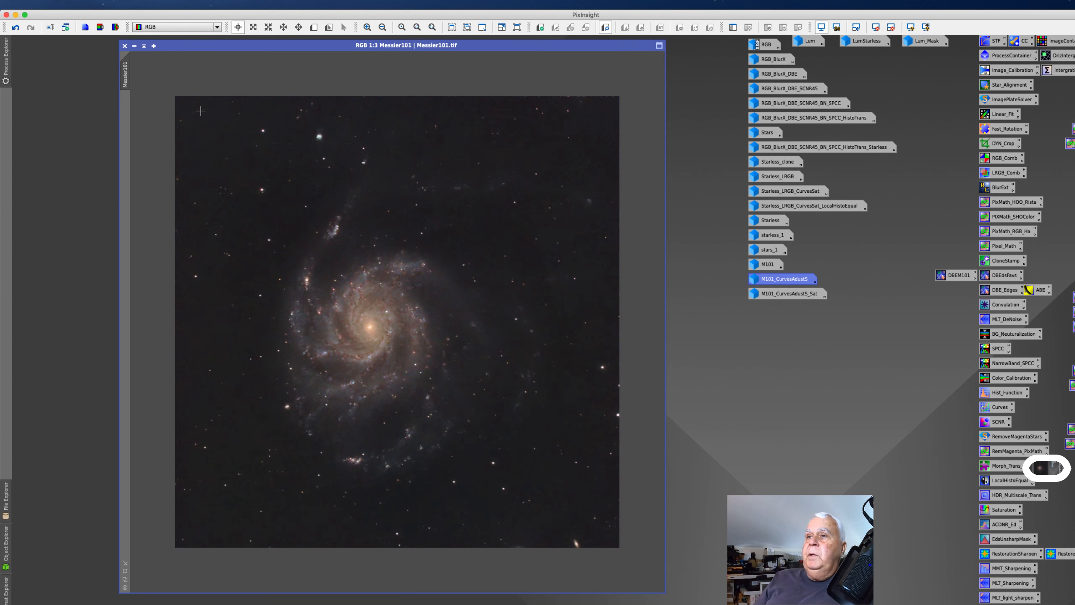
{"action": "left_click", "coordinate": [70, 4]}
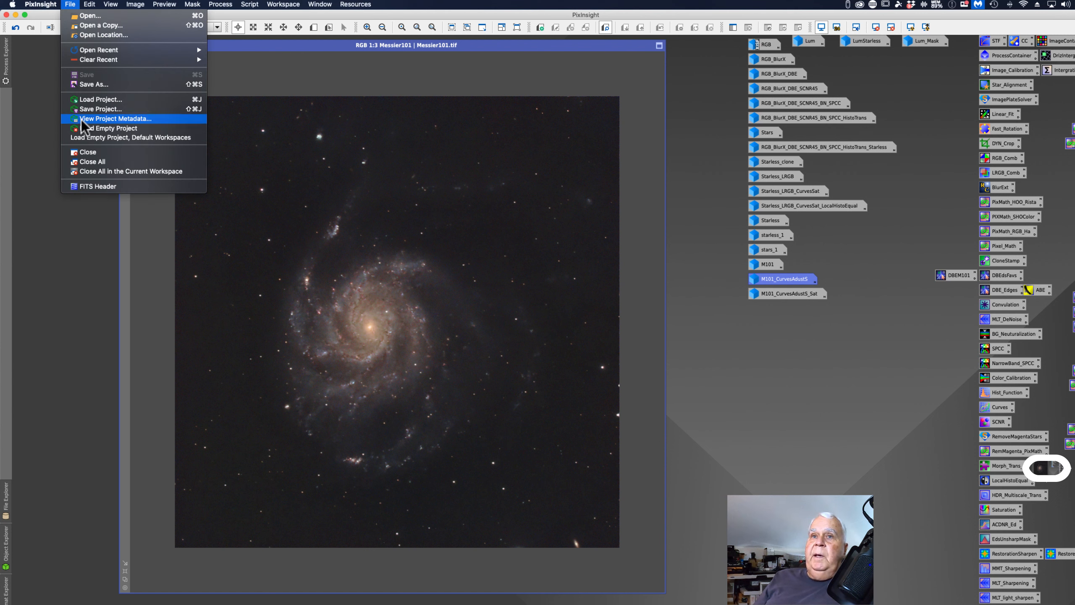
{"action": "left_click", "coordinate": [96, 109]}
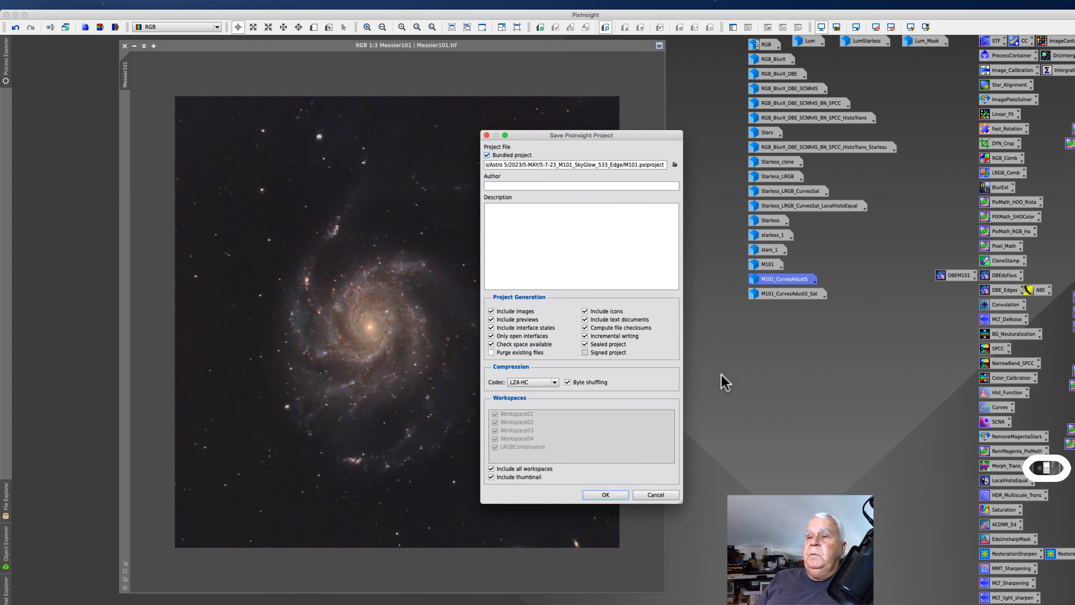
{"action": "left_click", "coordinate": [605, 495]}
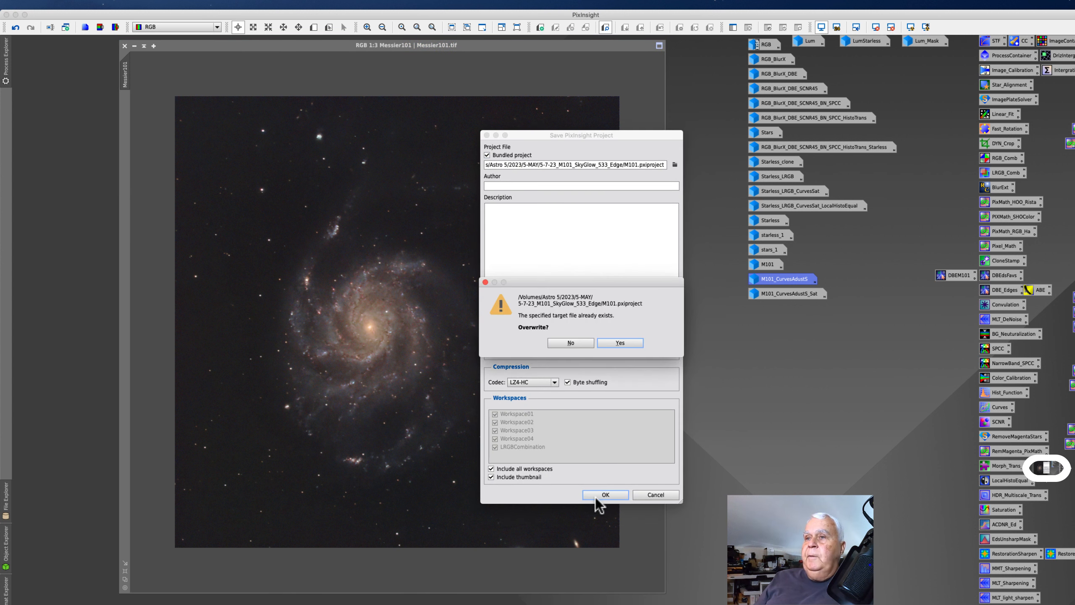
{"action": "left_click", "coordinate": [627, 343]}
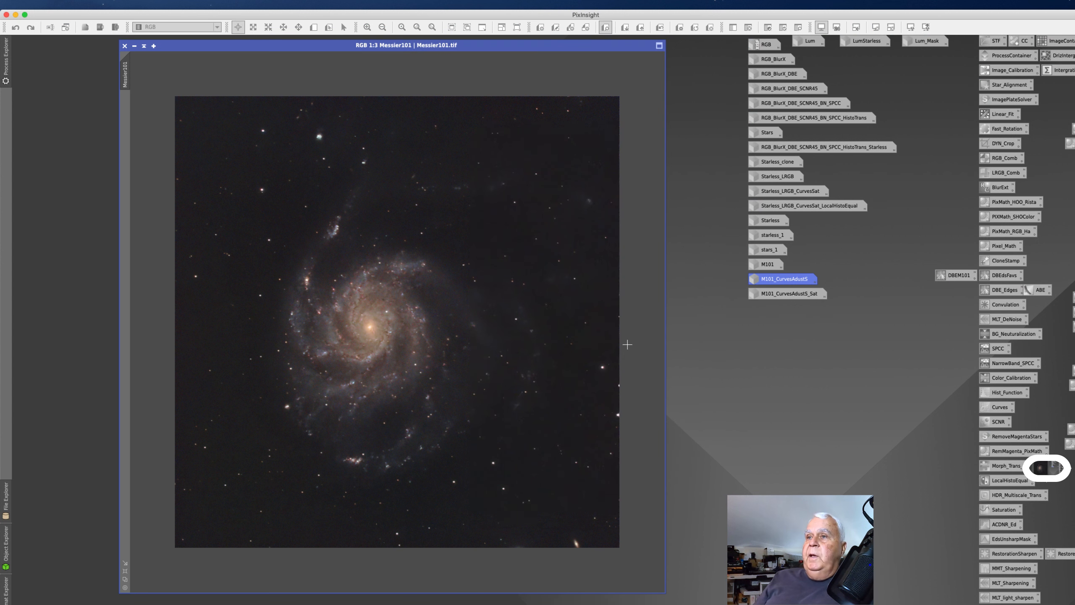